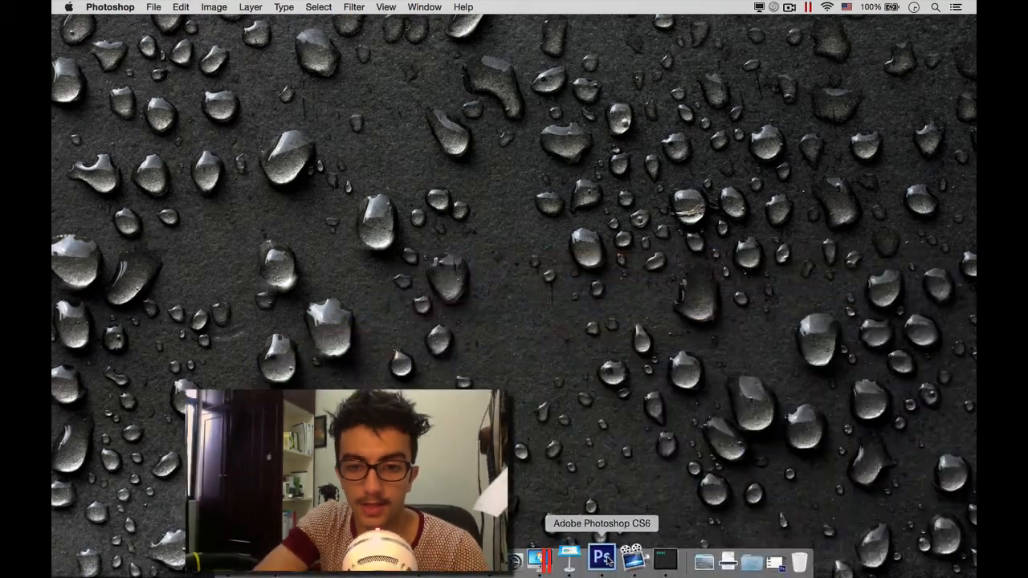
Step: Switch to Adobe Photoshop, look over the About page in Website.psd and collapse the content layer group
click(603, 556)
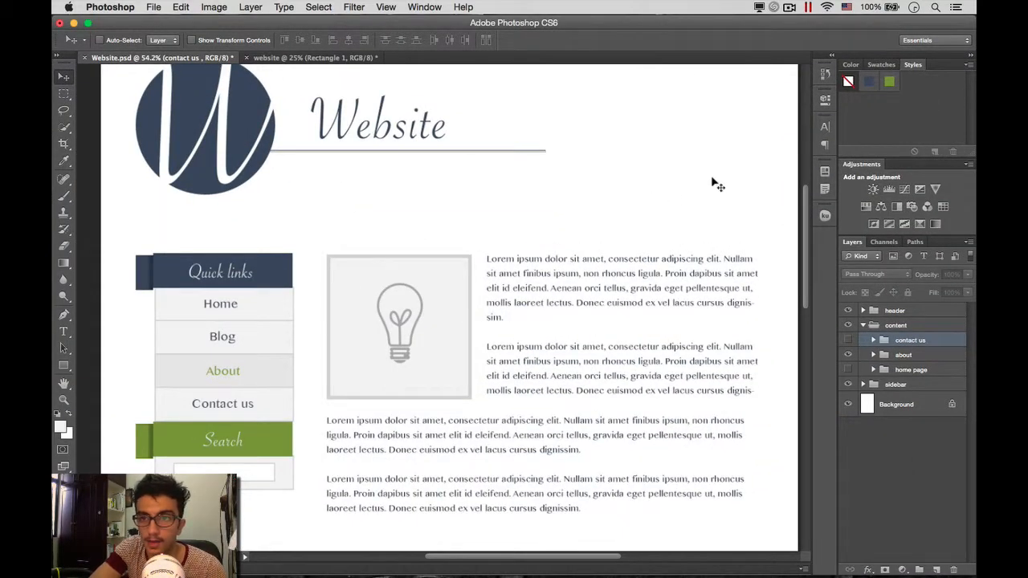
scroll(533, 285, up, 3)
scroll(557, 227, down, 10)
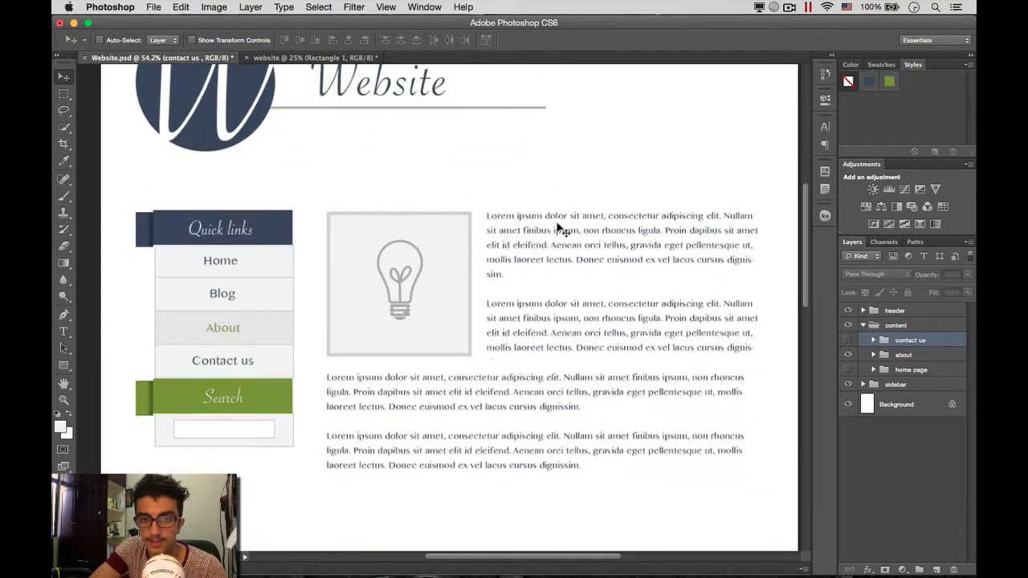
scroll(558, 227, up, 7)
scroll(562, 230, up, 3)
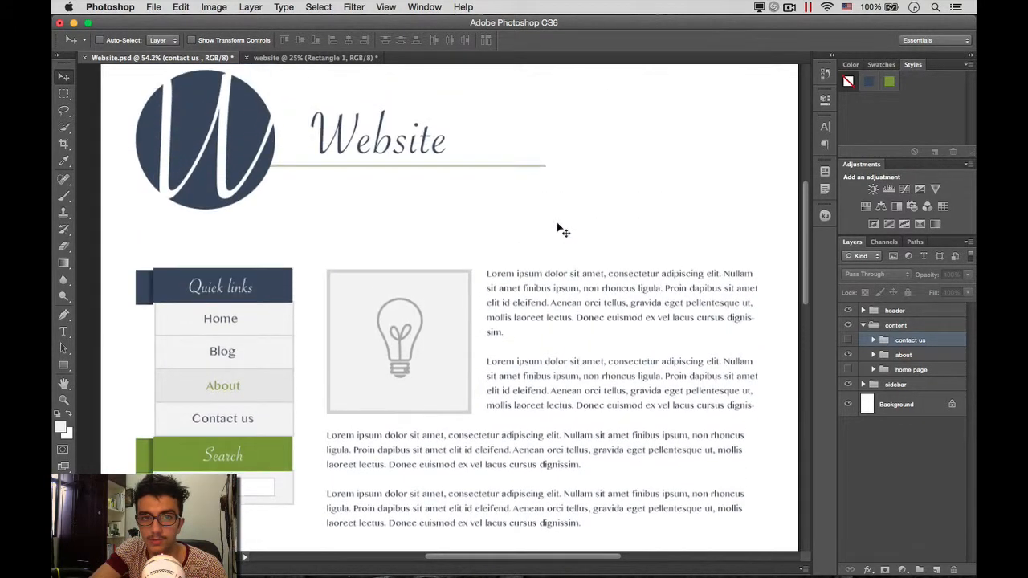
click(863, 326)
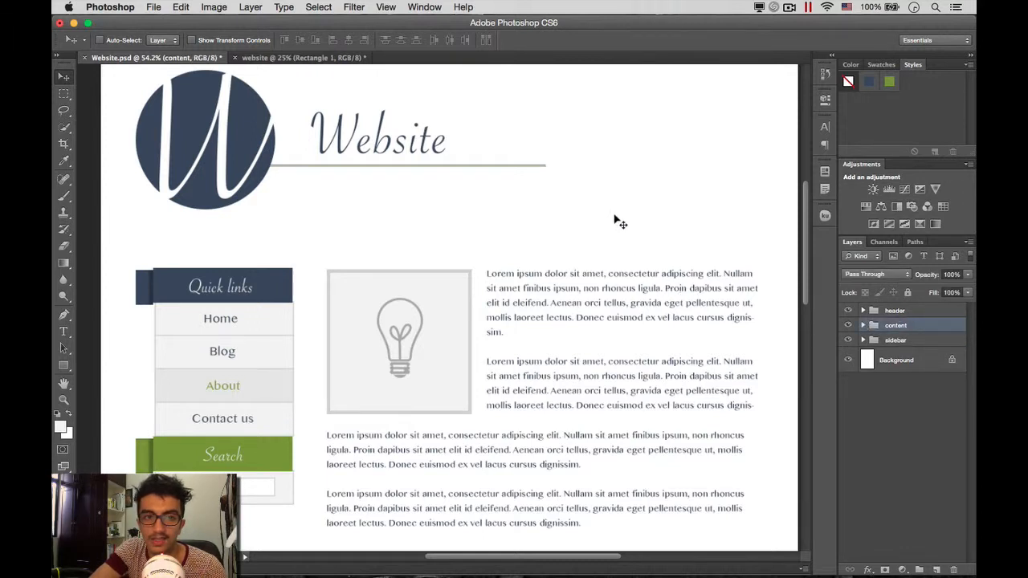
Step: Examine the About page design, including the logo header, the Quick links sidebar and the text content
scroll(618, 223, up, 1)
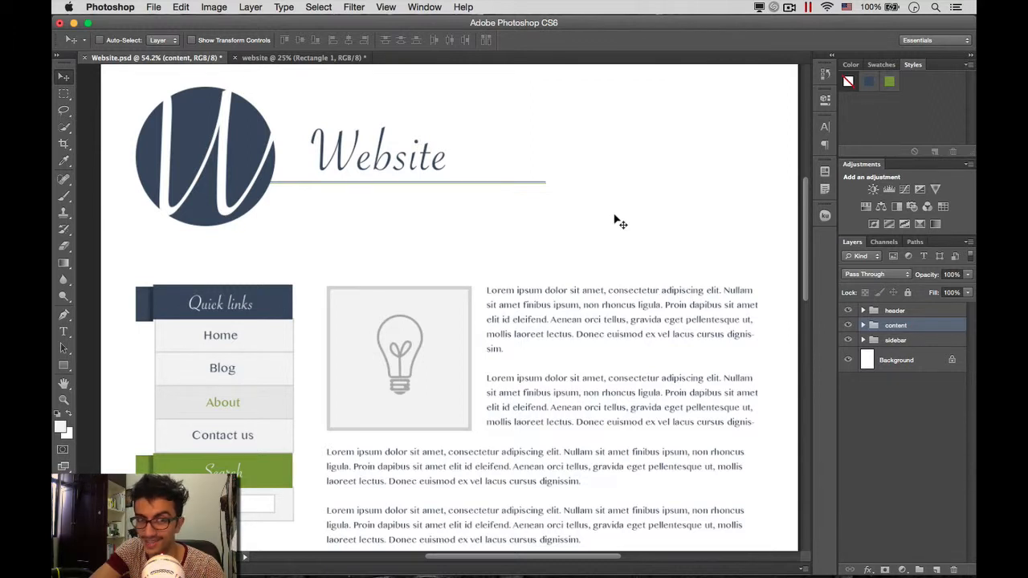
scroll(620, 223, up, 2)
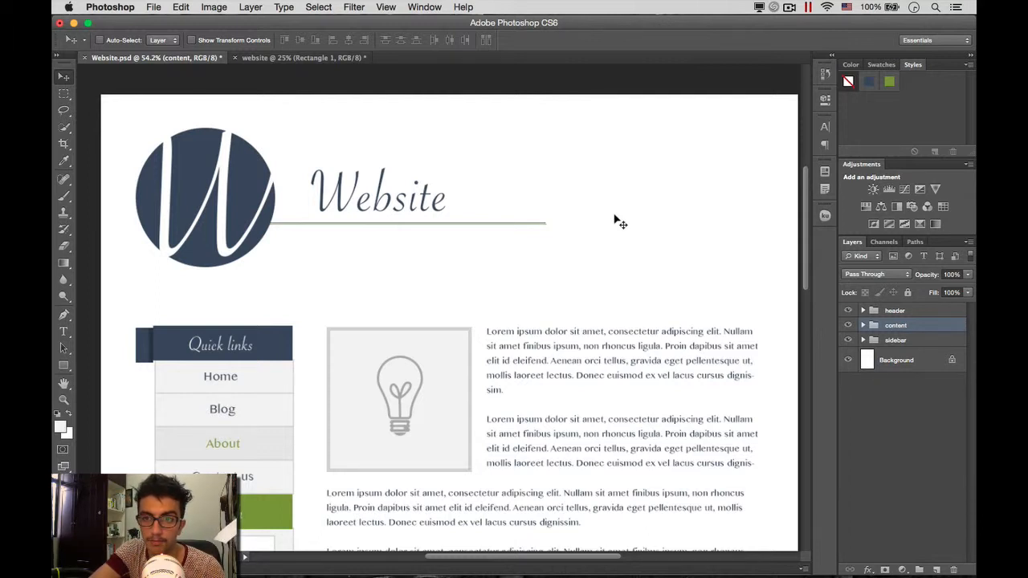
scroll(624, 243, down, 2)
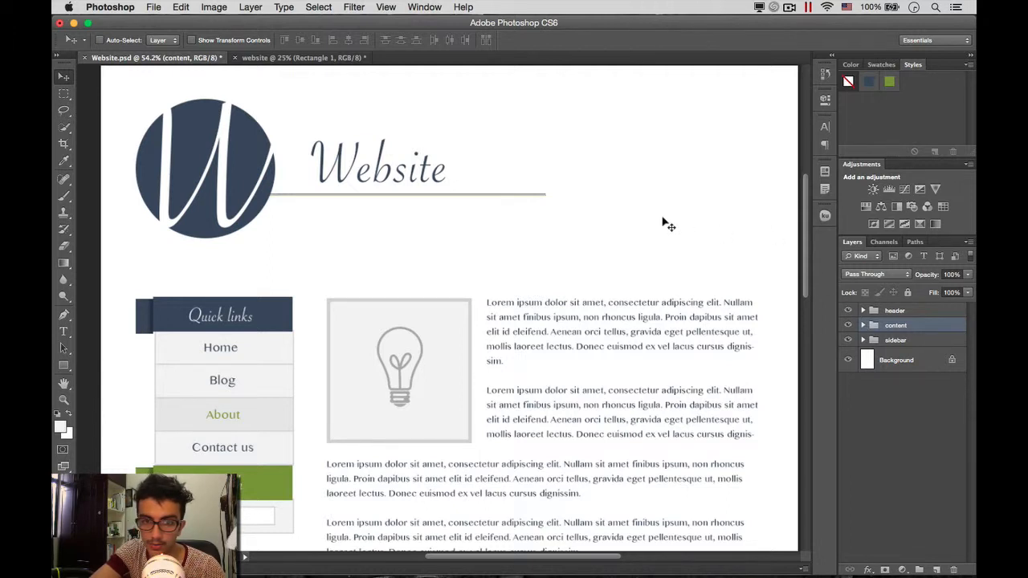
scroll(664, 223, right, 1)
scroll(663, 223, down, 3)
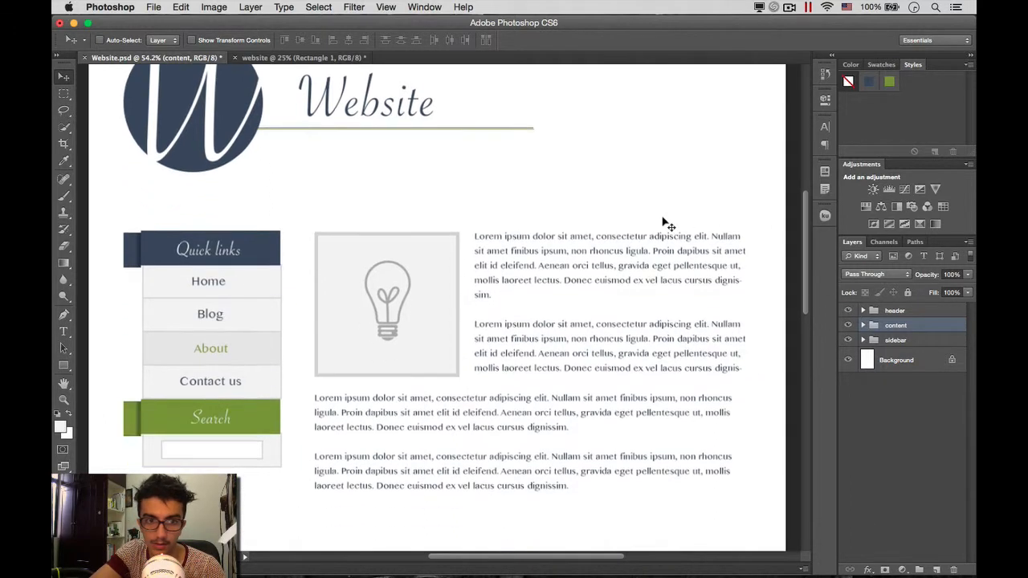
scroll(663, 223, up, 4)
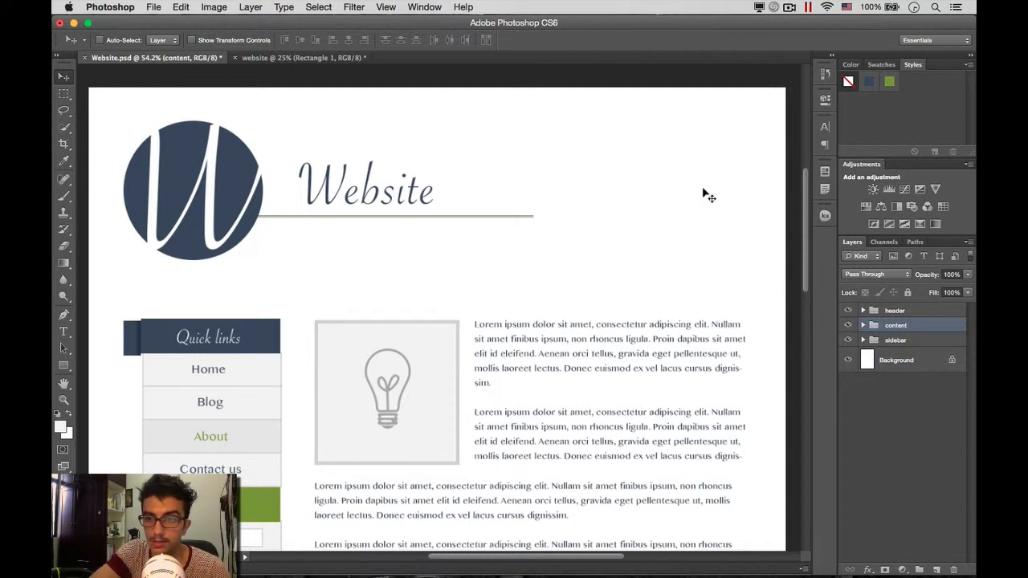
scroll(573, 313, down, 5)
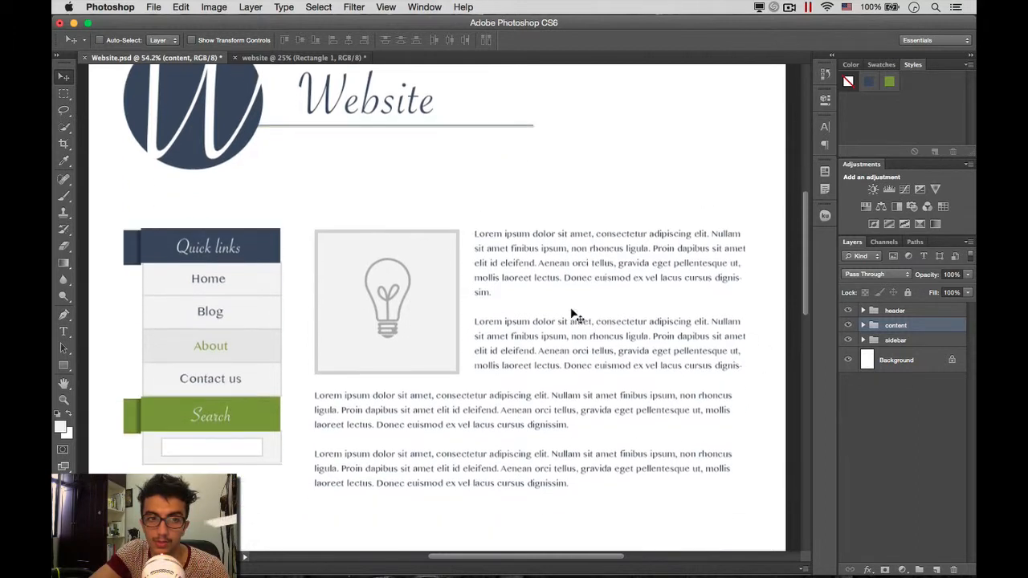
scroll(573, 312, up, 3)
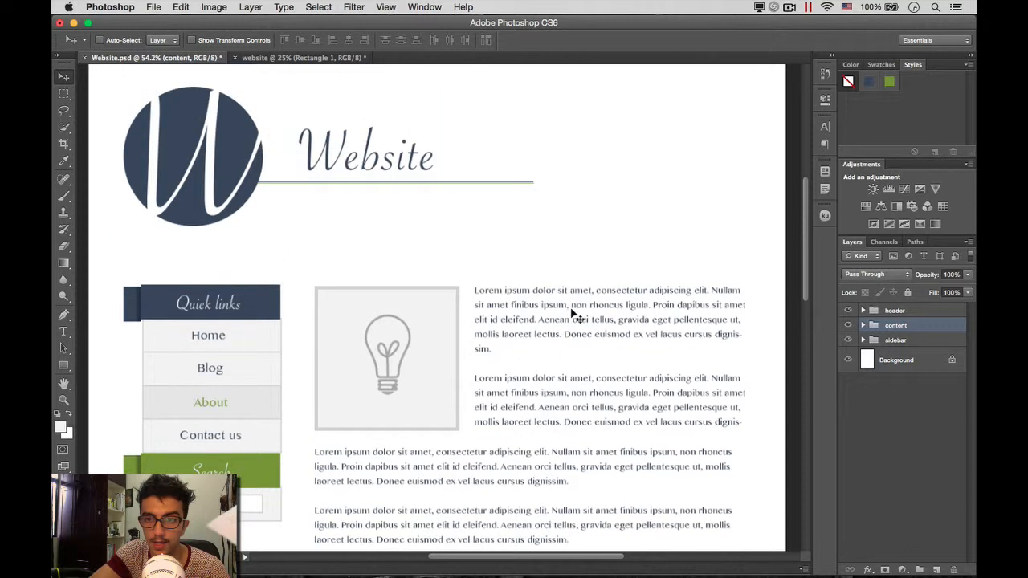
Step: Show the Home page layer comp and look through its image and text content
click(825, 172)
click(687, 182)
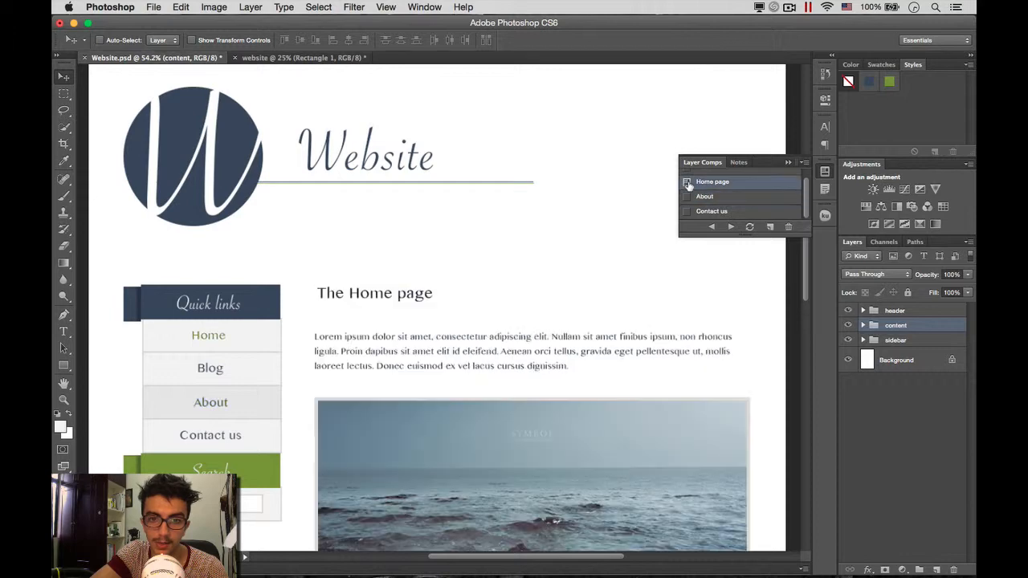
scroll(627, 206, down, 8)
scroll(627, 208, down, 2)
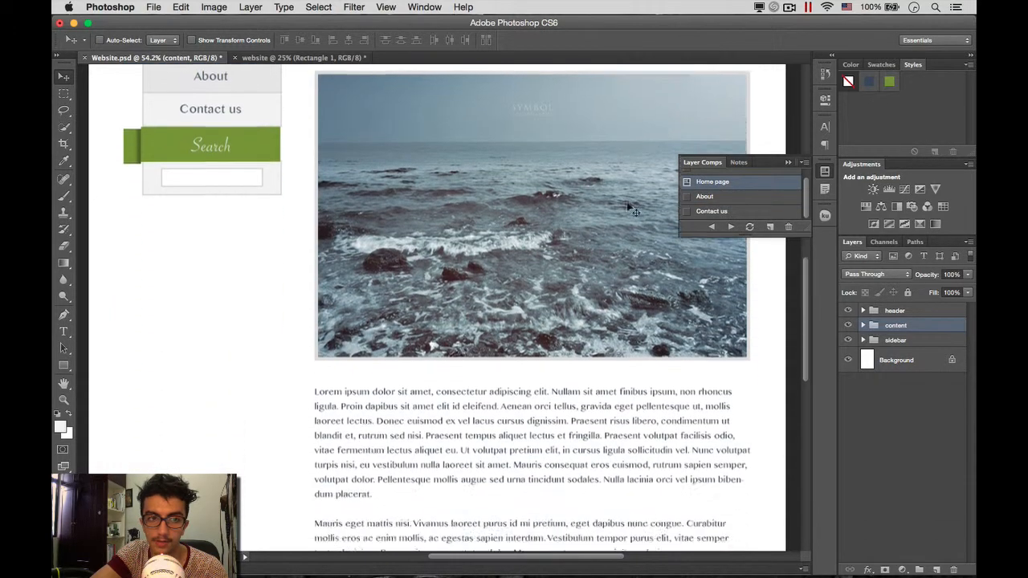
scroll(631, 208, up, 7)
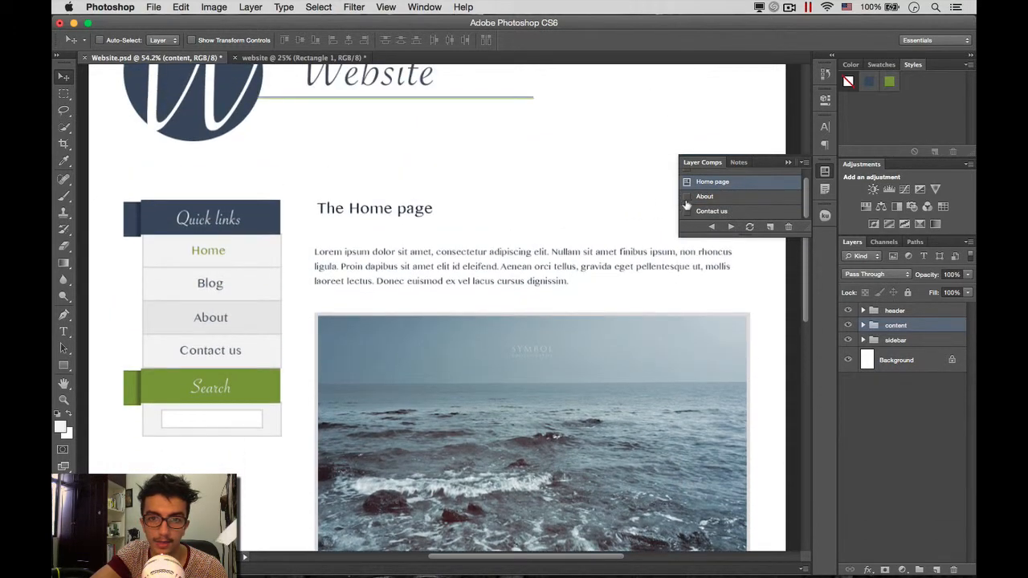
Step: Show the About and Contact us layer comps and look through the contact form
click(688, 197)
click(687, 211)
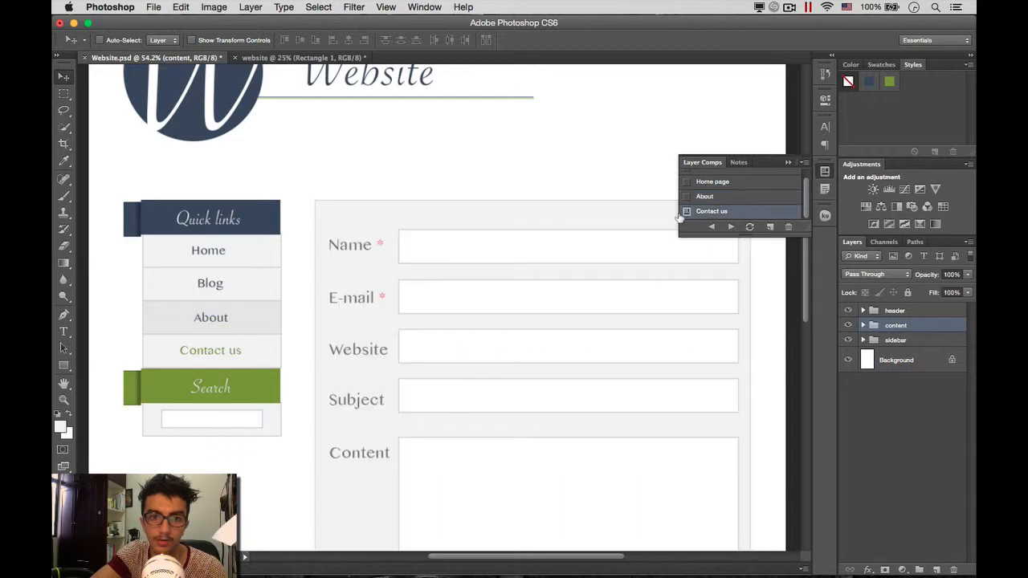
scroll(614, 253, down, 5)
scroll(615, 253, up, 5)
scroll(619, 253, up, 1)
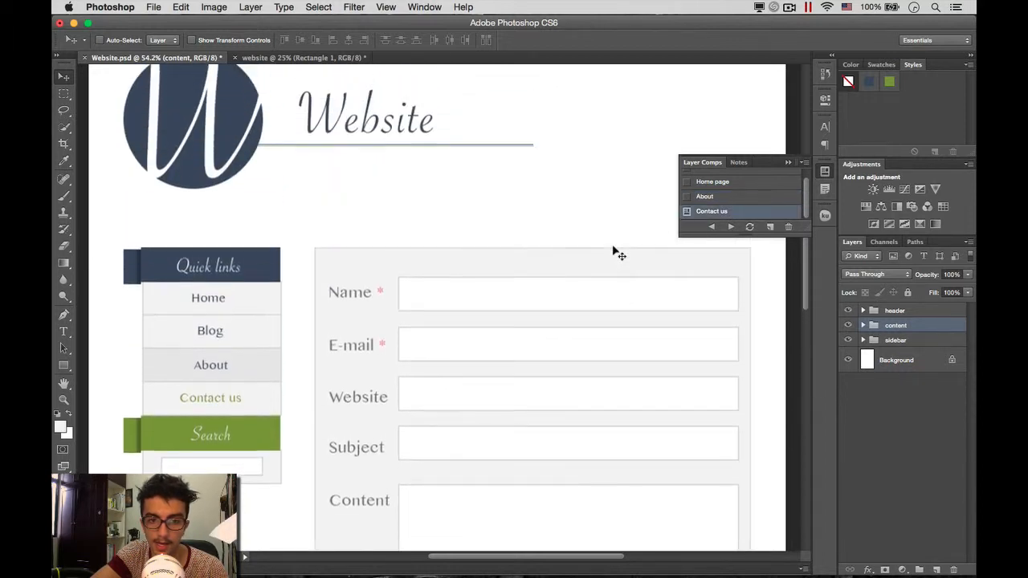
scroll(618, 254, down, 7)
scroll(619, 254, up, 3)
scroll(619, 253, up, 4)
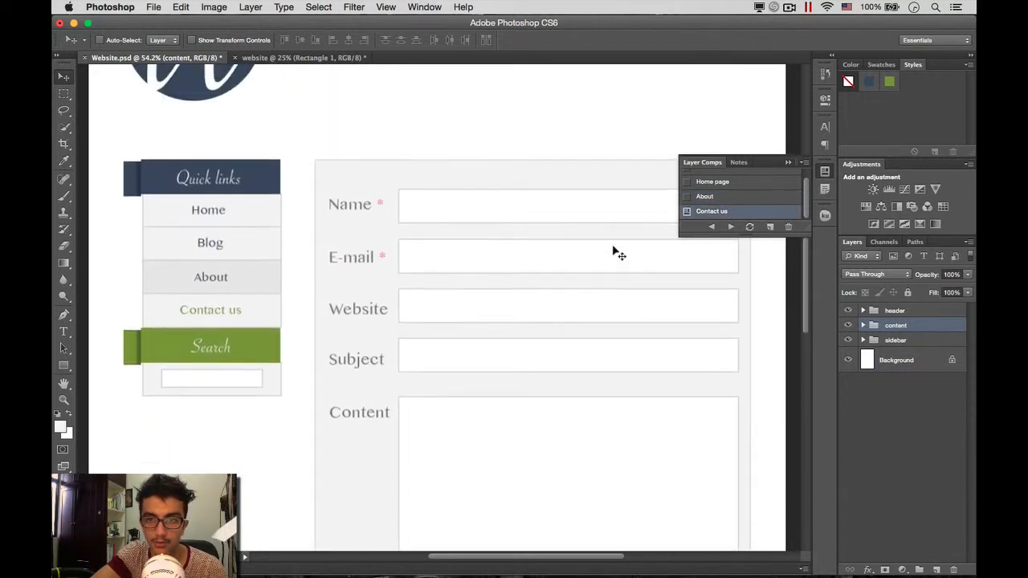
Step: Compare the Home page and About layer comps, leave Home page applied and hide the layer comps list
click(688, 183)
click(687, 197)
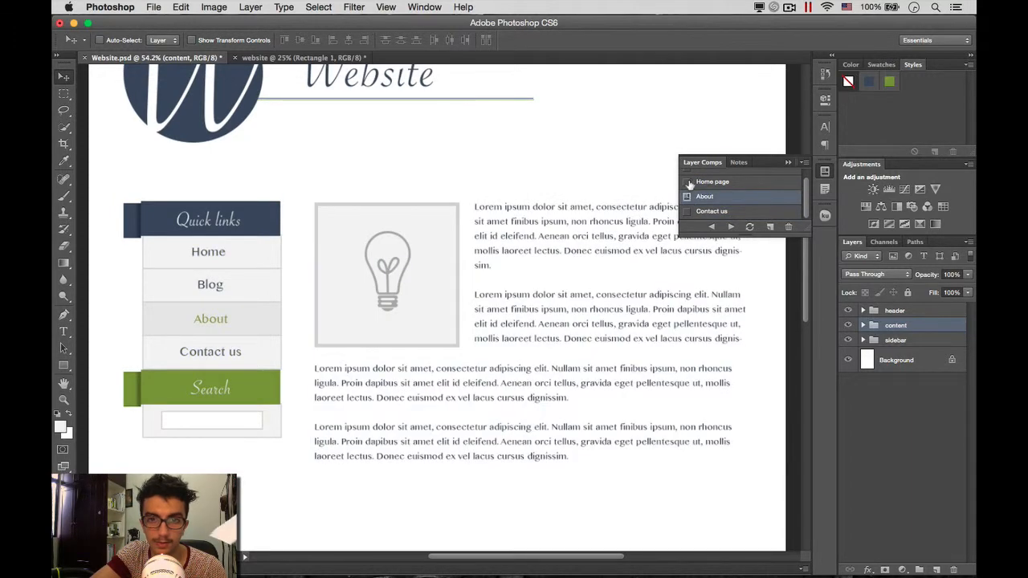
click(687, 184)
scroll(582, 244, up, 2)
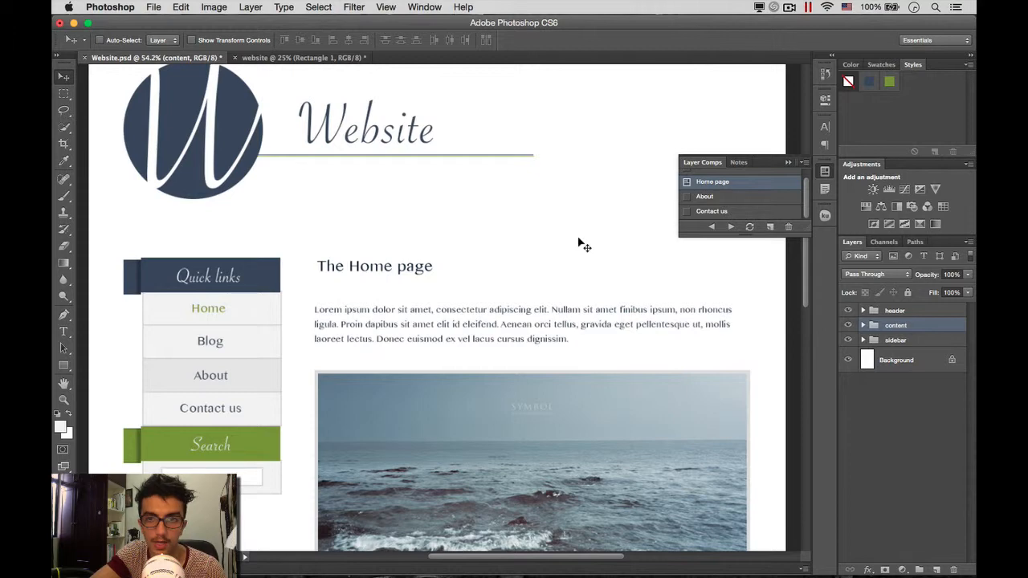
scroll(583, 245, up, 2)
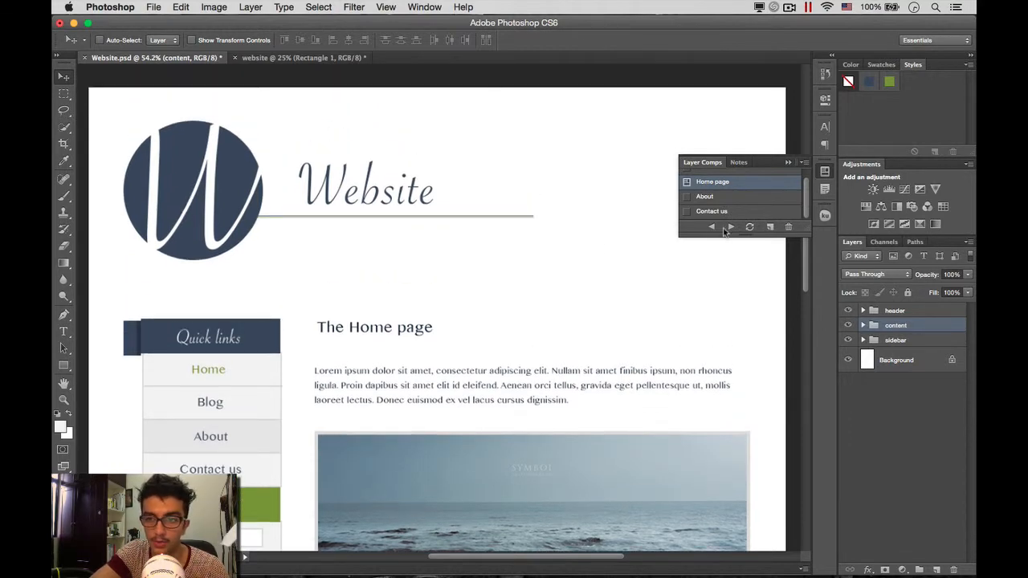
click(827, 173)
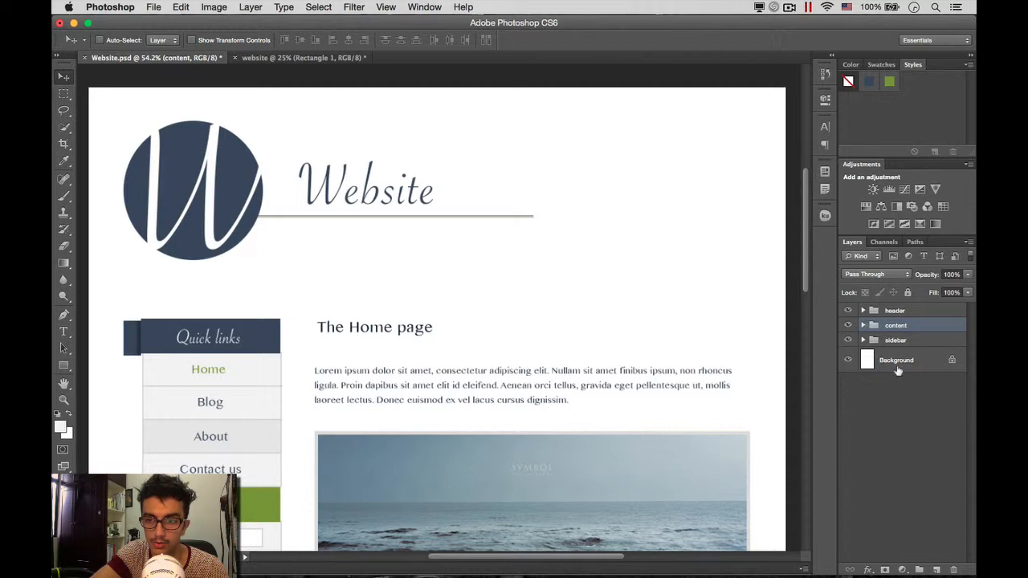
Step: Check the content layer group and the Home page layout, and save Website.psd
click(864, 325)
click(863, 325)
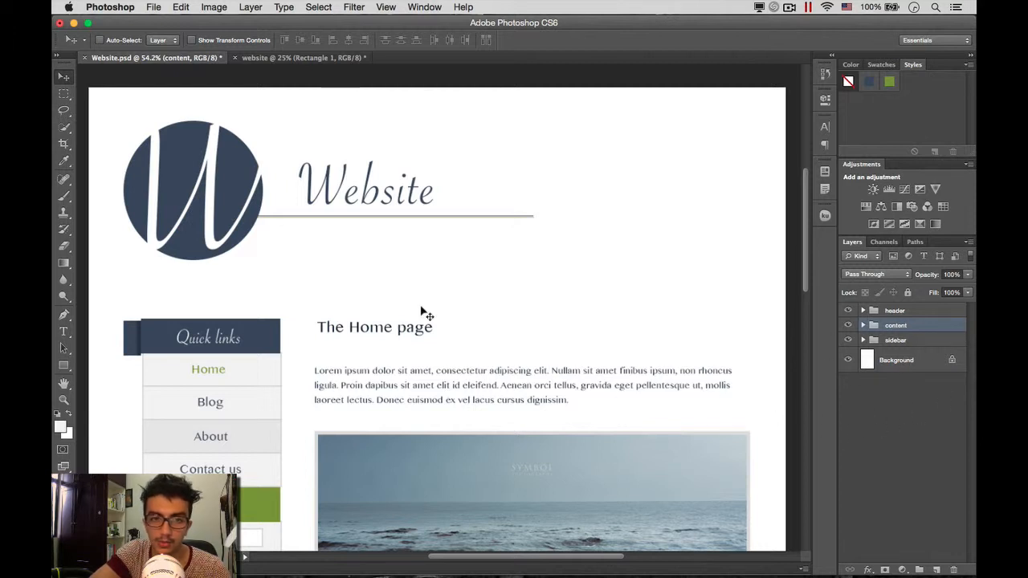
scroll(422, 312, down, 3)
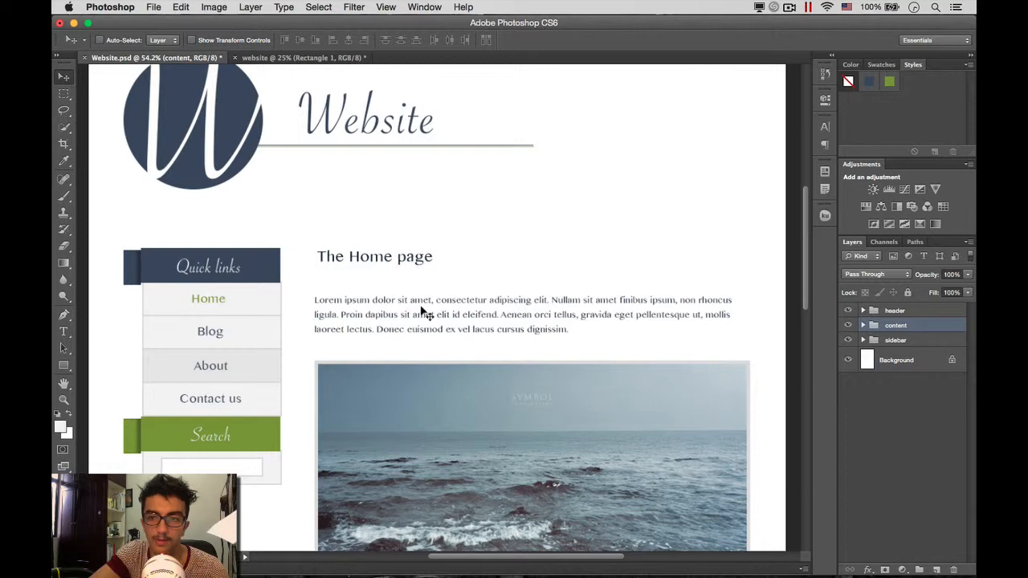
scroll(421, 312, down, 2)
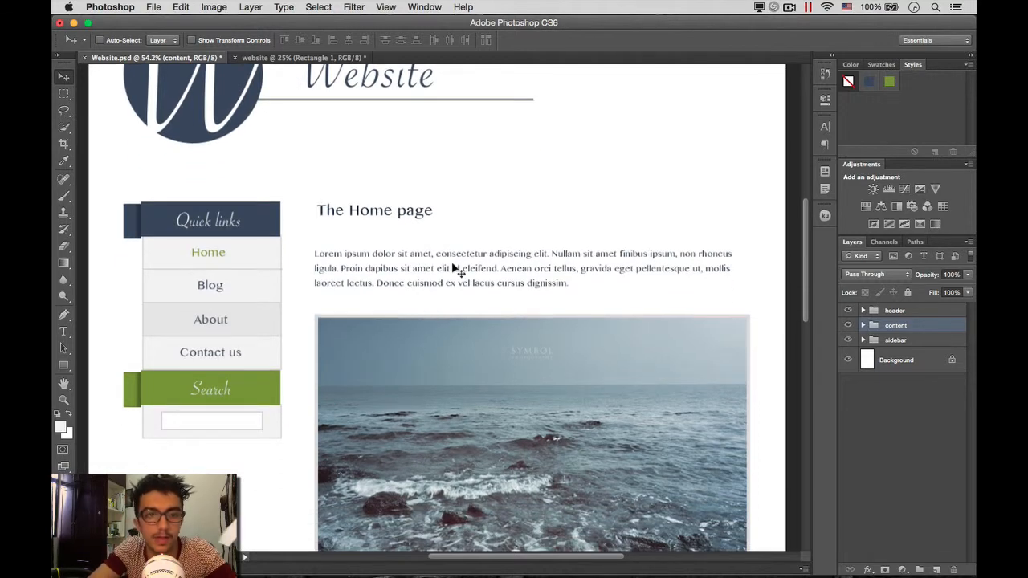
scroll(452, 249, down, 3)
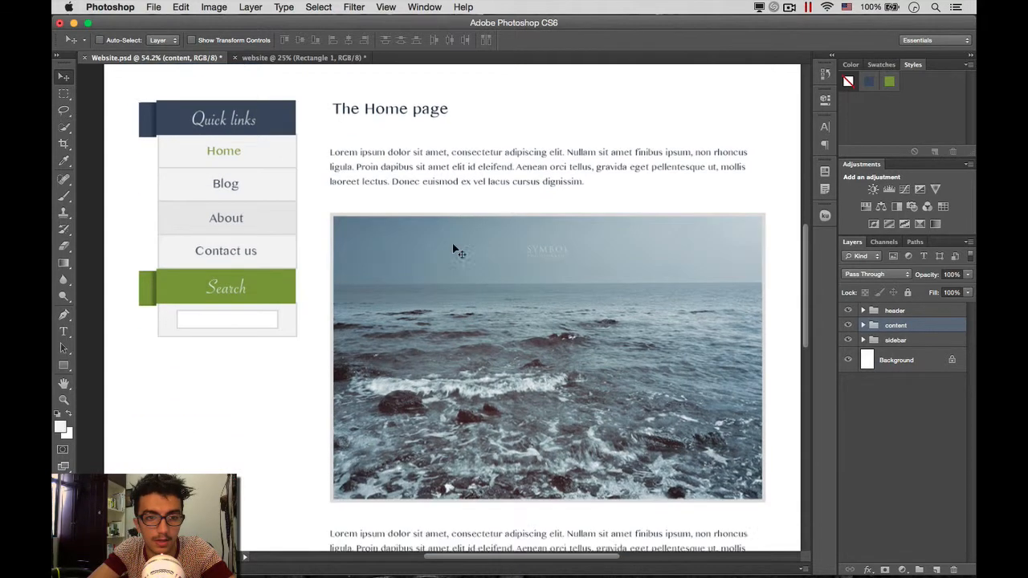
scroll(453, 249, up, 3)
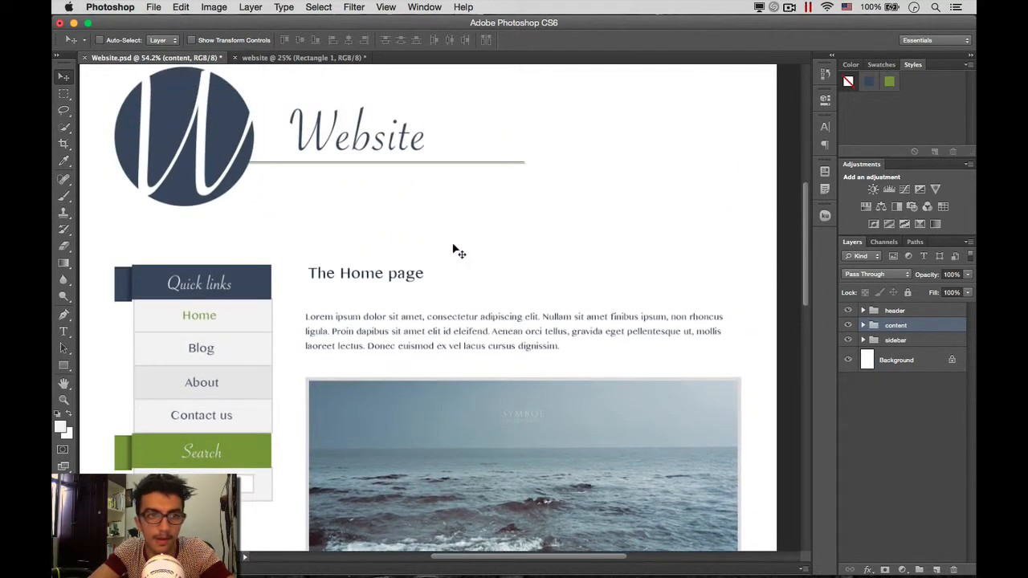
key(super+s)
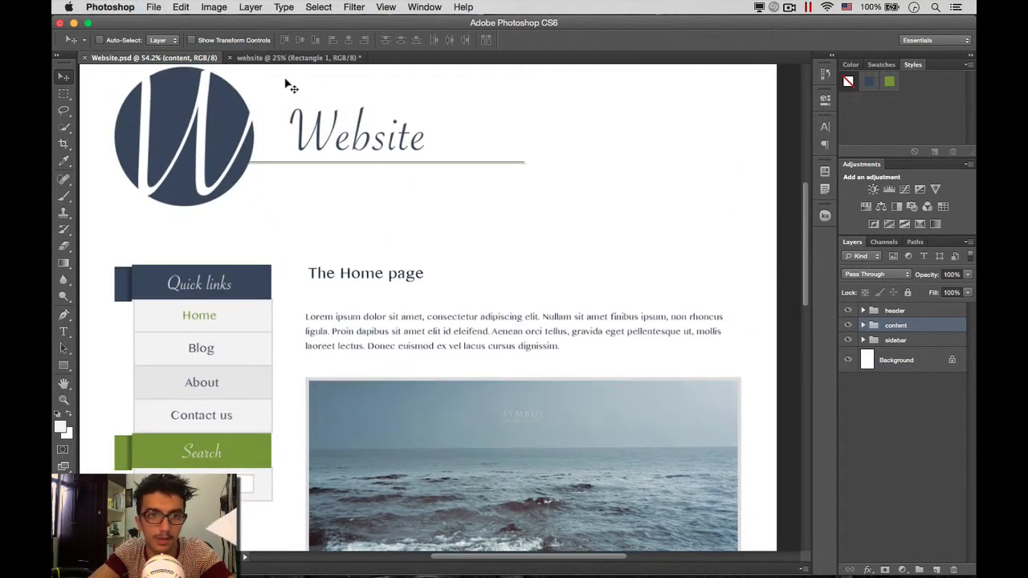
Step: Create a new document from the Website preset, 2000 by 3000 pixels at 72 pixels/inch, RGB, with a white background
click(153, 8)
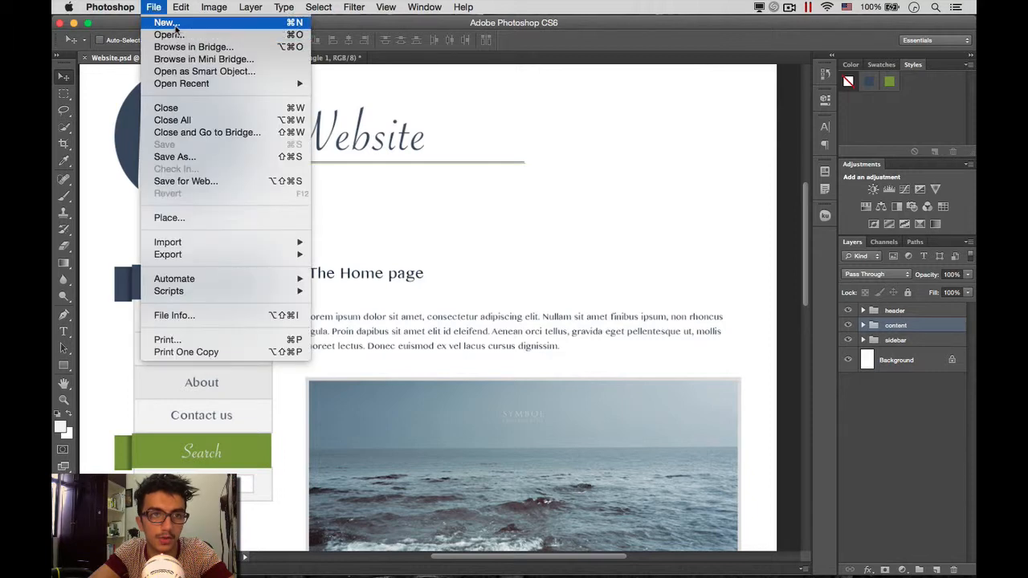
click(173, 24)
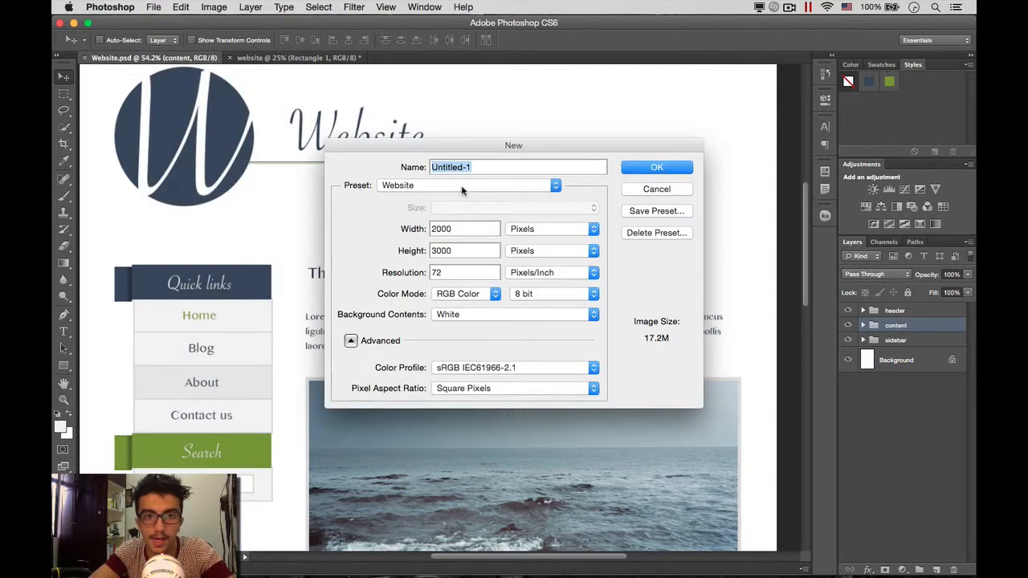
click(438, 186)
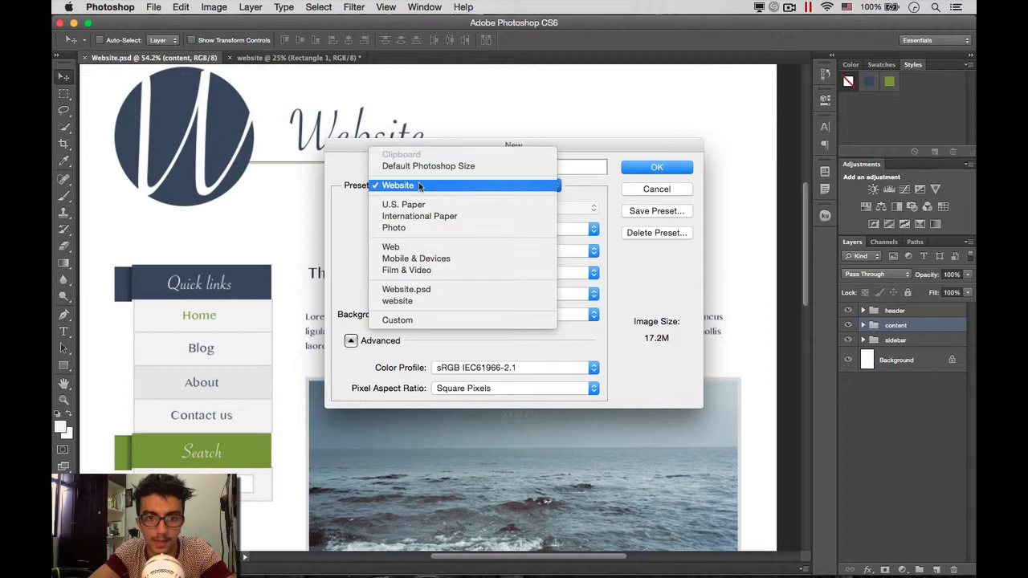
click(413, 187)
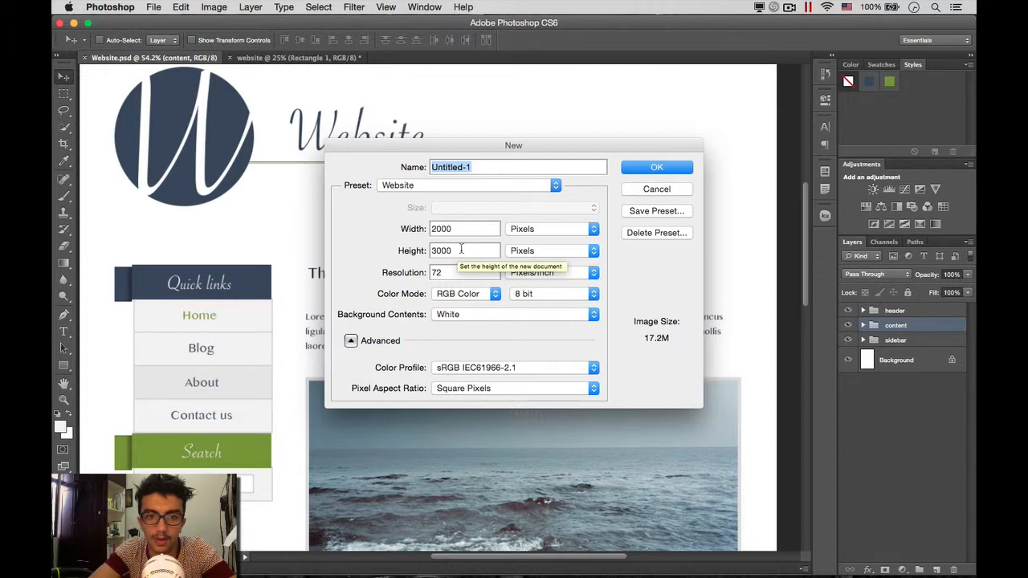
scroll(461, 249, down, 3)
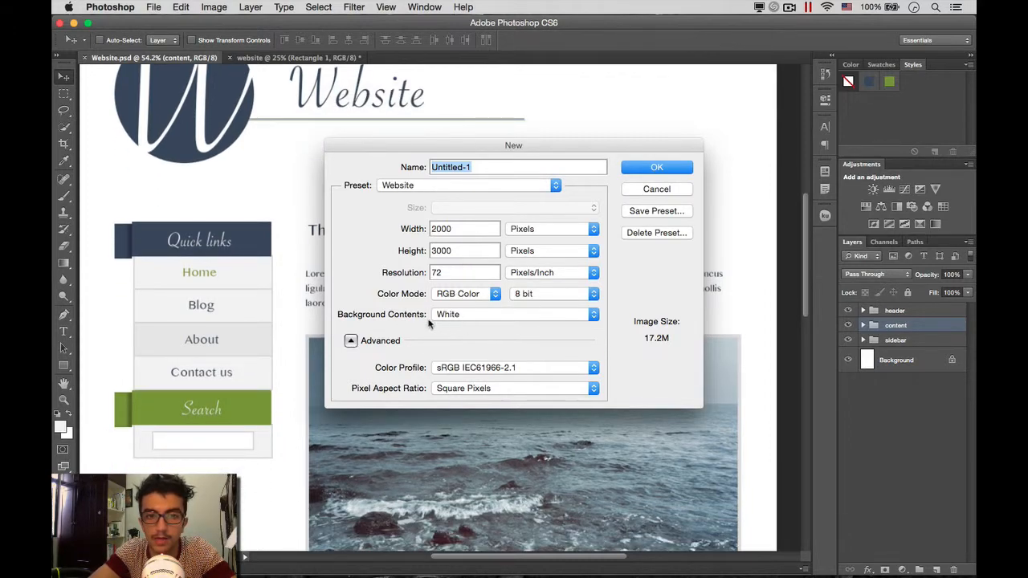
click(659, 168)
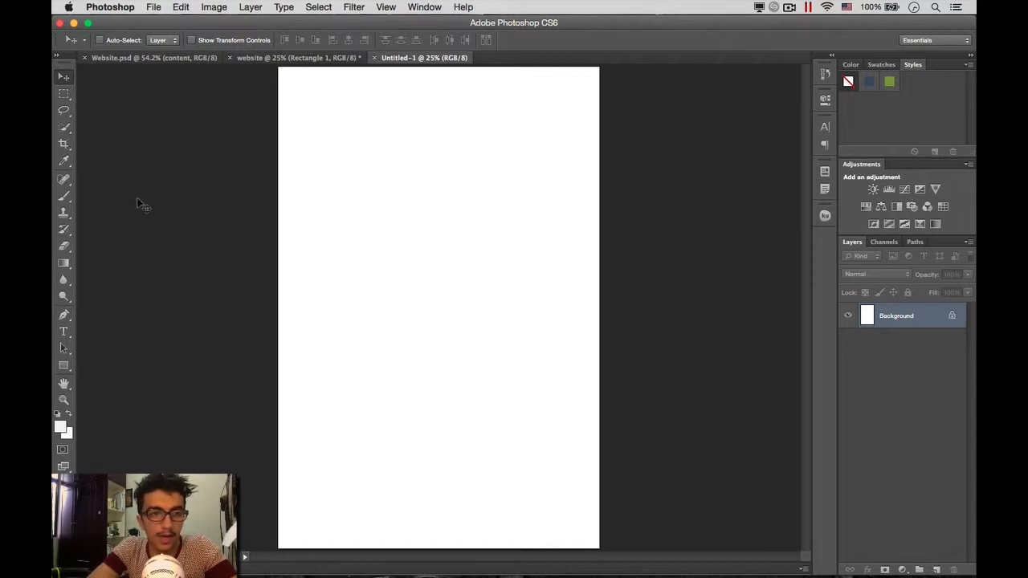
Step: Create a rectangle shape 1800 px wide and 2800 px high on the blank canvas
click(64, 366)
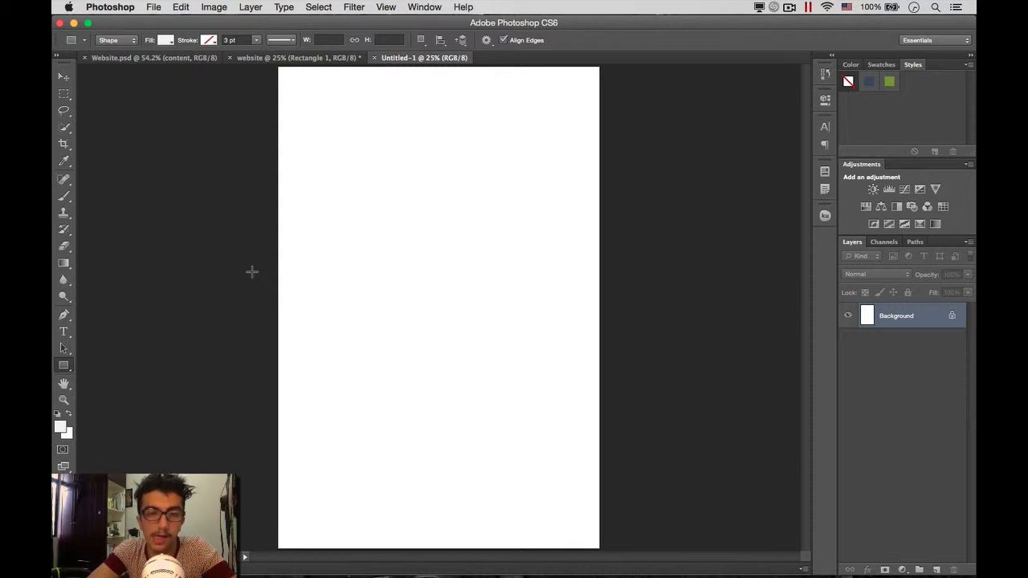
click(346, 243)
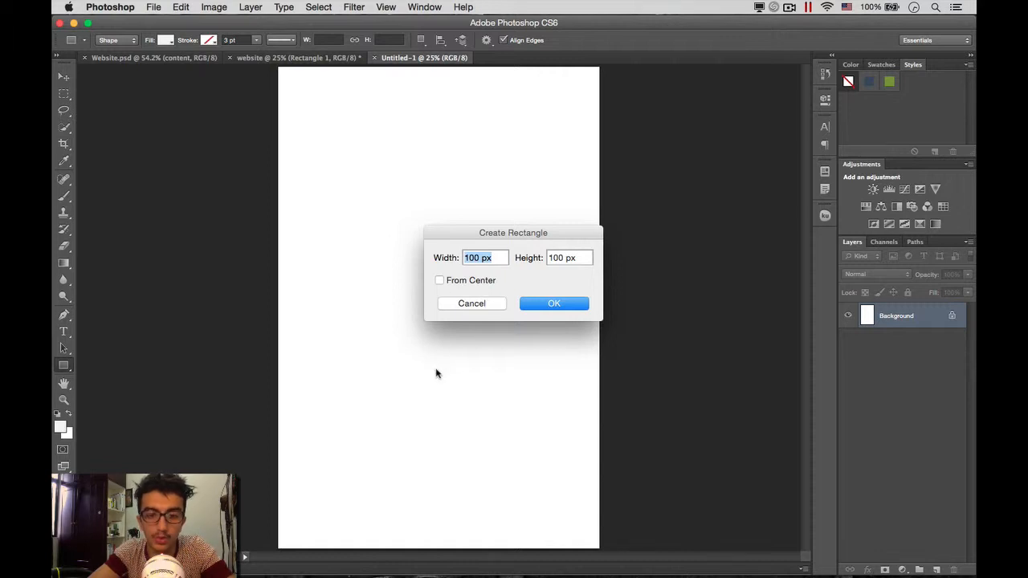
text(180)
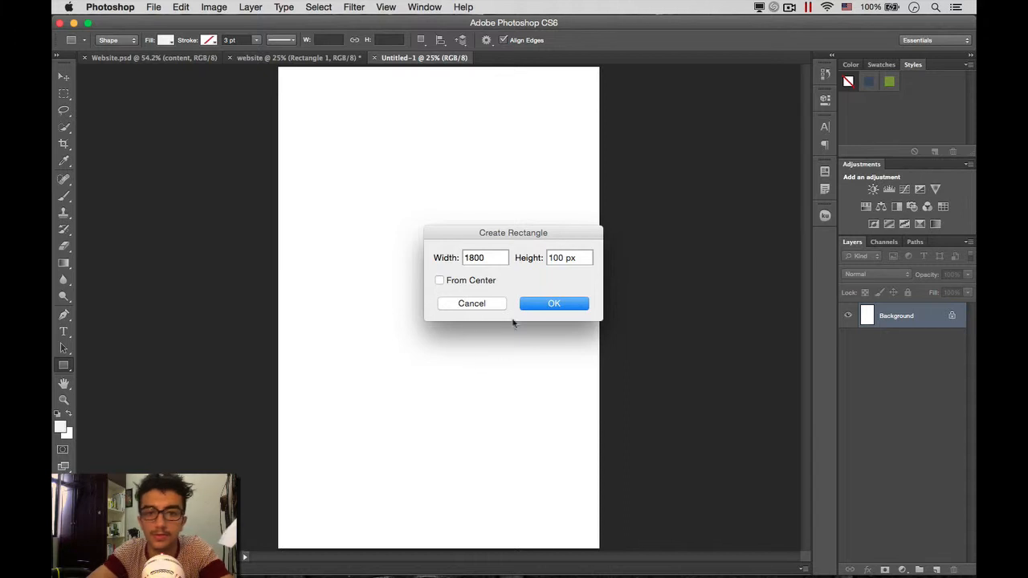
drag(561, 259, 546, 258)
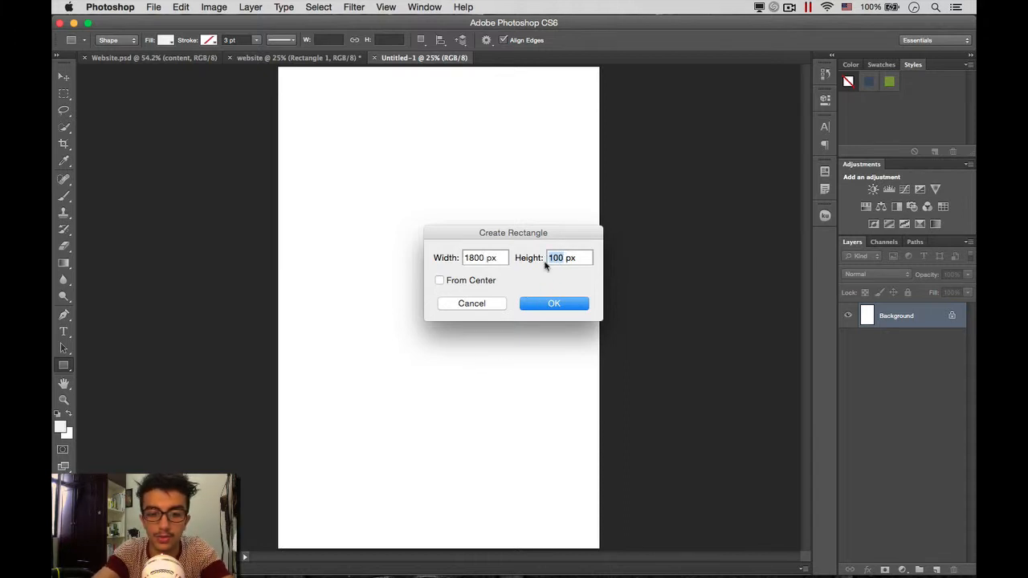
text(28)
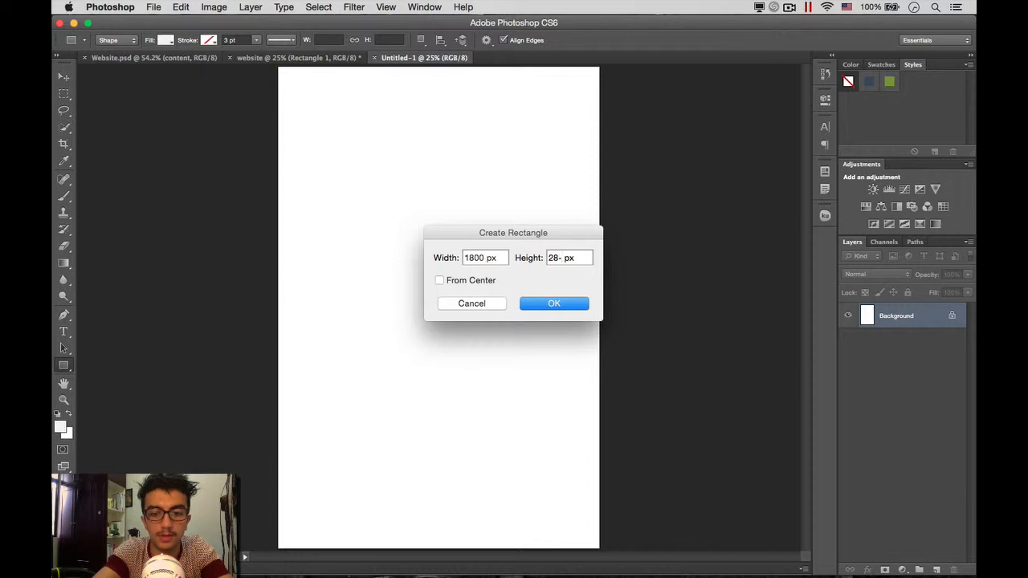
text(00)
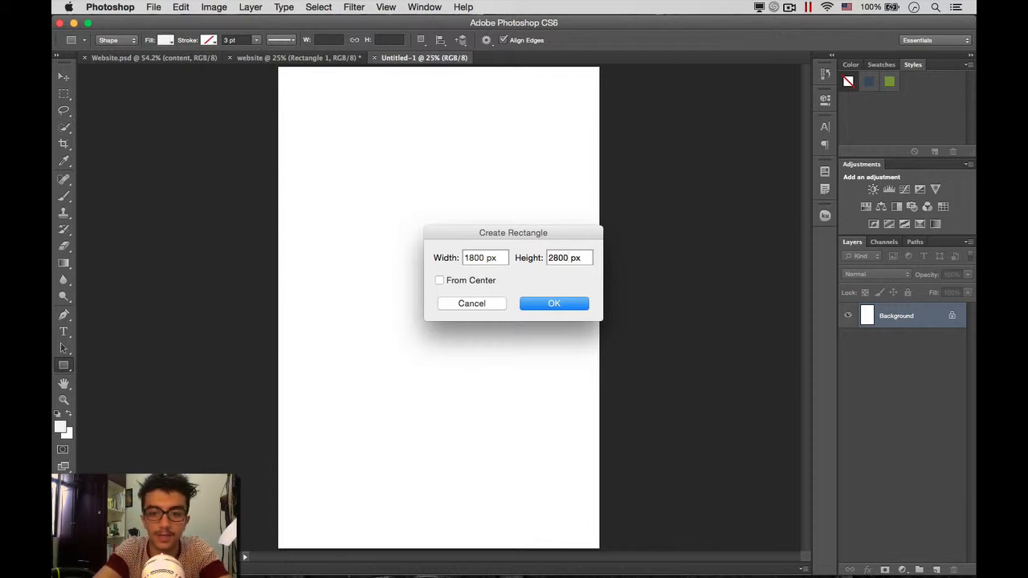
key(Return)
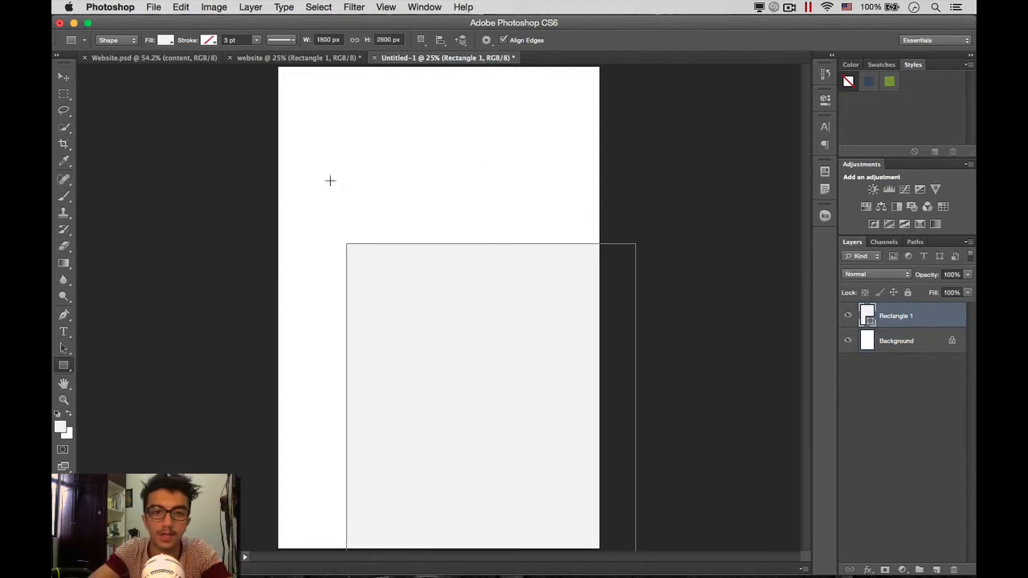
Step: Centre the large rectangle horizontally and vertically on the whole canvas, and clear the selection
click(64, 76)
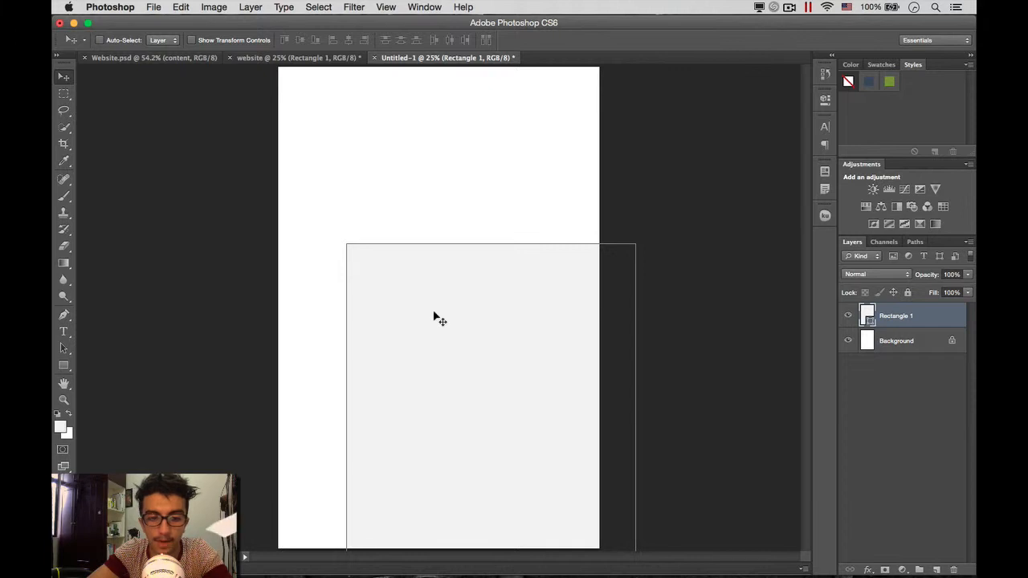
key(super+a)
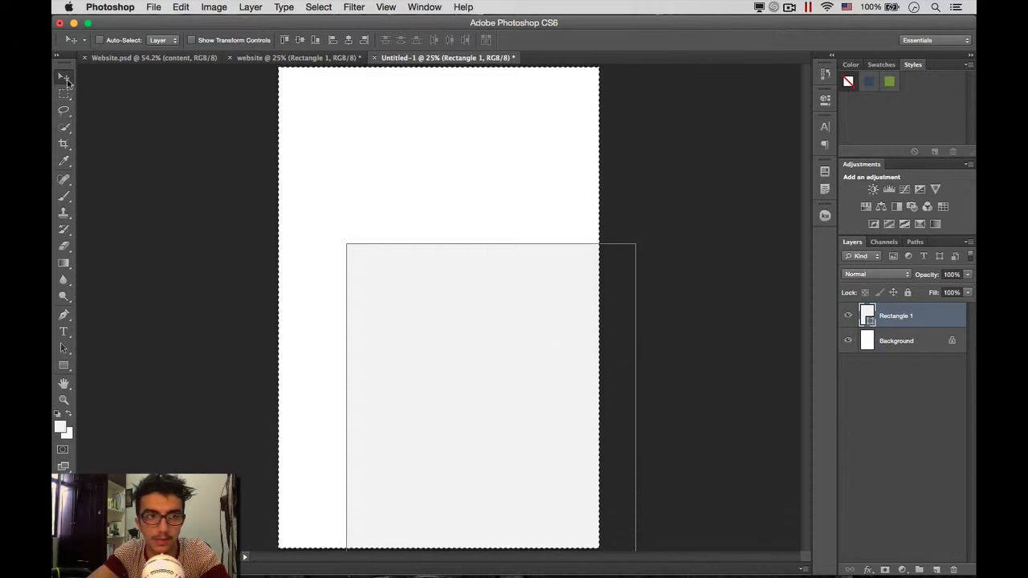
click(349, 40)
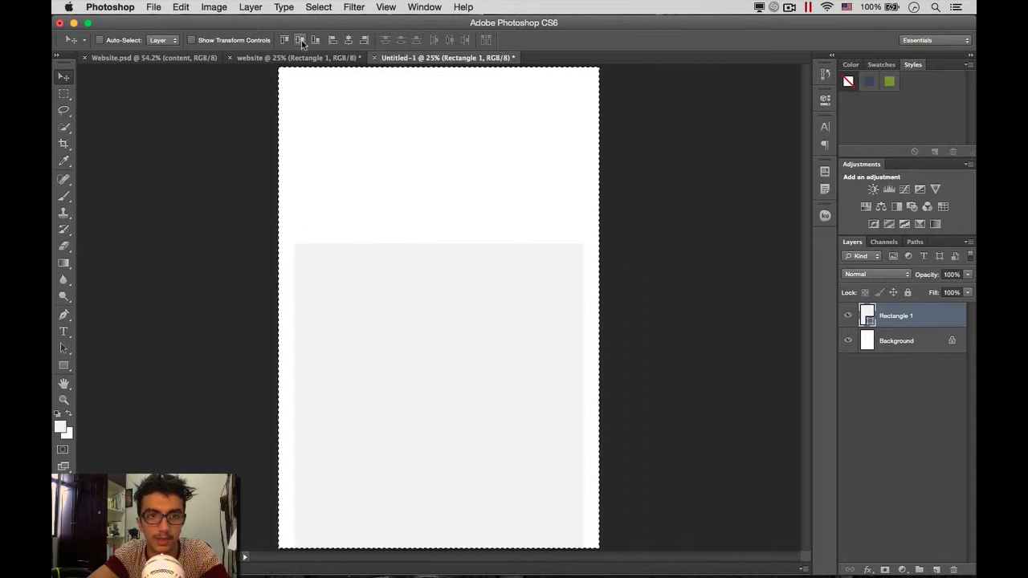
click(285, 40)
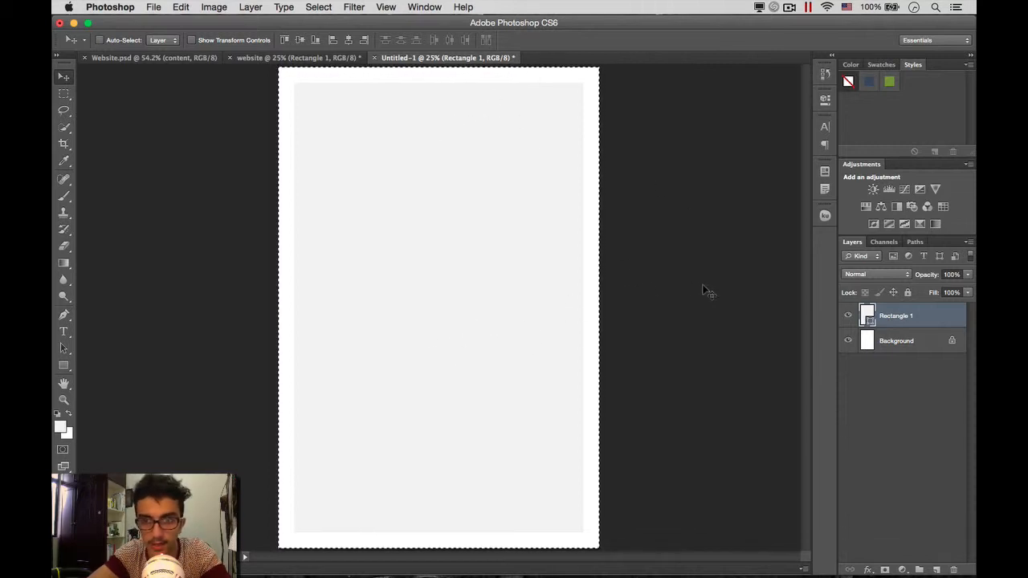
key(super+d)
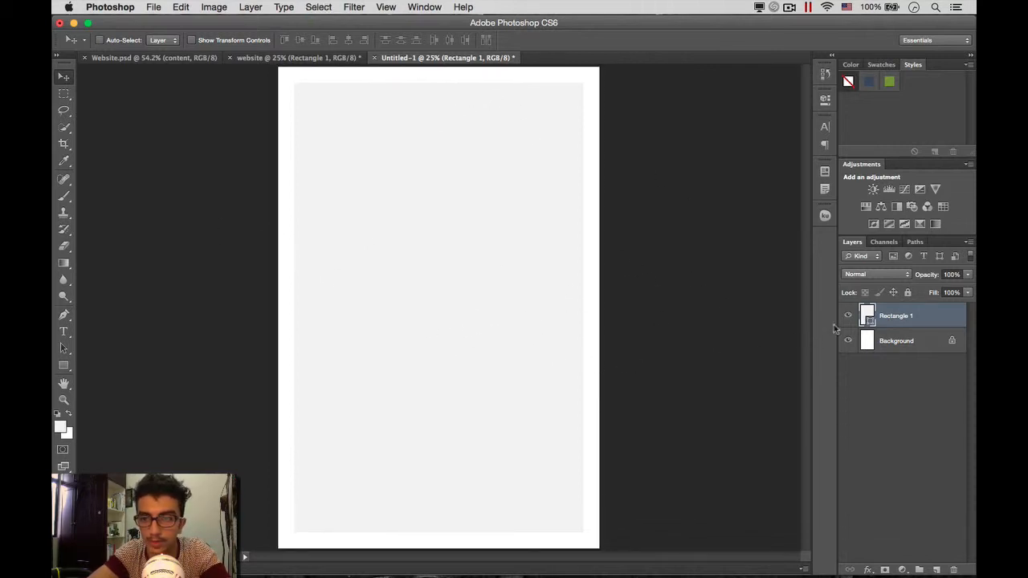
Step: Change the large rectangle's fill to light pink and deselect its layer
double_click(868, 318)
drag(642, 372, 642, 301)
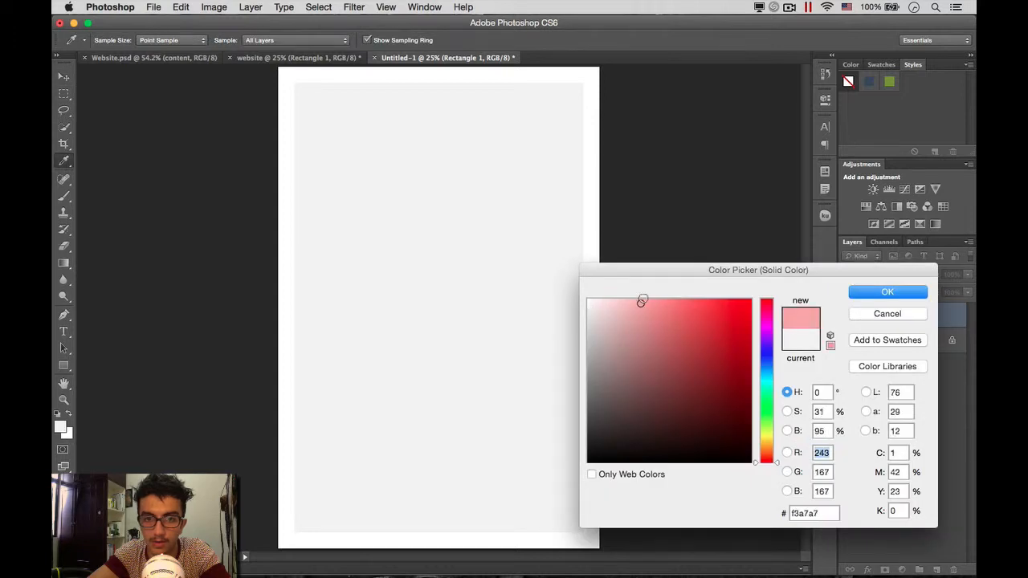
click(887, 292)
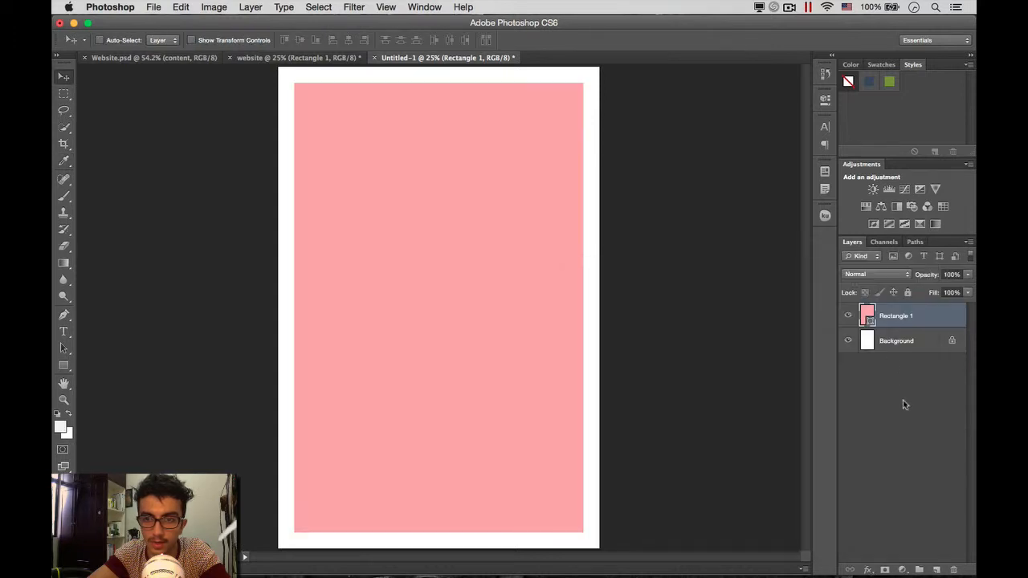
click(903, 400)
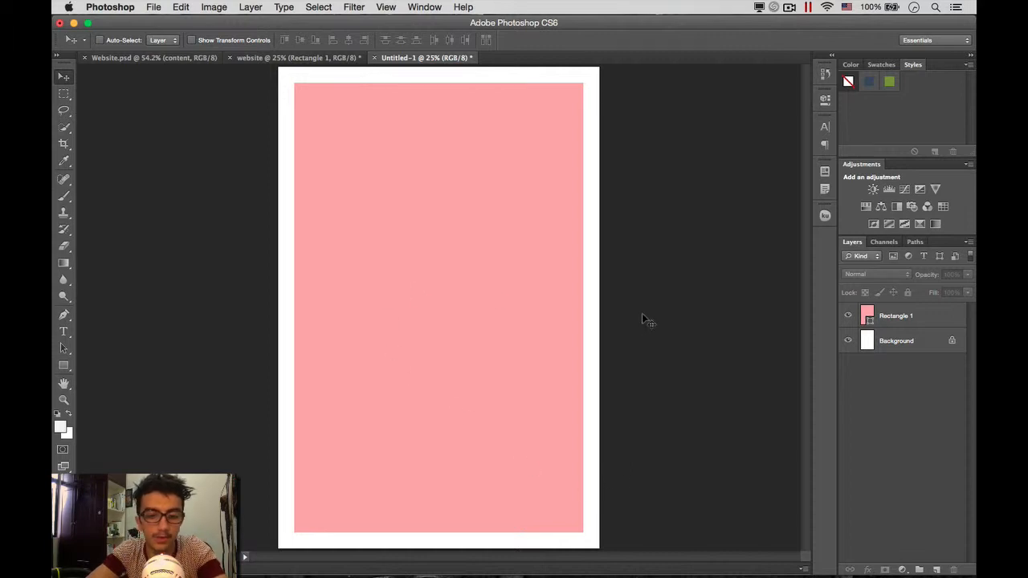
Step: Show the rulers, place guides along the pink rectangle's left, right and top edges, and delete the rectangle
key(super+r)
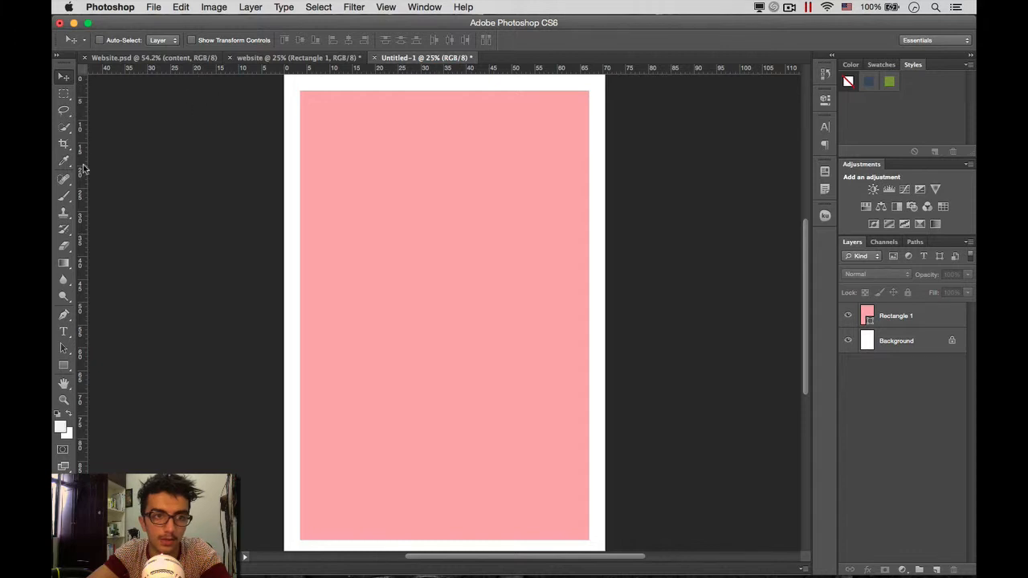
drag(83, 169, 301, 194)
drag(84, 233, 592, 279)
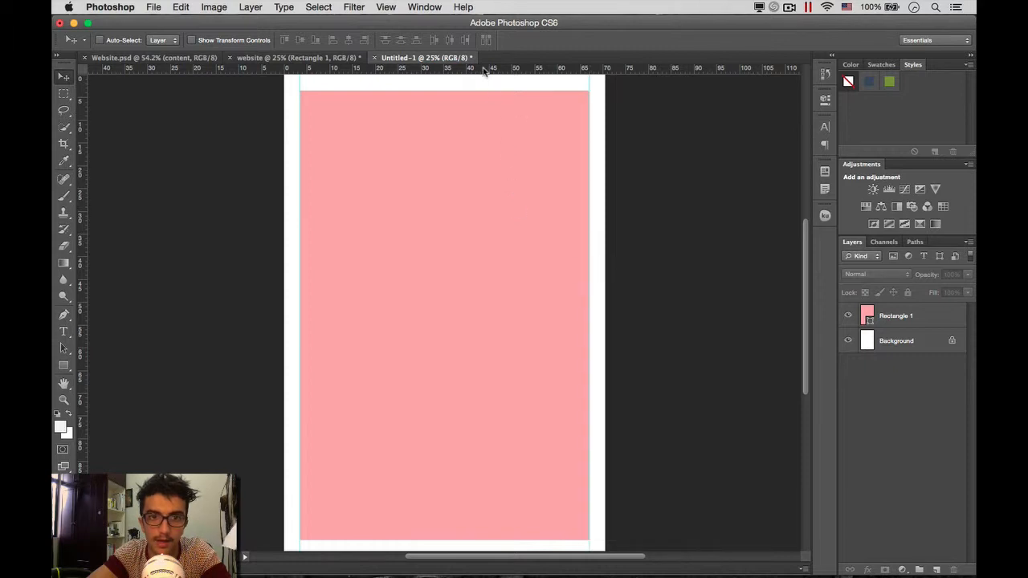
drag(489, 69, 489, 91)
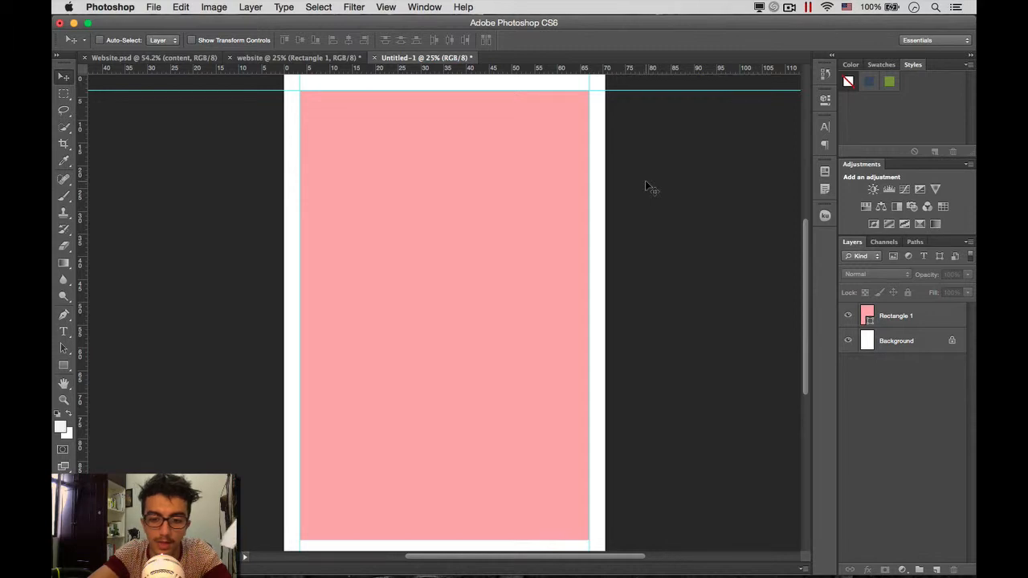
click(933, 321)
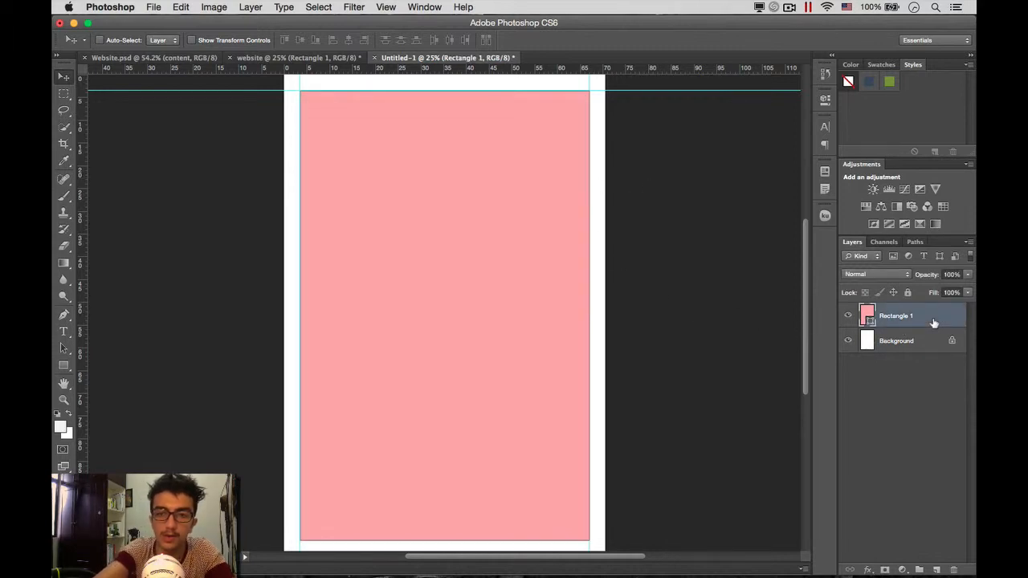
key(Delete)
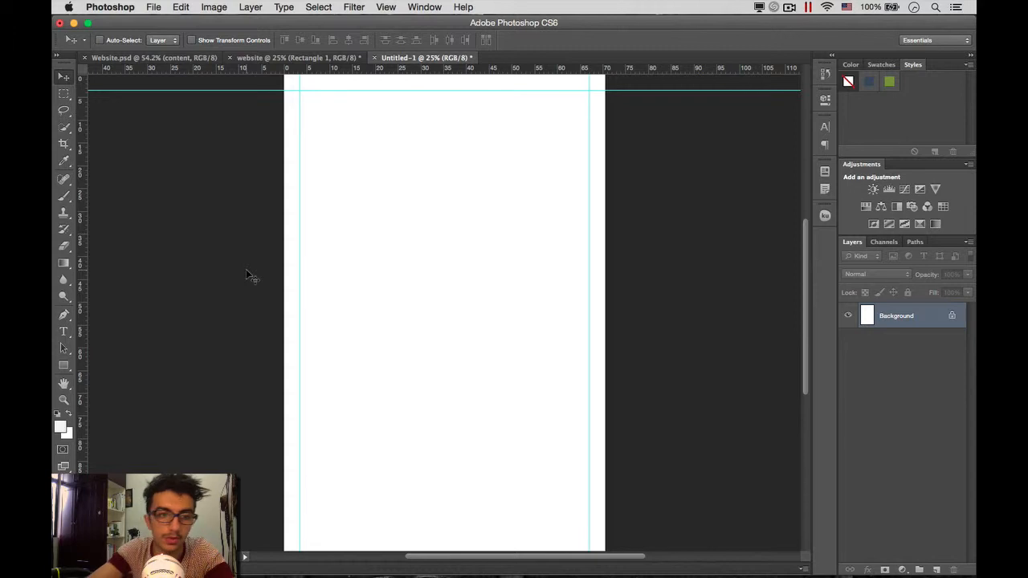
Step: Create a rectangle 50 px wide and 100 px high and fill it with light pink (#ffabab)
key(u)
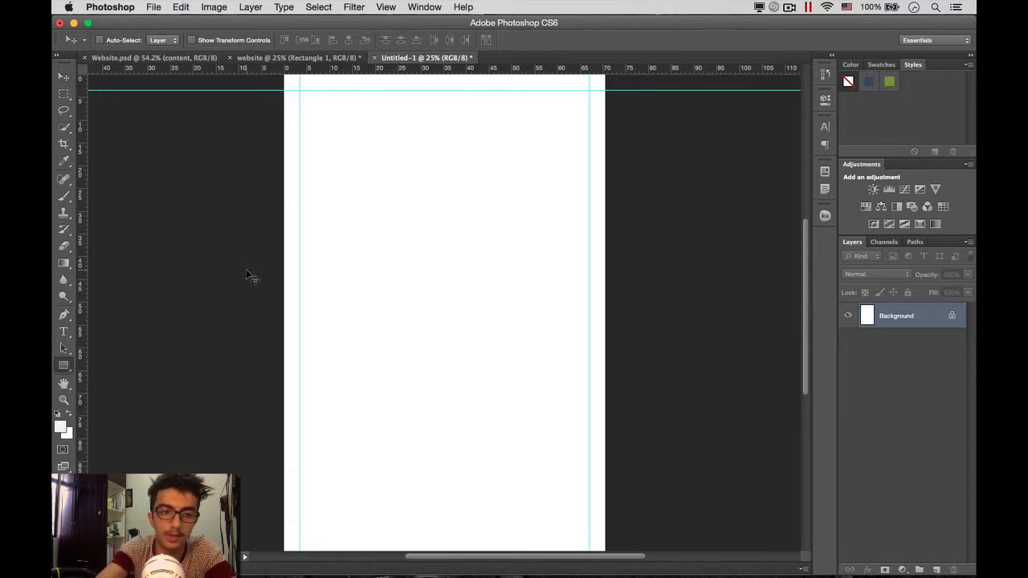
click(333, 253)
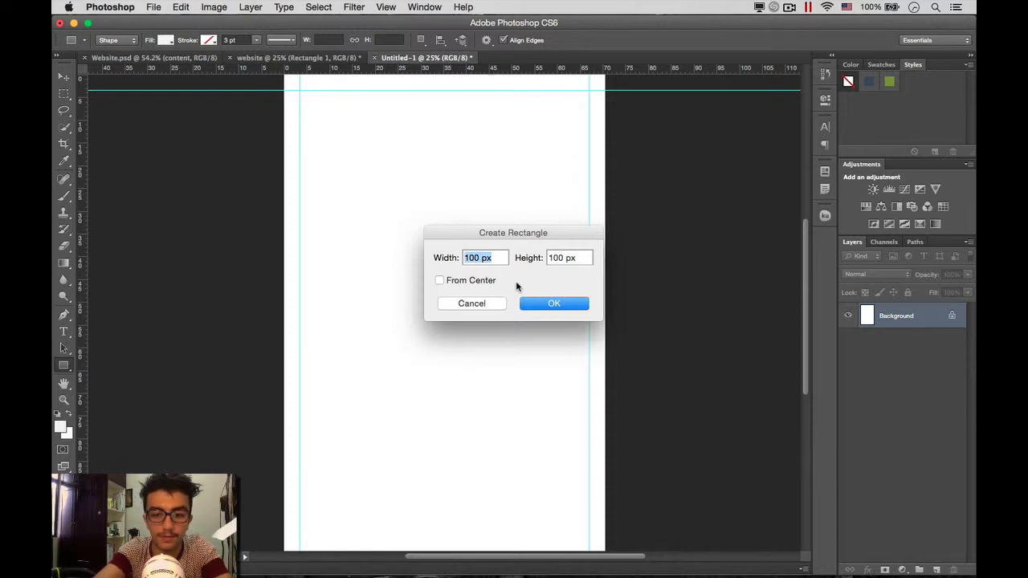
text(50)
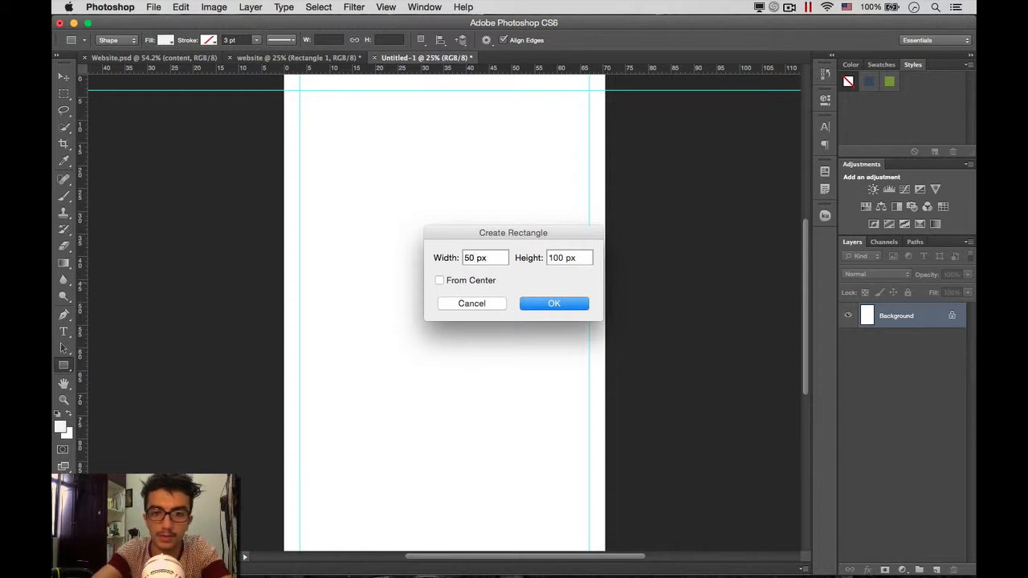
key(Return)
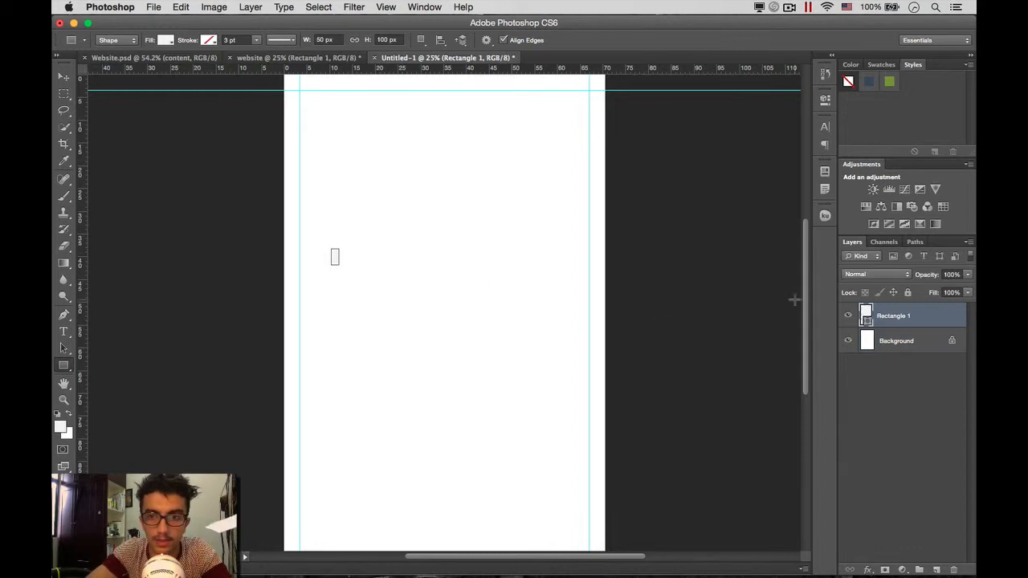
double_click(866, 316)
click(654, 283)
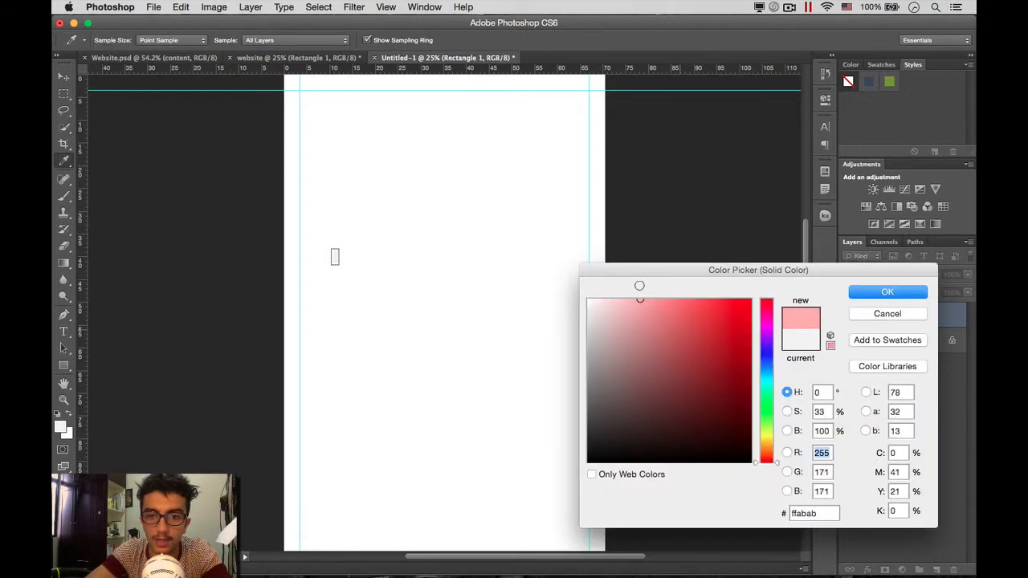
click(887, 291)
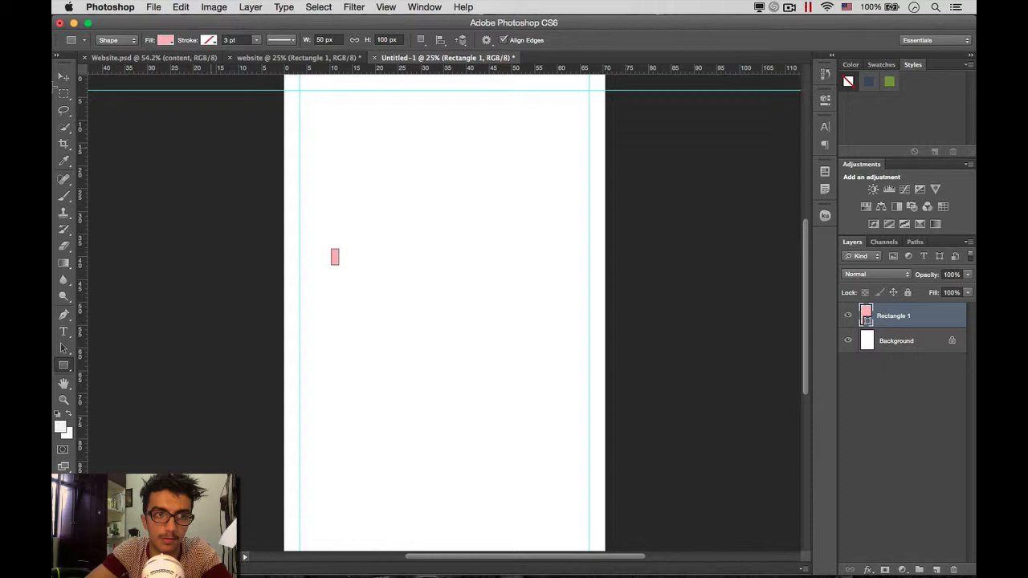
Step: Move the small pink rectangle against the left margin guide and place a vertical guide along its right edge
click(63, 76)
scroll(271, 224, up, 5)
scroll(270, 224, left, 5)
scroll(271, 224, up, 4)
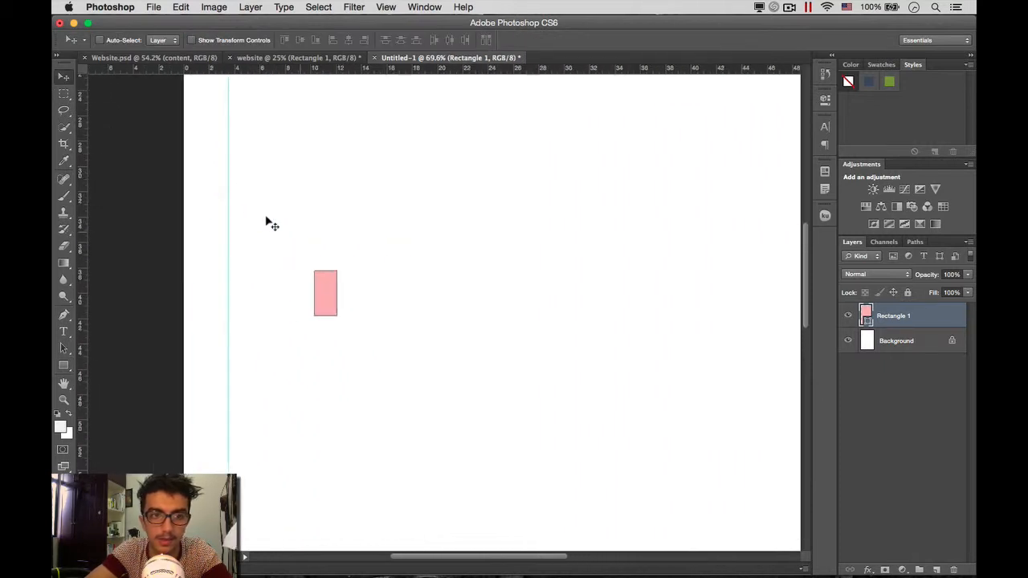
drag(339, 300, 251, 292)
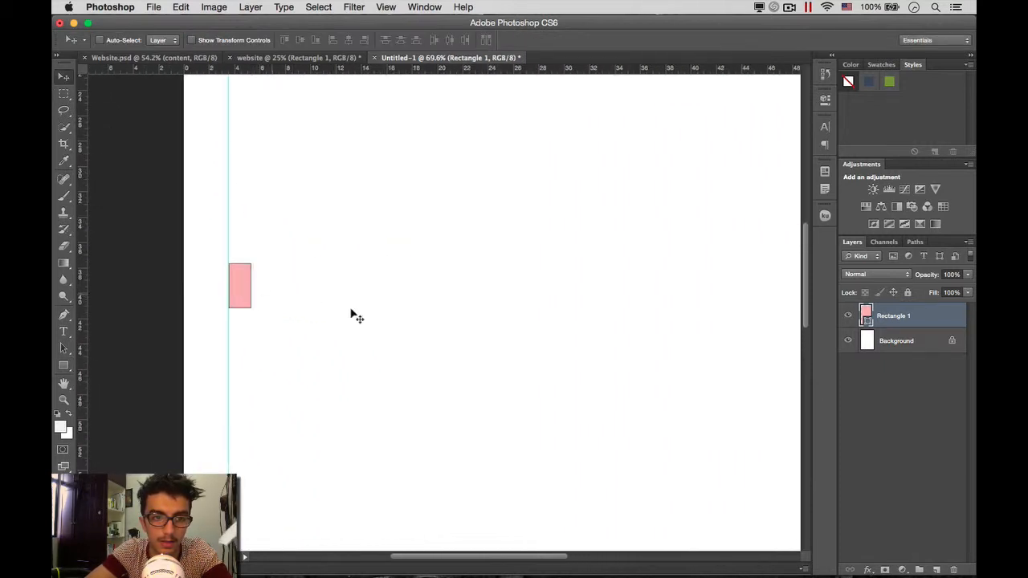
scroll(351, 321, down, 4)
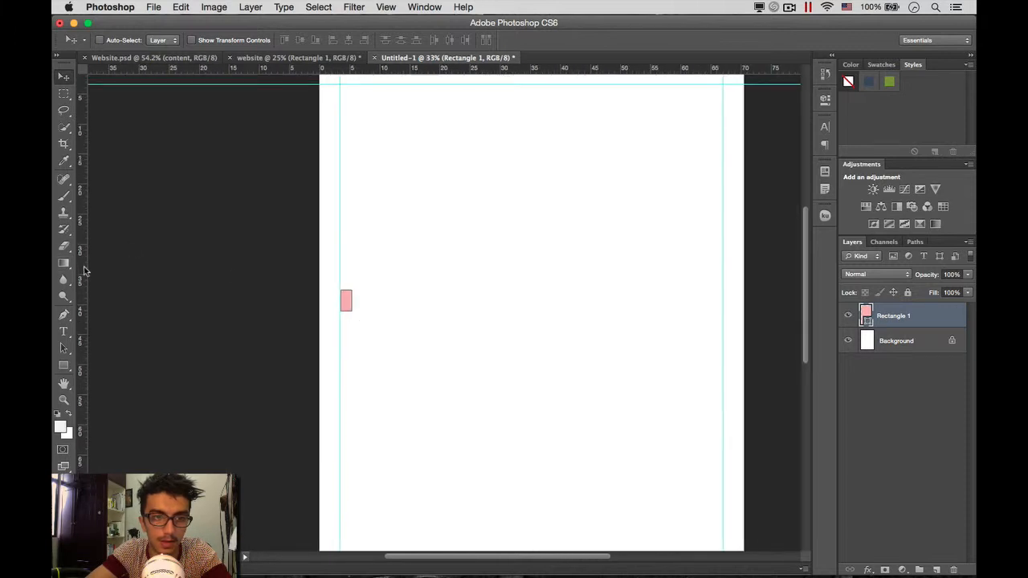
drag(85, 270, 351, 315)
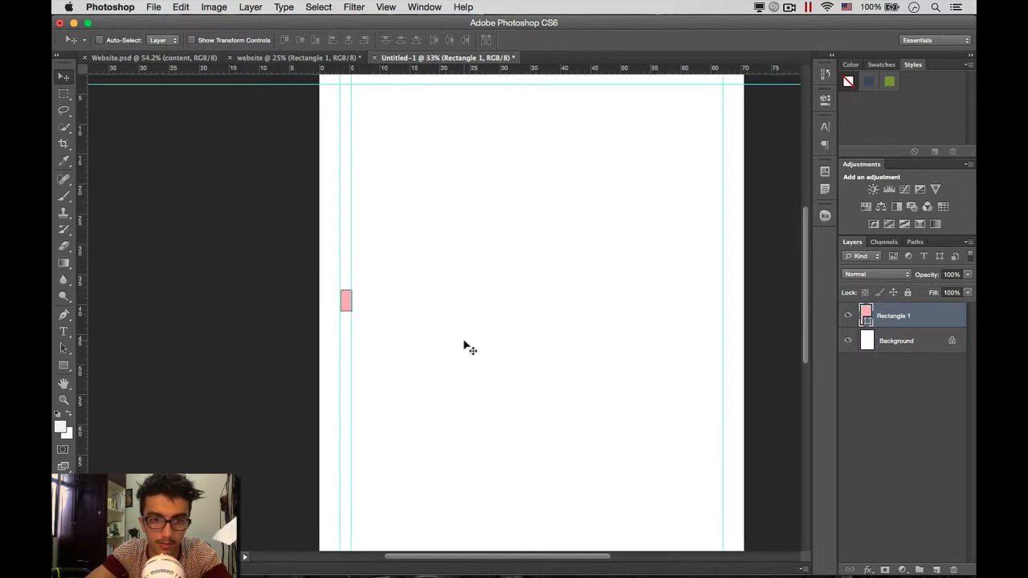
Step: Examine the guides along the page's top, left and right margins and the small rectangle's position between them
scroll(464, 345, up, 5)
scroll(464, 345, down, 4)
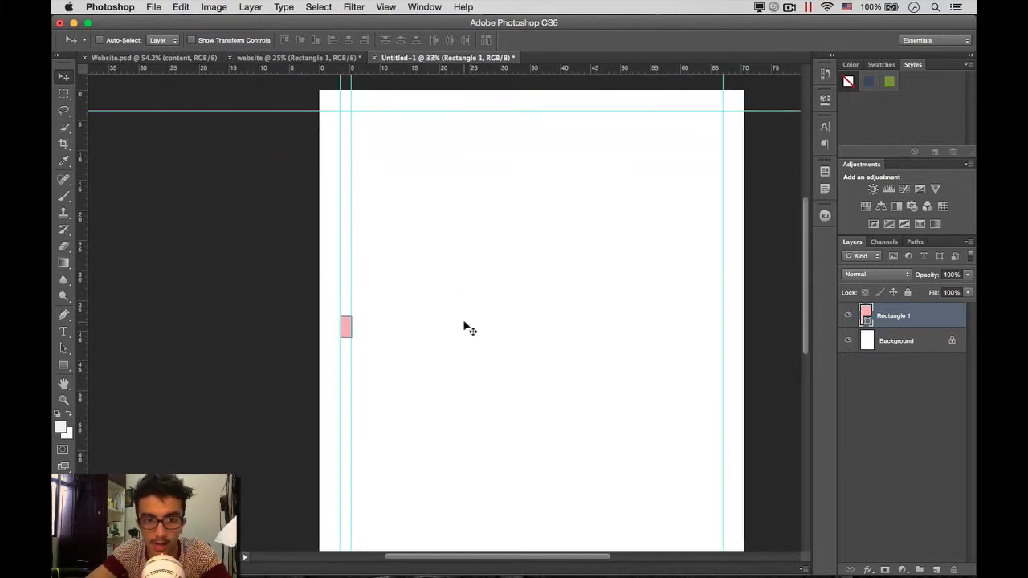
scroll(464, 326, up, 1)
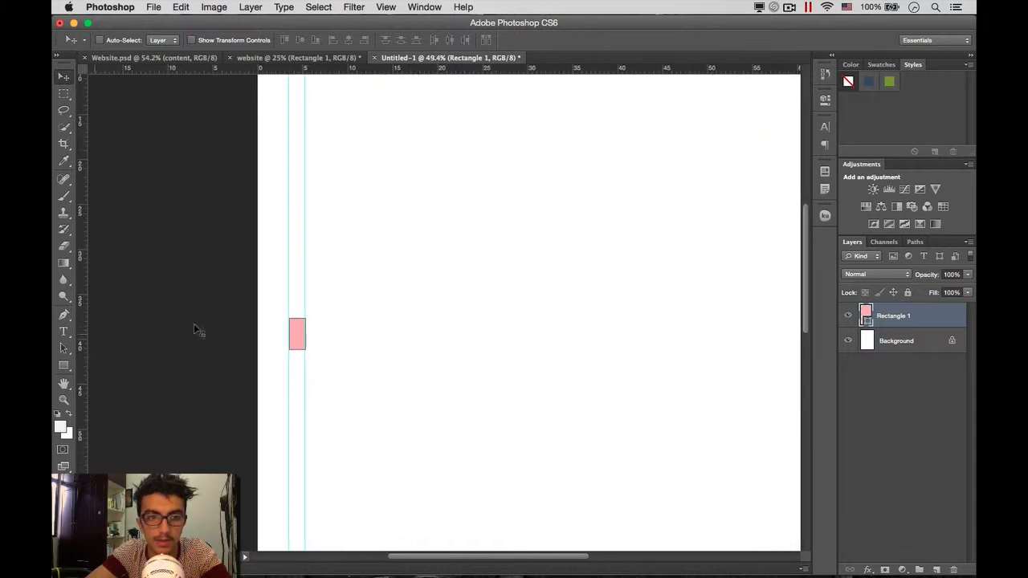
scroll(384, 363, up, 5)
scroll(385, 363, right, 5)
scroll(387, 364, down, 3)
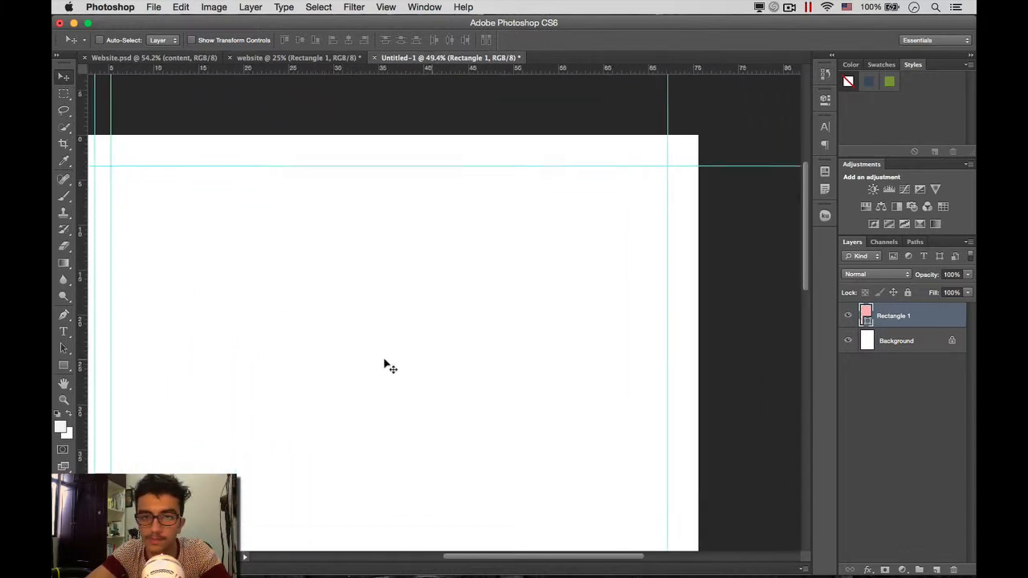
scroll(386, 365, left, 10)
scroll(482, 277, down, 3)
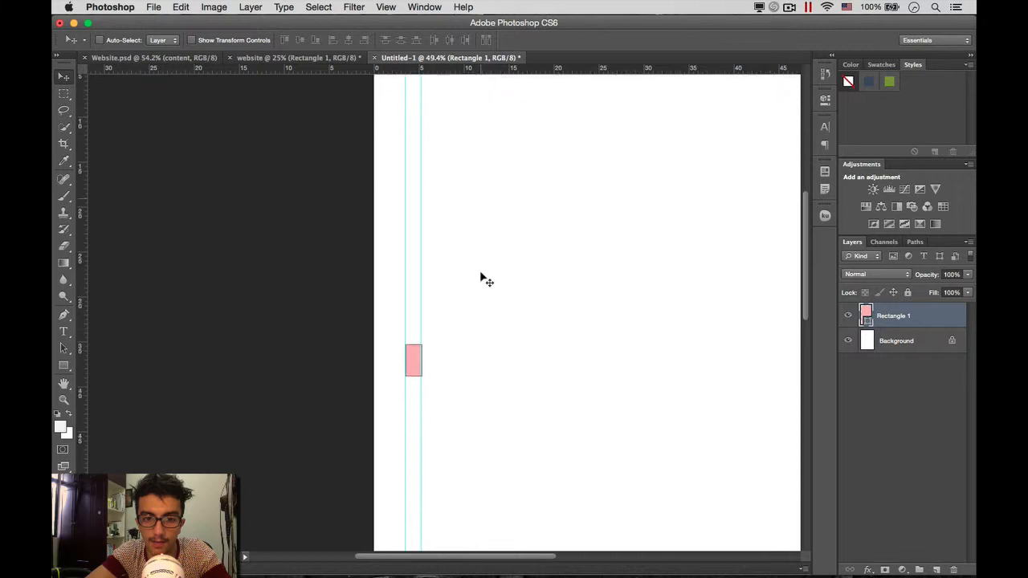
scroll(491, 355, up, 3)
scroll(490, 356, left, 1)
scroll(595, 387, right, 3)
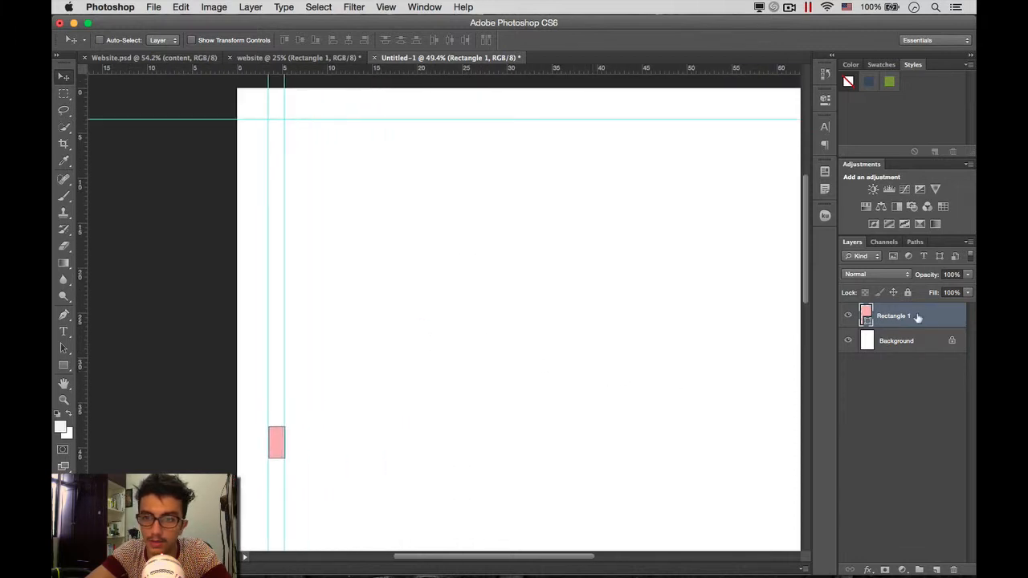
Step: Delete the small pink rectangle and add the text "Website" in the upper part of the page
key(Delete)
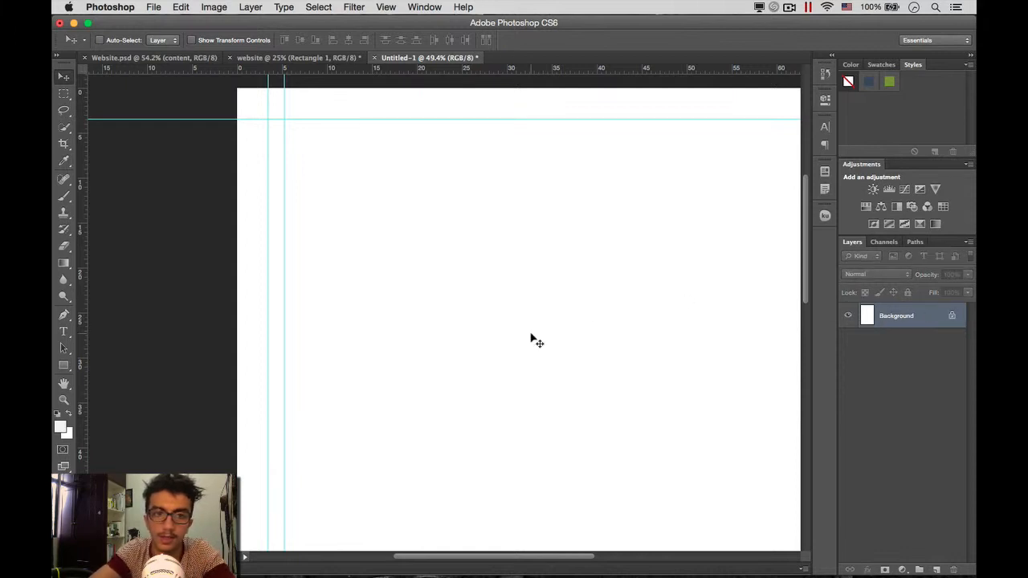
scroll(530, 340, up, 3)
scroll(530, 340, right, 1)
scroll(530, 339, down, 1)
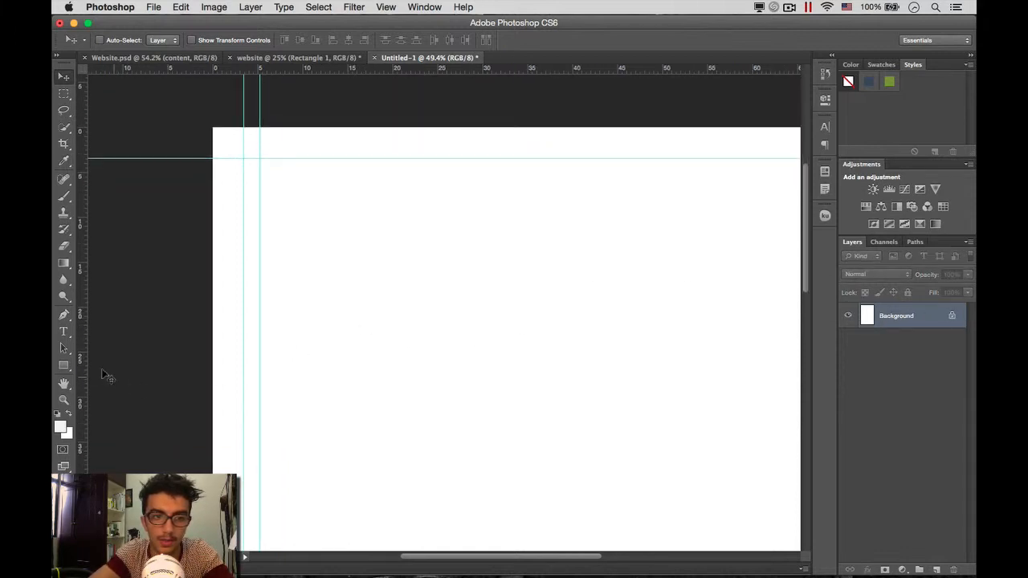
click(64, 331)
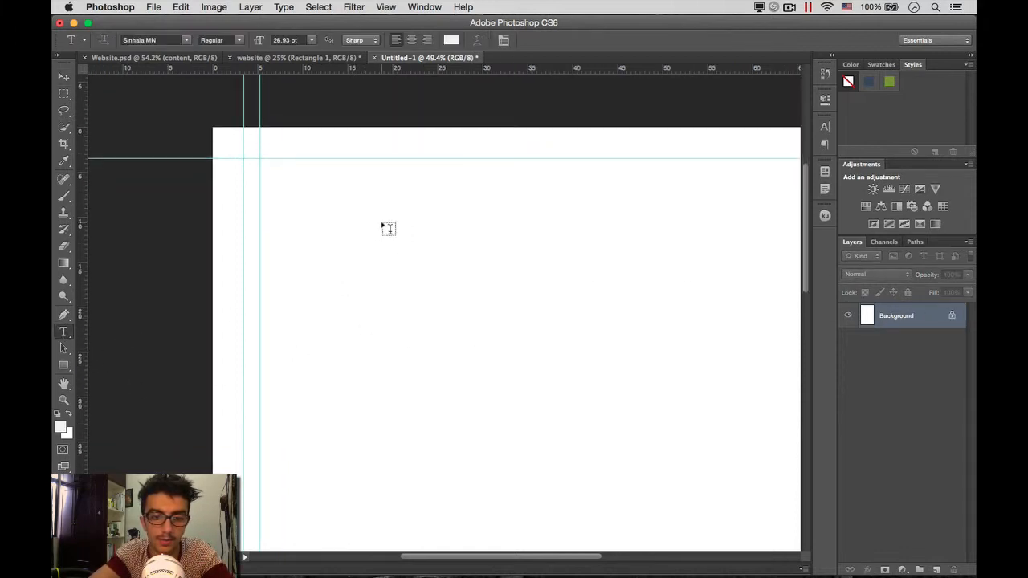
click(383, 220)
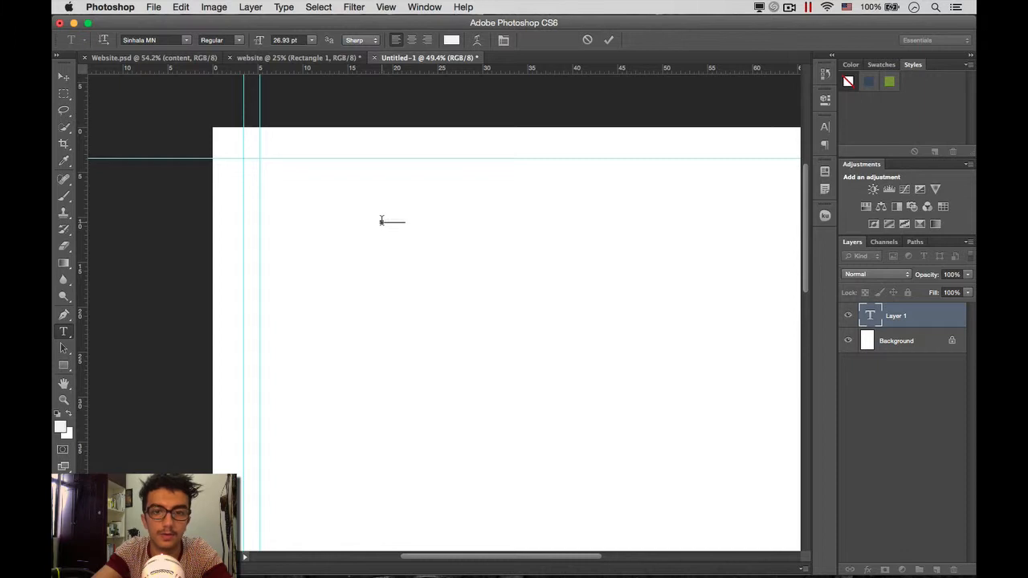
Step: Select the whole "Website" text, check its color setting and show the saved color swatches
key(super+a)
click(451, 40)
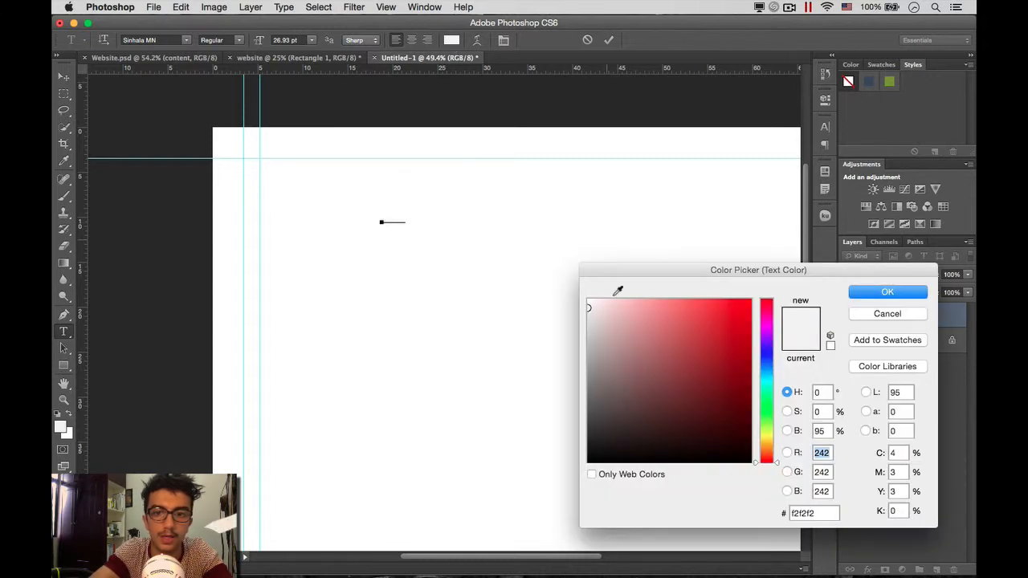
click(892, 64)
drag(816, 270, 635, 221)
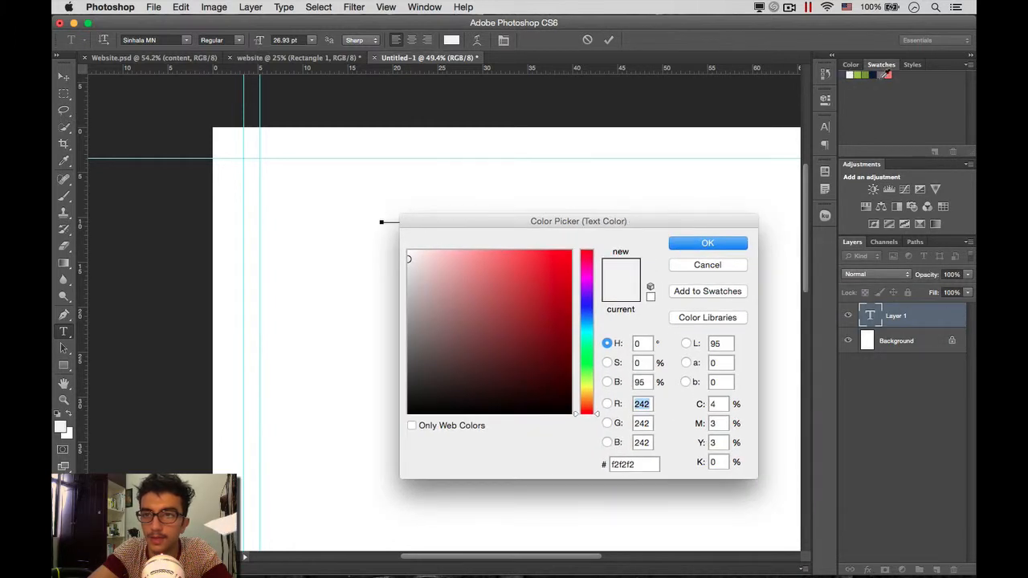
click(726, 267)
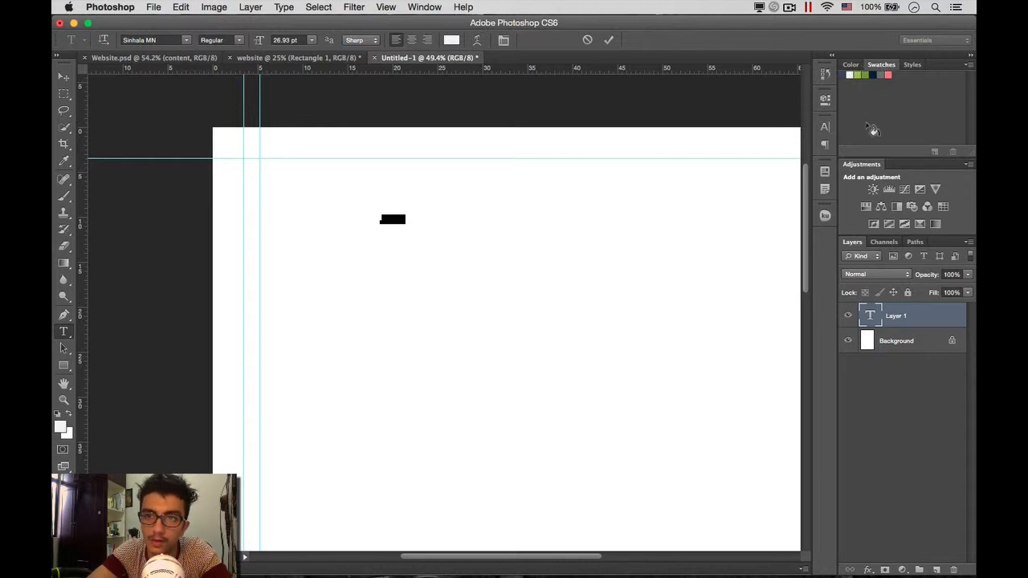
Step: Open the Kuler color-theme extension and commit the "Website" text
click(416, 7)
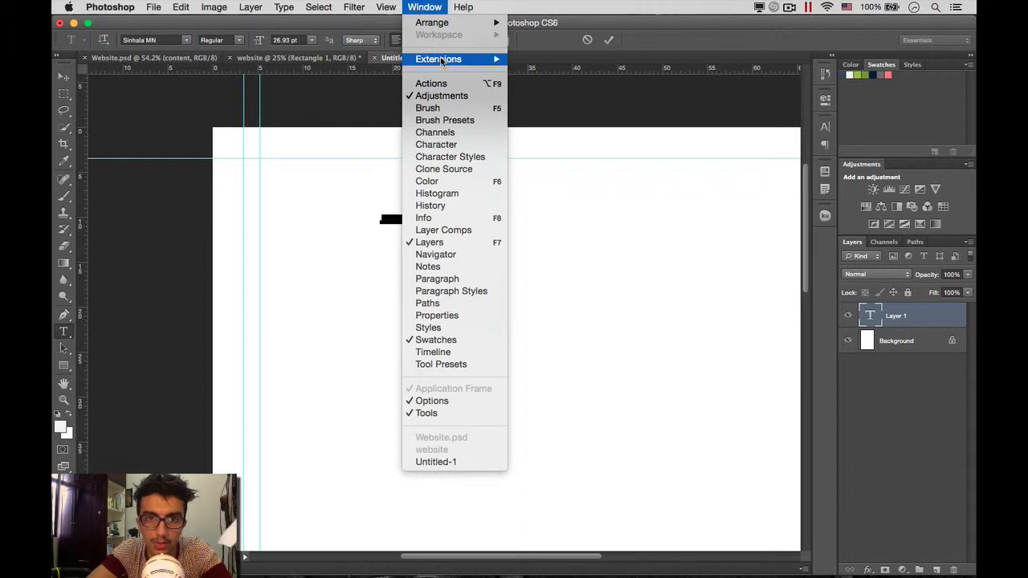
mouse_move(442, 61)
click(528, 59)
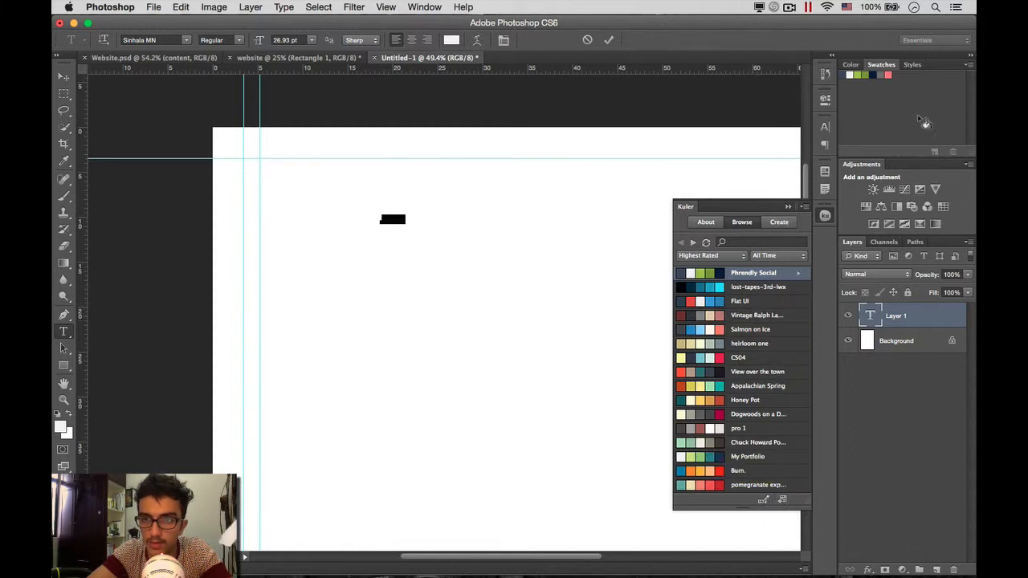
click(970, 65)
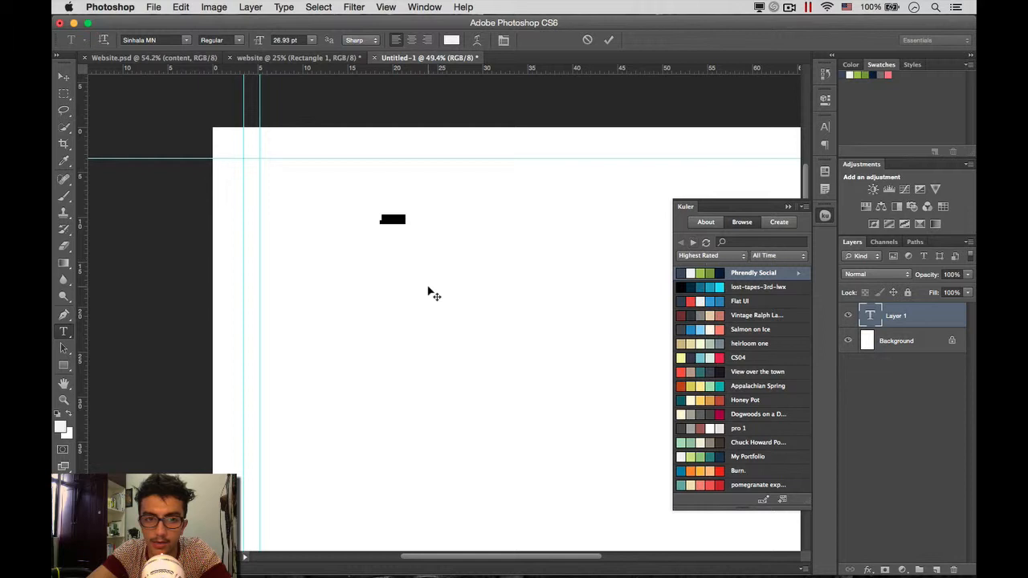
scroll(427, 292, down, 3)
scroll(428, 293, up, 1)
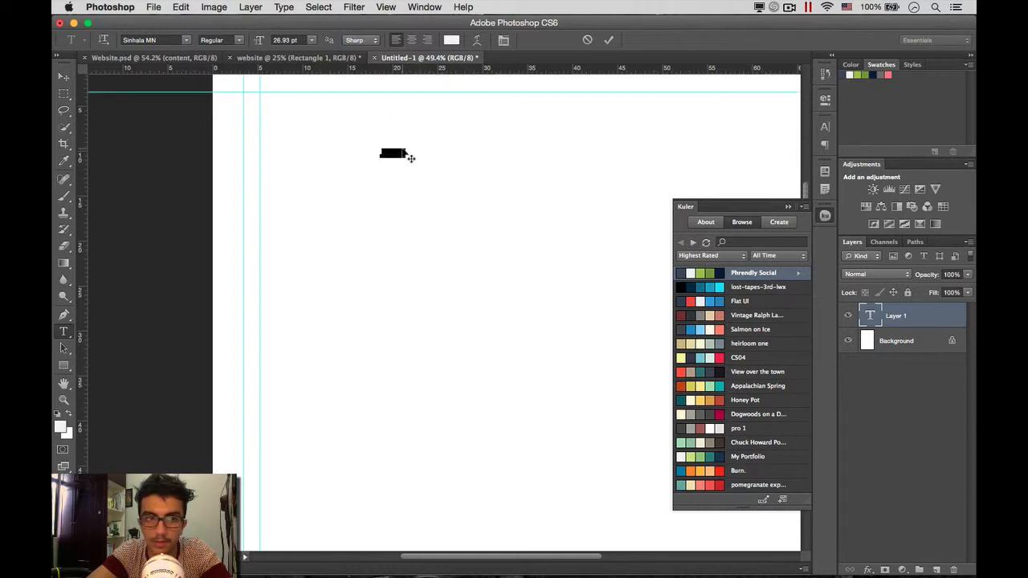
click(56, 78)
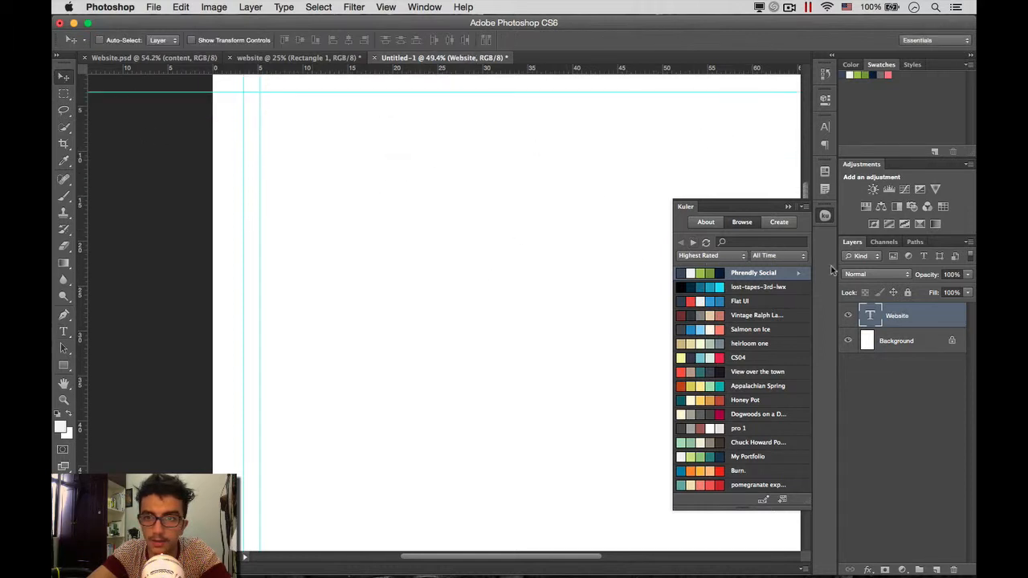
Step: Try out color combinations on Kuler's color wheel, apply the Triad rule, and close Kuler
click(779, 225)
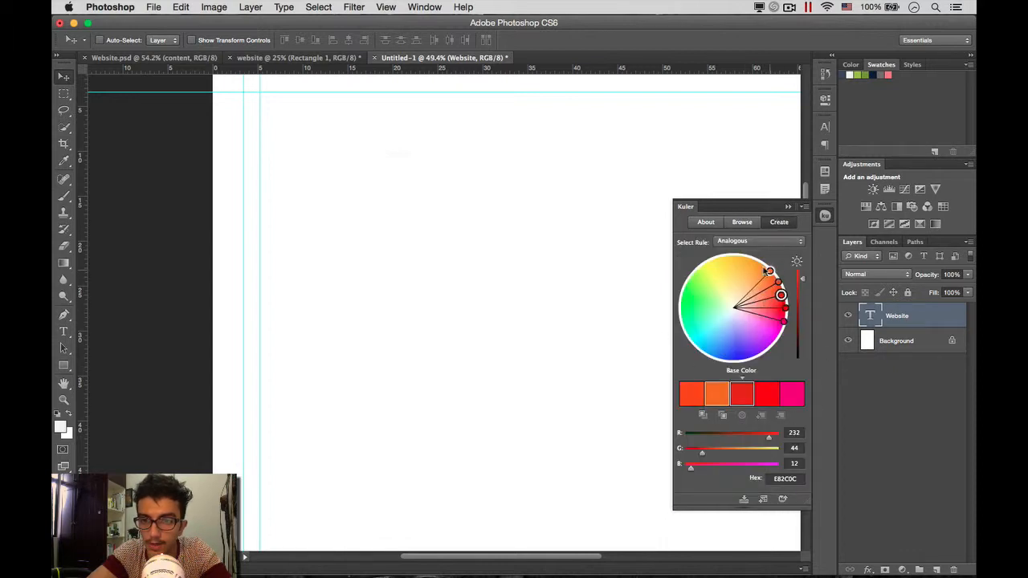
mouse_move(768, 271)
mouse_down()
mouse_move(725, 322)
mouse_move(738, 330)
mouse_move(706, 302)
mouse_up()
drag(734, 256, 736, 279)
click(747, 241)
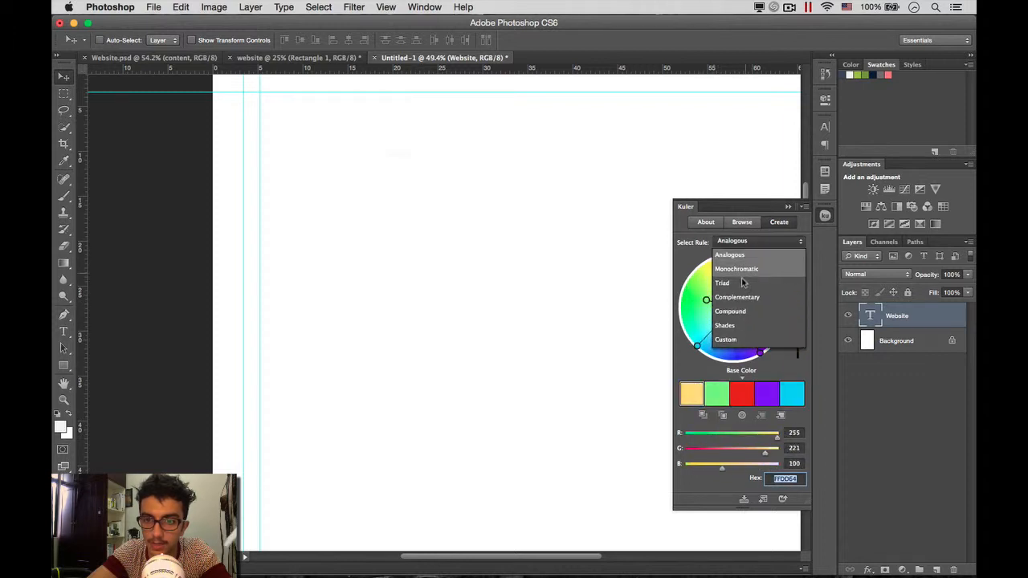
click(723, 280)
mouse_move(701, 276)
mouse_down()
mouse_move(747, 289)
mouse_move(715, 301)
mouse_move(759, 329)
mouse_move(728, 337)
mouse_move(753, 305)
mouse_move(725, 286)
mouse_up()
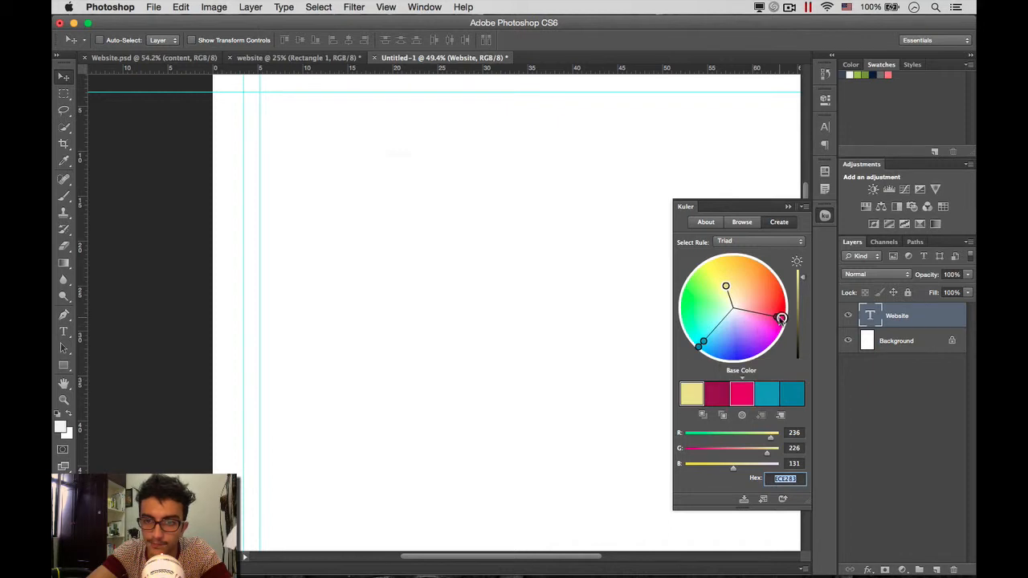
drag(779, 318, 749, 285)
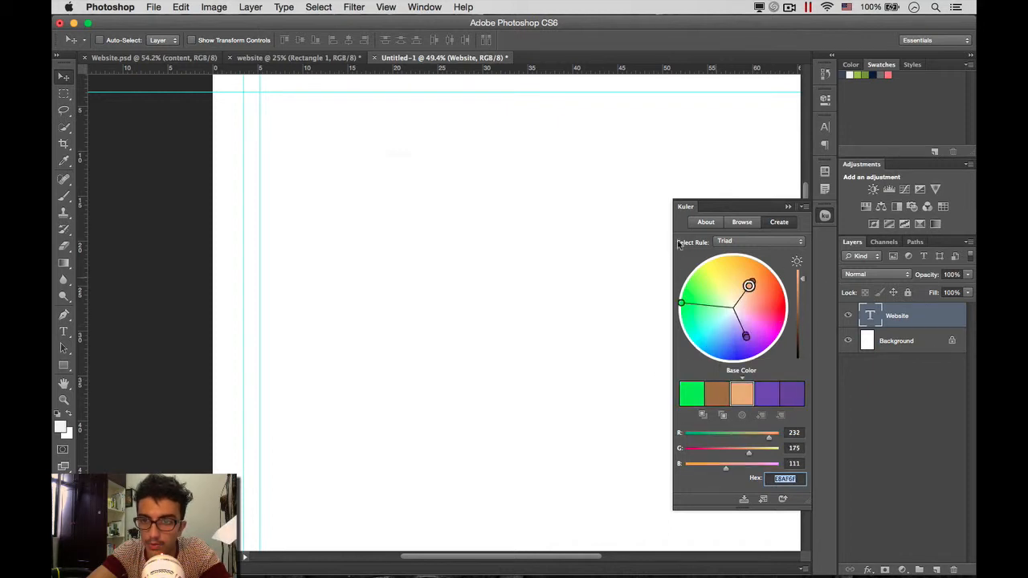
click(825, 217)
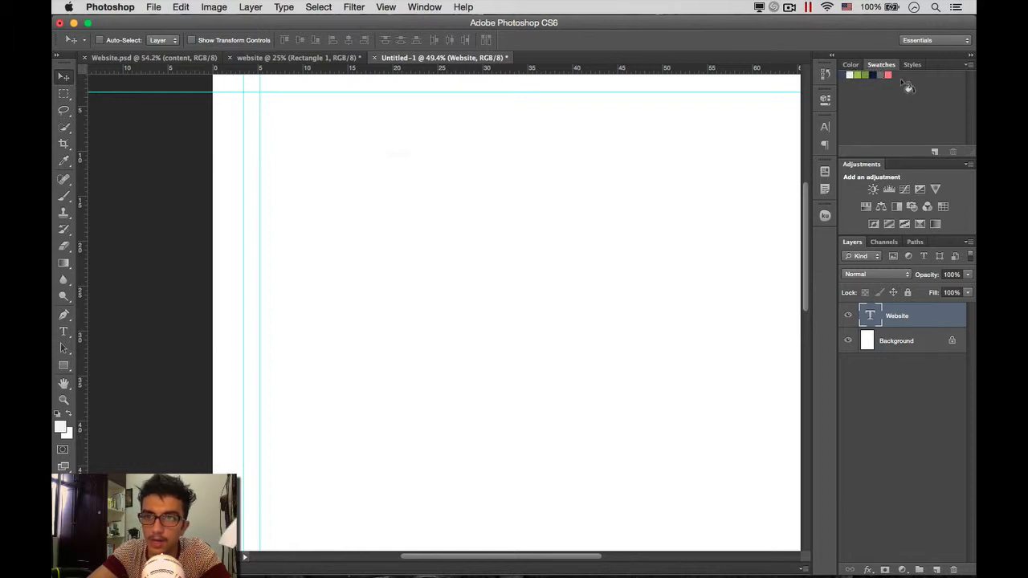
Step: Recolor the "Website" text with the dark slate-blue swatch
scroll(645, 228, up, 2)
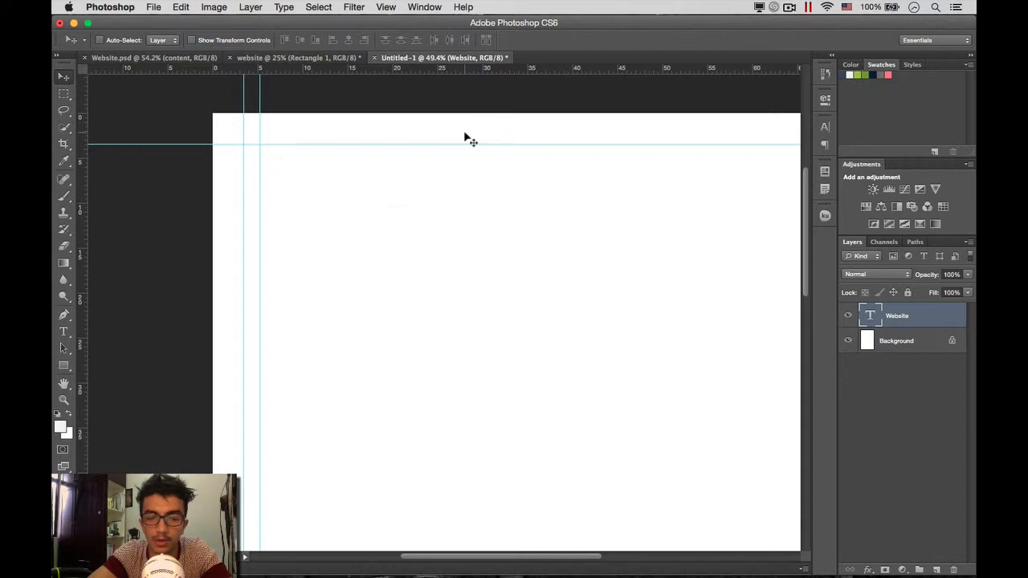
double_click(873, 316)
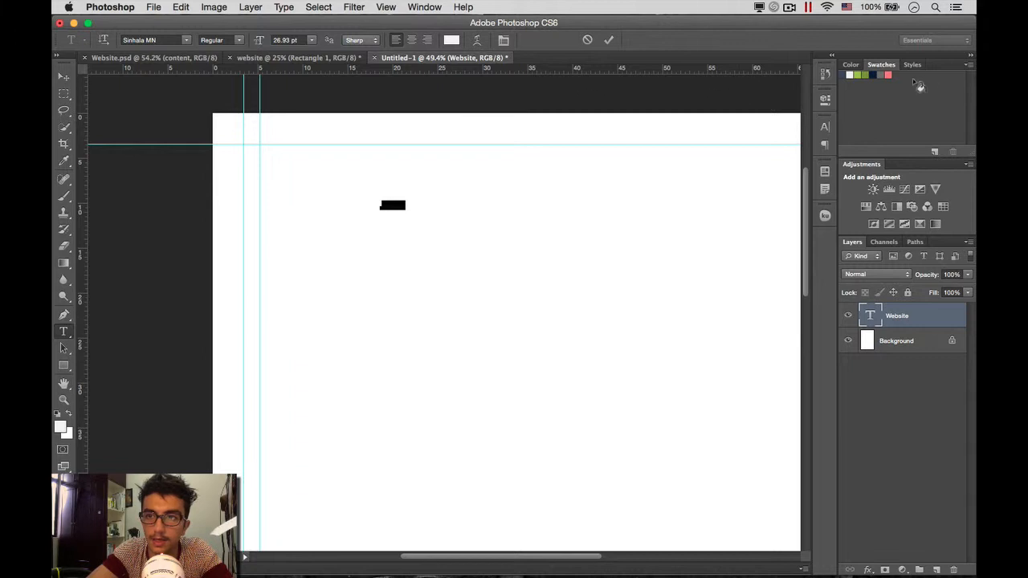
click(850, 70)
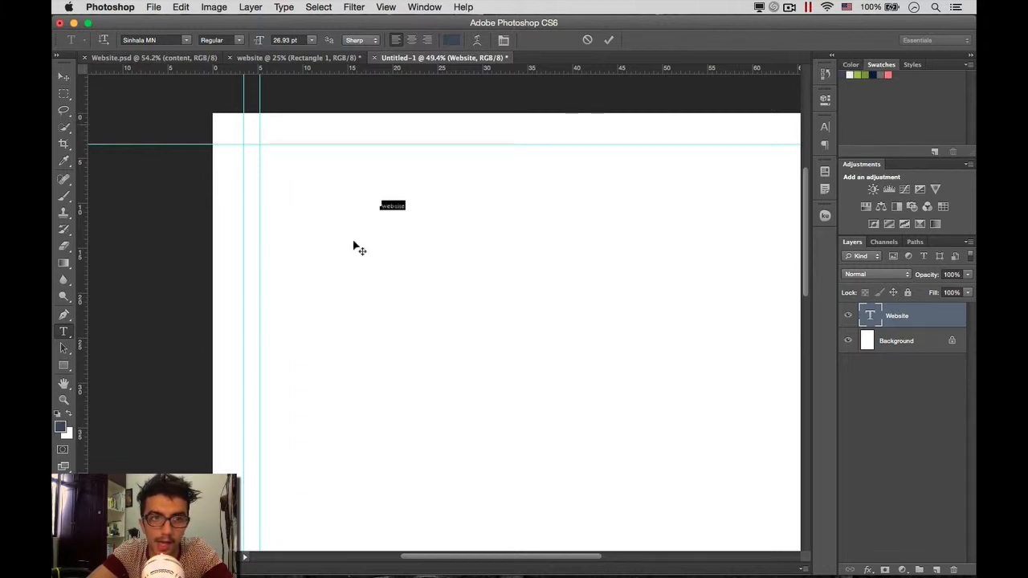
click(63, 77)
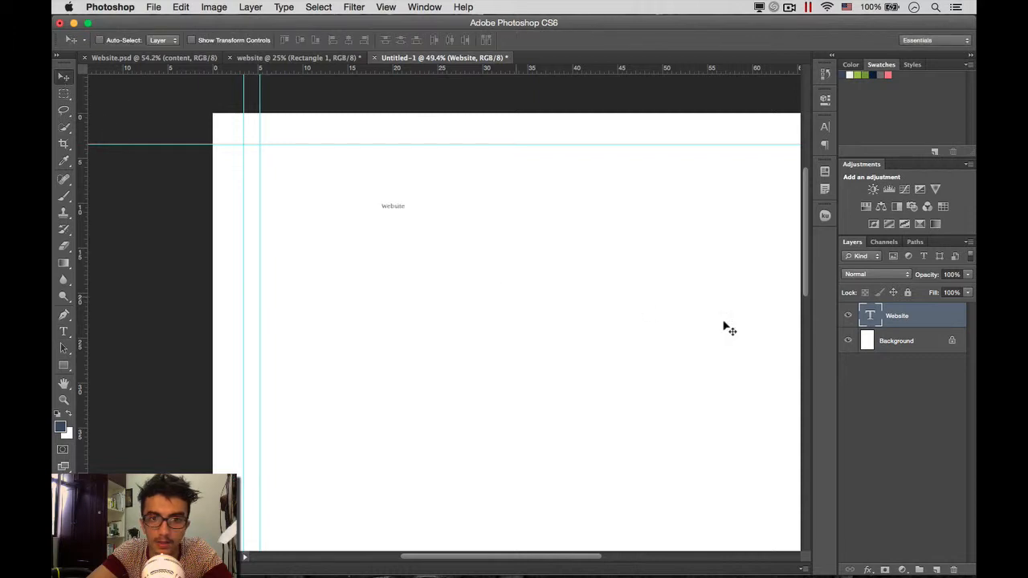
Step: Enlarge the "Website" text to about 153 pt with Free Transform and move it closer beneath the top margin guide
double_click(872, 315)
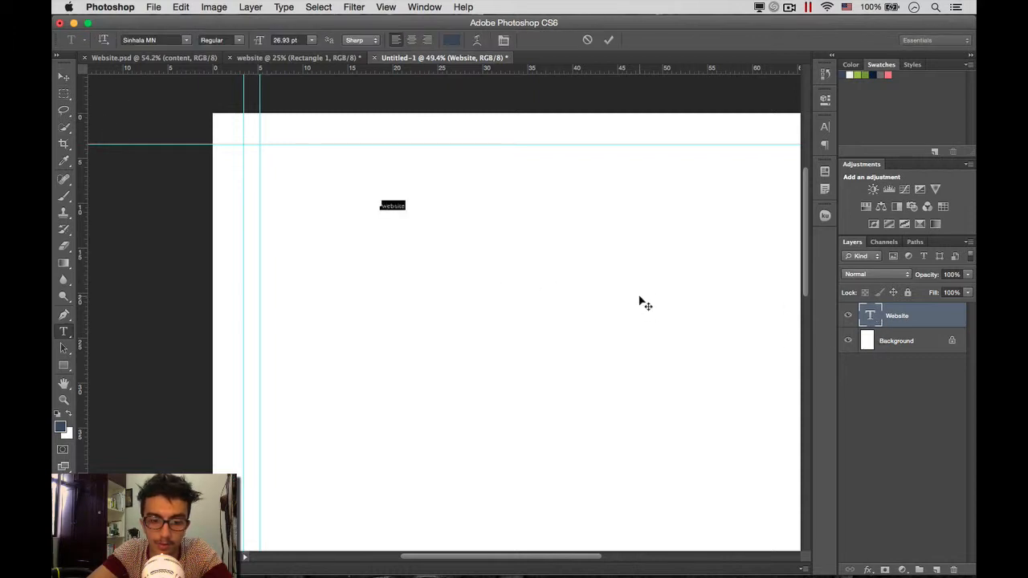
key(super+t)
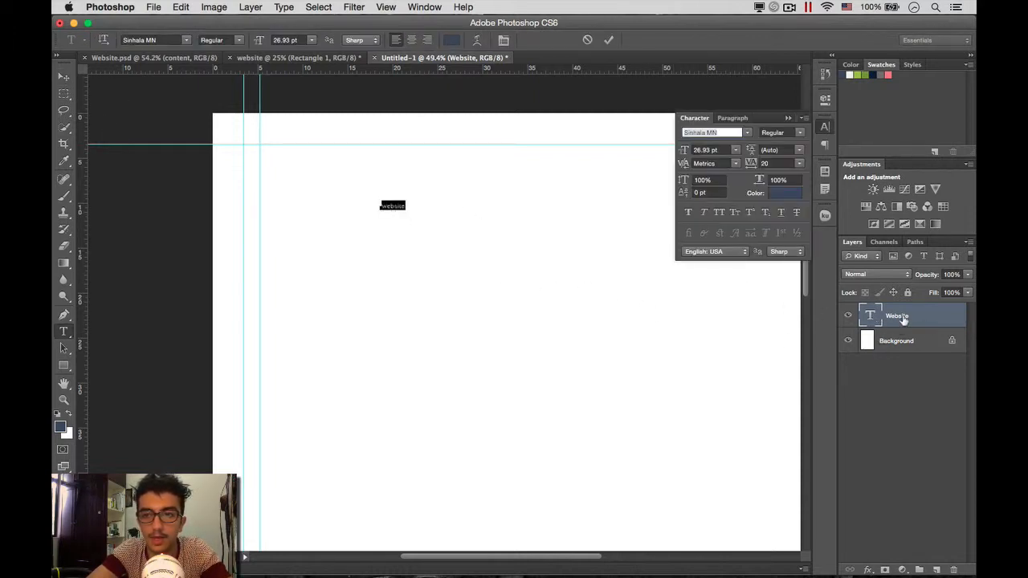
click(877, 317)
key(super+t)
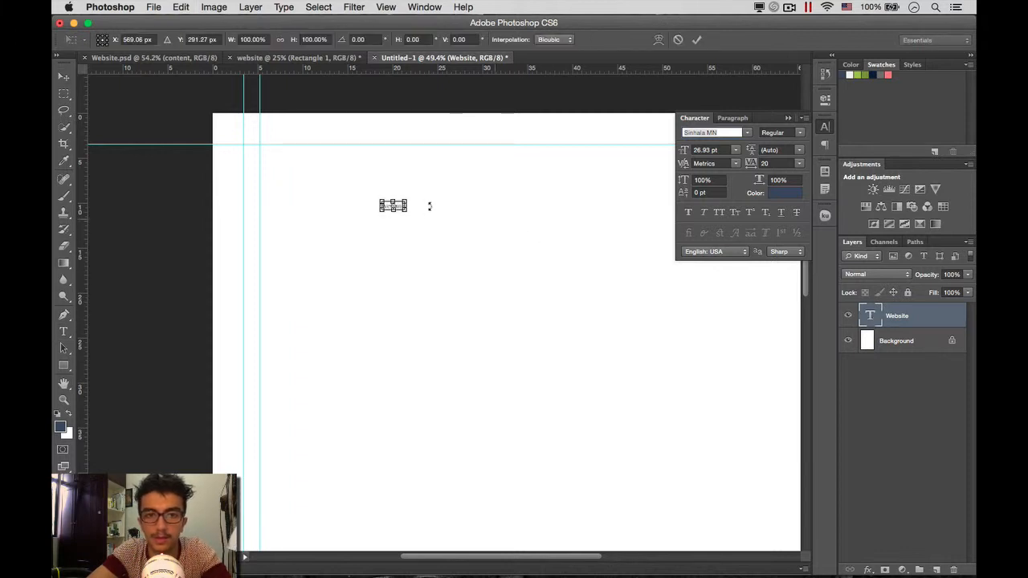
drag(410, 199, 471, 194)
key(Return)
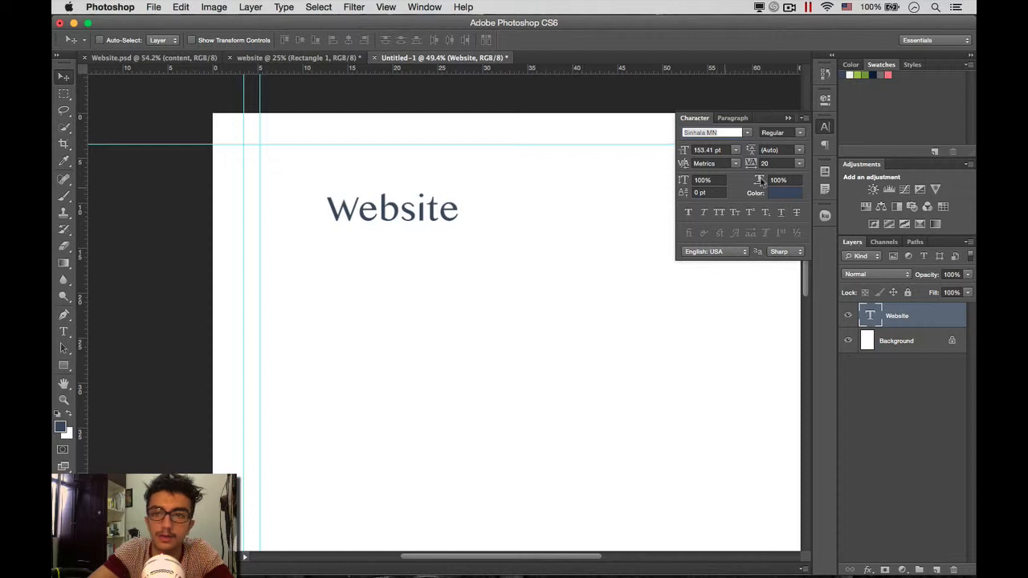
click(826, 128)
drag(401, 214, 433, 188)
Step: Change the "Website" text's font to Savoye LET and move the text up against the top margin guide
double_click(870, 314)
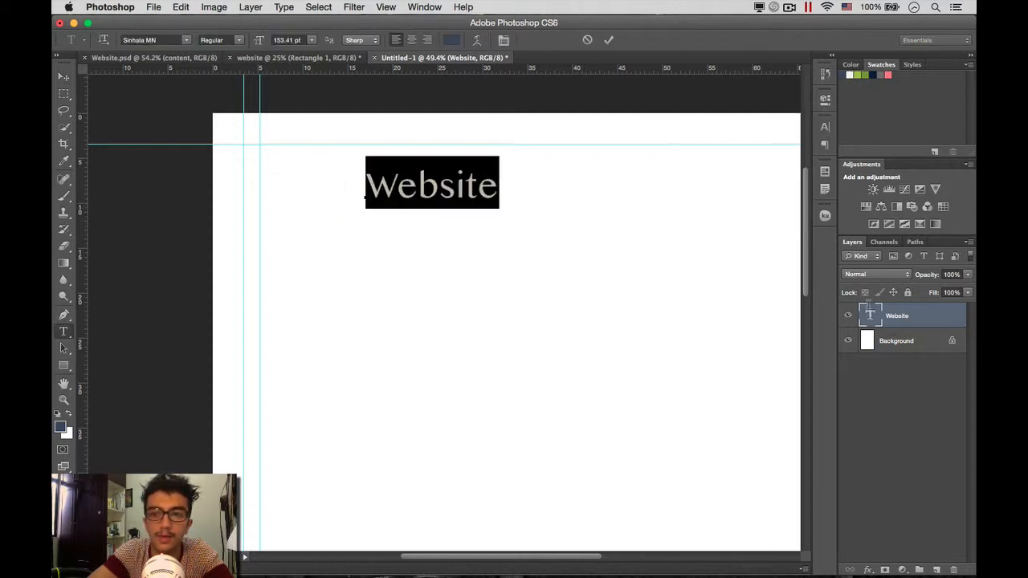
click(175, 40)
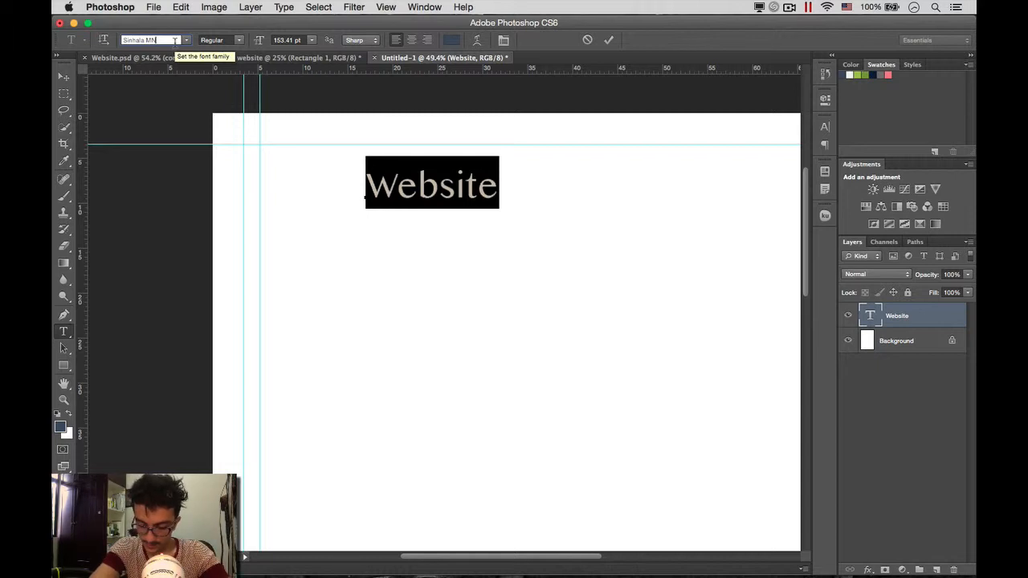
key(super+a)
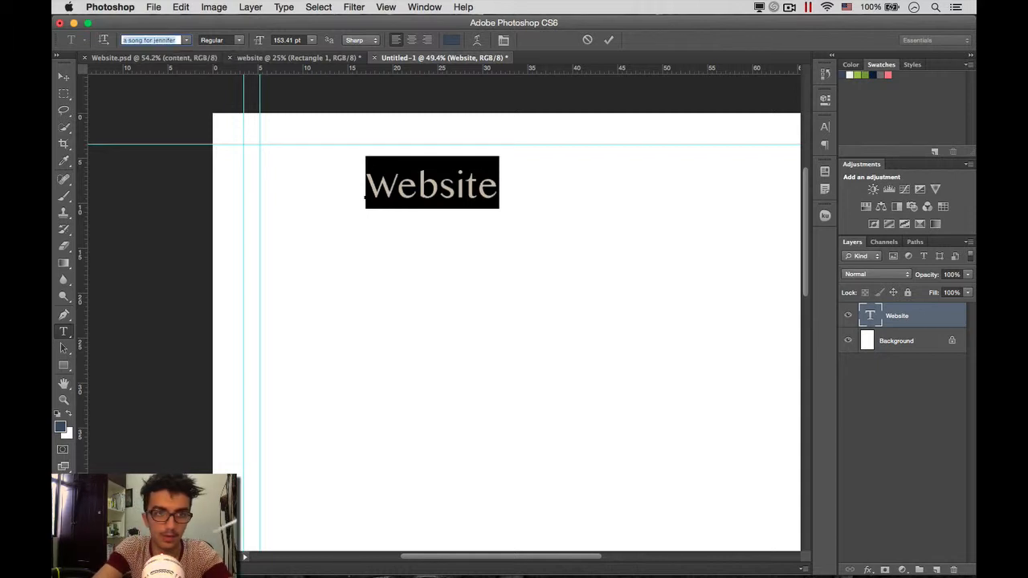
text(Savoye LET)
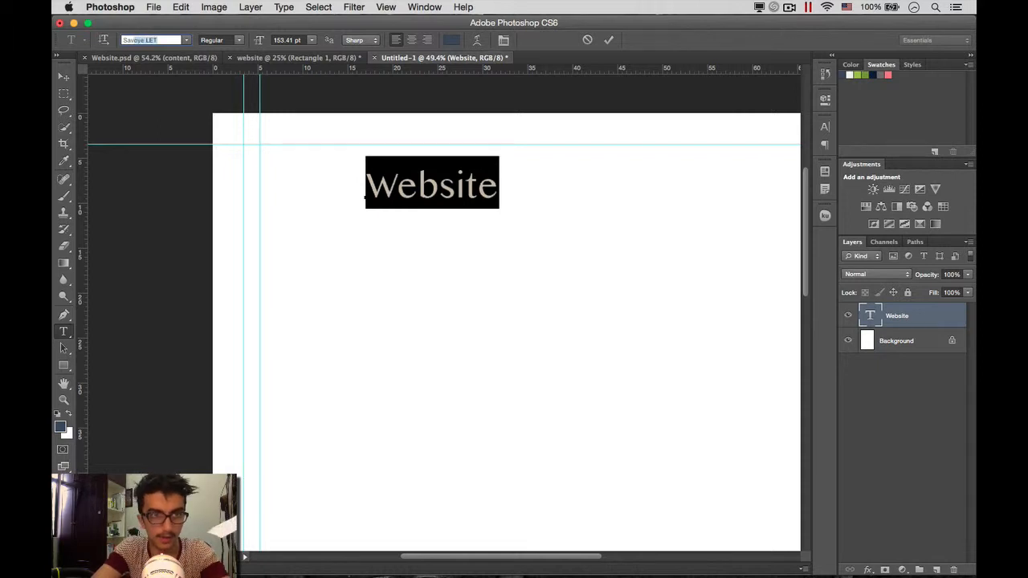
key(Down)
key(Up)
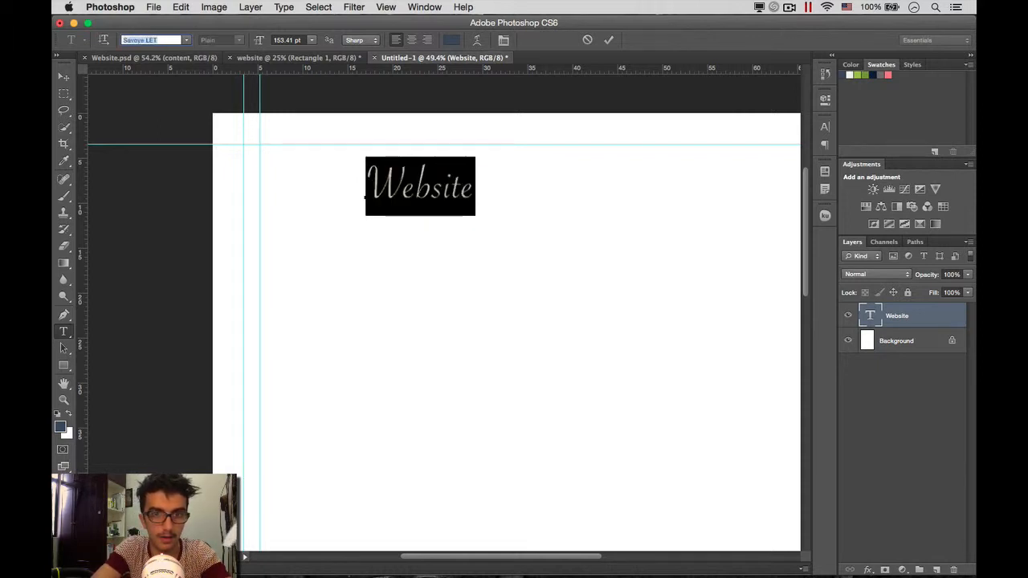
click(64, 76)
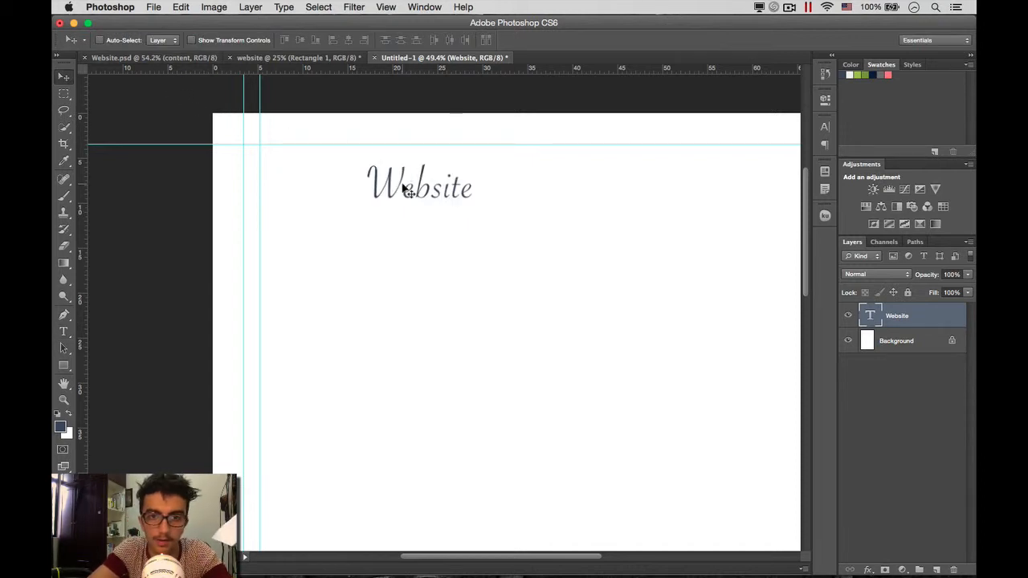
drag(407, 189, 394, 167)
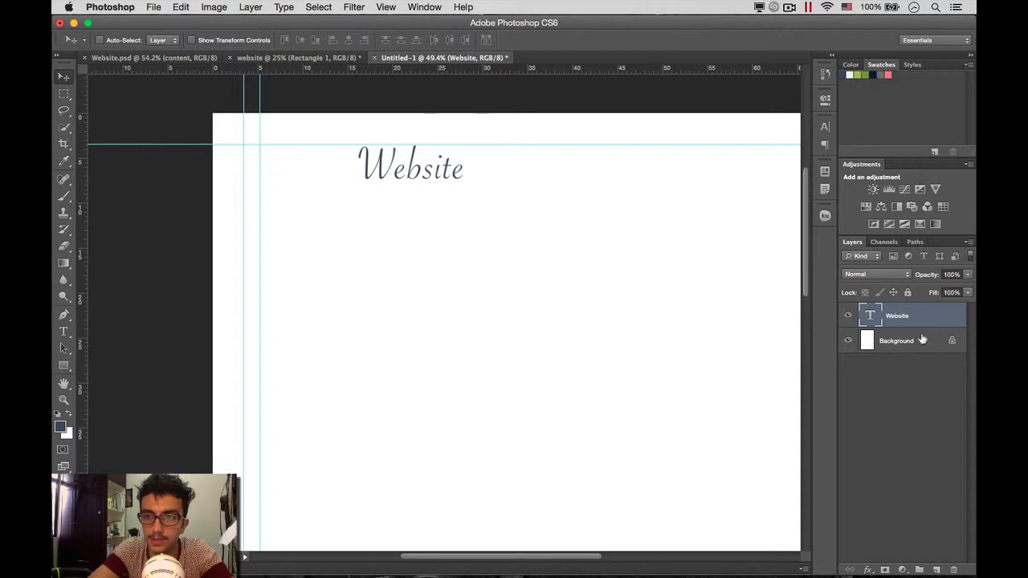
mouse_move(409, 172)
mouse_down()
mouse_move(388, 172)
mouse_move(414, 178)
mouse_up()
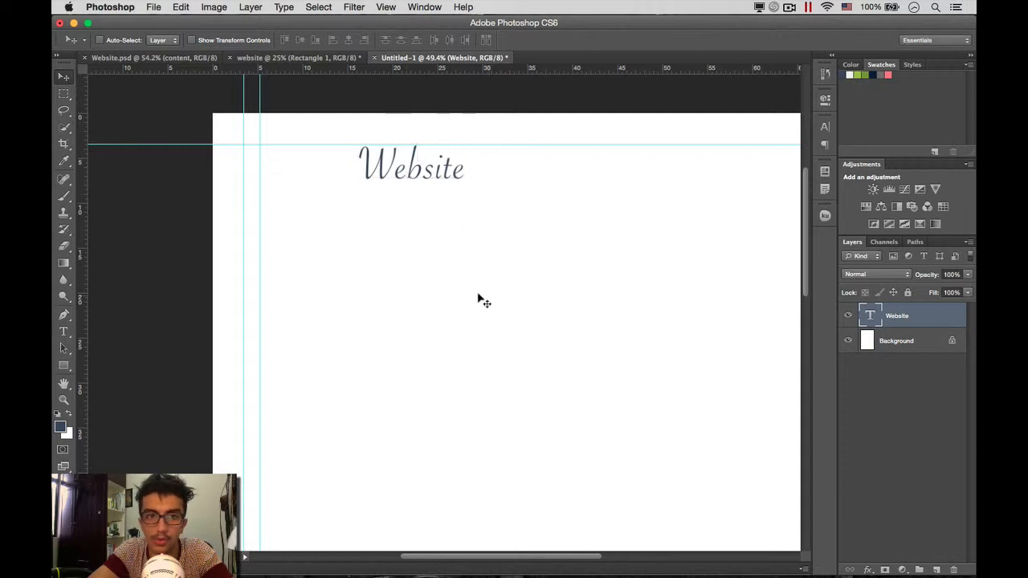
Step: Create a new document 500 pixels wide and 500 pixels high
key(super+n)
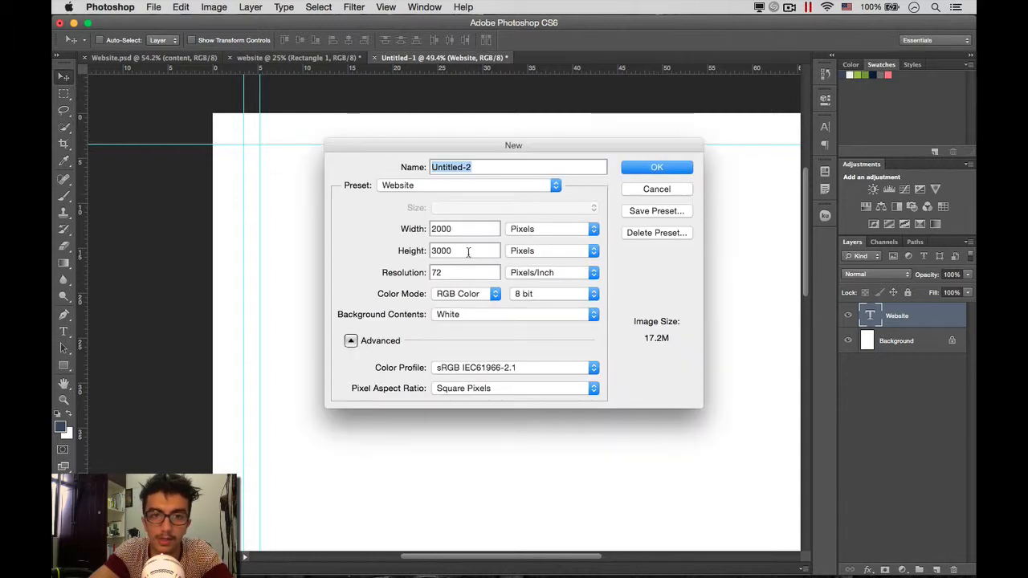
double_click(448, 228)
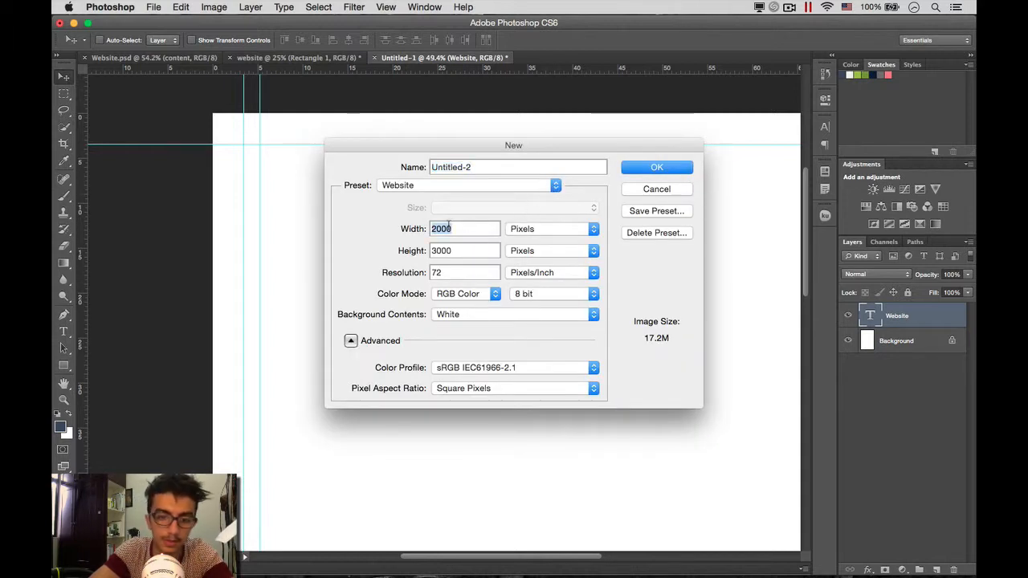
text(500)
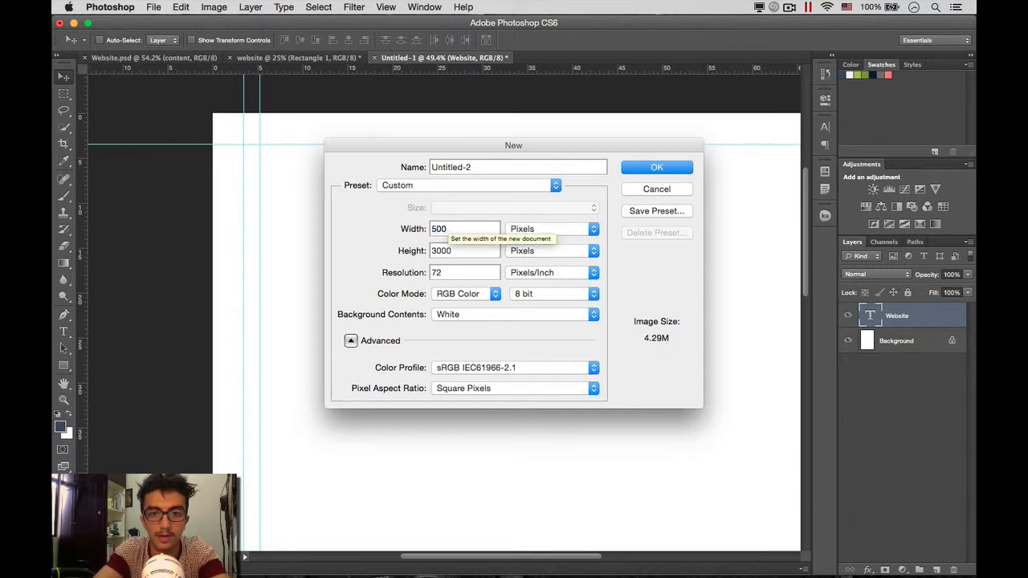
key(Tab)
text(500)
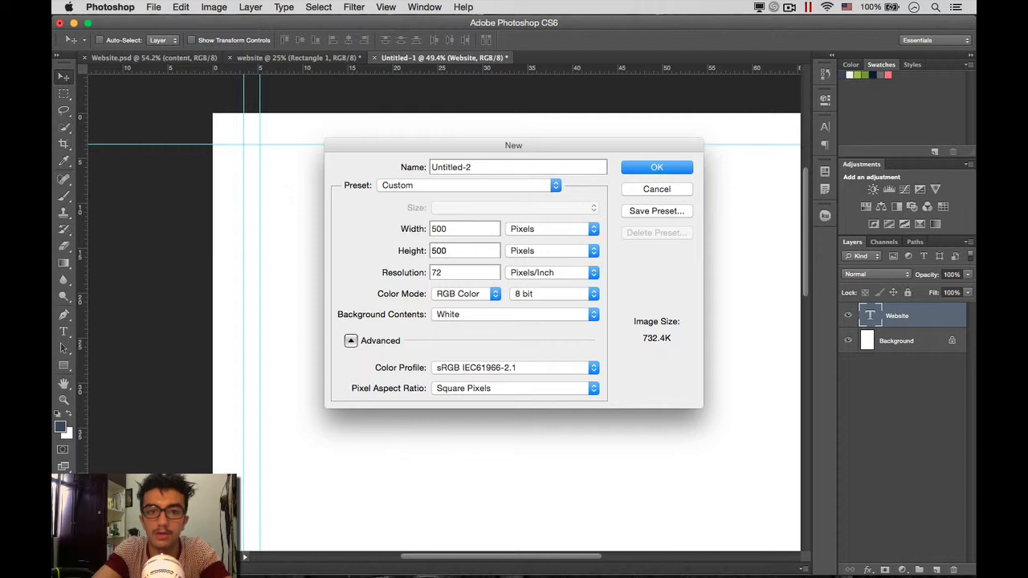
key(Return)
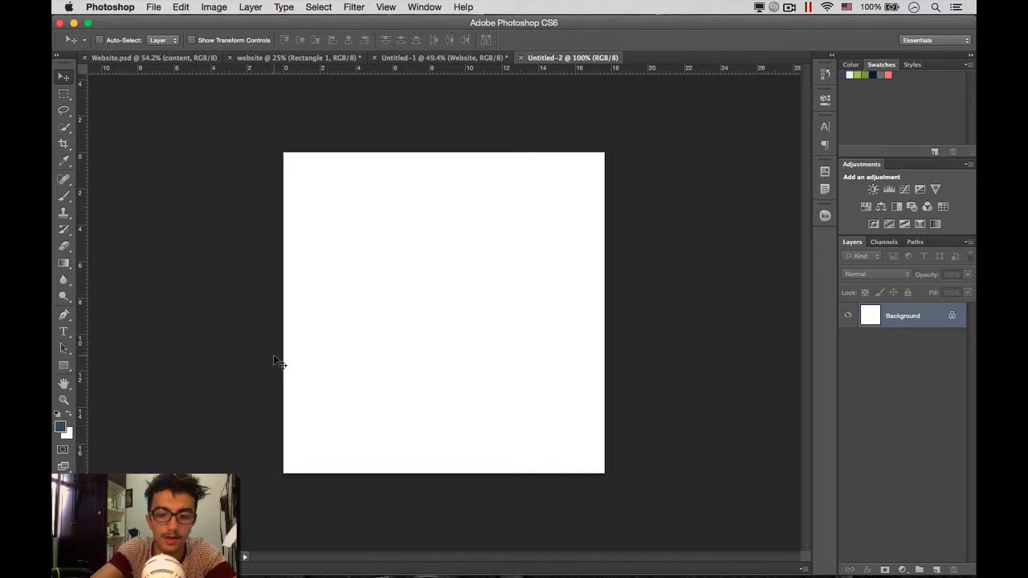
Step: Add a dark slate-blue letter "W" in Savoye LET, enlarge it to about 348 pt and move it near the canvas centre
key(t)
click(340, 333)
text(w)
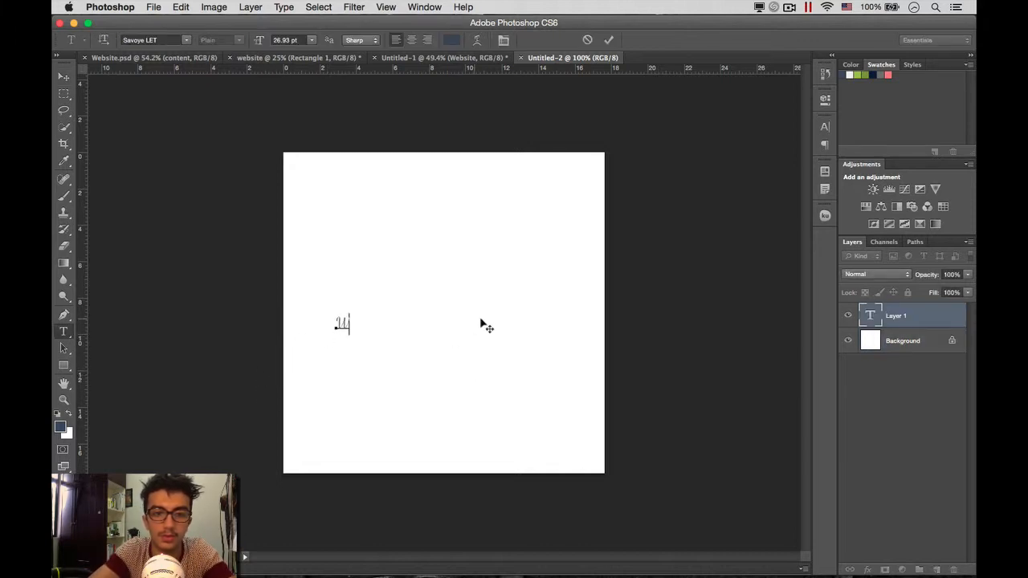
key(super+a)
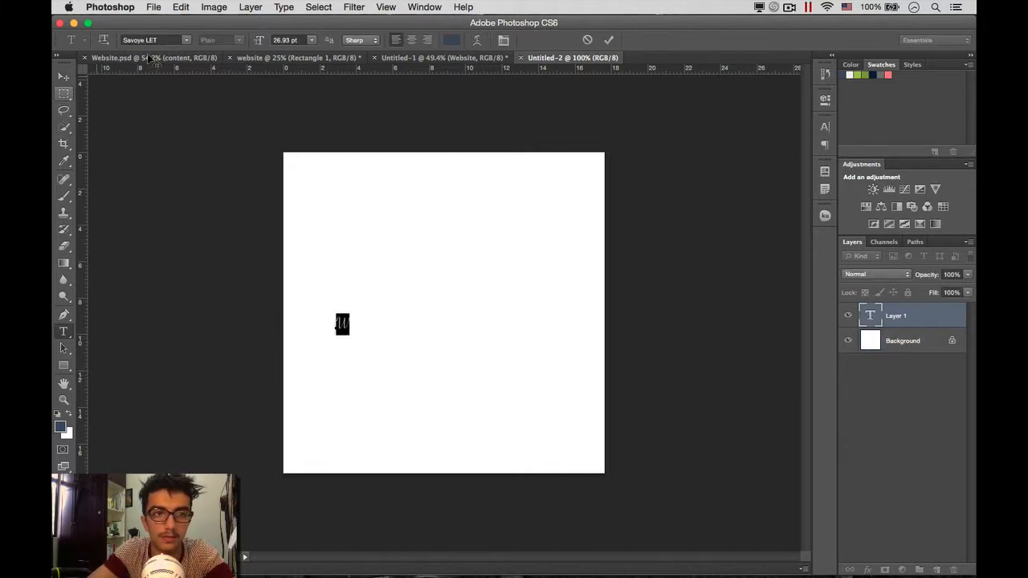
drag(259, 42, 466, 61)
click(64, 77)
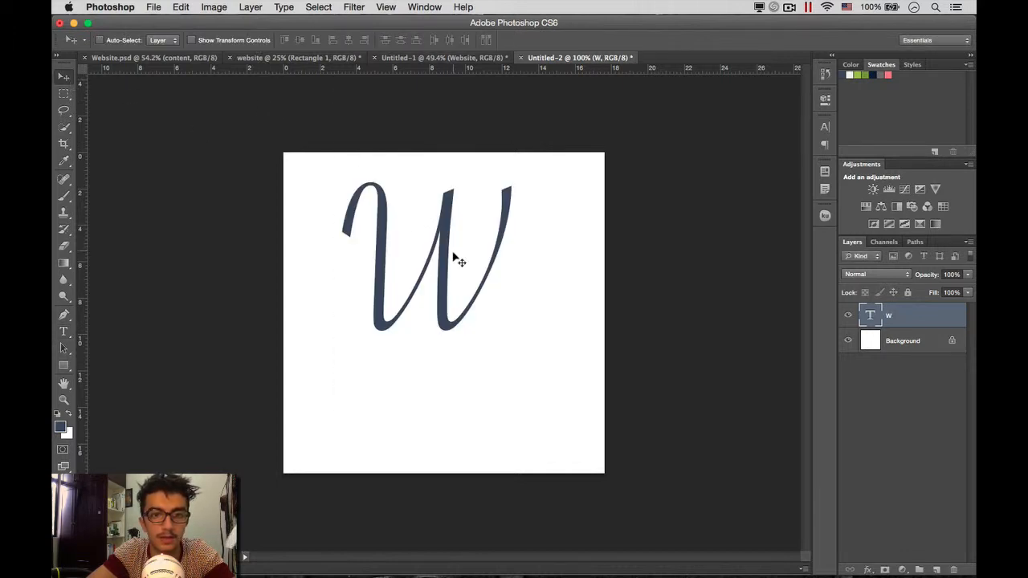
drag(449, 272, 464, 325)
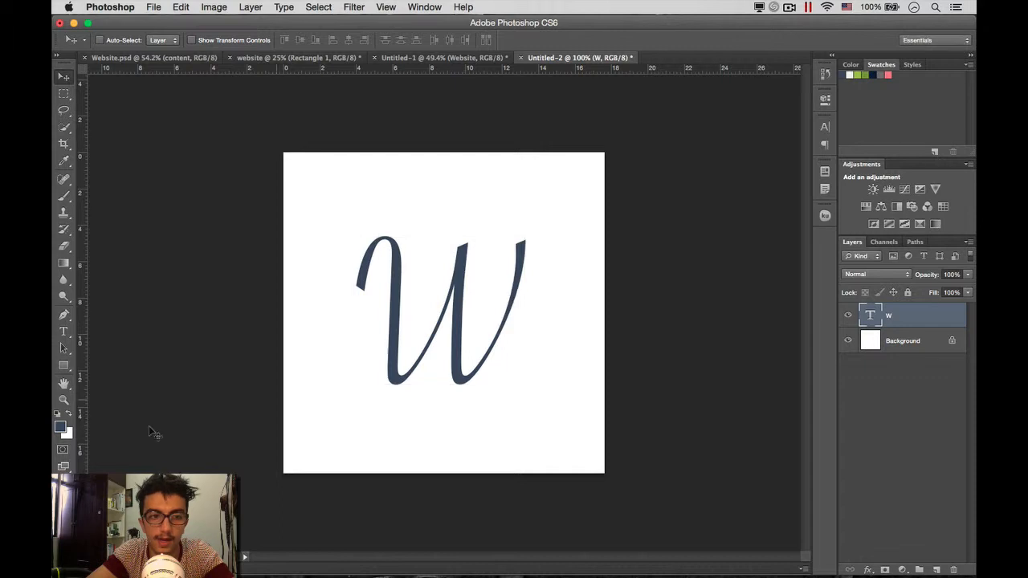
Step: Create a dark slate-blue circle 400 px wide and 400 px high with the Ellipse tool
drag(64, 365, 123, 371)
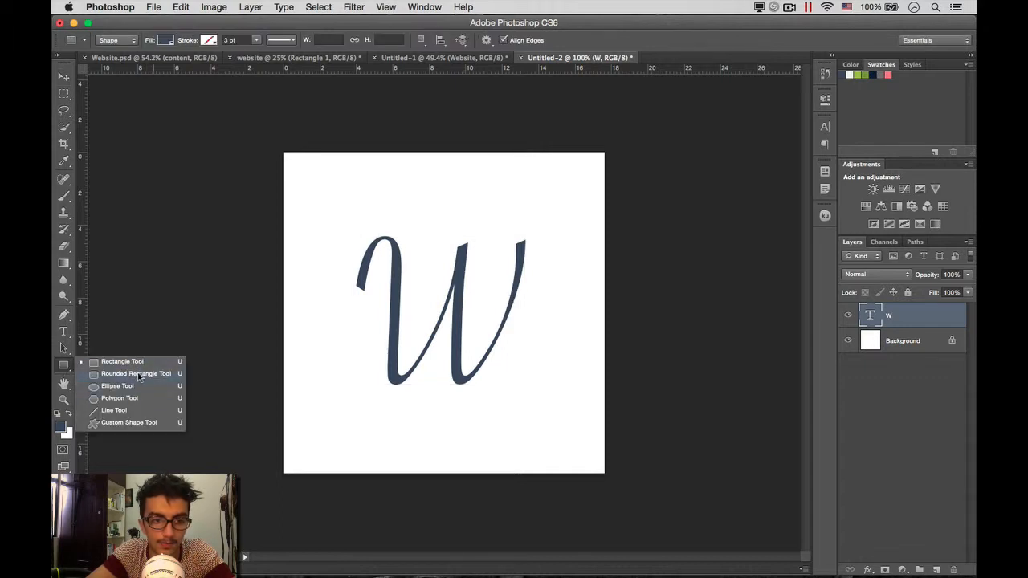
drag(123, 371, 135, 387)
click(487, 378)
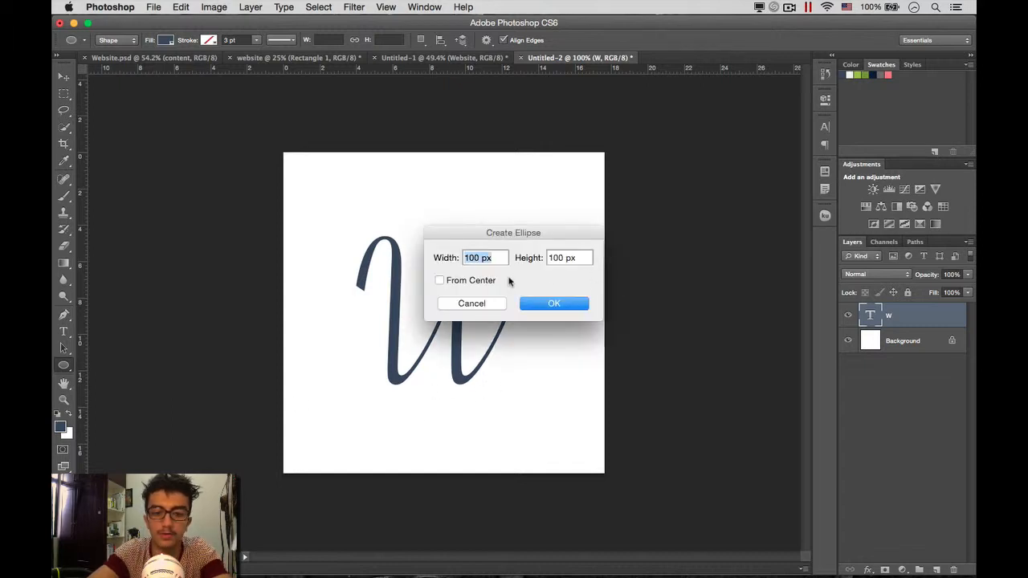
text(400)
key(Tab)
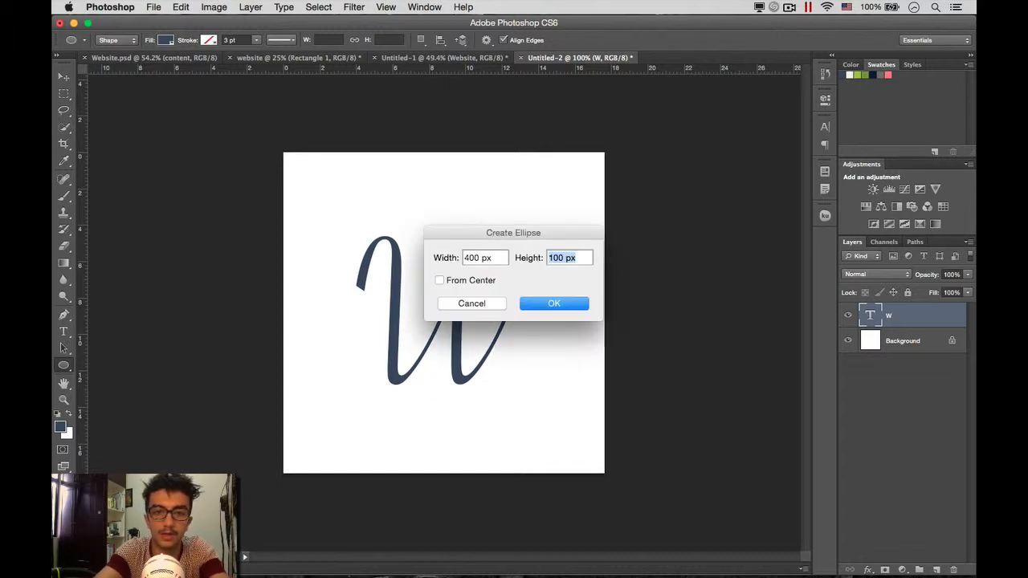
text(400)
key(Return)
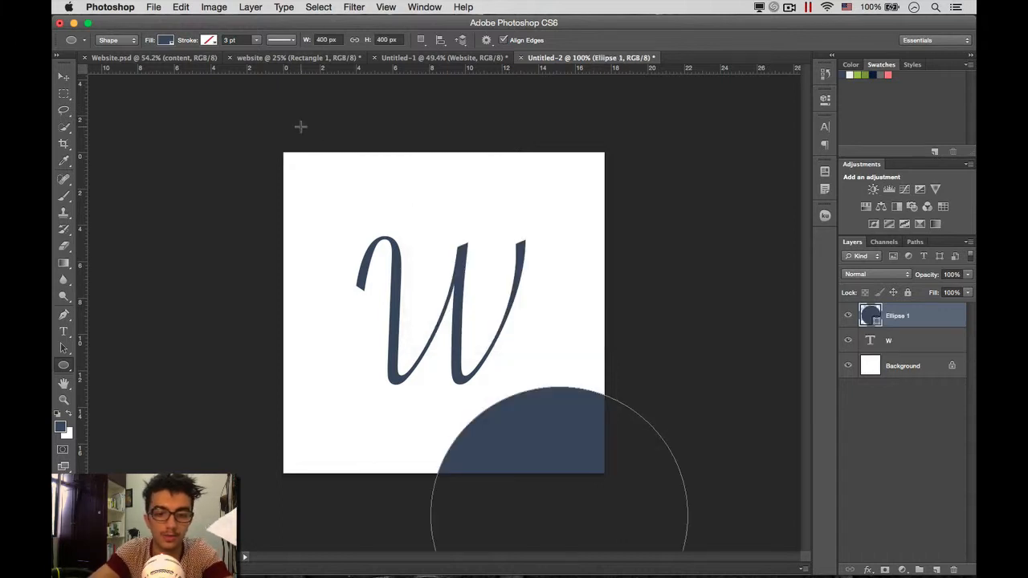
Step: Move the circle onto the canvas and align it to the canvas's horizontal and vertical centres
key(v)
drag(585, 448, 471, 230)
key(ctrl+a)
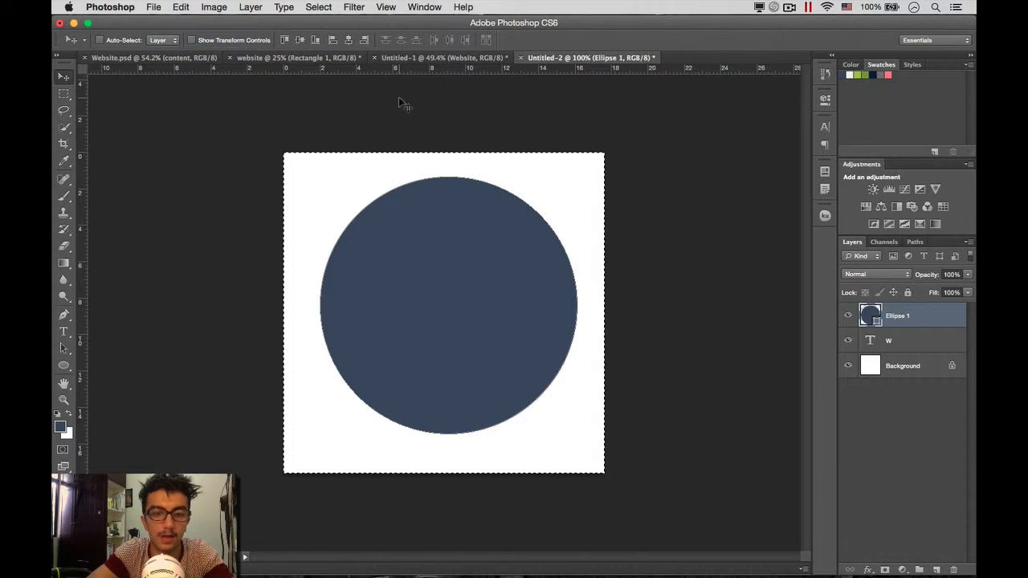
click(348, 40)
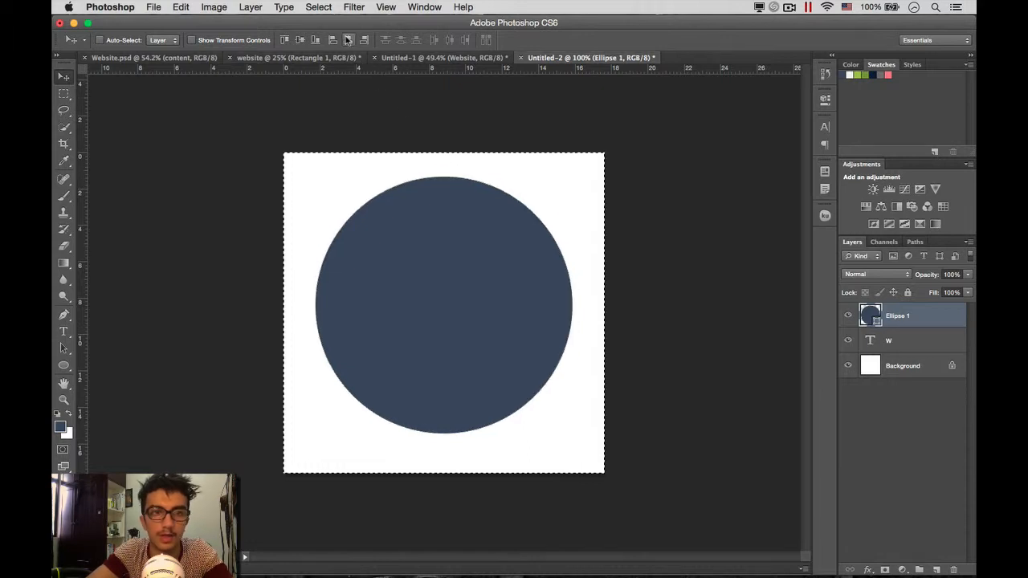
click(300, 40)
key(ctrl+d)
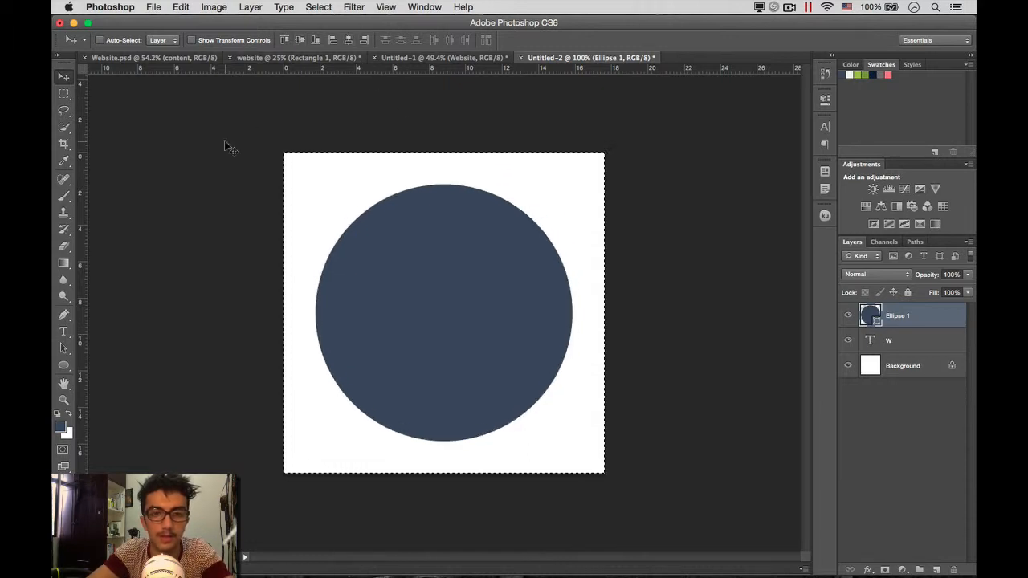
Step: Move the W text layer above the circle's layer in the stacking order
click(902, 341)
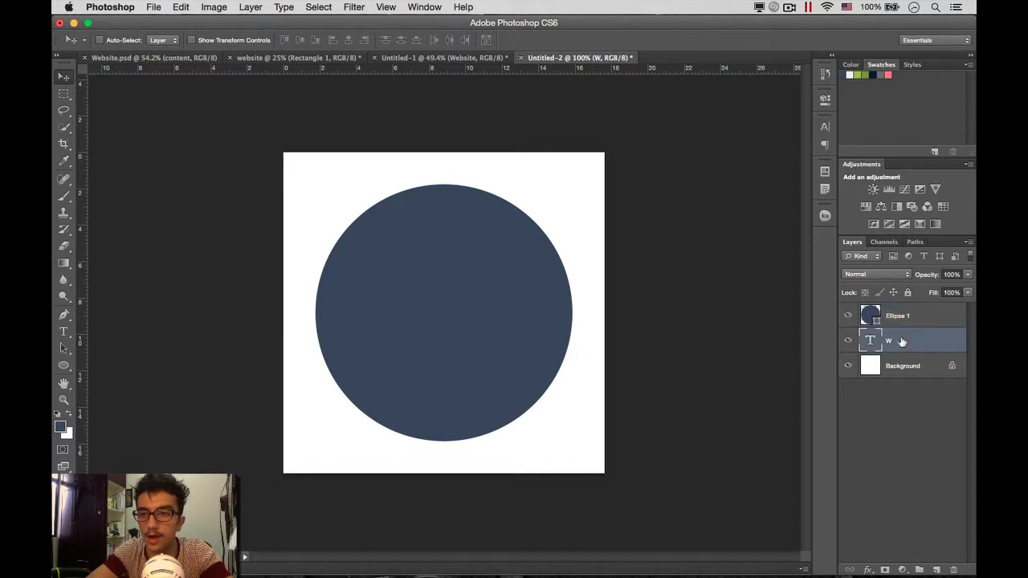
drag(871, 343, 868, 307)
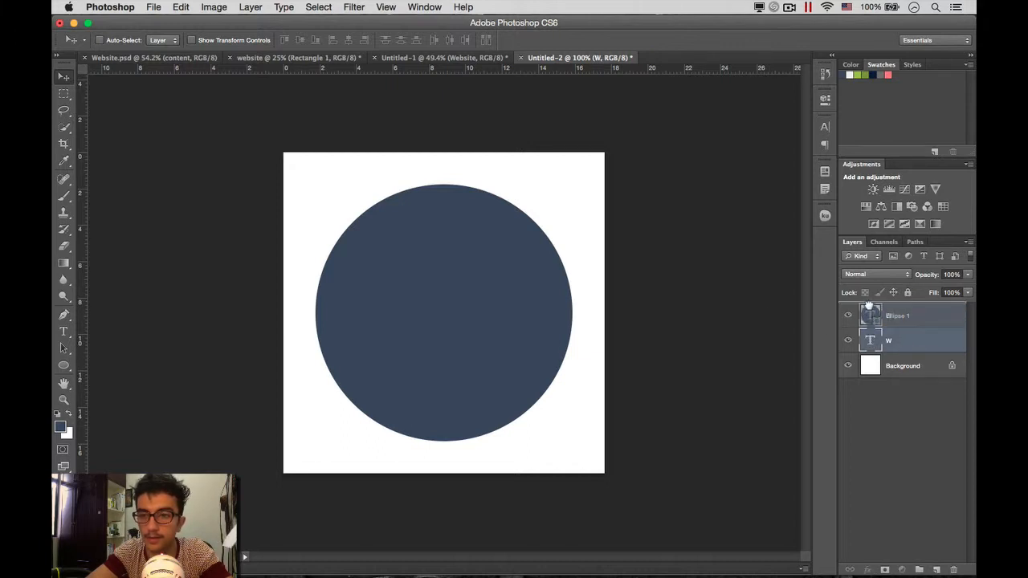
drag(868, 307, 869, 306)
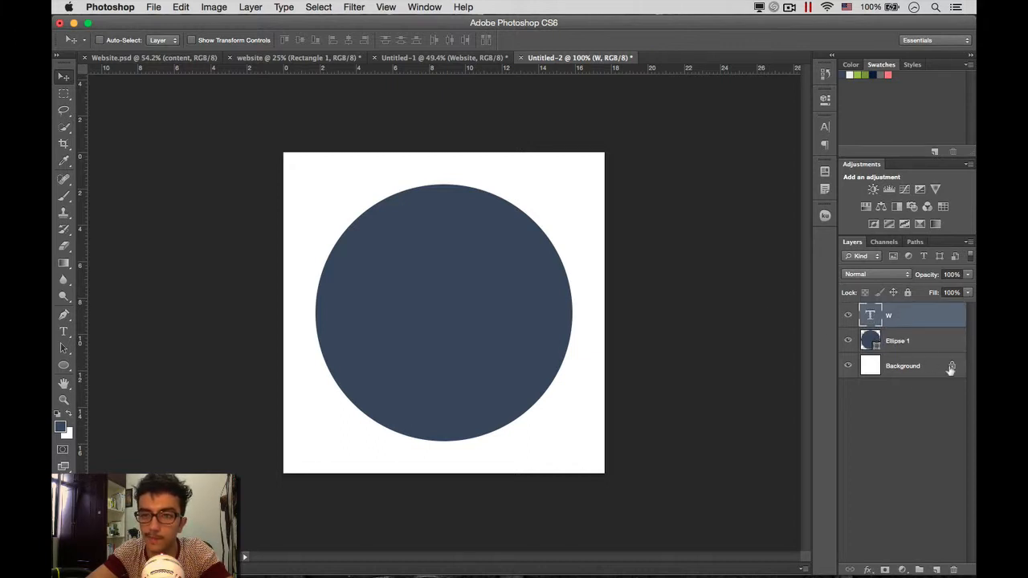
Step: Change the letter W's text color to white
double_click(873, 319)
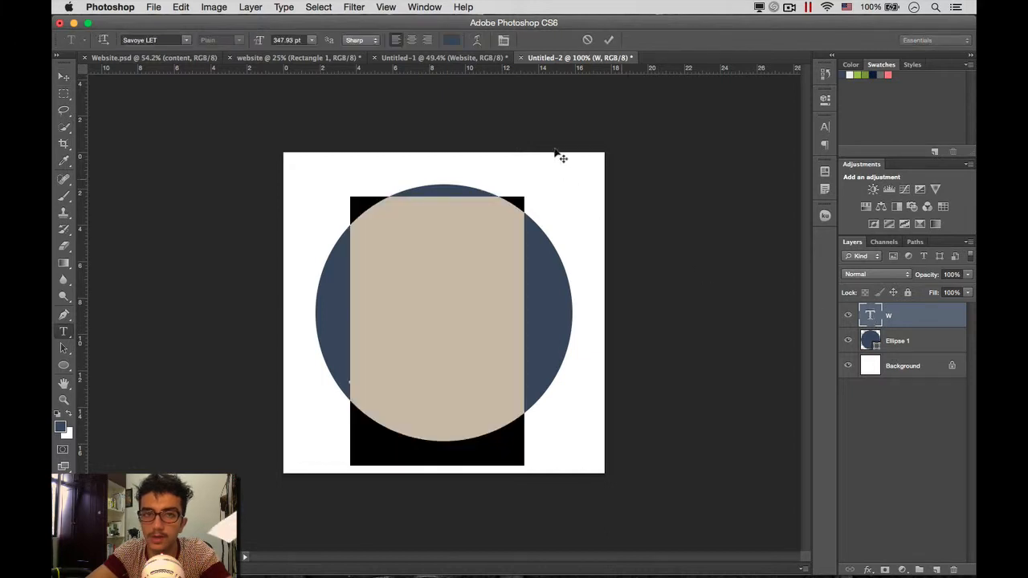
click(452, 40)
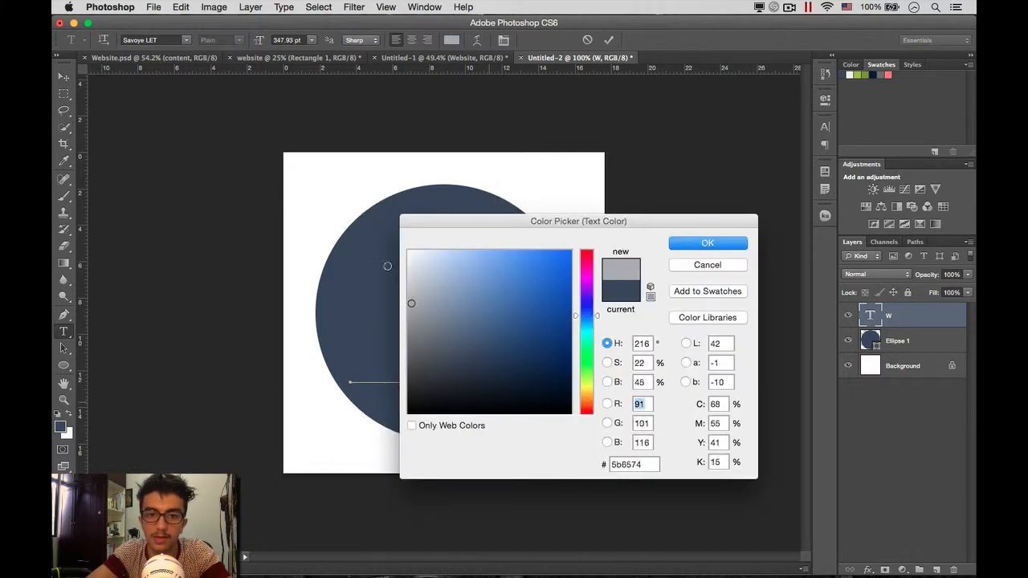
click(408, 251)
click(708, 243)
key(ctrl+Return)
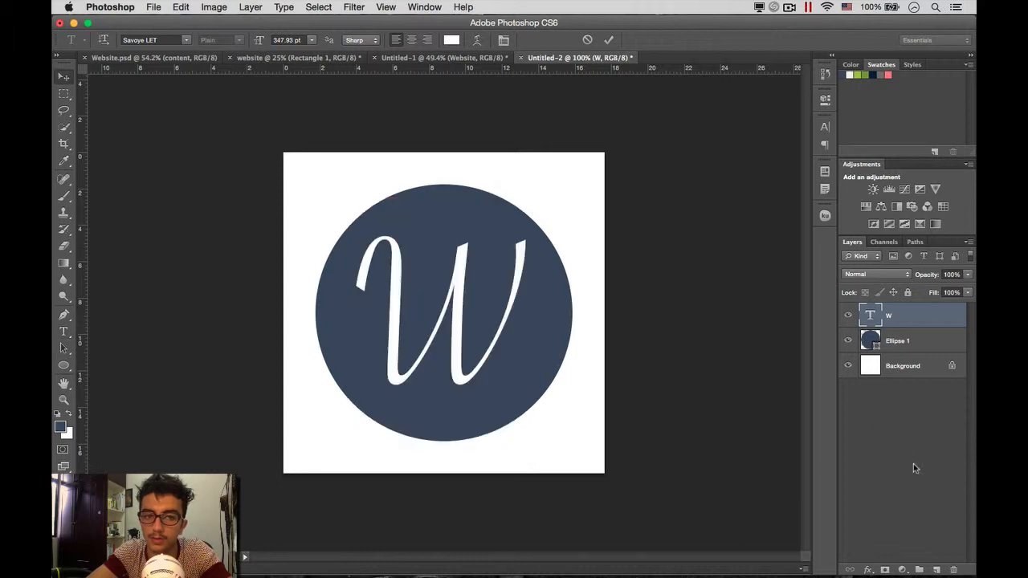
Step: Enlarge the white W to about 170% from its centre with Free Transform so it extends past the circle's edges
key(v)
key(ctrl+t)
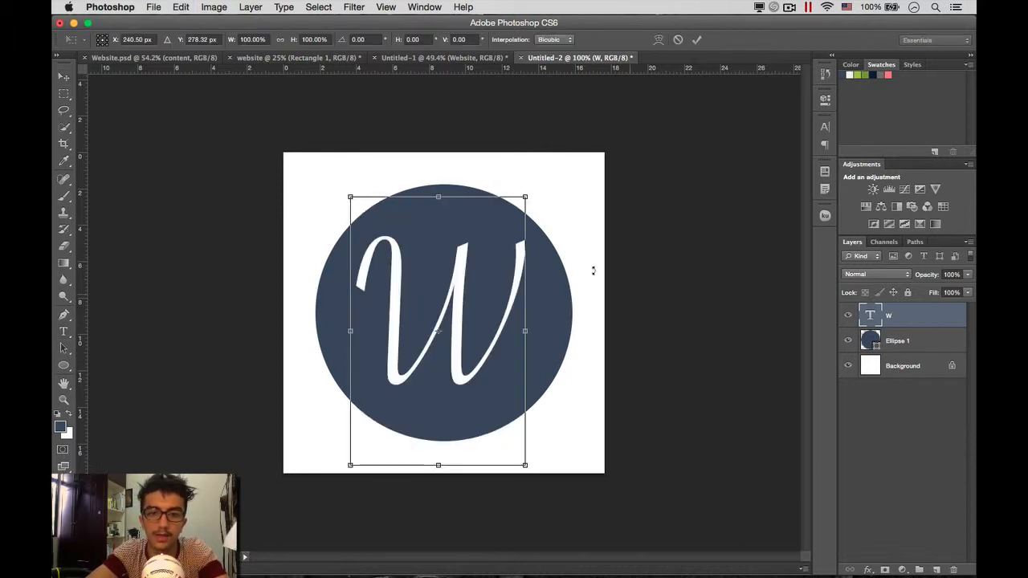
drag(529, 195, 618, 122)
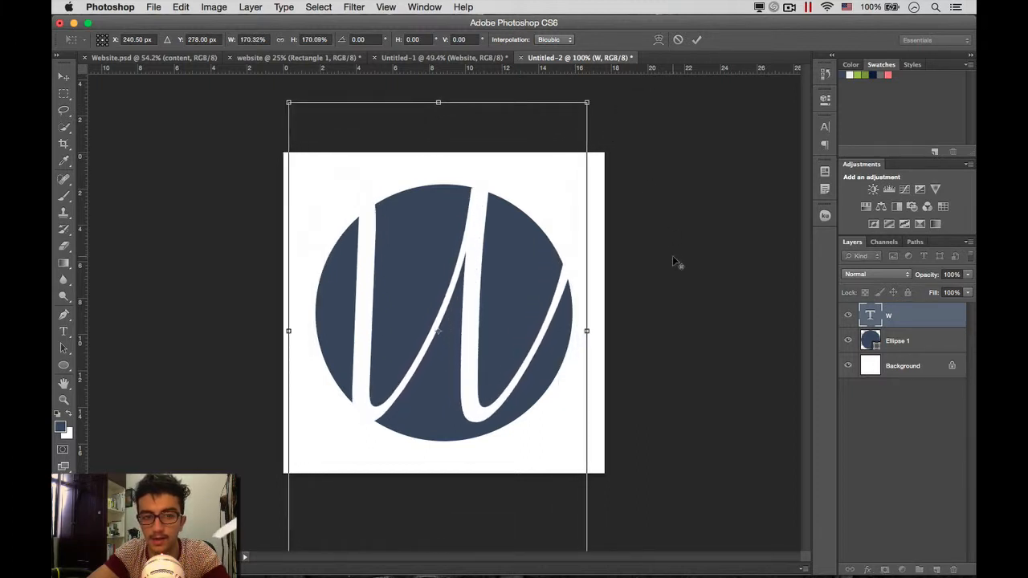
key(Return)
click(916, 413)
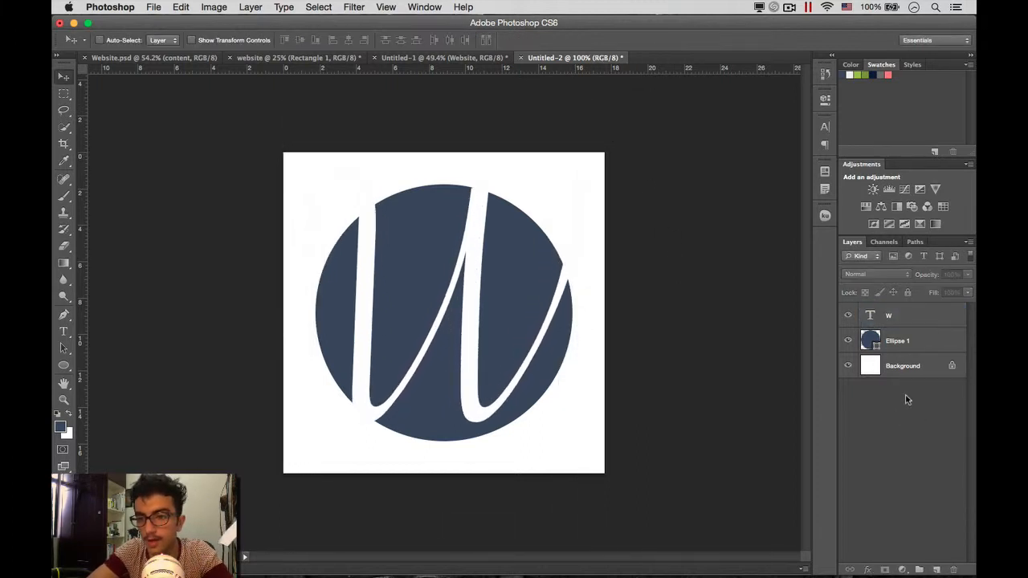
Step: Load the W's outline as a selection and make the circle's layer active
super+click(873, 318)
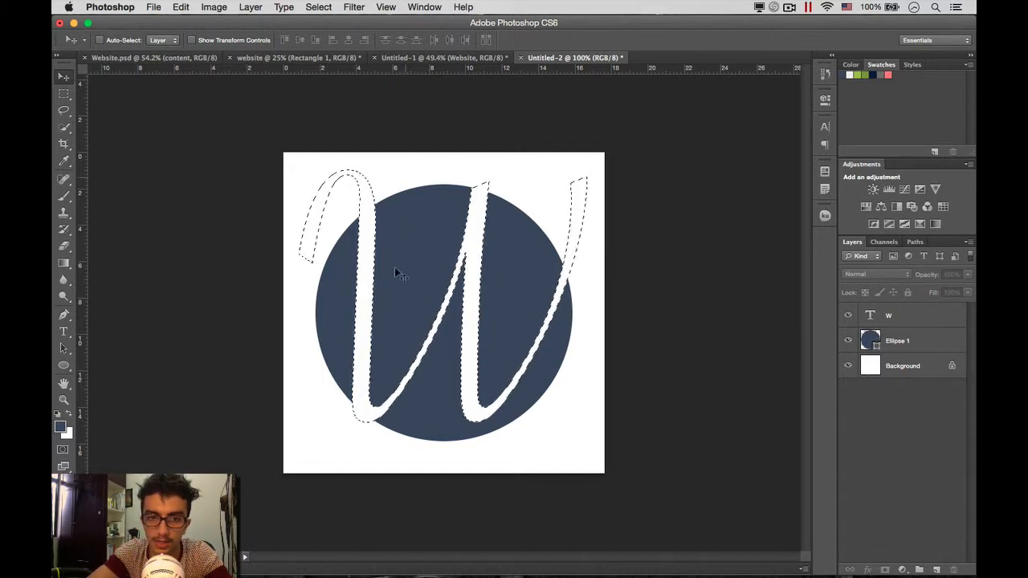
click(938, 341)
key(super+d)
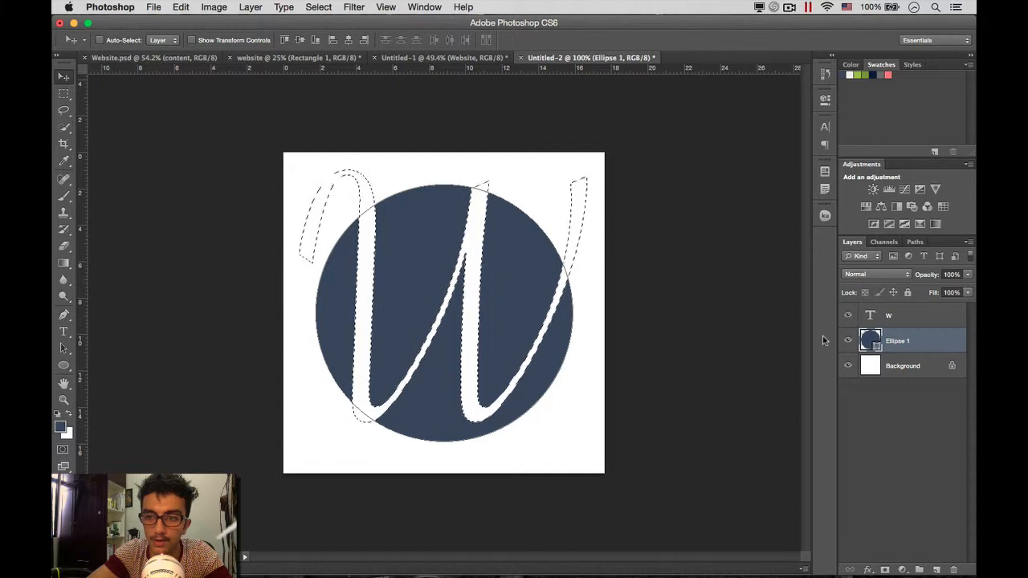
Step: Convert the circle's layer to a smart object, rasterize it, and delete the W-shaped selected area from it
right_click(937, 344)
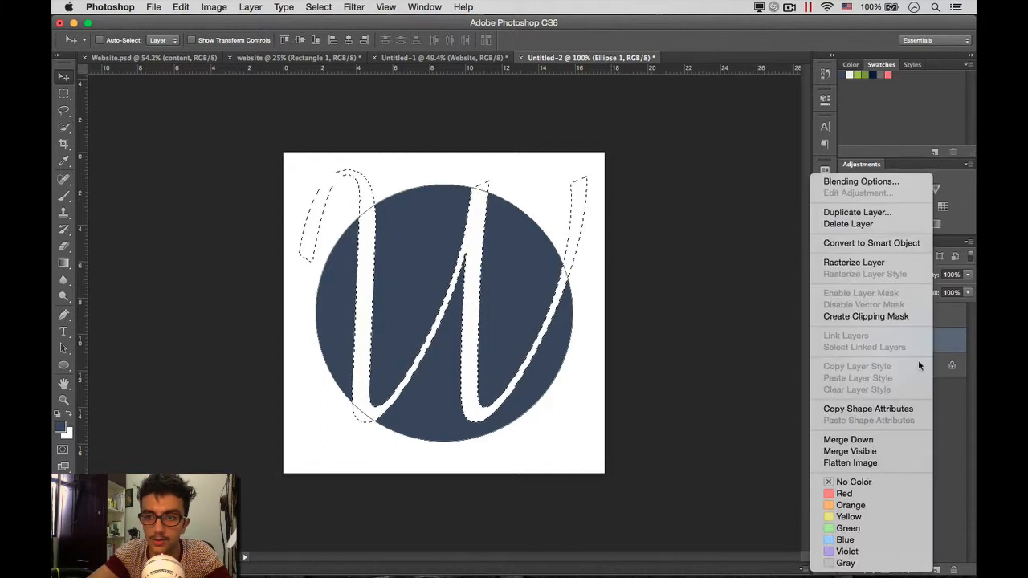
click(889, 244)
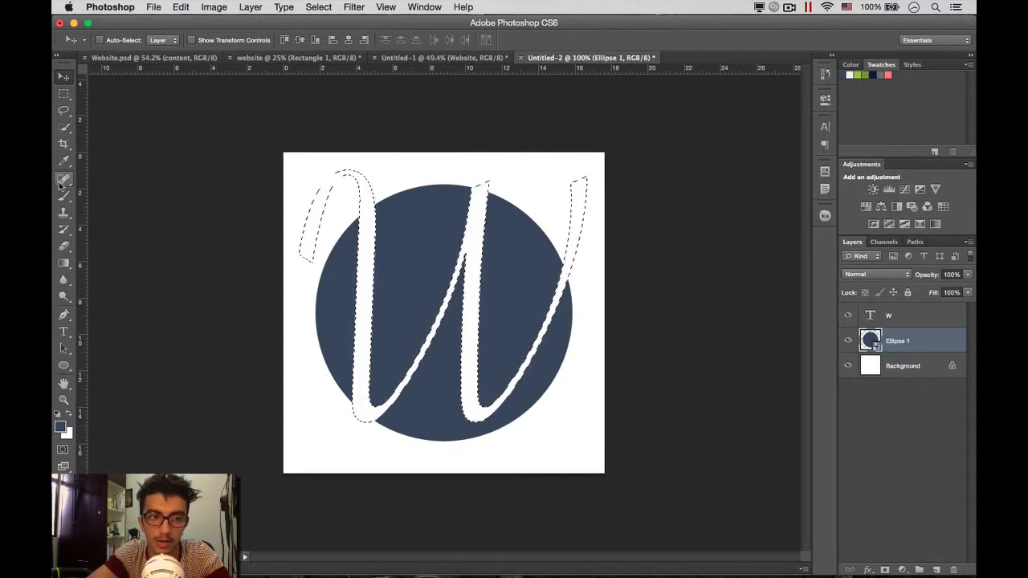
key(j)
click(518, 288)
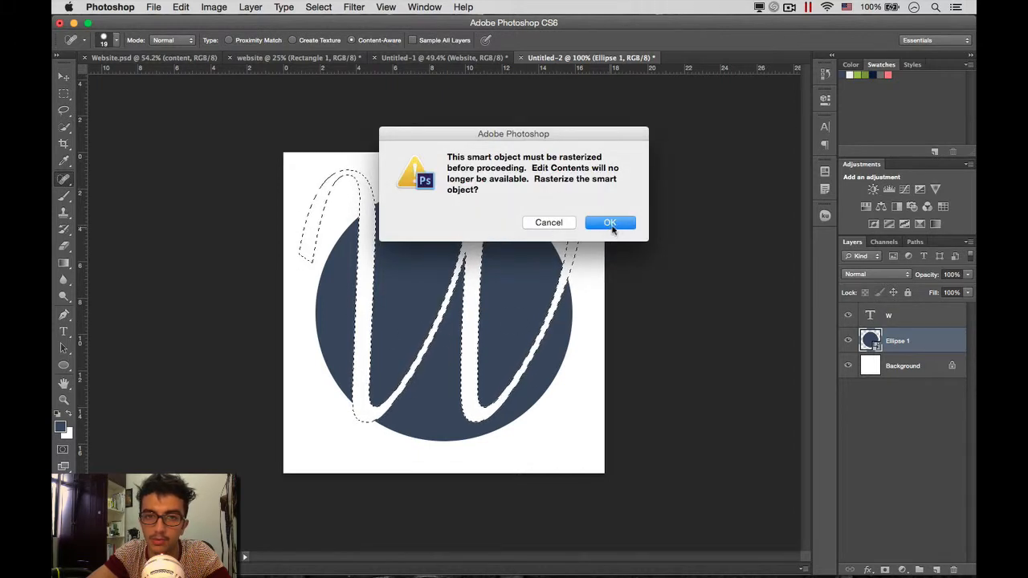
click(609, 223)
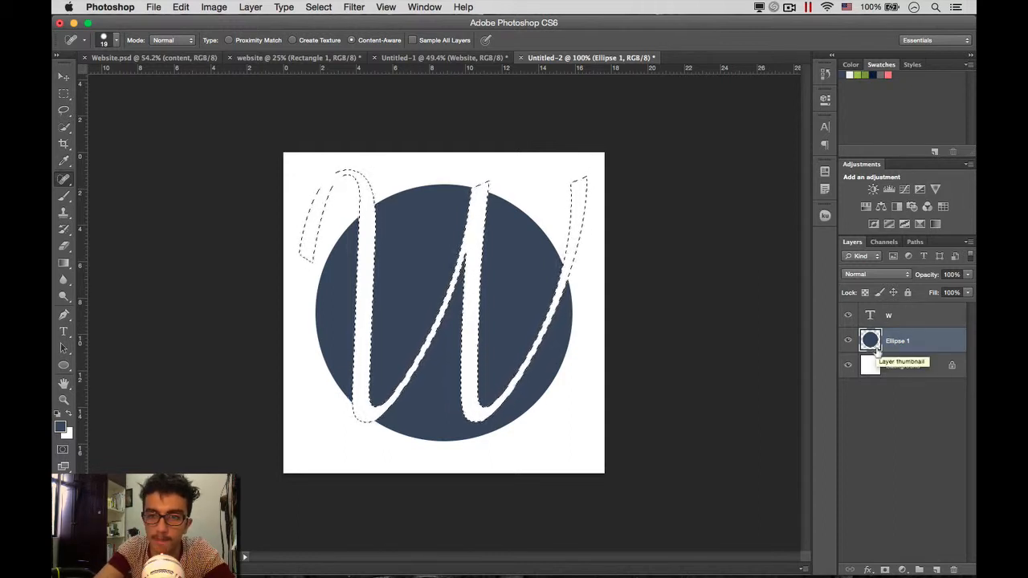
key(Delete)
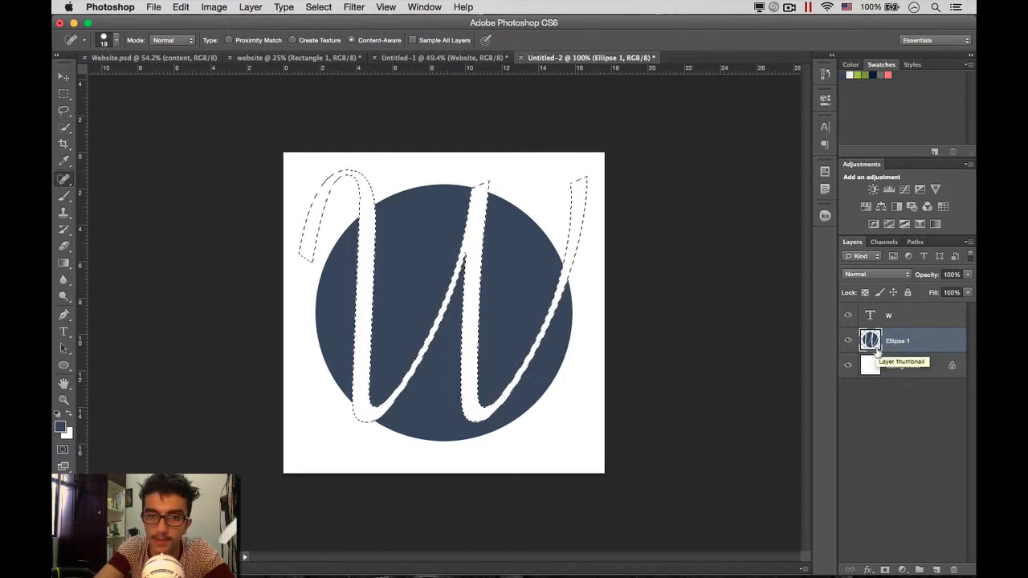
Step: Convert the Background into a regular layer named Layer 0 and clear the W-shaped selection
click(915, 320)
double_click(924, 376)
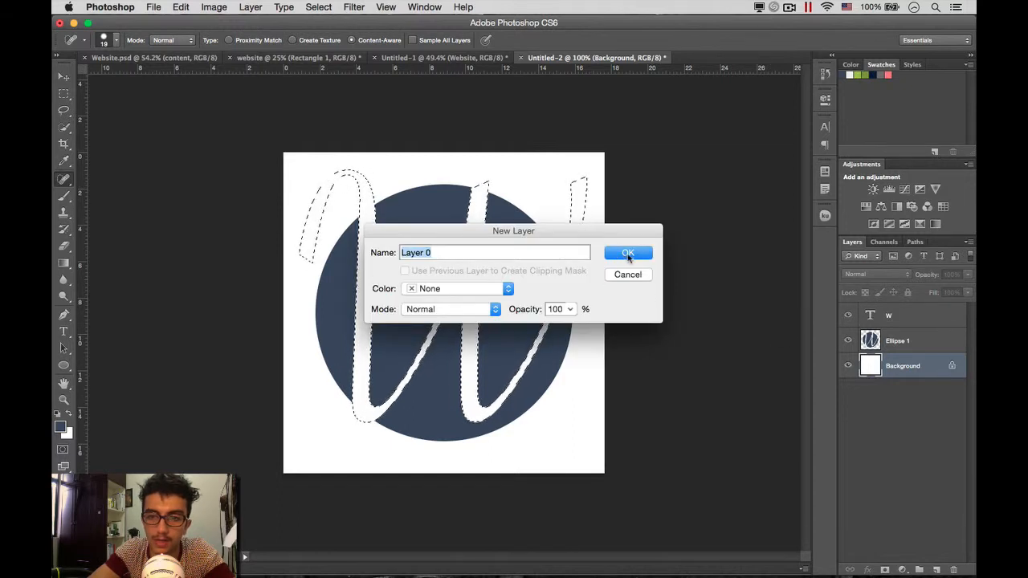
click(629, 254)
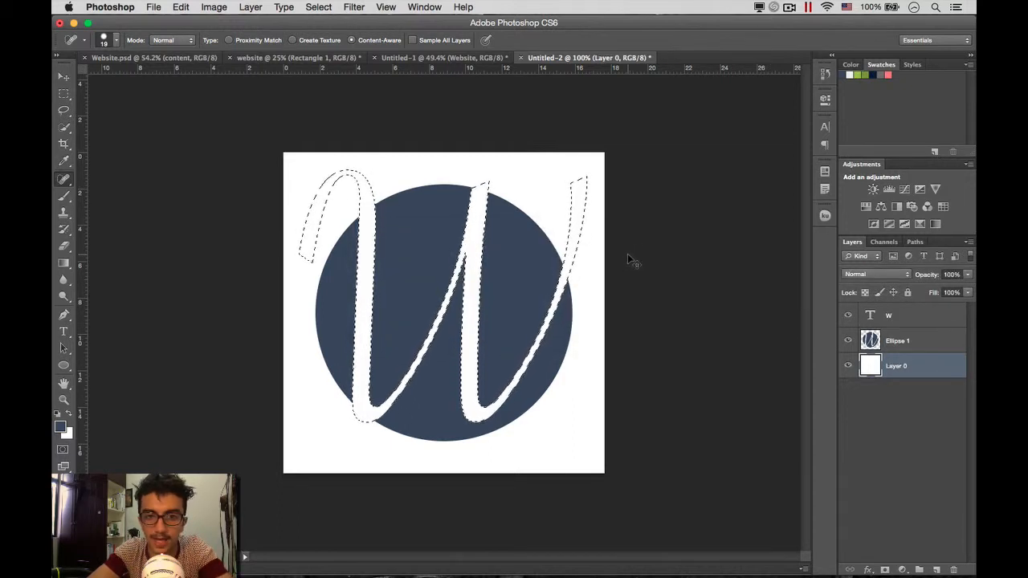
key(super+d)
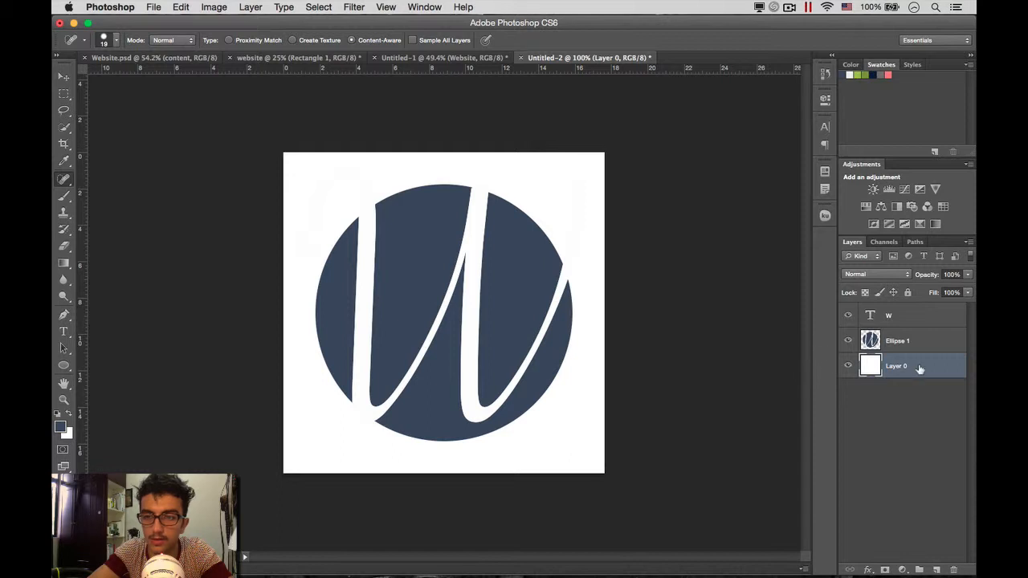
Step: Delete the white Layer 0 so the logo has a transparent background, and switch to the Move tool
drag(921, 368, 954, 570)
click(950, 500)
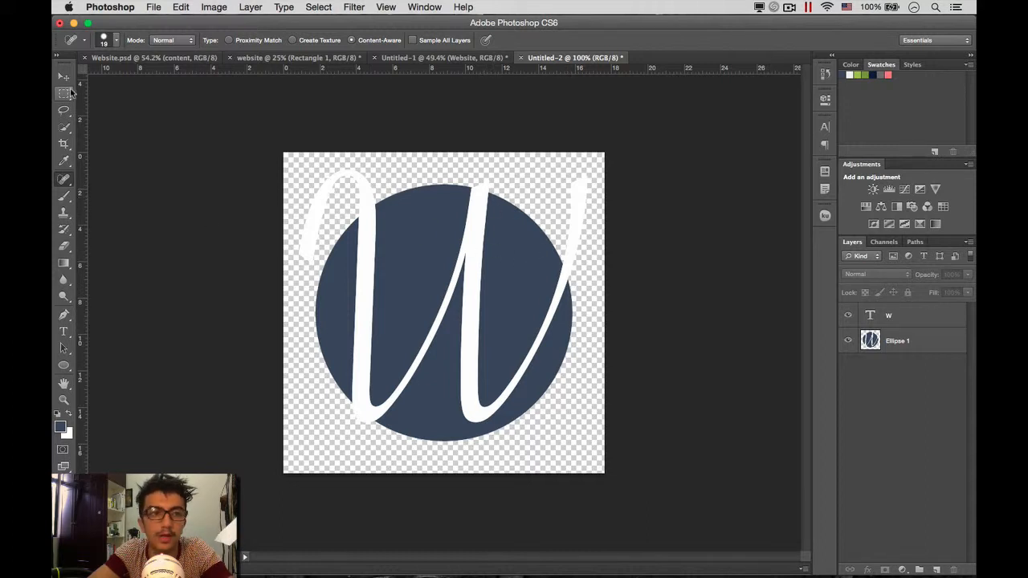
click(65, 78)
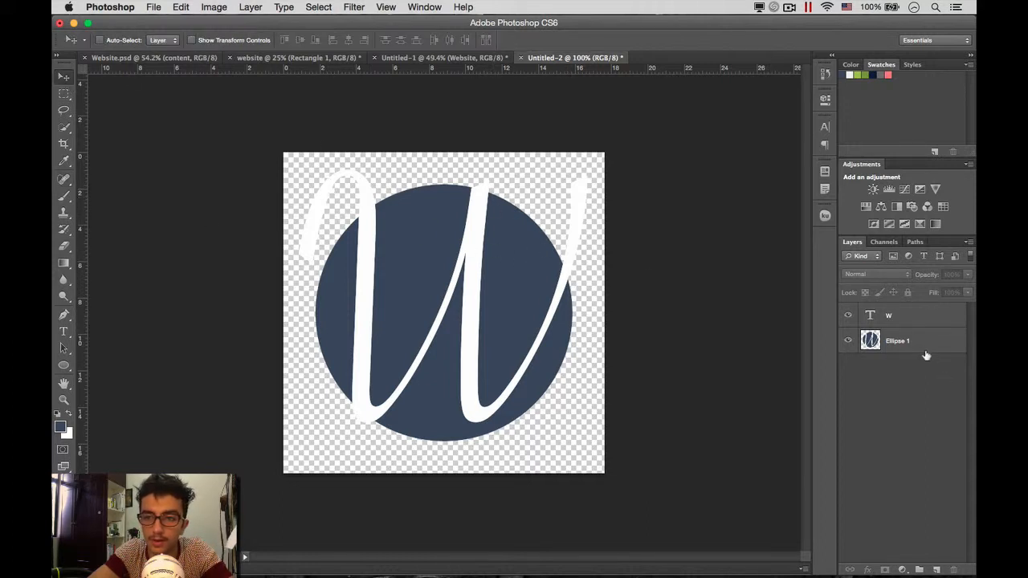
Step: Hide the W text layer to check the cut-out in the circle, and delete the W layer
click(876, 343)
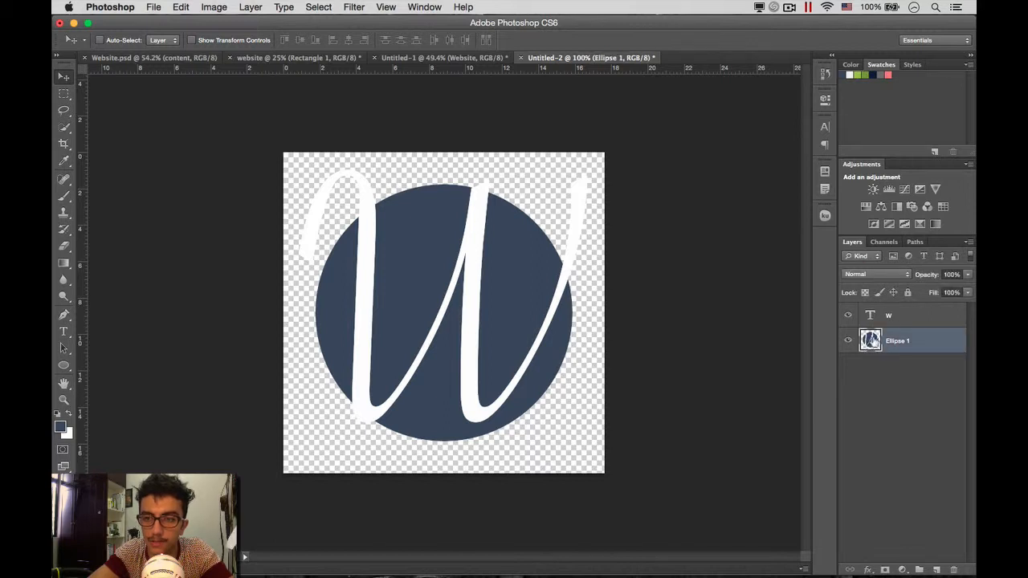
click(848, 315)
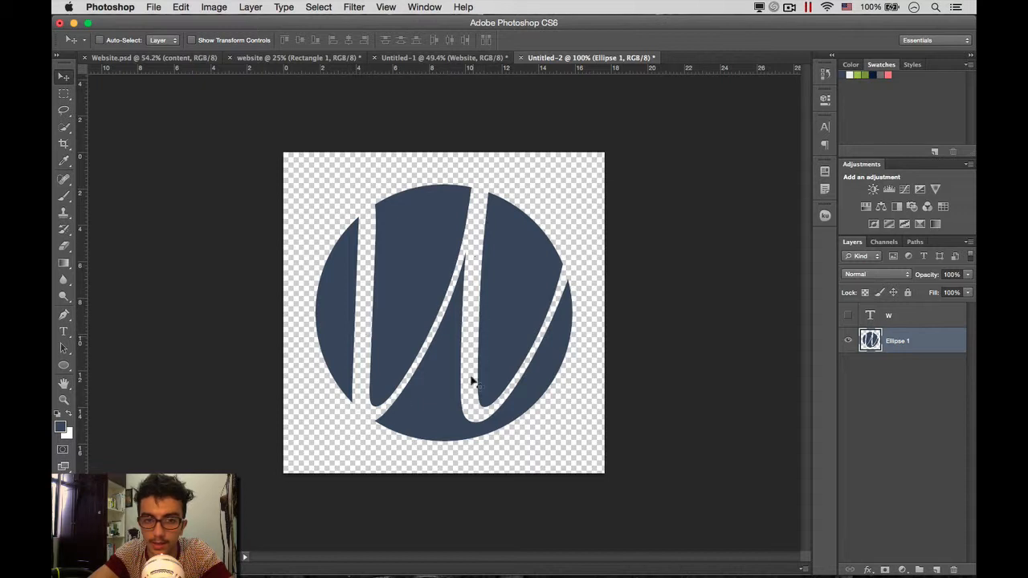
click(938, 382)
click(917, 319)
click(849, 315)
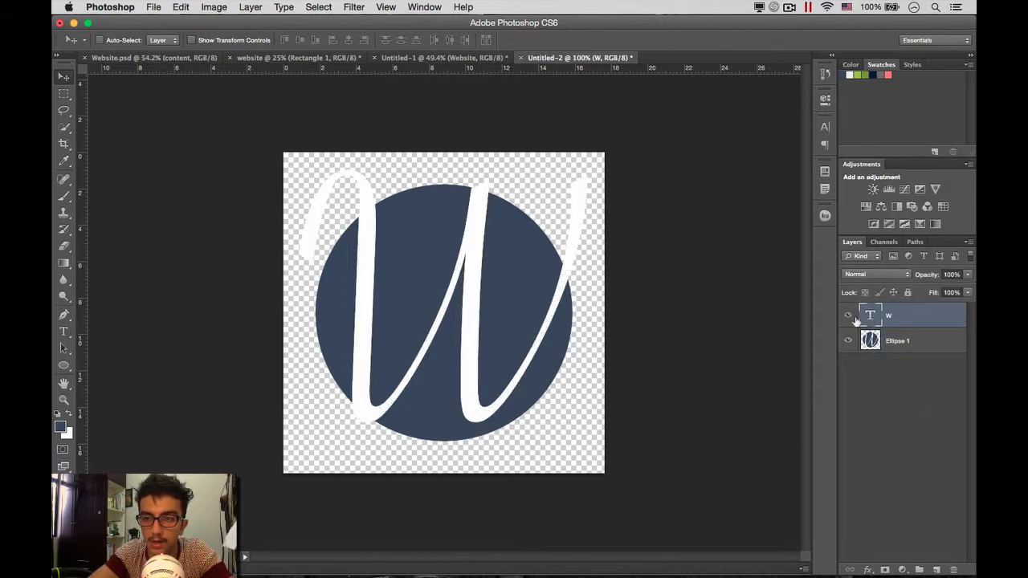
click(849, 317)
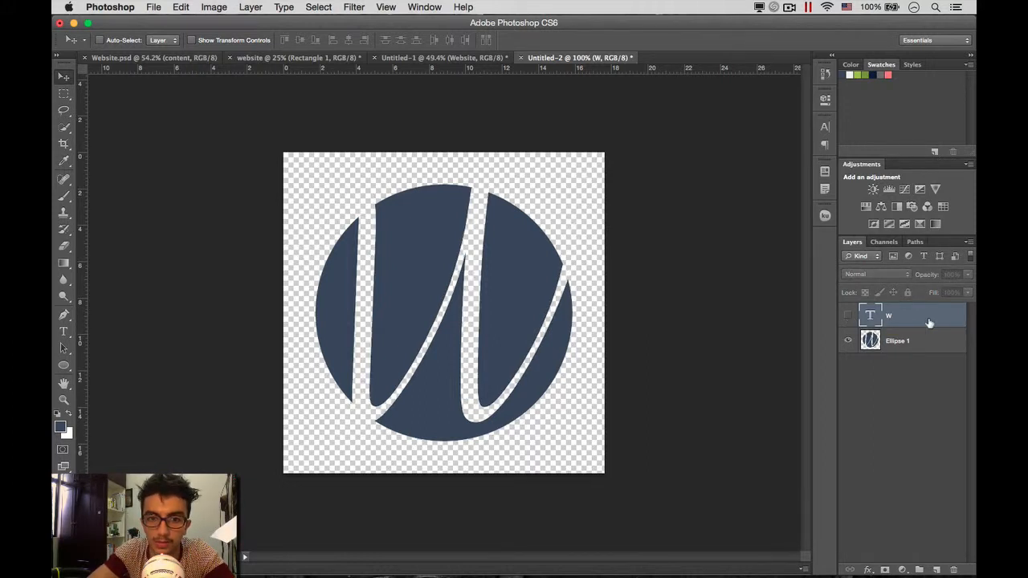
click(923, 340)
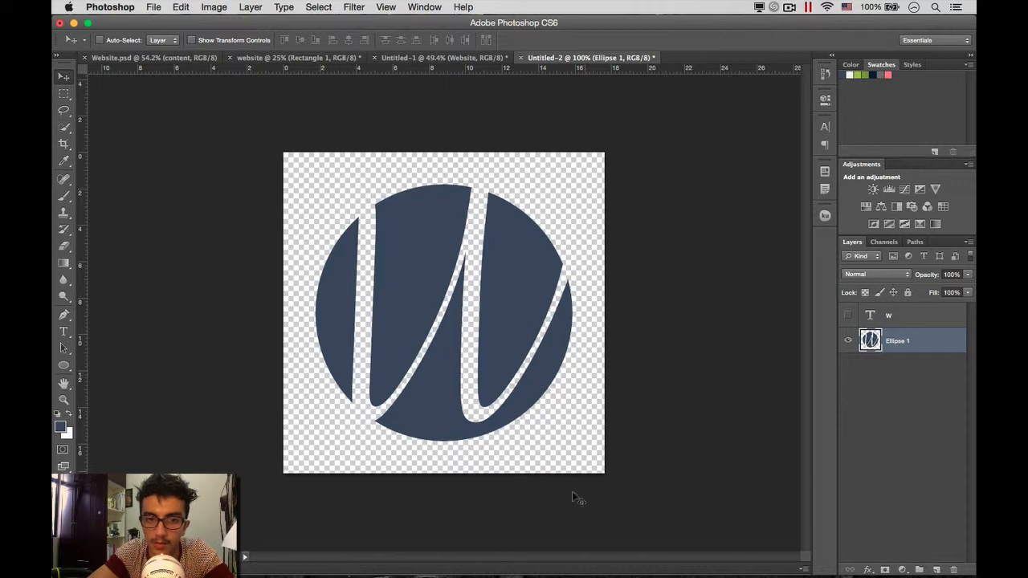
click(927, 318)
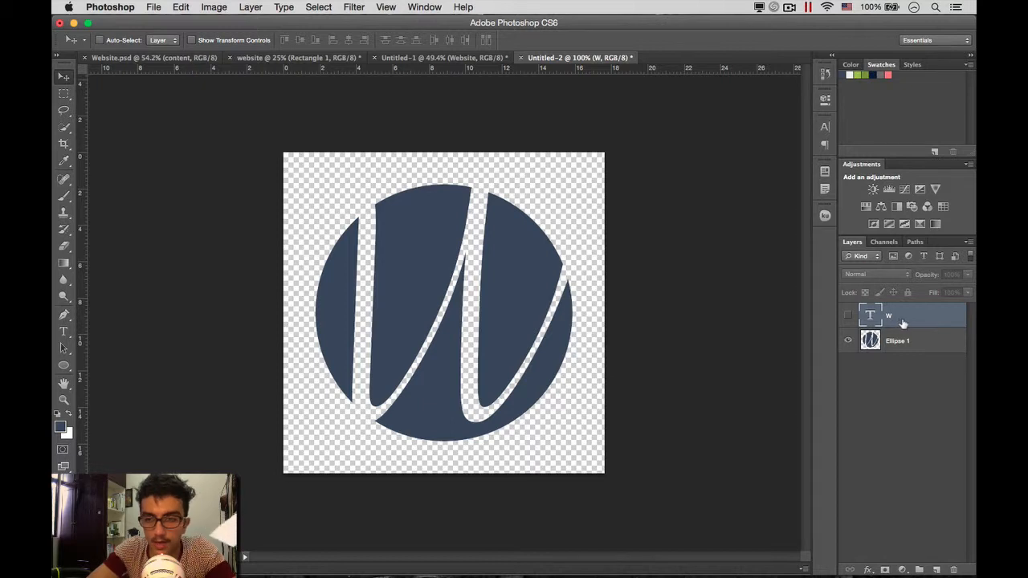
drag(905, 322, 953, 569)
Step: Save the logo document as logo_2.psd in the Design website folder and close it
key(super+s)
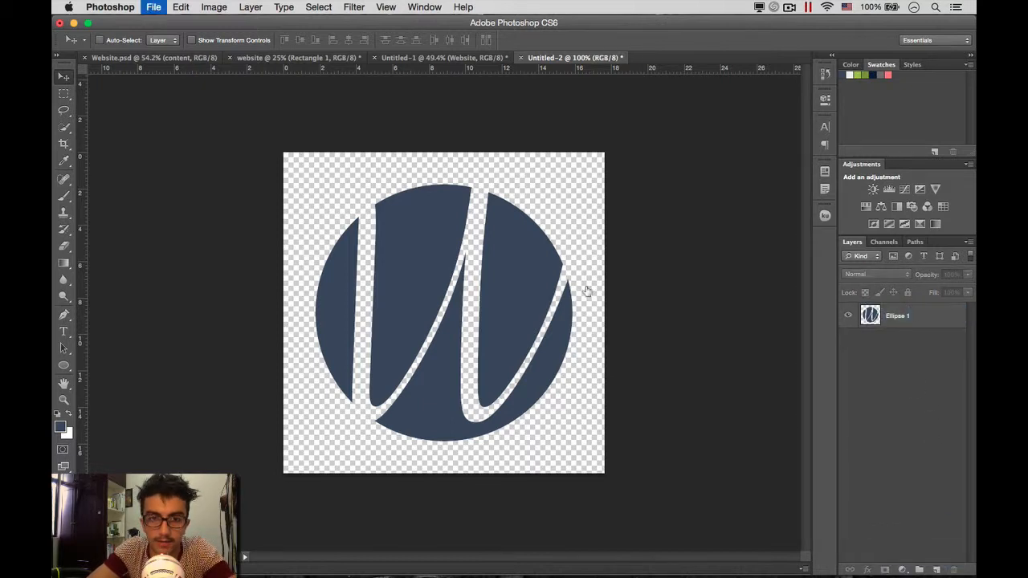
text(logo_.psd)
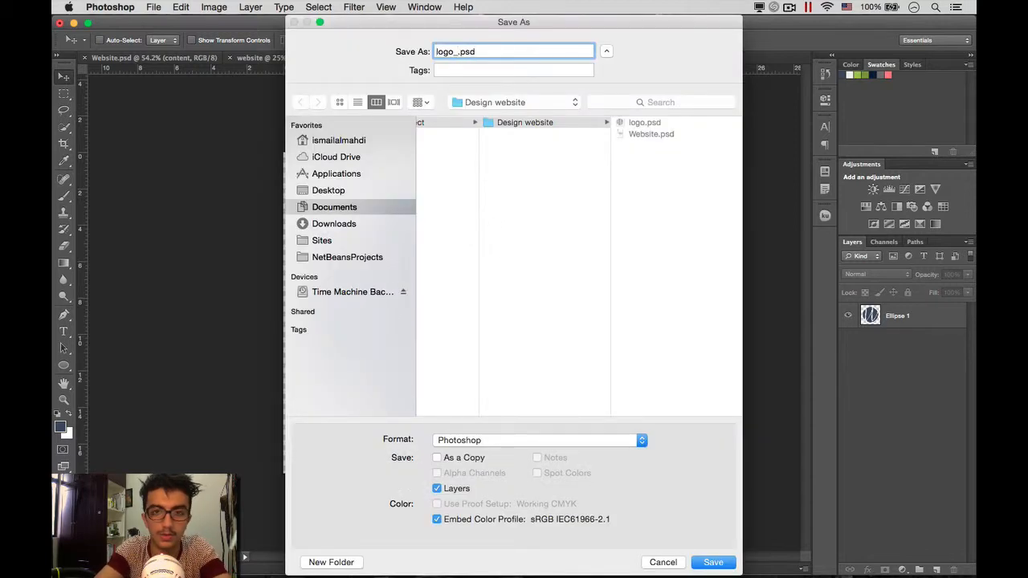
text(_)
key(Return)
key(Return)
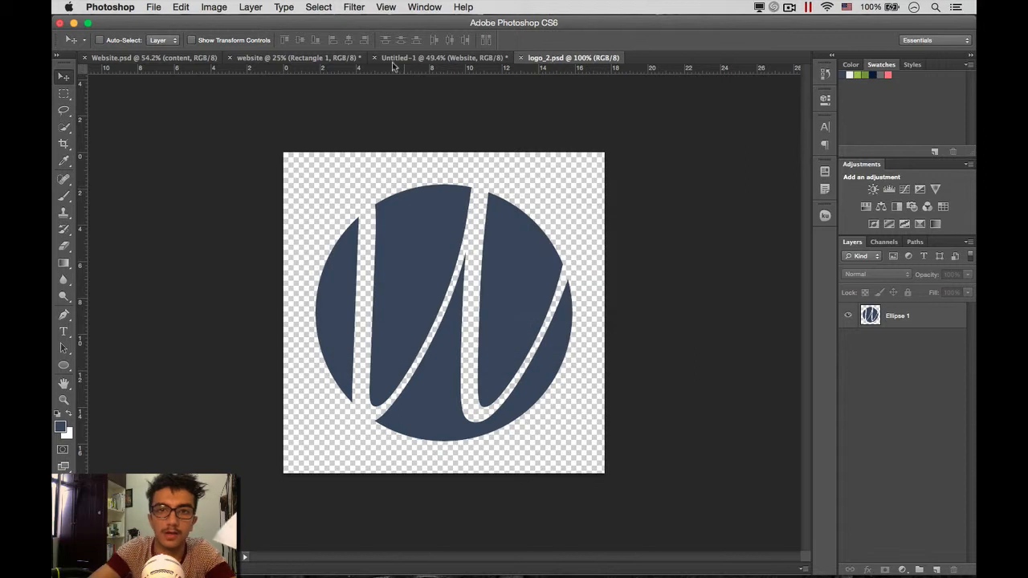
key(super+w)
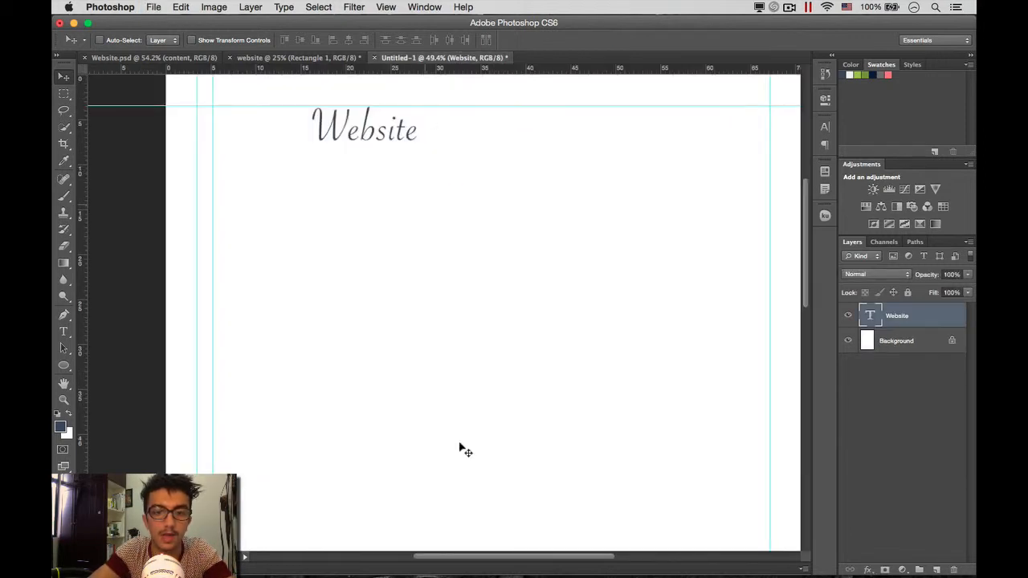
Step: Switch to Finder and open the Design website folder inside Website_project in Documents
mouse_move(321, 574)
click(253, 561)
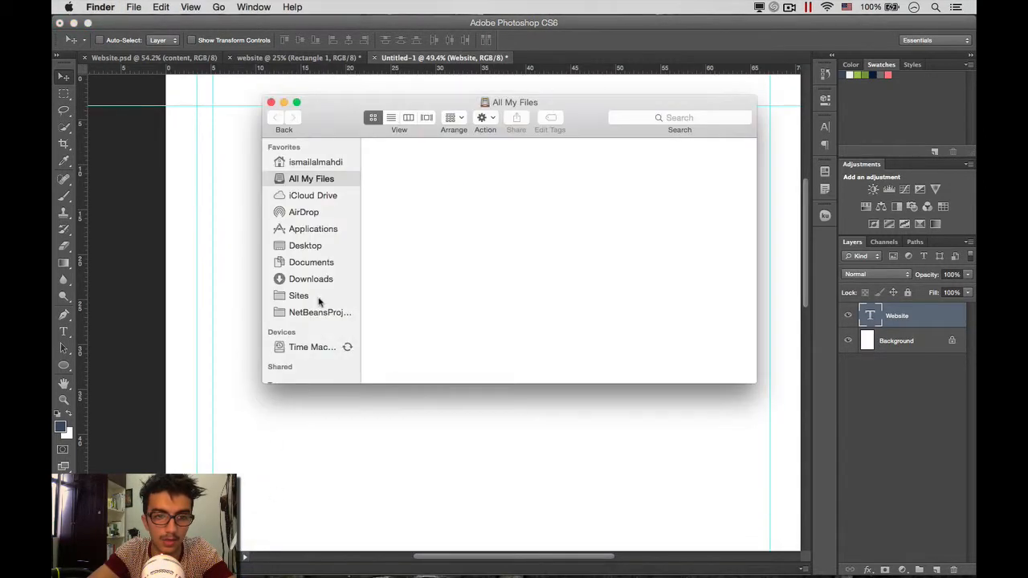
click(311, 262)
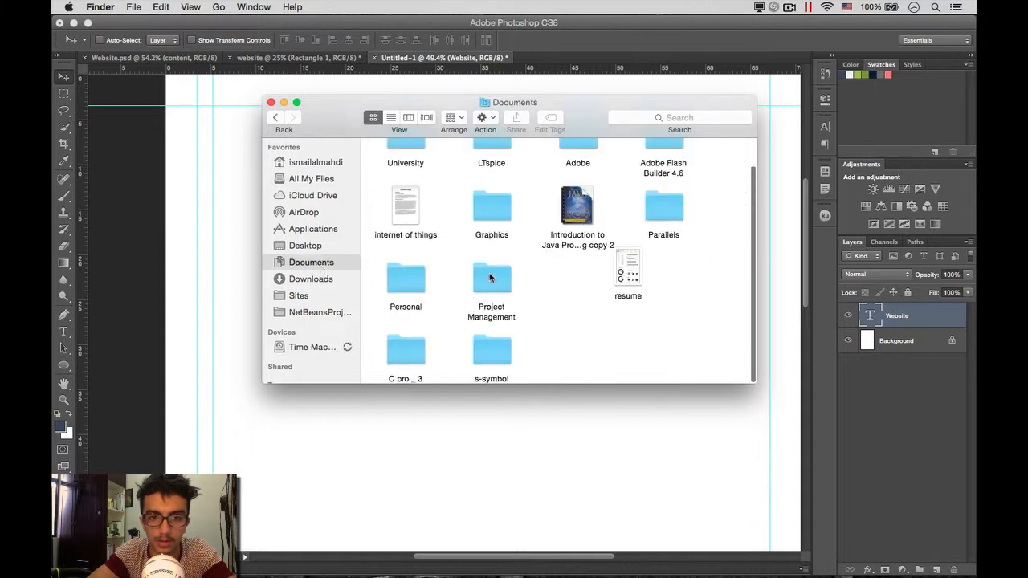
double_click(493, 353)
double_click(406, 165)
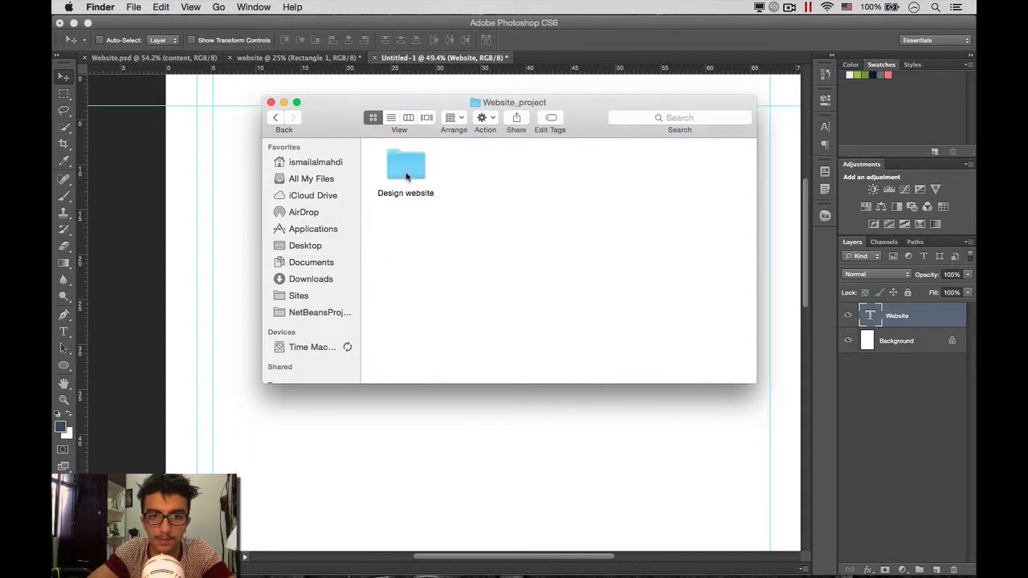
double_click(397, 155)
Step: Place logo_2.psd from the Finder window into the website layout document at 100% size
click(592, 191)
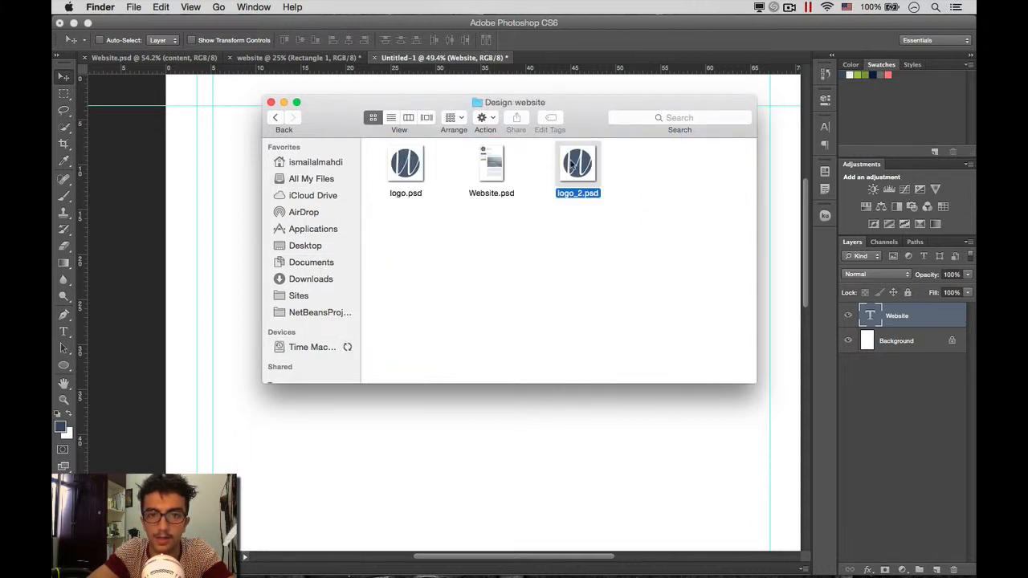
drag(572, 103, 362, 329)
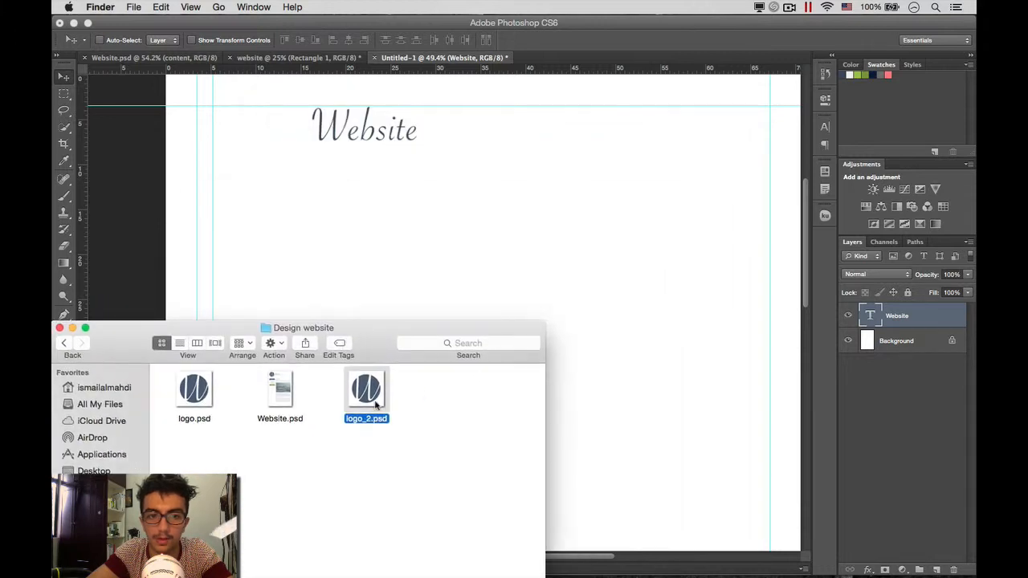
drag(375, 405, 329, 241)
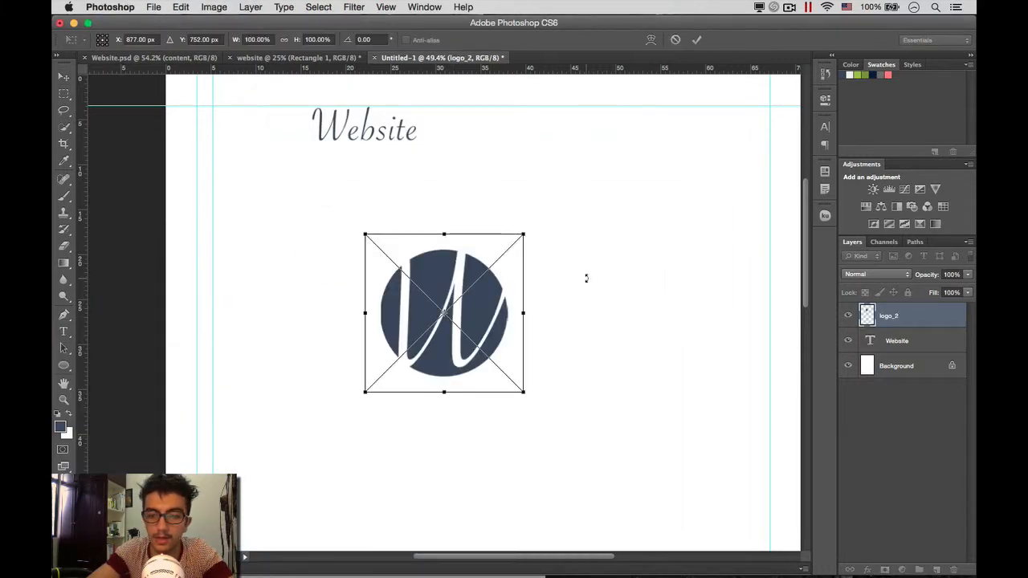
key(Return)
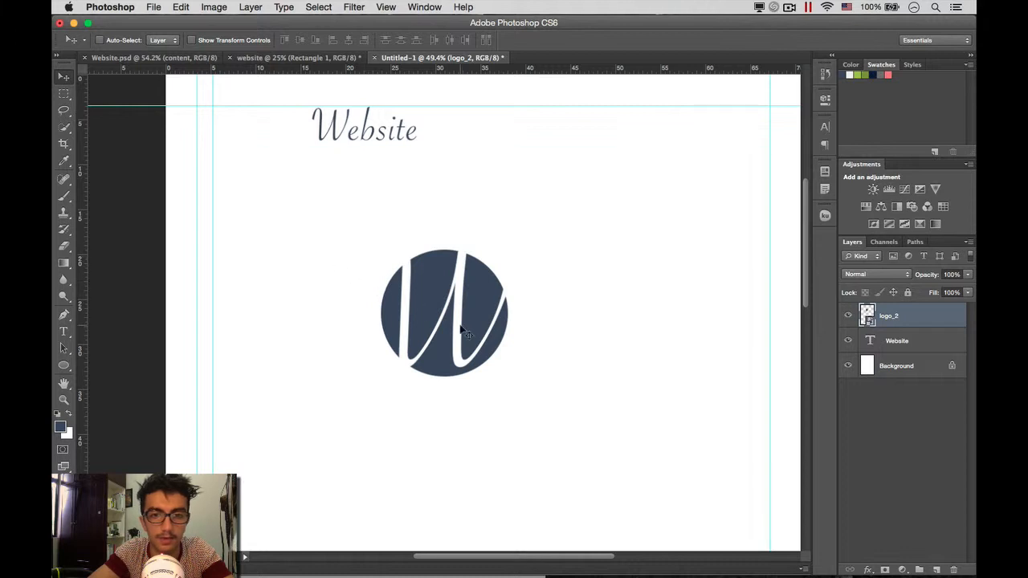
Step: Move the logo to the page's upper-left corner below the horizontal guide and place the Website title beside it, vertically centred on the circle
drag(461, 331, 269, 153)
scroll(319, 215, up, 2)
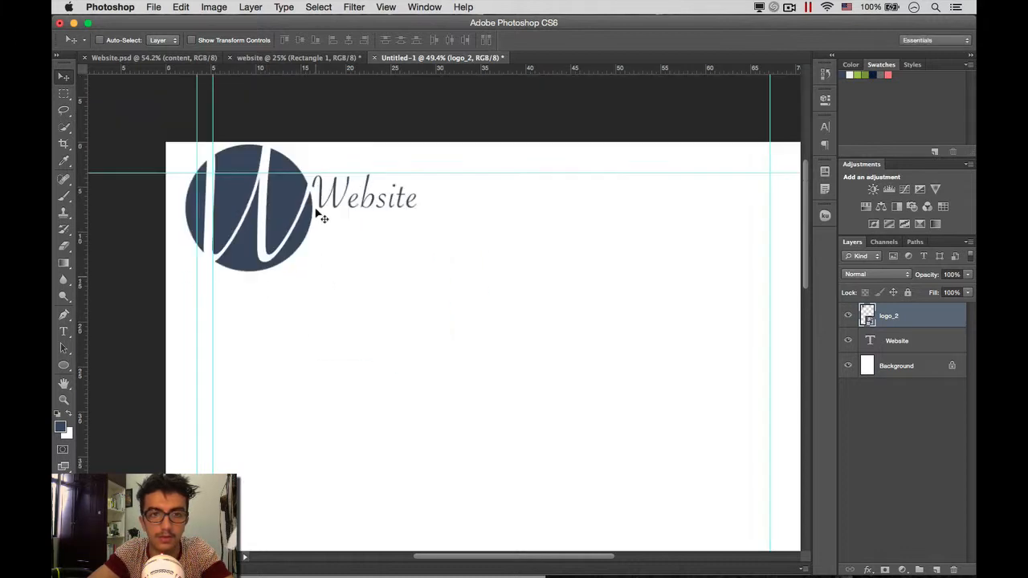
scroll(320, 215, up, 1)
drag(274, 256, 289, 308)
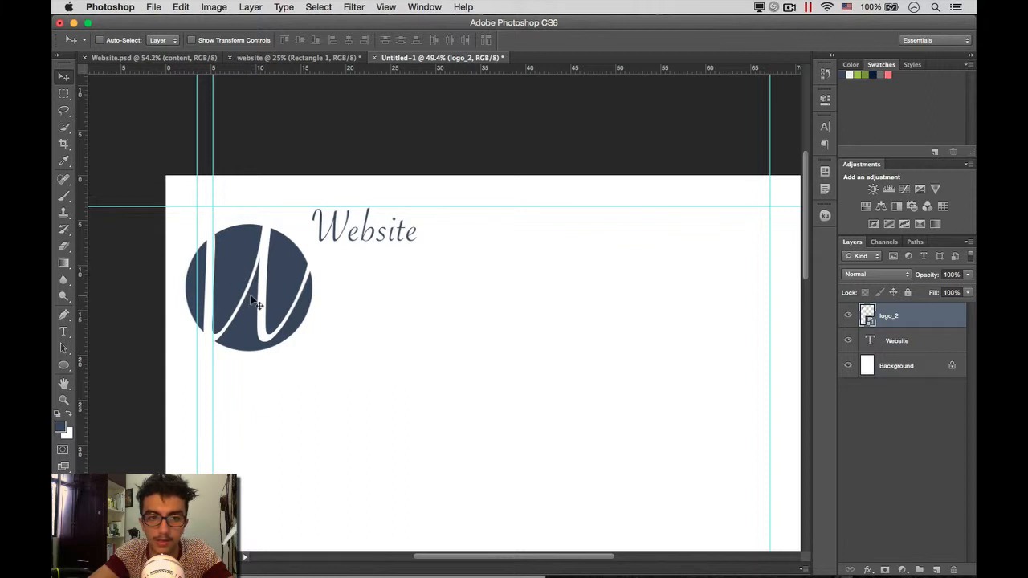
click(911, 344)
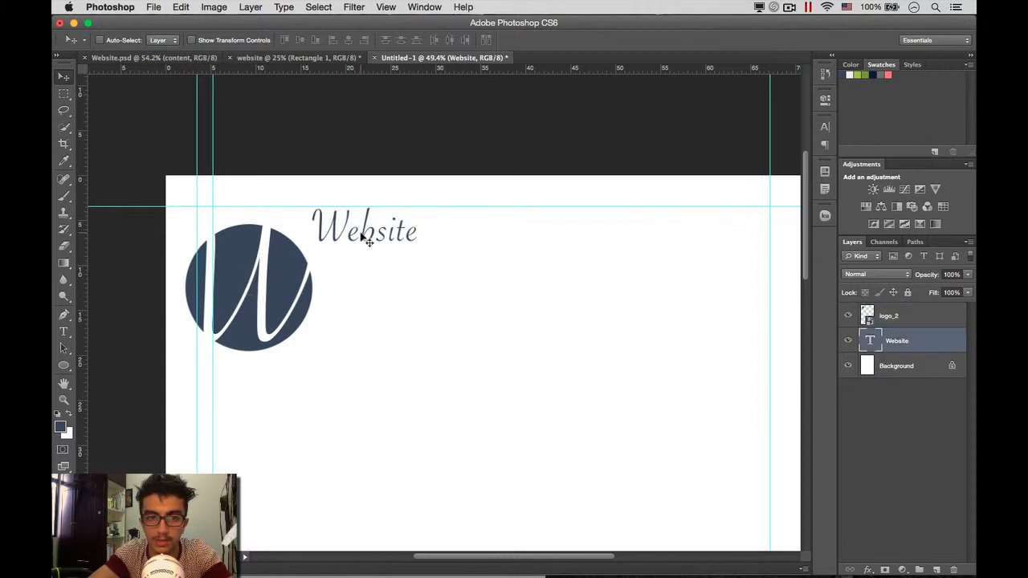
drag(367, 236, 401, 299)
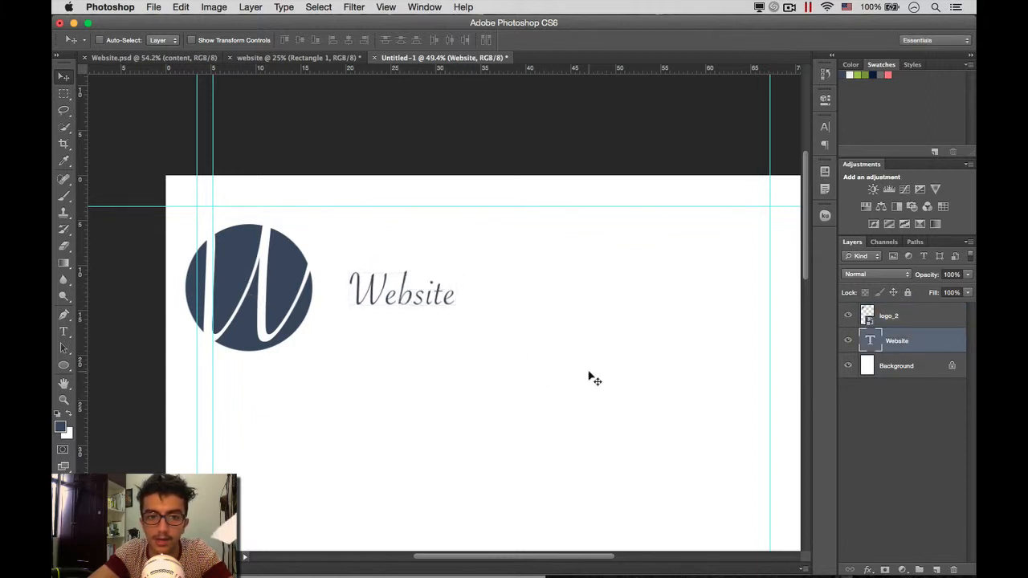
Step: Draw a 1 px horizontal line with the Line tool from the circle's right edge, running beneath the Website title and past its end
key(u)
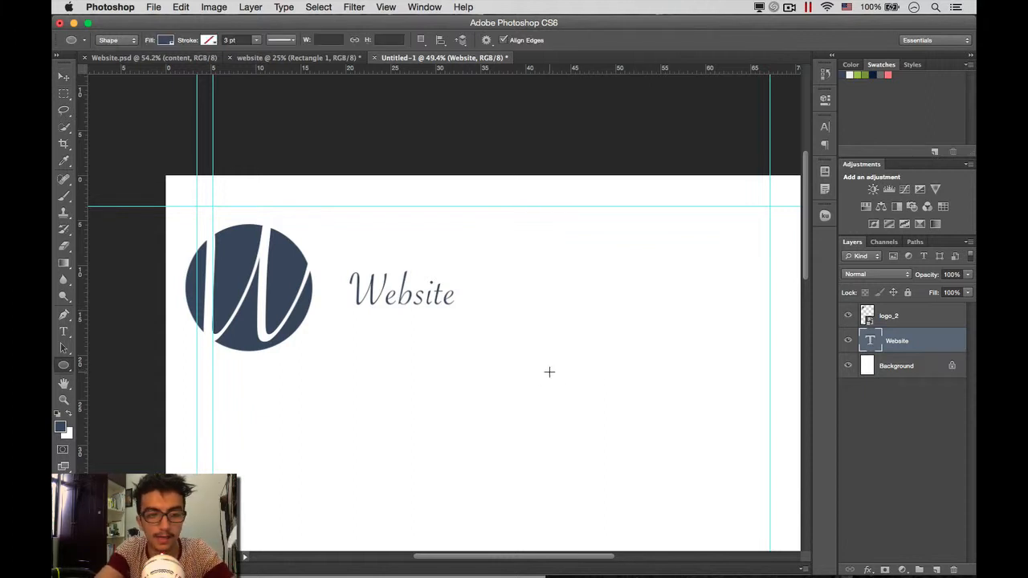
key(shift+u)
key(shift+u)
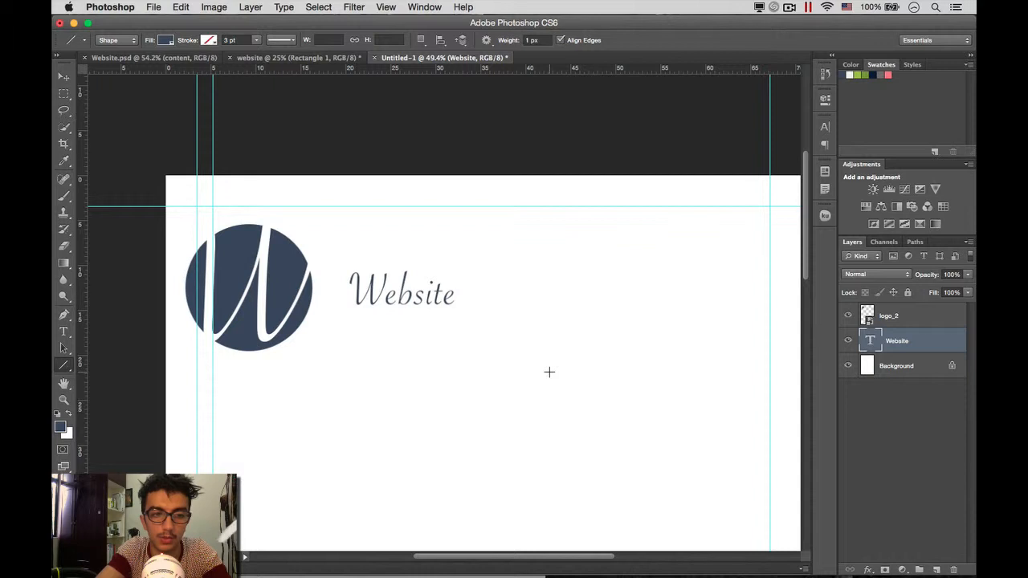
key(shift+u)
key(shift+u)
key(shift+u)
key(shift+u)
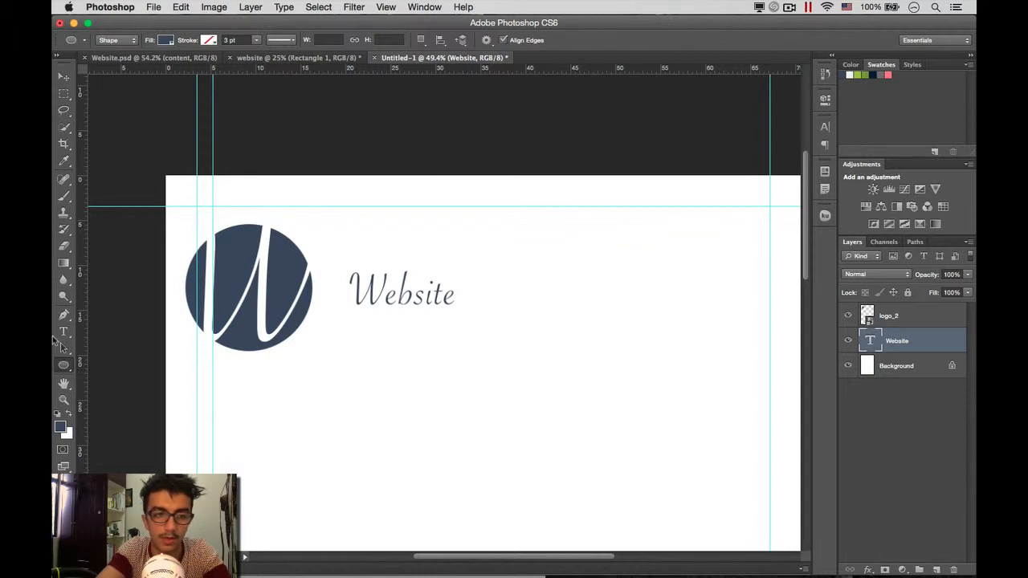
key(shift+u)
key(shift+u)
key(shift+u)
key(shift+u)
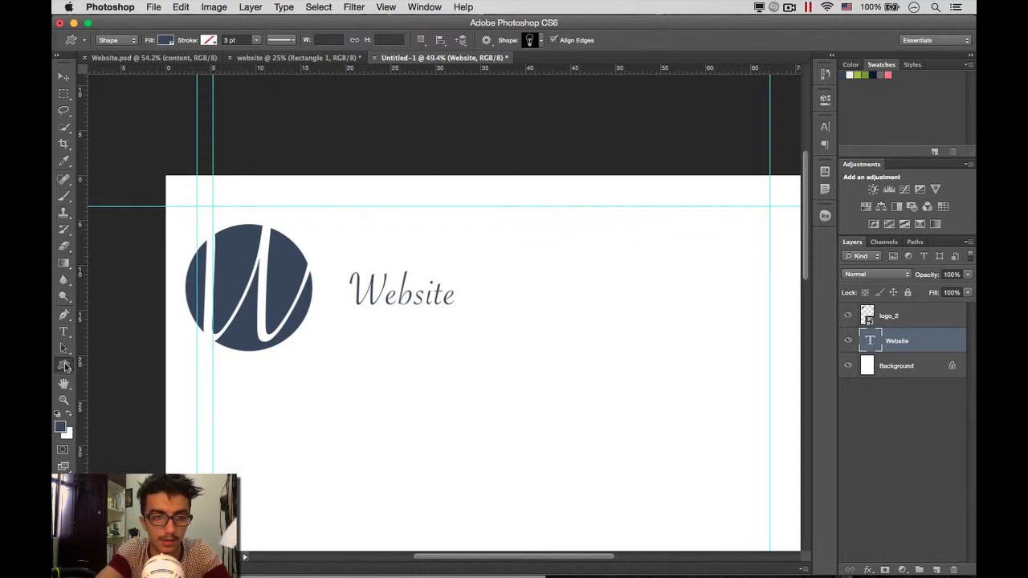
key(shift+u)
key(shift+u)
key(shift+u)
key(shift+u)
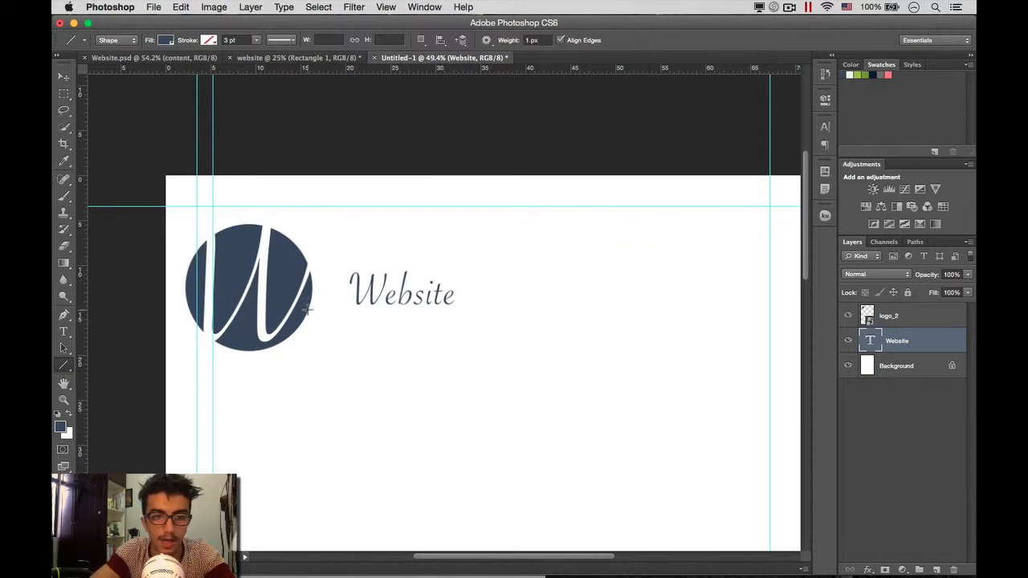
drag(340, 317, 539, 326)
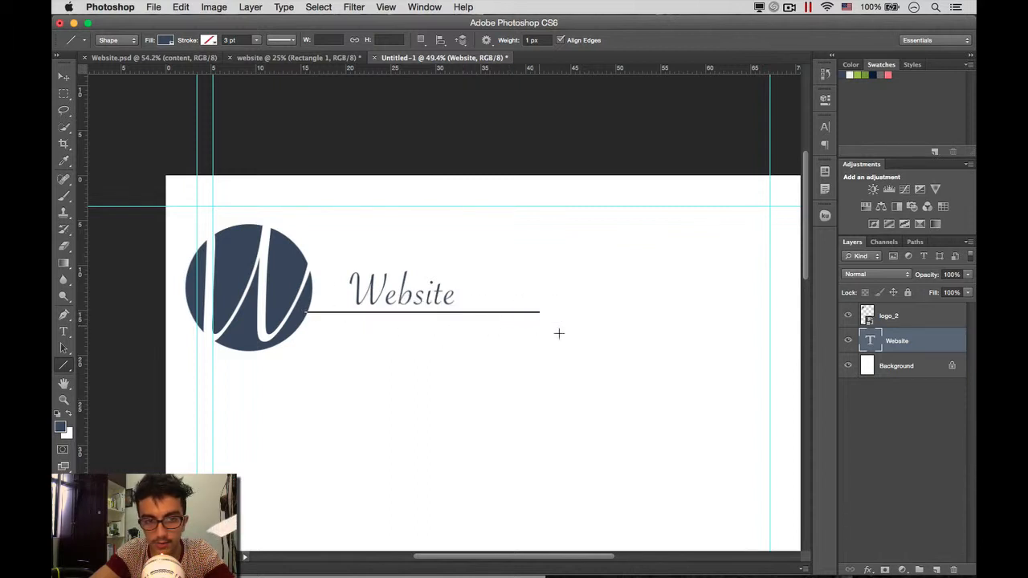
click(888, 434)
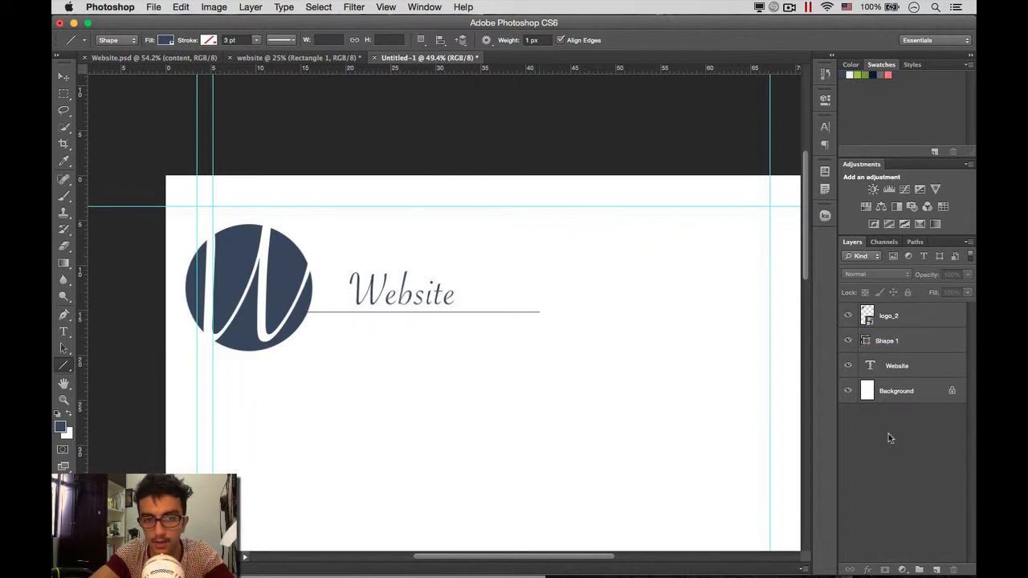
Step: Add a drop shadow to the line beneath the Website title and set the shadow's size to 0 px
double_click(929, 342)
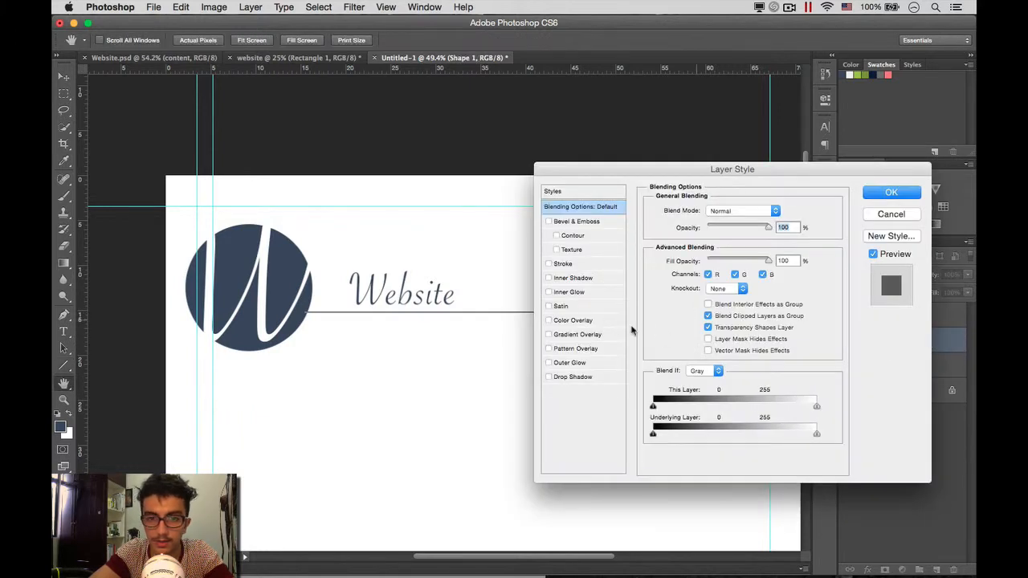
click(549, 378)
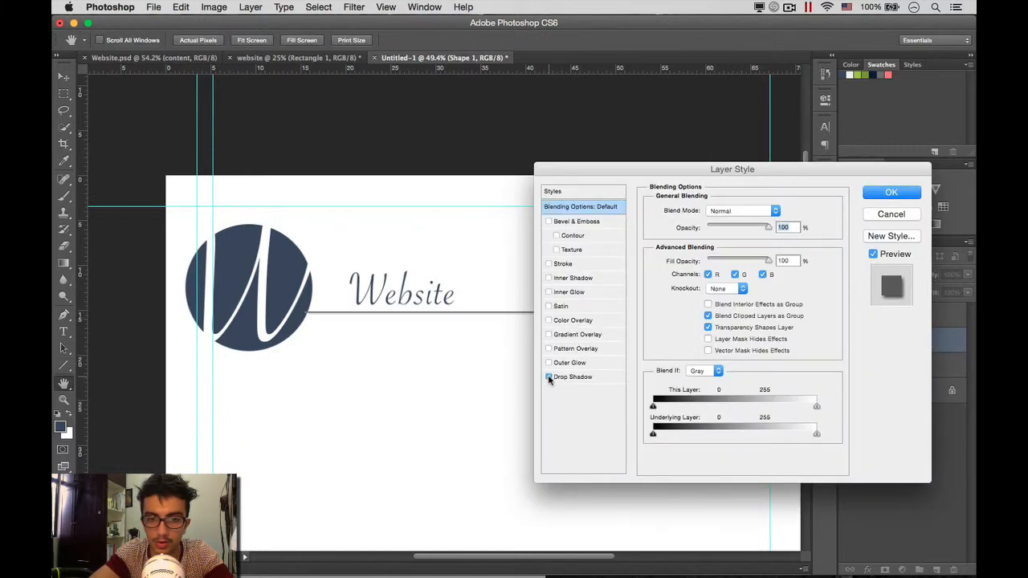
click(607, 379)
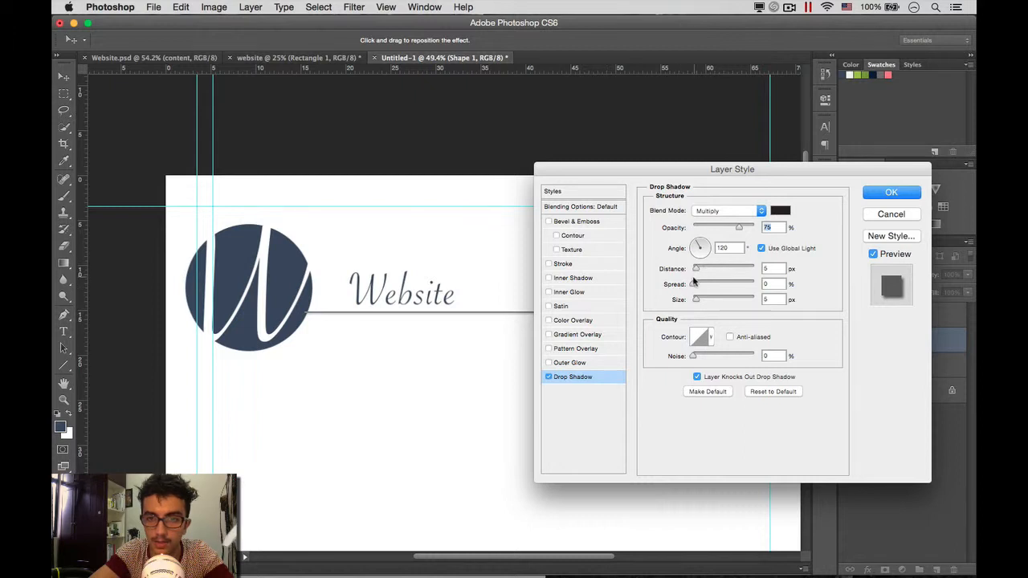
drag(695, 299, 672, 298)
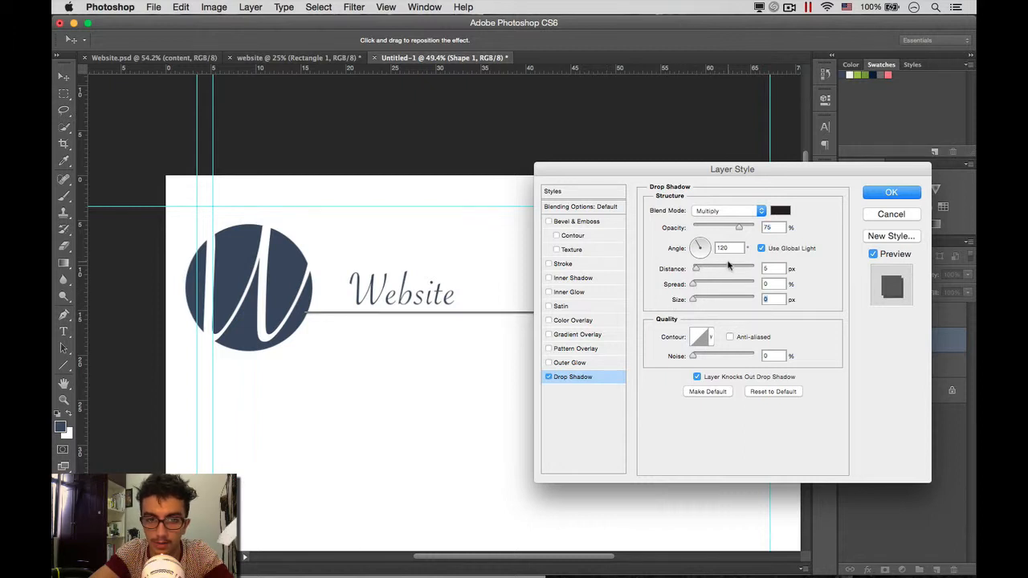
Step: Set the line's drop shadow to Normal blend mode with dark green 779324 as its colour, and collapse the layer's effects list
click(751, 211)
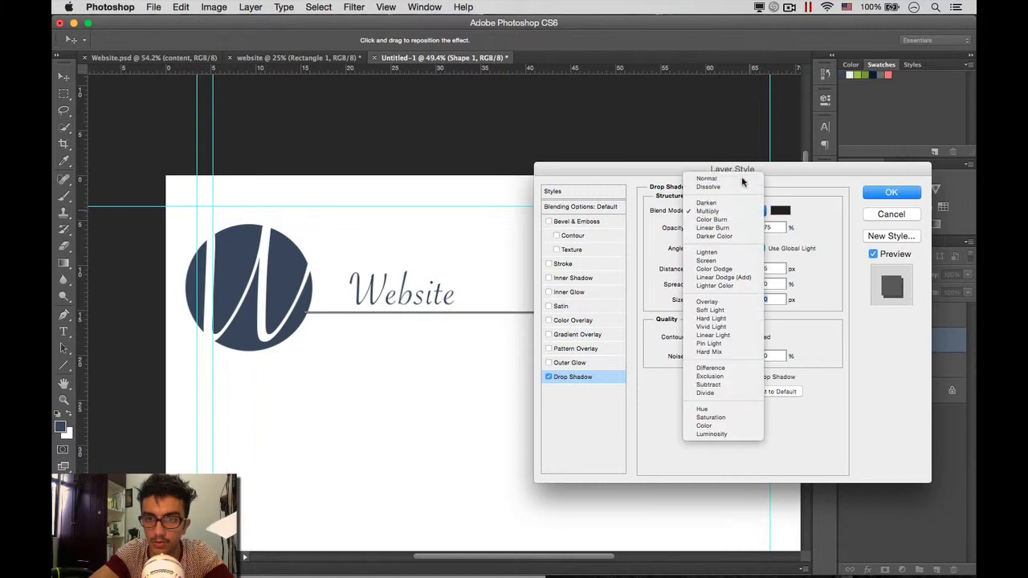
click(740, 178)
click(781, 211)
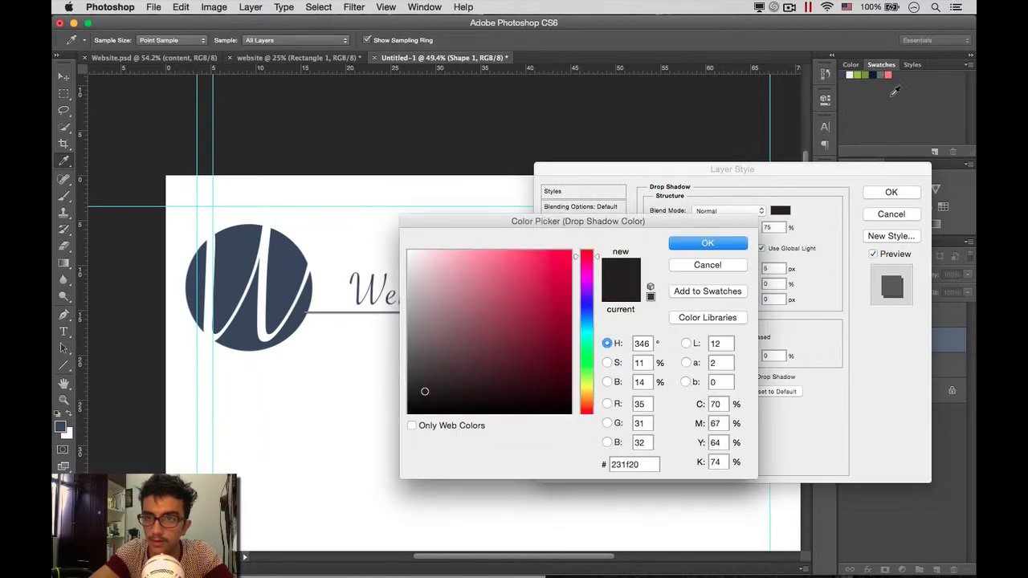
click(867, 76)
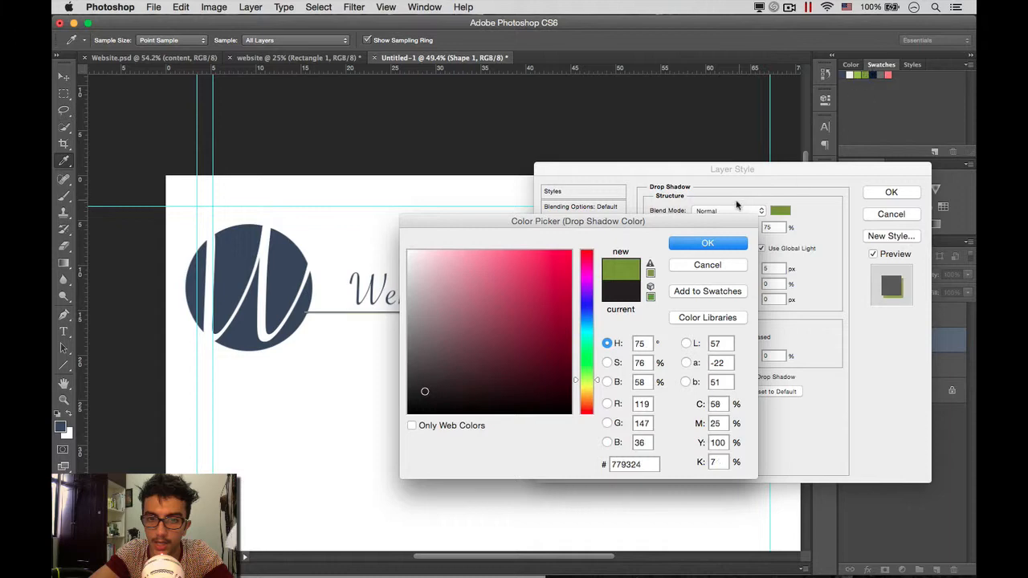
click(707, 244)
click(892, 193)
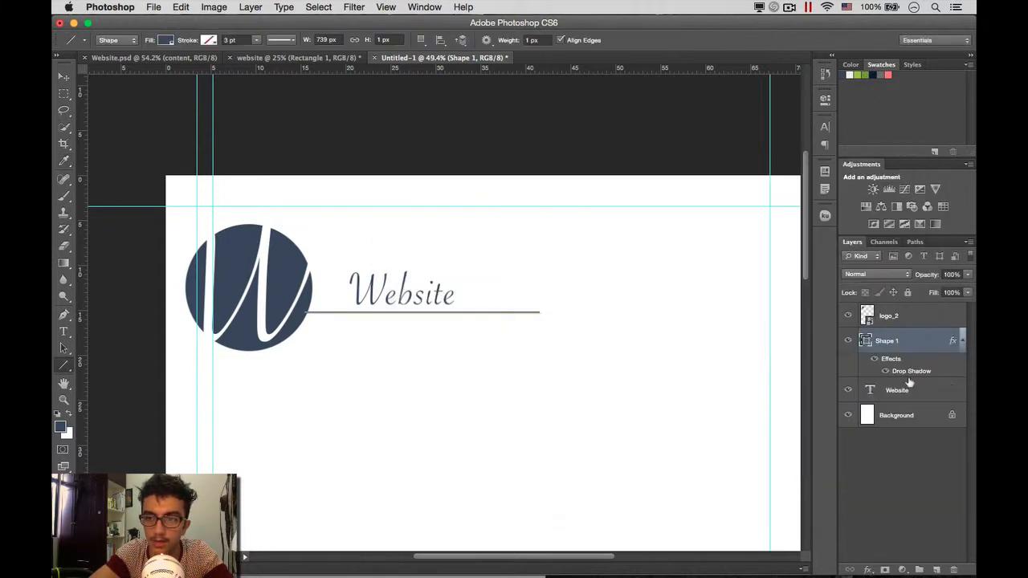
click(904, 440)
click(963, 340)
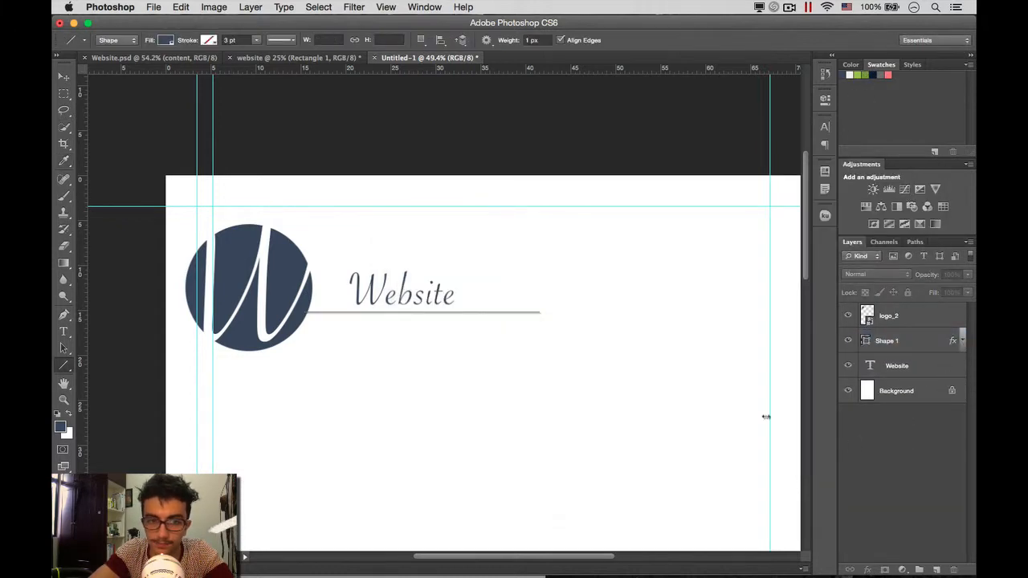
Step: Examine the header's logo, title and shadowed line close up and within the whole page
scroll(612, 389, down, 5)
scroll(613, 388, right, 5)
scroll(613, 389, left, 5)
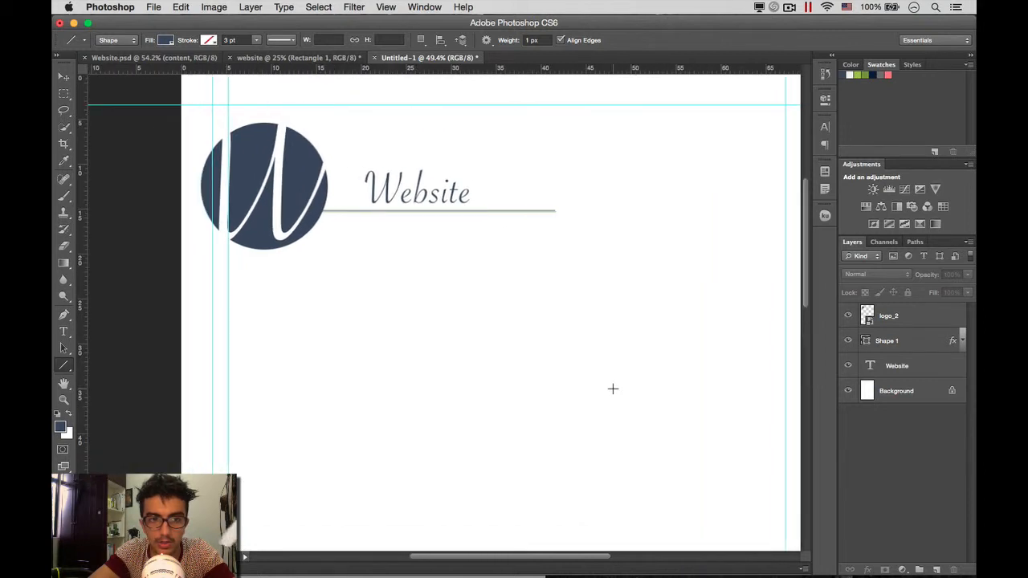
scroll(613, 388, up, 3)
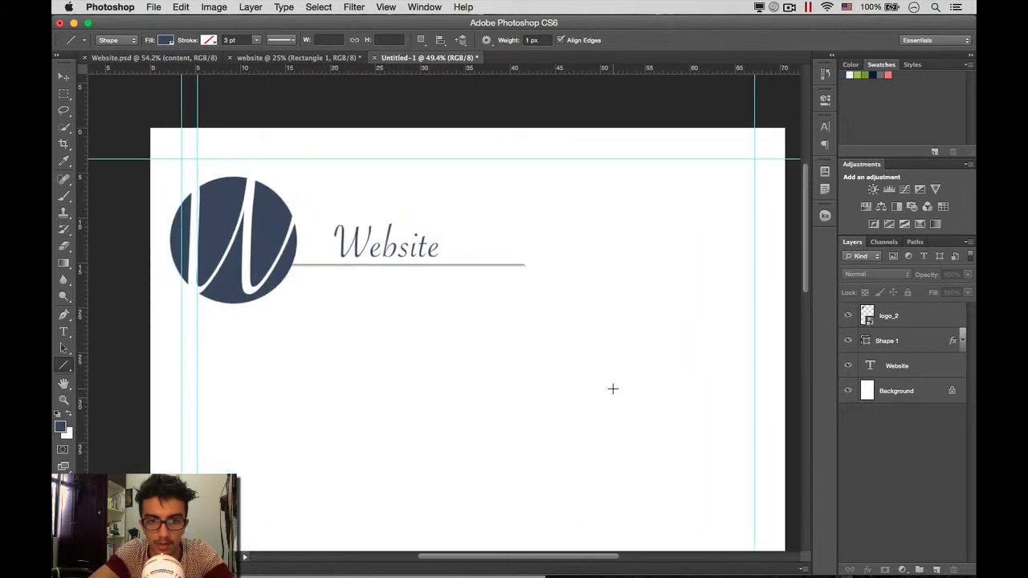
scroll(583, 371, down, 2)
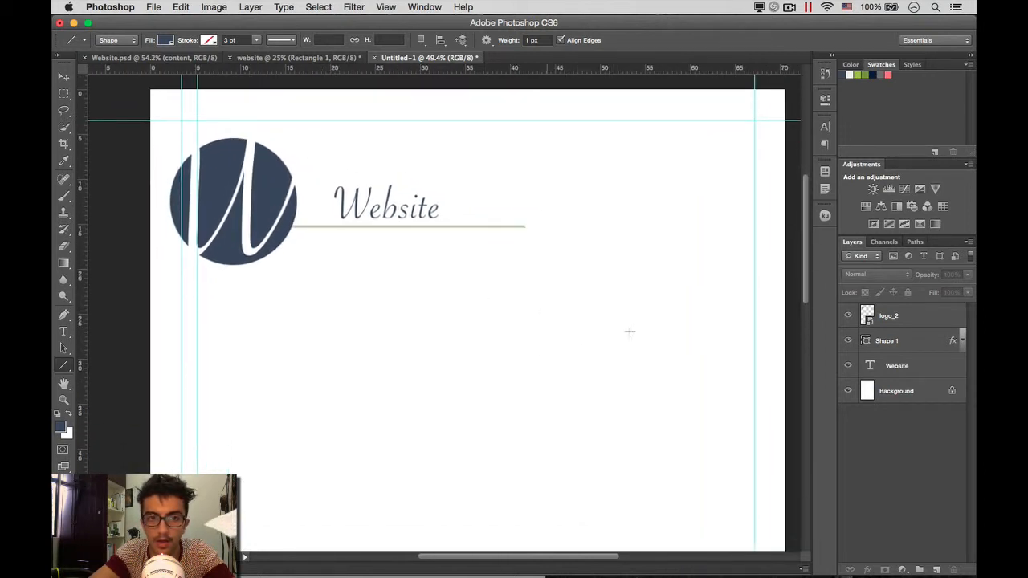
scroll(637, 332, down, 8)
scroll(637, 333, up, 5)
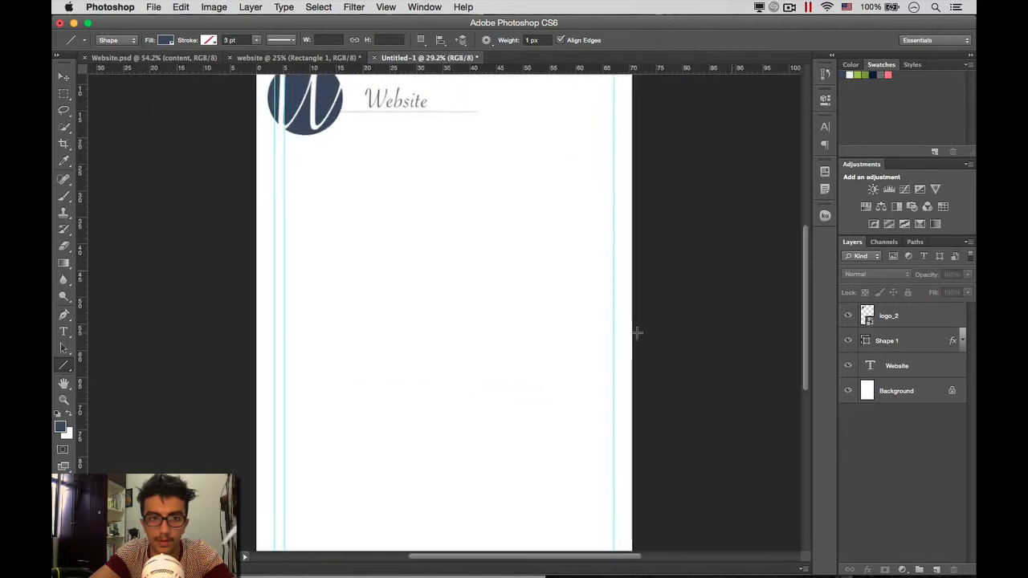
scroll(486, 251, up, 3)
scroll(445, 202, up, 3)
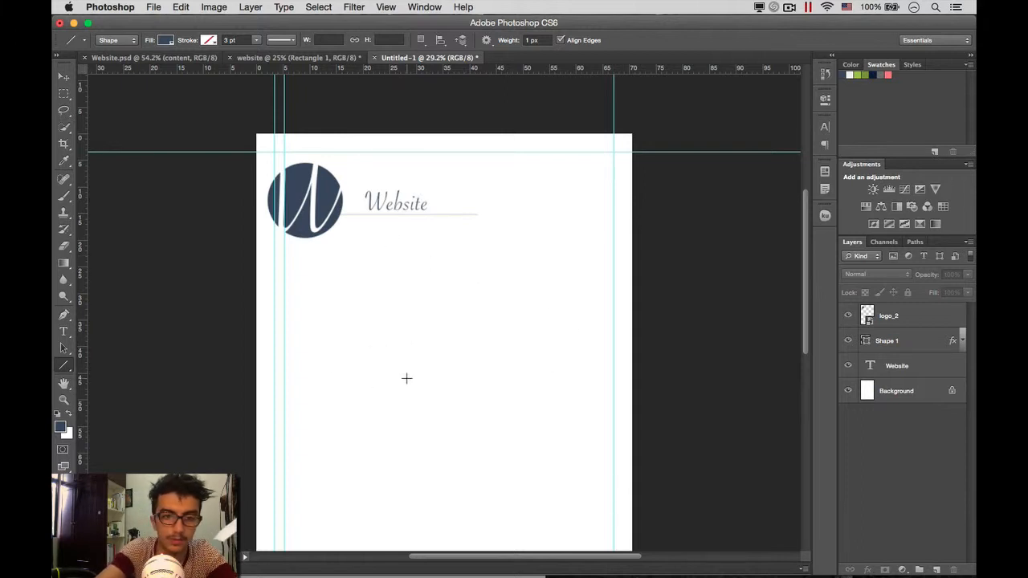
Step: Create a 50 by 100 px rectangle with the Rectangle tool and place it below the logo, between the page's two left vertical guides
key(shift+u)
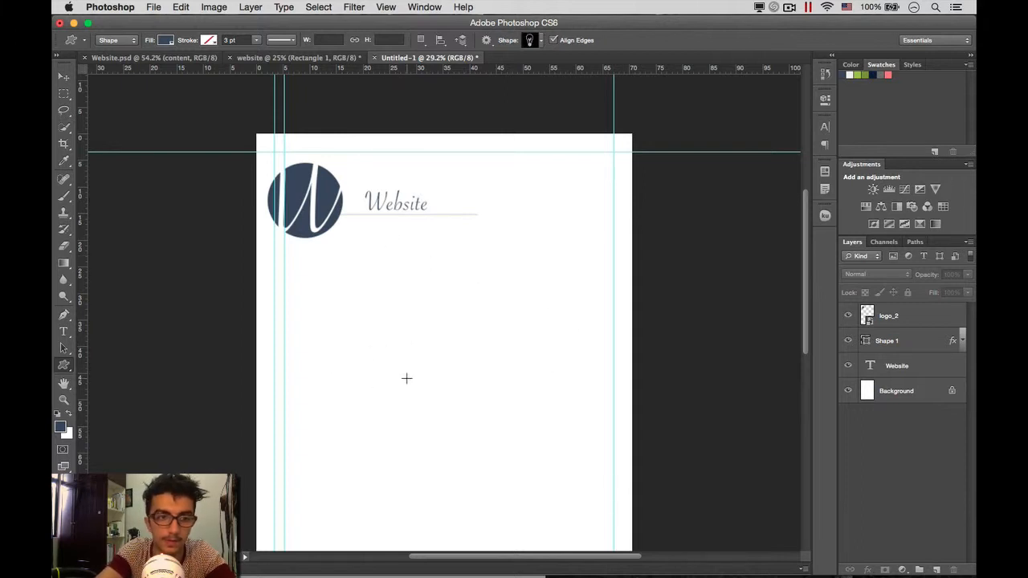
key(shift+u)
key(shift+u)
key(shift+u)
key(shift+u)
key(shift+u)
key(shift+u)
key(shift+u)
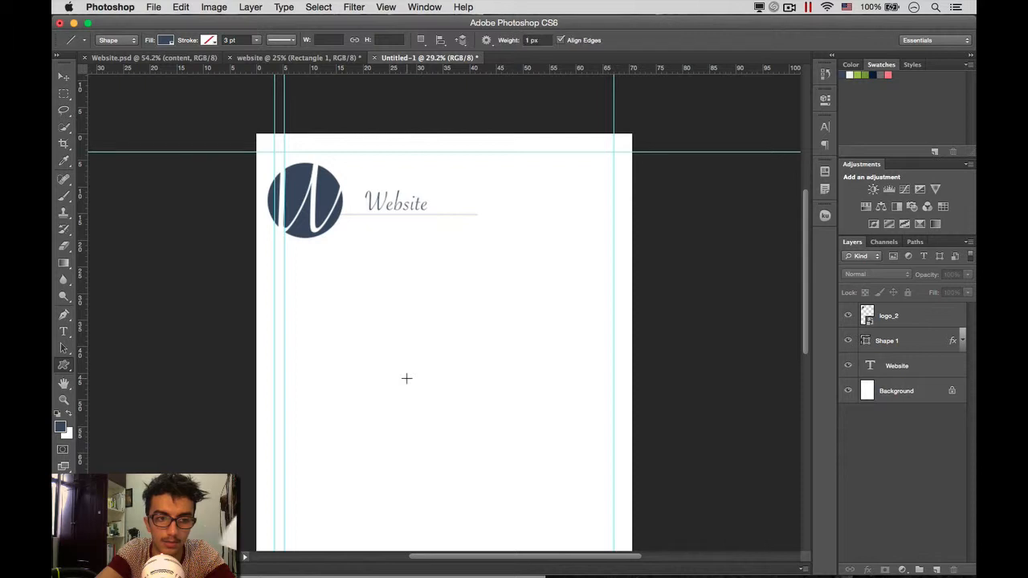
click(406, 378)
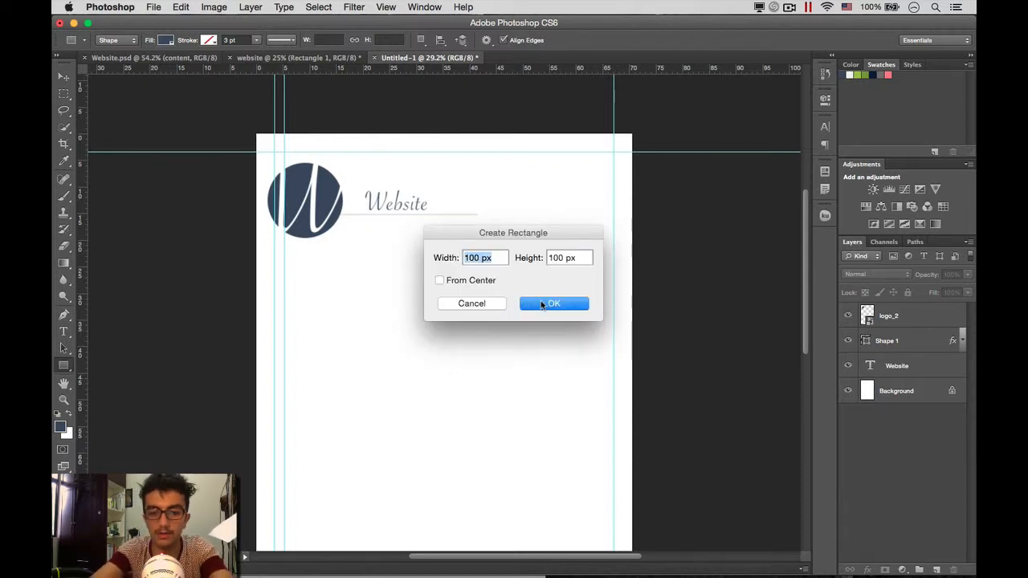
text(50)
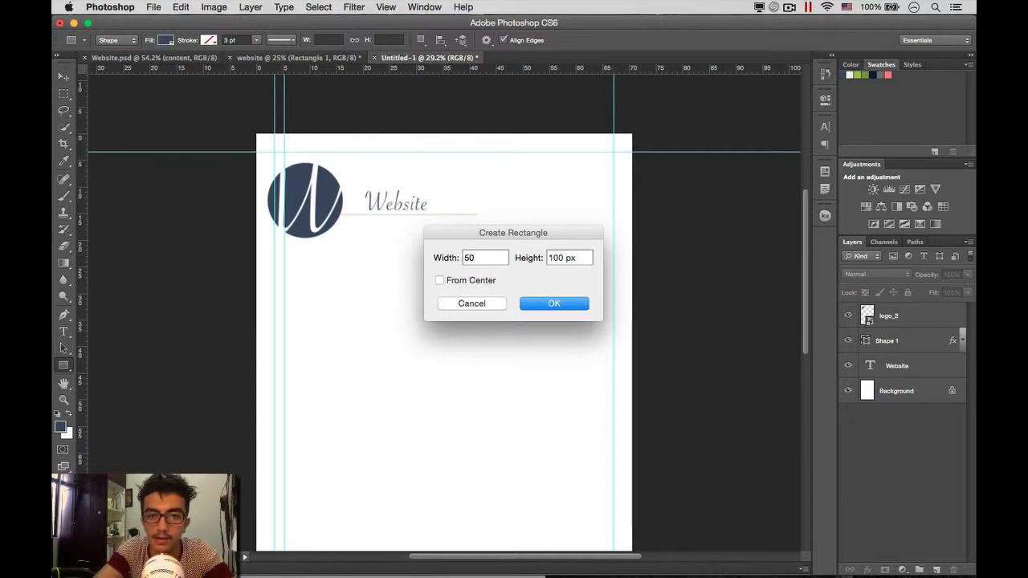
key(Return)
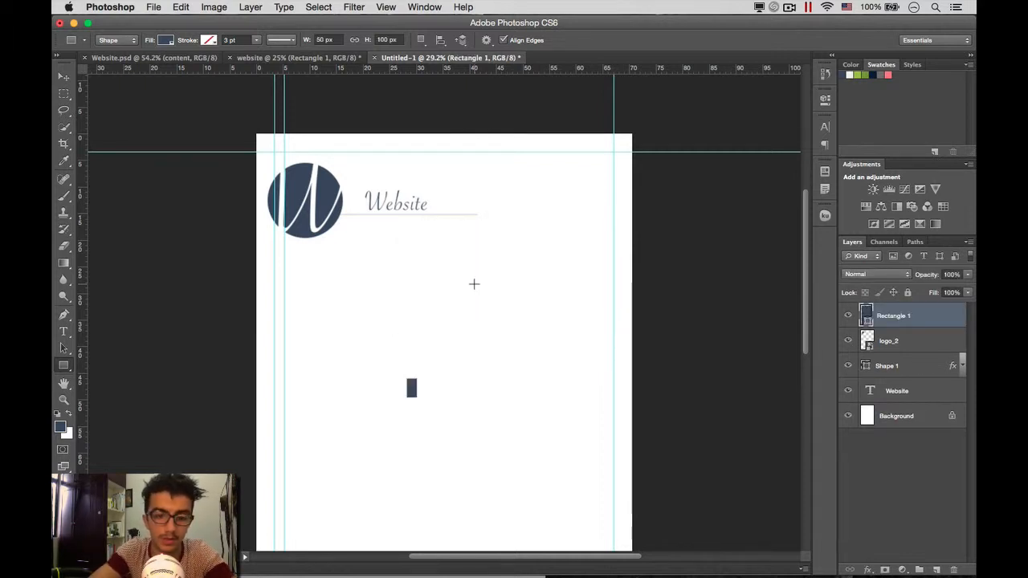
key(v)
drag(414, 389, 280, 316)
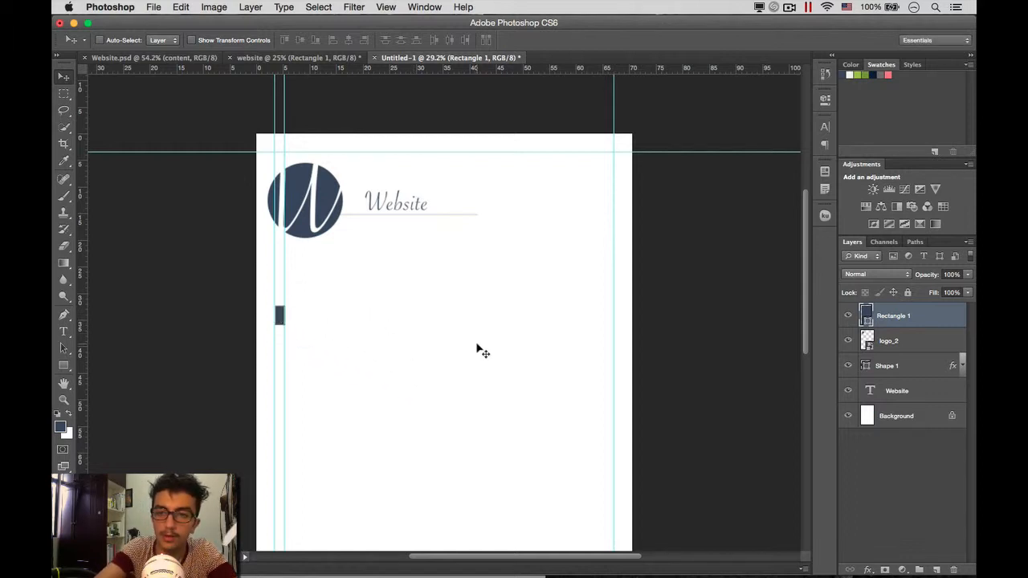
Step: Duplicate the small rectangle and stretch the copy to 425 px wide, starting at the inner guide flush against the original's right edge
key(super+j)
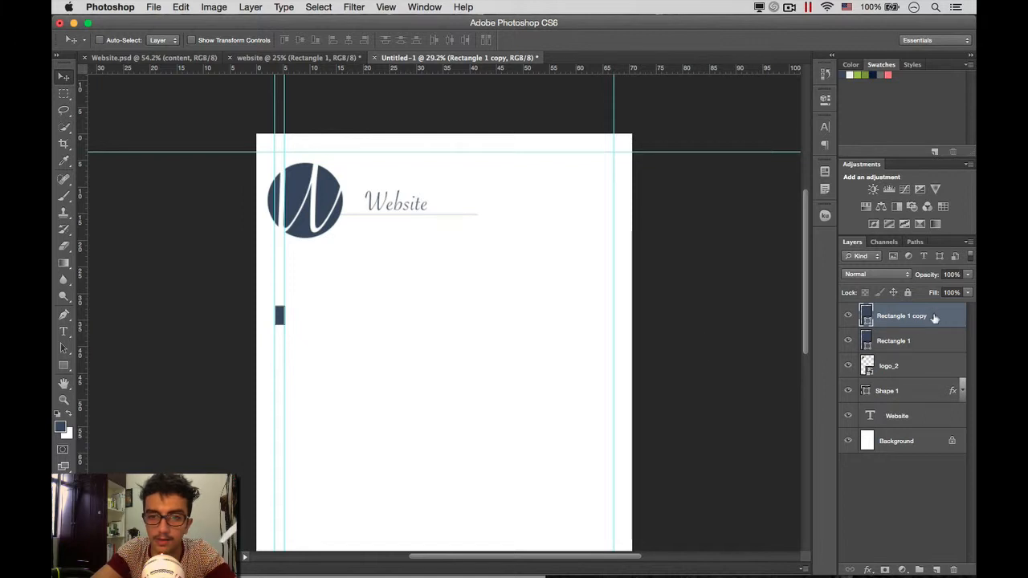
drag(282, 319, 365, 316)
key(super+t)
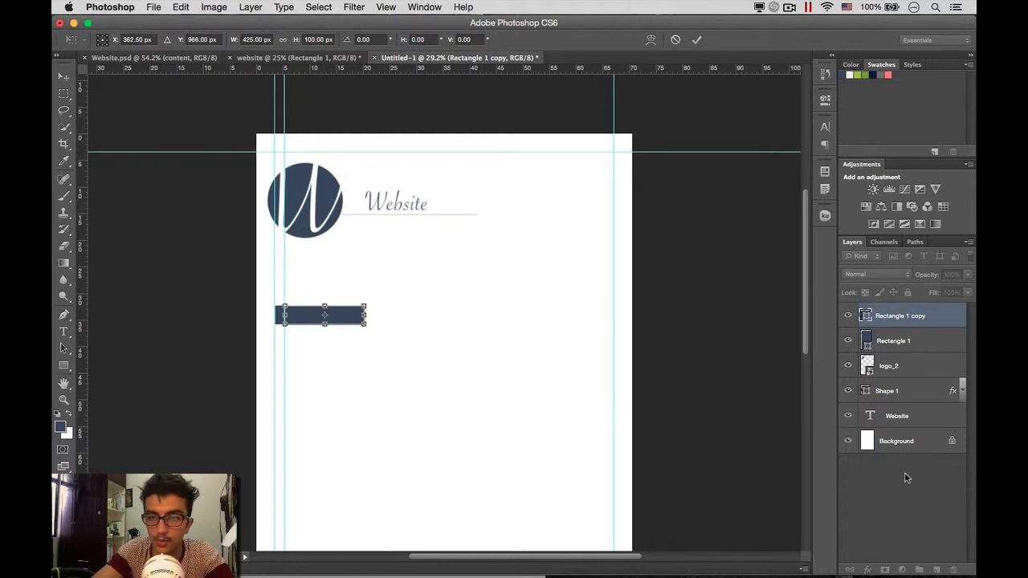
key(Return)
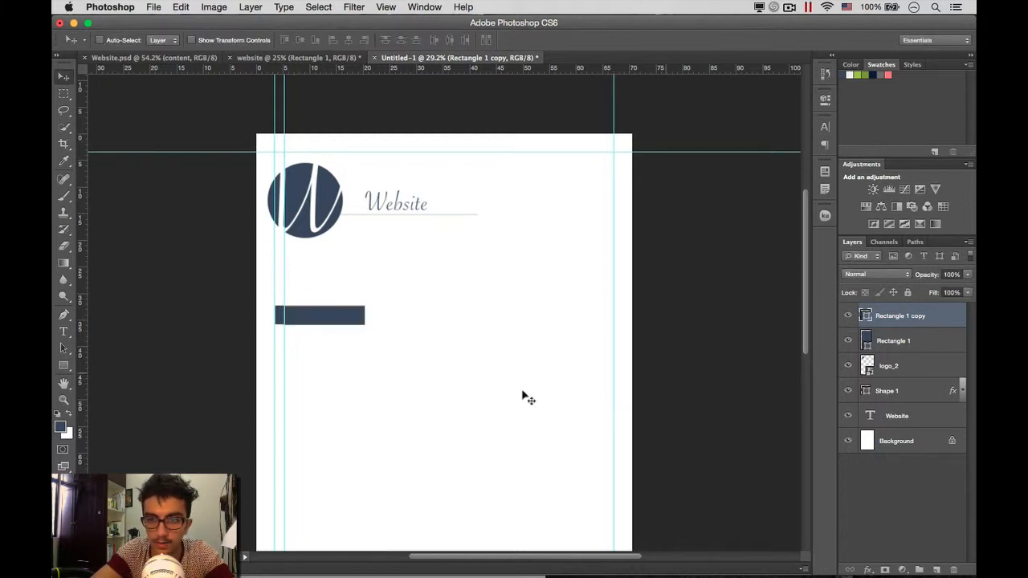
Step: Nudge the wide rectangle up about 16 px so it is offset from the small one
key(Up)
key(Up)
key(Up)
key(Up)
key(Up)
key(Up)
key(Up)
key(Up)
key(Up)
key(Up)
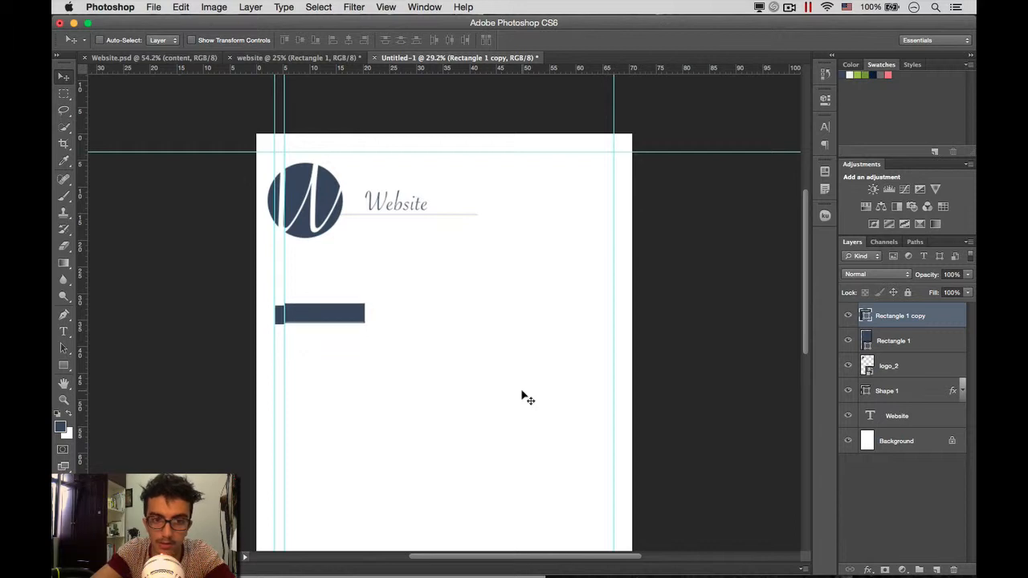
key(Up)
key(Up)
key(Up)
key(Up)
key(Up)
key(Up)
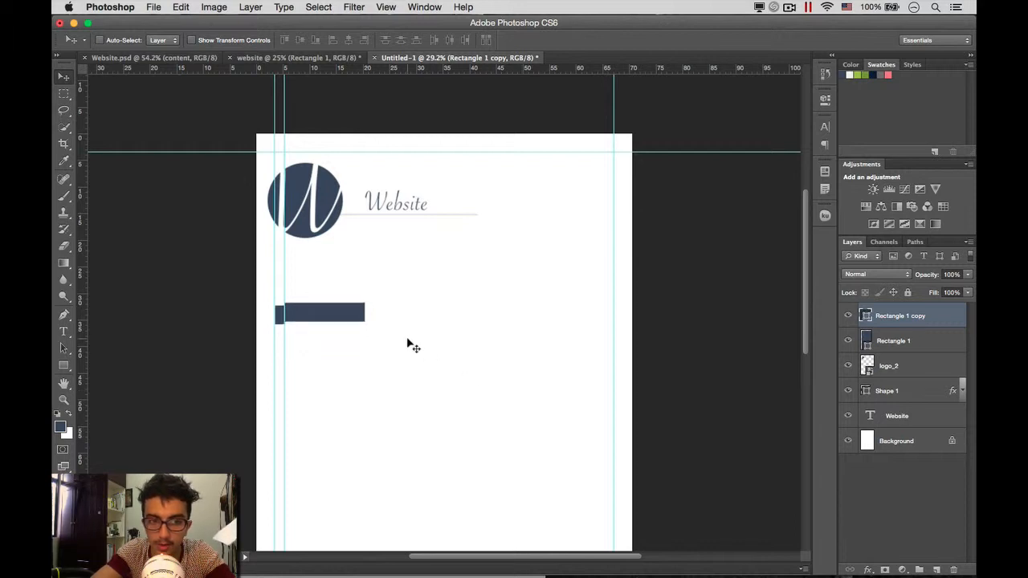
Step: Add an inner shadow to the small rectangle with Use Global Light off, angle 0°, distance 17 px and size 18 px
scroll(415, 324, up, 5)
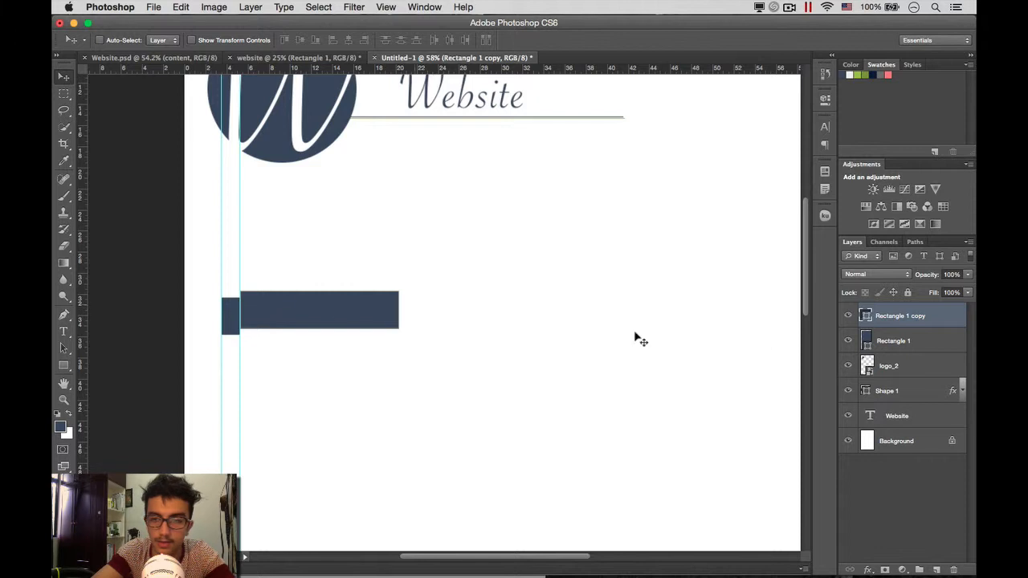
click(941, 350)
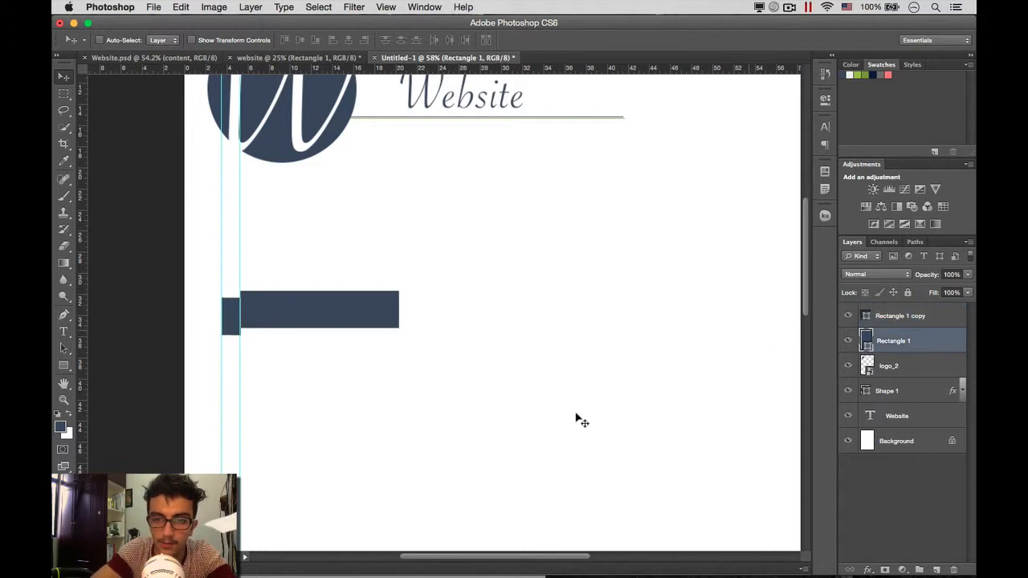
click(939, 315)
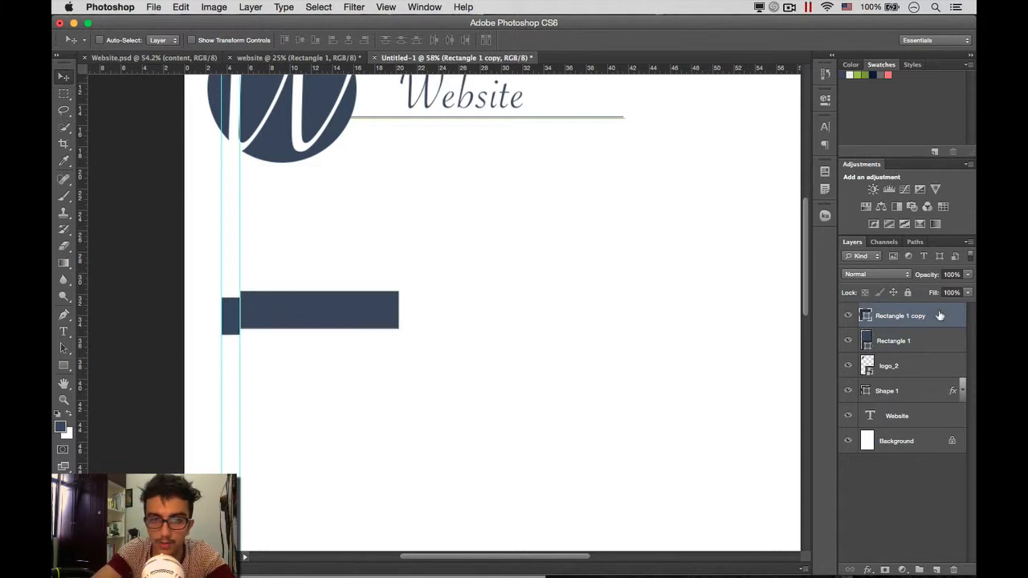
click(935, 346)
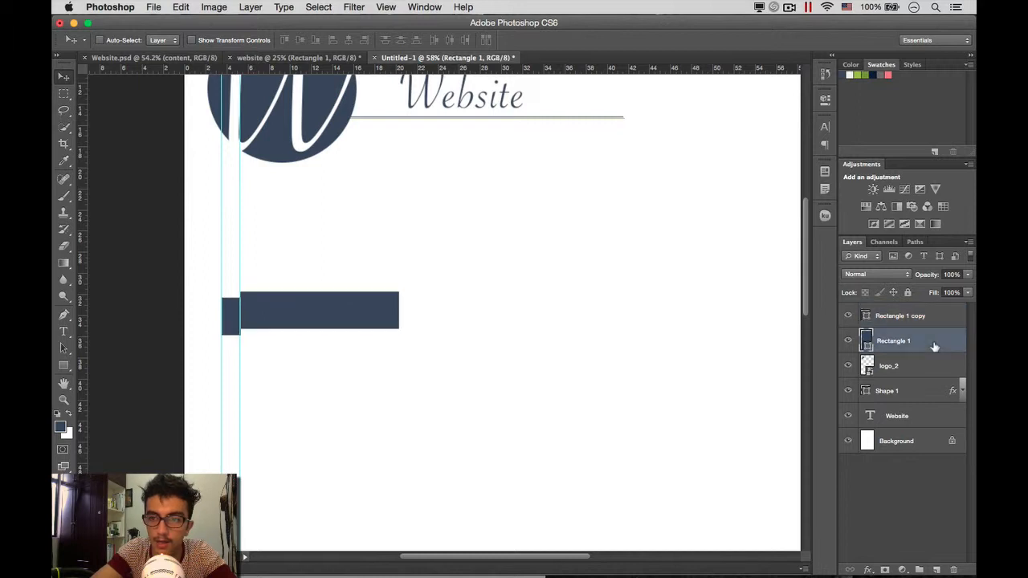
double_click(927, 346)
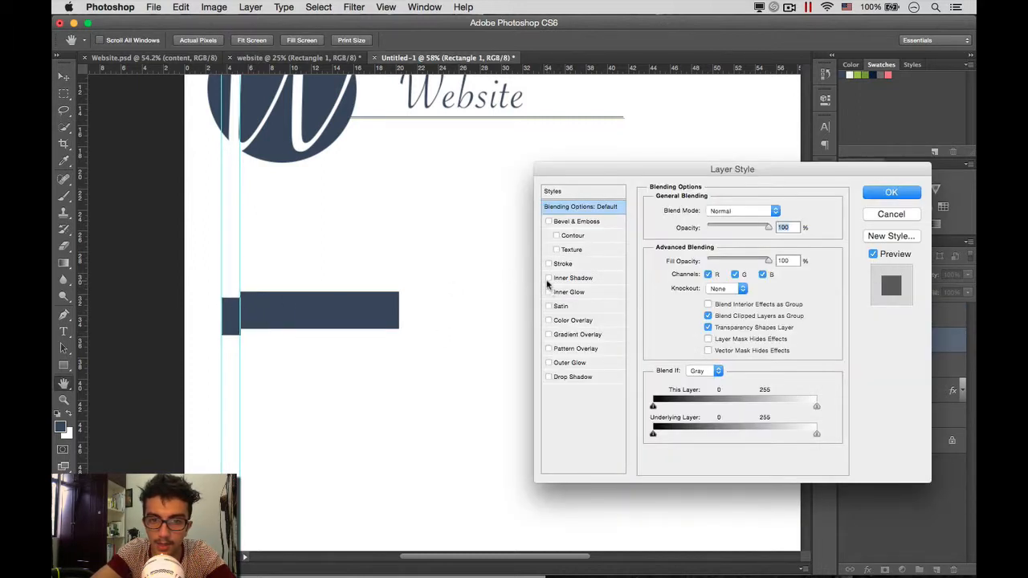
click(548, 278)
click(582, 278)
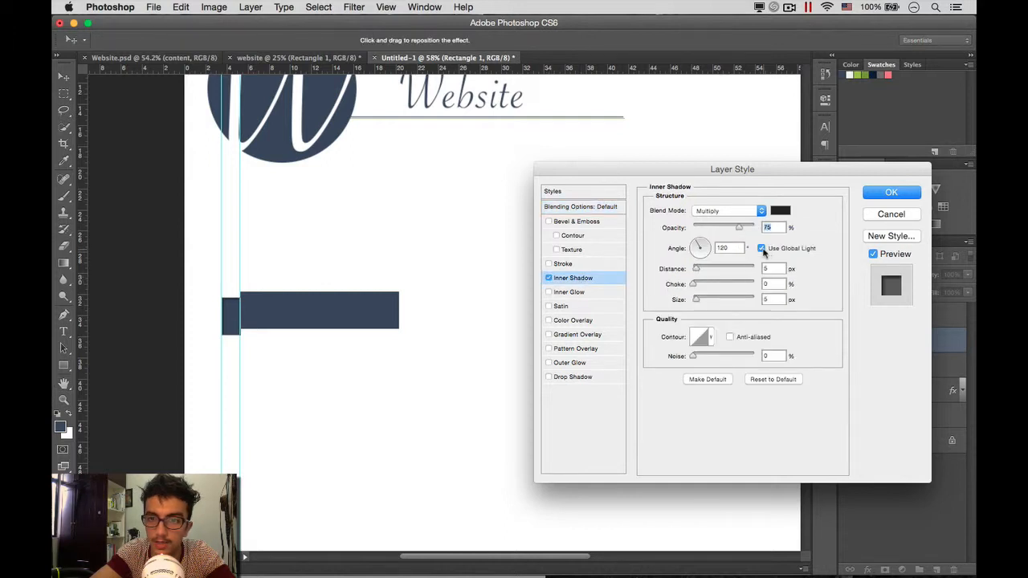
drag(700, 248, 704, 271)
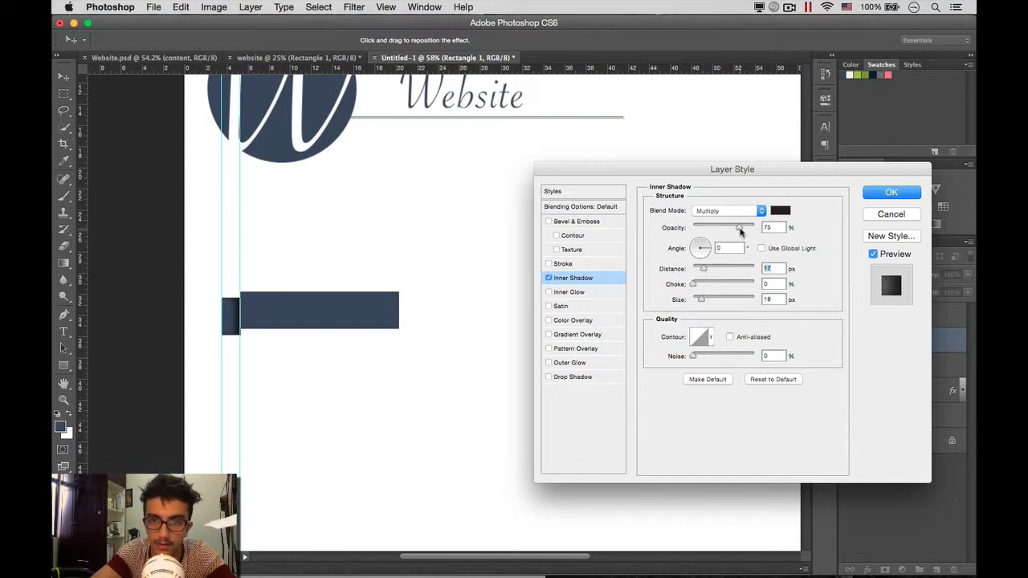
Step: Set the small rectangle's inner shadow opacity to 50% and hide the guides
drag(739, 228, 724, 232)
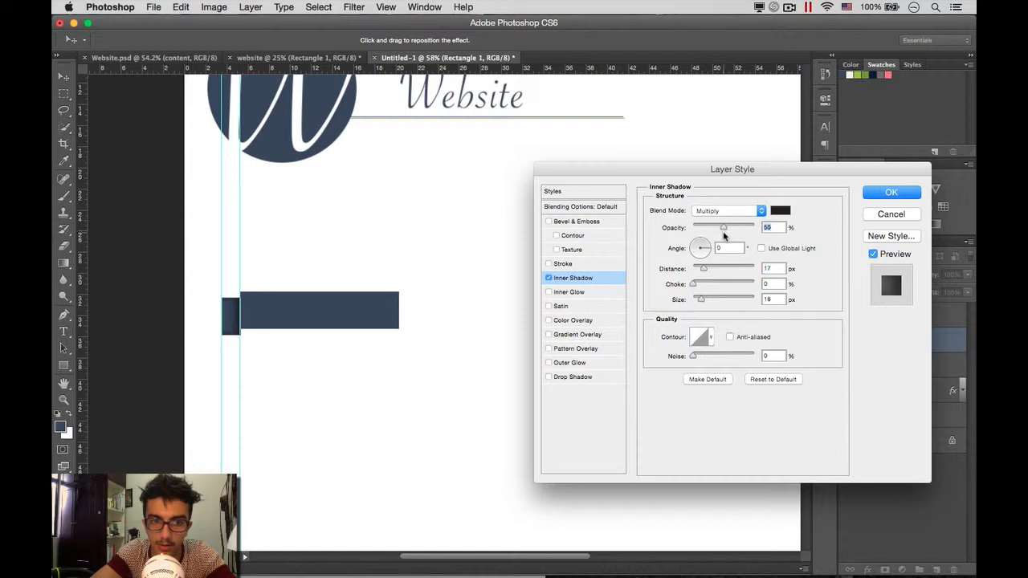
click(888, 195)
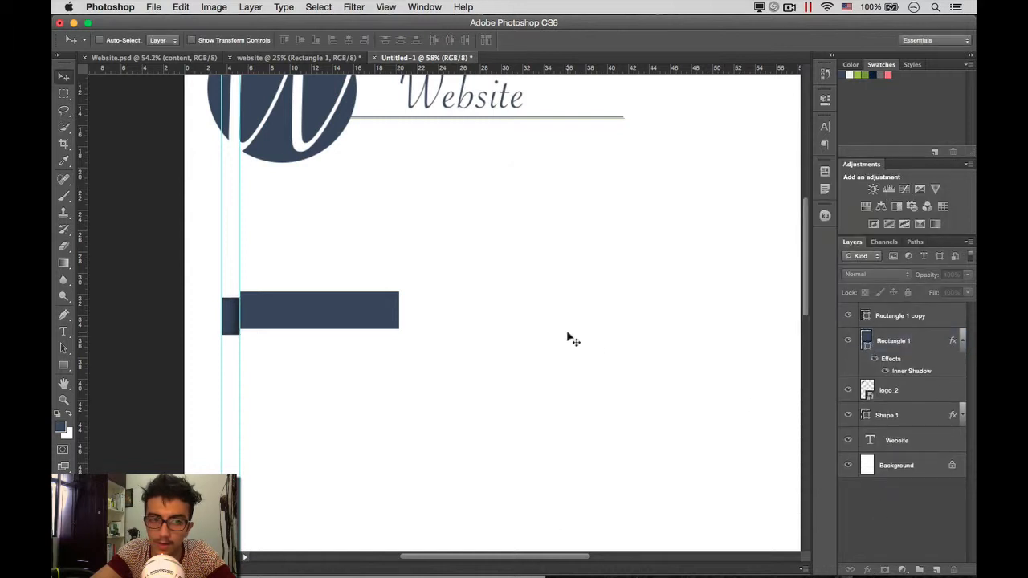
key(super+semicolon)
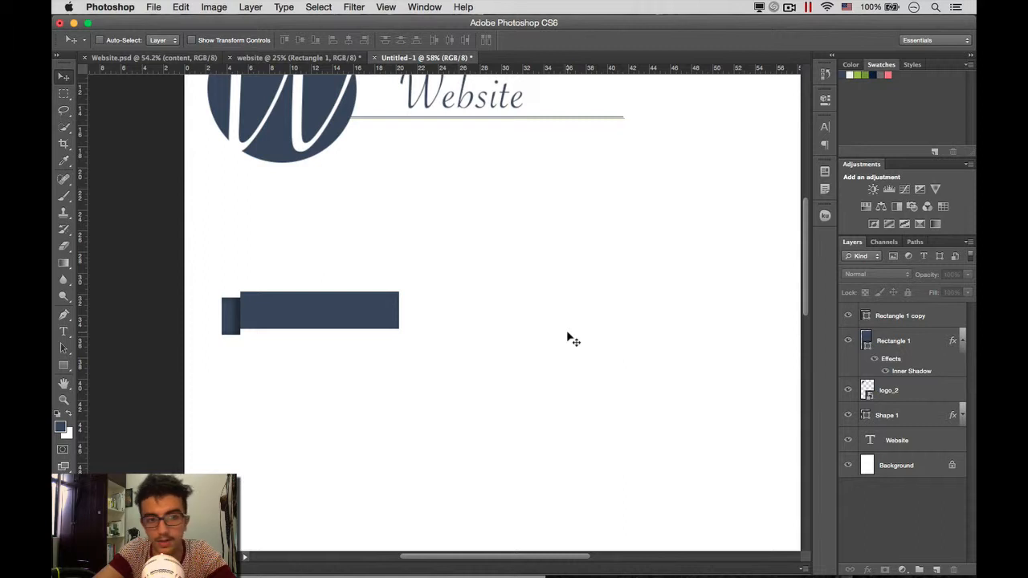
Step: Collapse the effects listing of the small ribbon rectangle's layer in the layer stack
scroll(524, 311, down, 5)
scroll(524, 312, up, 2)
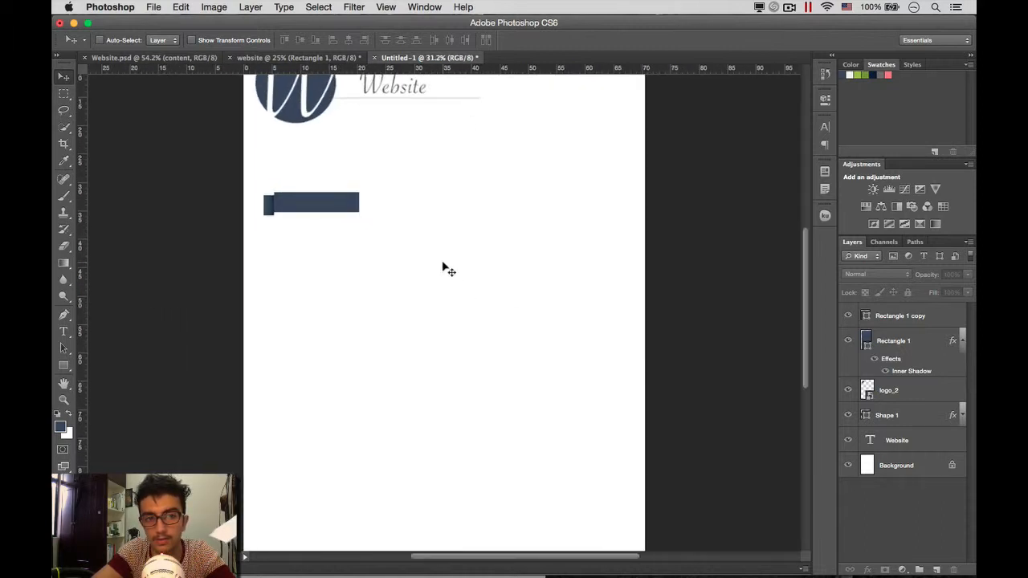
scroll(443, 267, up, 3)
scroll(447, 268, up, 1)
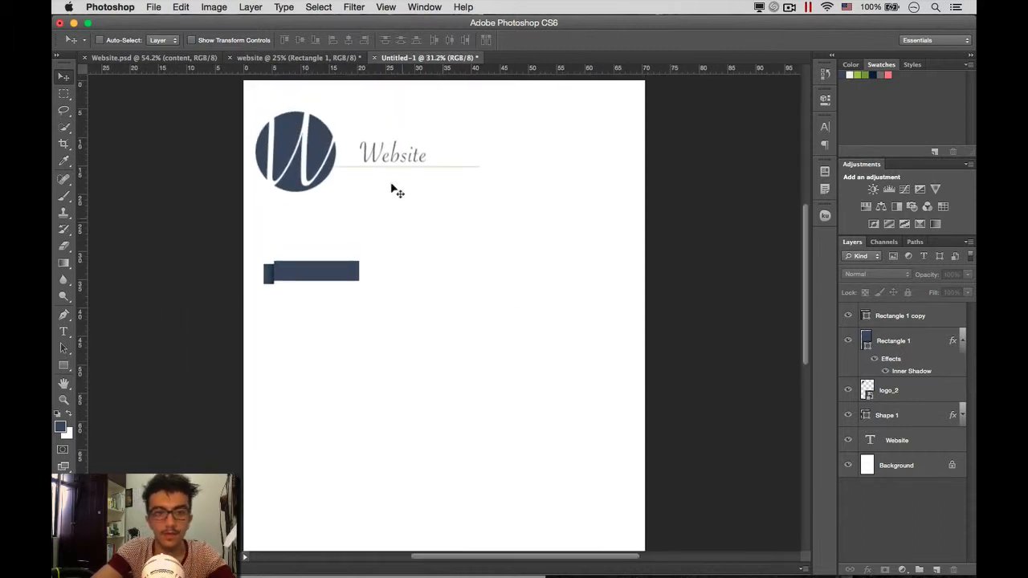
scroll(495, 246, down, 2)
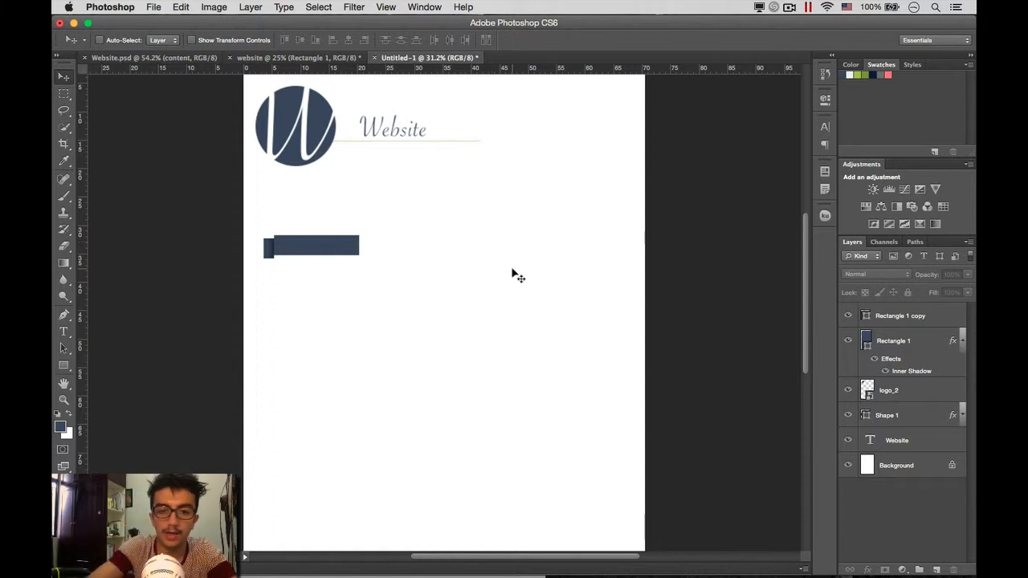
click(963, 341)
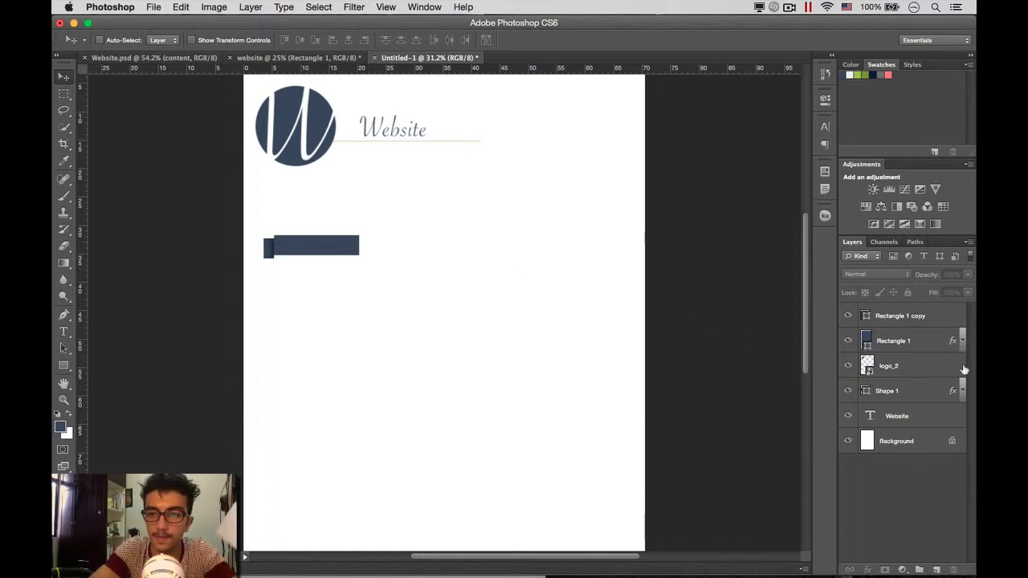
click(963, 389)
click(964, 390)
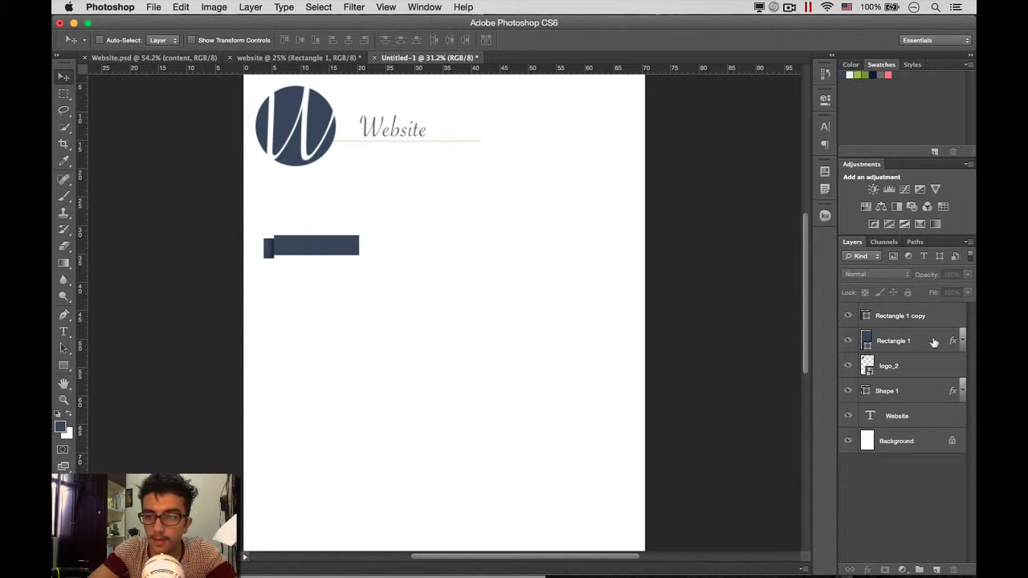
Step: Add the white text "quick links" in Savoye LET at 60 pt on the blank canvas area
scroll(477, 298, up, 2)
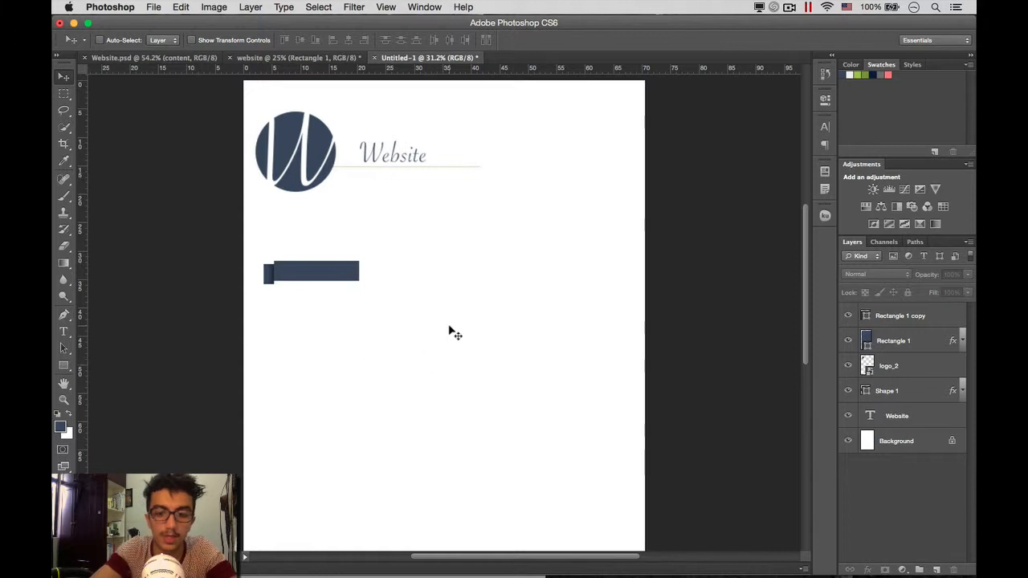
key(y)
key(t)
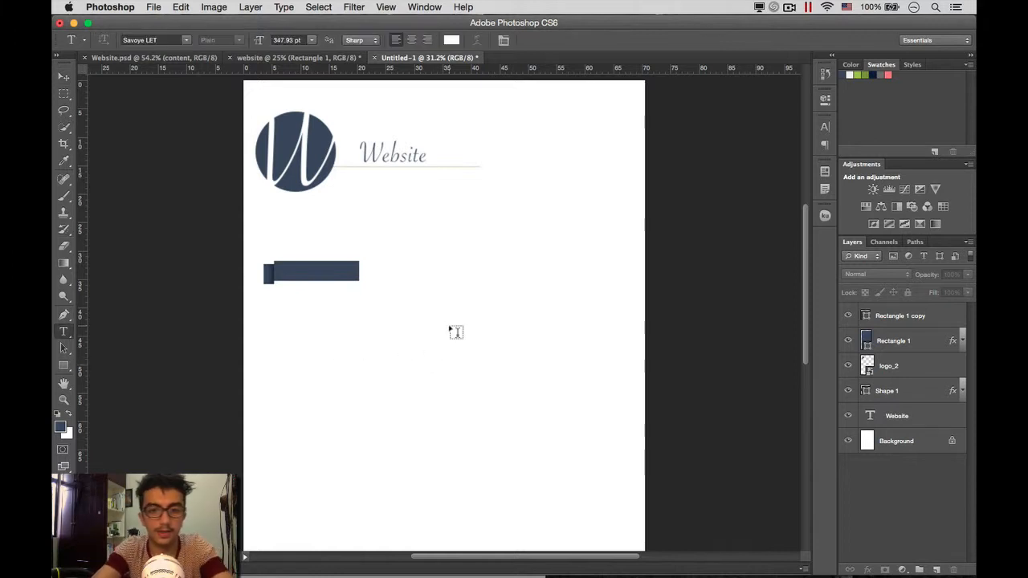
click(449, 326)
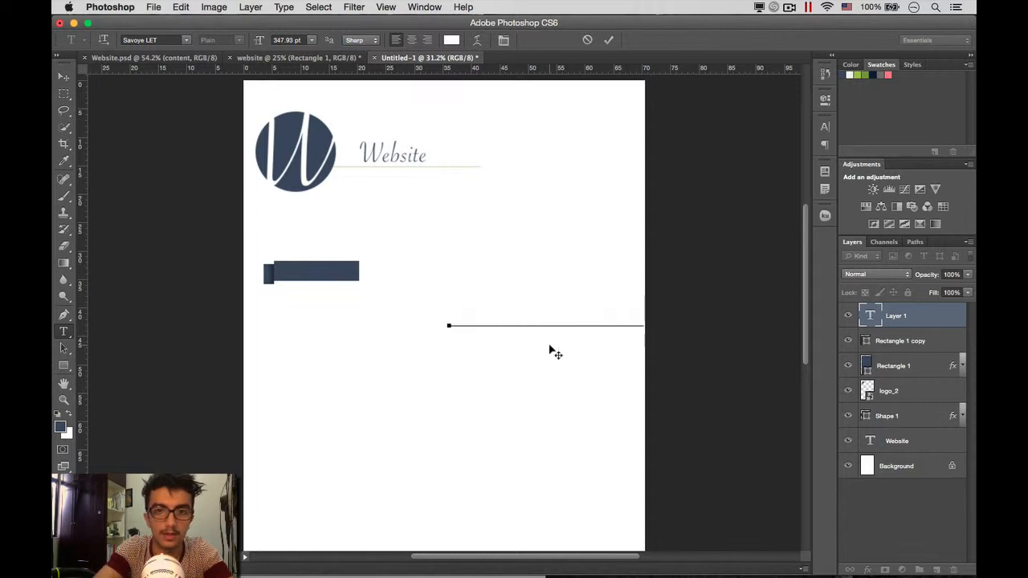
key(super+a)
click(453, 41)
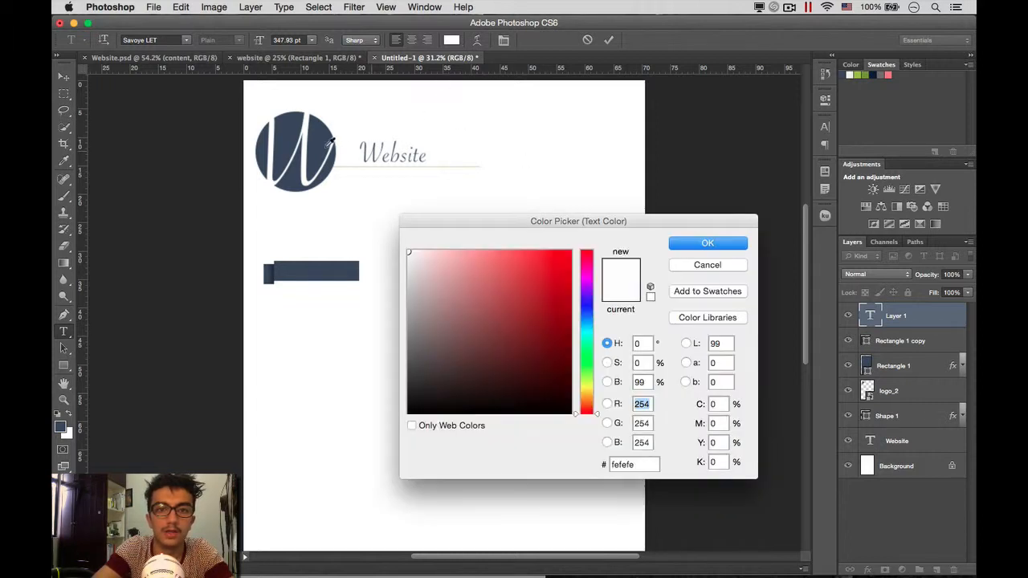
click(718, 266)
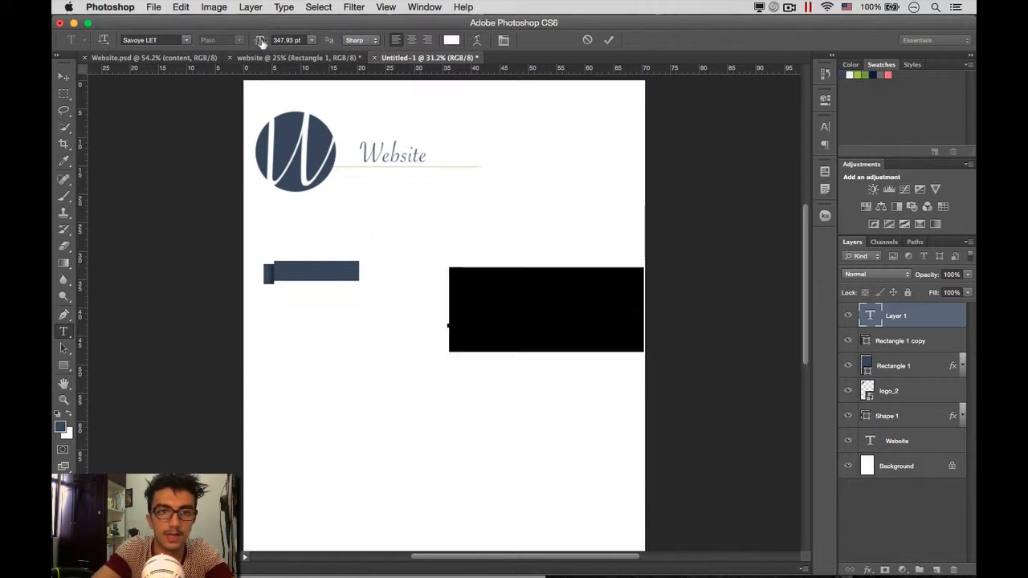
mouse_move(261, 42)
mouse_down()
mouse_move(126, 85)
mouse_move(259, 57)
mouse_move(250, 44)
mouse_up()
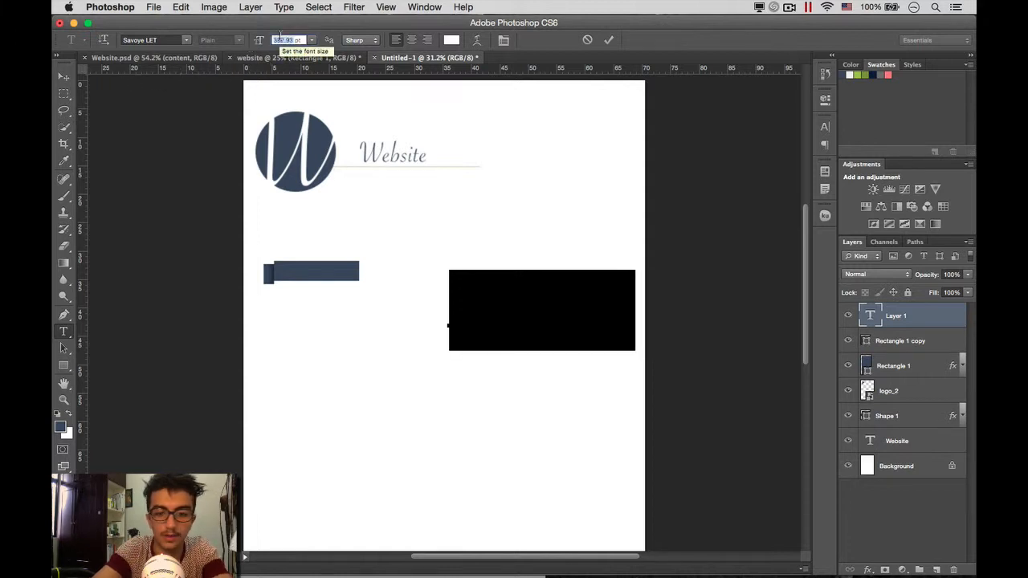
text(60)
key(Return)
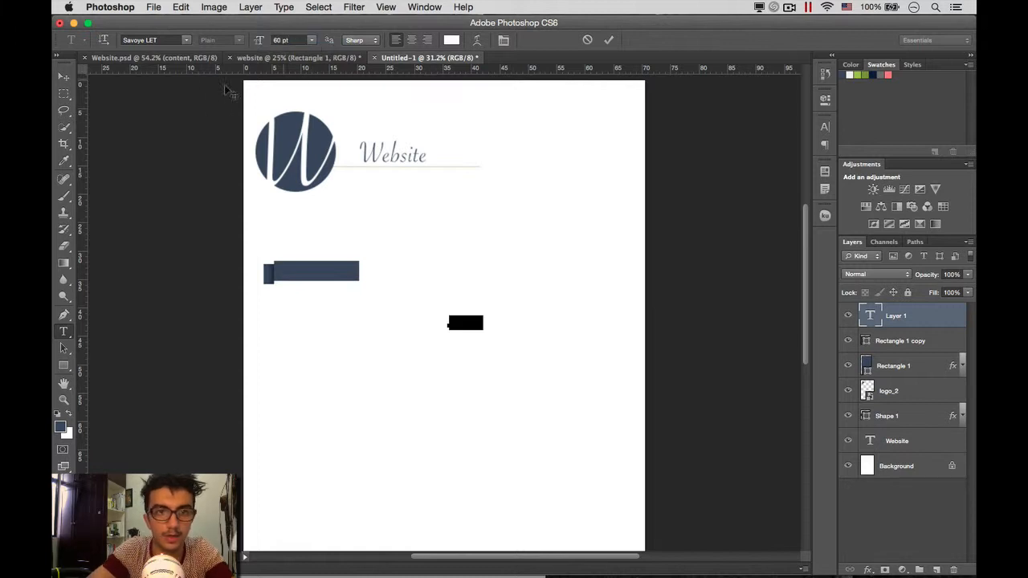
Step: Move the "quick links" text onto the wide ribbon rectangle and nudge it right and down towards the rectangle's middle
click(61, 75)
drag(424, 319, 264, 263)
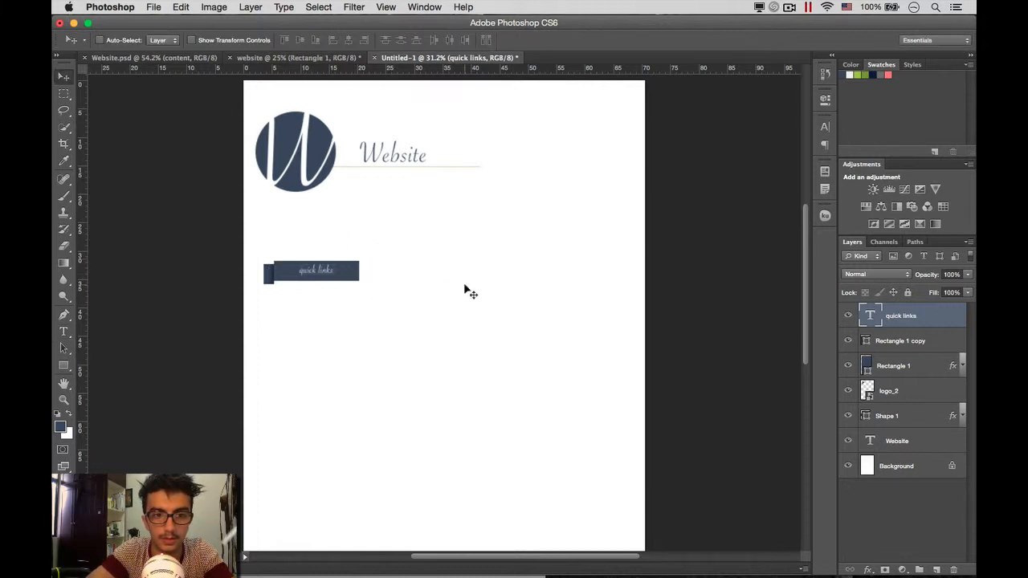
key(Right)
key(Right)
key(Right)
key(Right)
key(Right)
key(Down)
key(Down)
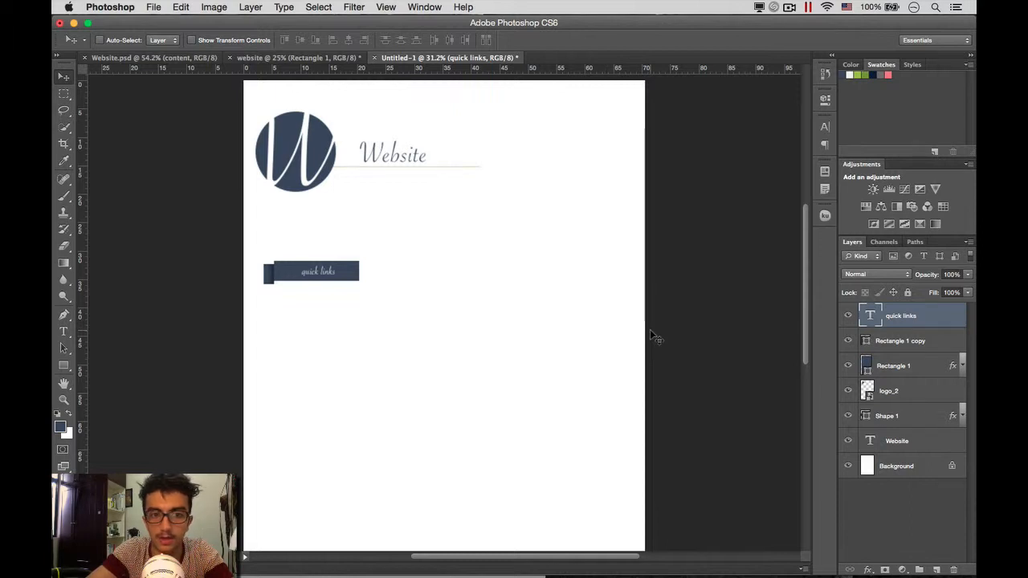
Step: Open the ribbon label for editing and replace its first letter with a capital Q
double_click(872, 317)
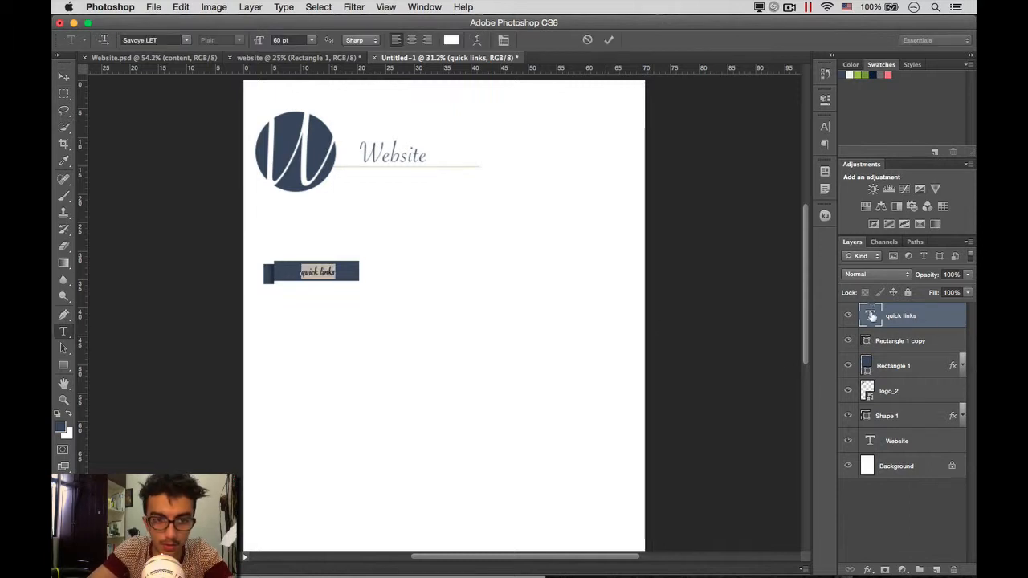
double_click(872, 316)
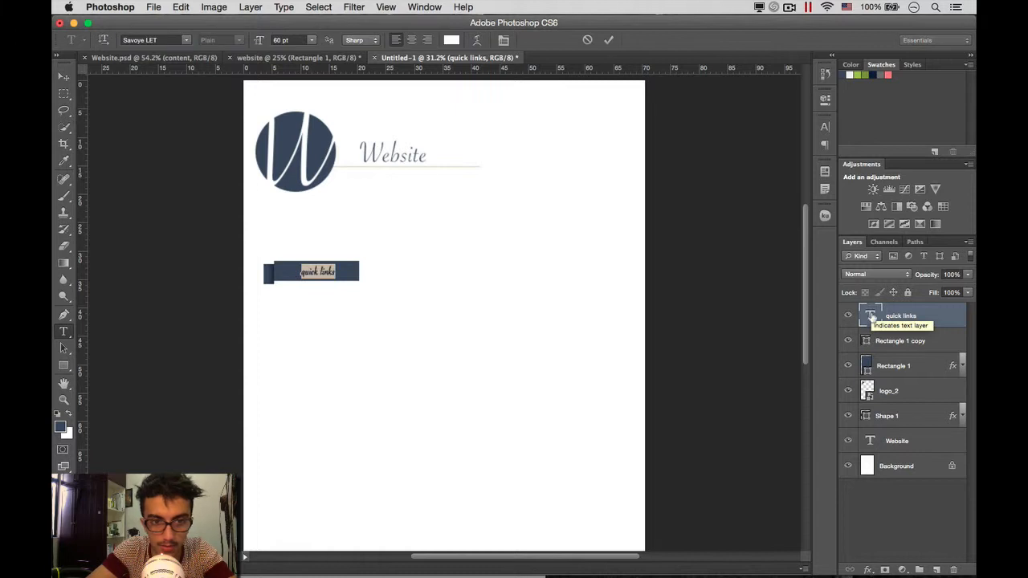
scroll(312, 213, up, 6)
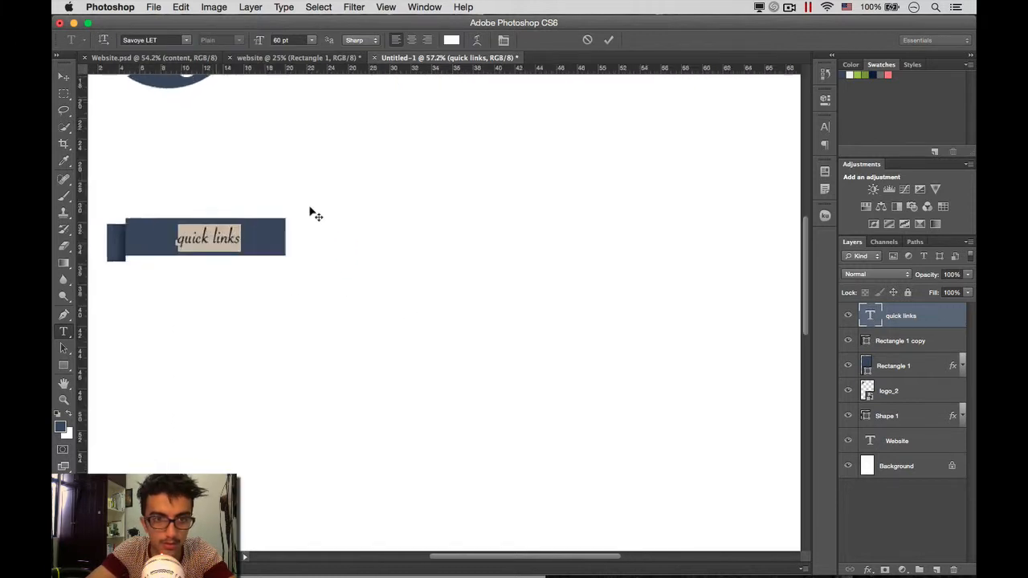
scroll(96, 242, left, 5)
click(265, 252)
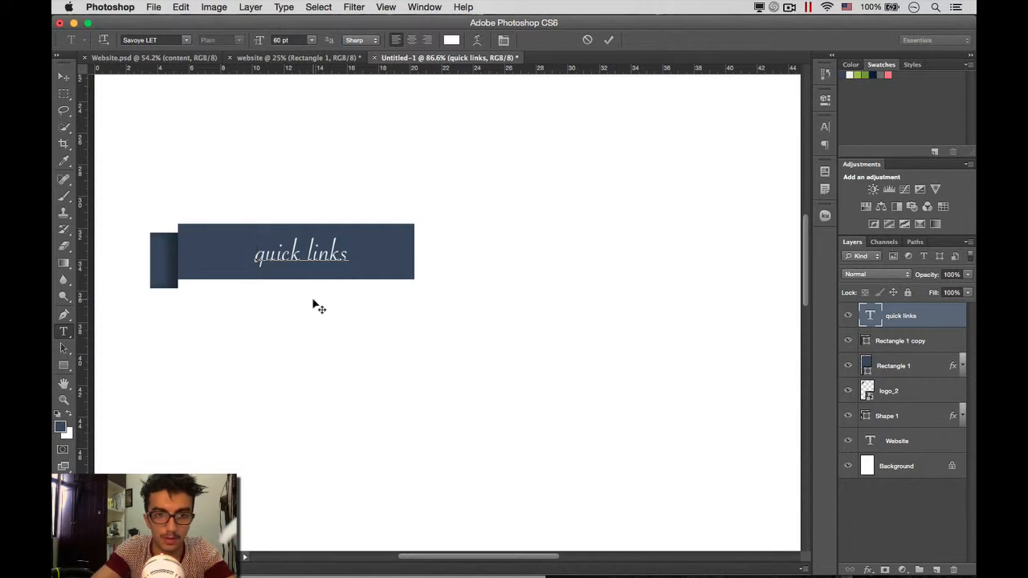
click(266, 254)
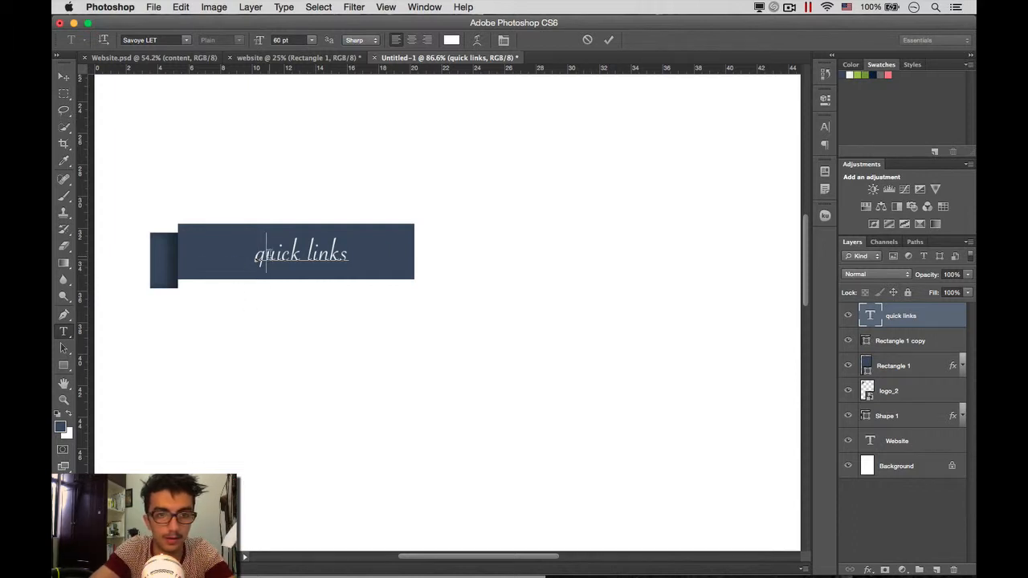
key(BackSpace)
text(Q)
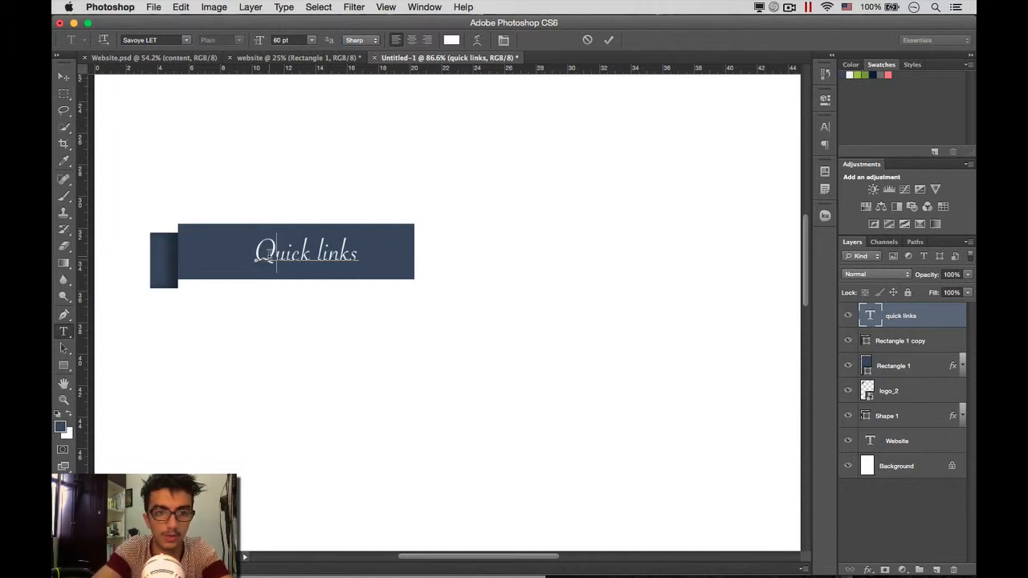
Step: Retype the word "Quick" and capitalise the second word so the label reads "Quick Links"
double_click(290, 254)
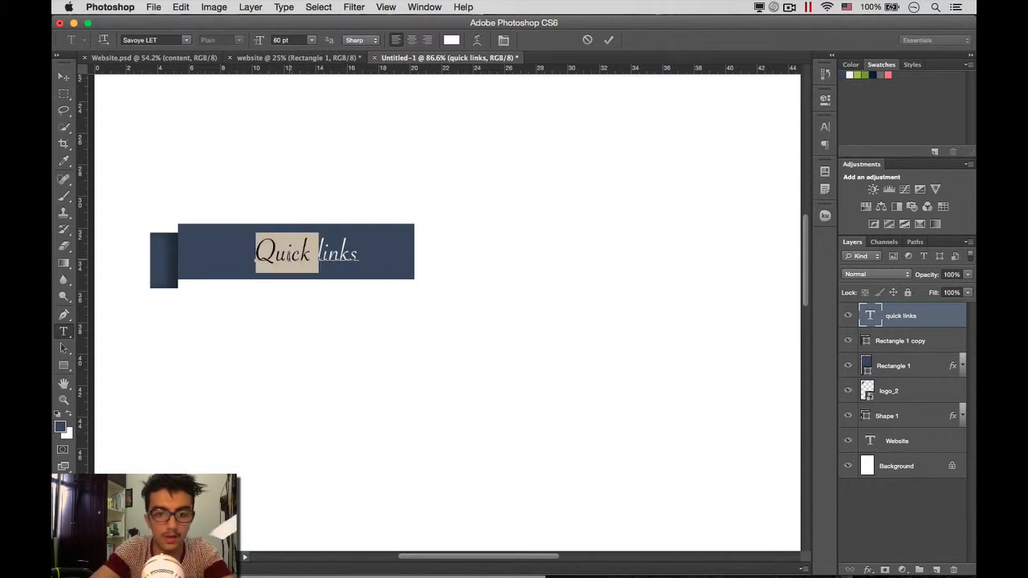
click(276, 254)
key(Delete)
key(Delete)
key(Delete)
key(Delete)
key(Delete)
key(BackSpace)
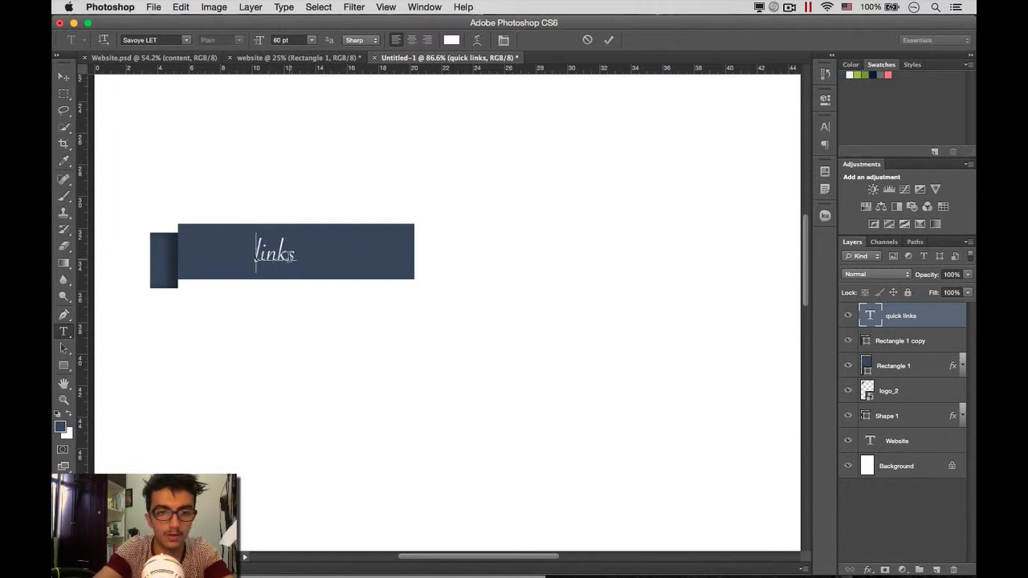
text(Quick)
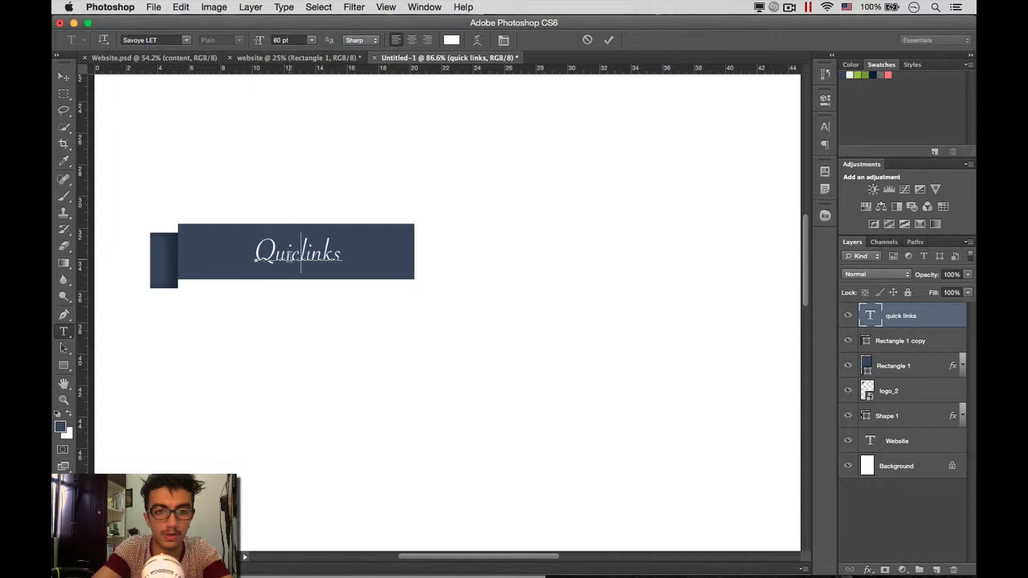
key(BackSpace)
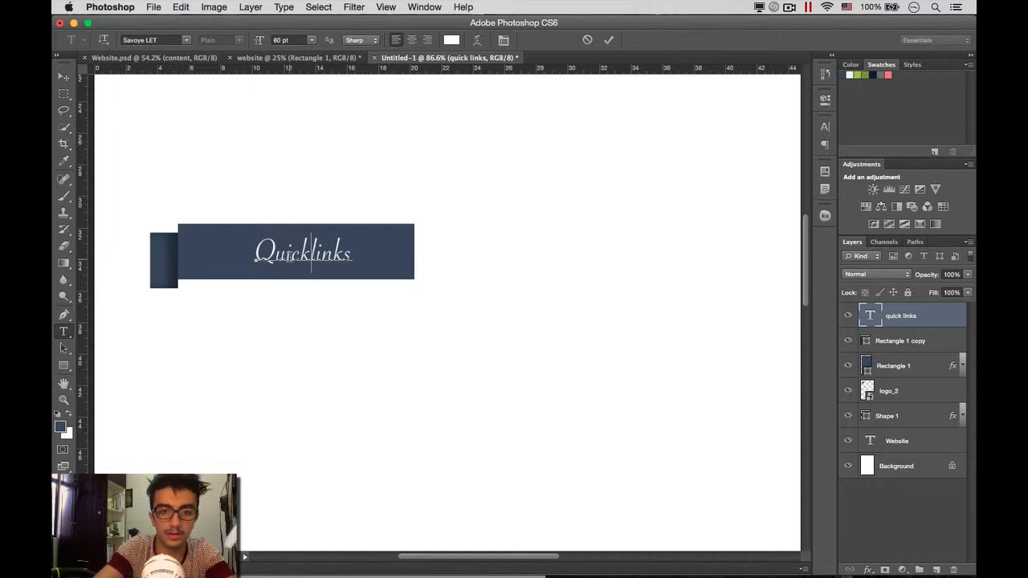
text(L)
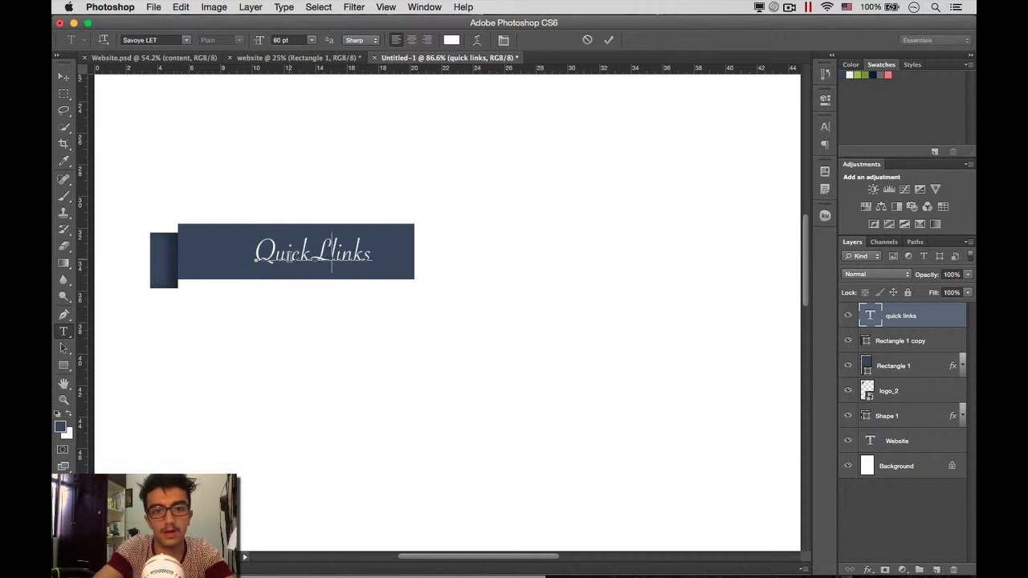
key(Right)
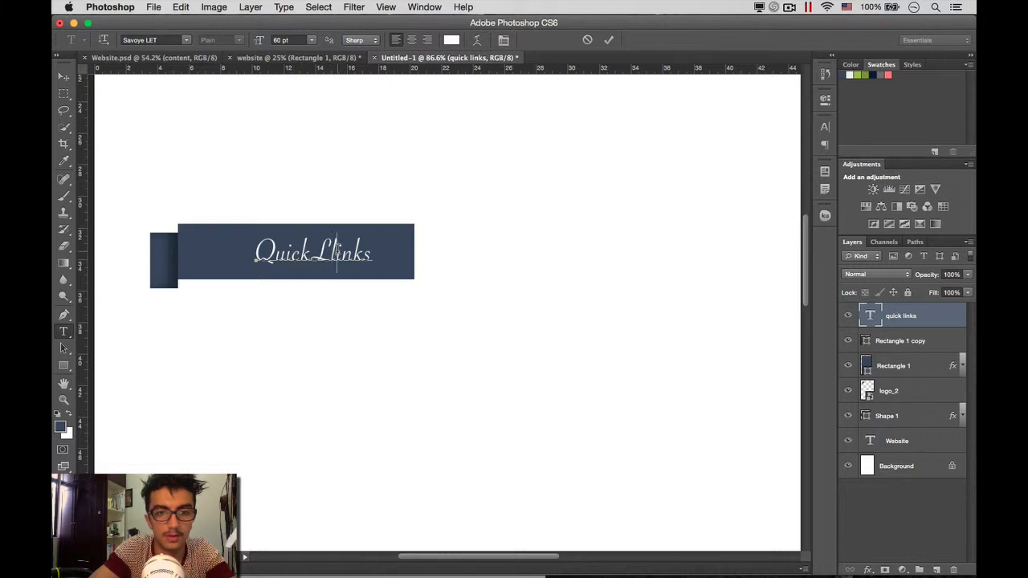
key(BackSpace)
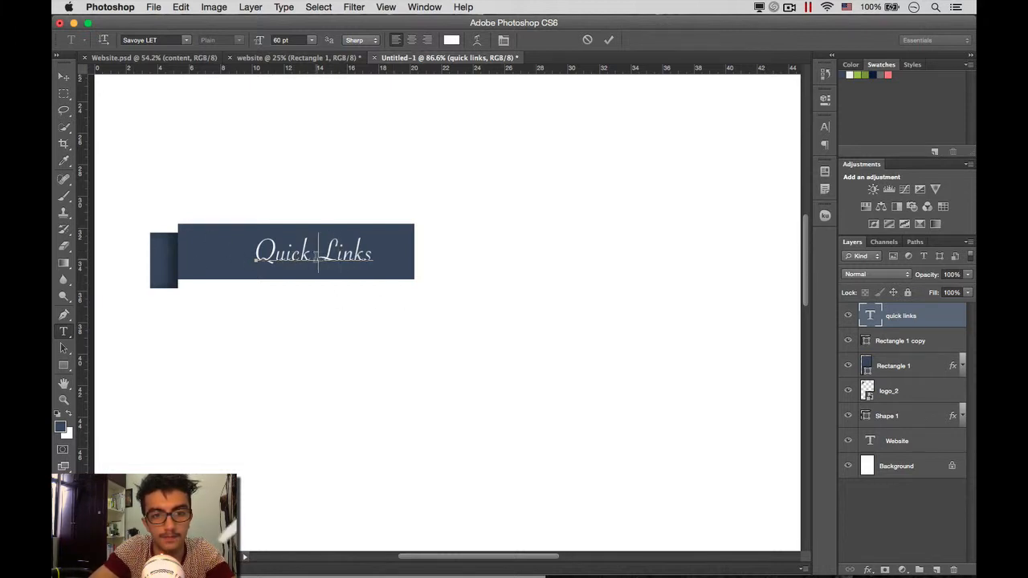
Step: Commit the label text and shift it slightly left to centre it on the wide rectangle
click(63, 77)
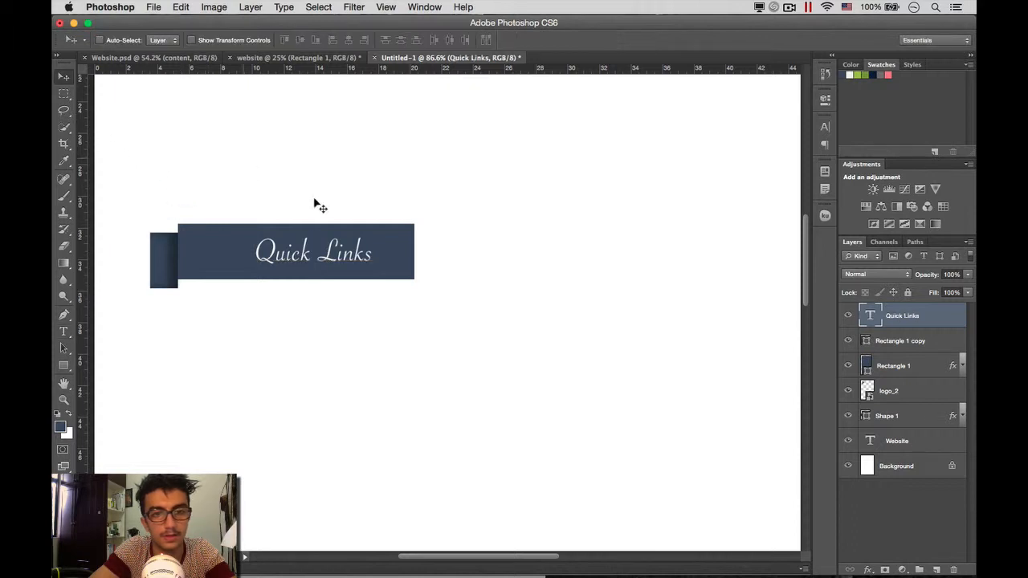
drag(318, 258, 307, 255)
key(super+minus)
scroll(474, 184, down, 1)
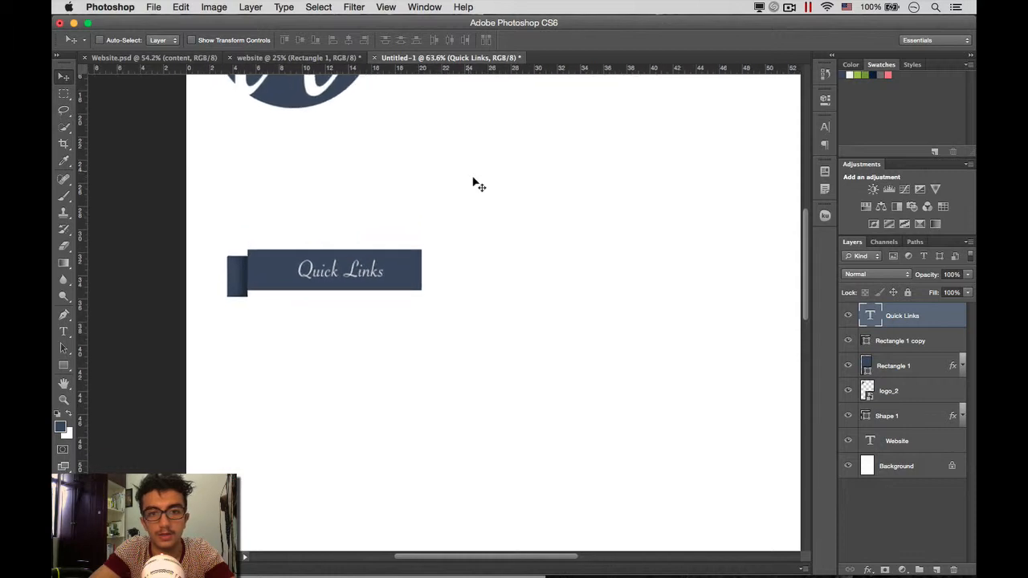
click(63, 365)
click(301, 325)
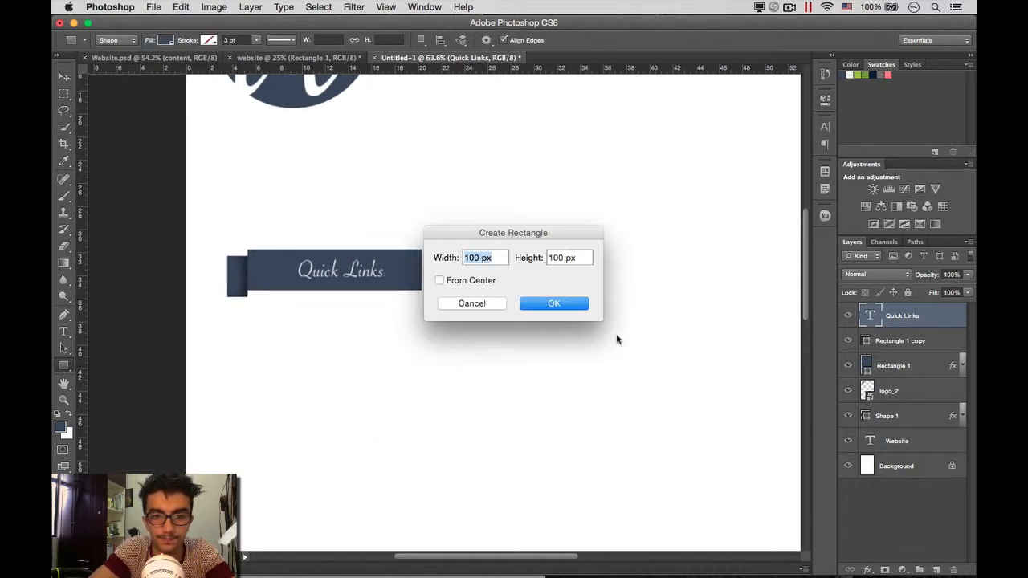
click(485, 306)
click(967, 365)
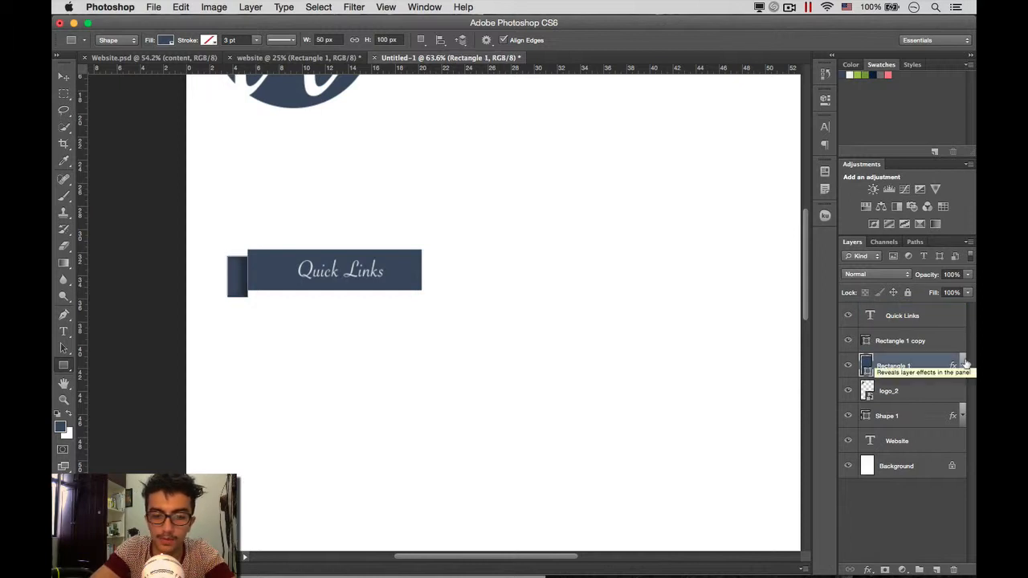
key(super+j)
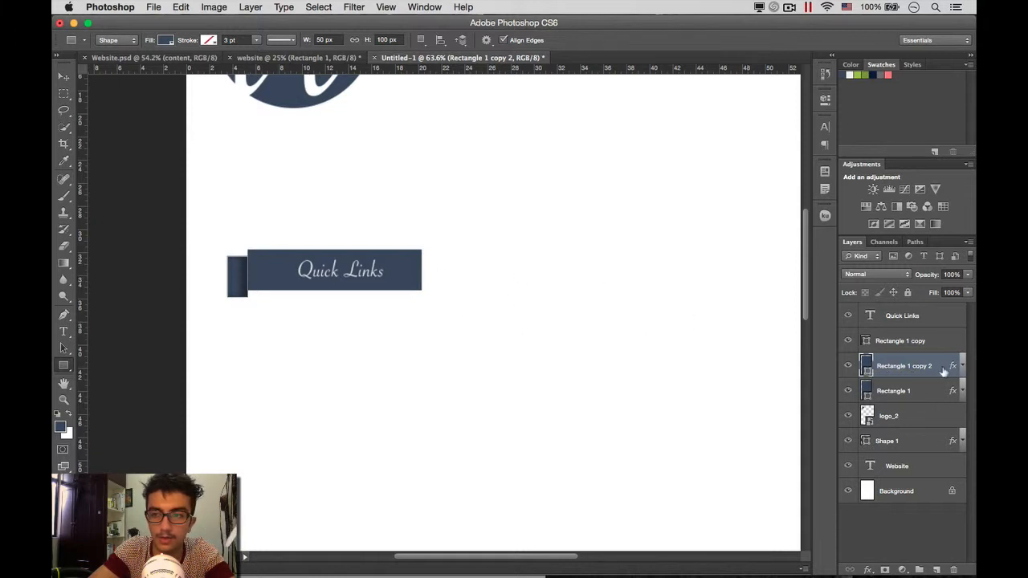
key(BackSpace)
Step: Duplicate the wide ribbon rectangle and place the copy directly beneath the "Quick Links" bar, flush with its edges
click(930, 342)
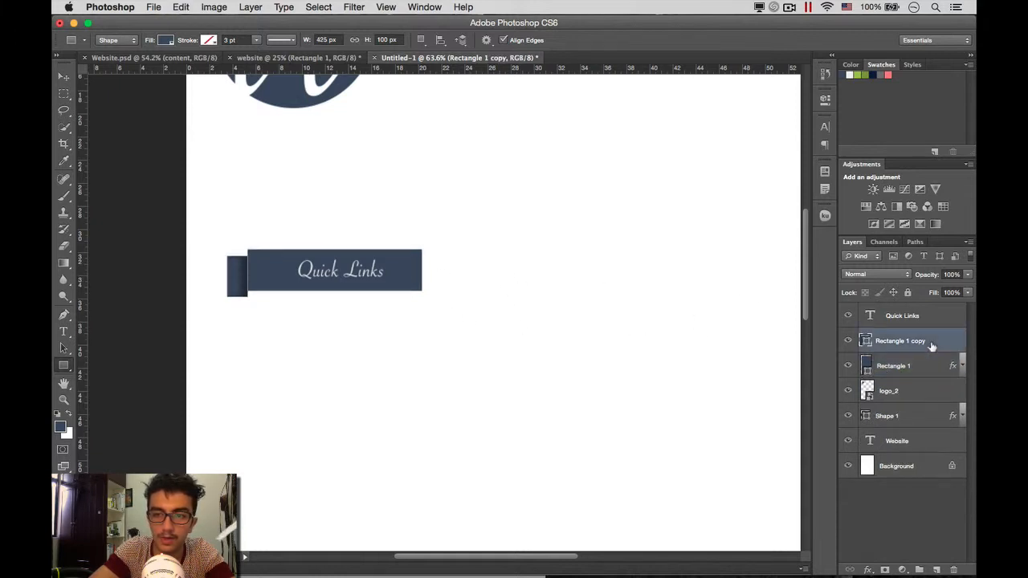
key(super+j)
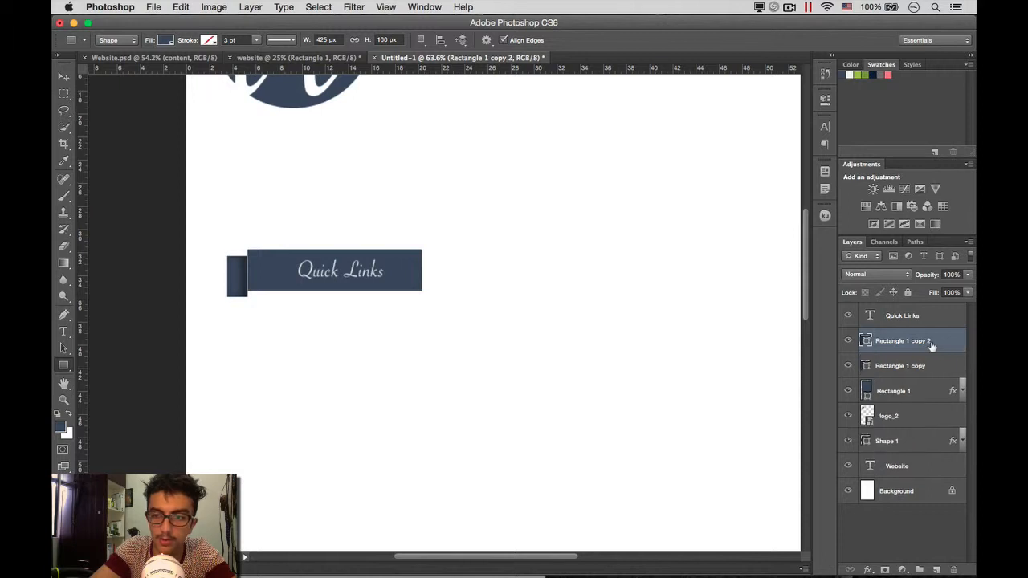
key(v)
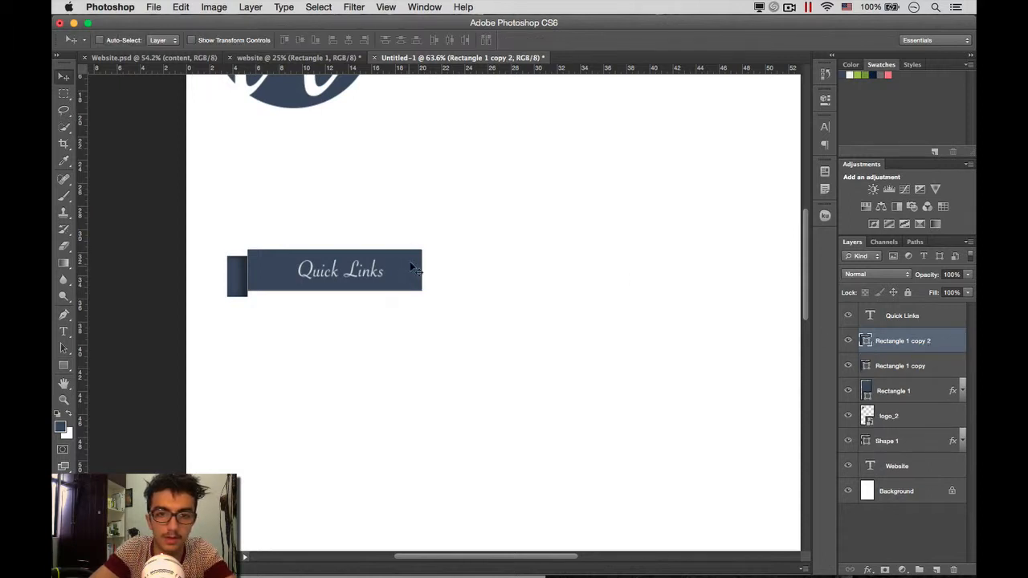
drag(413, 269, 443, 317)
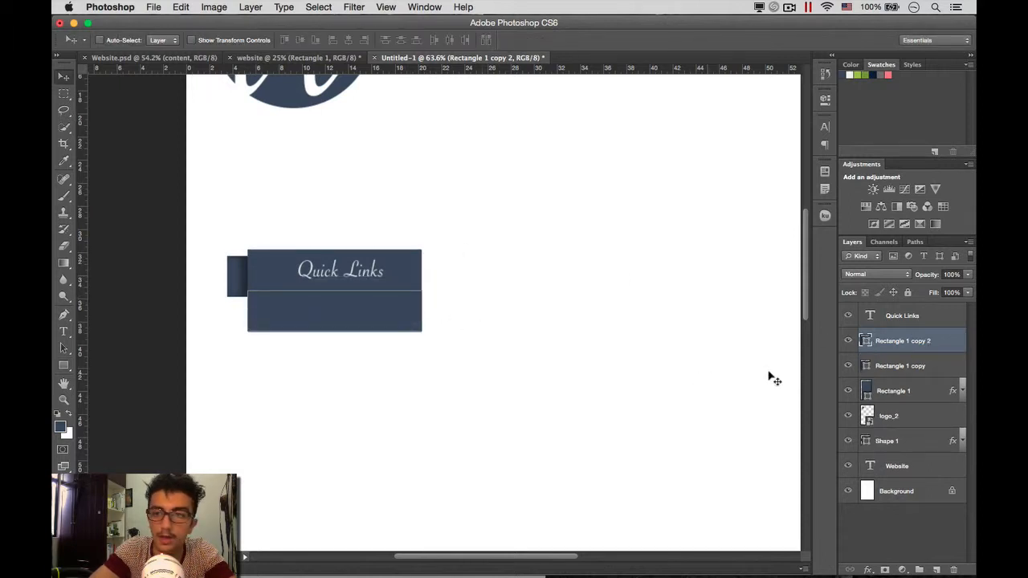
Step: Recolour the lower rectangle copy with the very light grey #f2f2f2
double_click(867, 341)
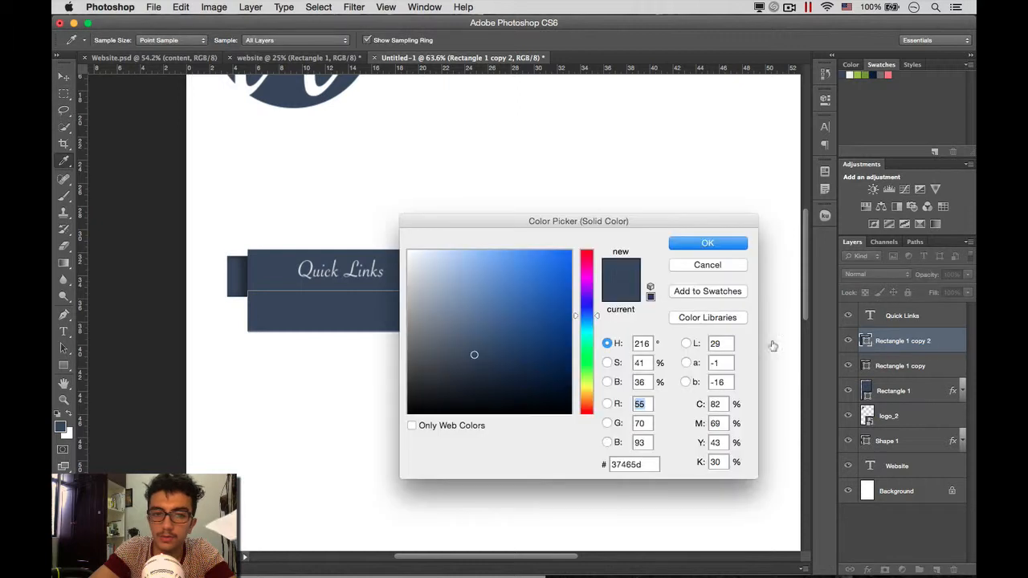
click(355, 293)
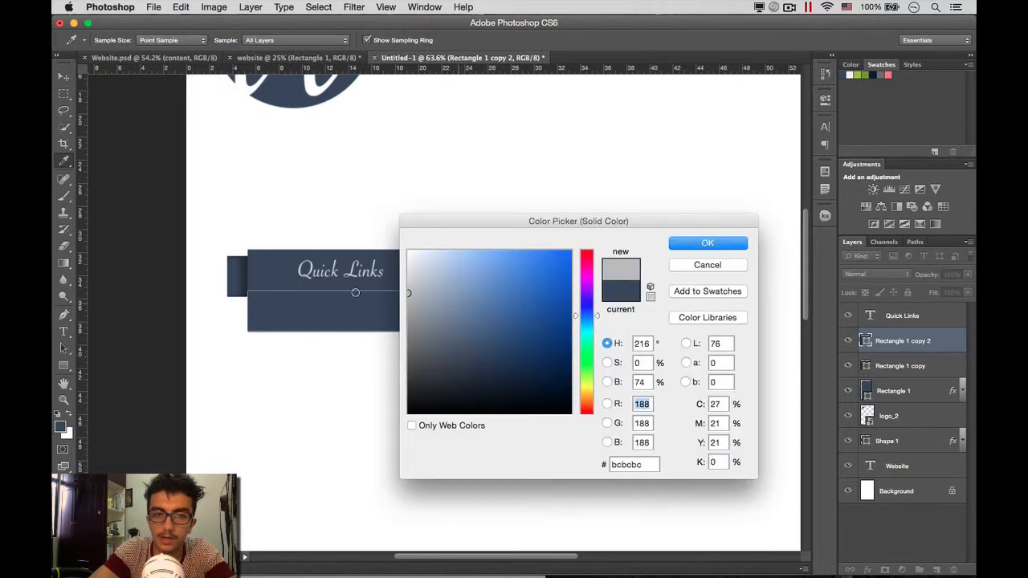
click(788, 210)
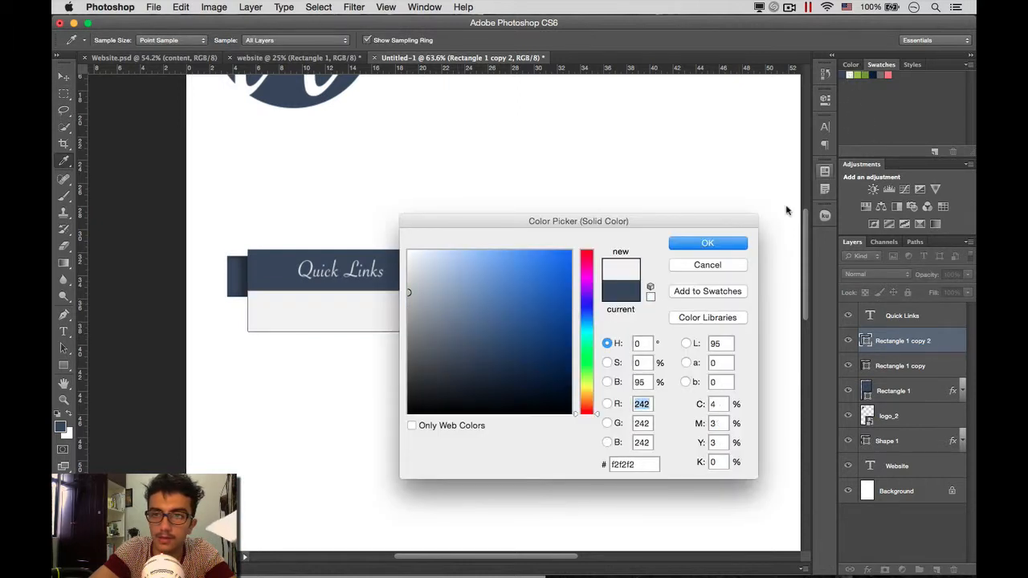
click(707, 242)
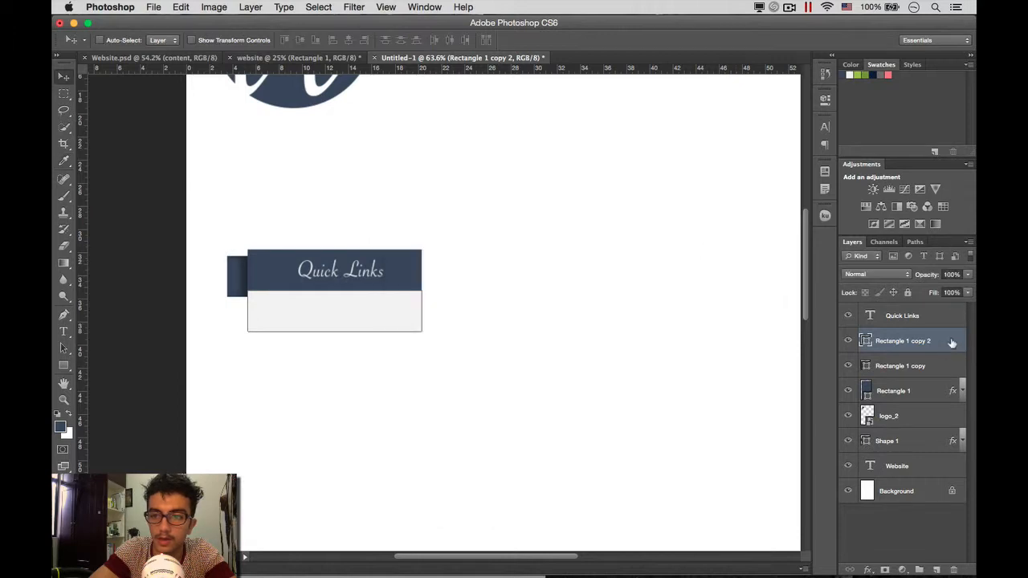
Step: Add a 3 px inside stroke in a slightly darker light grey to the rectangle below the "Quick Links" bar
double_click(952, 343)
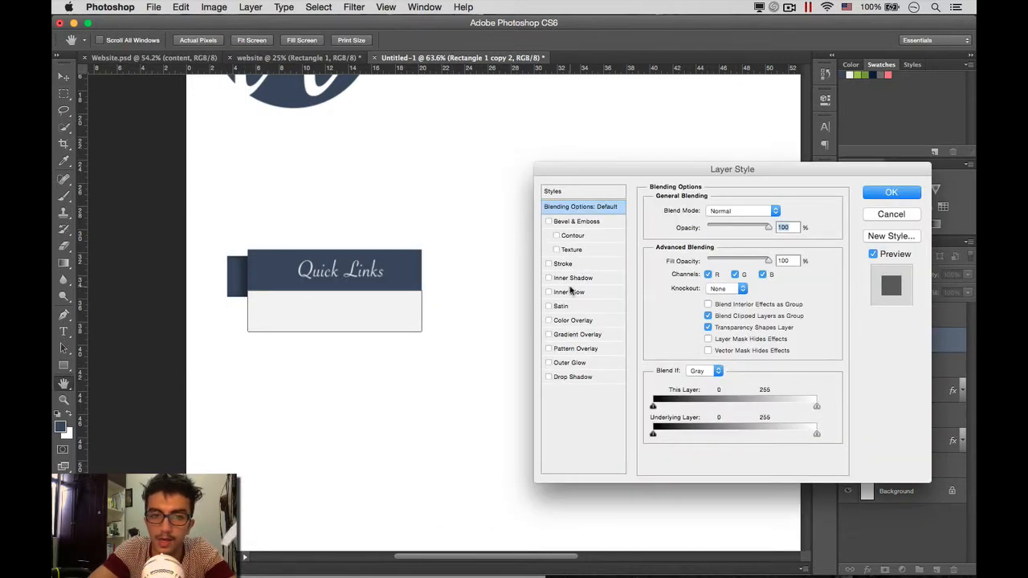
click(565, 264)
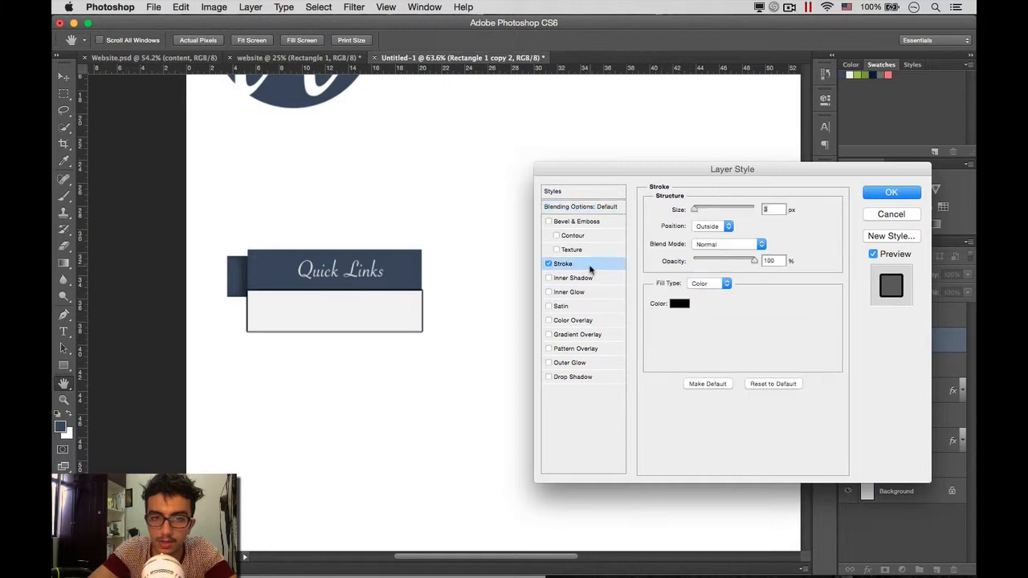
click(711, 226)
click(707, 237)
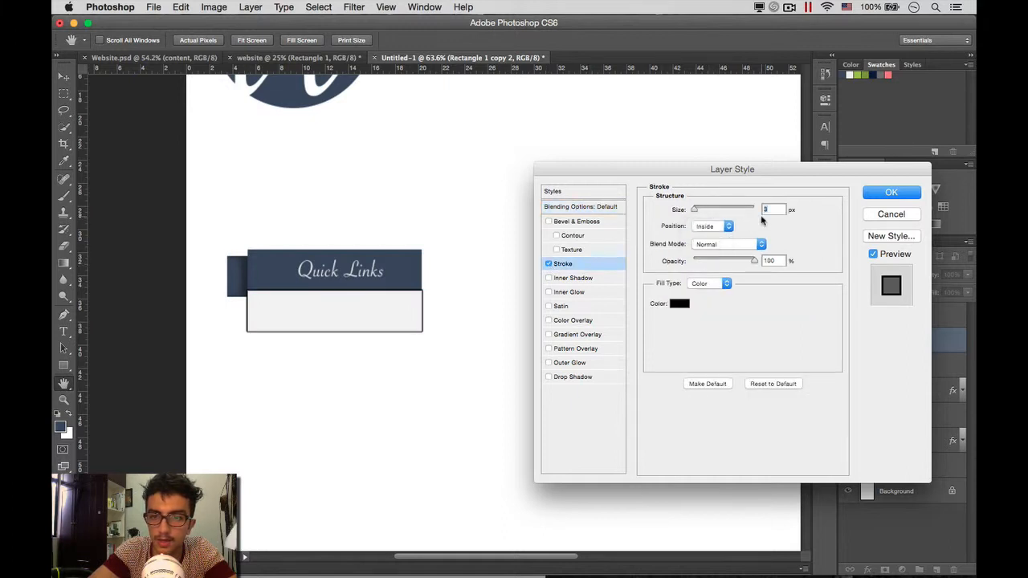
click(677, 305)
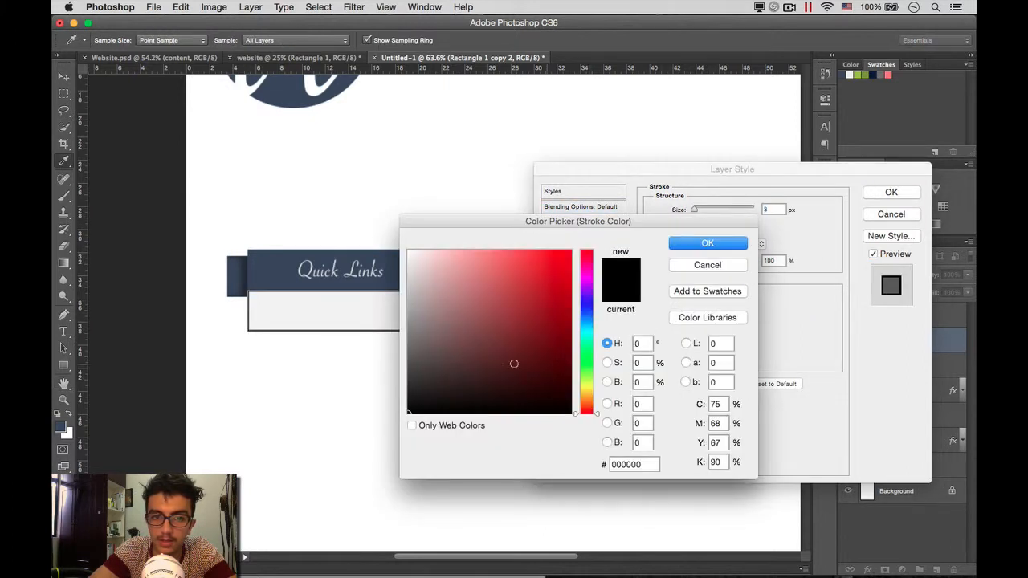
mouse_move(514, 364)
mouse_down()
mouse_move(409, 259)
mouse_move(396, 283)
mouse_move(390, 274)
mouse_up()
click(708, 246)
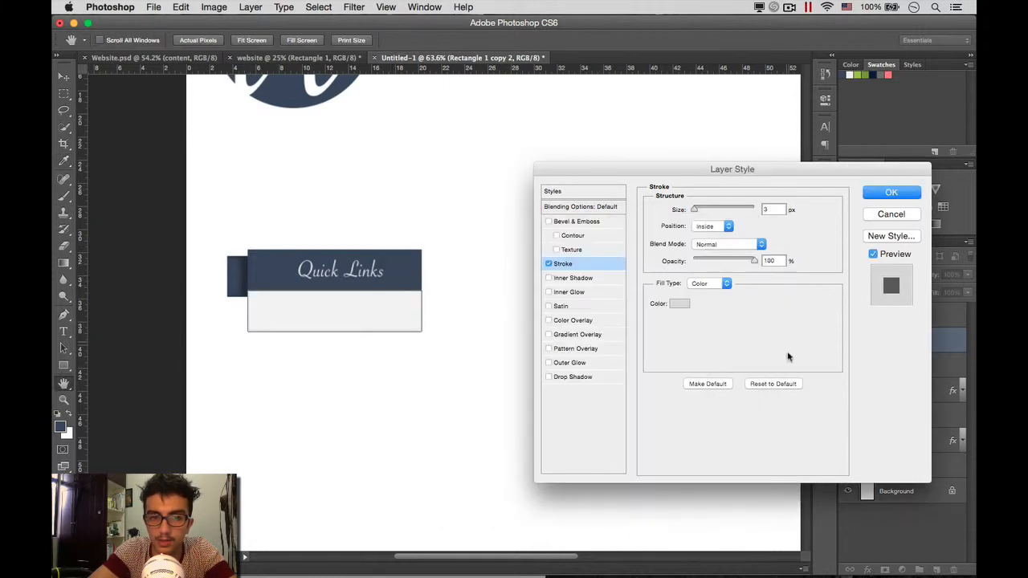
click(891, 193)
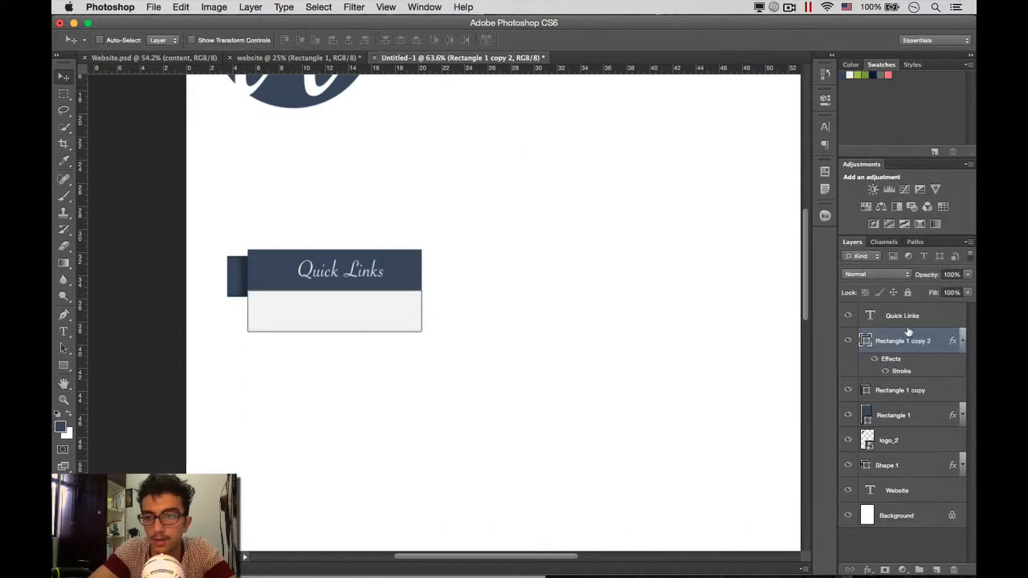
Step: Collapse the light grey rectangle's layer effects and duplicate that rectangle three times for more link rows
click(924, 318)
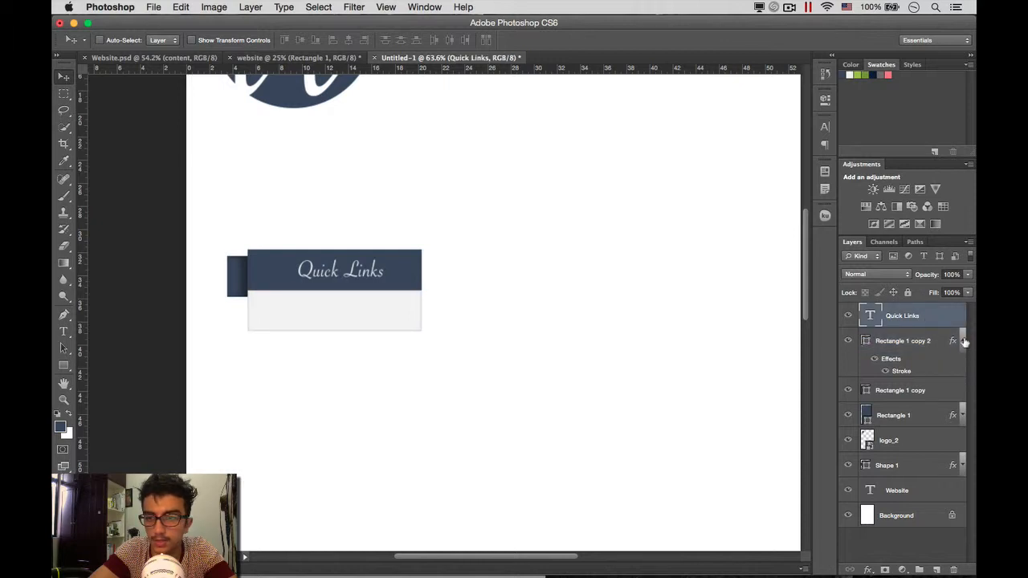
click(963, 342)
click(931, 346)
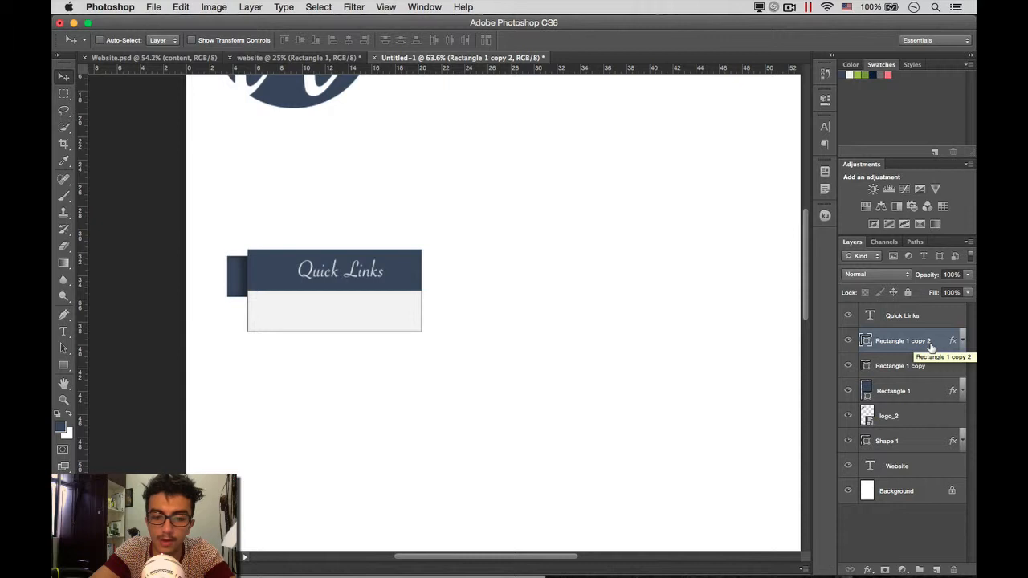
key(super+j)
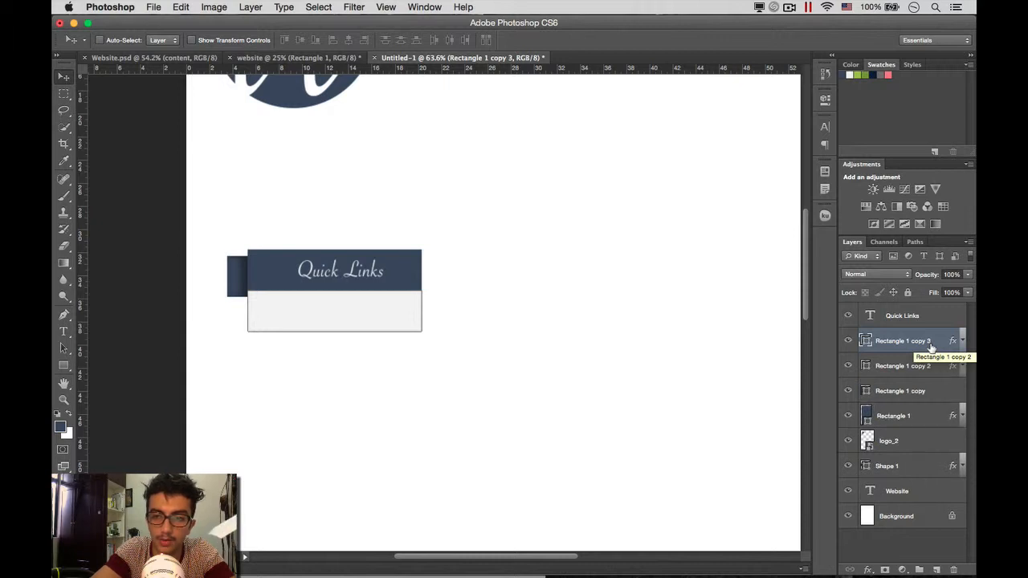
key(super+j)
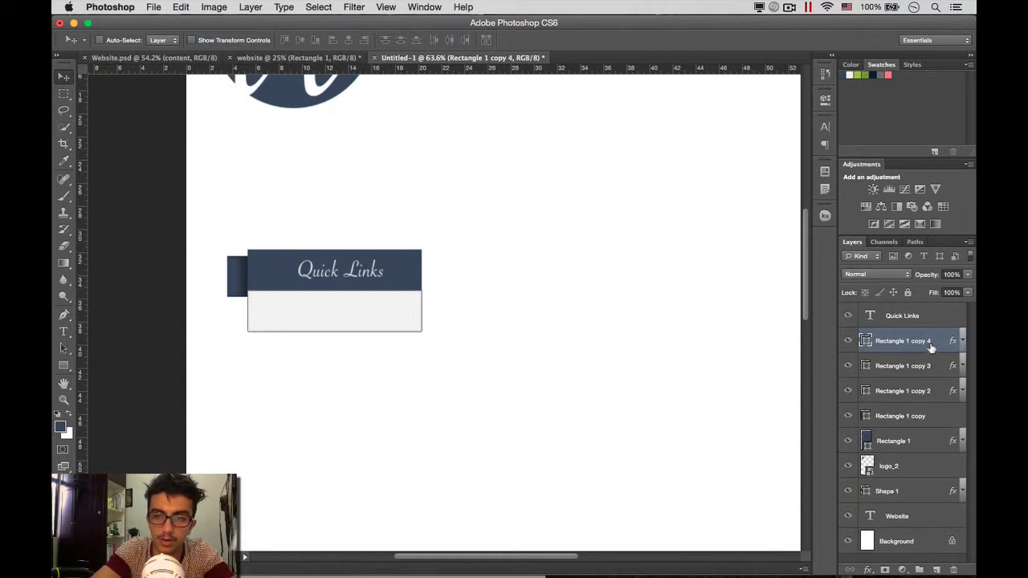
key(super+j)
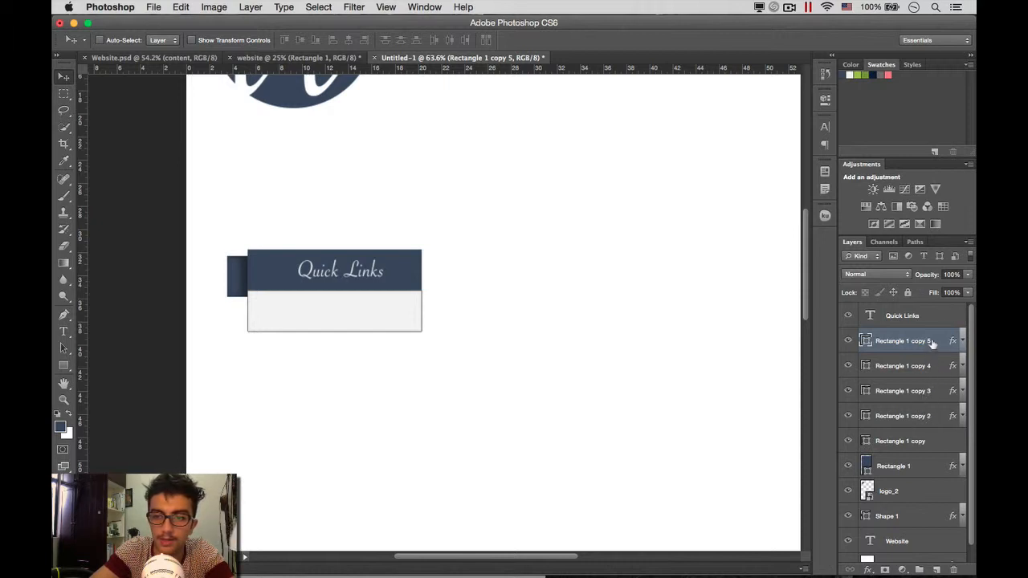
Step: Move the topmost light grey copy straight down, leaving room for two rows between it and the first row
click(921, 416)
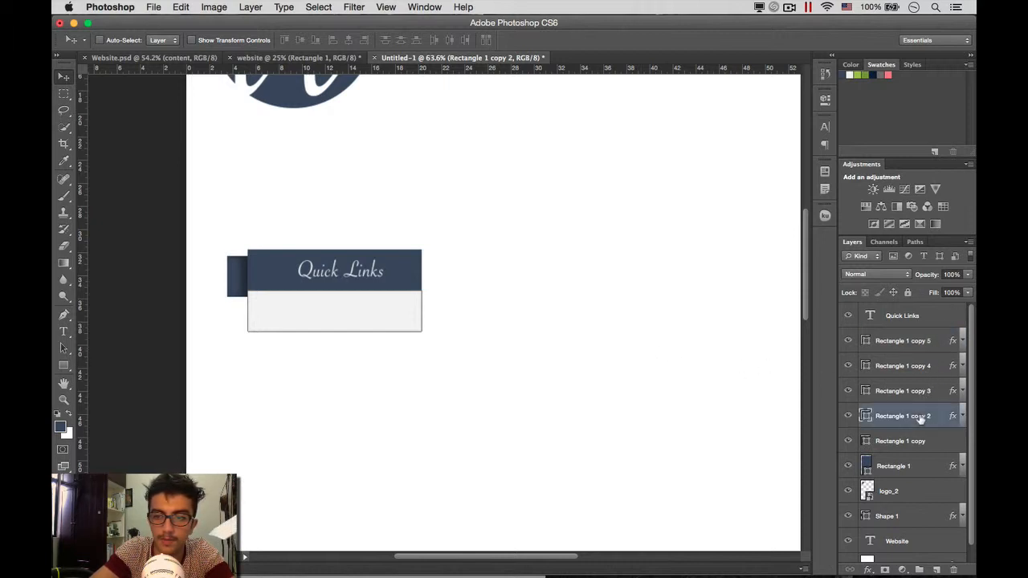
click(932, 350)
shift+click(916, 417)
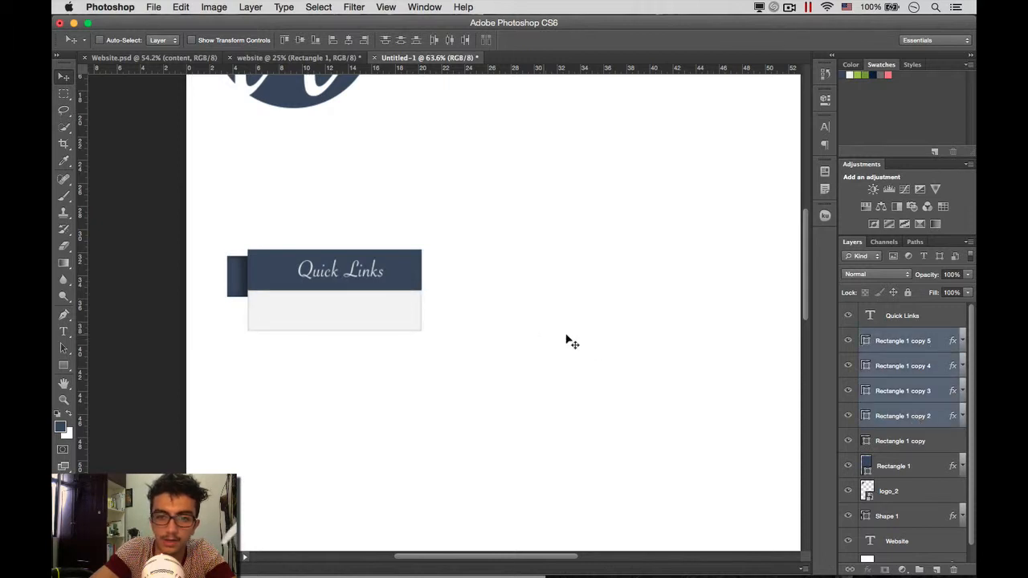
click(932, 344)
drag(344, 333, 343, 418)
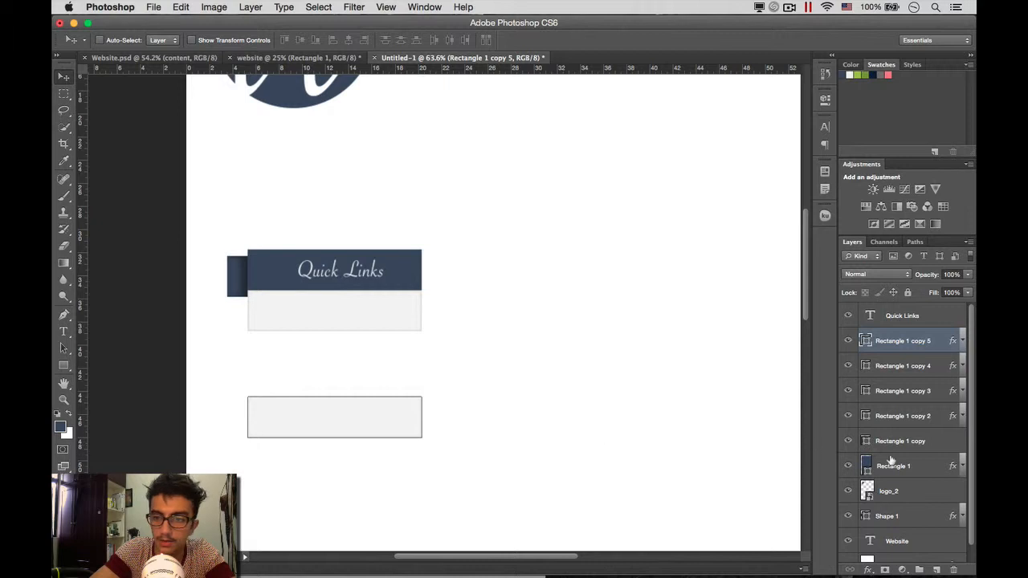
Step: Select all four light grey rectangles and distribute them evenly by their vertical centres
click(927, 418)
shift+click(934, 347)
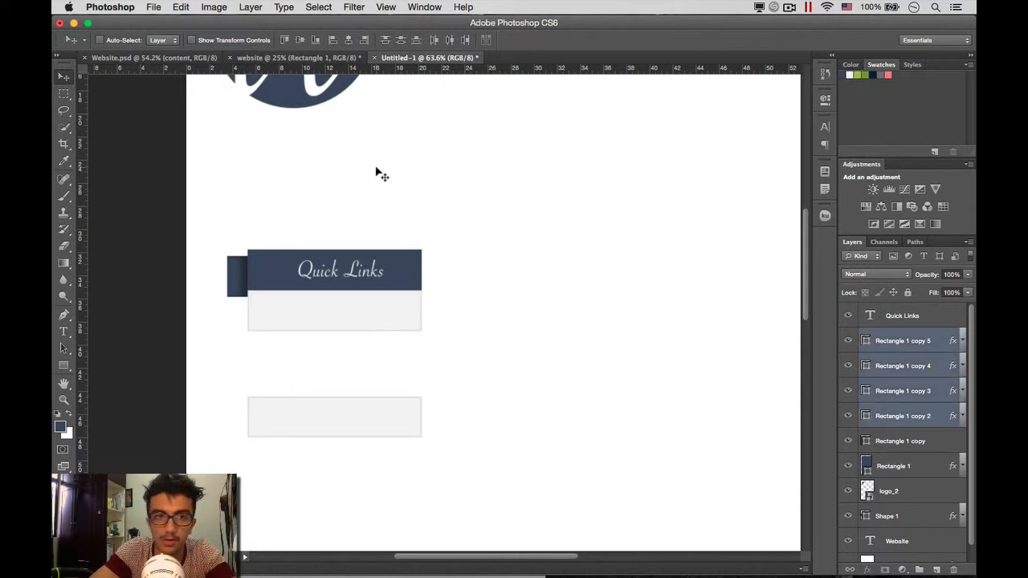
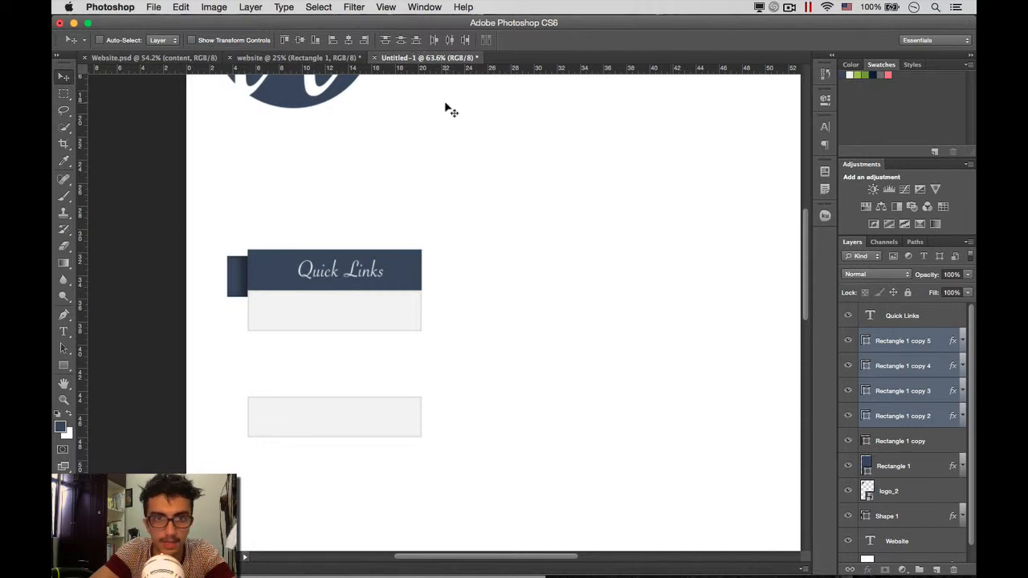
click(399, 42)
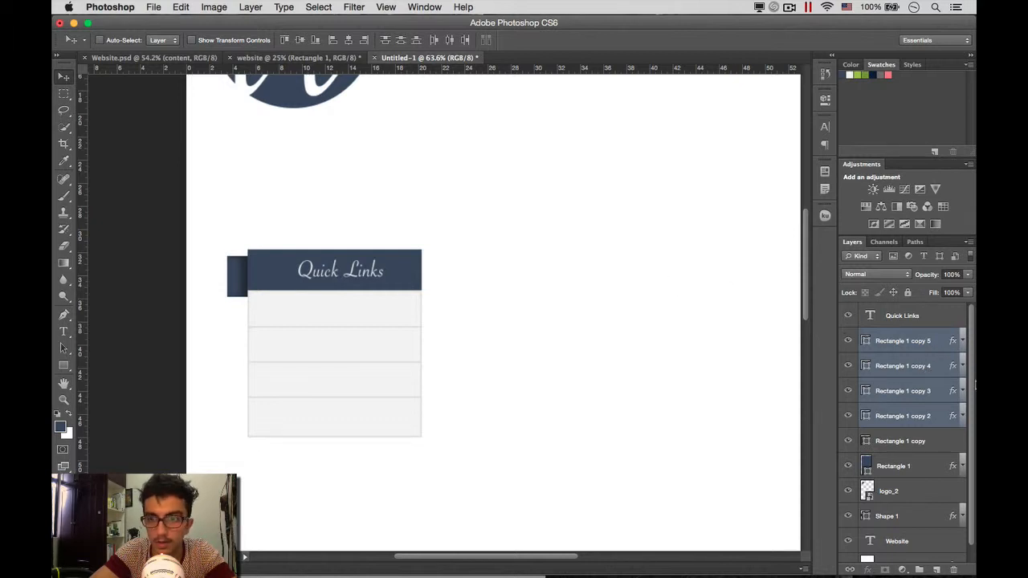
Step: Go through the light grey row layers one by one to examine how the rows' edges overlap
click(924, 415)
click(917, 340)
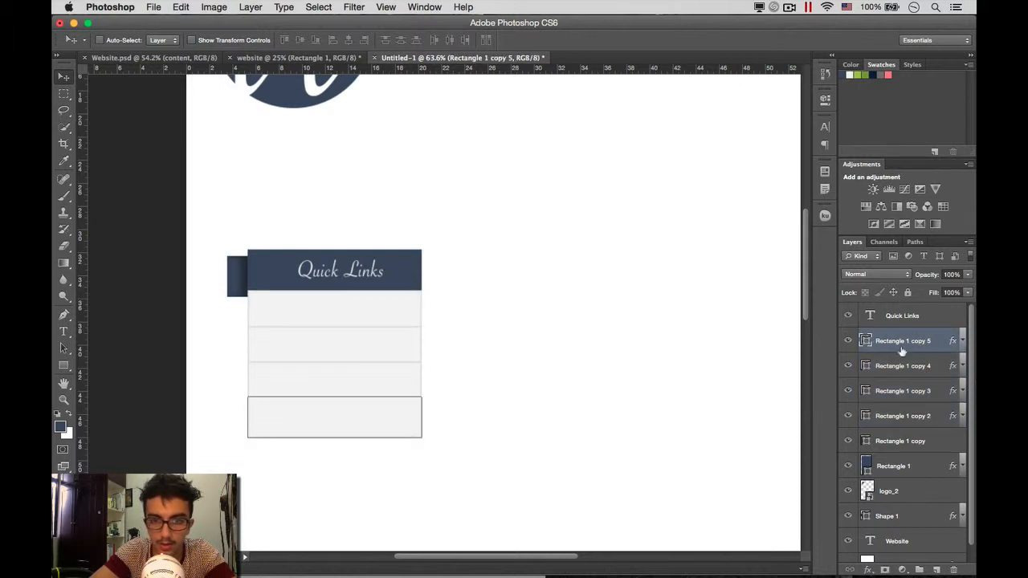
click(906, 365)
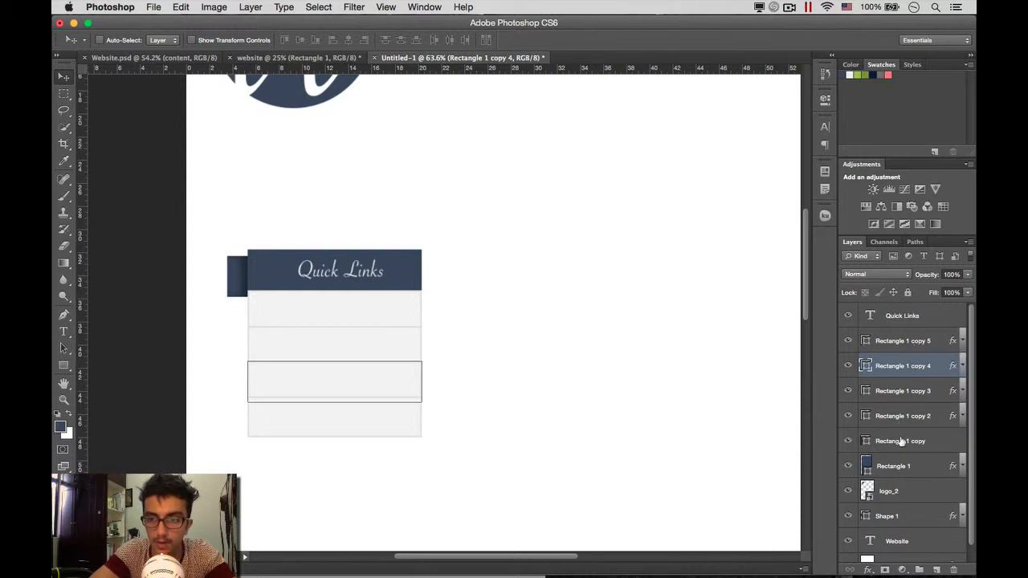
click(902, 441)
click(907, 416)
click(910, 391)
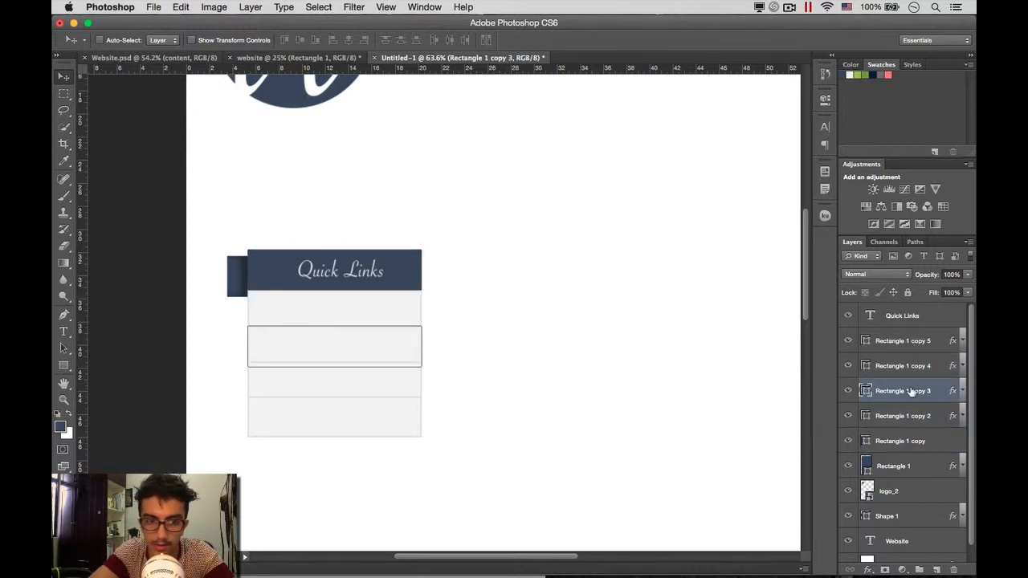
click(912, 371)
Step: Nudge the bottom light grey row down until only its border overlaps the row above
click(914, 352)
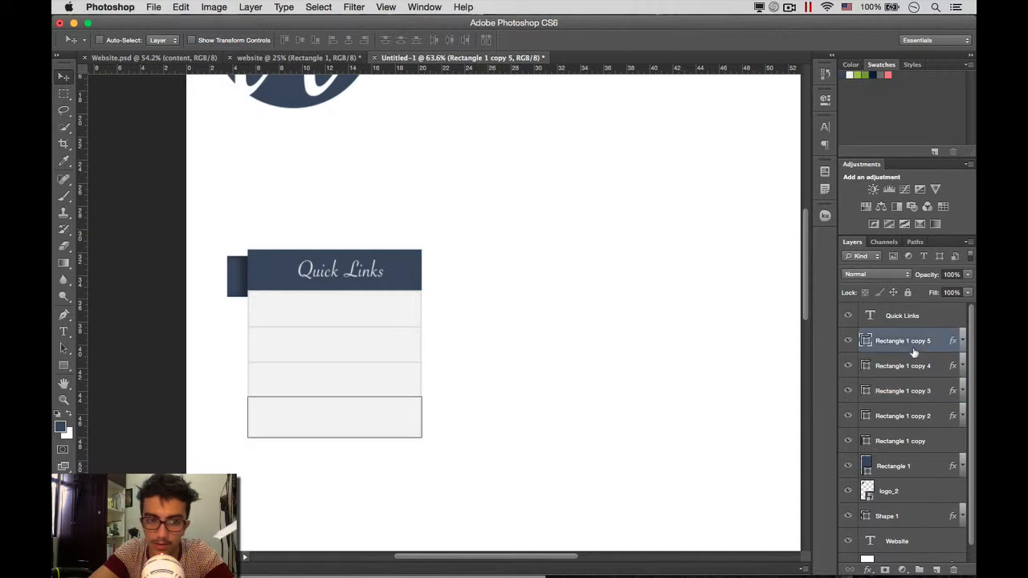
key(Down)
key(Down)
key(Down)
key(Down)
key(Down)
key(Down)
key(Down)
key(Down)
key(Down)
key(Down)
key(Down)
key(Down)
key(Down)
key(Down)
key(Down)
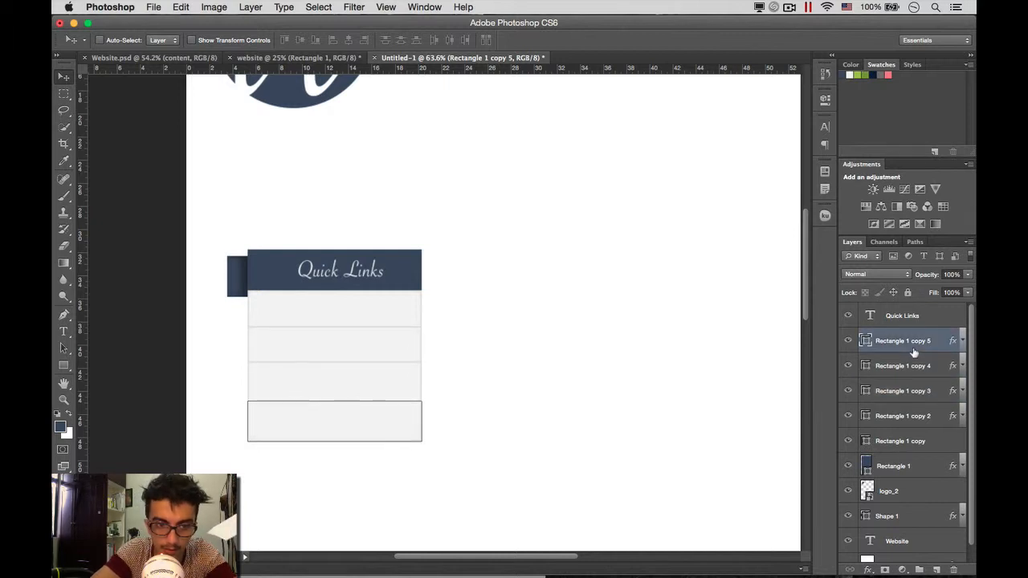
key(Up)
key(Up)
key(Up)
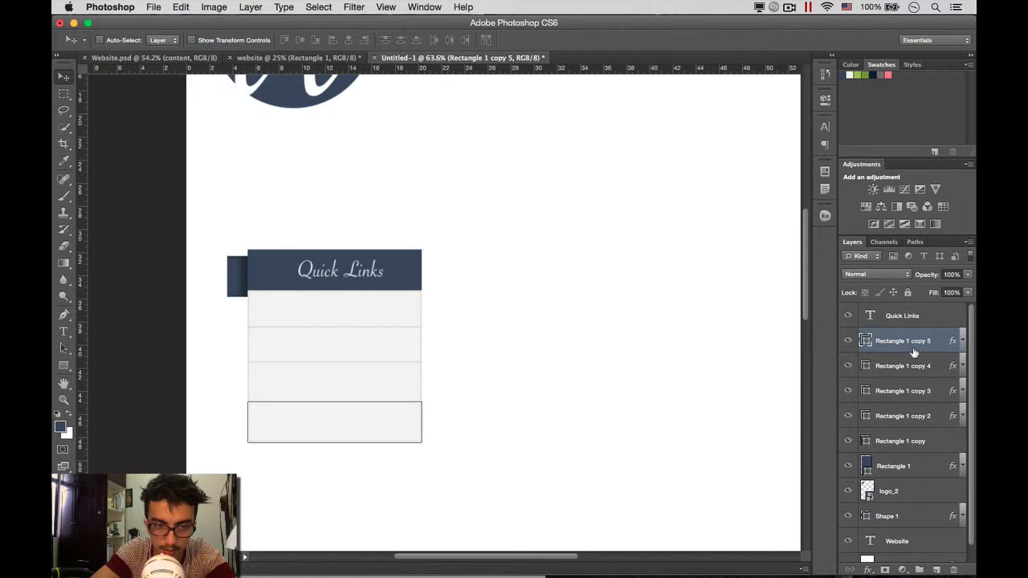
Step: Shift the two lowest link rows down together so the third row only shares a border with the second
click(899, 365)
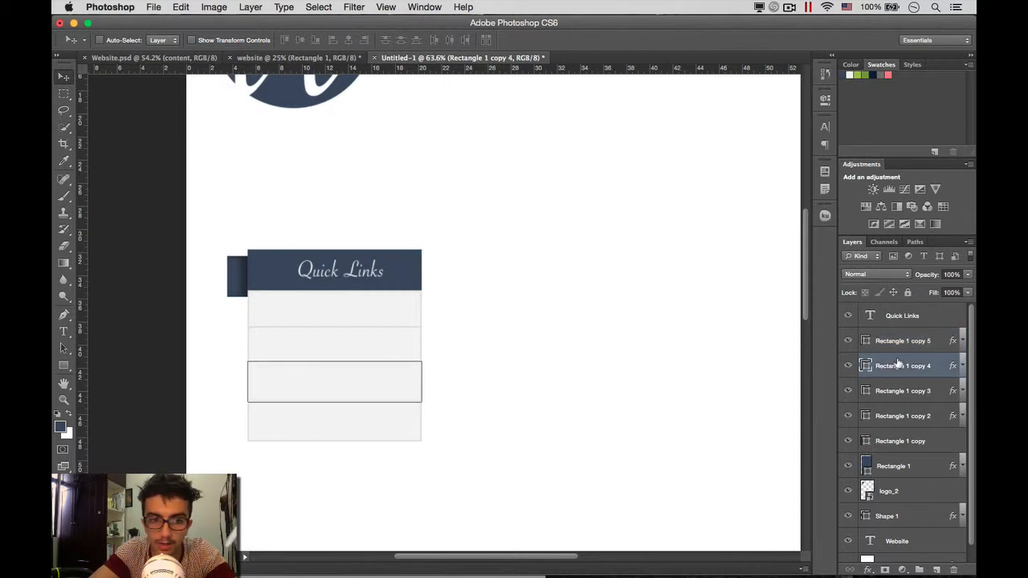
shift+click(904, 341)
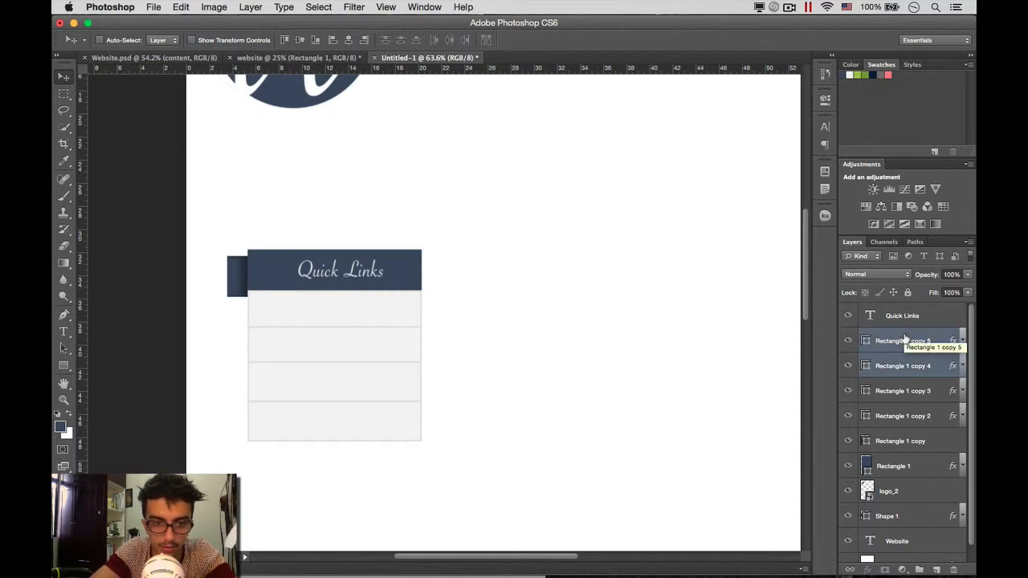
key(Down)
key(Down)
key(Down)
key(Down)
key(Down)
key(Down)
key(Down)
key(Down)
key(Up)
key(Up)
key(Up)
key(Up)
key(Up)
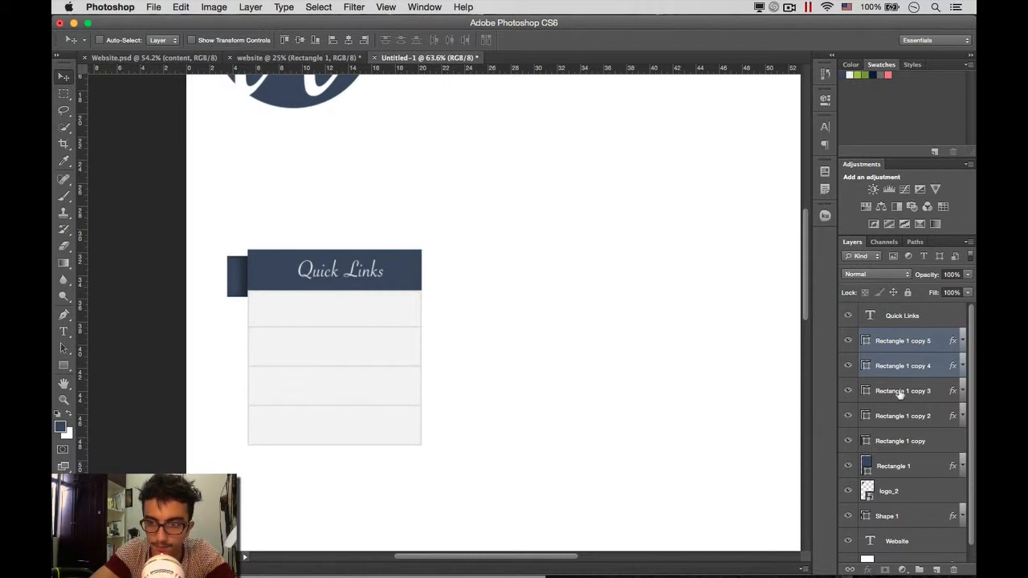
Step: Shift the three lower link rows down together so the second row only shares a border with the first
click(900, 391)
shift+click(904, 347)
key(Down)
key(Down)
key(Down)
key(Down)
key(Down)
key(Down)
key(Down)
key(Down)
key(Down)
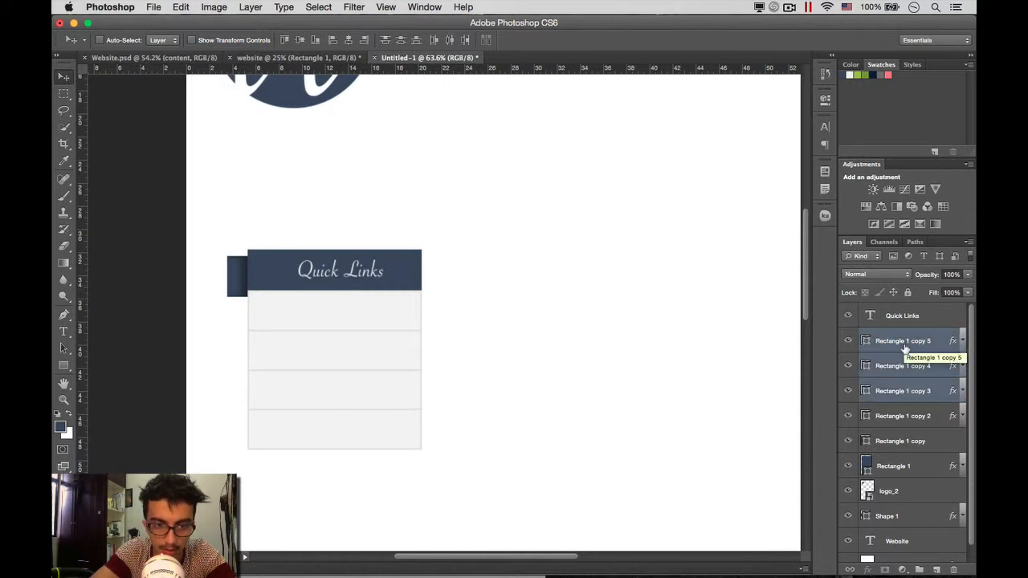
Step: Nudge the three lower link rows up slightly so the second row's border overlaps the first row's border
key(Up)
key(Up)
key(Up)
key(Up)
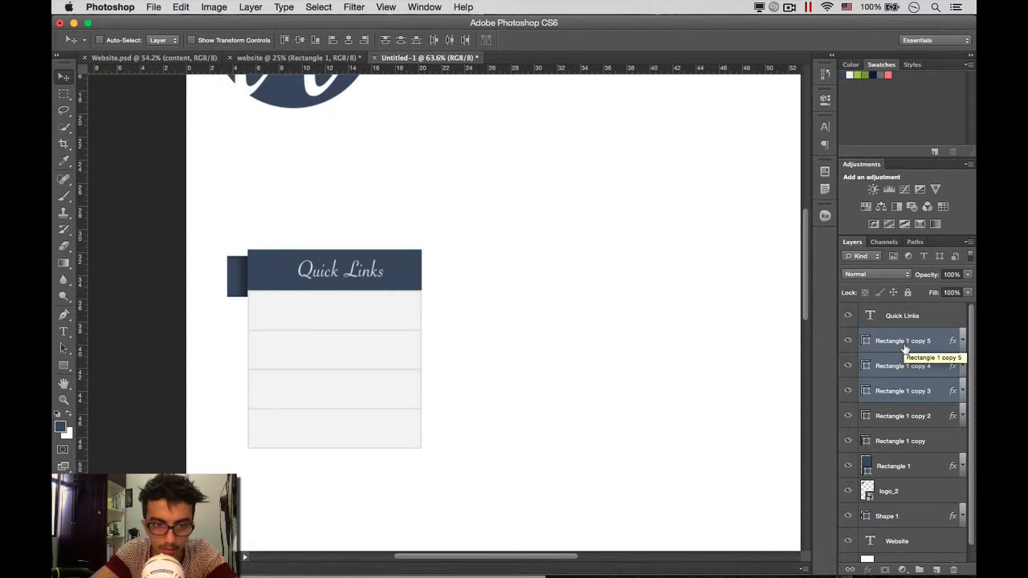
scroll(721, 357, down, 5)
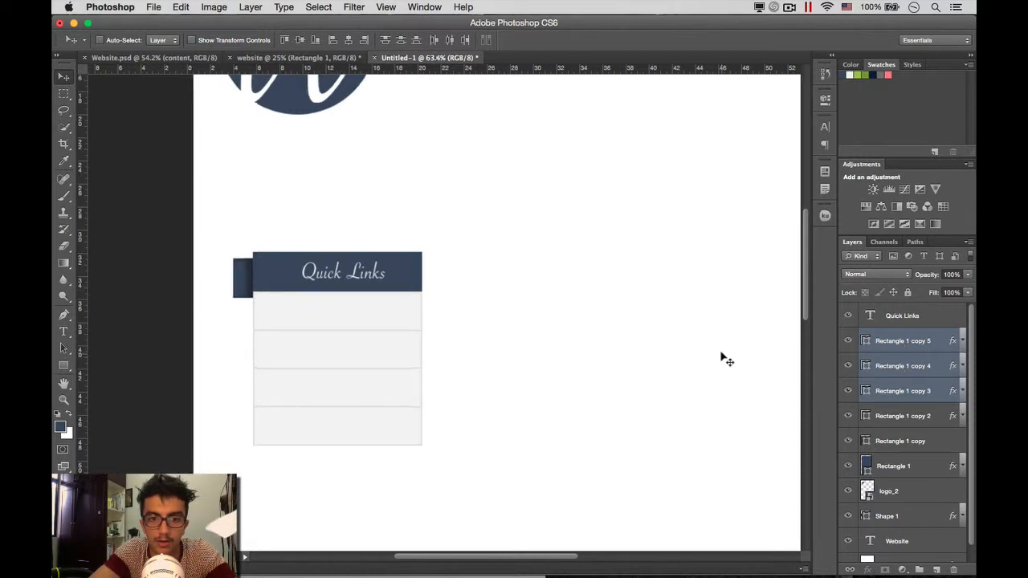
scroll(721, 357, down, 2)
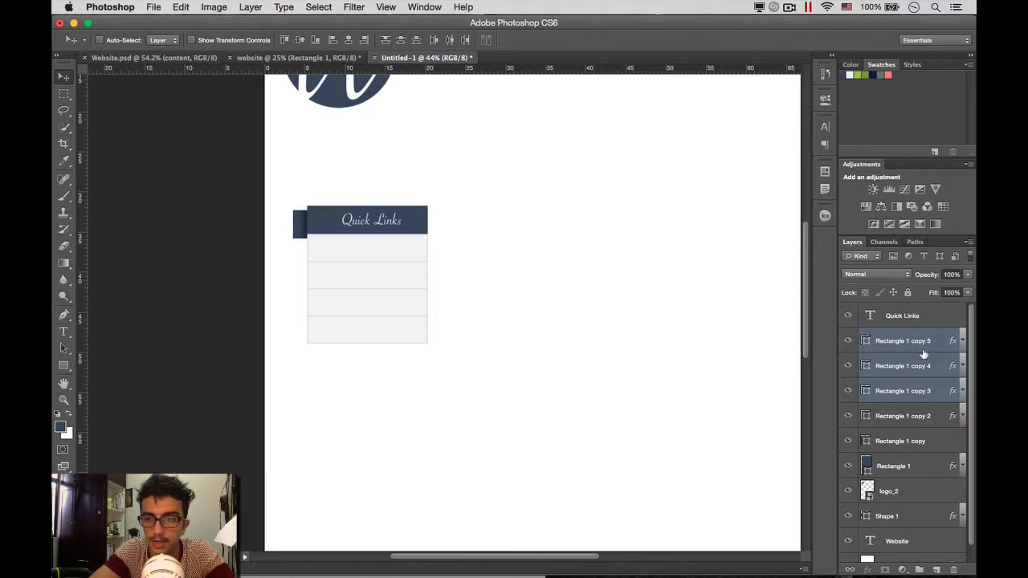
Step: Hide and reshow the logo, line and Website title layers one by one to identify which layers form the header
click(900, 418)
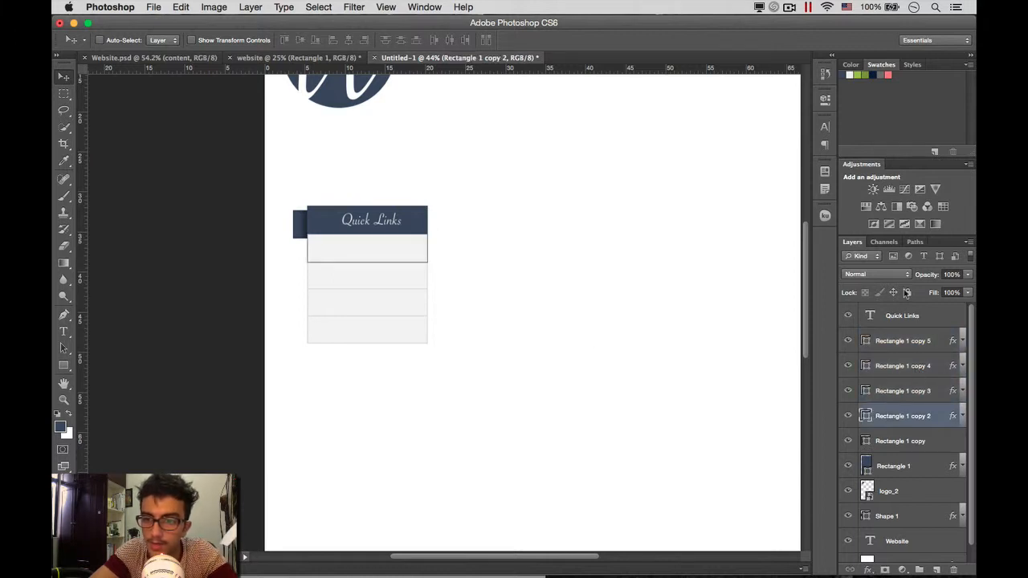
scroll(900, 426, down, 1)
scroll(893, 480, up, 1)
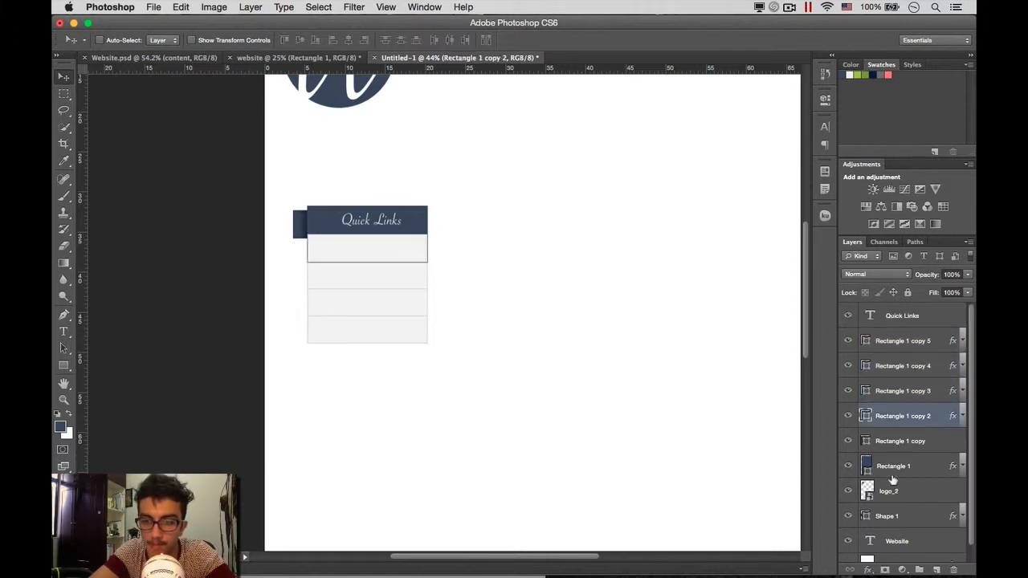
scroll(894, 481, down, 1)
click(899, 503)
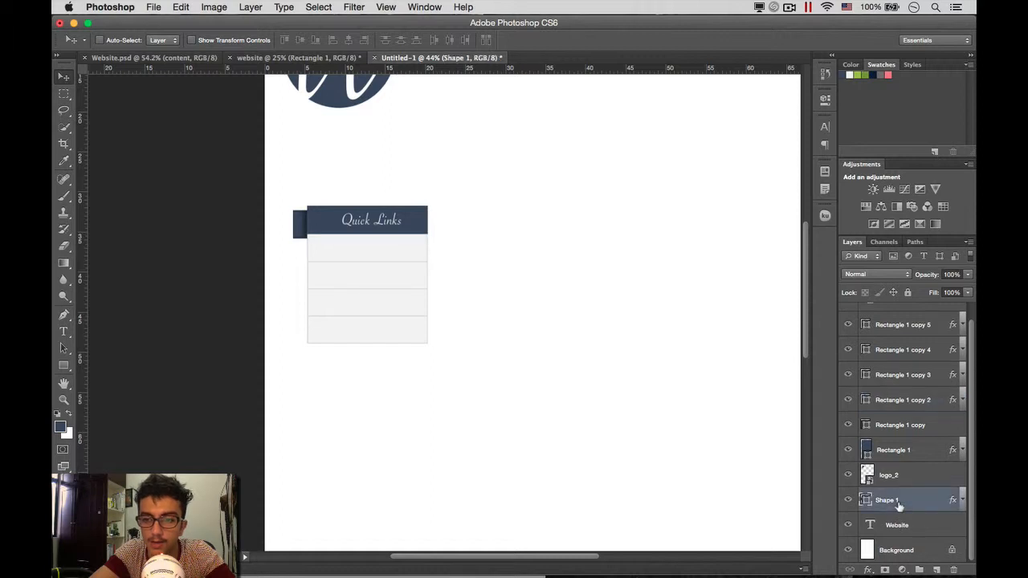
click(849, 475)
scroll(727, 436, up, 3)
scroll(727, 436, right, 1)
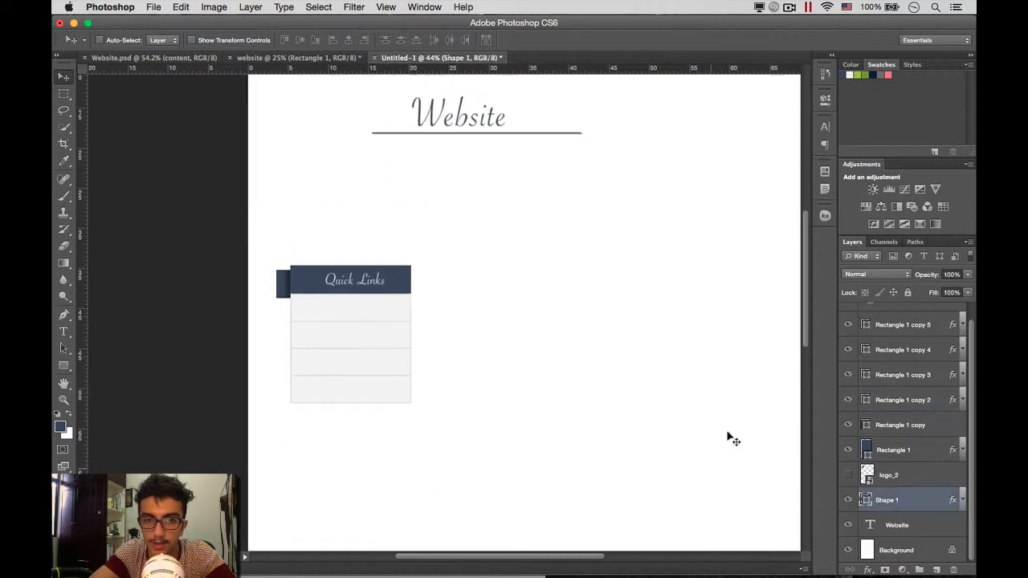
click(849, 501)
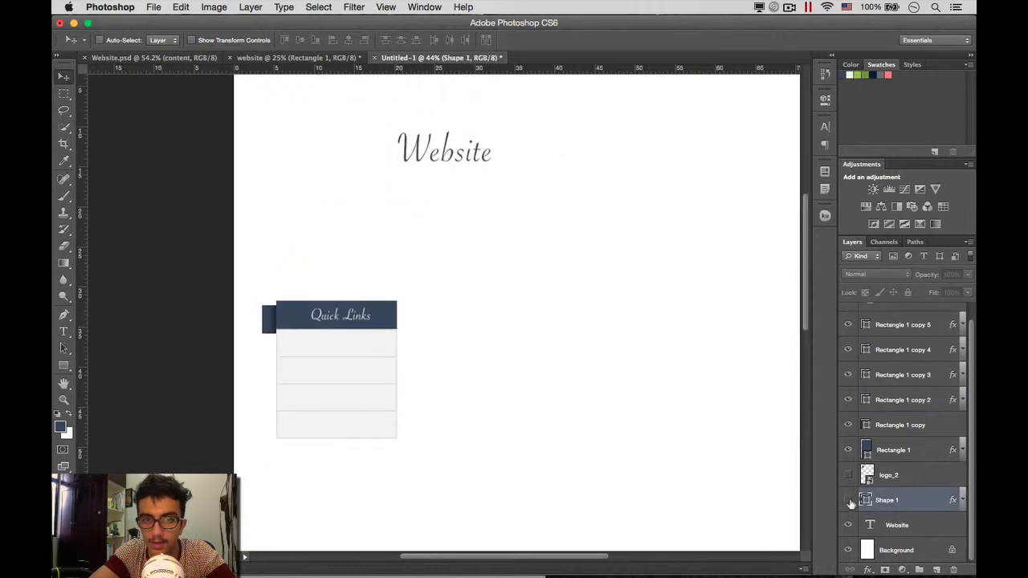
click(848, 501)
click(849, 476)
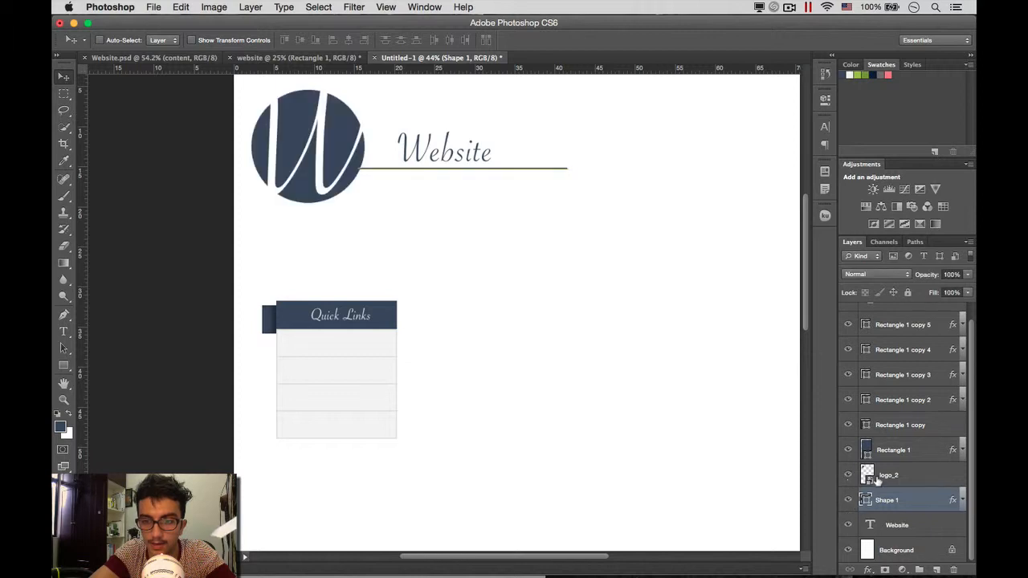
click(849, 525)
click(849, 525)
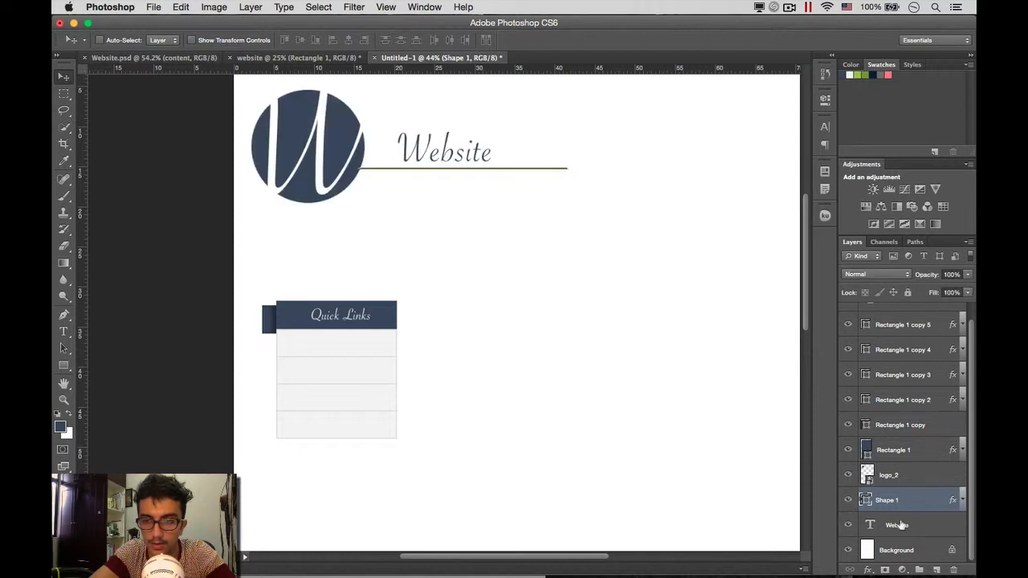
Step: Group the Website text, Shape 1 and logo_2 layers as "header", and check the group by hiding and showing it
click(901, 526)
shift+click(902, 475)
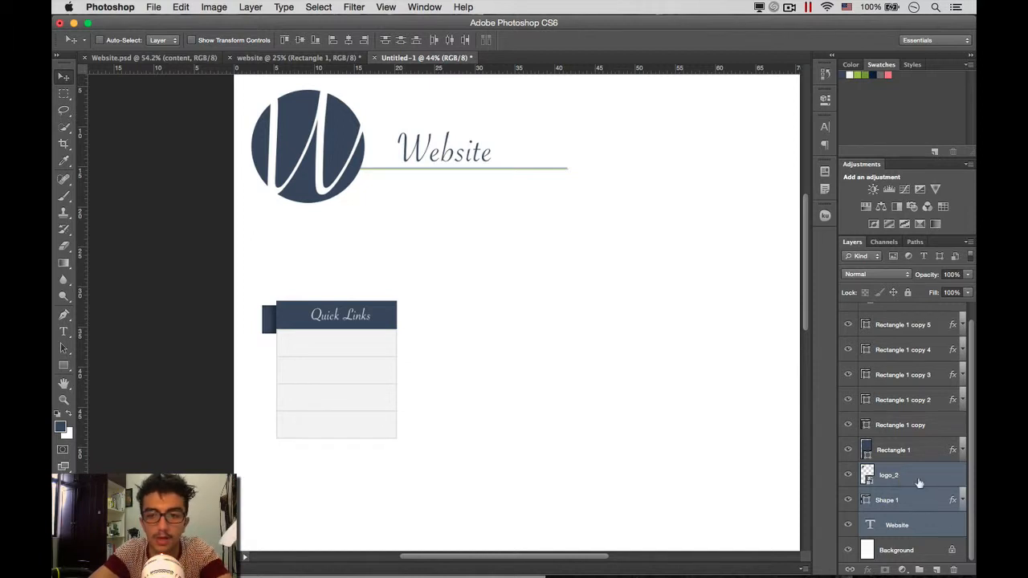
key(super+g)
double_click(898, 485)
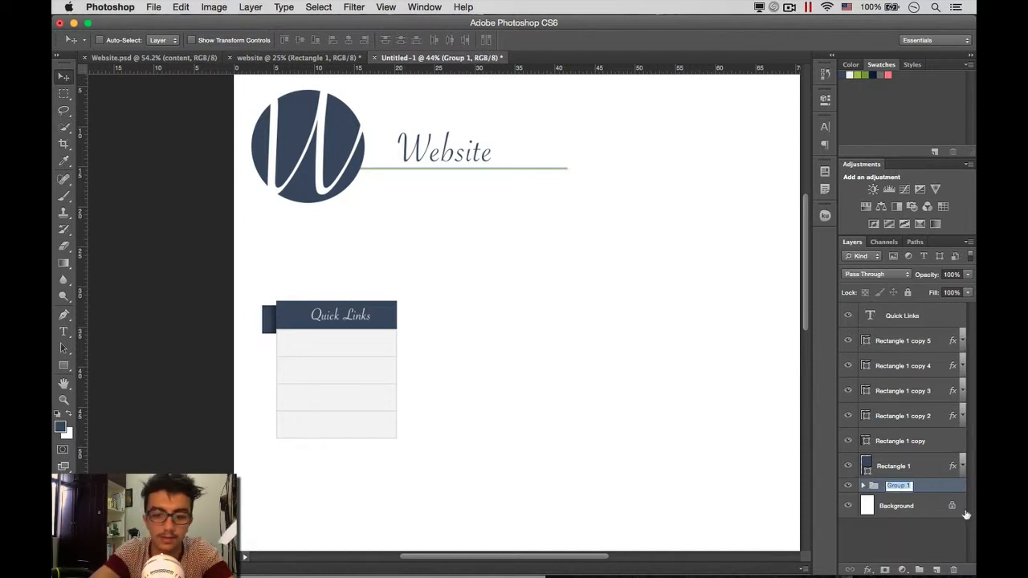
text(header)
key(Return)
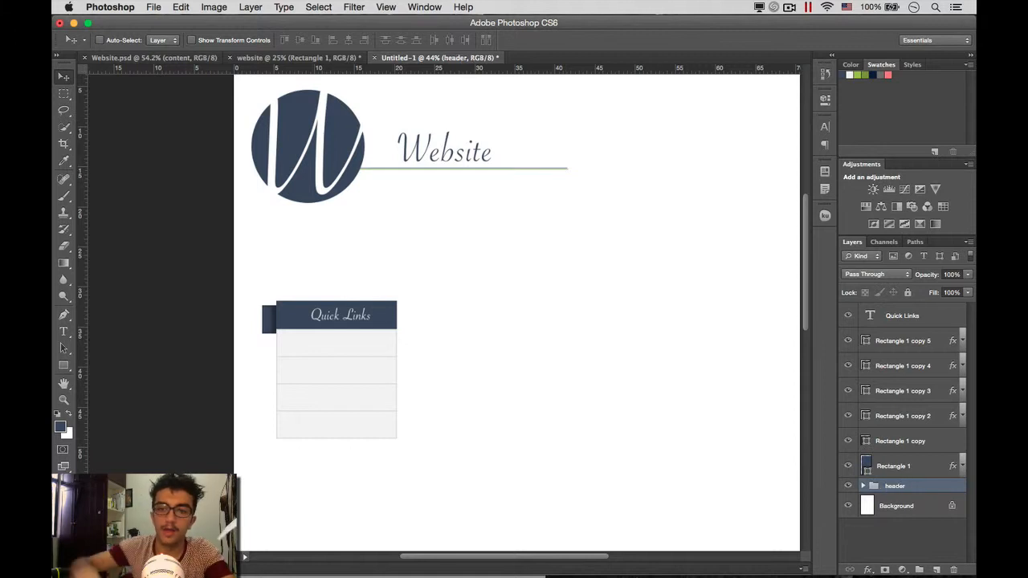
click(849, 486)
click(849, 487)
click(849, 487)
click(849, 487)
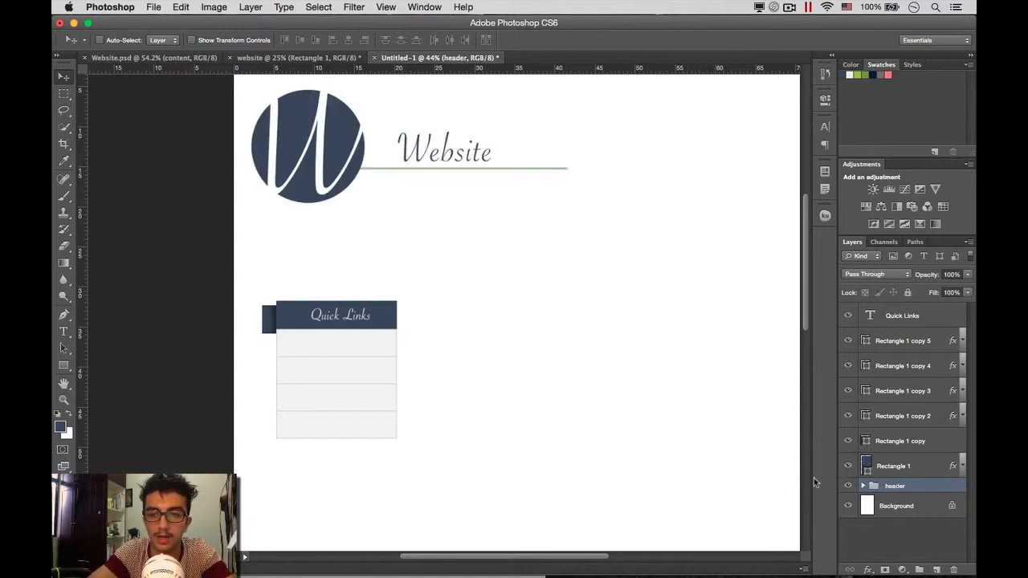
scroll(729, 439, up, 3)
scroll(733, 441, down, 2)
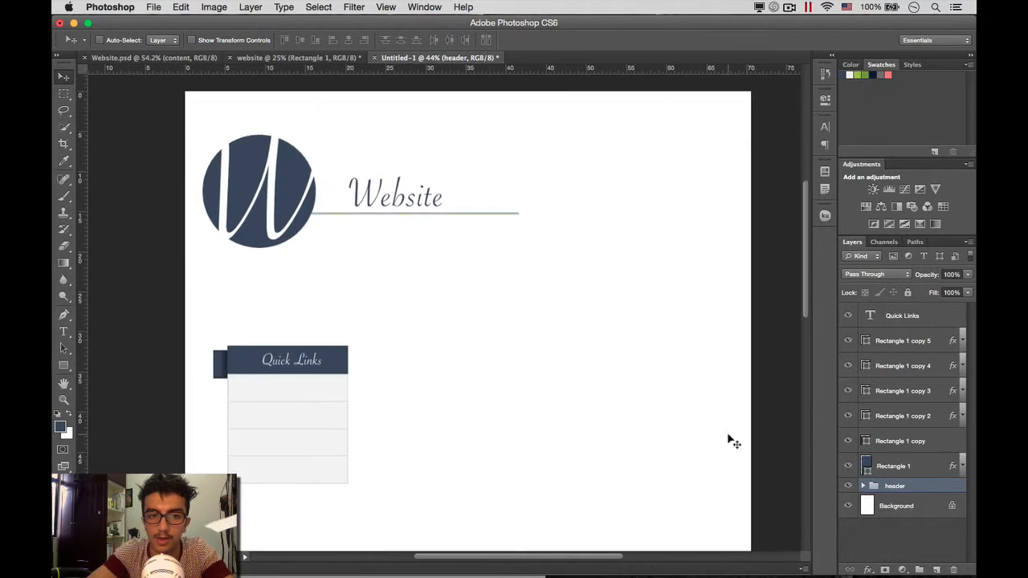
Step: Check the two ribbon rectangle layers' visibility and move the Quick Links text layer directly above Rectangle 1 copy
click(907, 469)
click(897, 446)
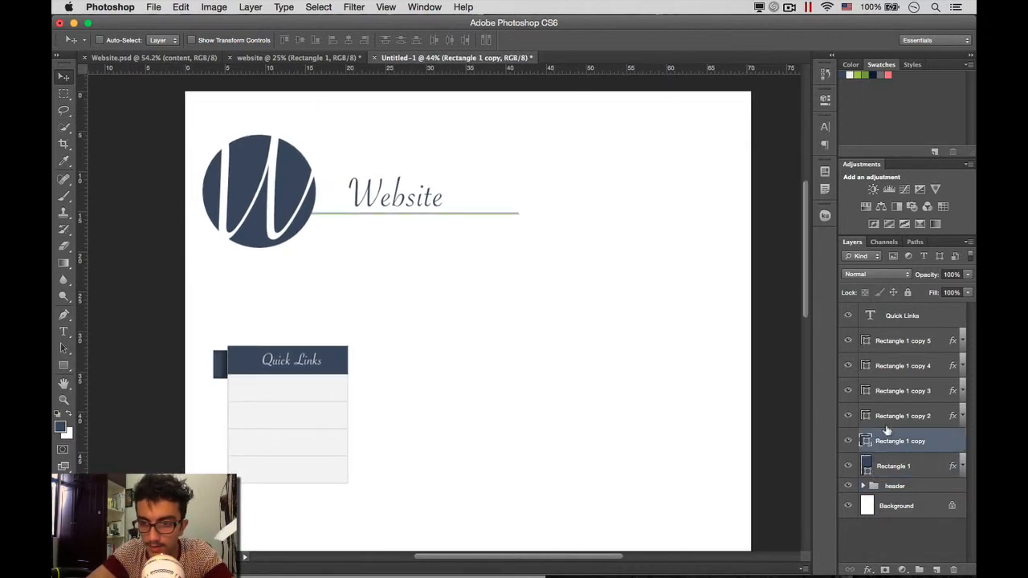
click(848, 441)
click(848, 441)
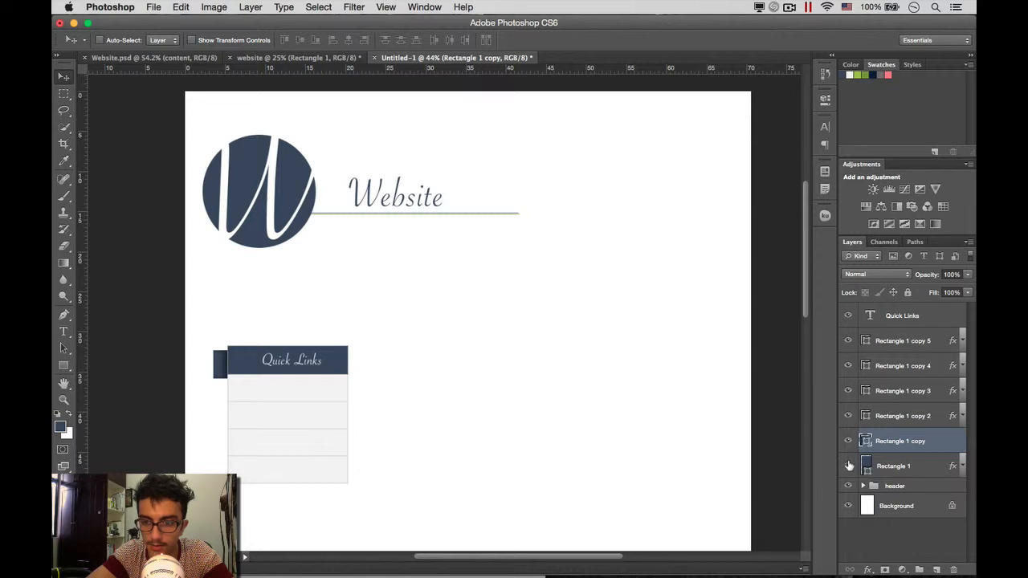
click(849, 466)
click(849, 466)
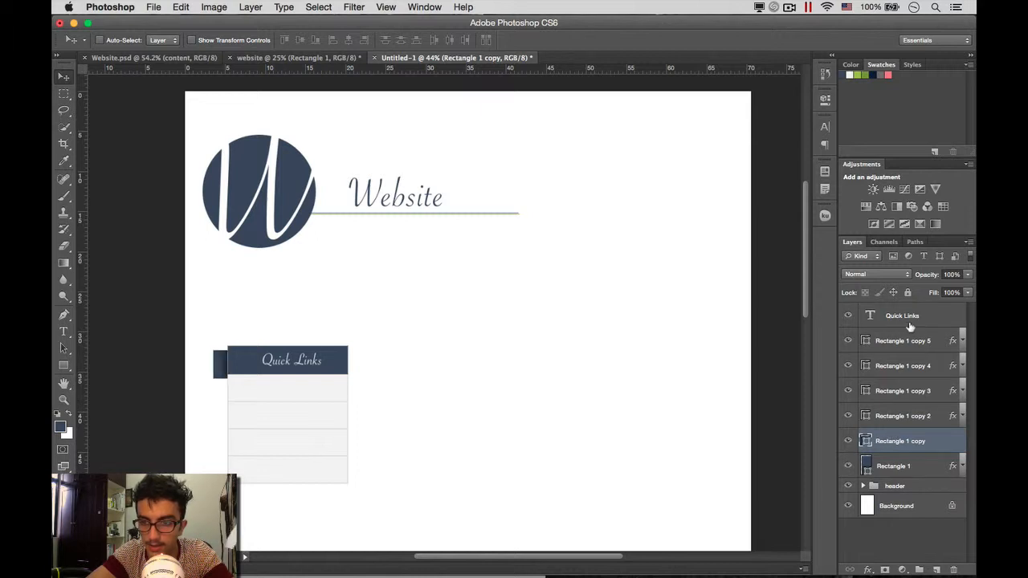
drag(910, 327, 926, 423)
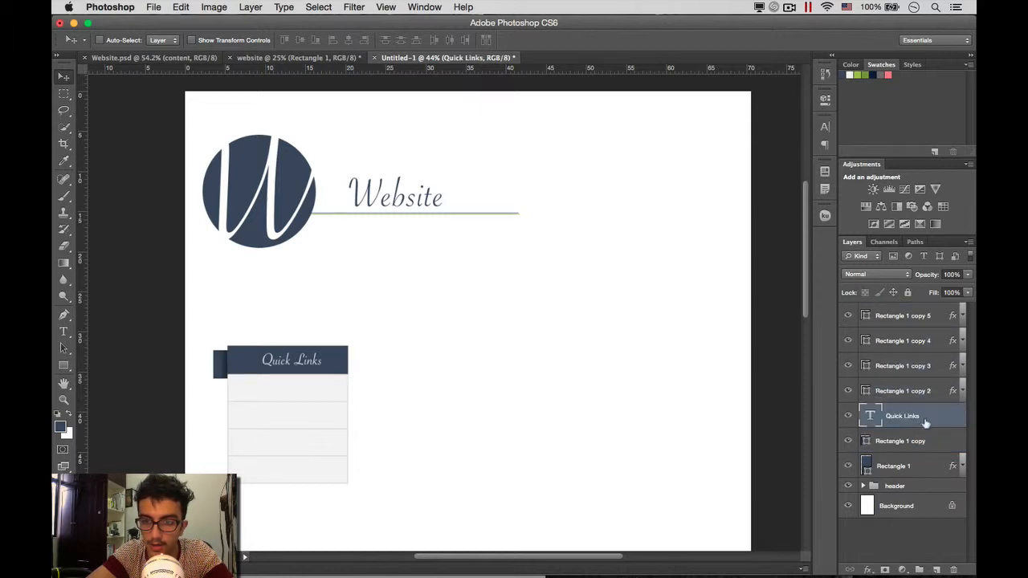
shift+click(905, 471)
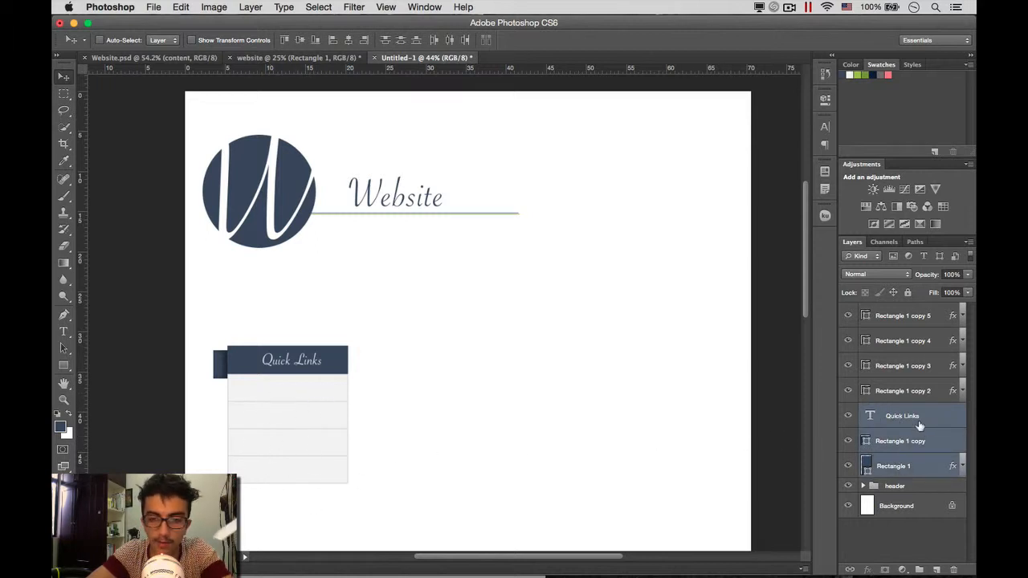
Step: Group all layers from Rectangle 1 up to Rectangle 1 copy 5 and name the group "quick links"
click(895, 467)
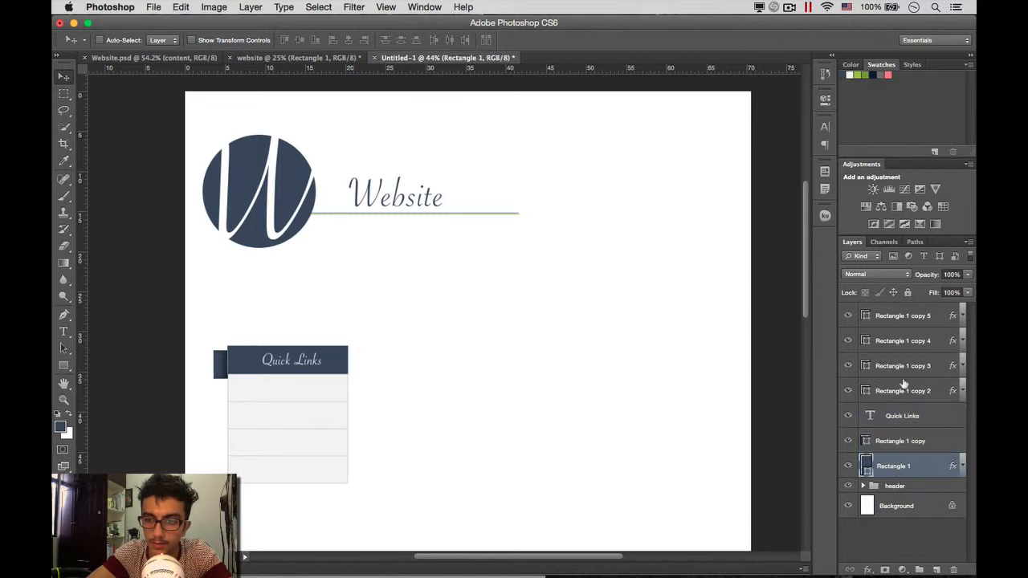
shift+click(885, 316)
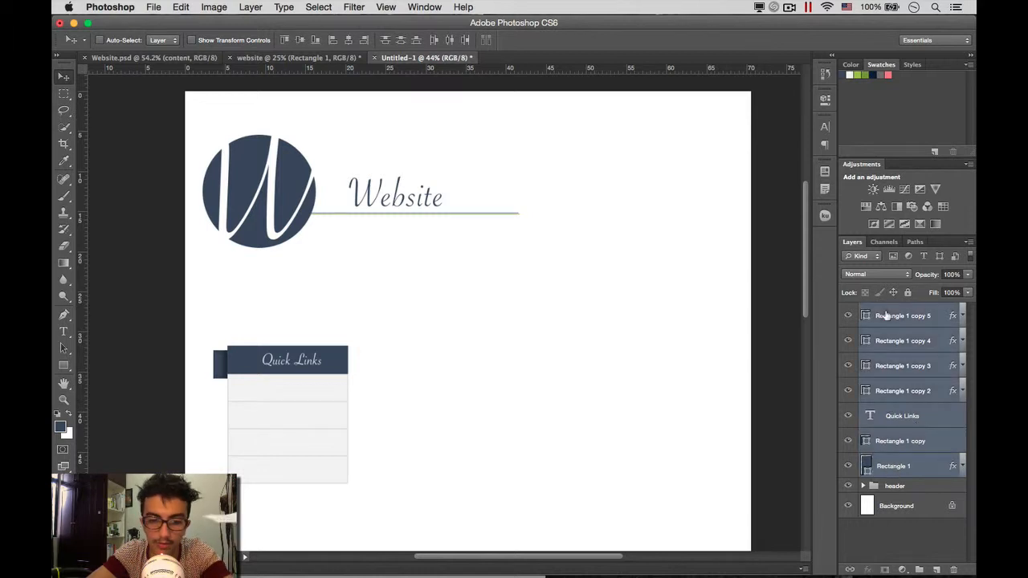
key(super+g)
double_click(898, 310)
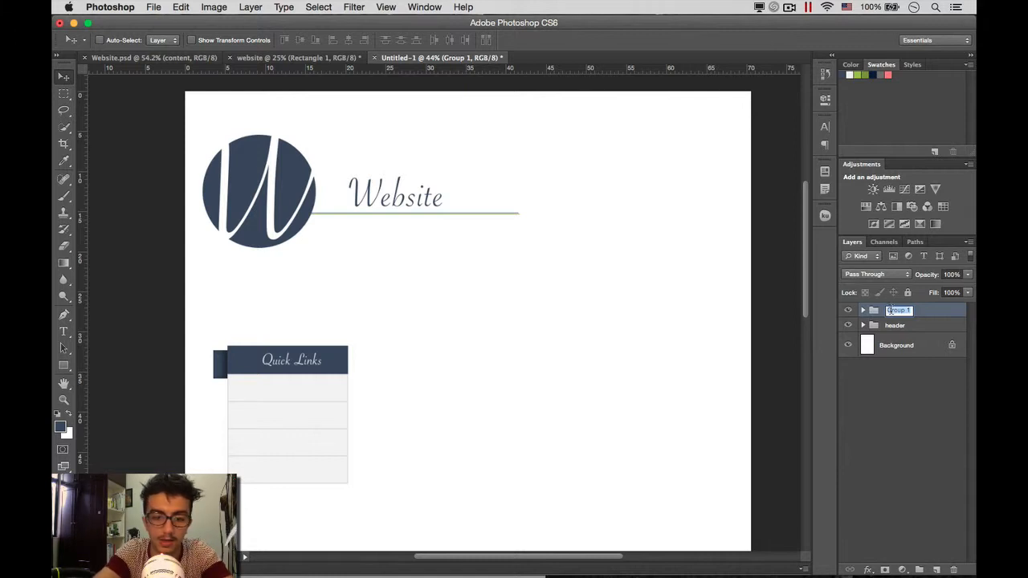
text(quick links)
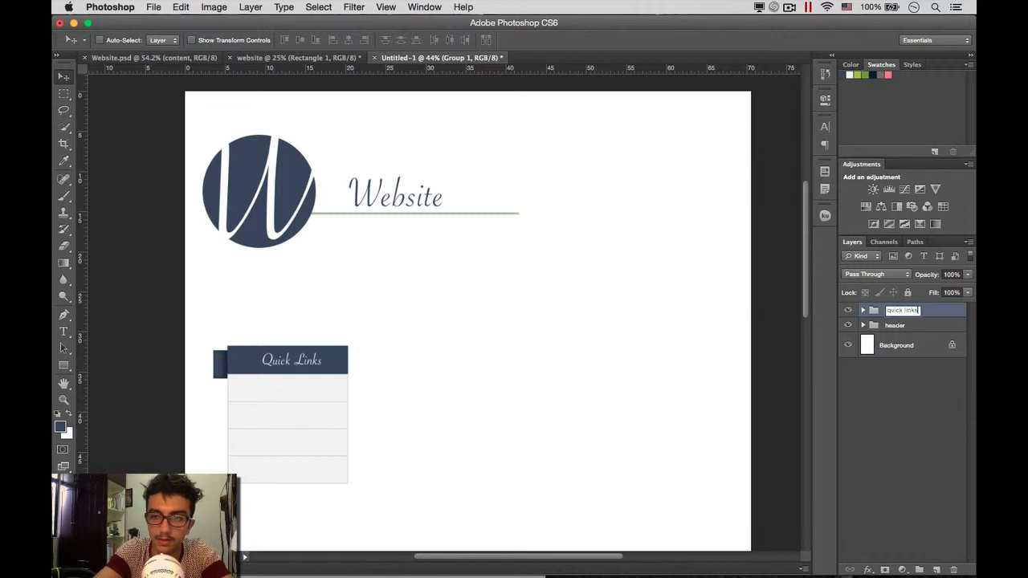
key(Return)
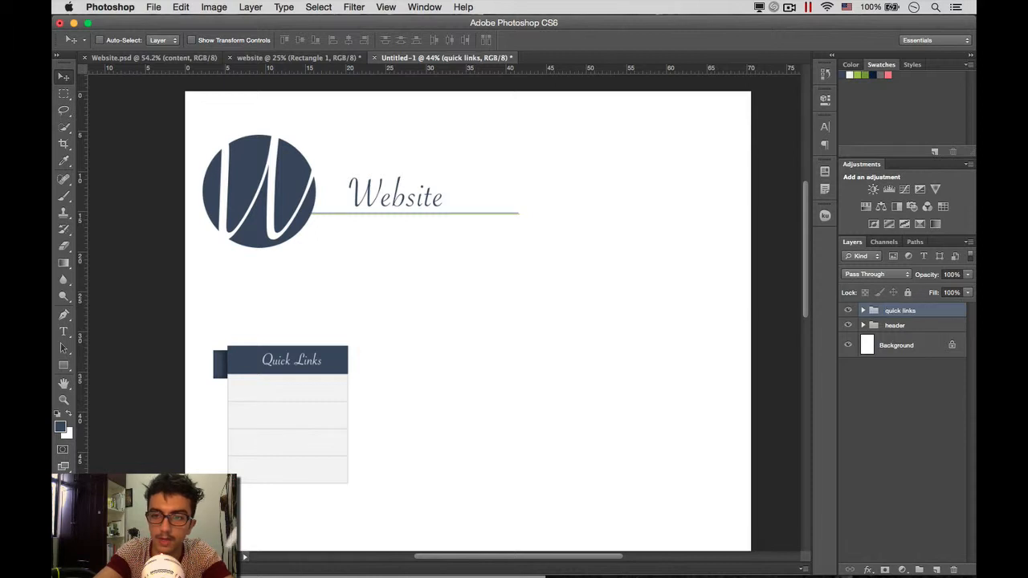
Step: Put the quick links group inside a new parent group named "sidebar"
key(super+g)
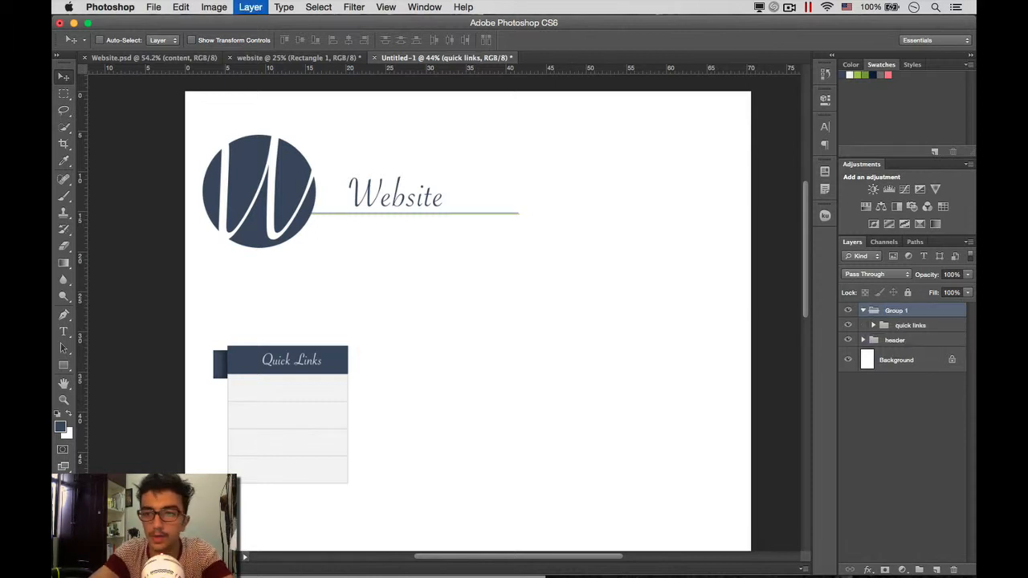
double_click(894, 311)
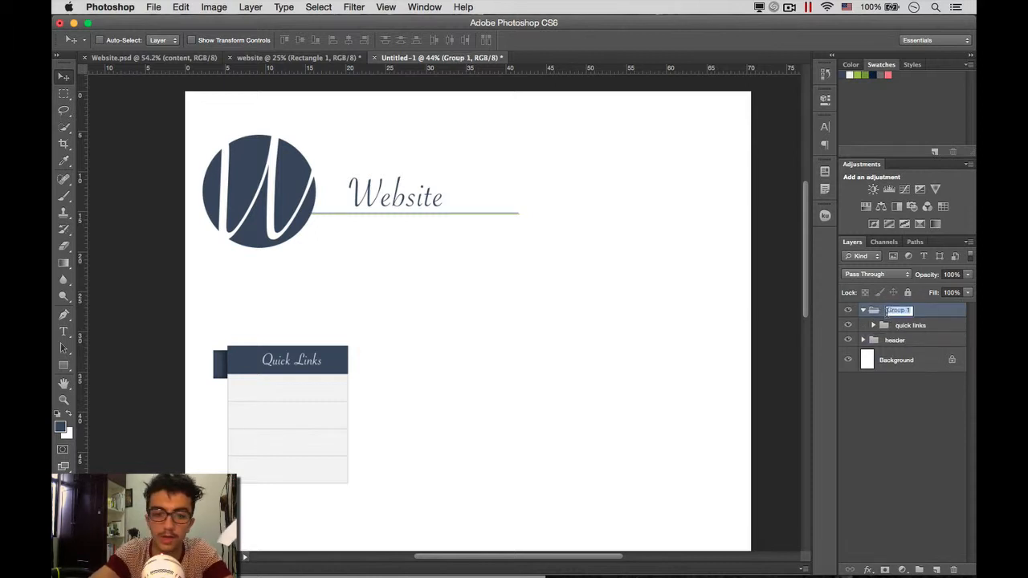
text(sidebar)
key(Return)
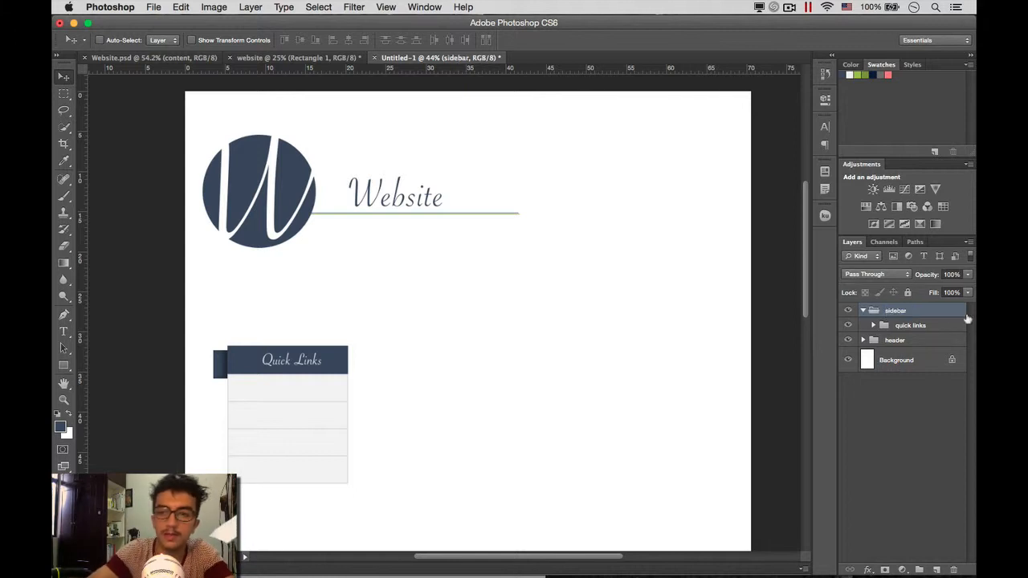
Step: Group the Quick Links title, Rectangle 1 copy and Rectangle 1 layers inside quick links, naming the group "sub header"
click(873, 326)
click(922, 448)
shift+click(912, 495)
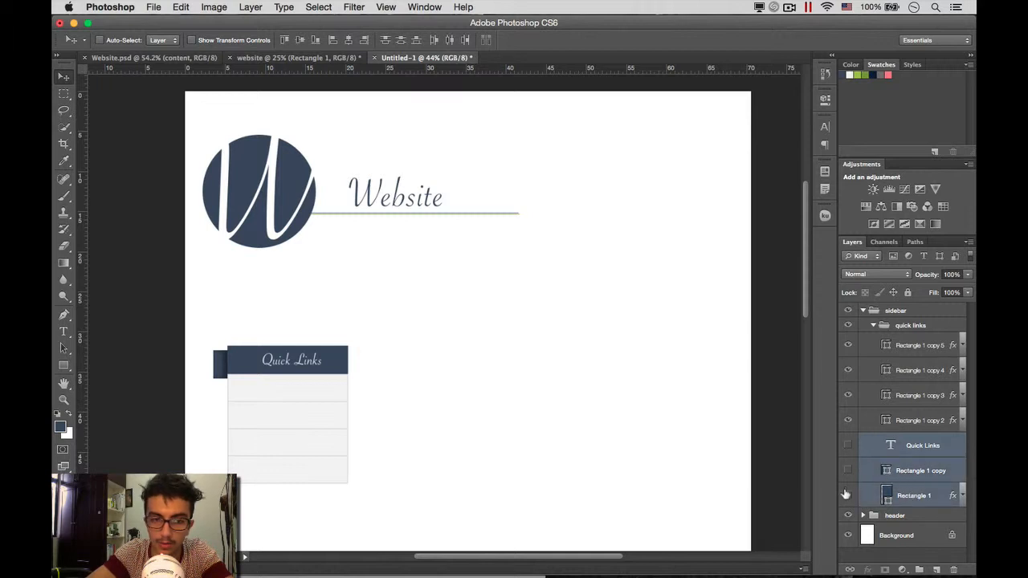
mouse_move(848, 446)
mouse_down()
mouse_move(855, 502)
mouse_move(849, 447)
mouse_up()
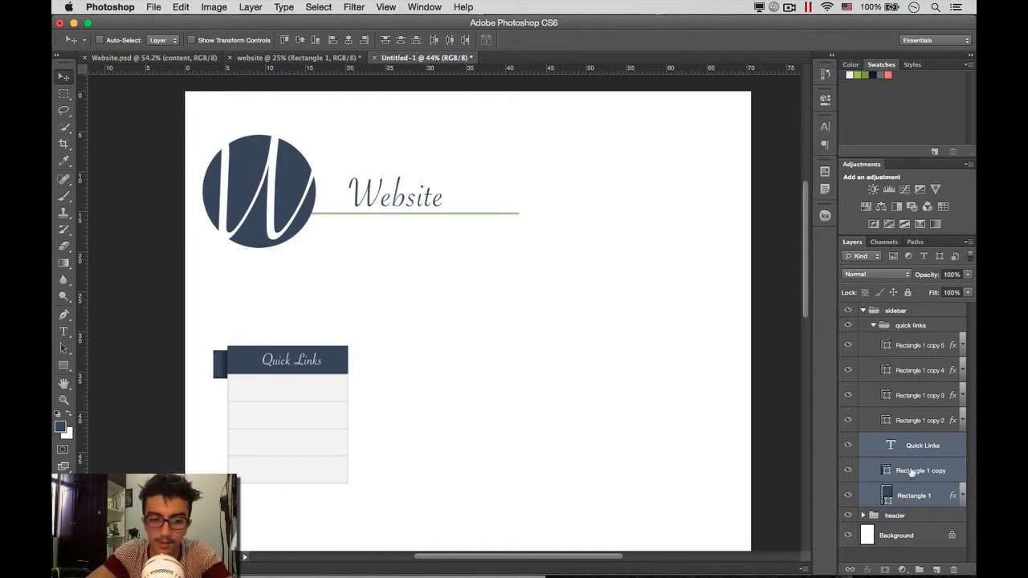
key(super+g)
double_click(916, 442)
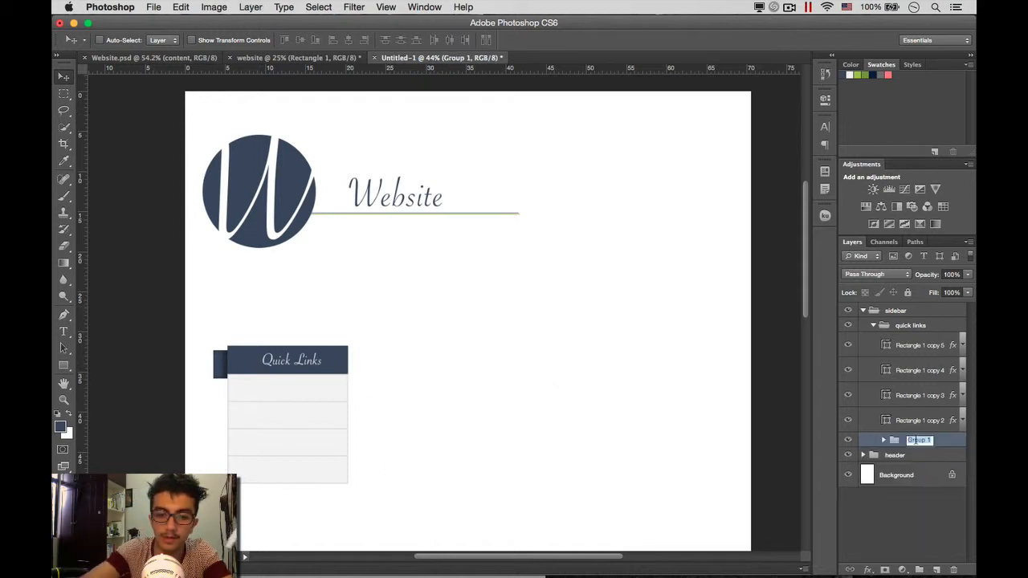
text(hea)
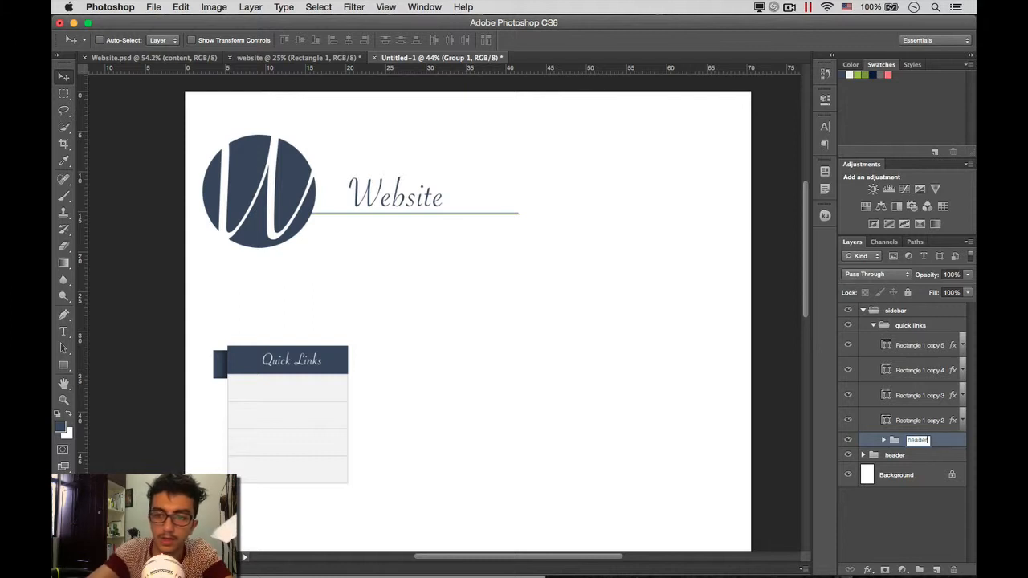
text(der)
key(Return)
double_click(915, 440)
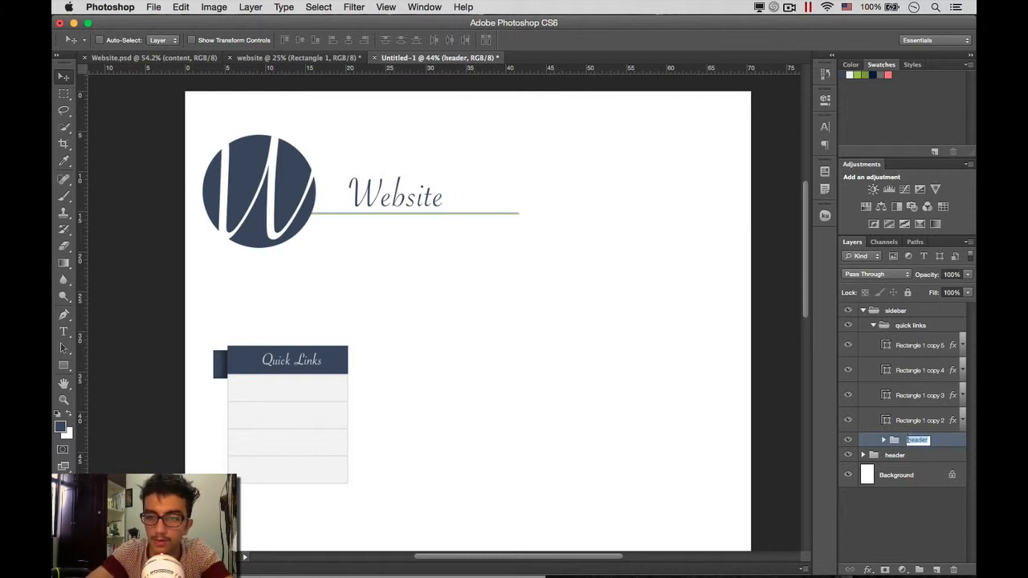
text(sub)
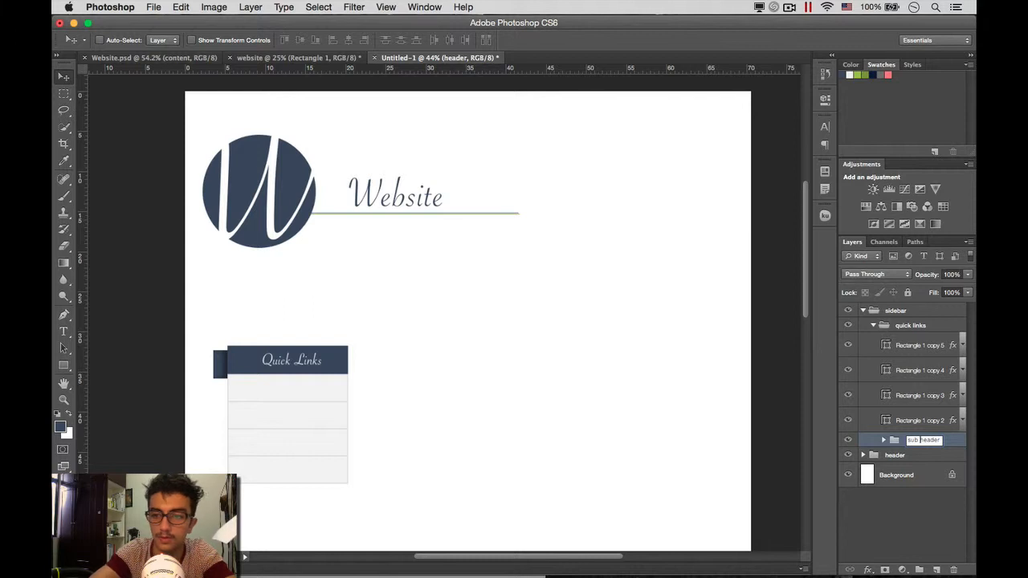
key(Return)
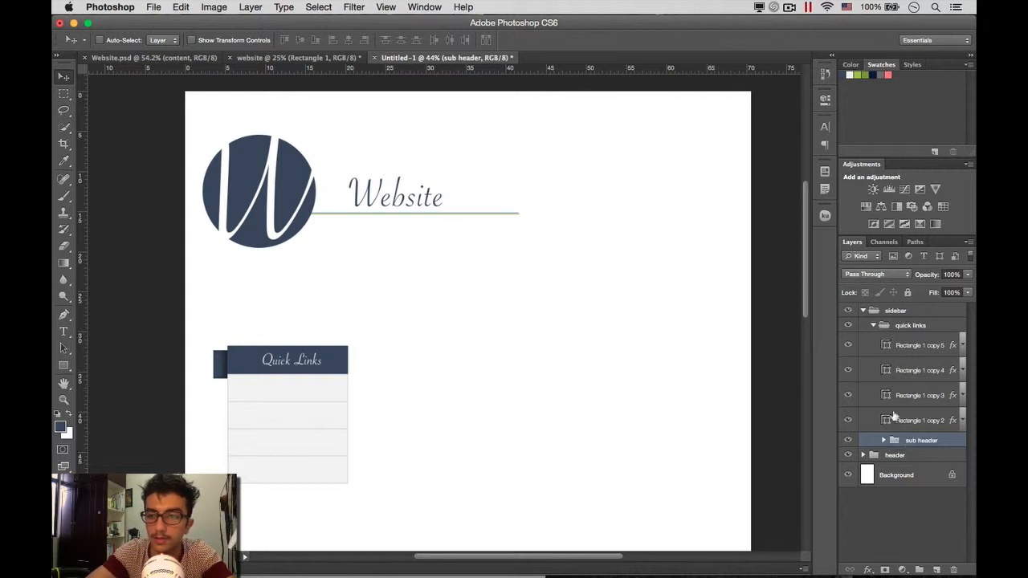
Step: Add the text "home" as a new layer in the quick links group and place it in the first row below the title
click(893, 347)
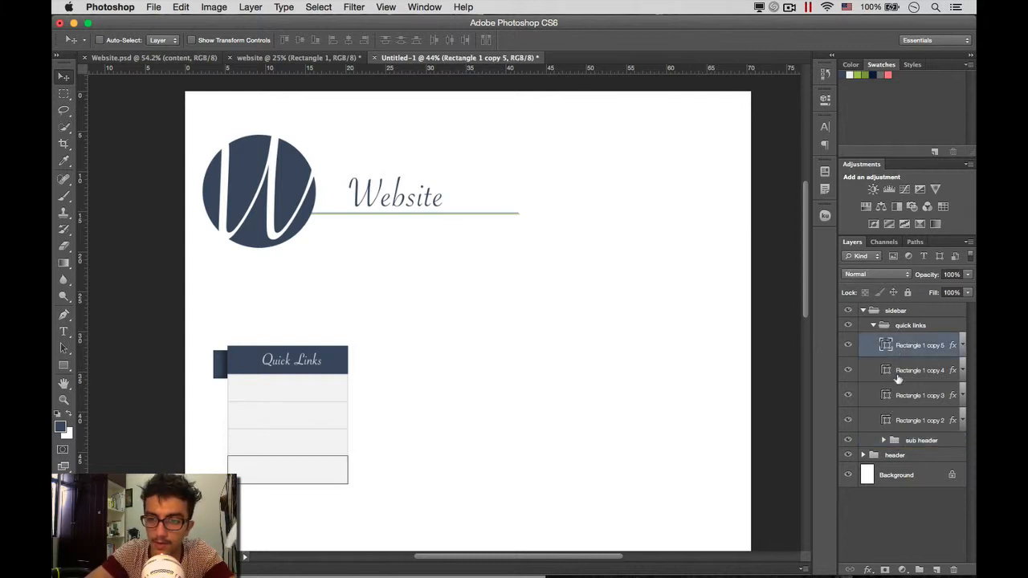
click(898, 420)
click(910, 326)
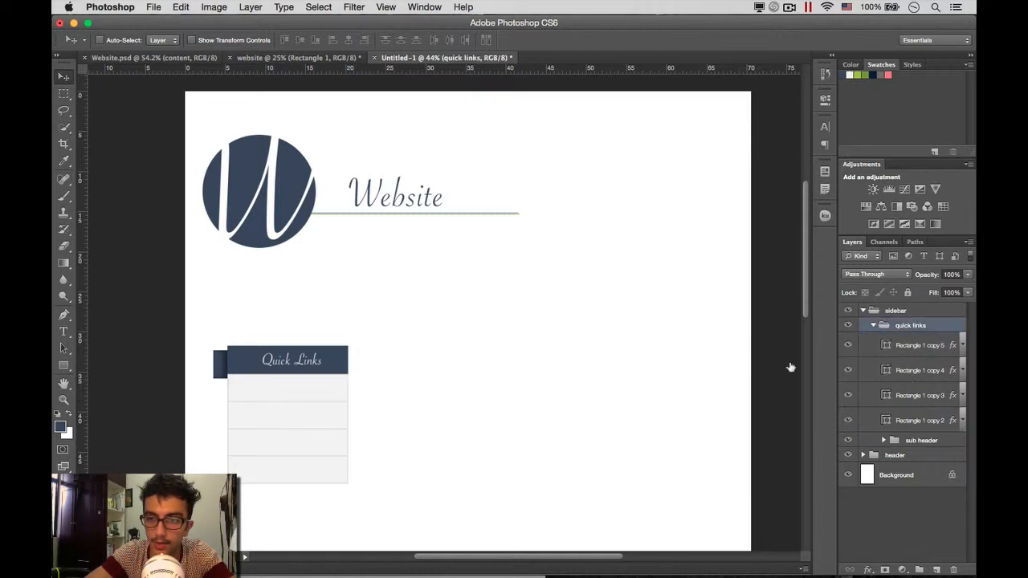
click(69, 333)
click(419, 370)
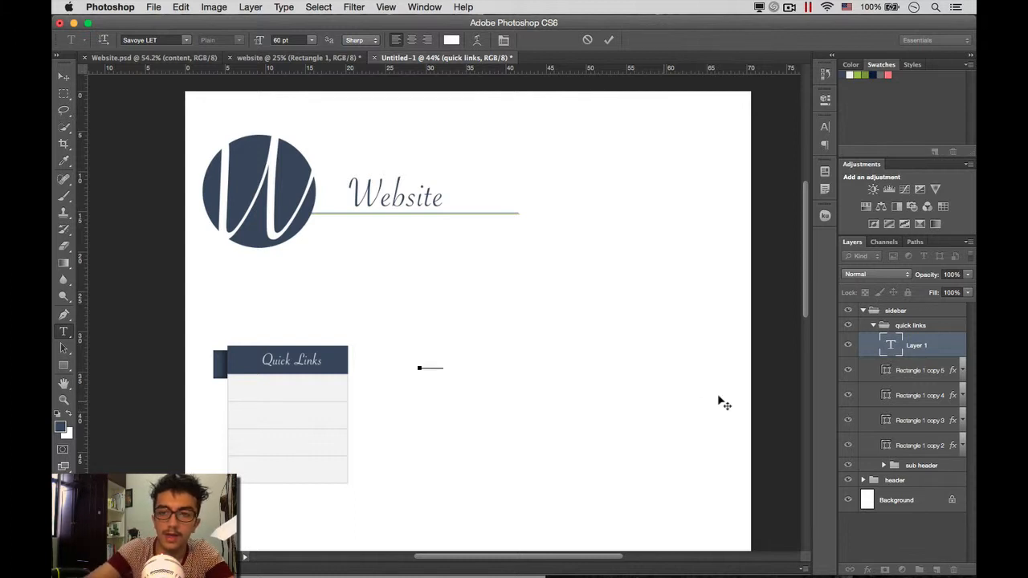
click(883, 348)
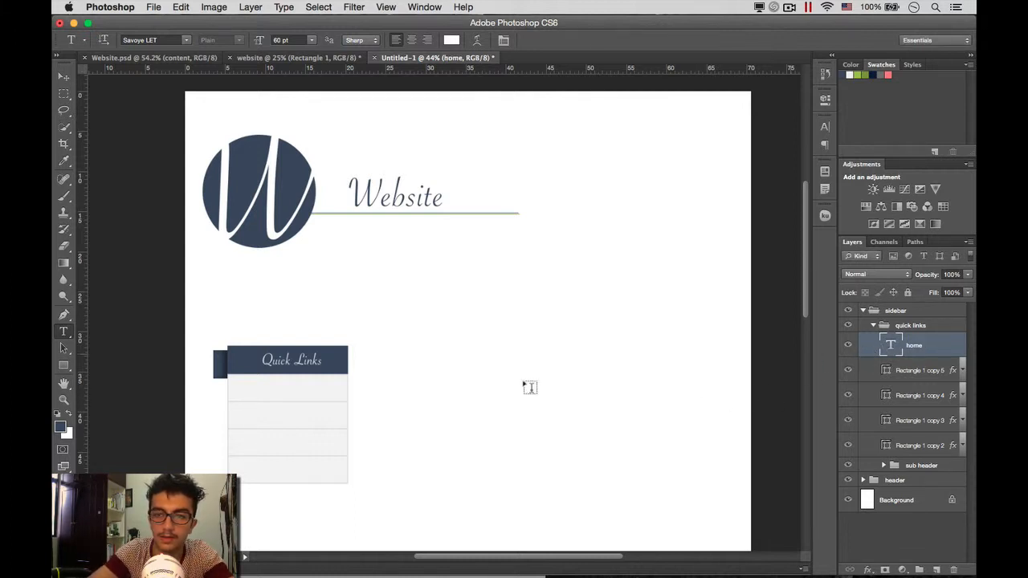
key(v)
drag(431, 371, 291, 388)
Step: Change the color of the home text to the dark blue swatch 37465d
double_click(890, 345)
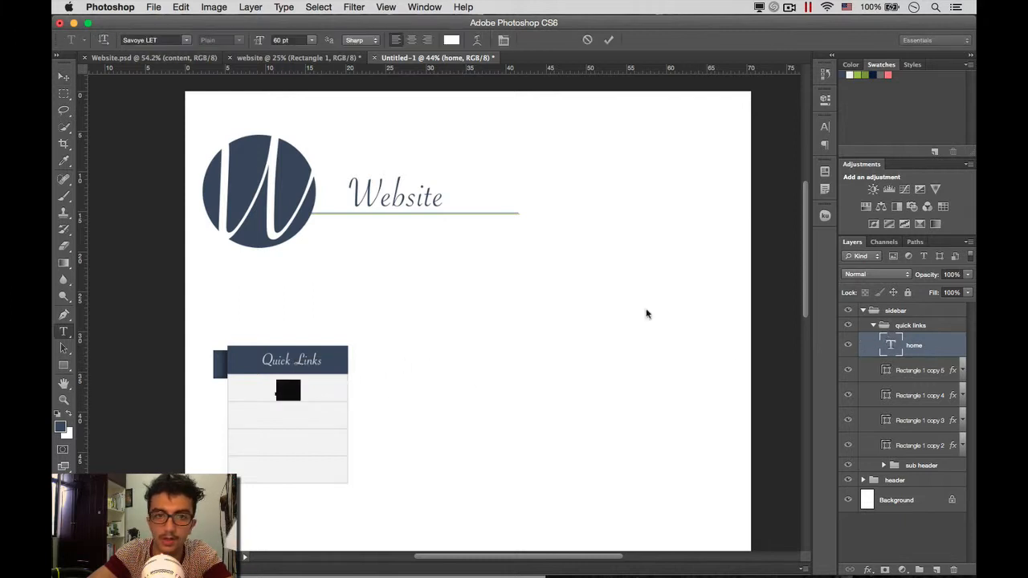
click(451, 41)
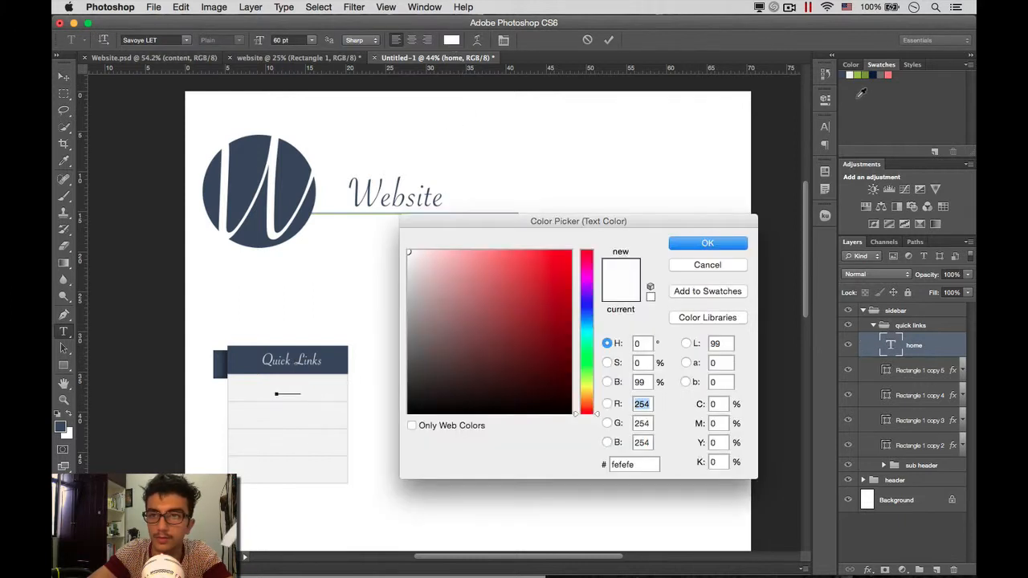
click(849, 74)
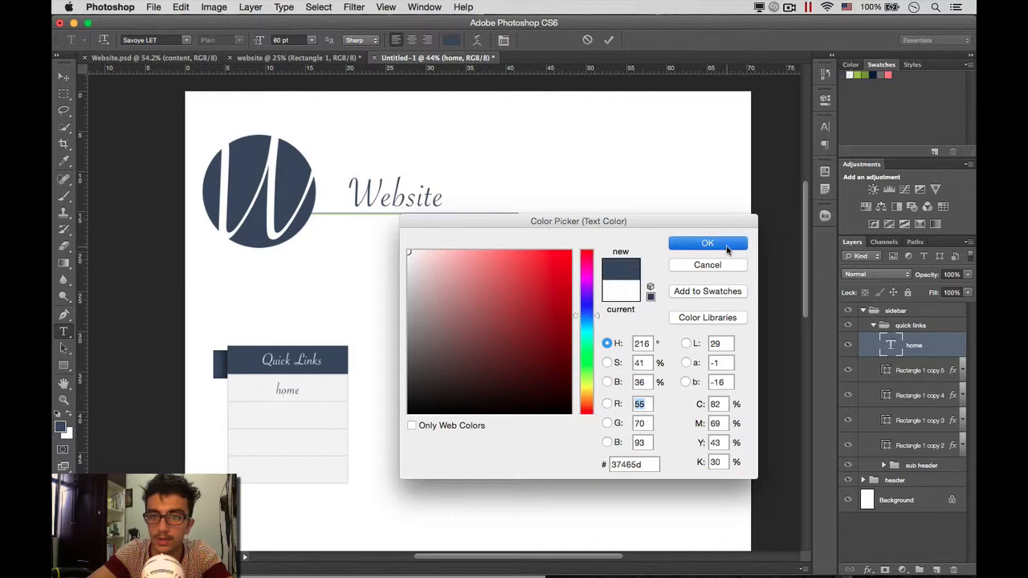
click(728, 246)
click(894, 347)
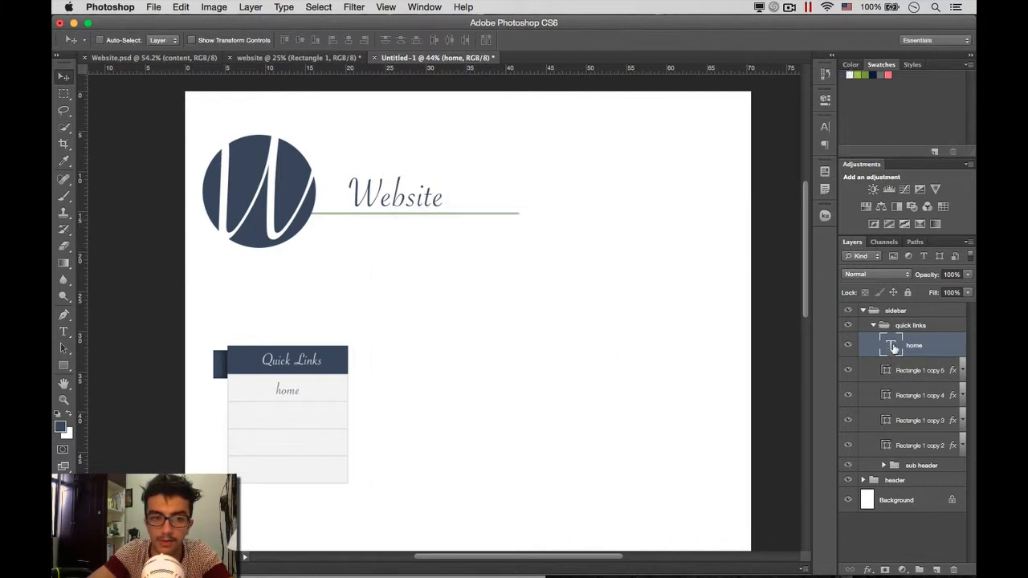
Step: Set the home text's font to Sinhala MN and its size to 45 pt
double_click(894, 348)
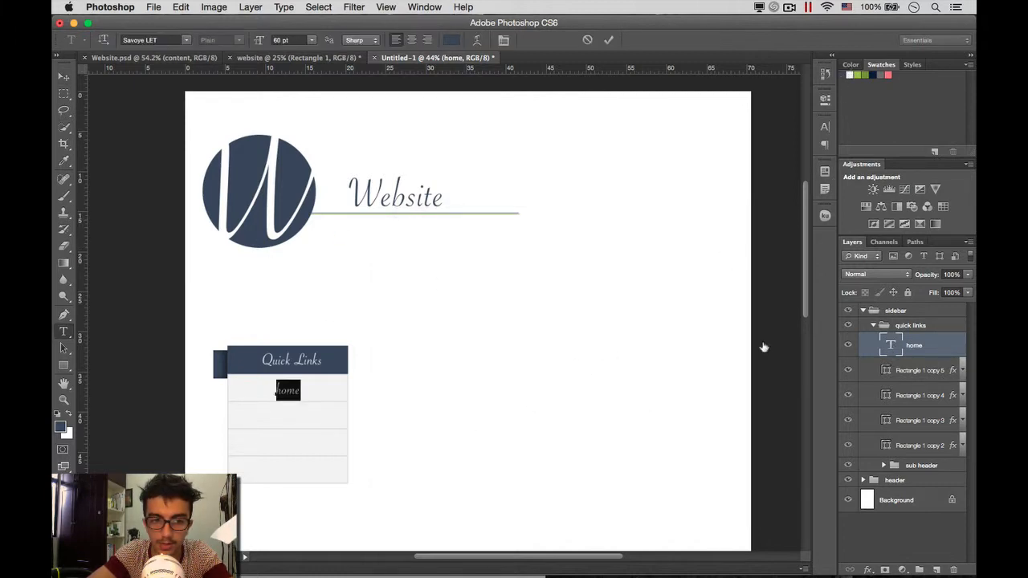
click(156, 39)
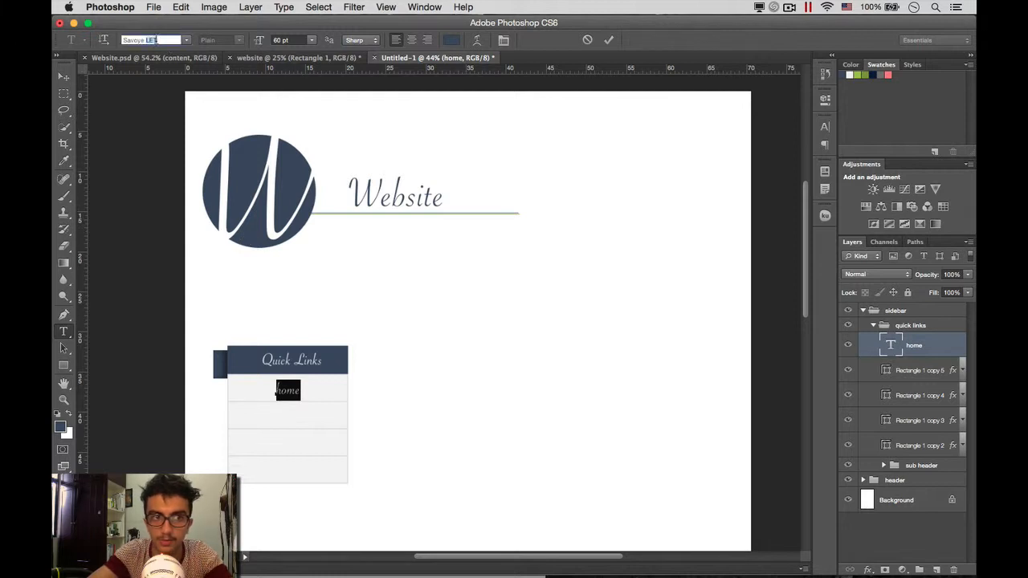
text(a)
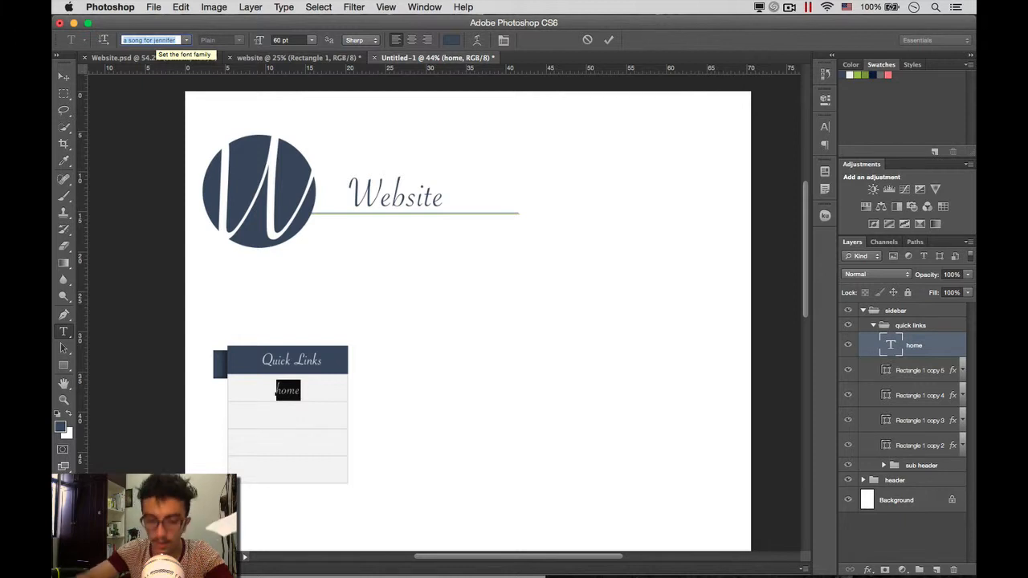
text(si)
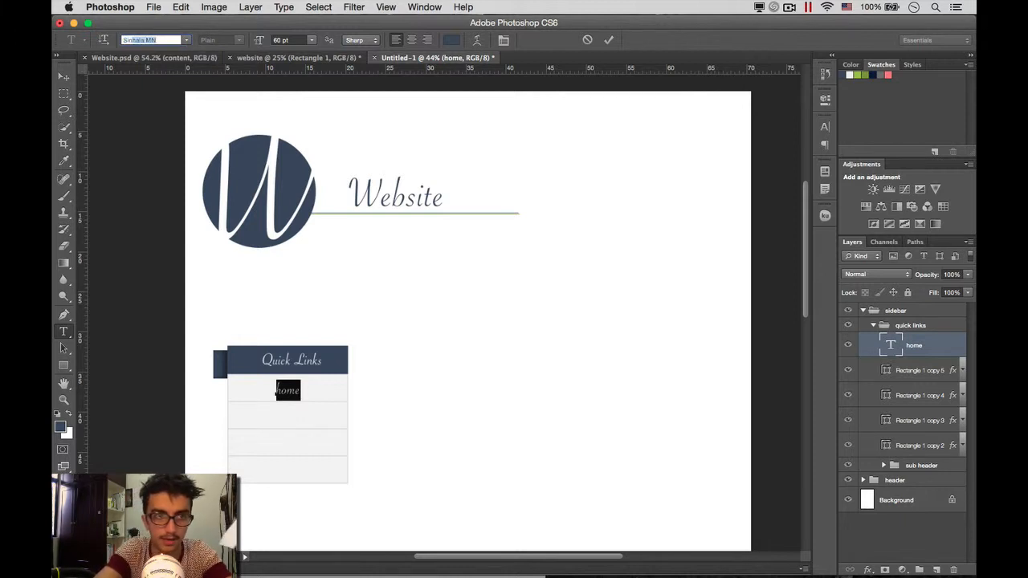
key(Return)
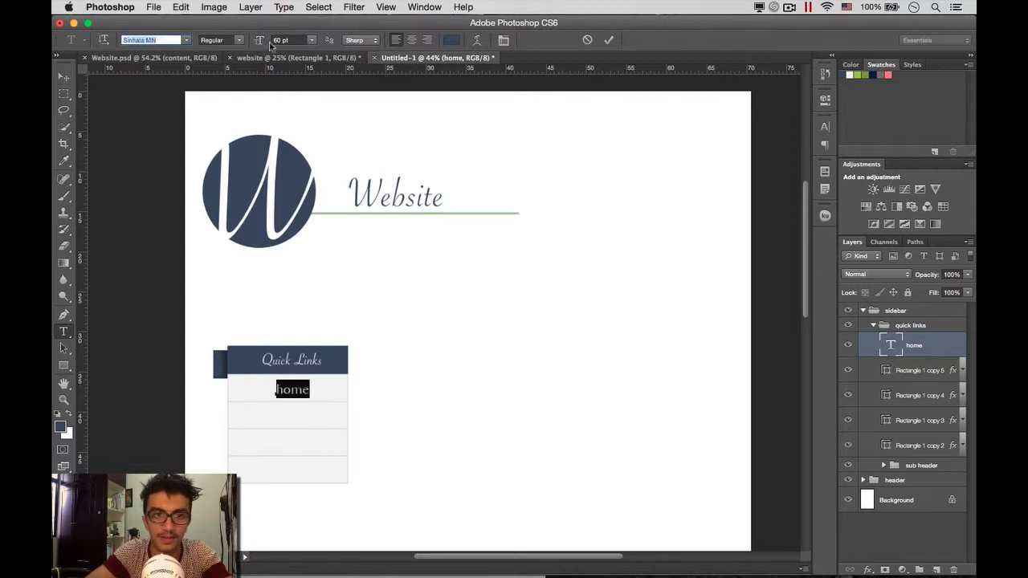
drag(261, 44, 254, 45)
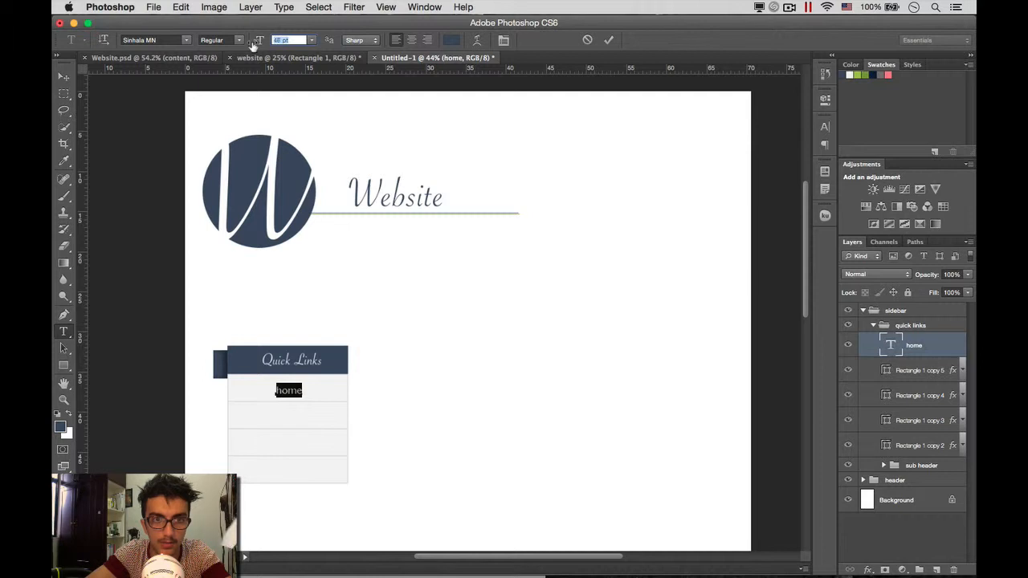
drag(254, 45, 254, 45)
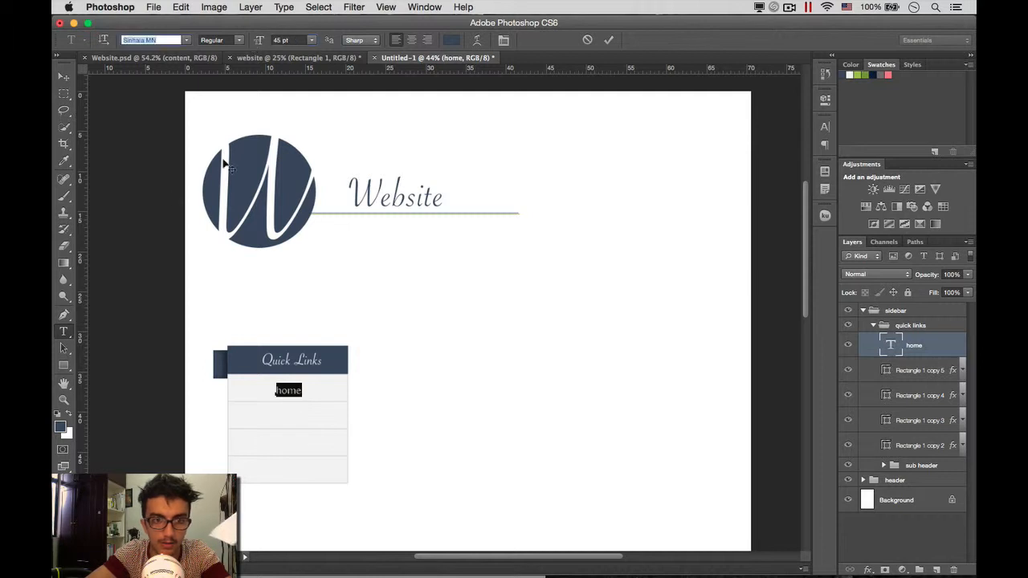
click(63, 78)
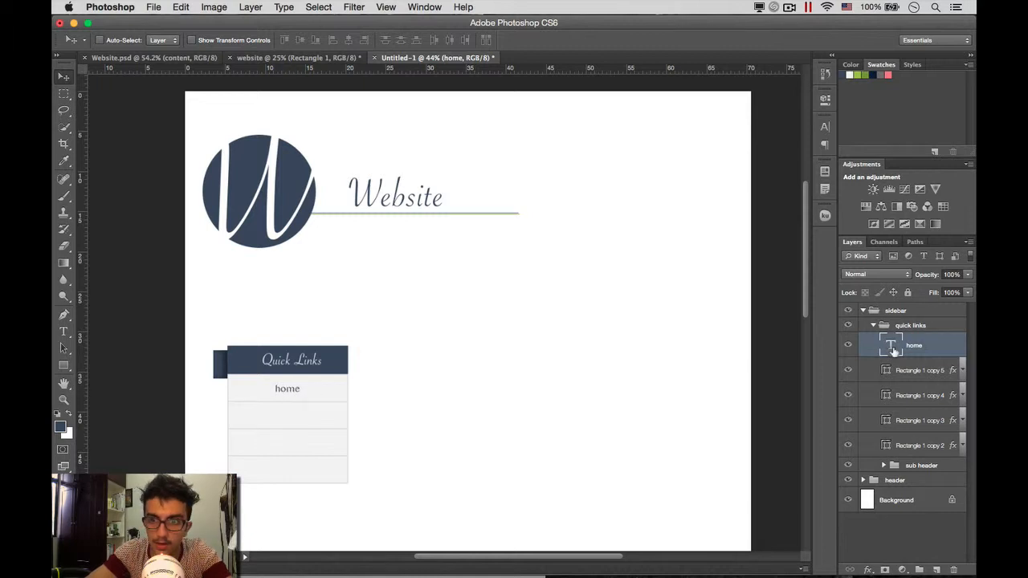
Step: Capitalize the first letter of the link text so it reads "Home"
double_click(890, 346)
key(Left)
key(Delete)
text(H)
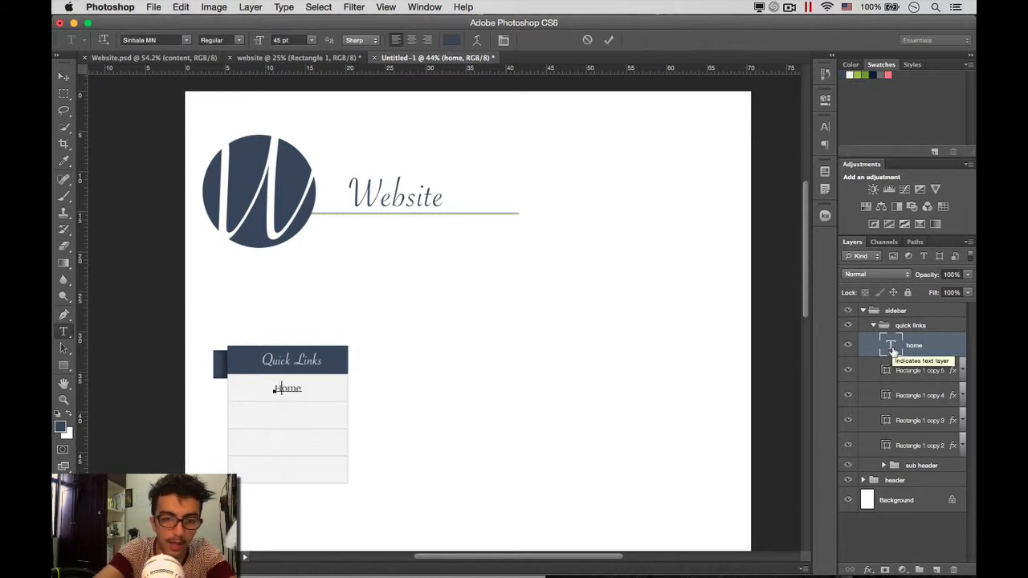
click(63, 75)
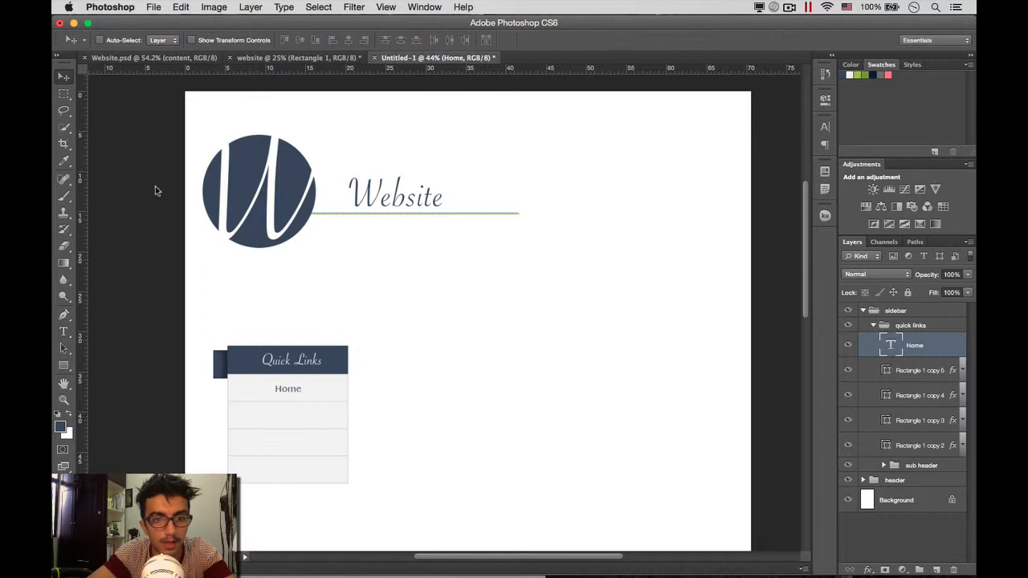
Step: Center the Home text horizontally within the first link row, using a selection of Rectangle 1 copy 2, and clear the selection
click(886, 373)
click(886, 447)
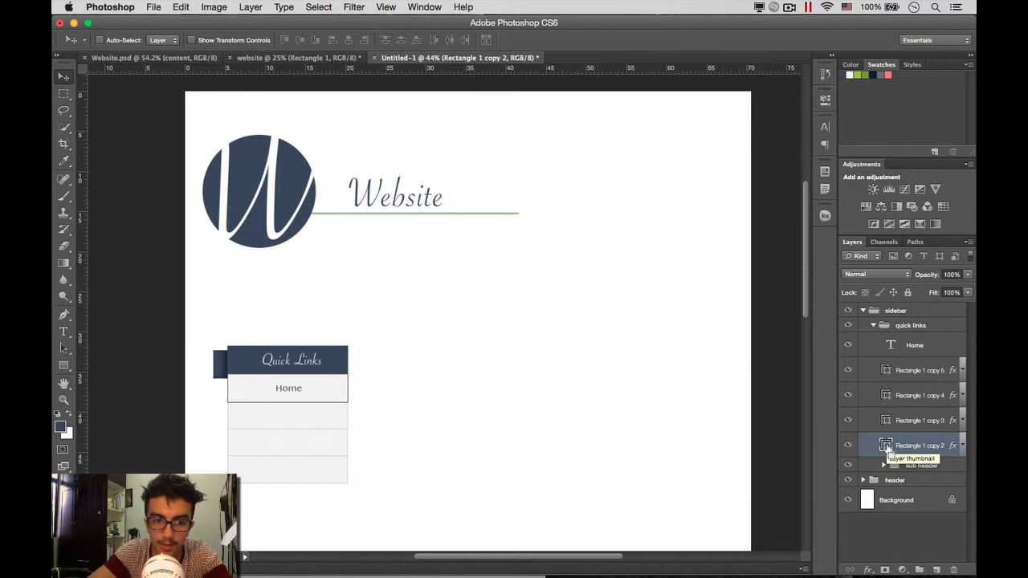
super+click(886, 447)
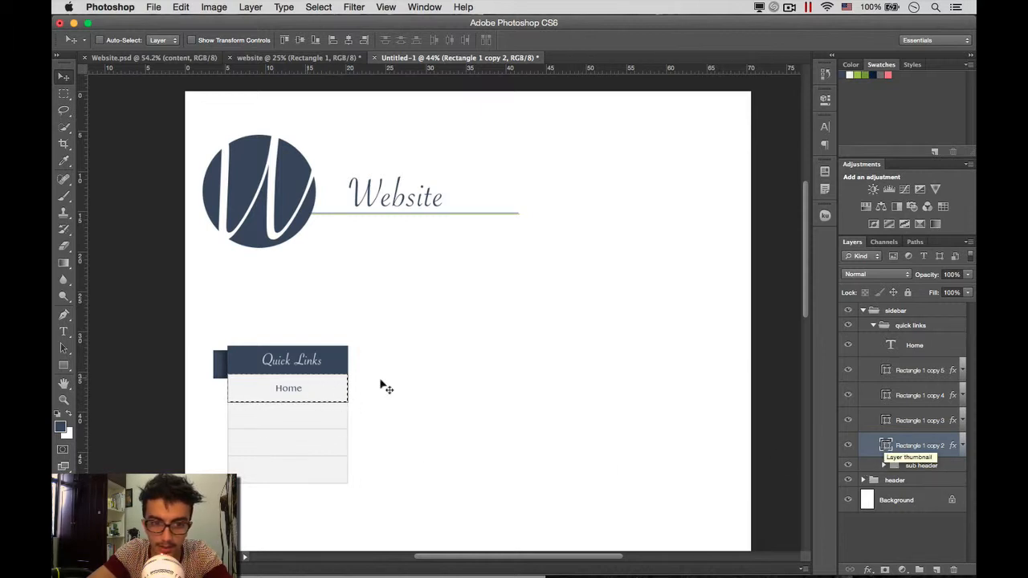
click(923, 345)
click(348, 40)
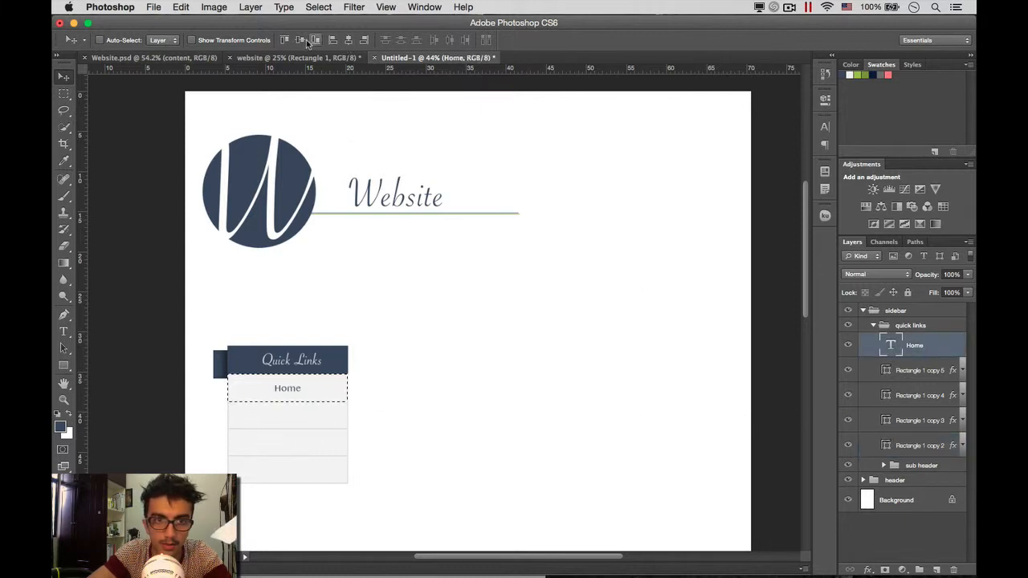
key(super+d)
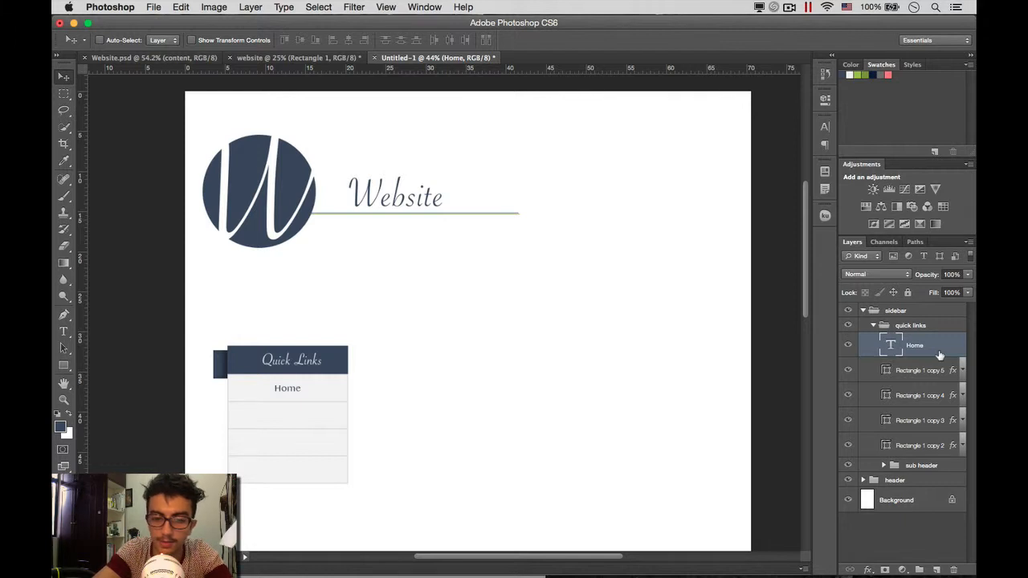
Step: Duplicate the Home text layer three times for the remaining link rows
key(super+j)
key(super+j)
key(super+j)
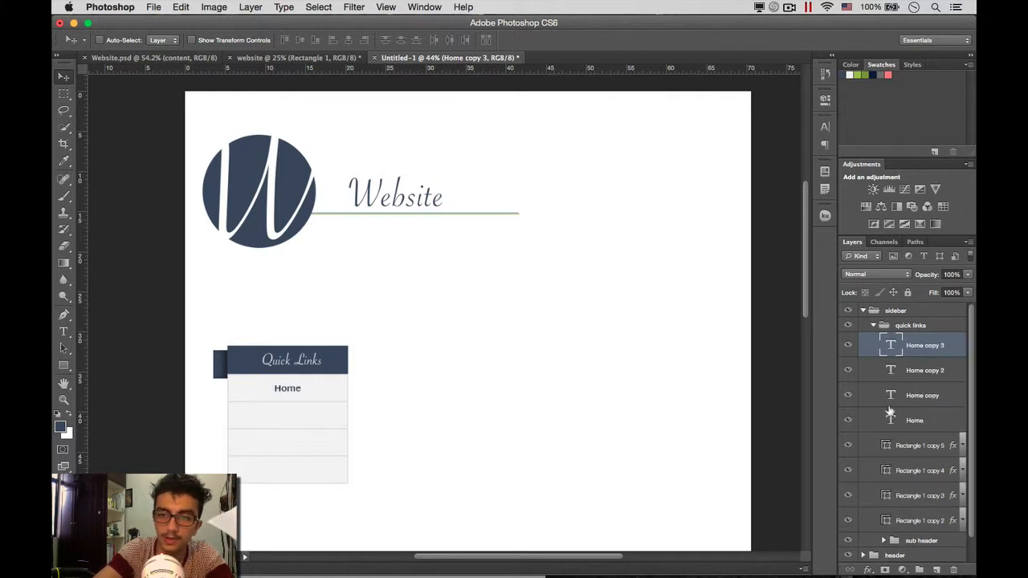
Step: Change the three duplicated Home texts to "About", "Blog" and "Contact us"
double_click(890, 395)
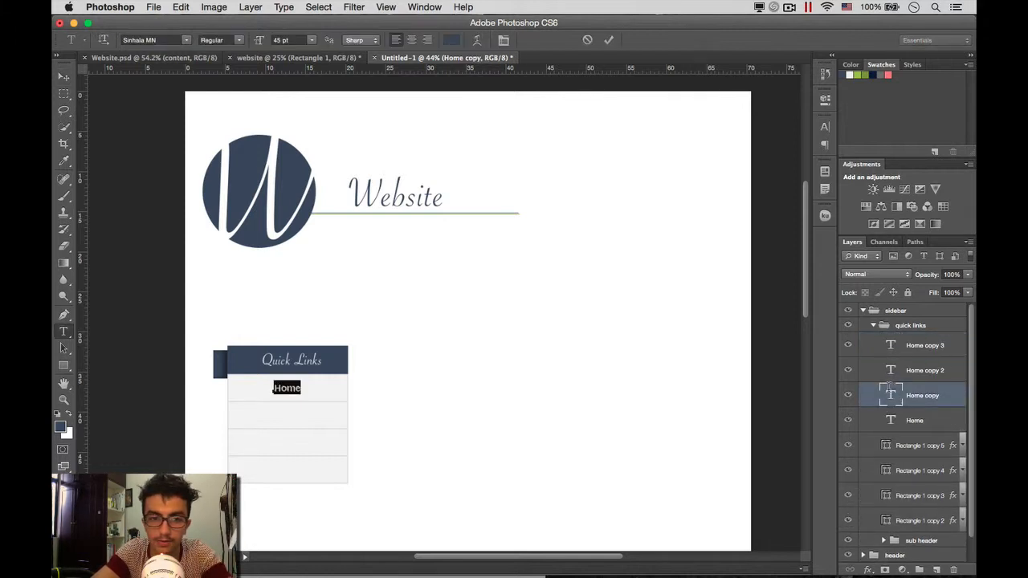
text(About)
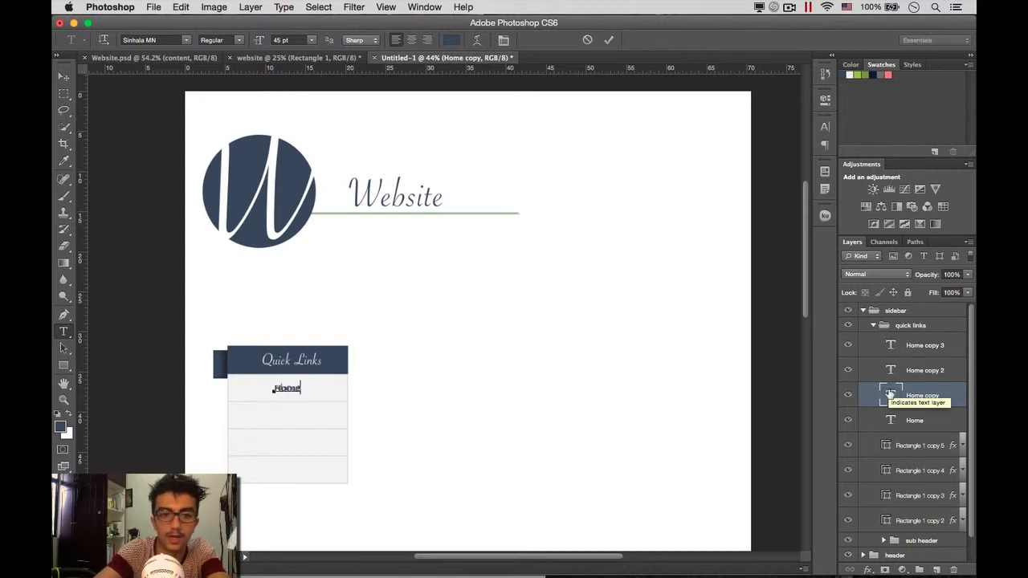
double_click(890, 370)
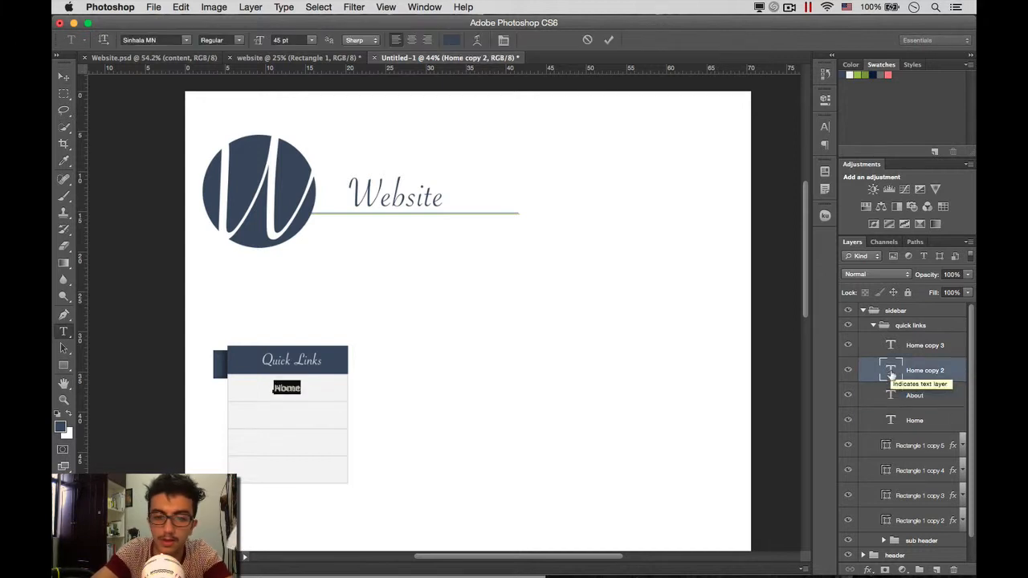
text(Bl)
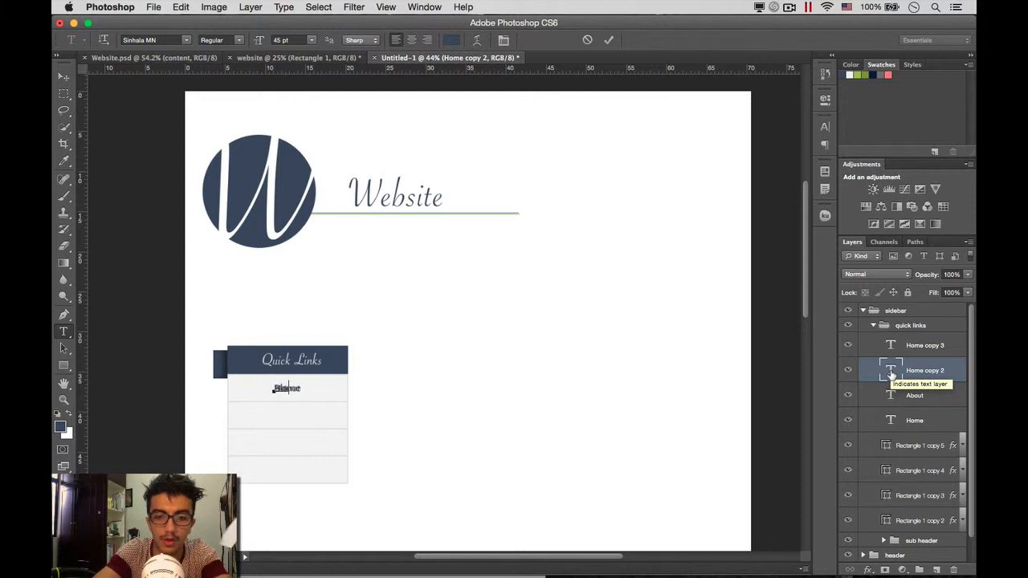
text(og)
double_click(891, 345)
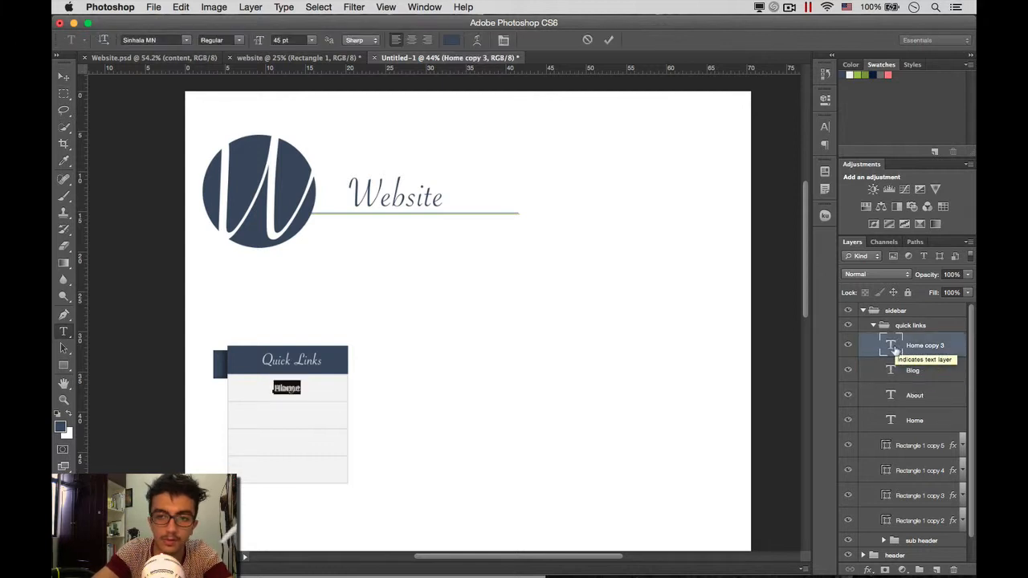
text(Co)
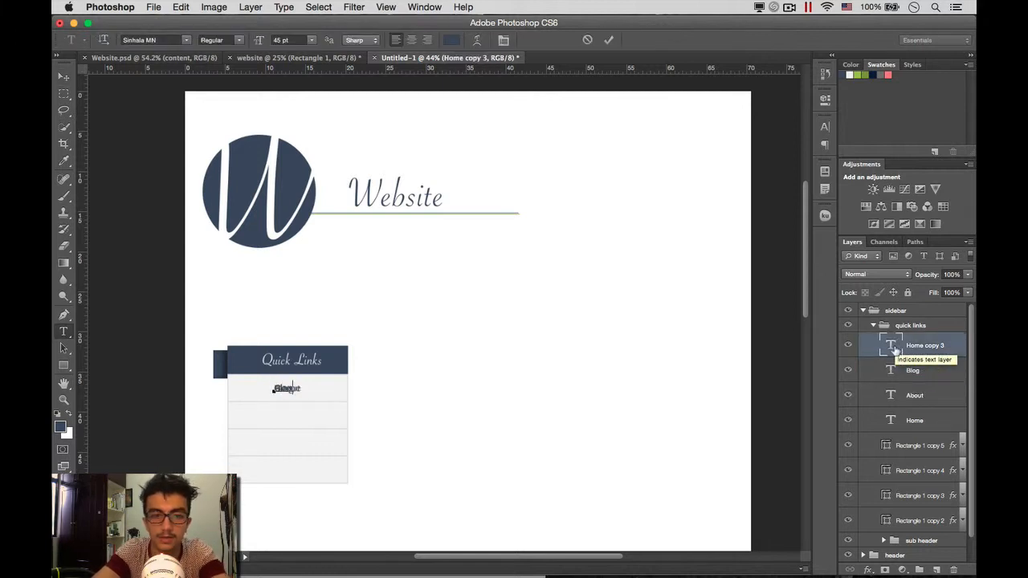
text(ntact us)
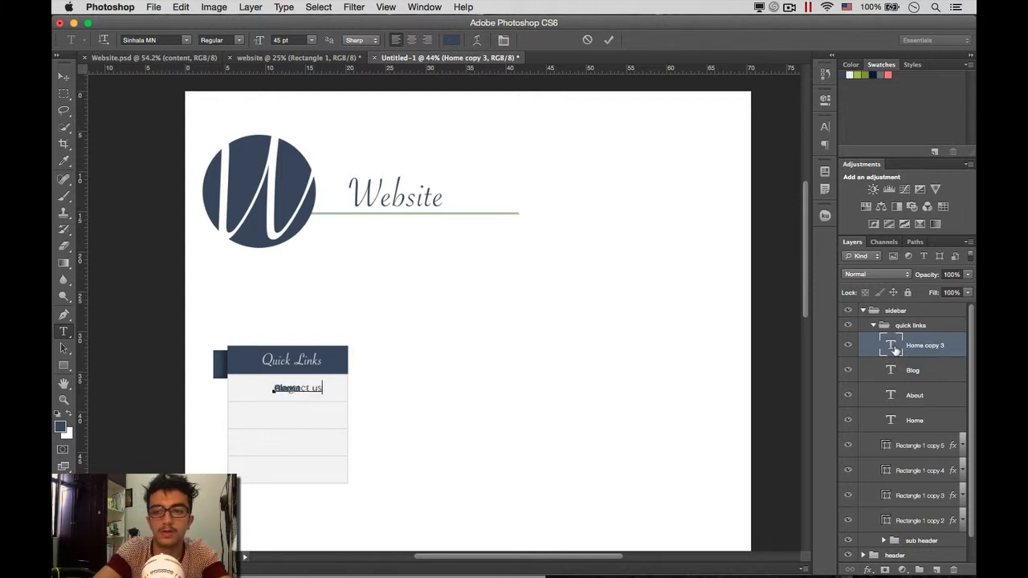
key(super+Return)
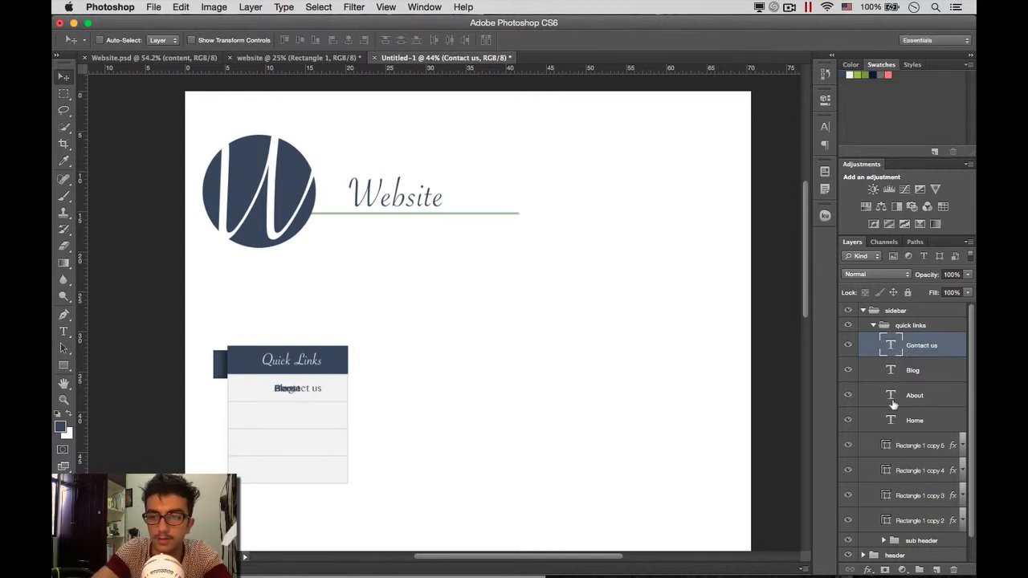
Step: Place the About layer above Blog in the layer order and move the Contact us text down into the fourth link row
click(892, 403)
drag(895, 403, 895, 368)
click(892, 347)
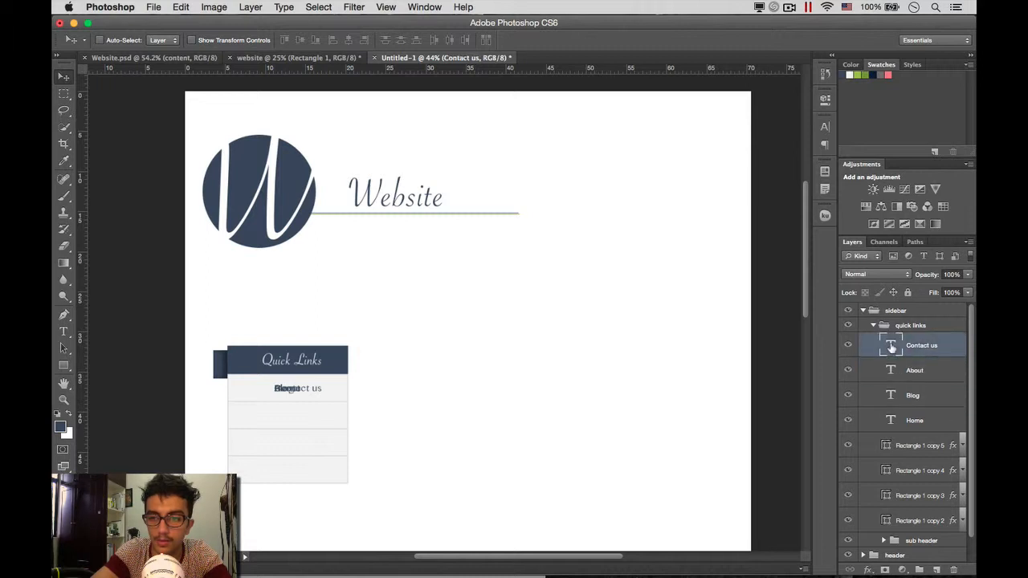
drag(307, 392, 295, 470)
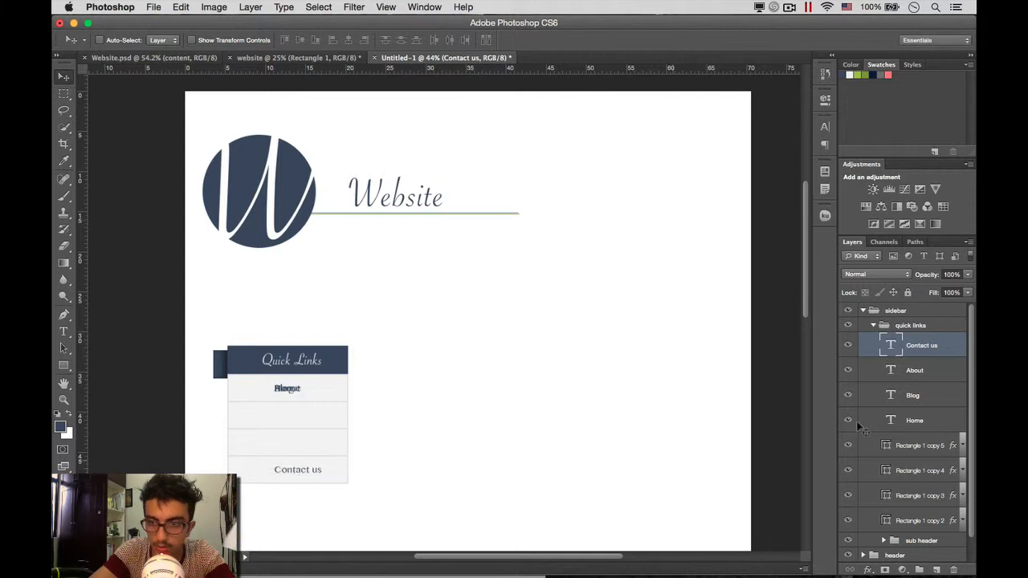
Step: Move the About text into the third link row and the Blog text into the second
click(898, 376)
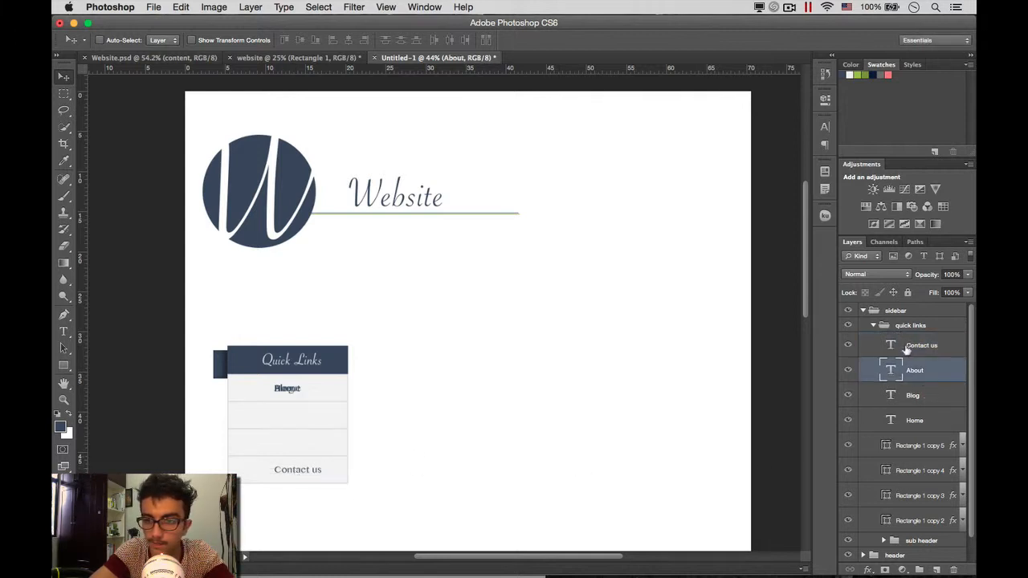
click(906, 349)
click(913, 375)
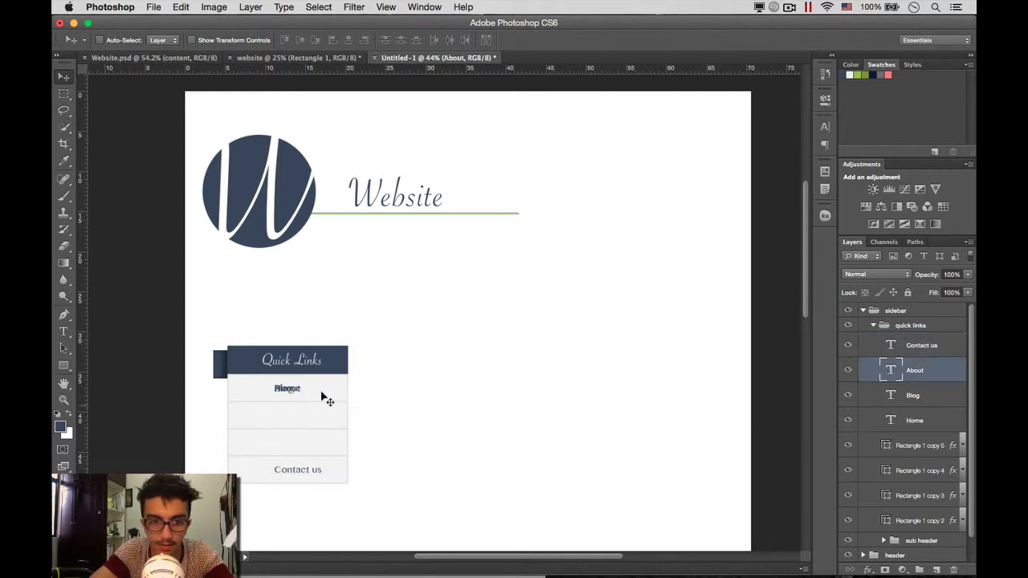
drag(303, 390, 298, 448)
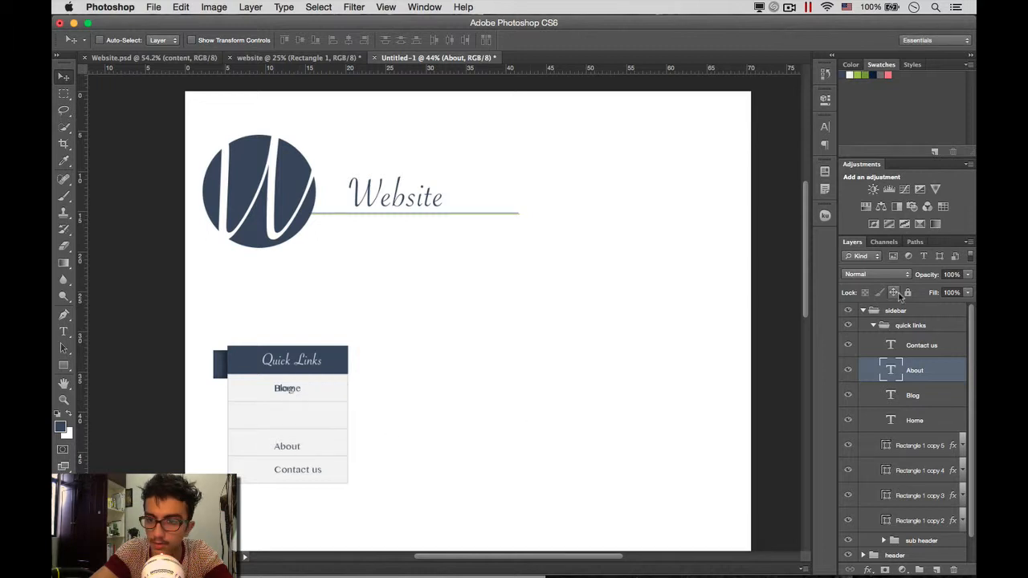
click(891, 394)
drag(297, 390, 293, 421)
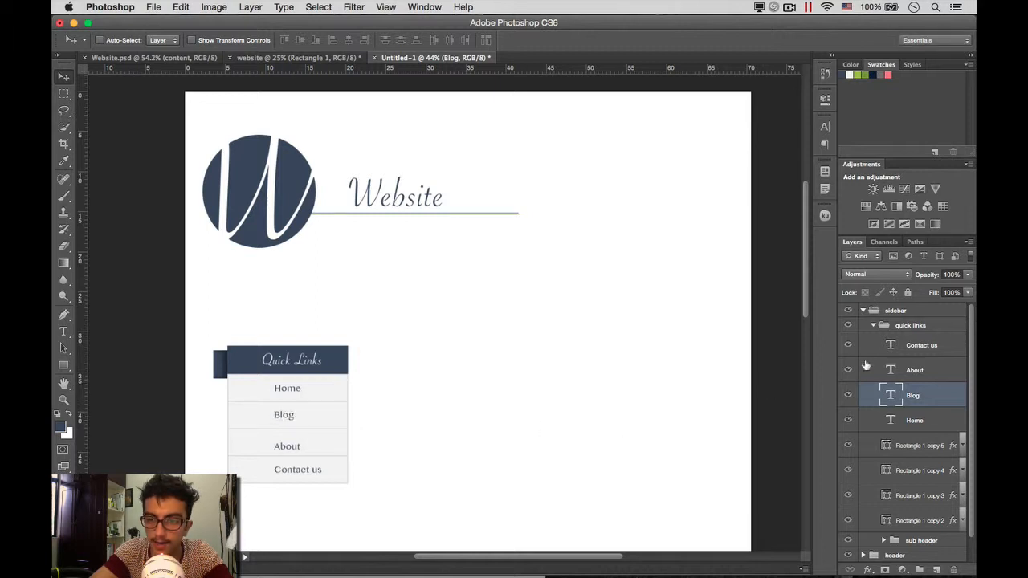
Step: Center the Blog text horizontally in the second link row, using a selection of Rectangle 1 copy 3, and clear the selection
scroll(891, 401, down, 2)
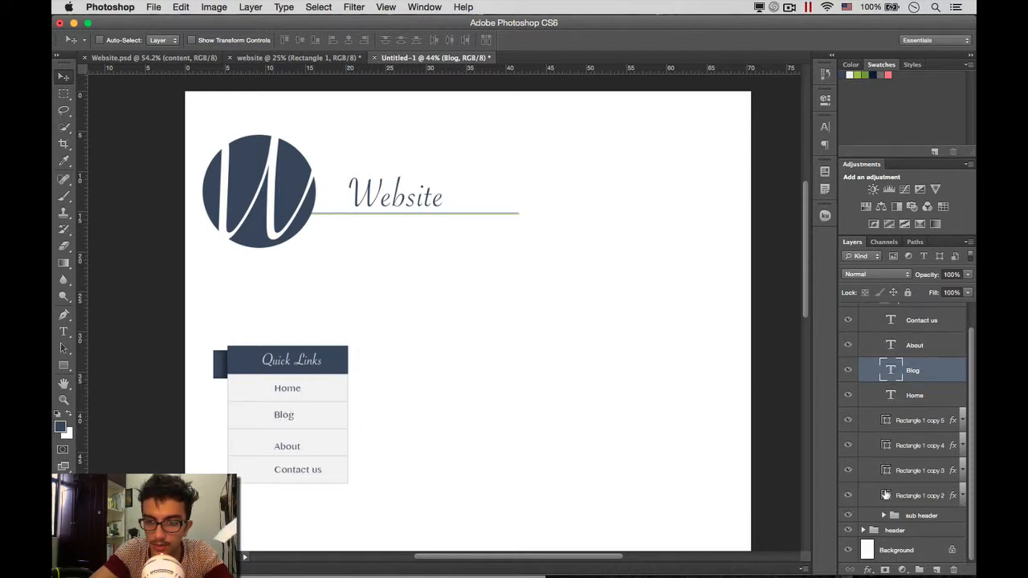
click(887, 496)
click(887, 471)
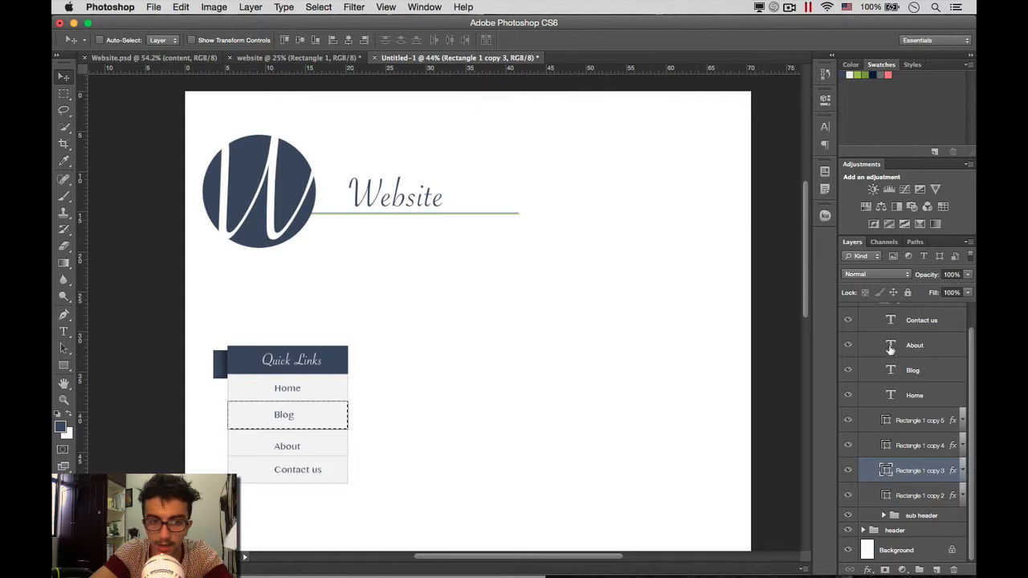
click(901, 371)
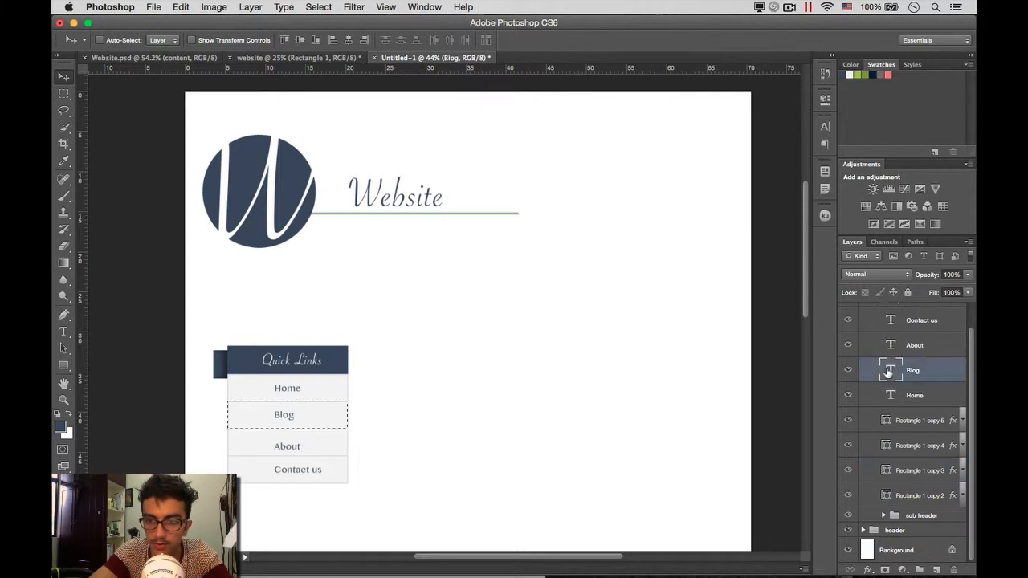
click(348, 40)
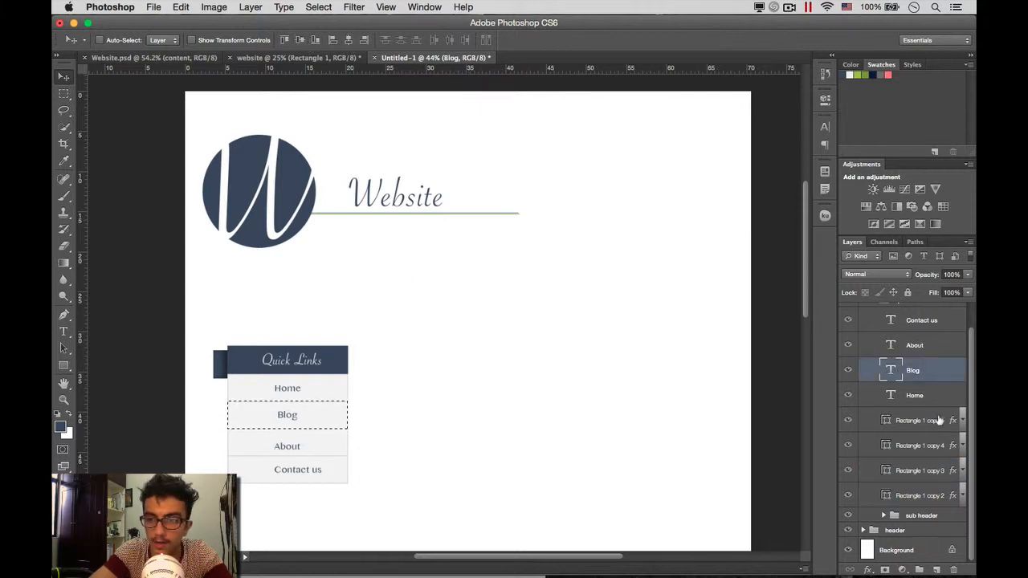
key(super+d)
Step: Center the Contact us text horizontally and vertically in the fourth link row, using a selection of Rectangle 1 copy 5
click(886, 421)
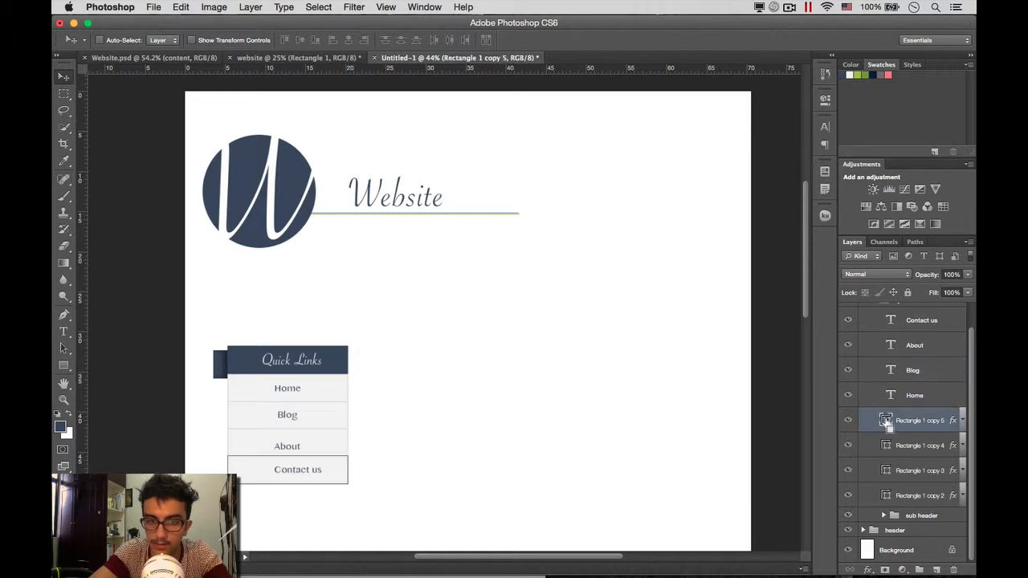
super+click(886, 421)
click(893, 323)
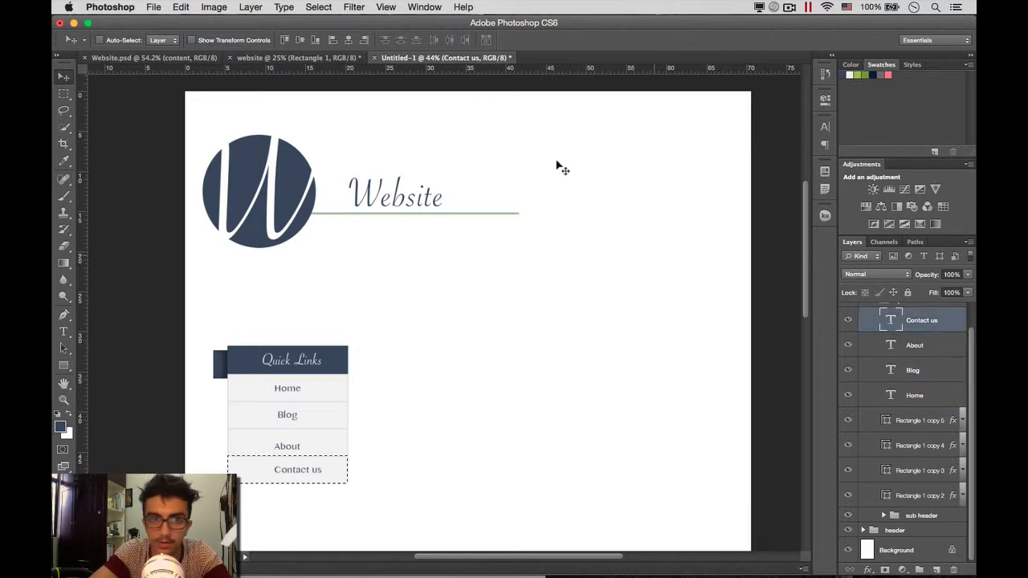
click(349, 45)
click(316, 40)
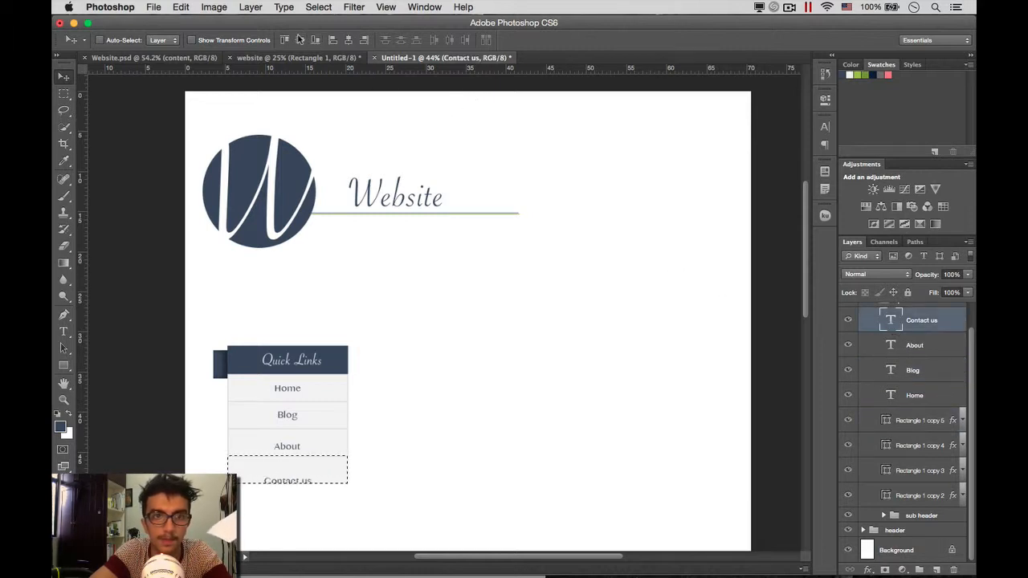
click(300, 40)
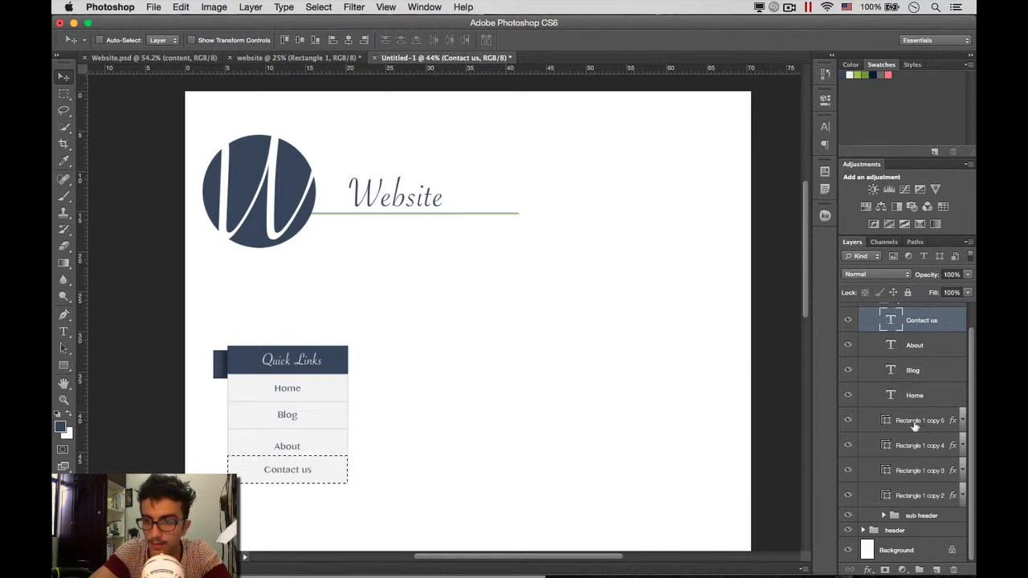
Step: Center the About text vertically in the third link row, using a selection of Rectangle 1 copy 4, and clear the selection
click(891, 353)
click(887, 424)
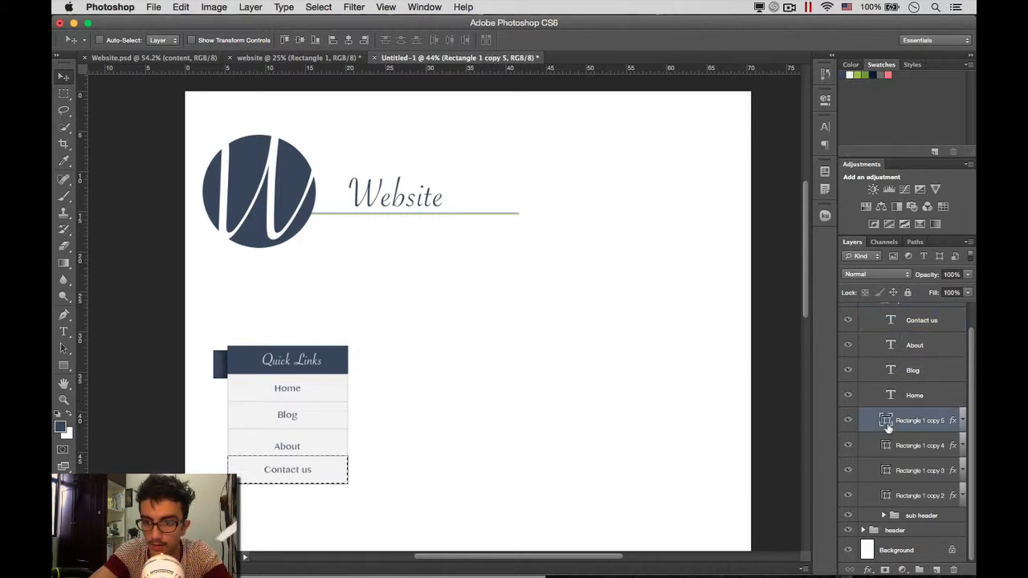
click(887, 442)
super+click(887, 442)
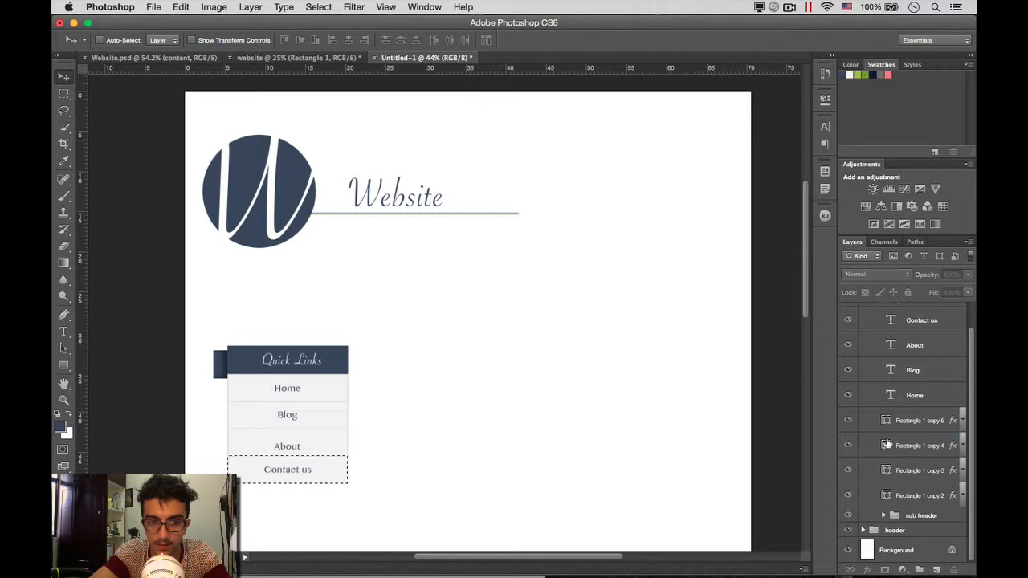
super+click(887, 446)
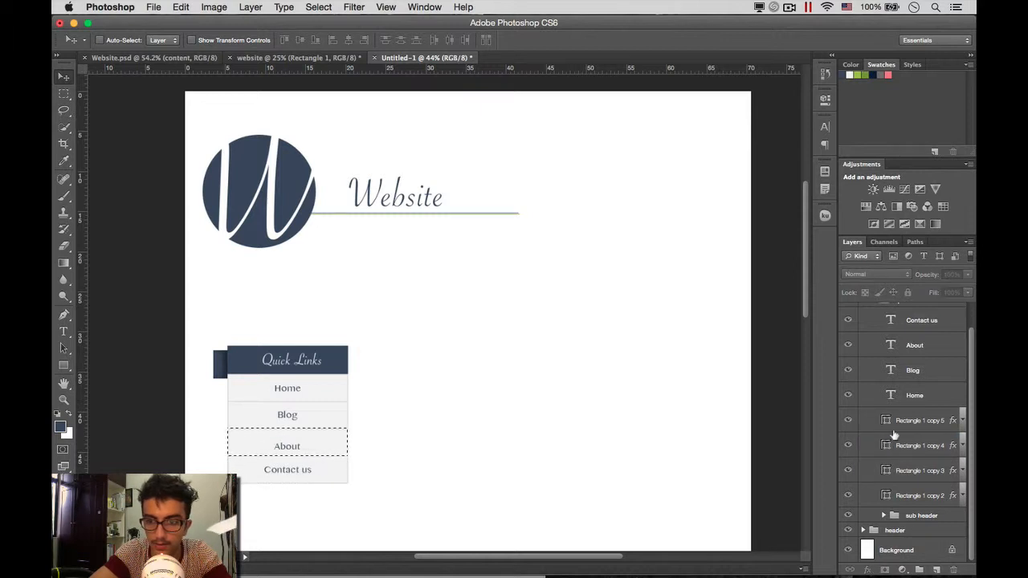
click(916, 349)
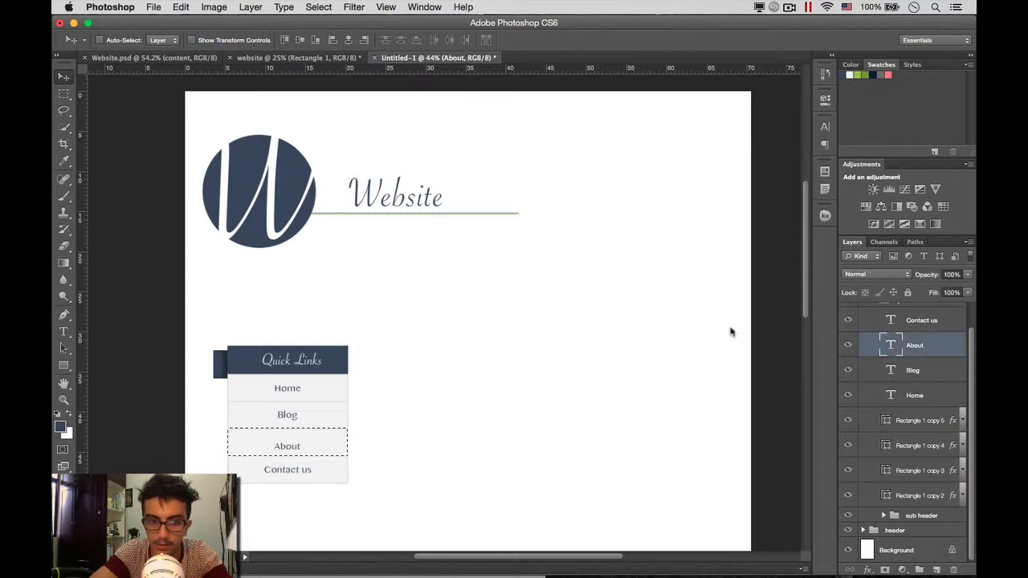
click(299, 40)
key(super+d)
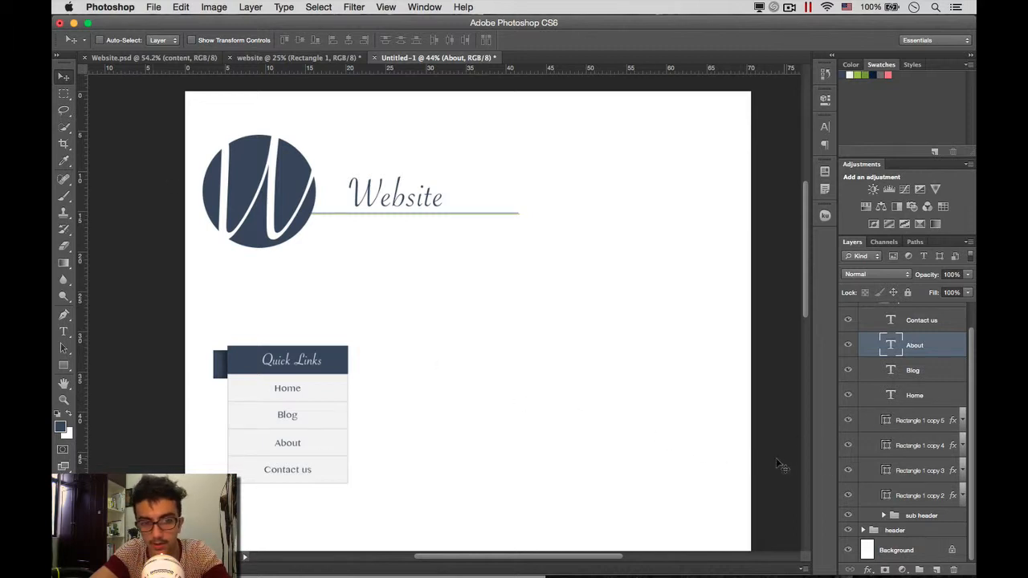
scroll(469, 420, down, 3)
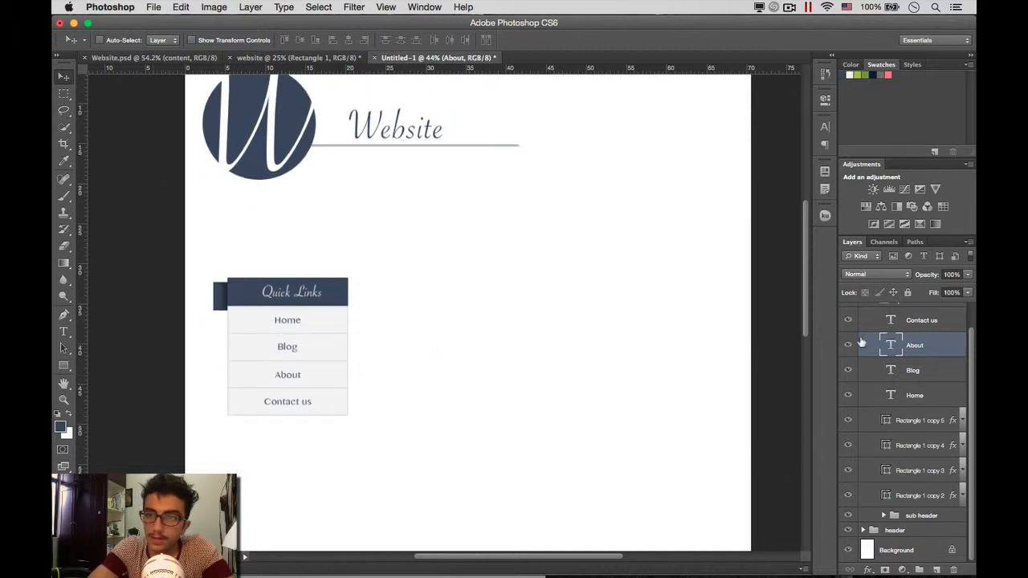
scroll(917, 346, up, 1)
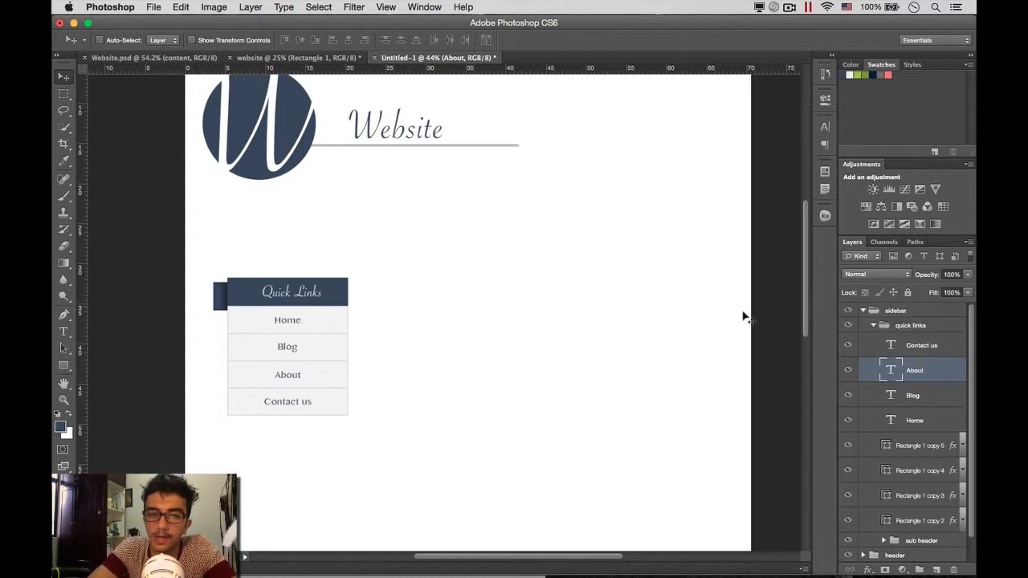
scroll(372, 301, up, 3)
scroll(371, 302, down, 2)
scroll(372, 302, right, 1)
scroll(372, 302, down, 2)
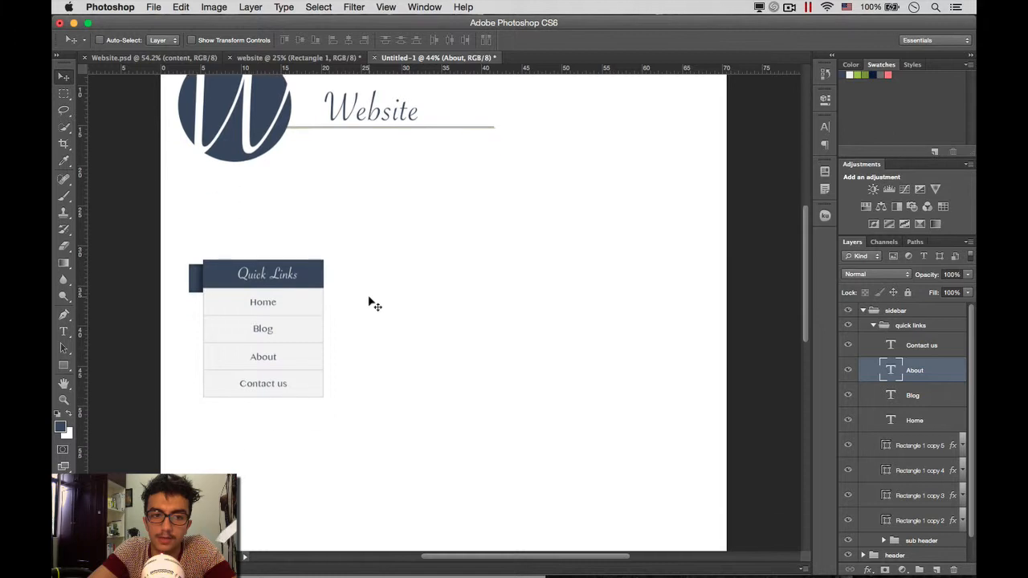
scroll(448, 284, down, 3)
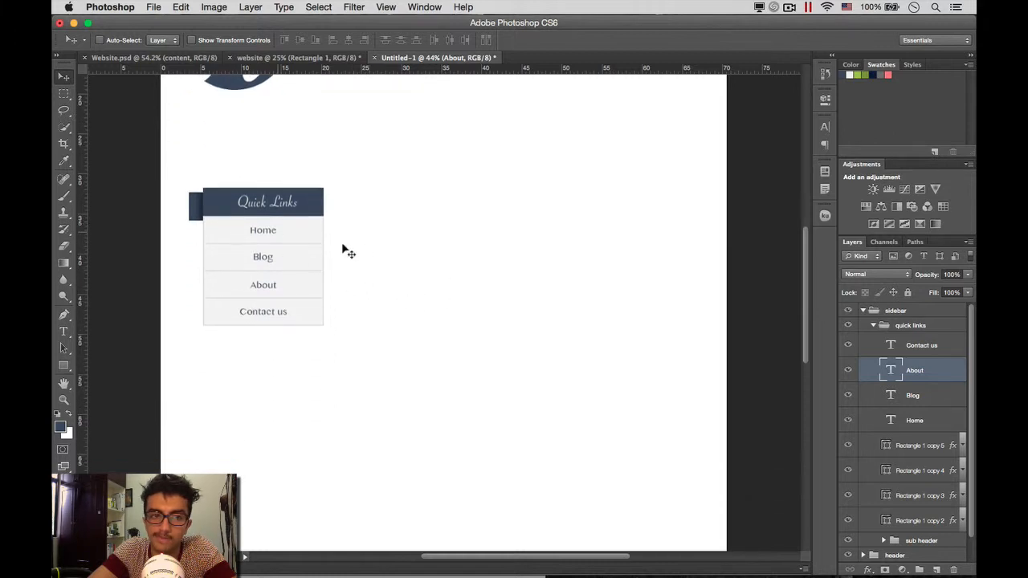
Step: Recolor the Home link text with the green swatch
click(939, 420)
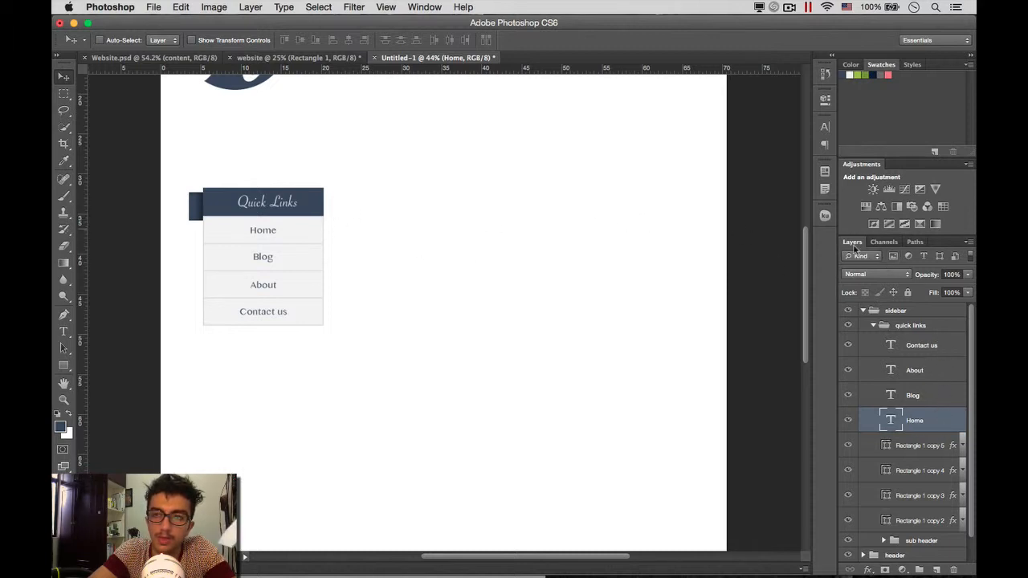
double_click(893, 421)
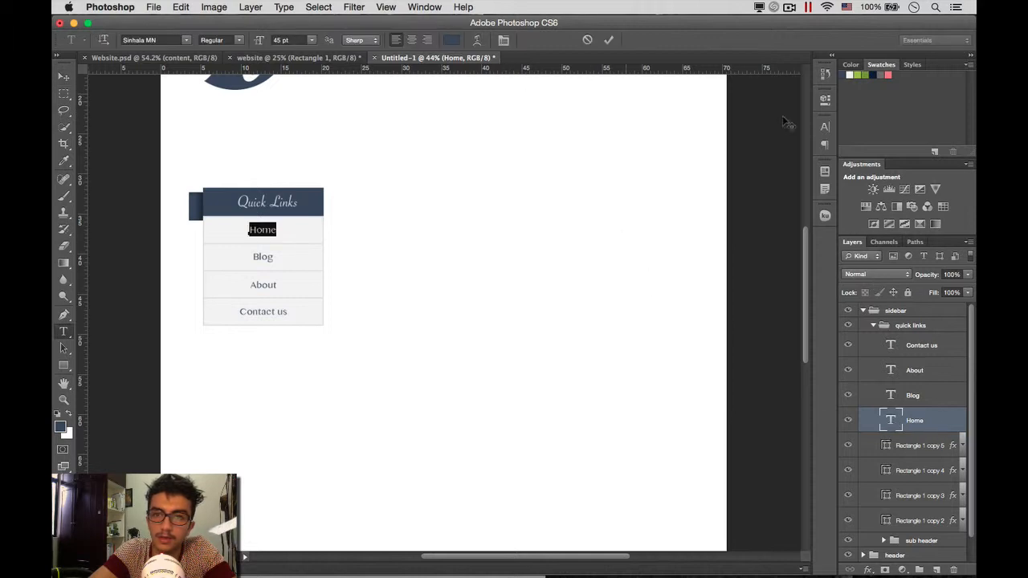
click(857, 75)
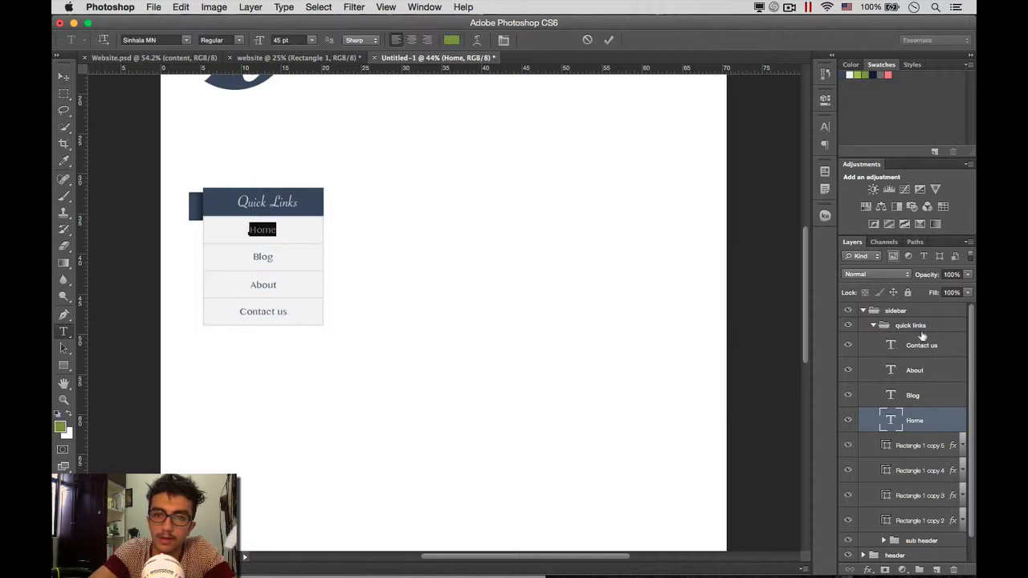
key(super+Return)
key(v)
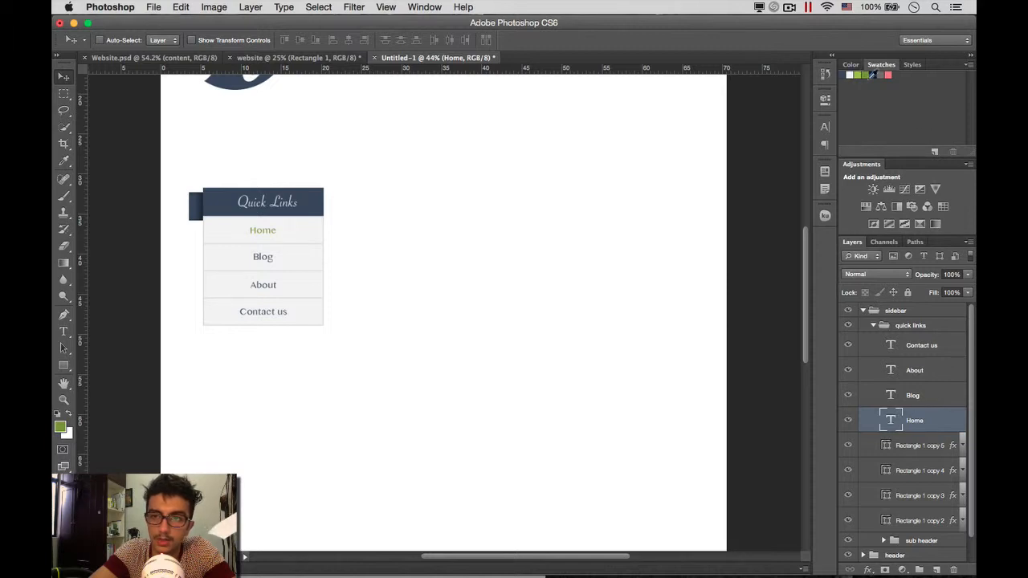
Step: Add a Color Overlay in the darker green swatch color to the Home text layer
click(935, 399)
double_click(934, 426)
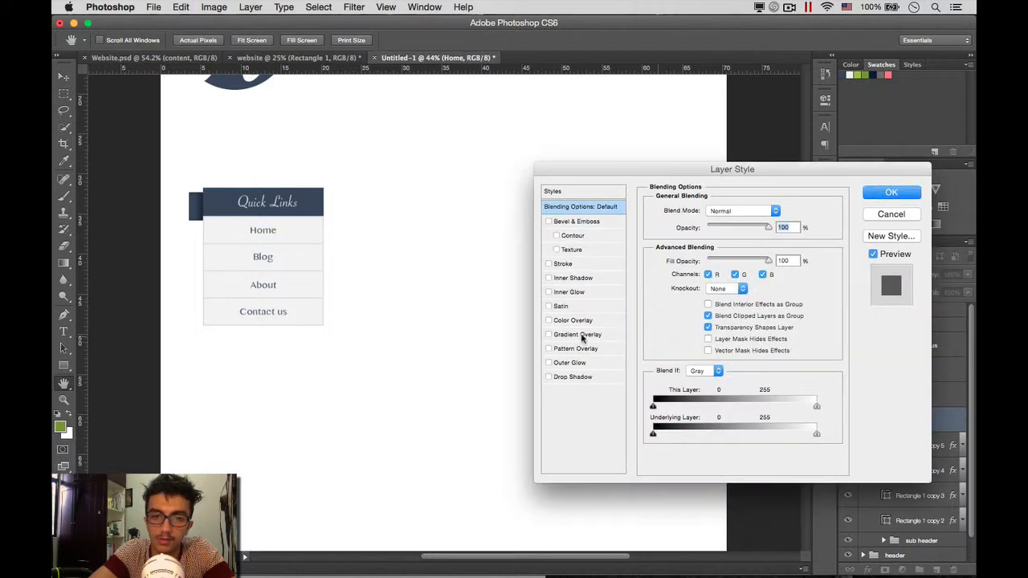
click(550, 320)
click(575, 321)
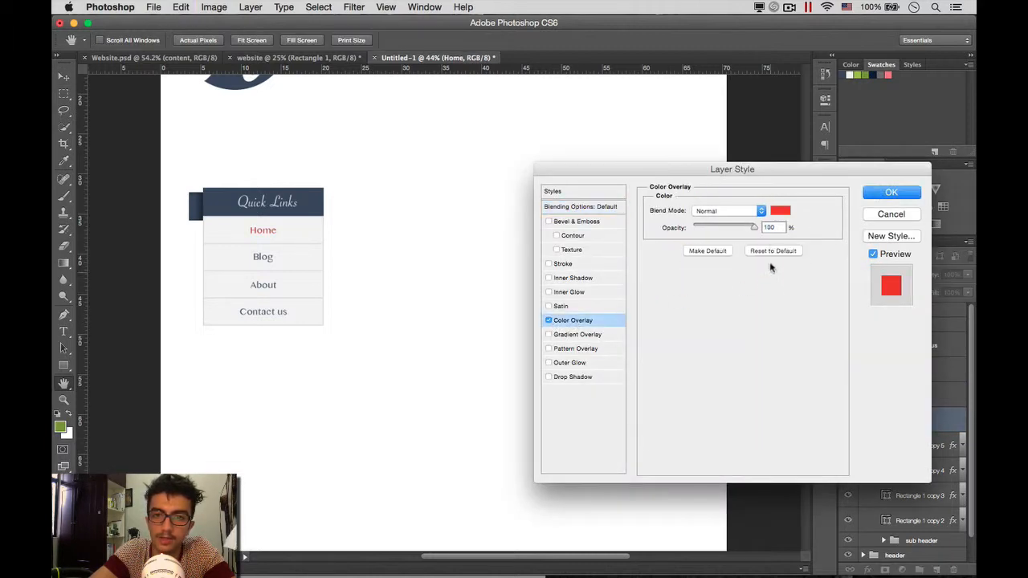
click(783, 210)
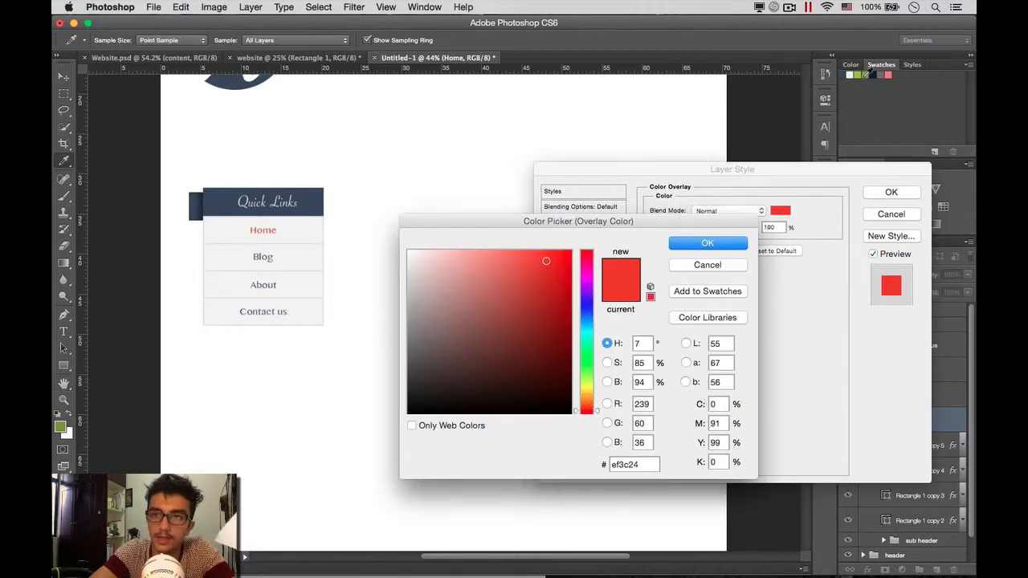
click(863, 74)
click(724, 245)
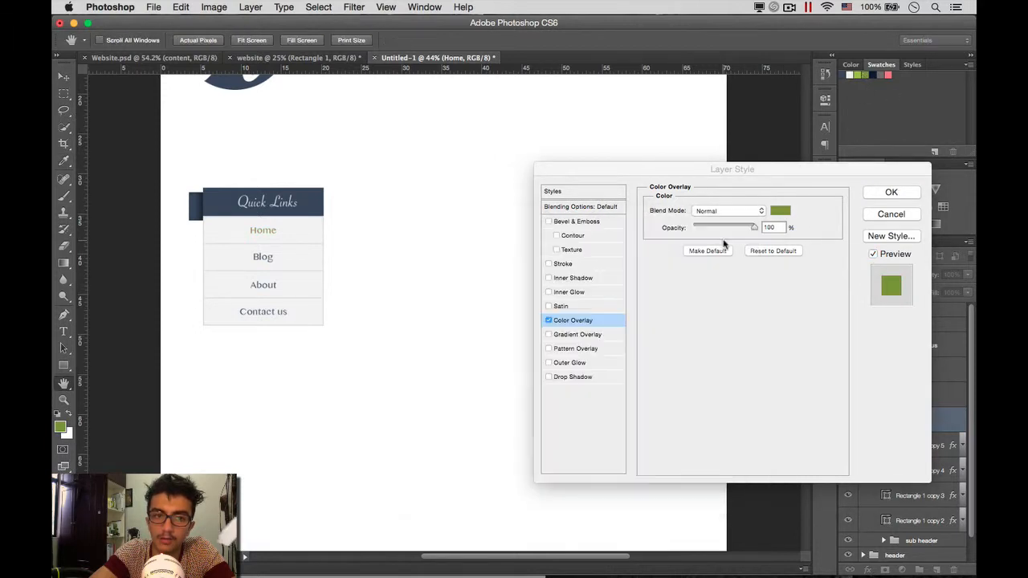
click(892, 193)
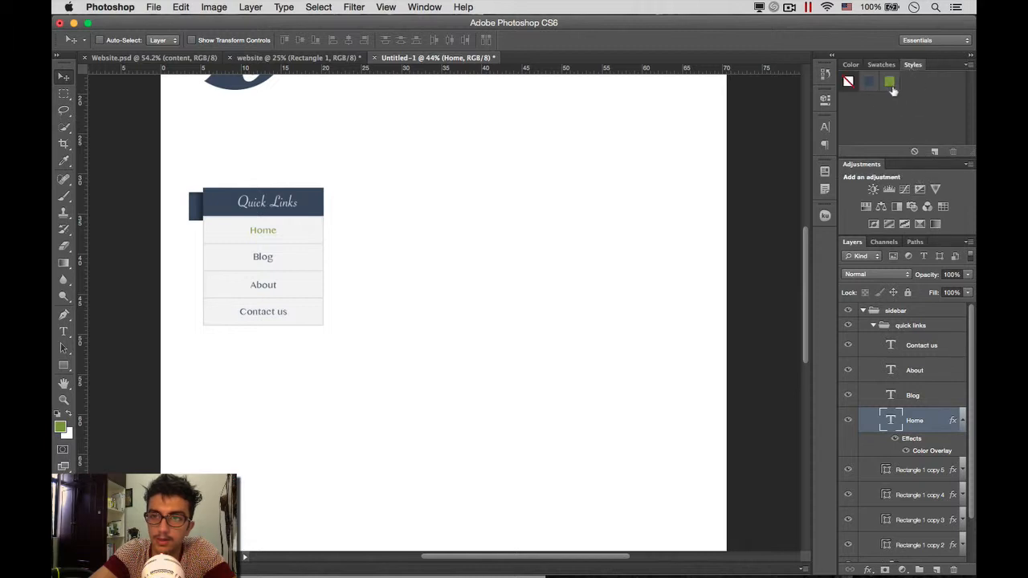
Step: Delete the blue and green style presets and save the Home layer's effects as a new style named active
alt+click(872, 84)
alt+click(873, 84)
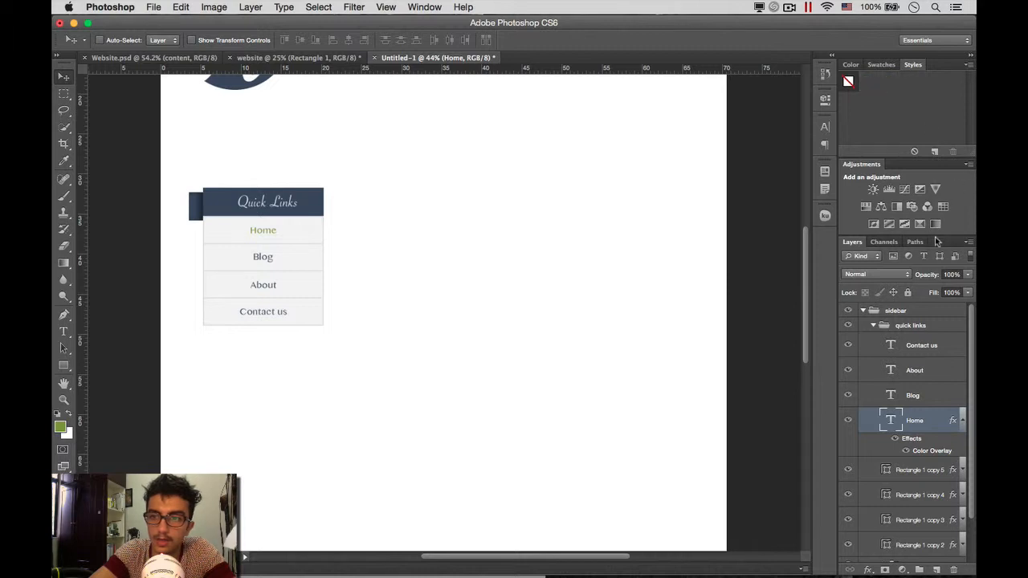
click(962, 421)
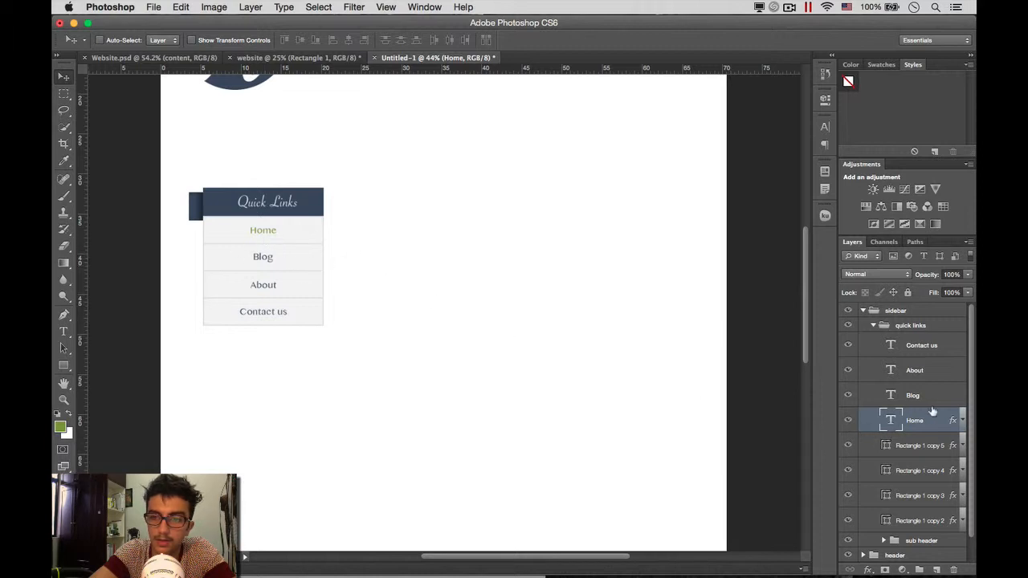
click(933, 152)
text(ac)
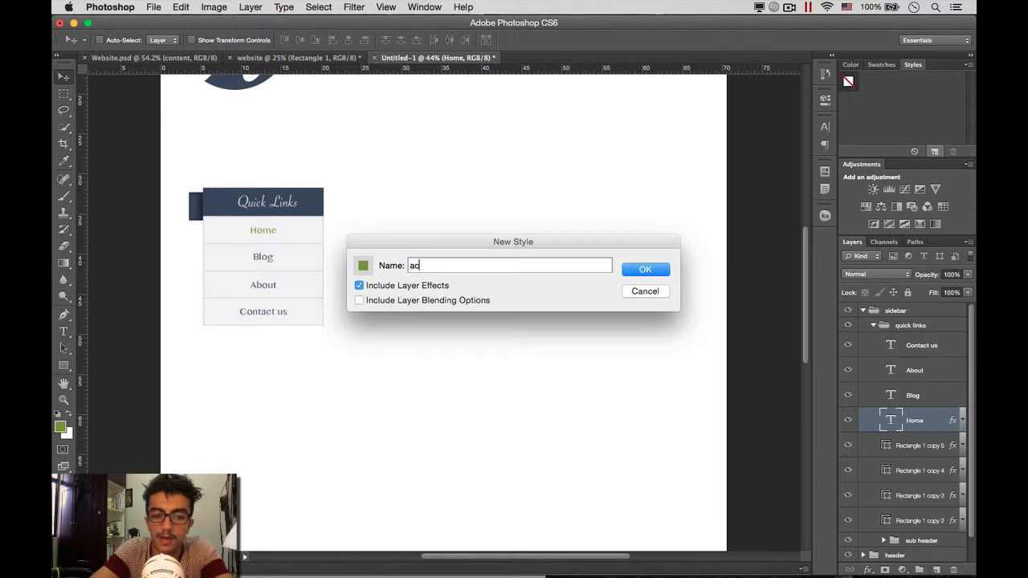
text(tive)
key(Return)
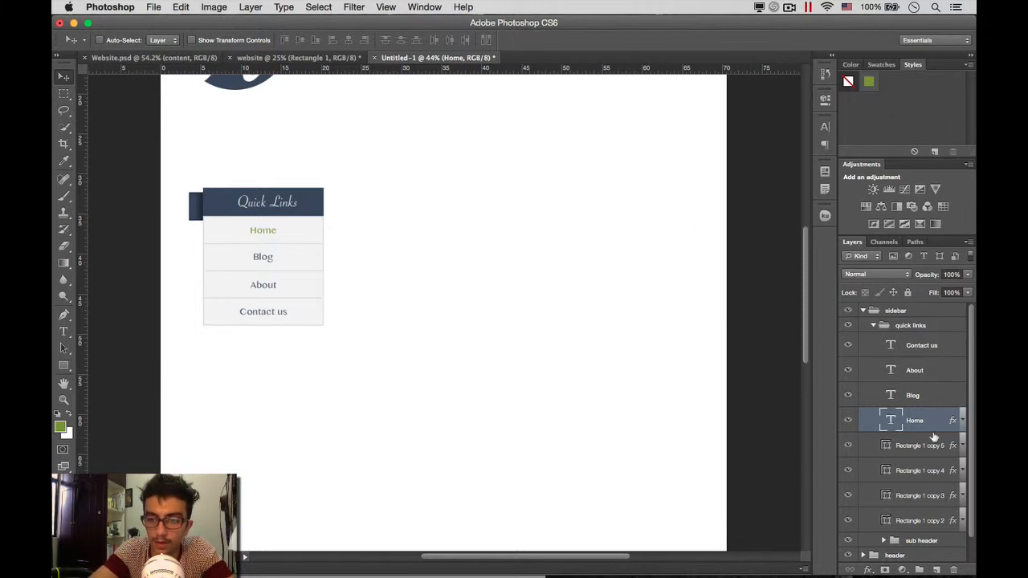
Step: Add a Color Overlay in the dark blue swatch color 37465d to the Blog text layer
click(936, 399)
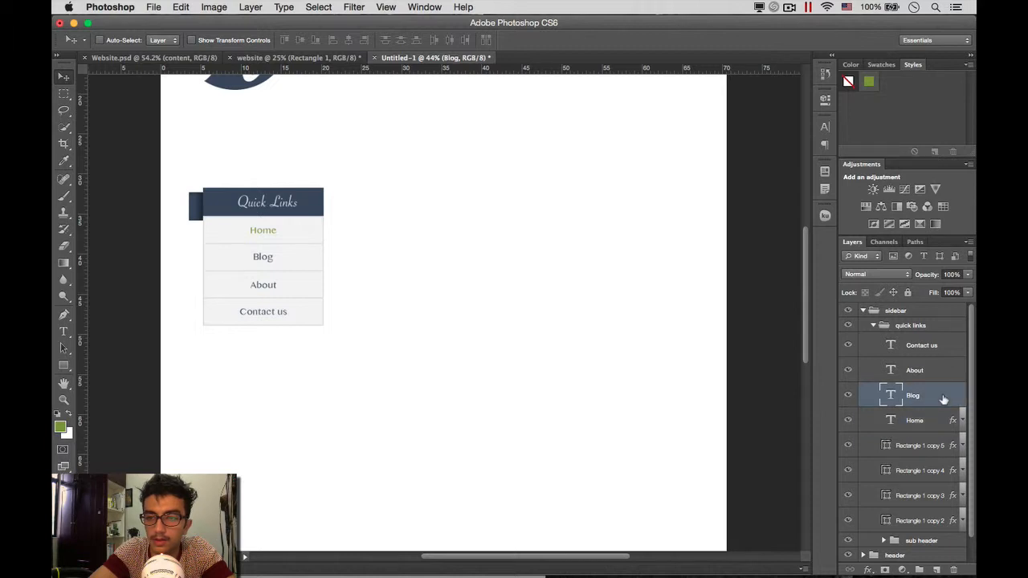
double_click(944, 399)
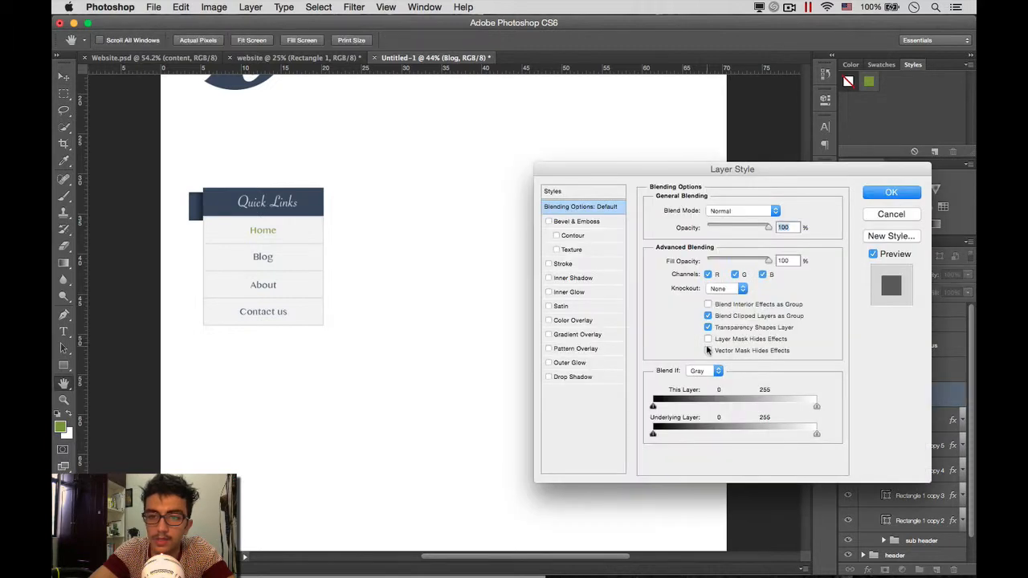
click(549, 321)
click(574, 322)
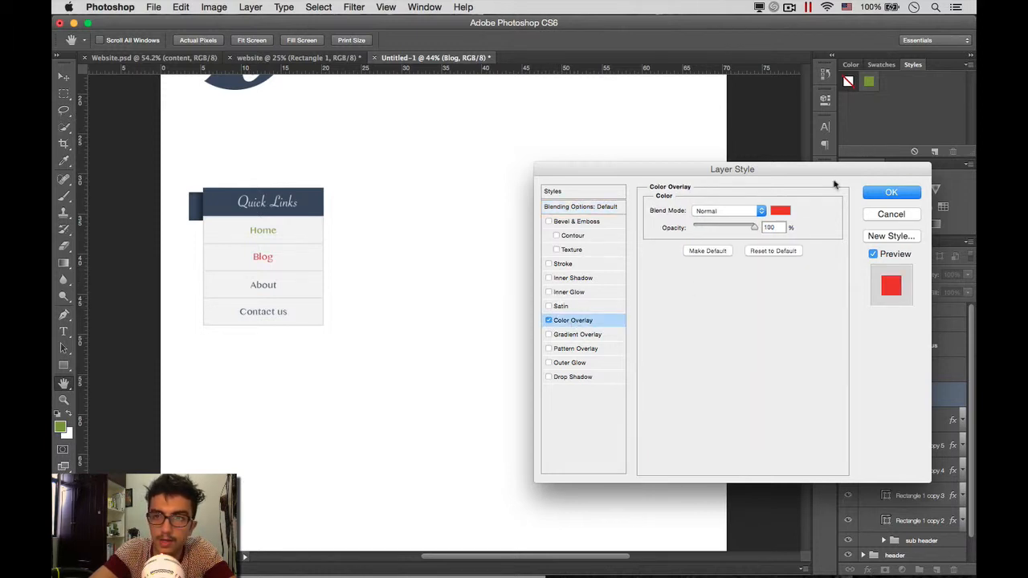
click(780, 212)
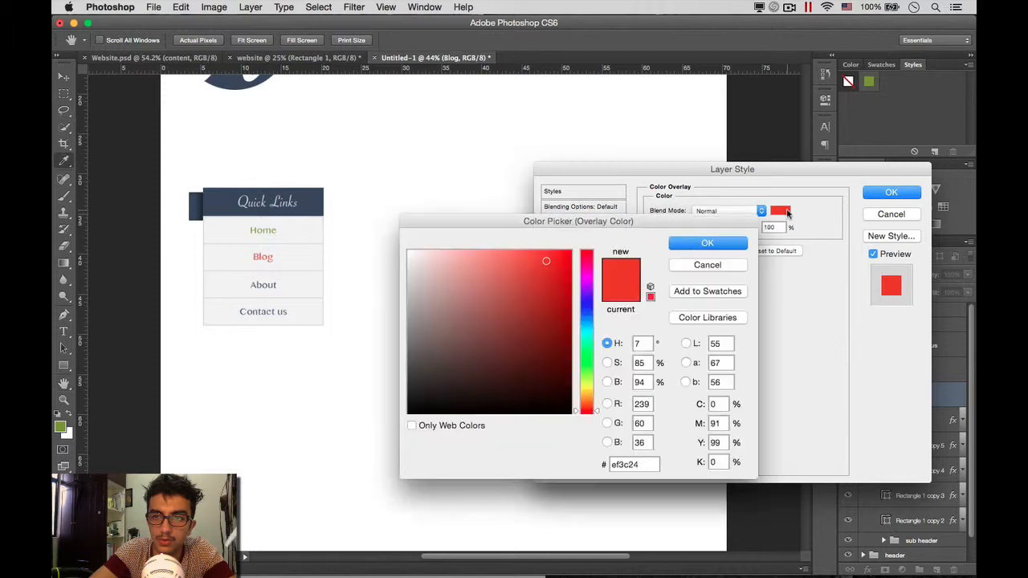
click(881, 64)
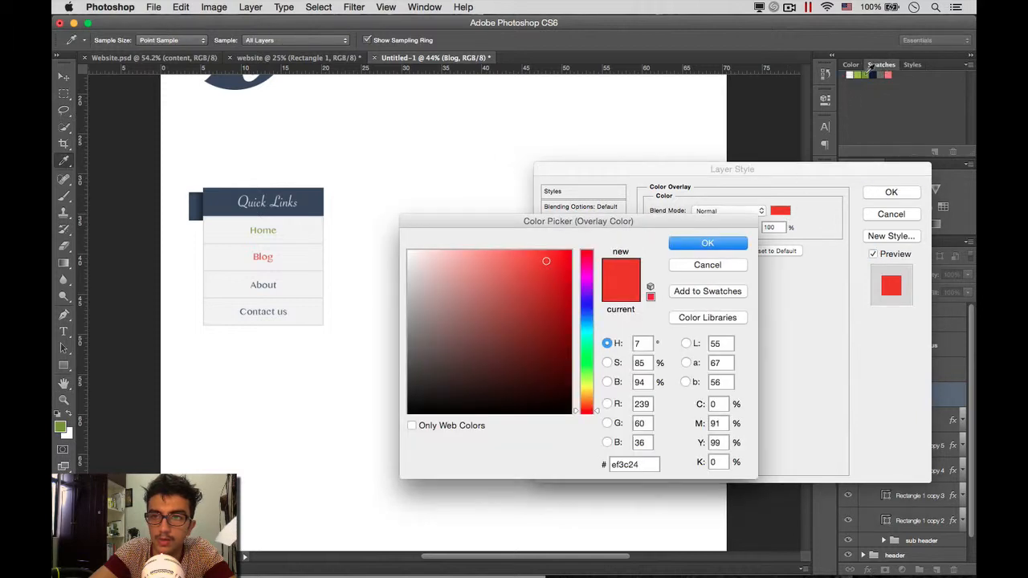
click(873, 75)
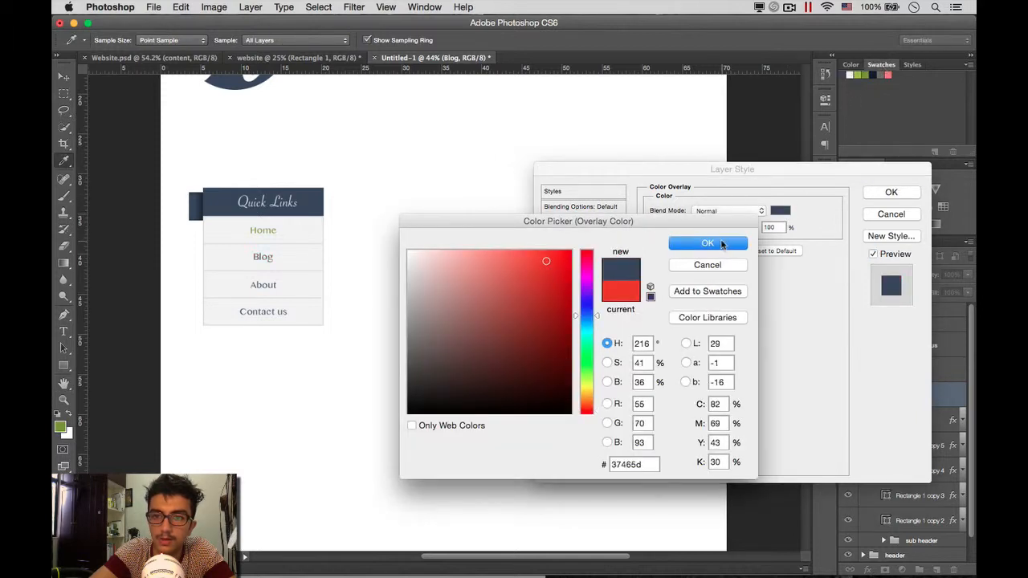
click(707, 243)
click(892, 193)
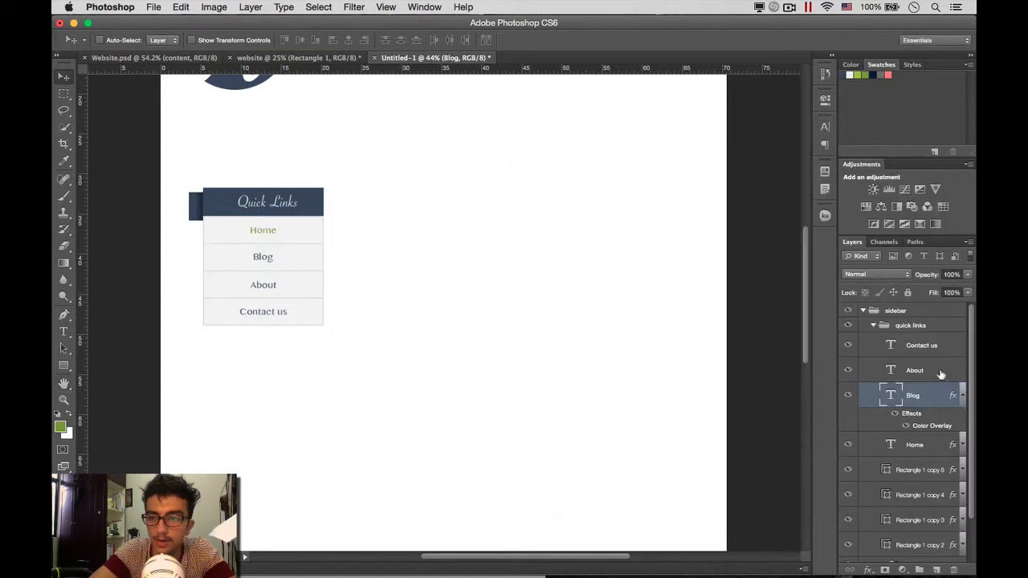
click(963, 397)
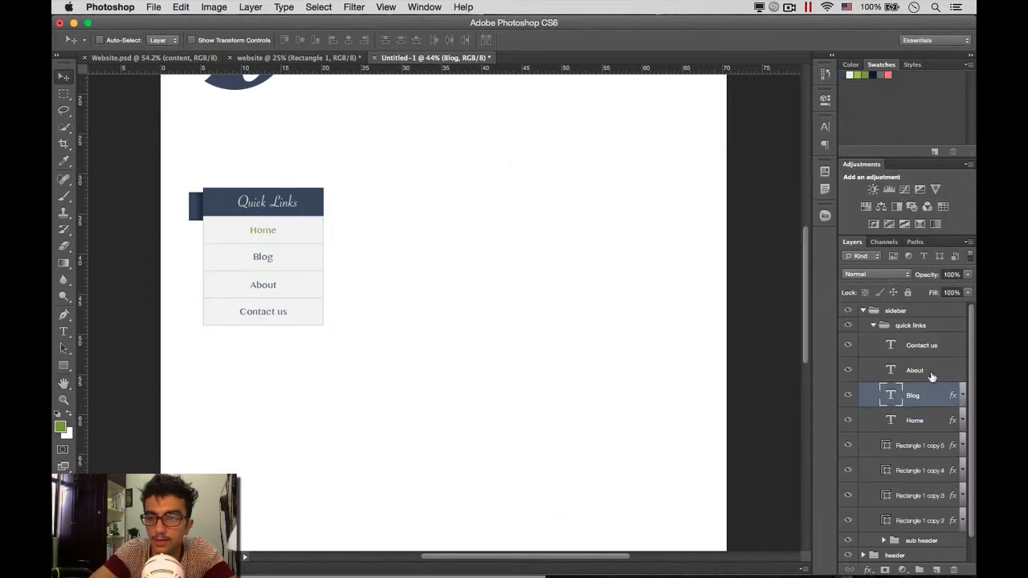
Step: Save the Blog layer's effects as a new style named inactive
click(912, 64)
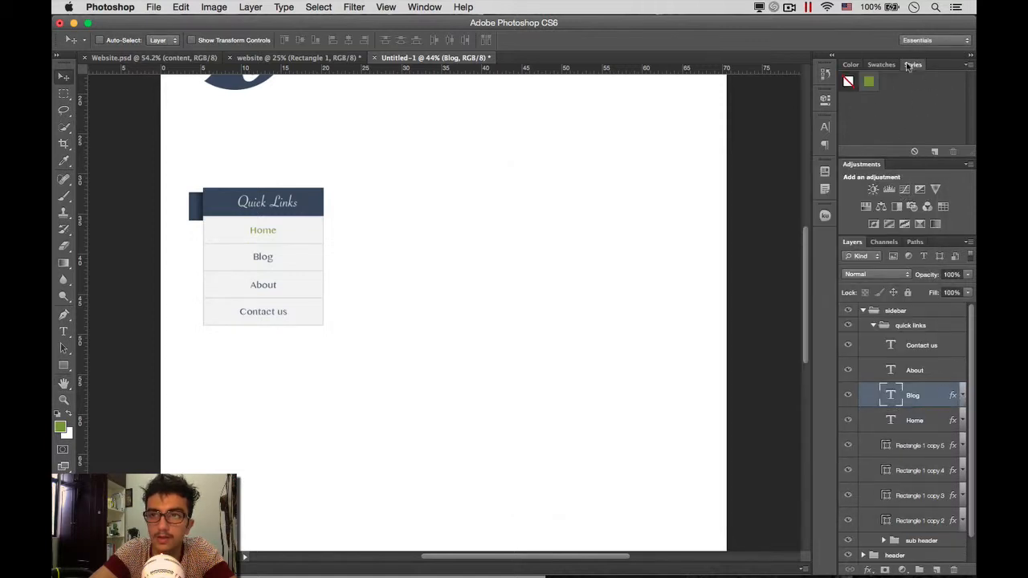
click(424, 7)
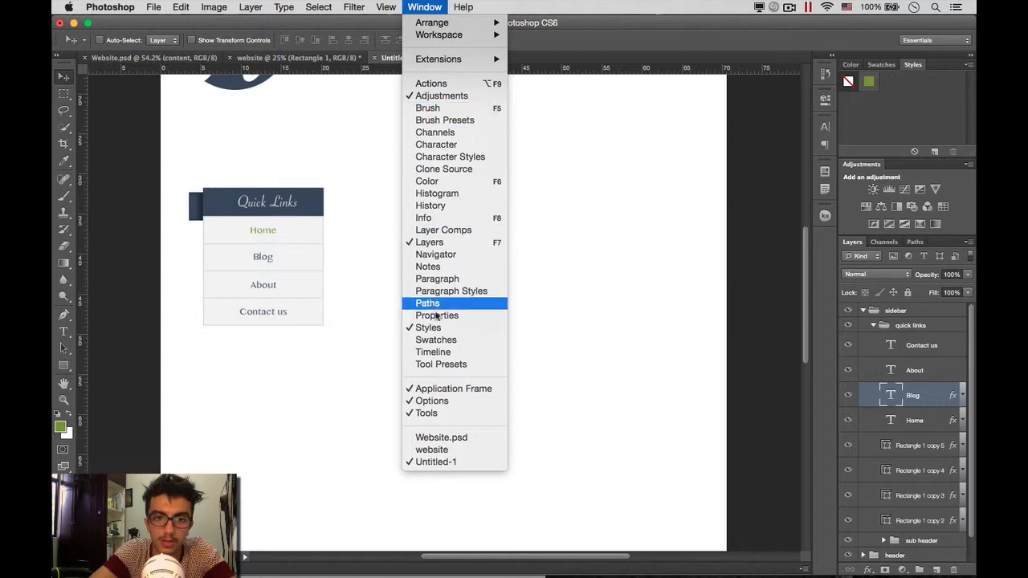
click(439, 9)
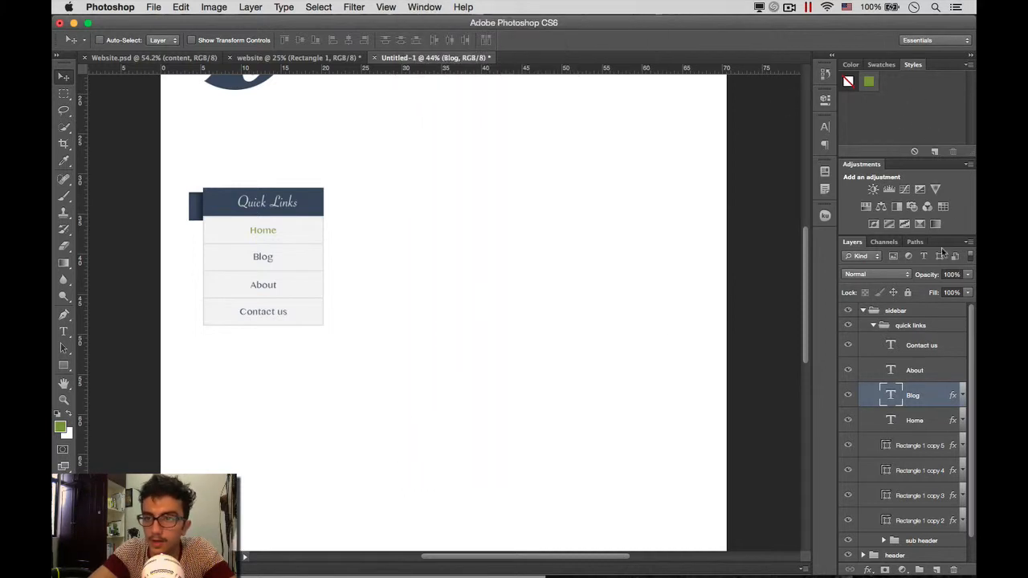
click(934, 152)
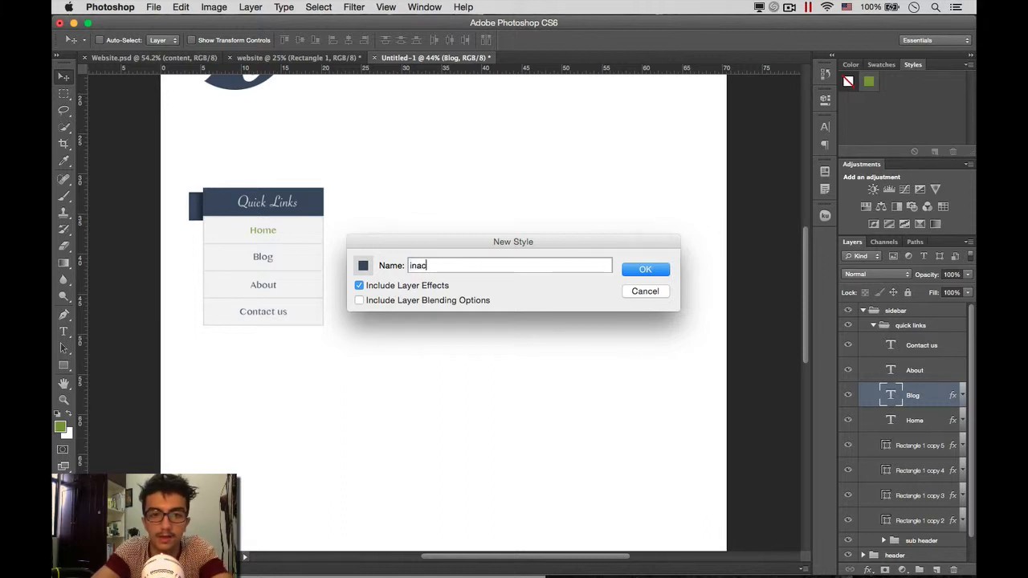
text(e)
key(Return)
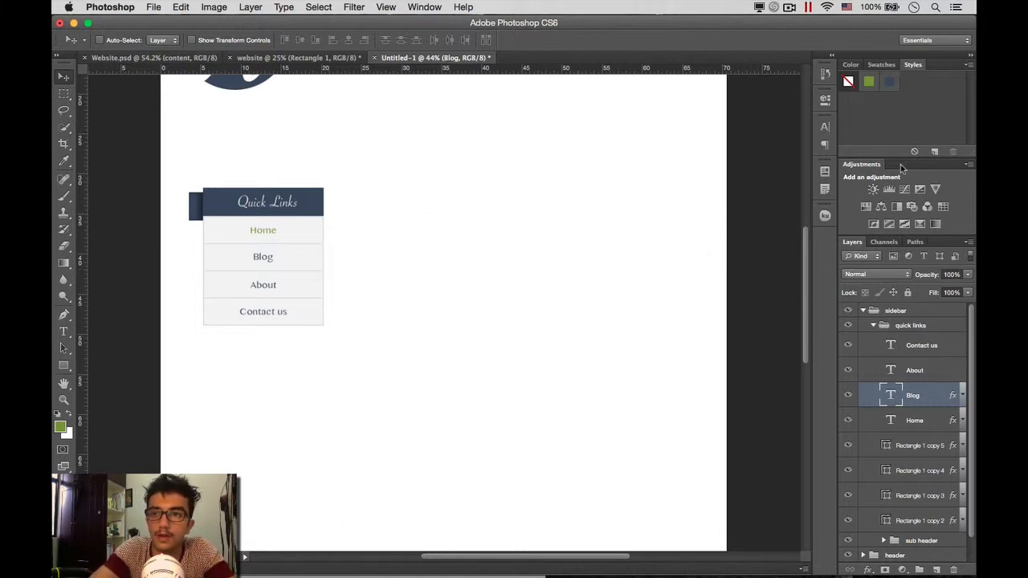
Step: Apply the dark blue inactive style to the About and Contact us text layers and collapse their effects lists
click(939, 372)
click(888, 84)
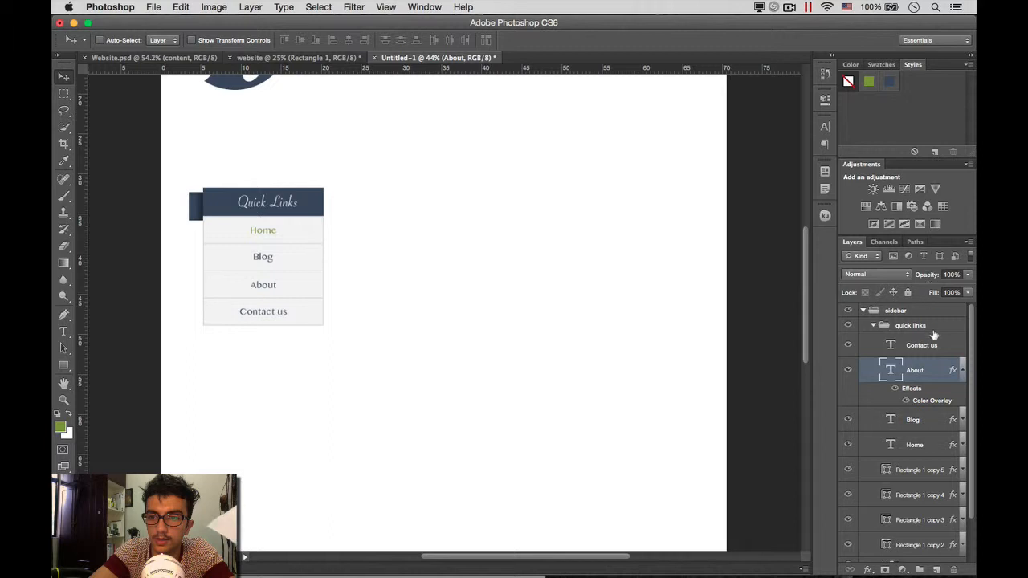
click(964, 372)
click(951, 350)
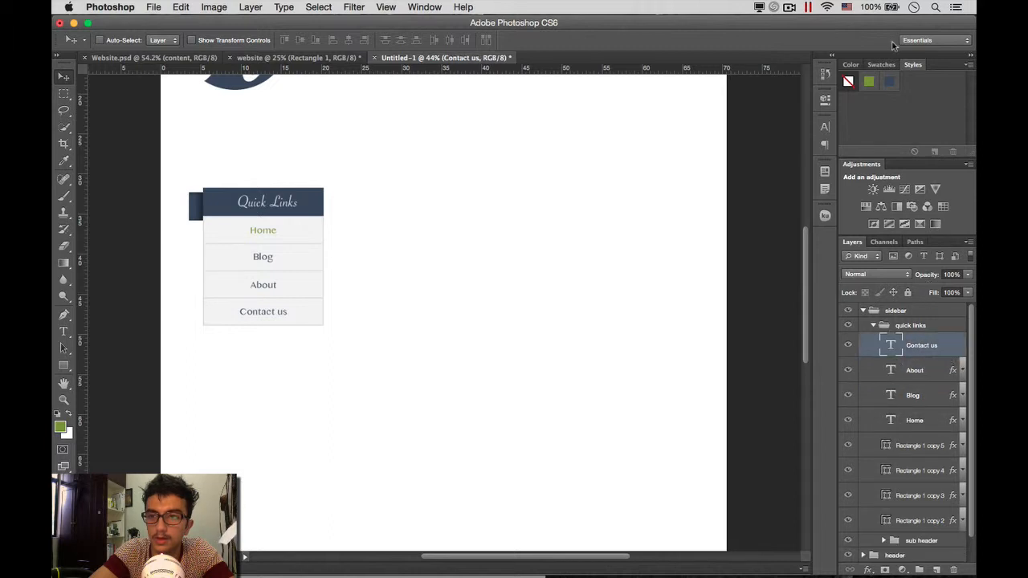
click(890, 84)
click(963, 346)
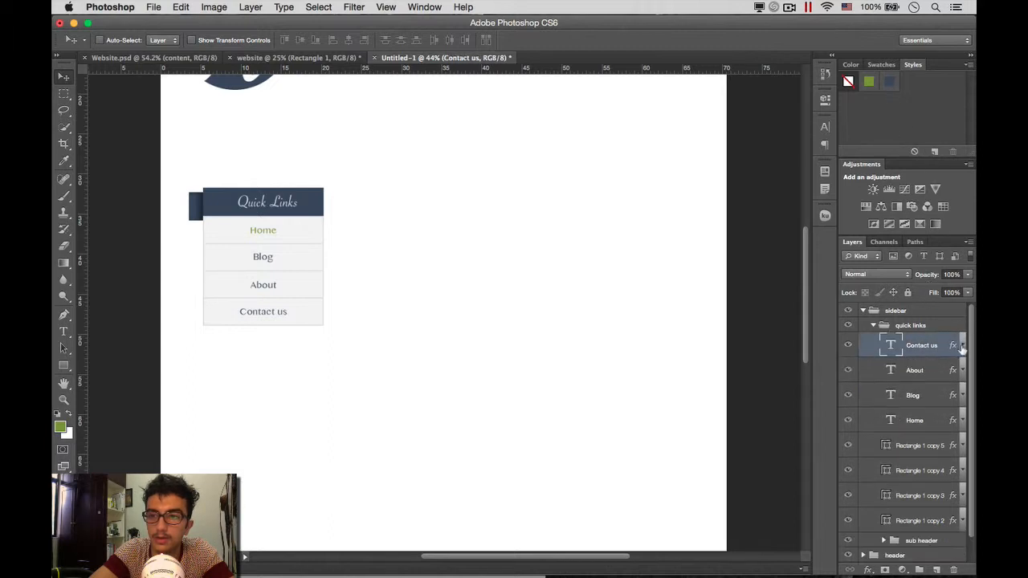
Step: Group the four link text layers with Rectangle 1 copy 2 through copy 5 and name the group links
click(923, 423)
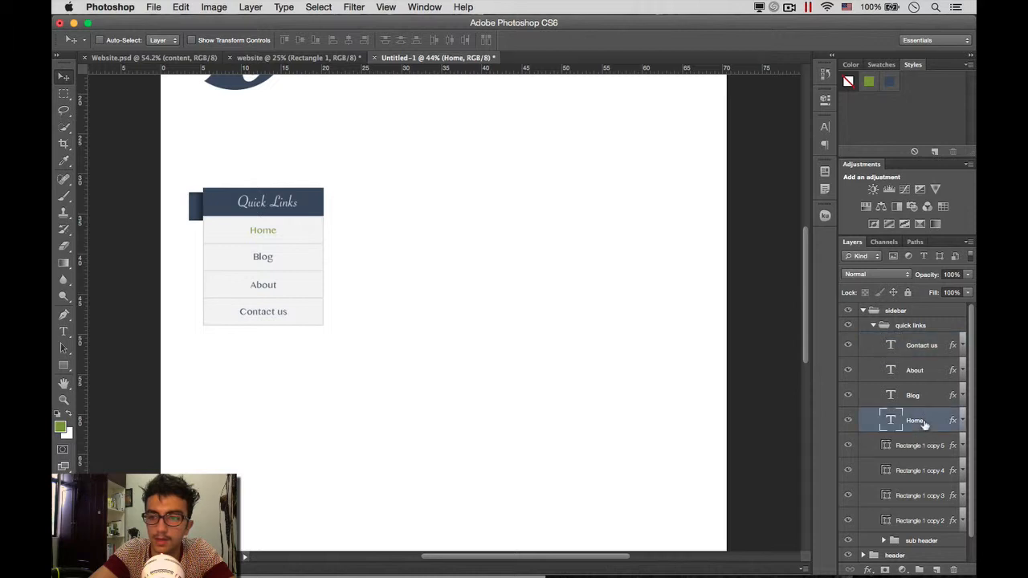
scroll(939, 410, down, 1)
scroll(936, 406, up, 1)
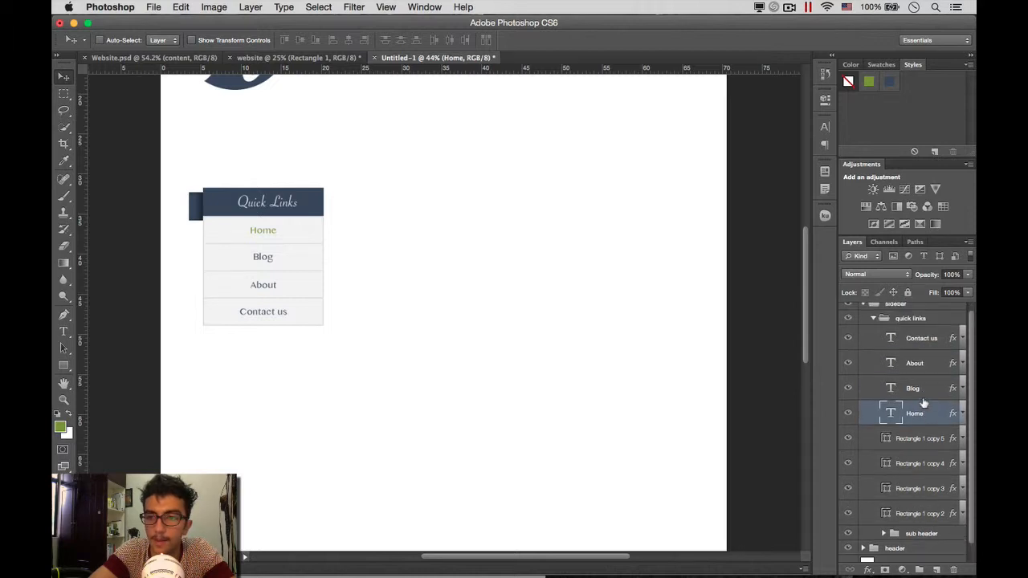
click(916, 345)
scroll(931, 393, down, 1)
shift+click(910, 496)
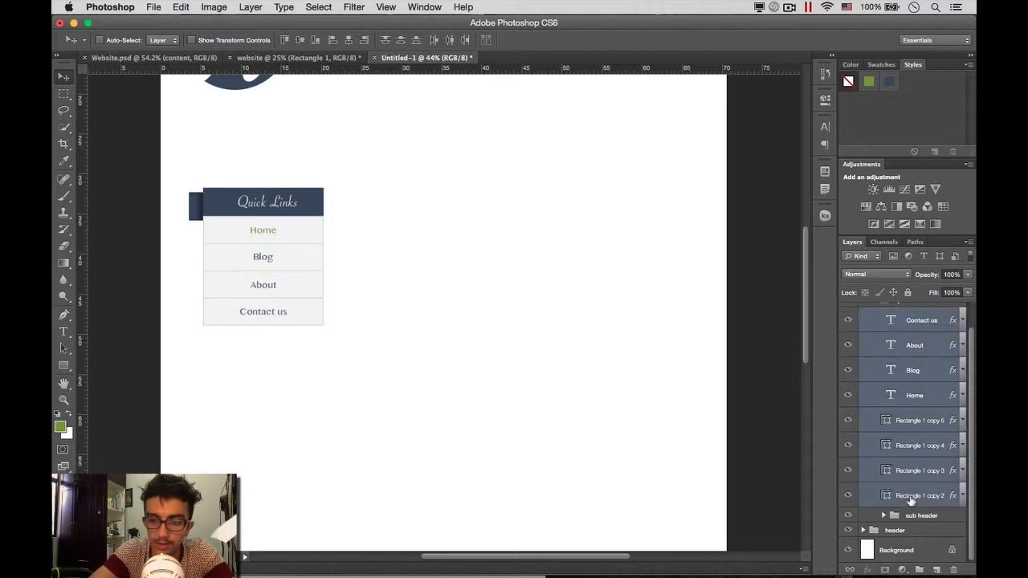
key(super+g)
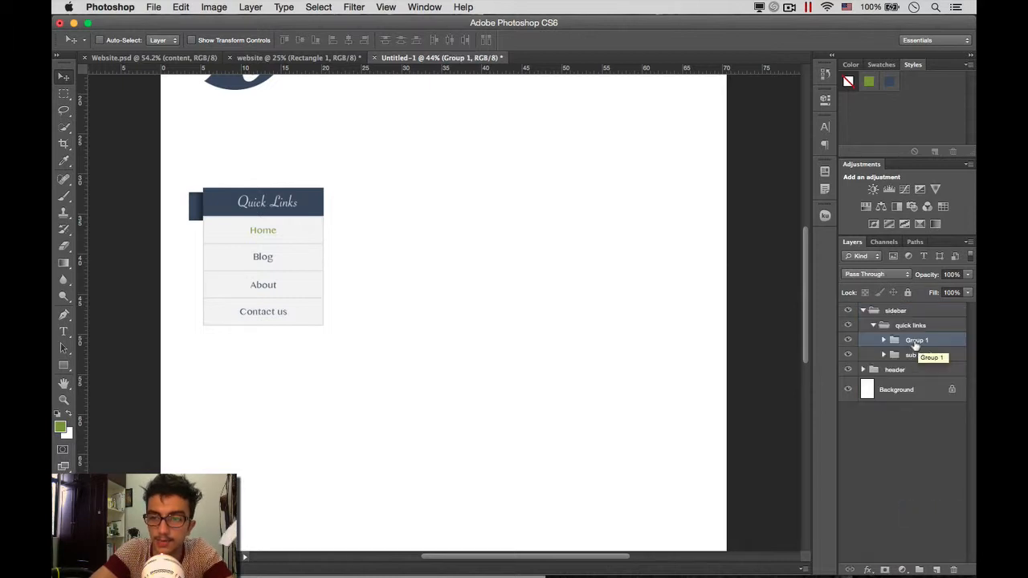
double_click(918, 340)
text(li)
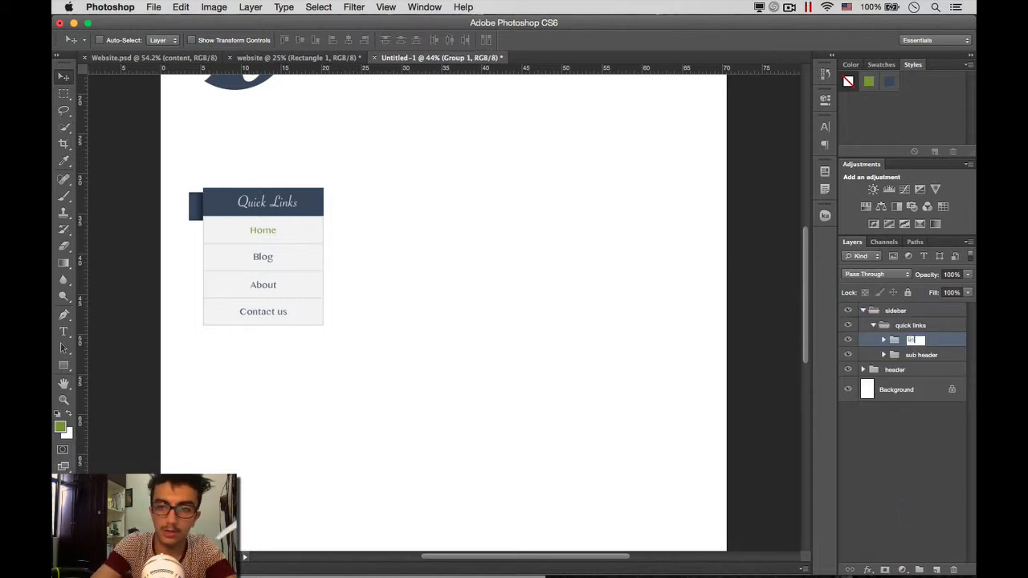
text(nks)
key(Return)
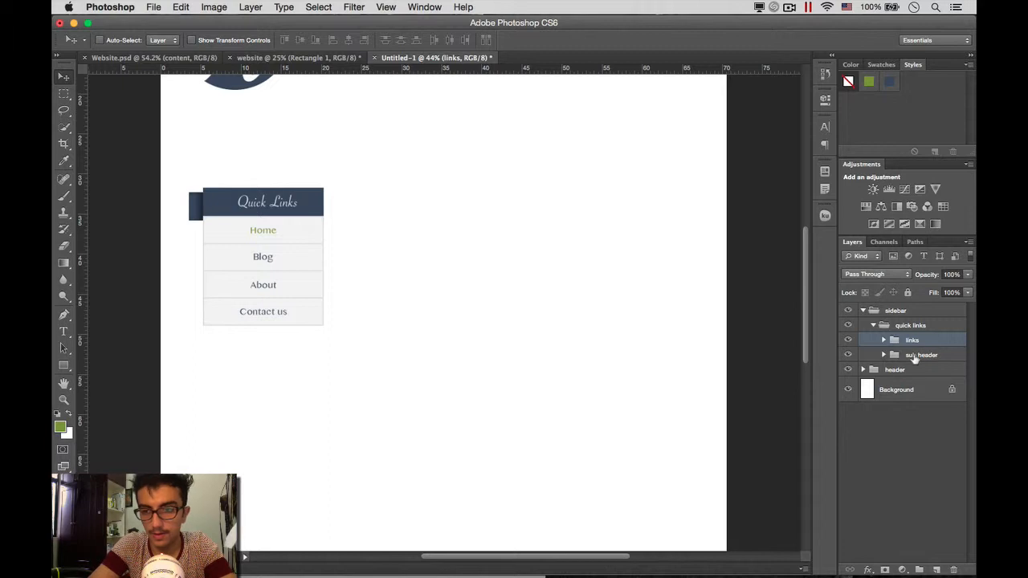
Step: Check what the links, quick links and sidebar groups contain by toggling each one's visibility, collapsing quick links along the way
click(916, 355)
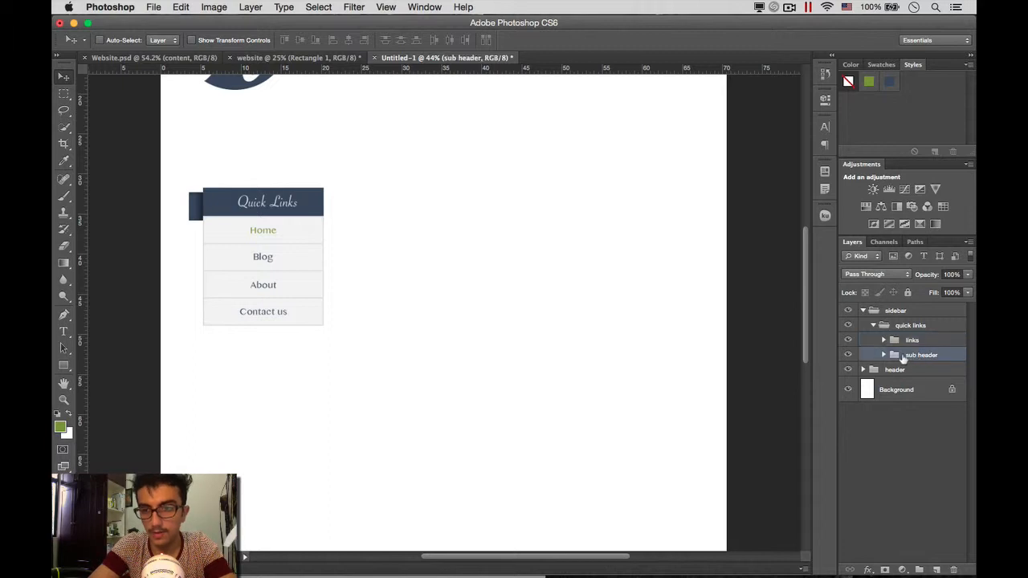
click(848, 341)
click(849, 341)
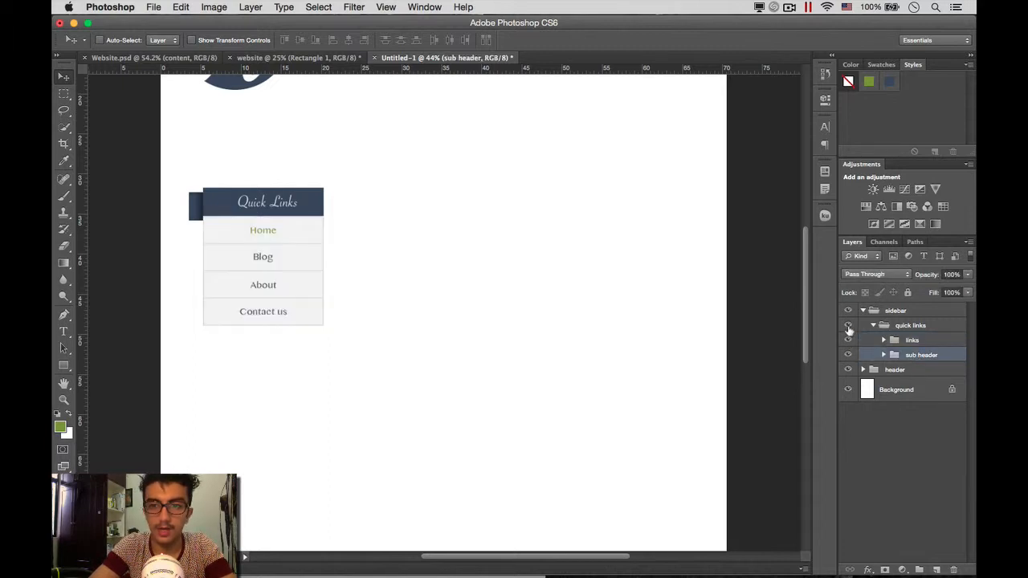
click(849, 325)
click(849, 326)
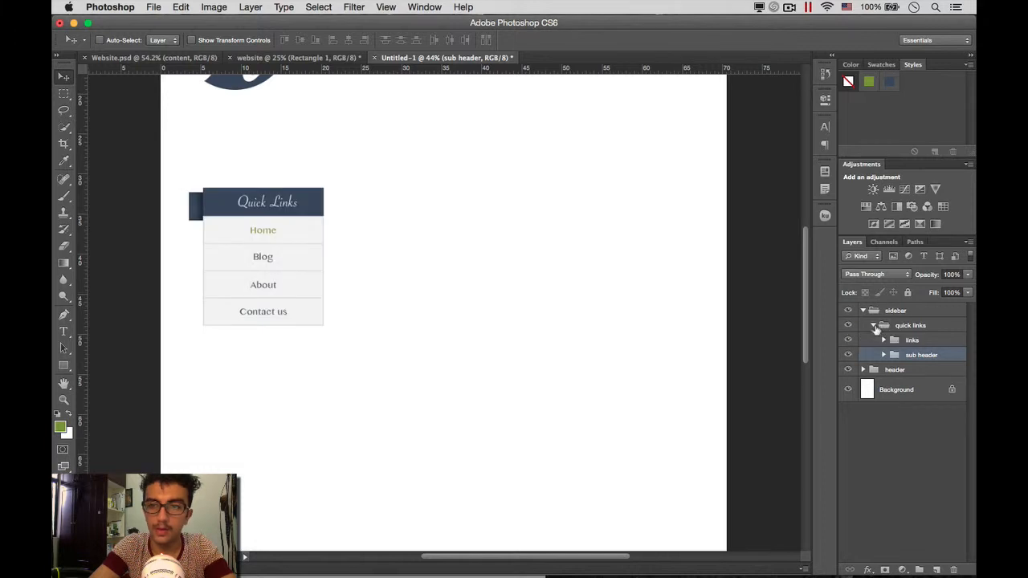
click(874, 325)
click(847, 310)
click(848, 311)
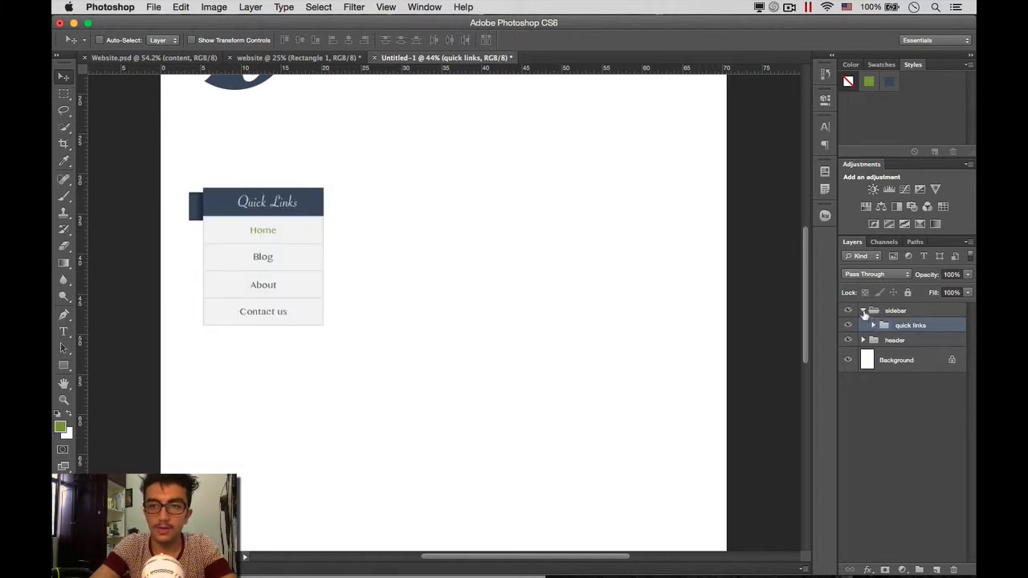
Step: Duplicate the quick links group's sub header and move the copy directly into the sidebar group, above quick links
scroll(321, 368, up, 5)
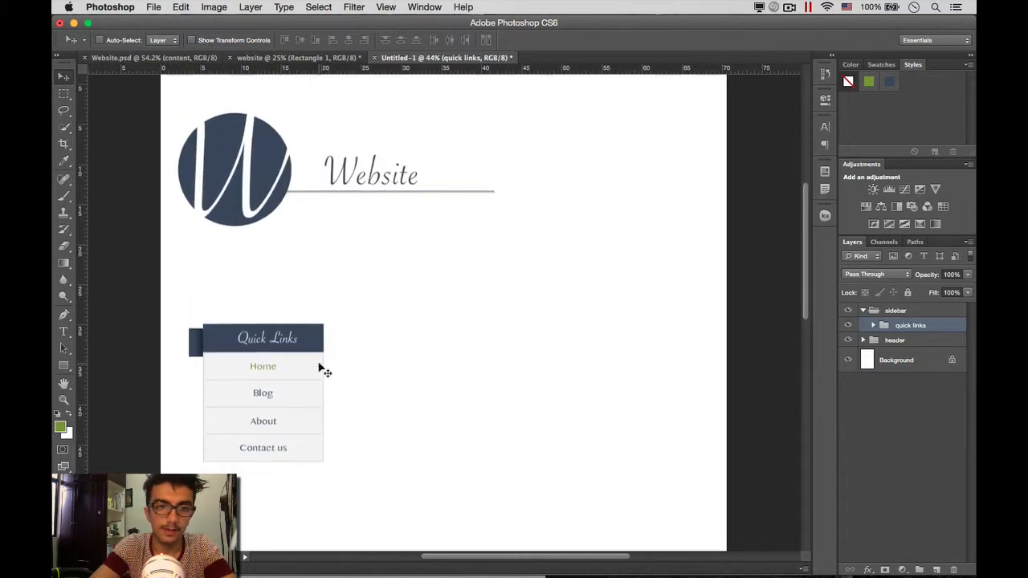
scroll(322, 368, down, 3)
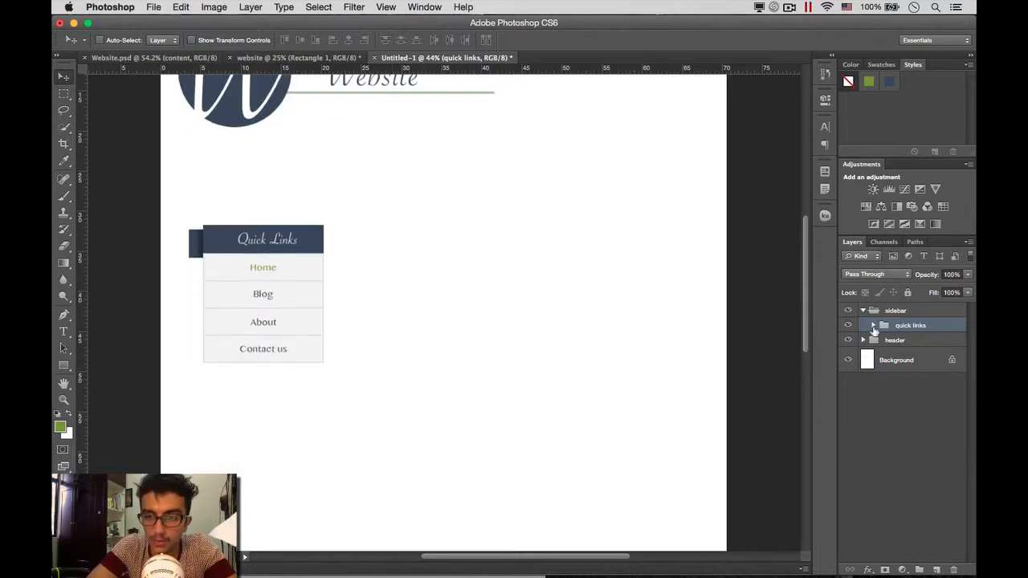
click(873, 325)
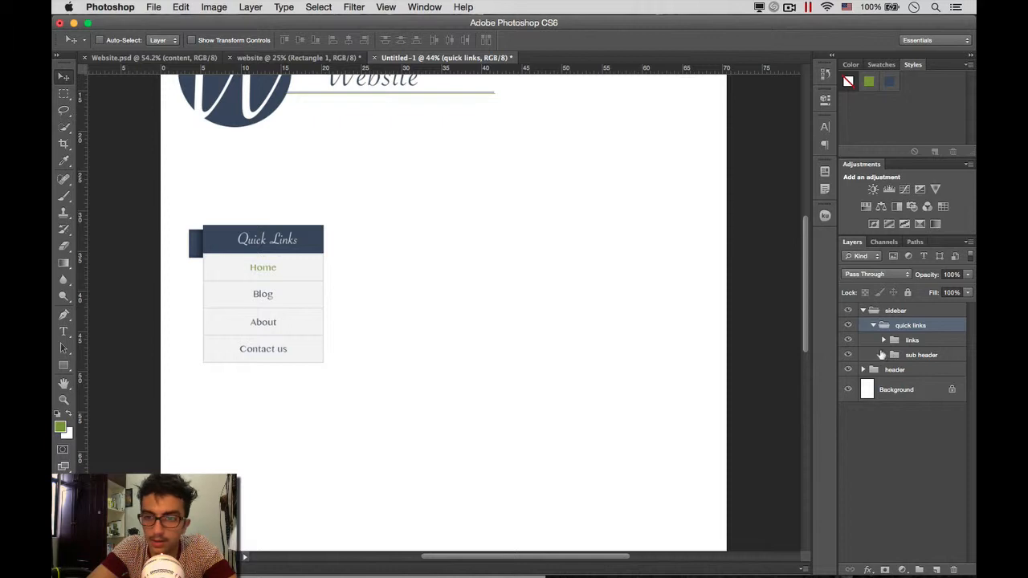
click(886, 355)
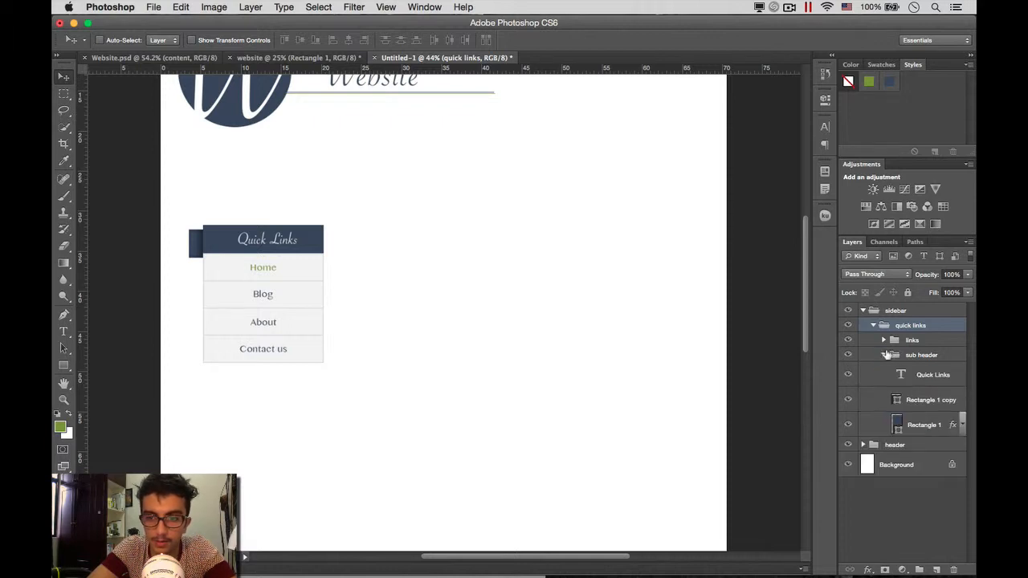
click(886, 355)
click(896, 358)
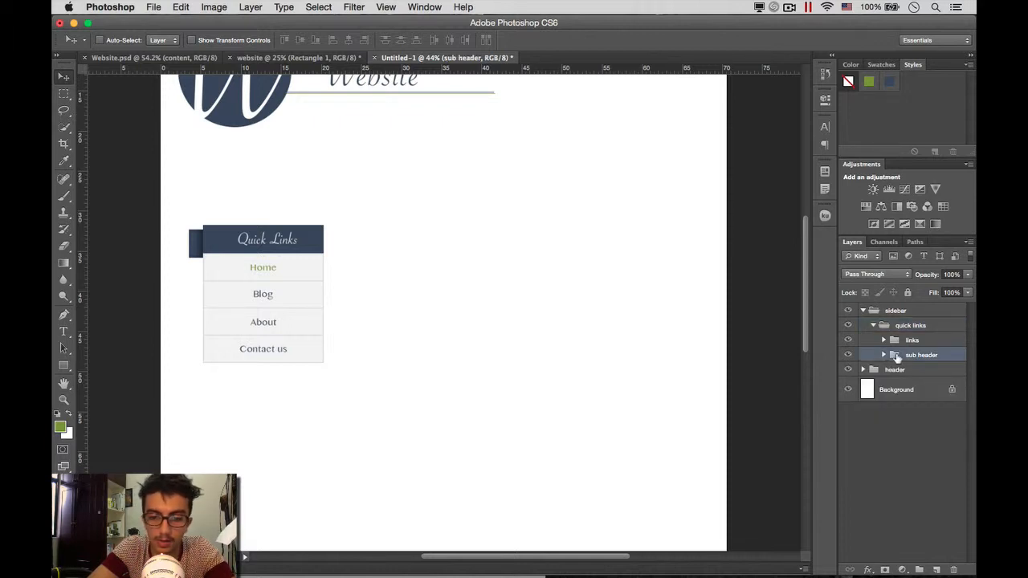
key(super+j)
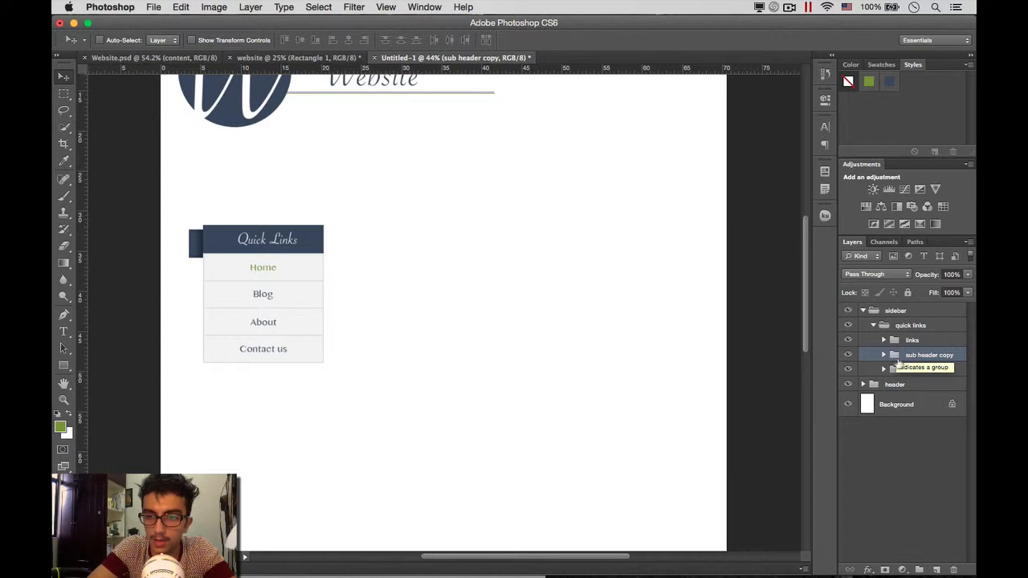
drag(896, 358, 889, 318)
click(874, 340)
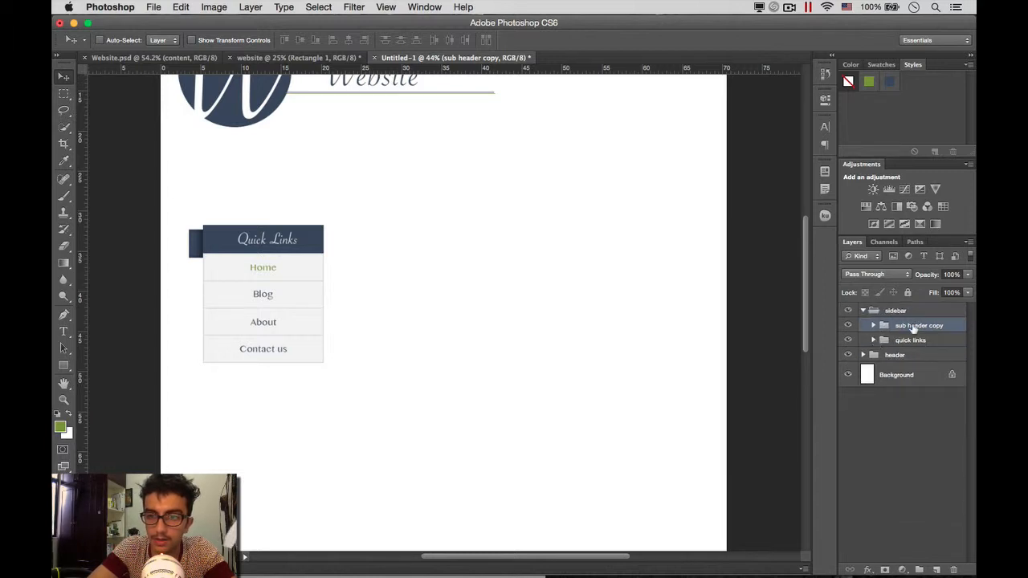
Step: Rename the copied group as sub header and nest it in a new group named search
double_click(914, 326)
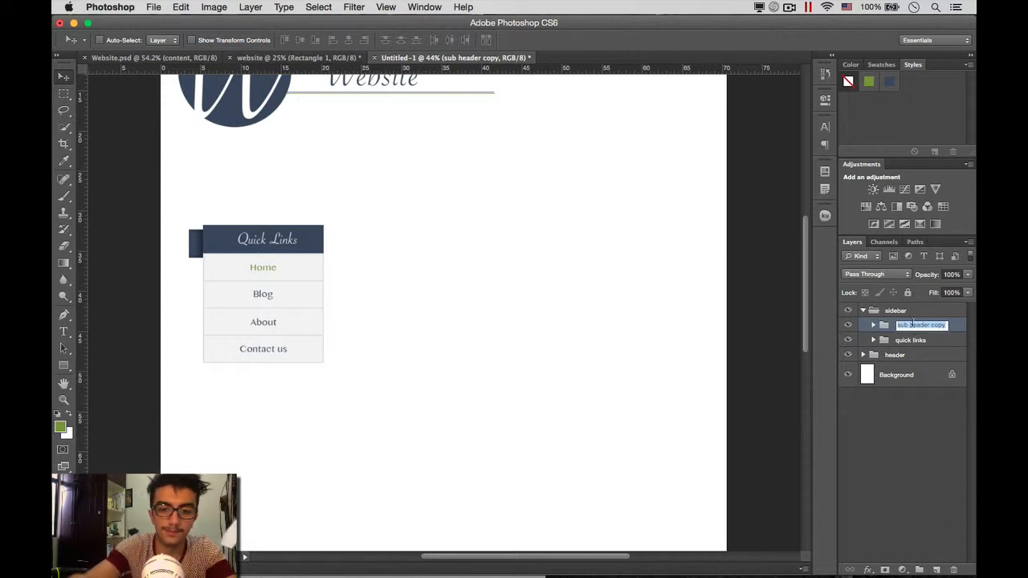
key(Right)
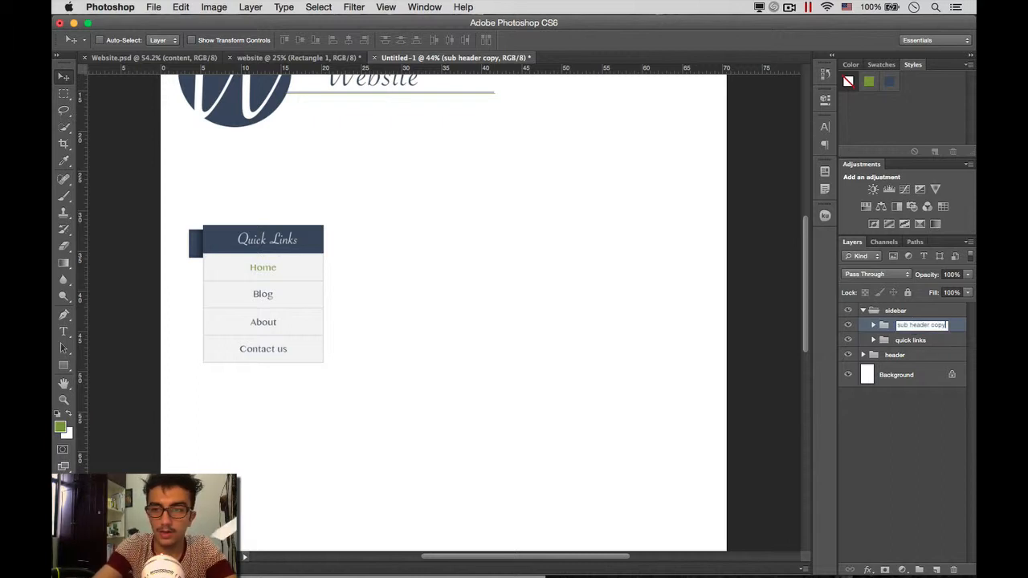
key(Return)
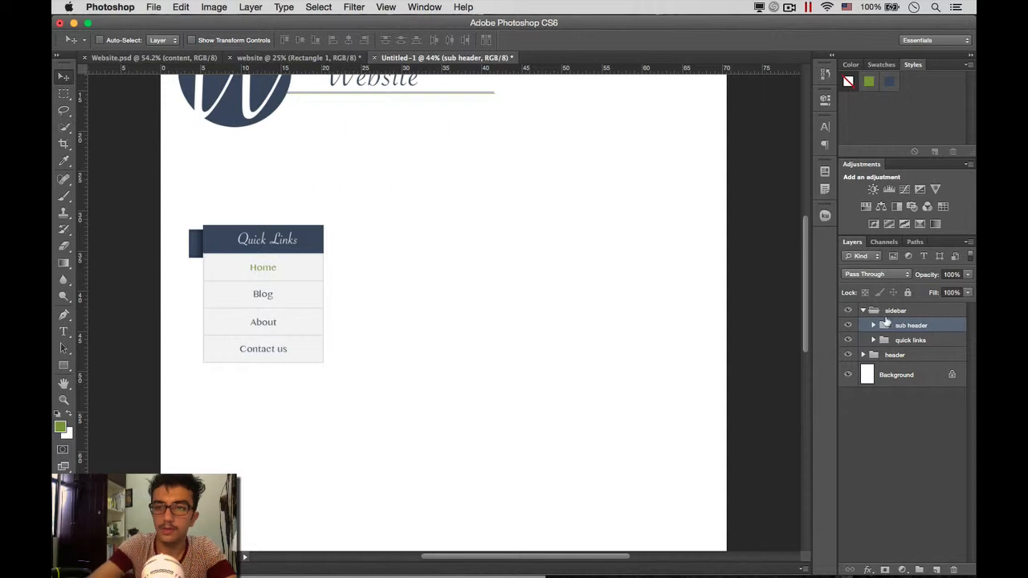
key(super+g)
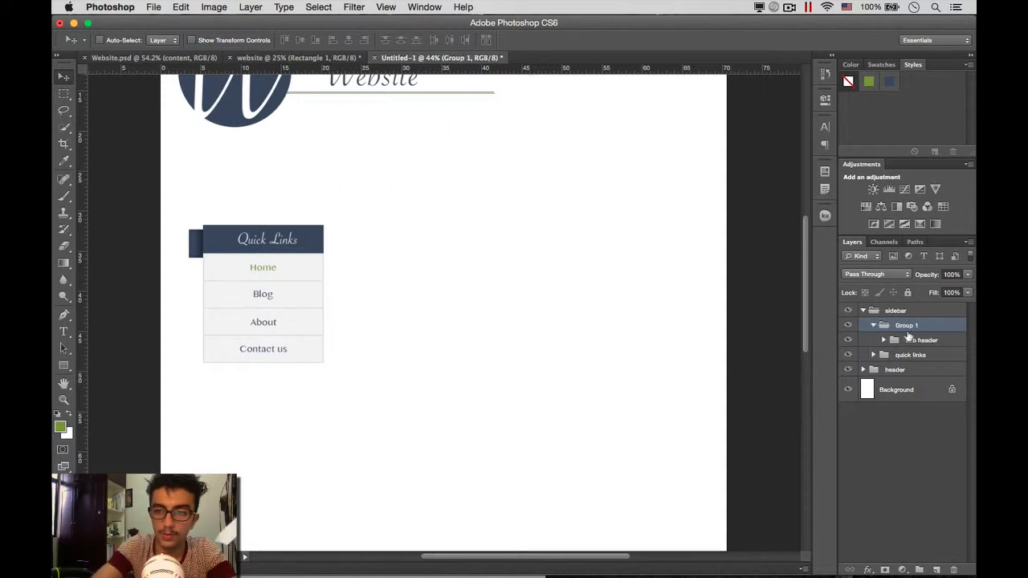
double_click(909, 325)
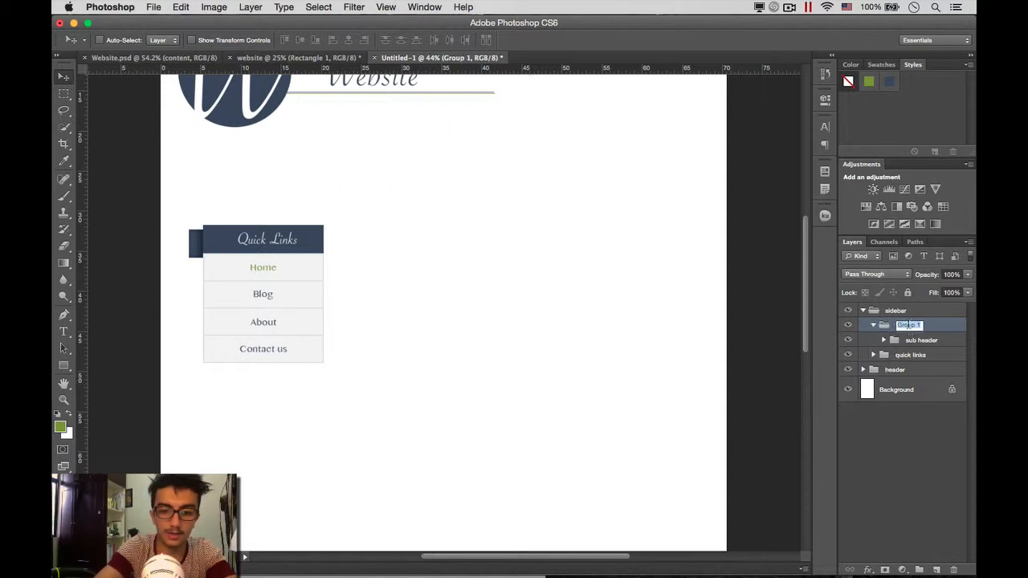
text(search)
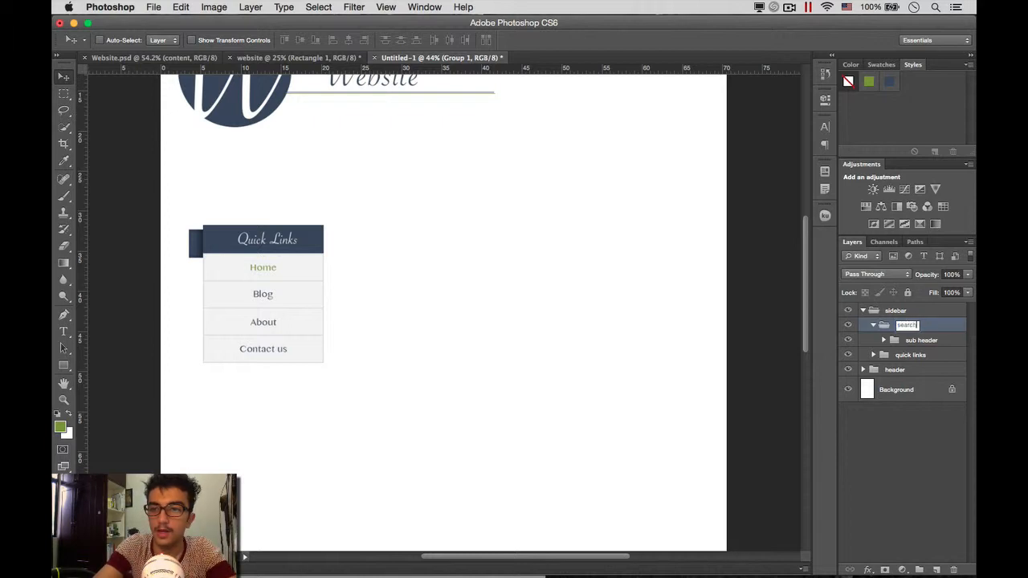
key(Return)
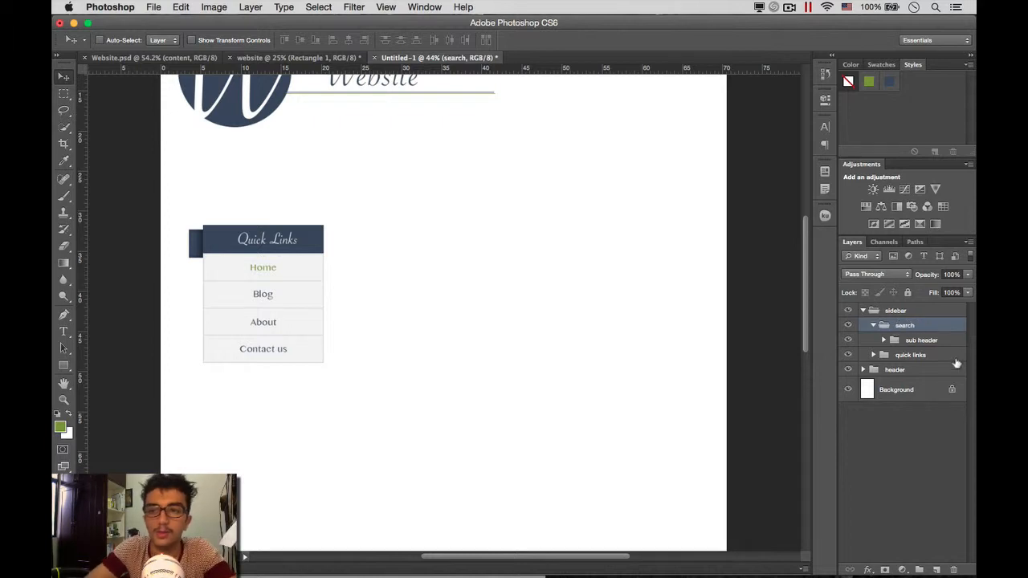
Step: Move the search group's sub header directly below the Contact us row and recolor both its rectangles green (779324)
click(899, 342)
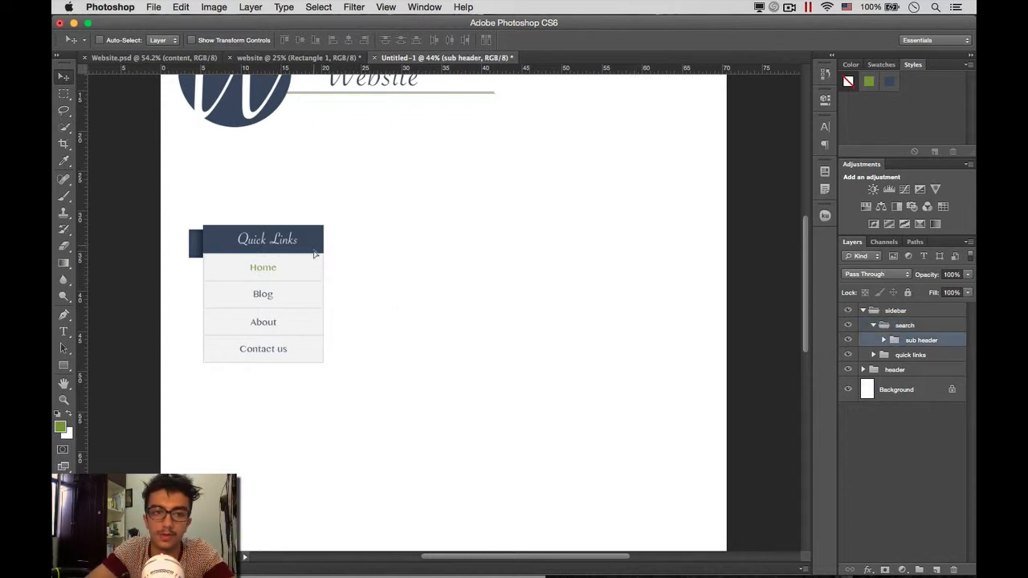
drag(306, 254, 306, 383)
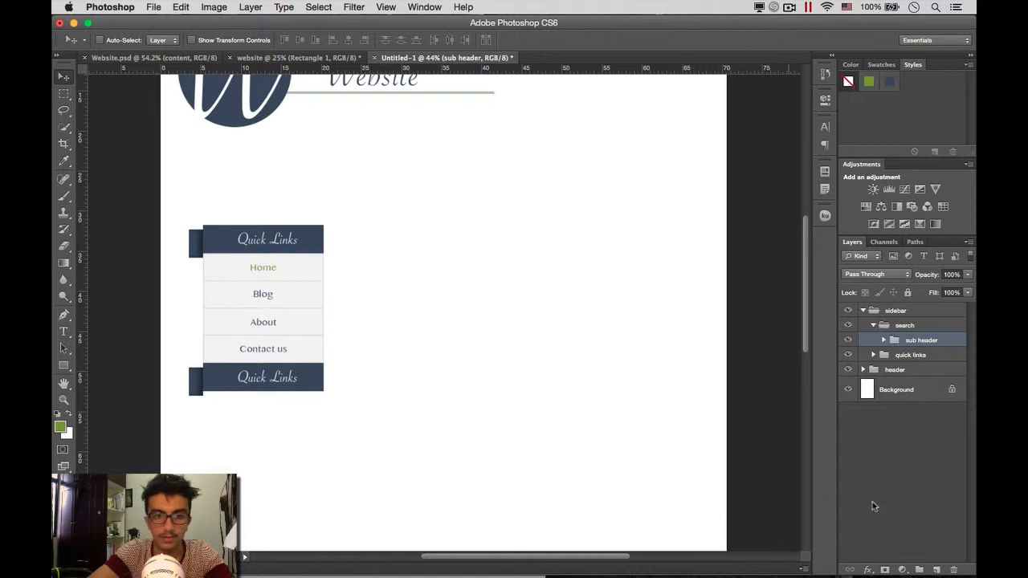
click(882, 341)
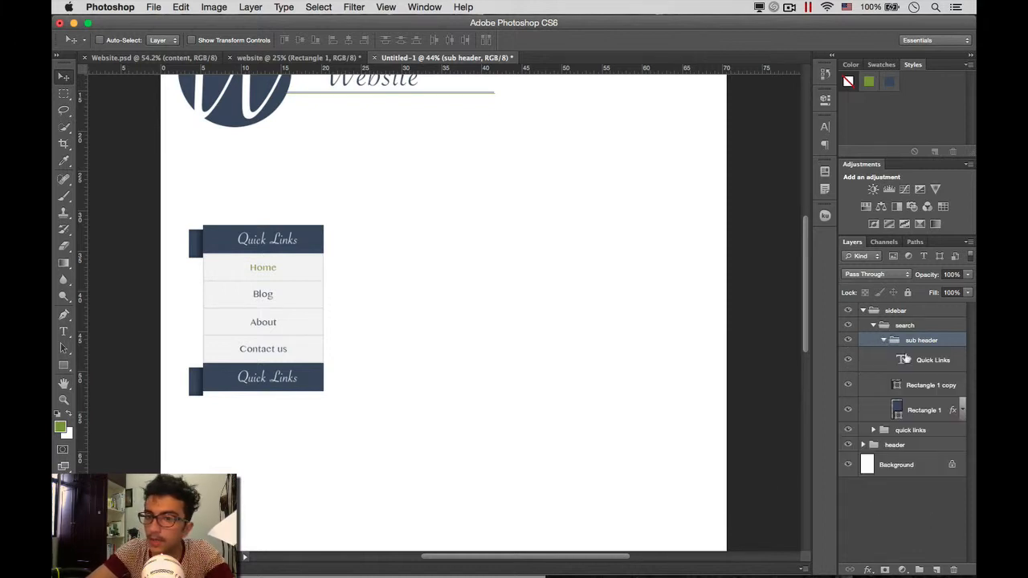
double_click(897, 410)
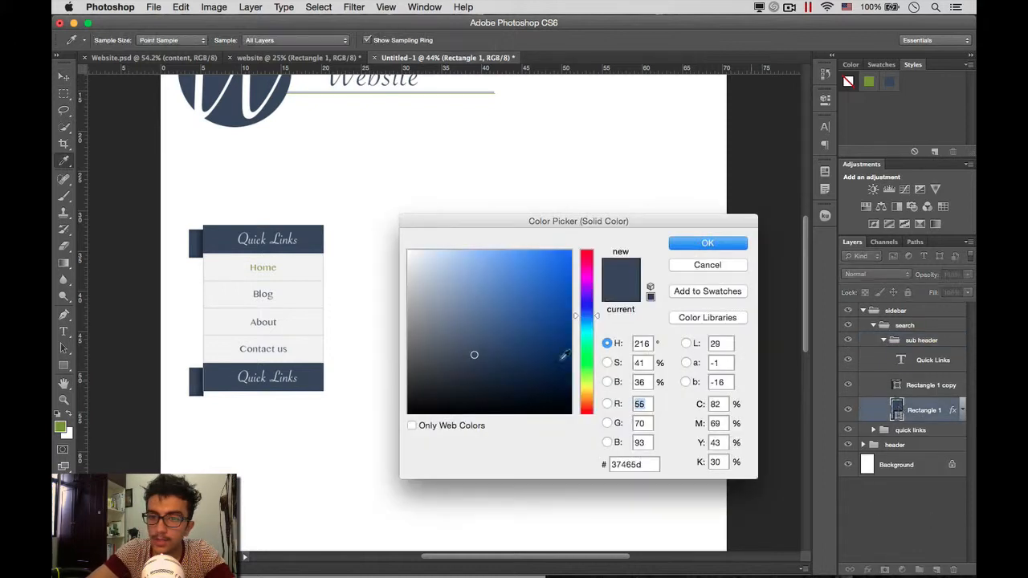
click(879, 65)
click(863, 74)
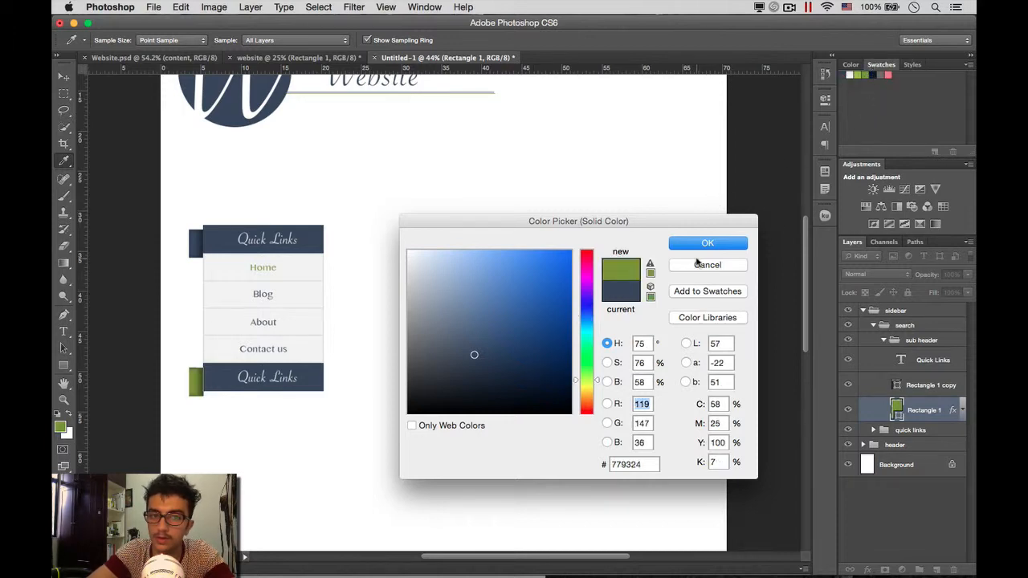
click(707, 243)
double_click(897, 386)
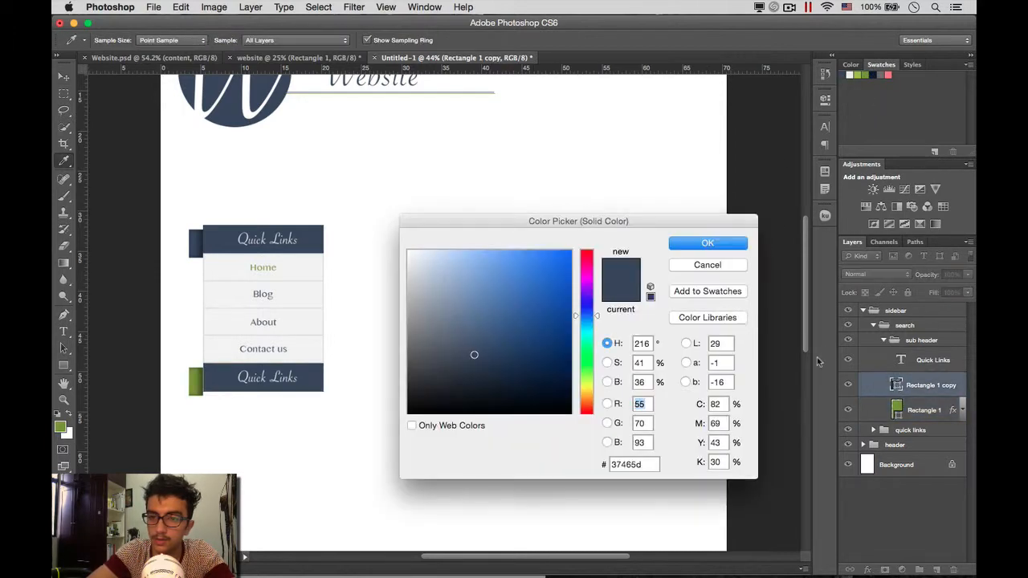
click(866, 73)
click(718, 243)
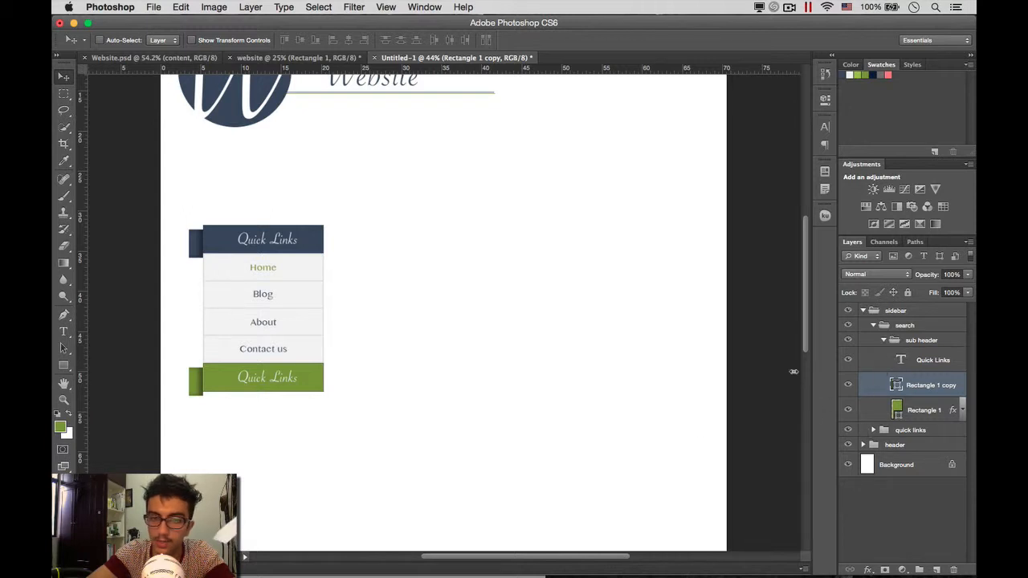
Step: Change the green banner's heading to Search and center it horizontally and vertically on the banner's main rectangle
double_click(900, 359)
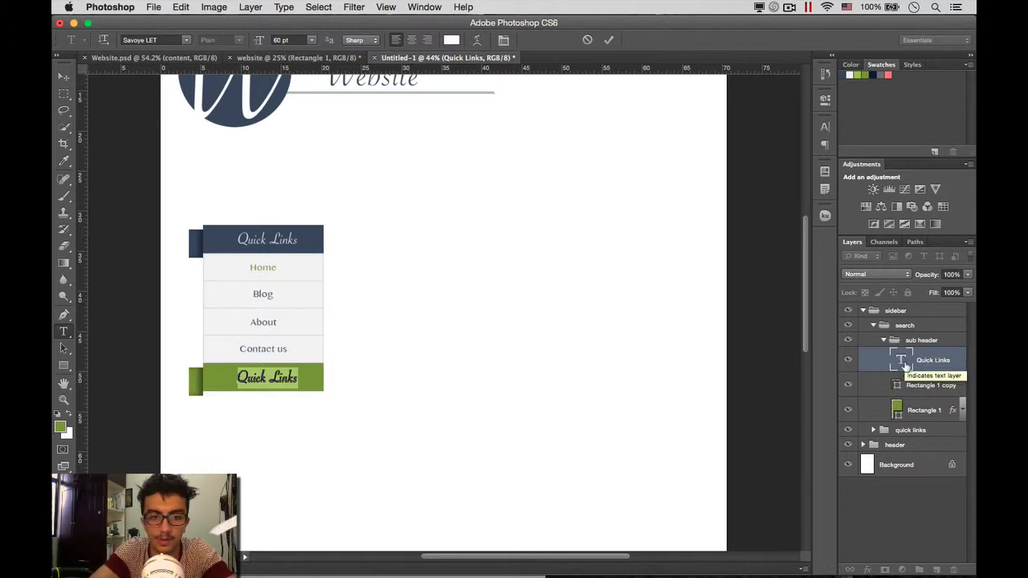
text(Search)
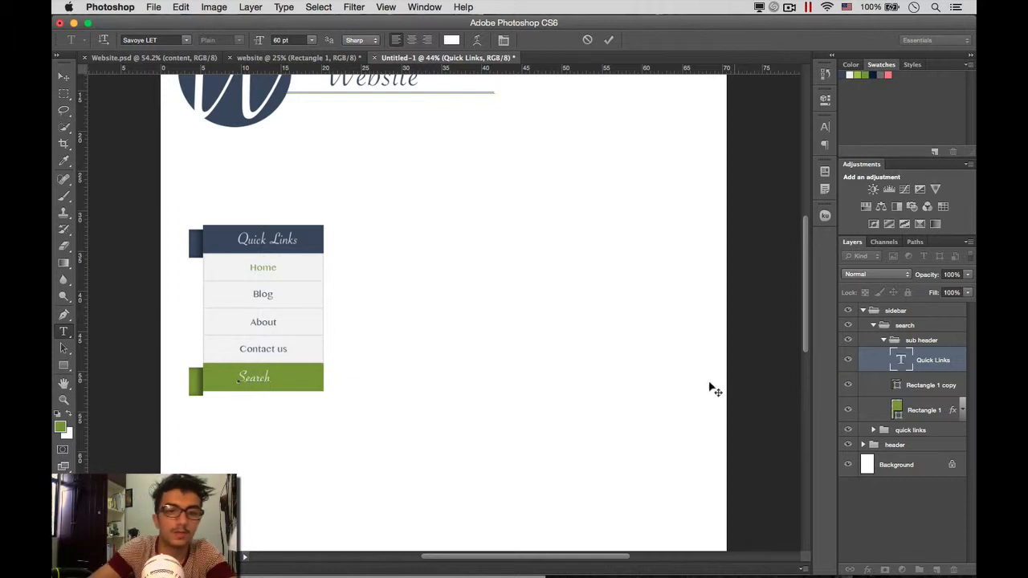
key(super+Return)
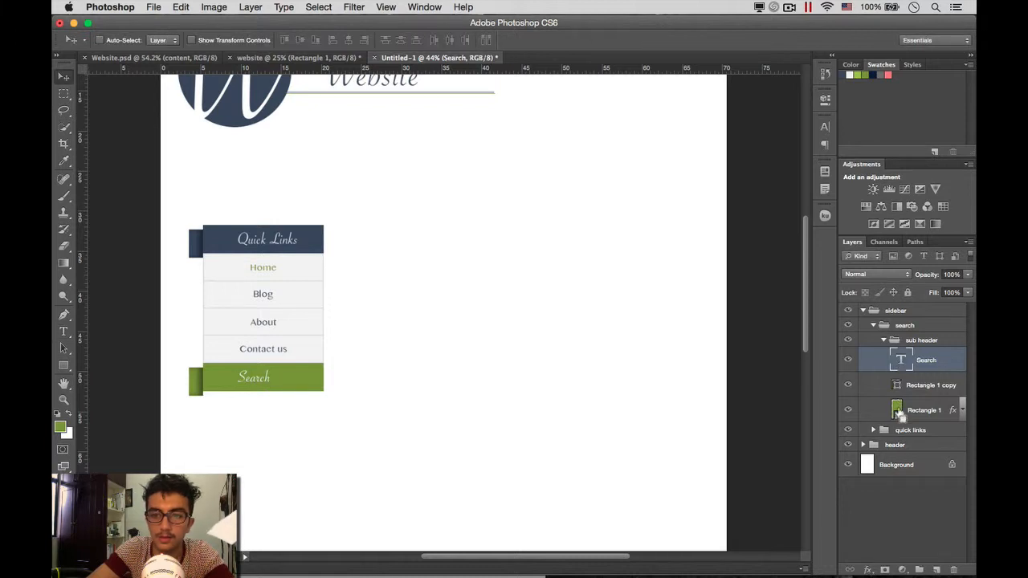
super+click(900, 411)
super+click(897, 388)
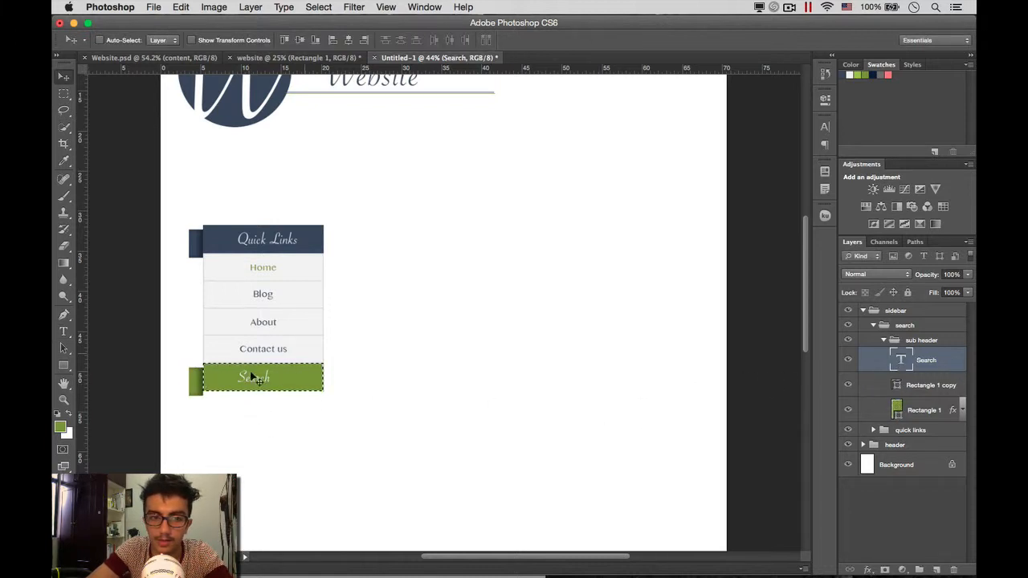
click(348, 39)
click(299, 40)
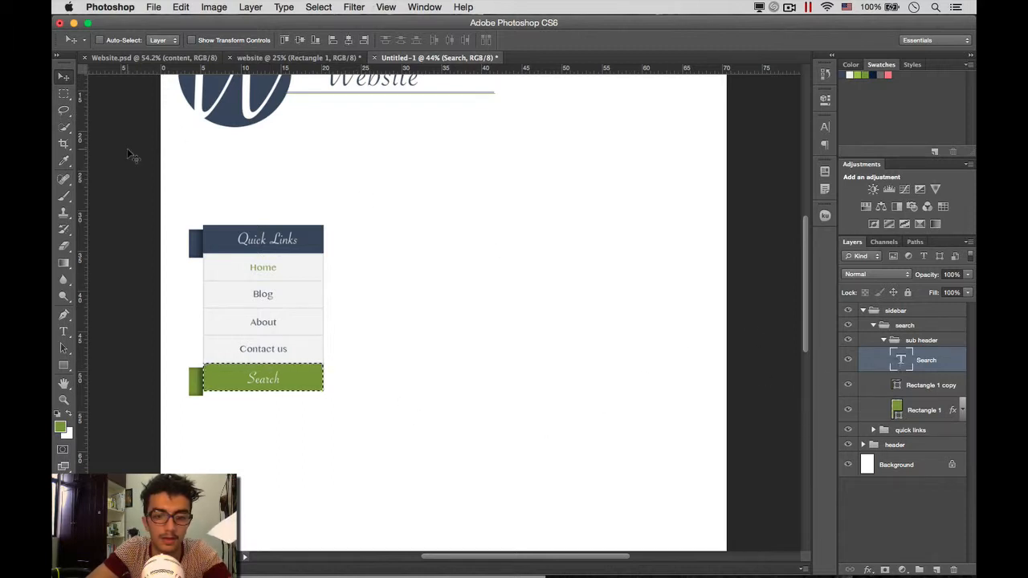
key(super+d)
Step: Duplicate the Contact us row's background rectangle and move the copy into the search group, below its sub header
scroll(421, 345, down, 2)
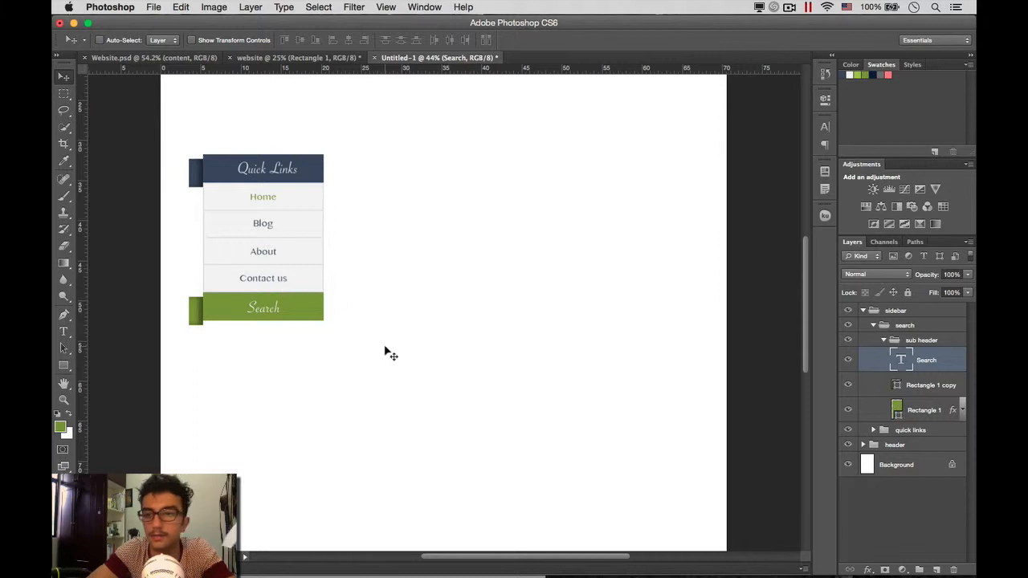
scroll(385, 351, right, 1)
scroll(386, 351, up, 1)
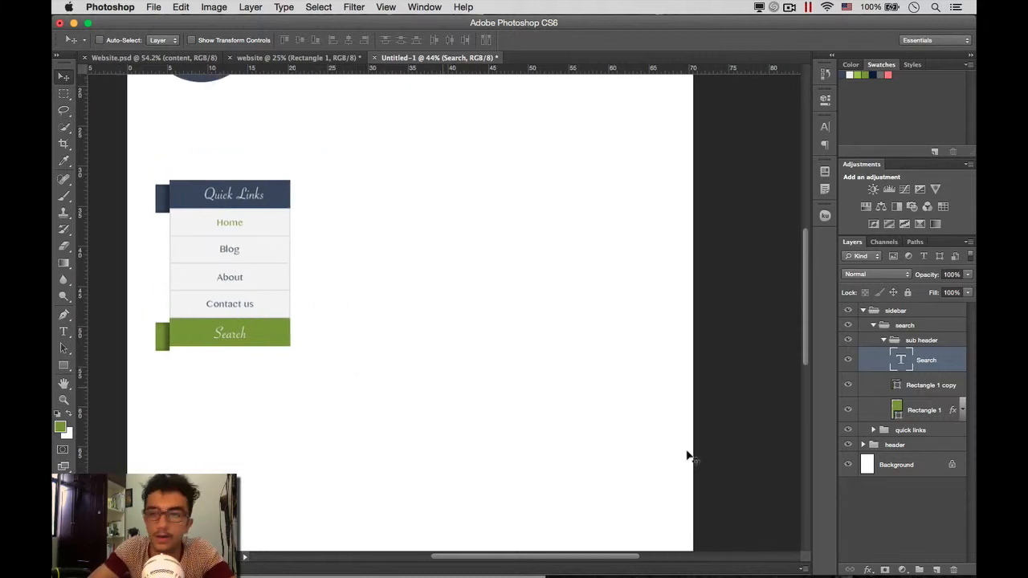
click(883, 340)
click(873, 355)
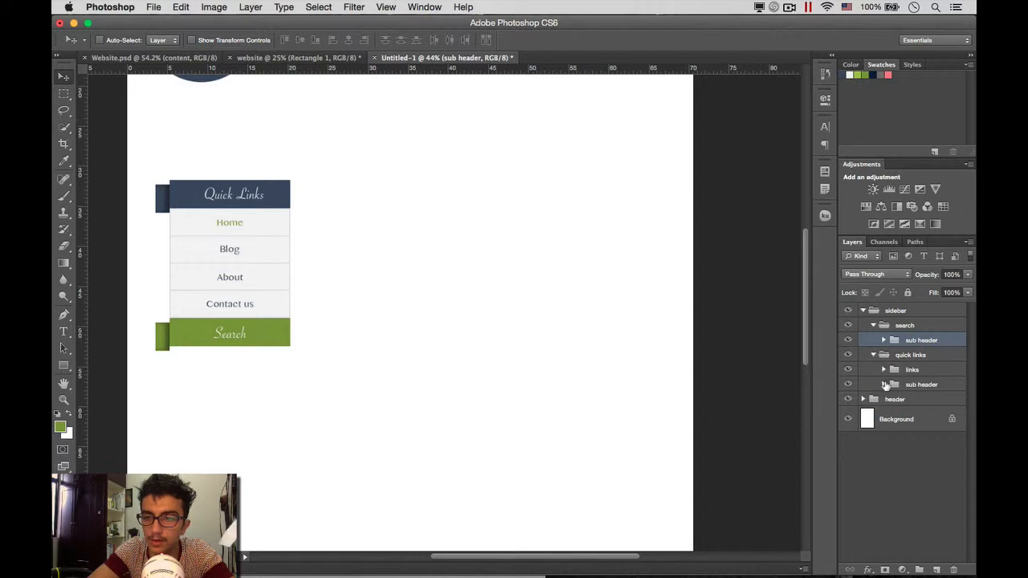
click(884, 371)
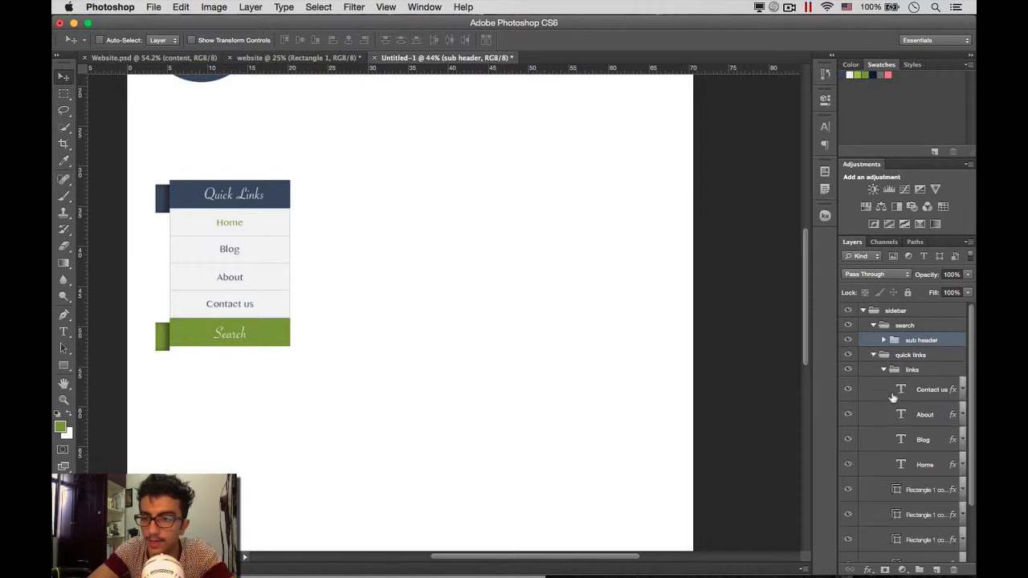
click(913, 489)
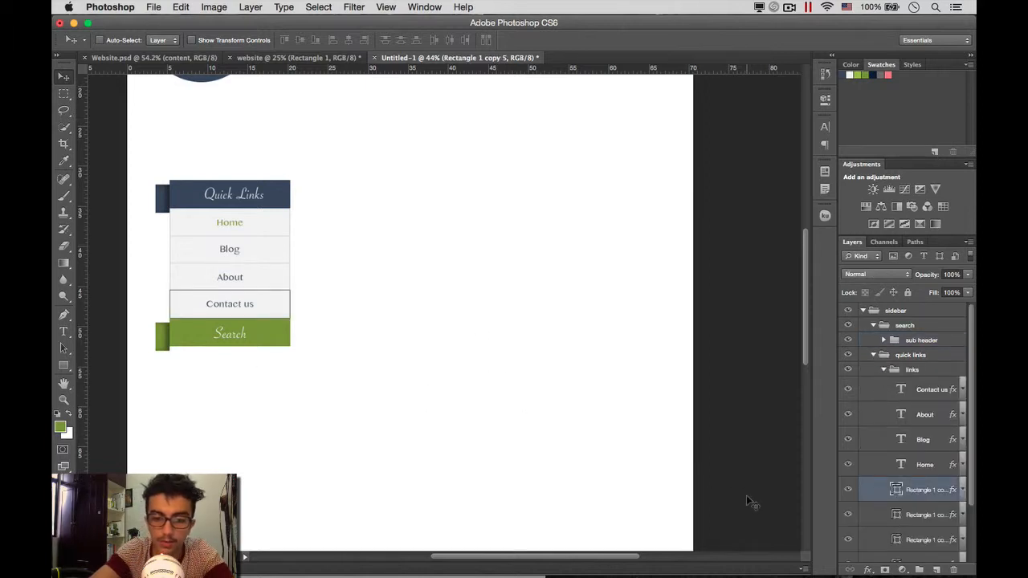
key(ctrl+j)
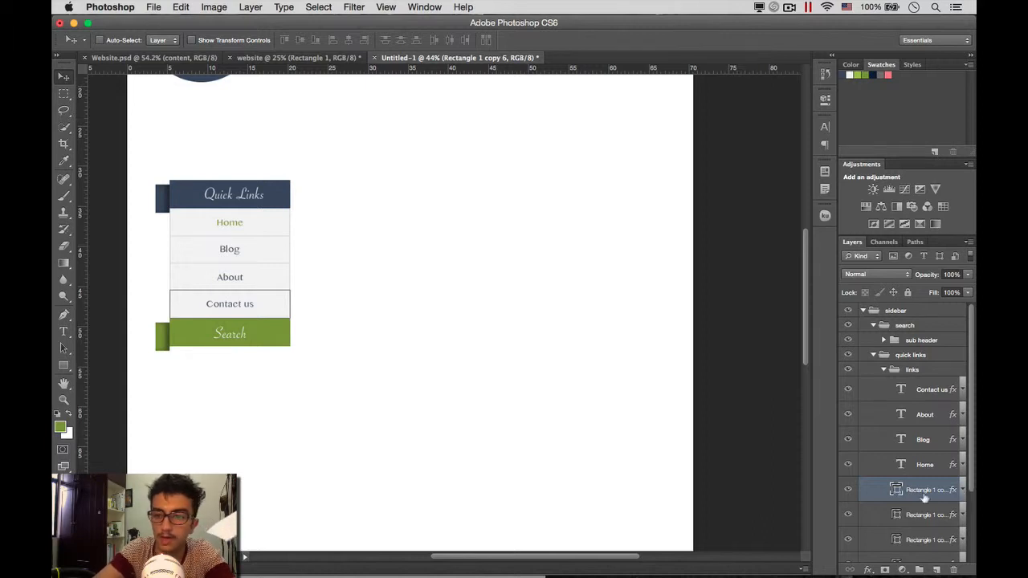
drag(923, 490, 914, 365)
click(892, 381)
click(873, 380)
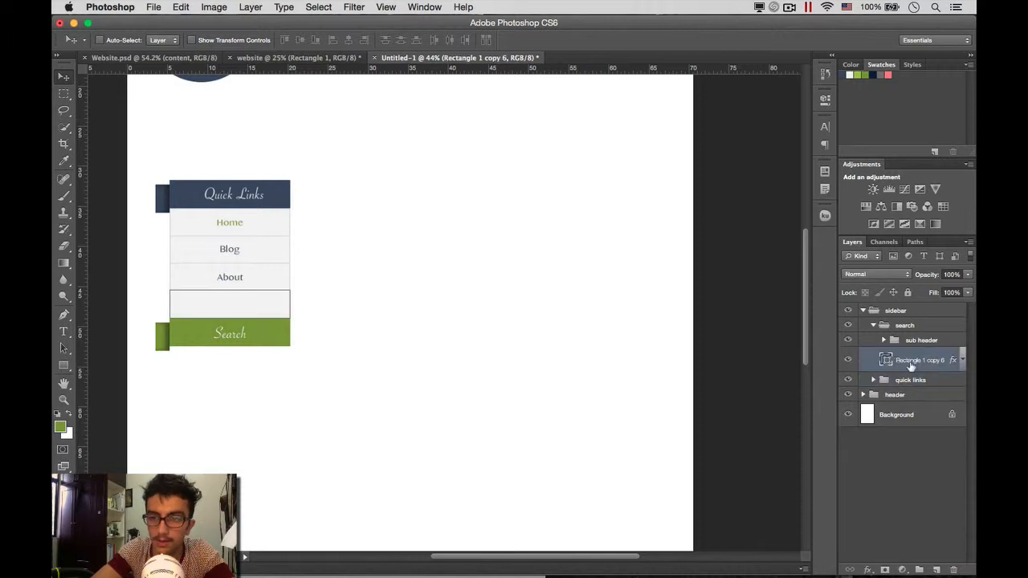
Step: Move the copied rectangle directly below the green Search banner and put it in a new group named input
drag(271, 313, 266, 369)
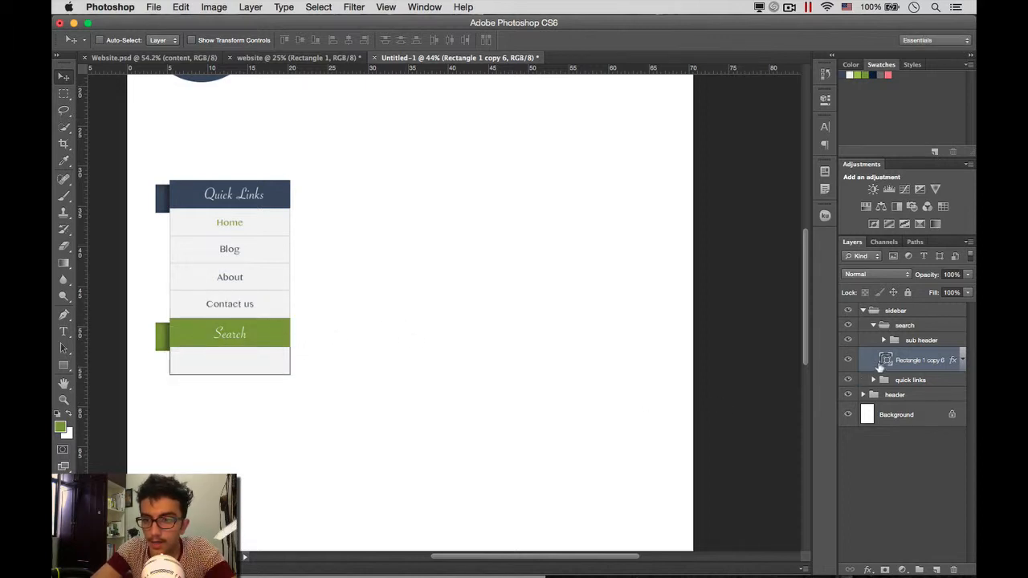
key(super+g)
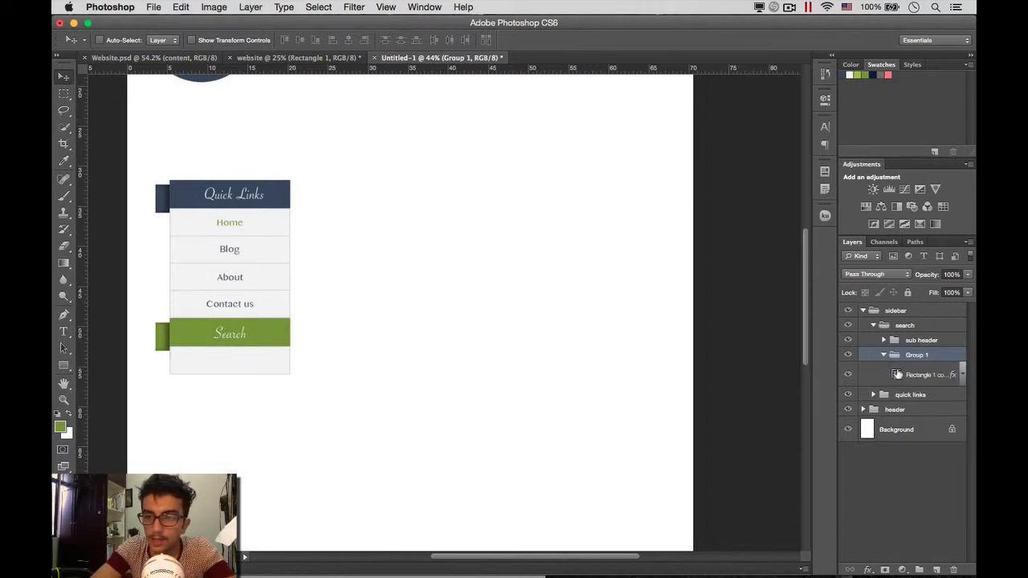
double_click(917, 355)
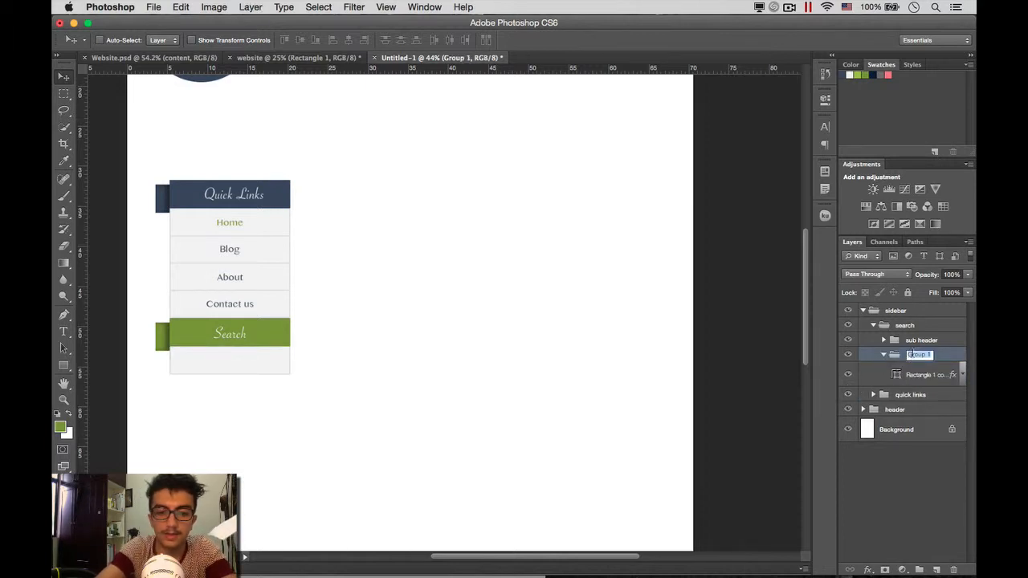
key(BackSpace)
text(input)
key(Return)
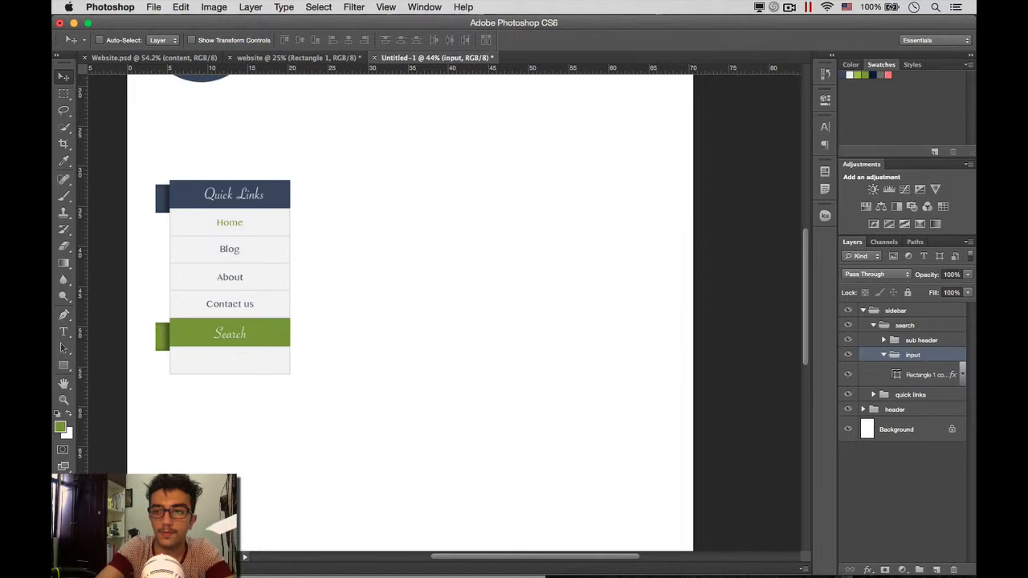
Step: Duplicate the input group's rectangle and shrink the copy to about 330 × 61 px, inset within the row below the Search banner
click(901, 377)
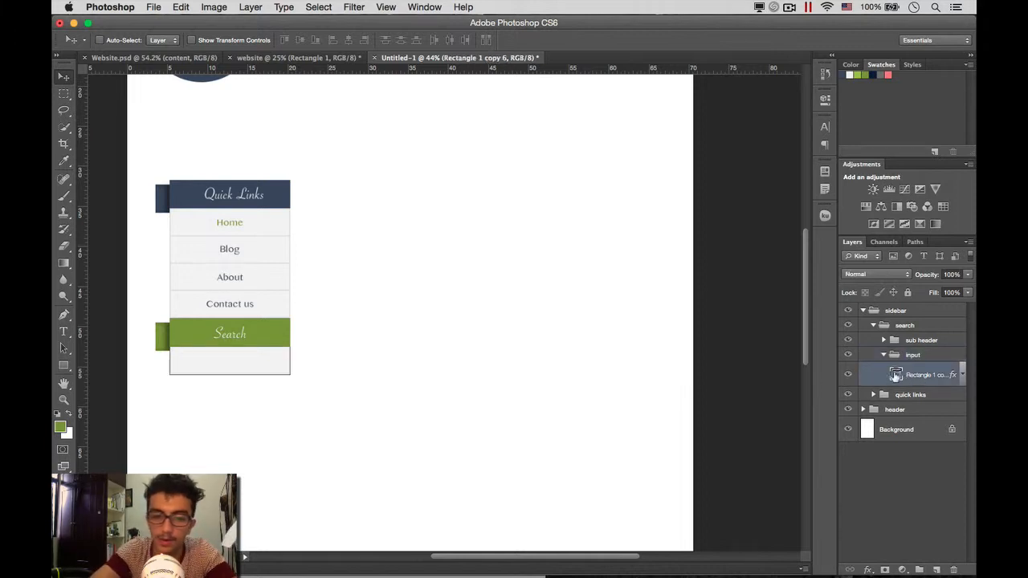
key(super+j)
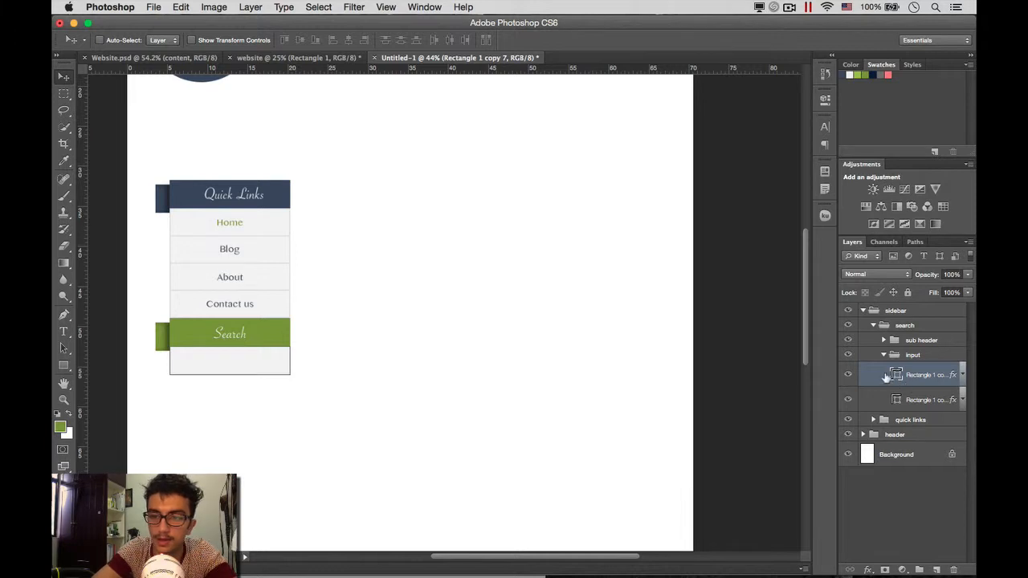
key(super+t)
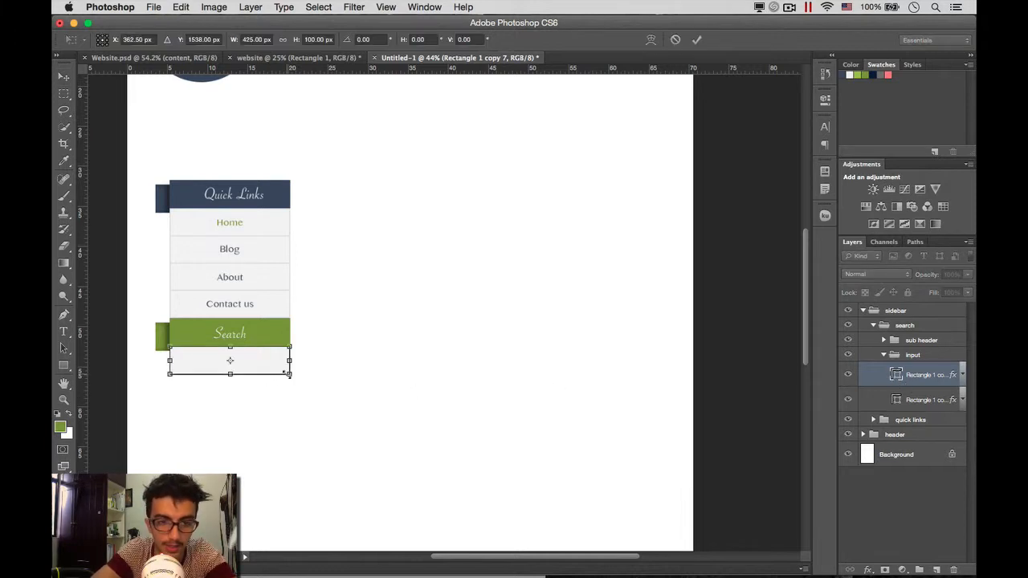
drag(287, 374, 276, 367)
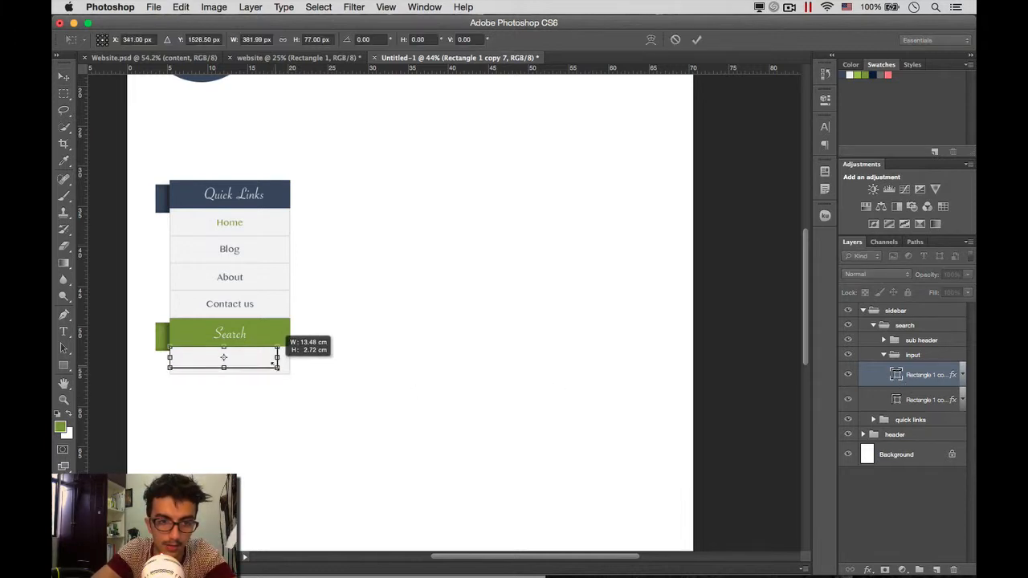
drag(169, 348, 195, 358)
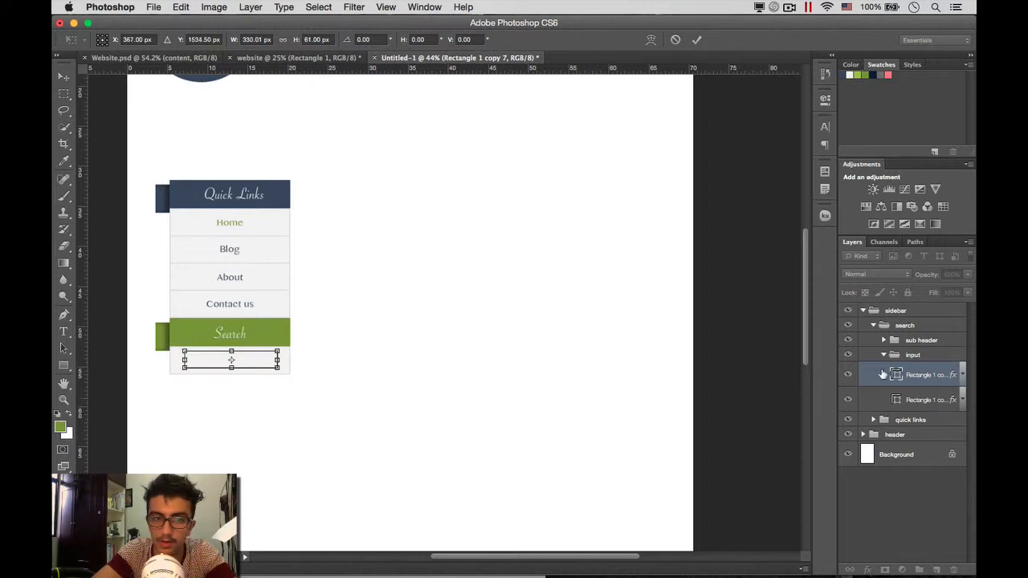
key(Return)
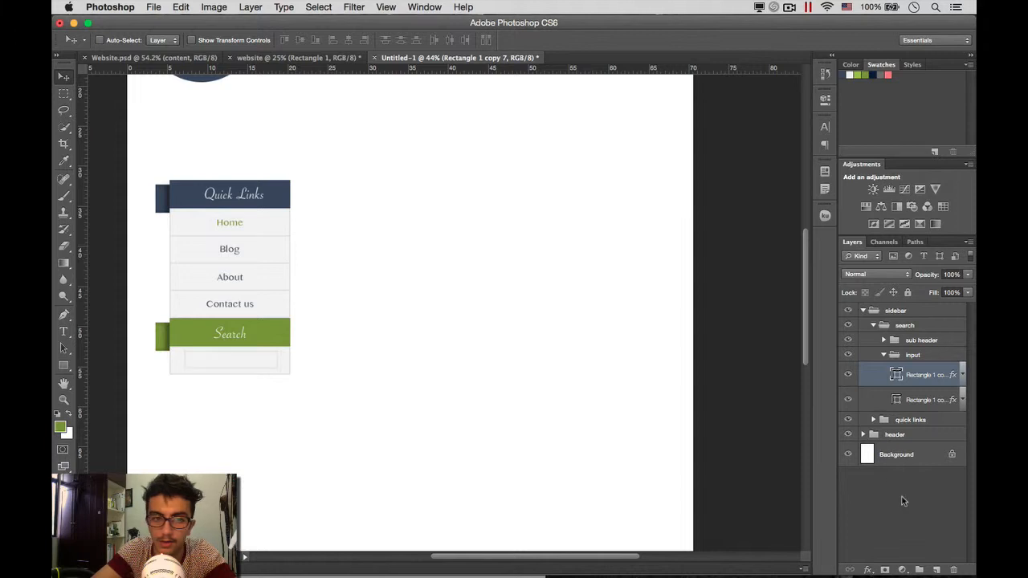
click(902, 500)
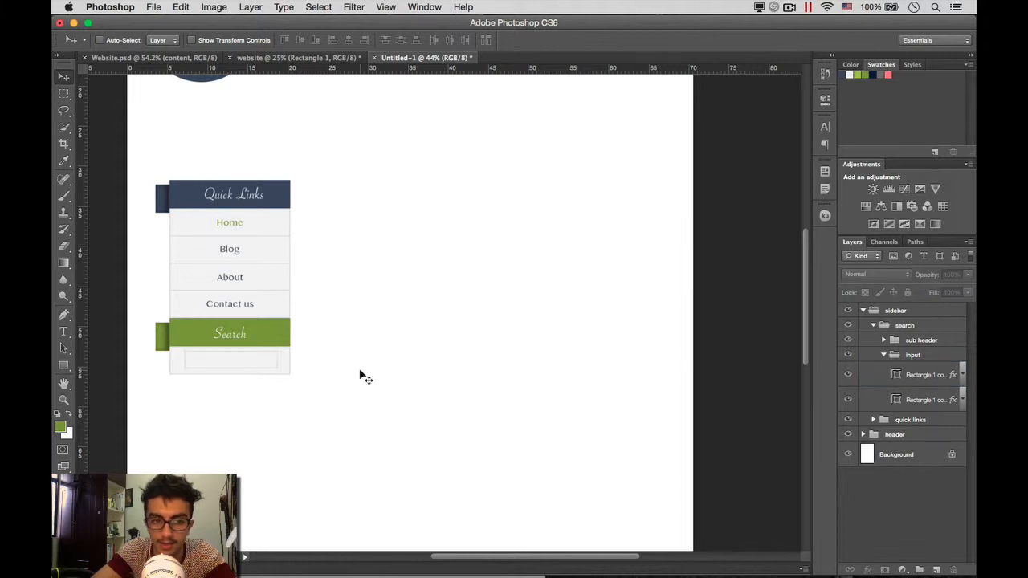
Step: Fill the smaller input rectangle with white (ffffff)
double_click(897, 377)
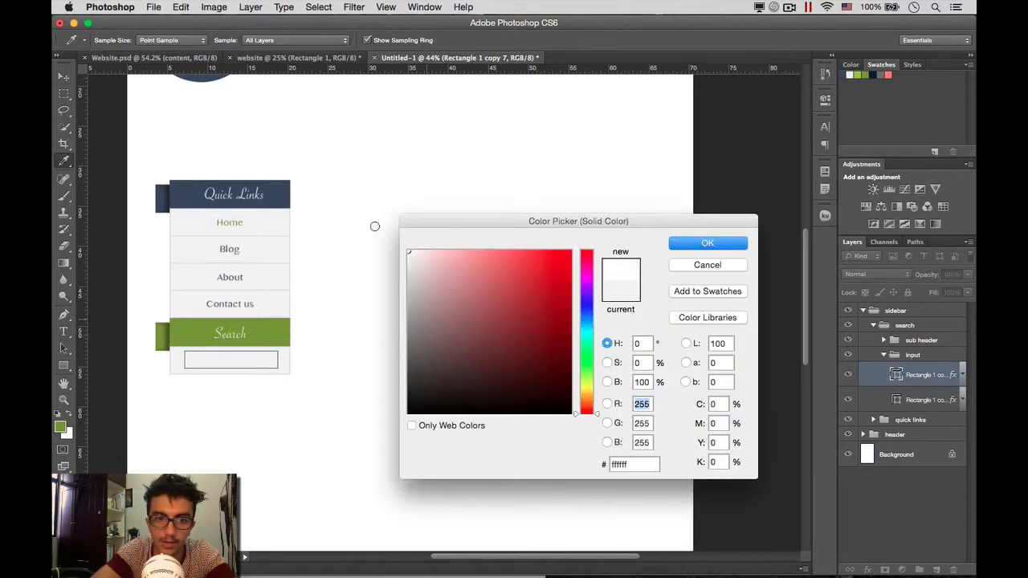
click(717, 245)
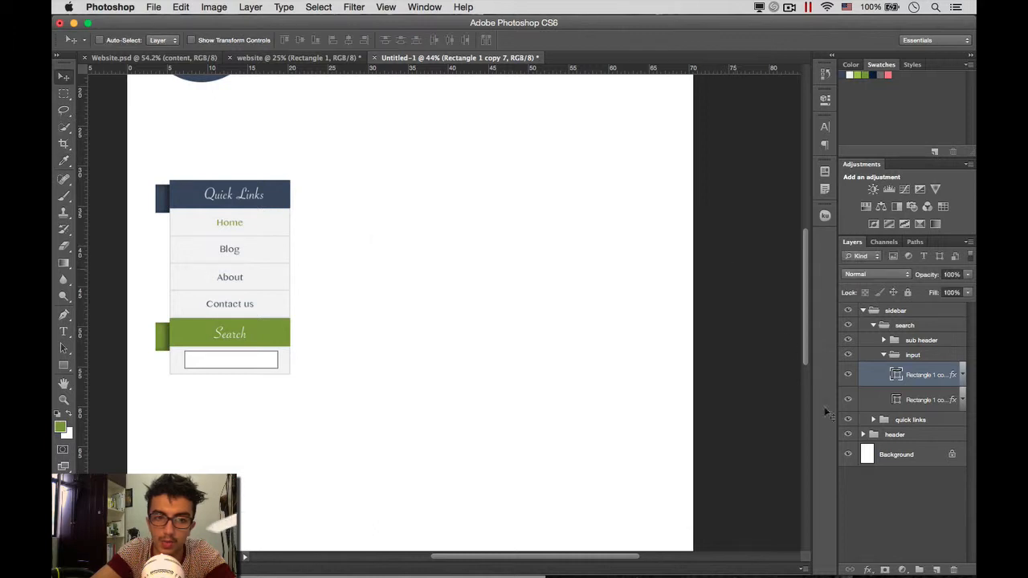
click(912, 502)
Step: Save the document as website_2.psd in the Design website folder in Photoshop format
scroll(327, 438, up, 3)
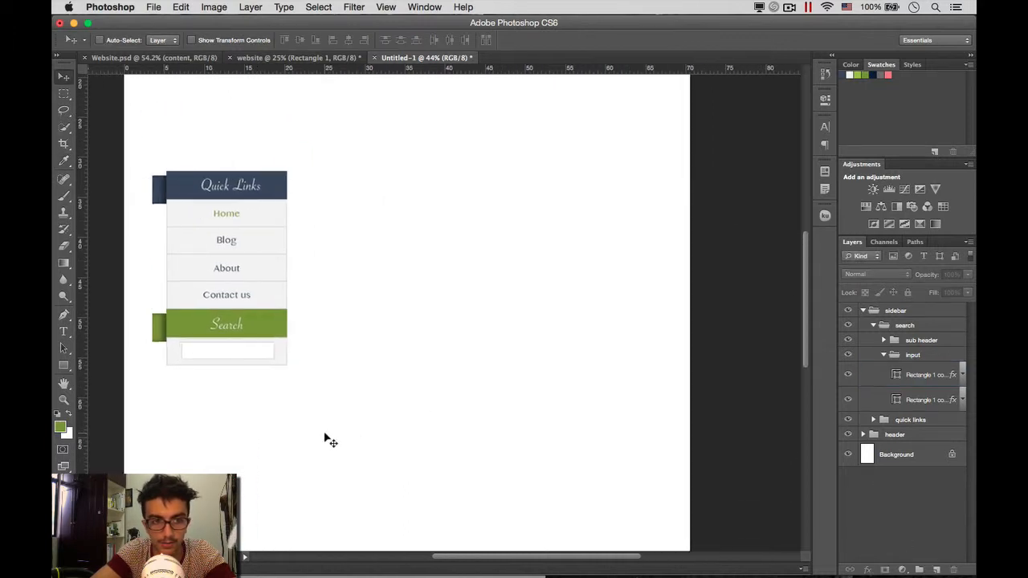
scroll(327, 438, up, 2)
scroll(327, 438, right, 1)
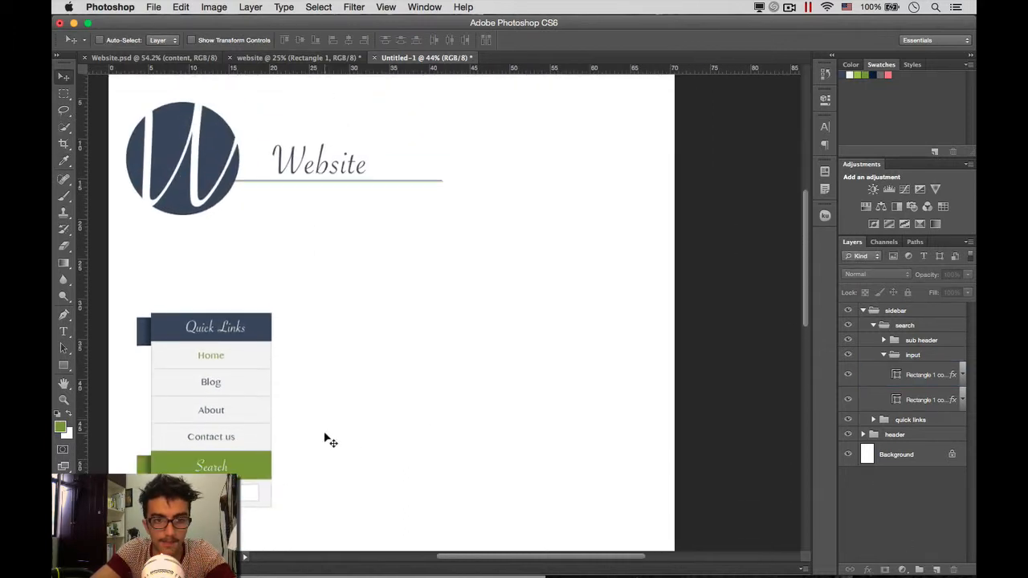
key(super+s)
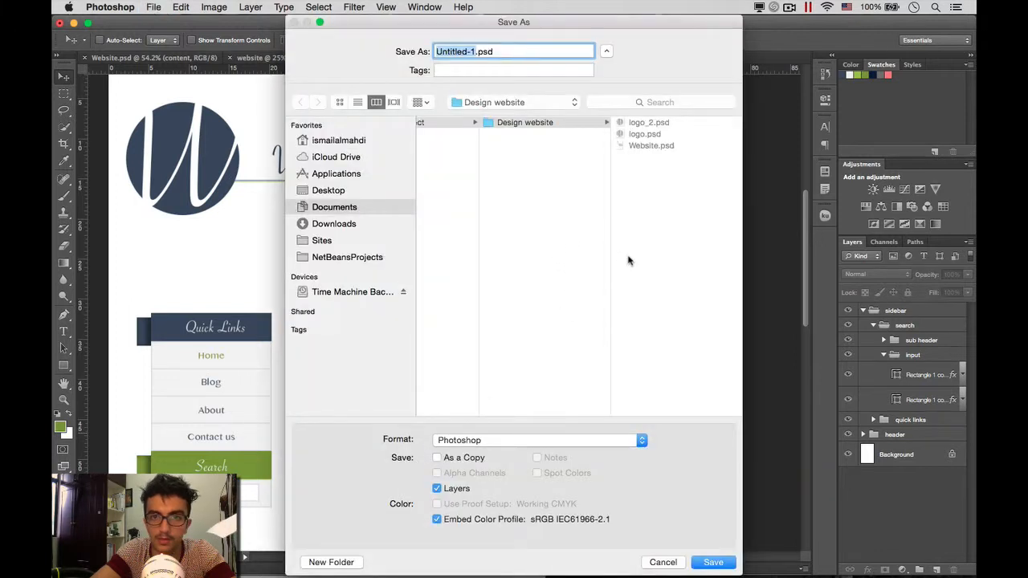
text(we)
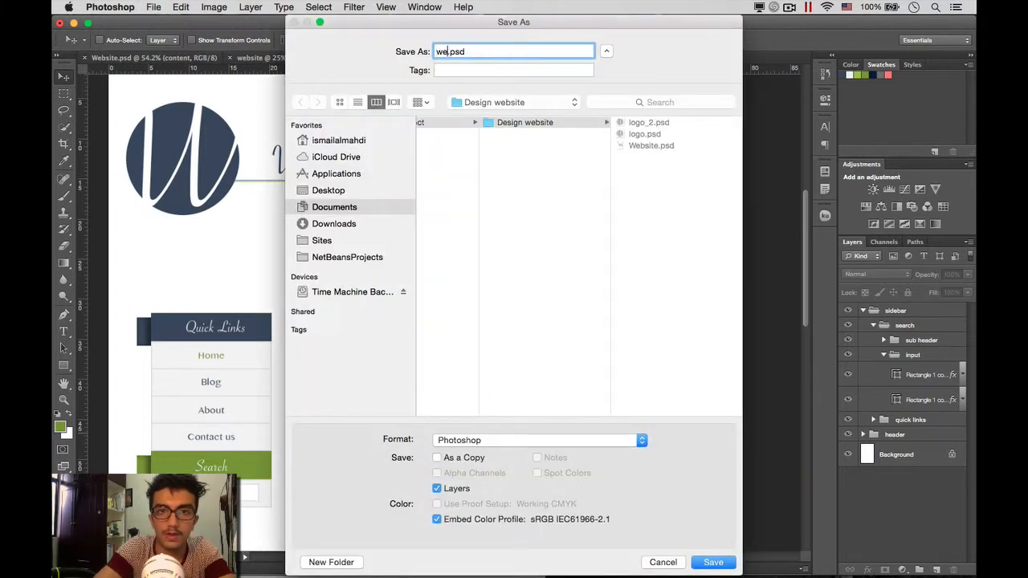
text(bist)
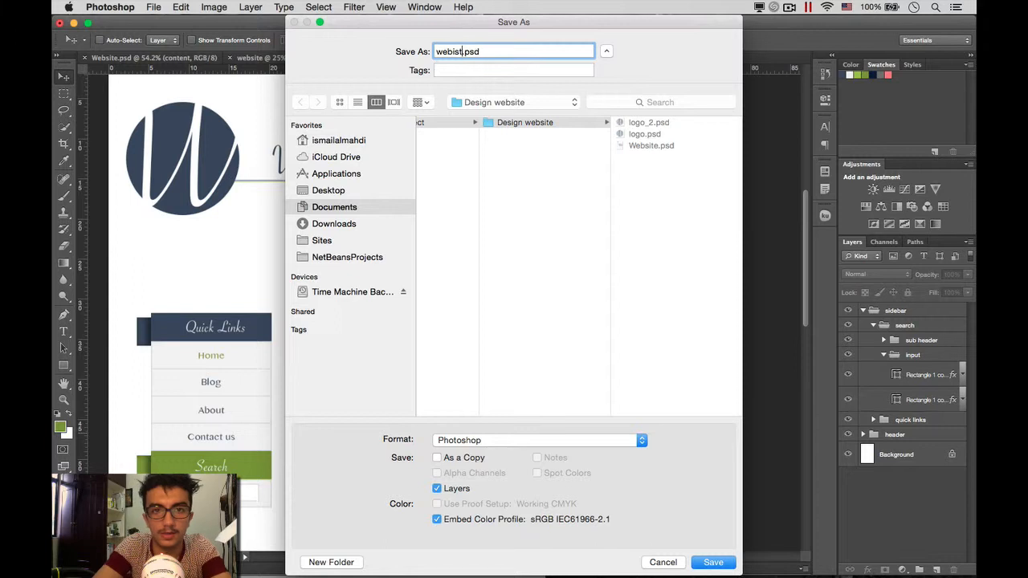
key(BackSpace)
key(BackSpace)
key(BackSpace)
text(site_)
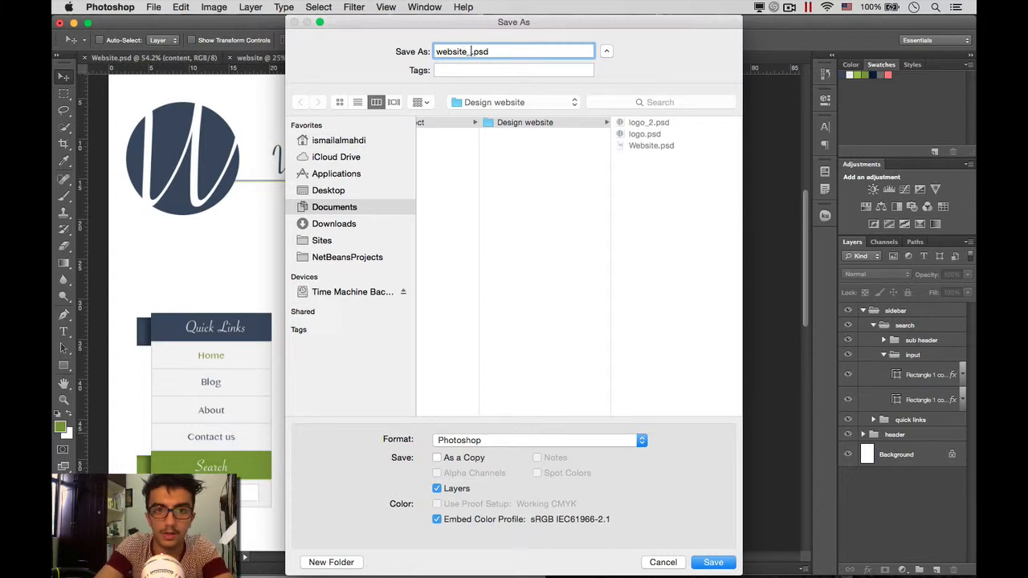
key(Return)
key(Return)
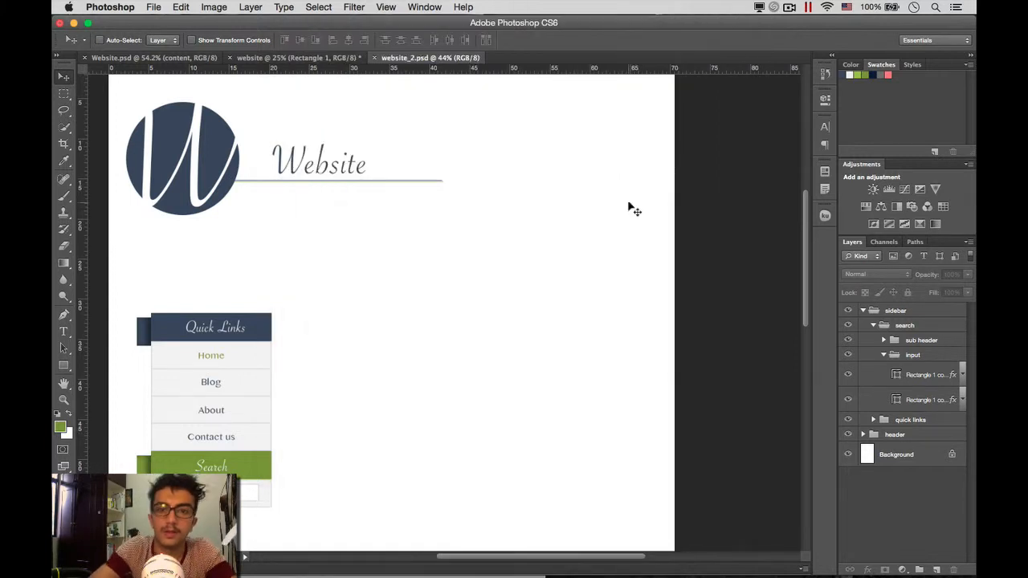
Step: Examine the overall page layout of the header and the sidebar, close up and as a whole
scroll(626, 297, down, 5)
scroll(392, 336, up, 1)
scroll(392, 335, up, 4)
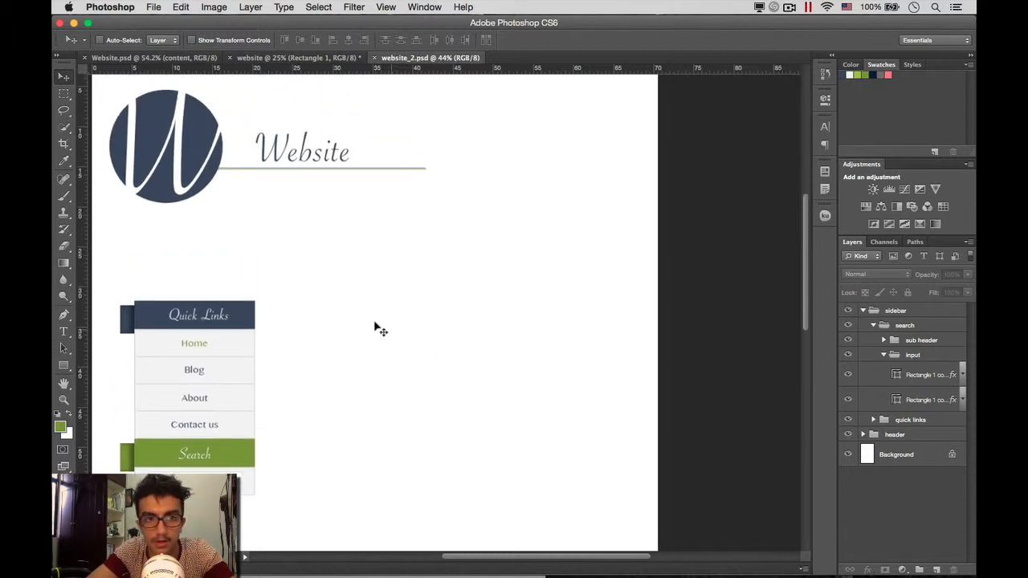
scroll(301, 217, left, 4)
scroll(301, 217, down, 4)
scroll(301, 217, down, 5)
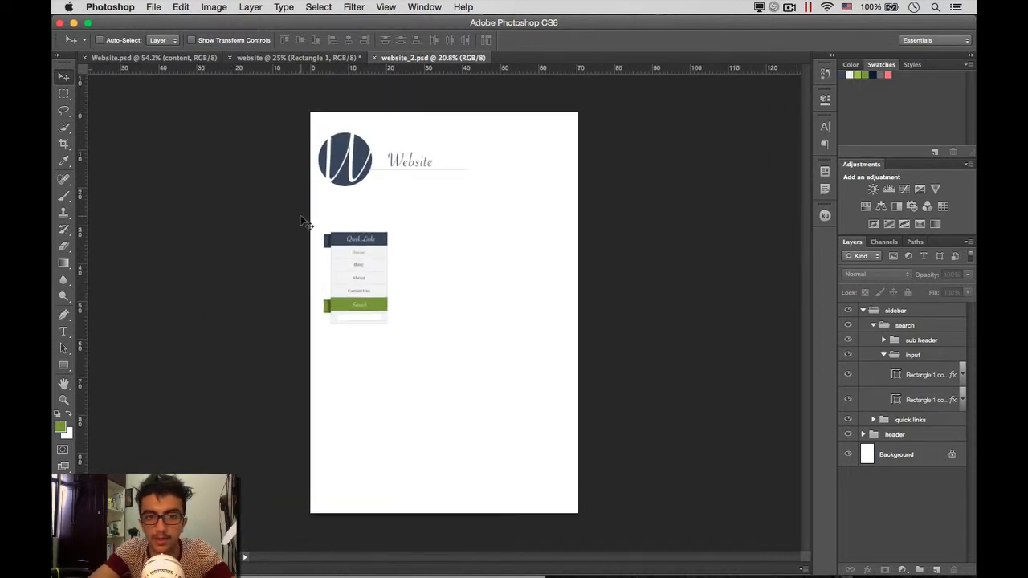
scroll(302, 217, up, 2)
scroll(657, 338, up, 2)
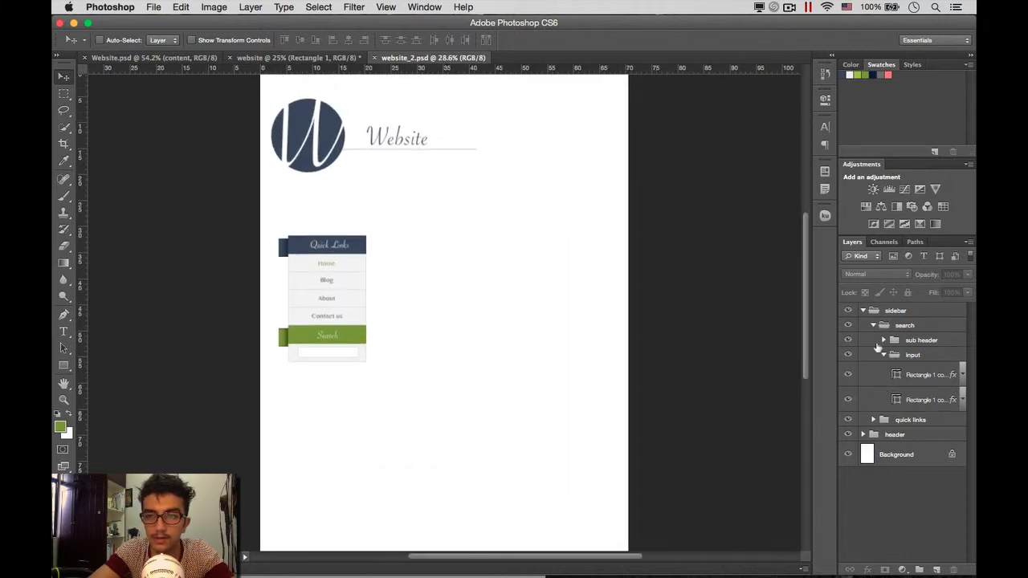
Step: Collapse the input, search and sidebar layer groups, and check the sidebar group by hiding and showing it
click(884, 355)
click(874, 325)
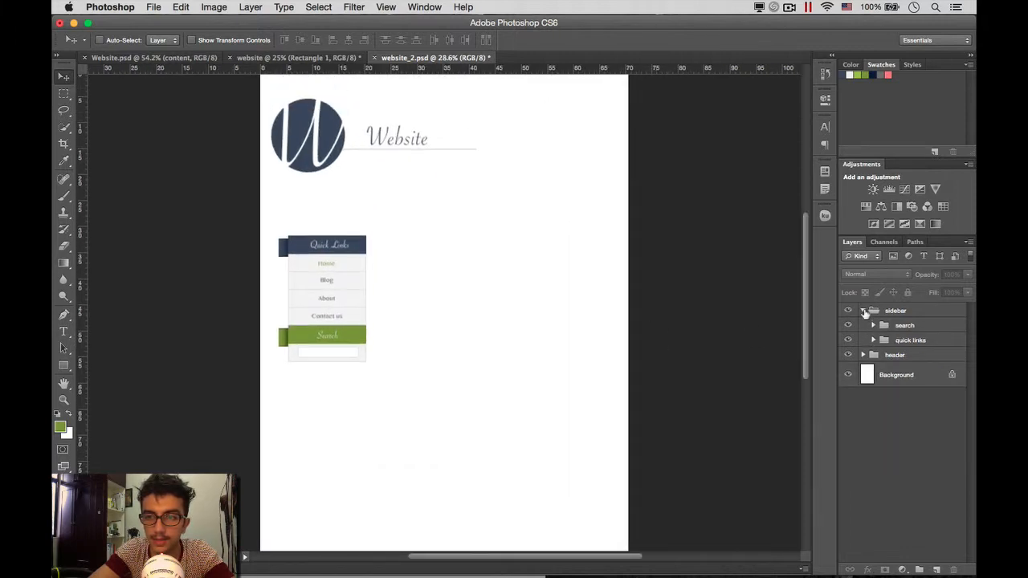
click(864, 311)
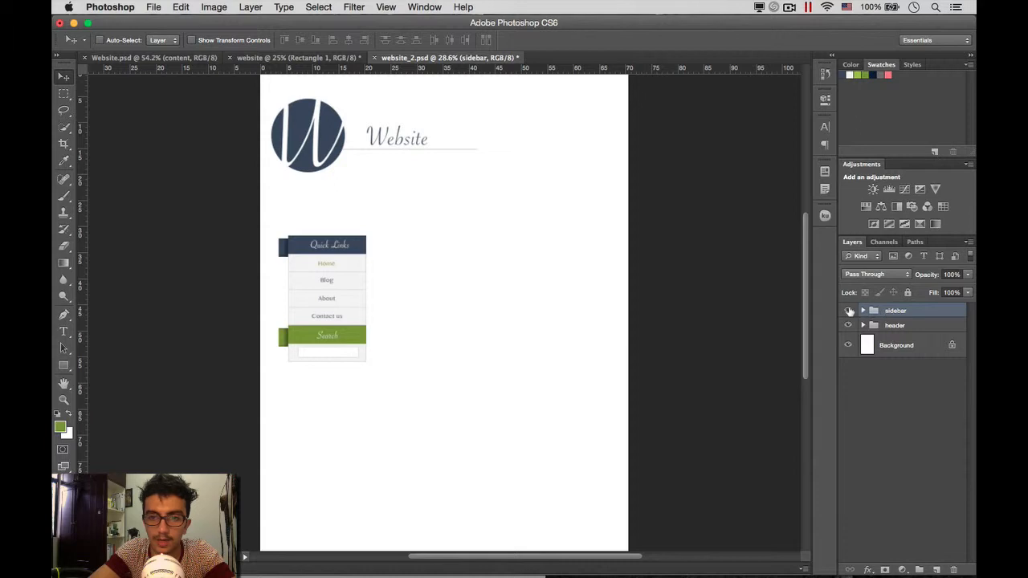
click(849, 311)
click(849, 311)
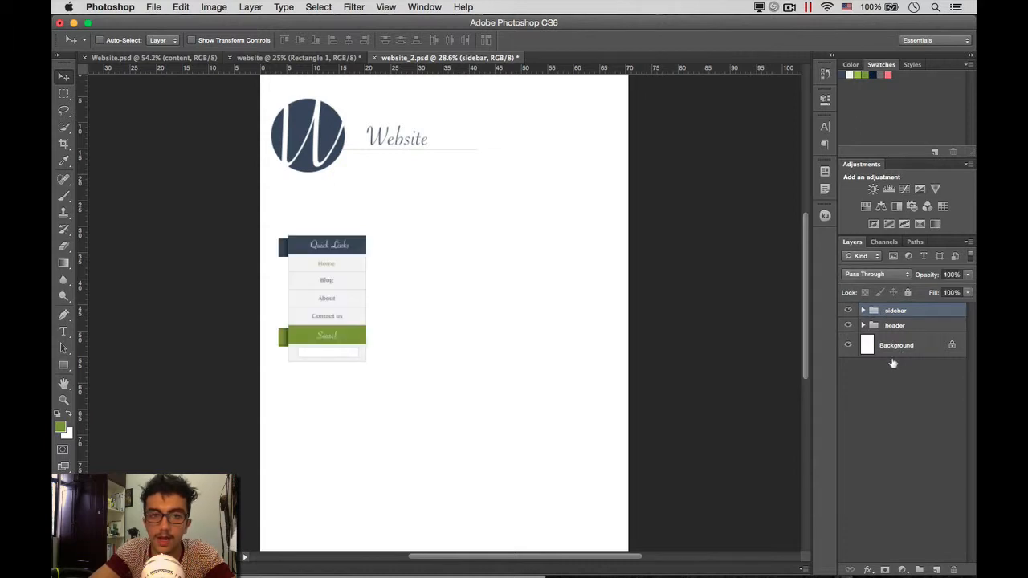
Step: Shift the header group right so the logo's left edge lines up with the sidebar boxes' left edge
click(895, 325)
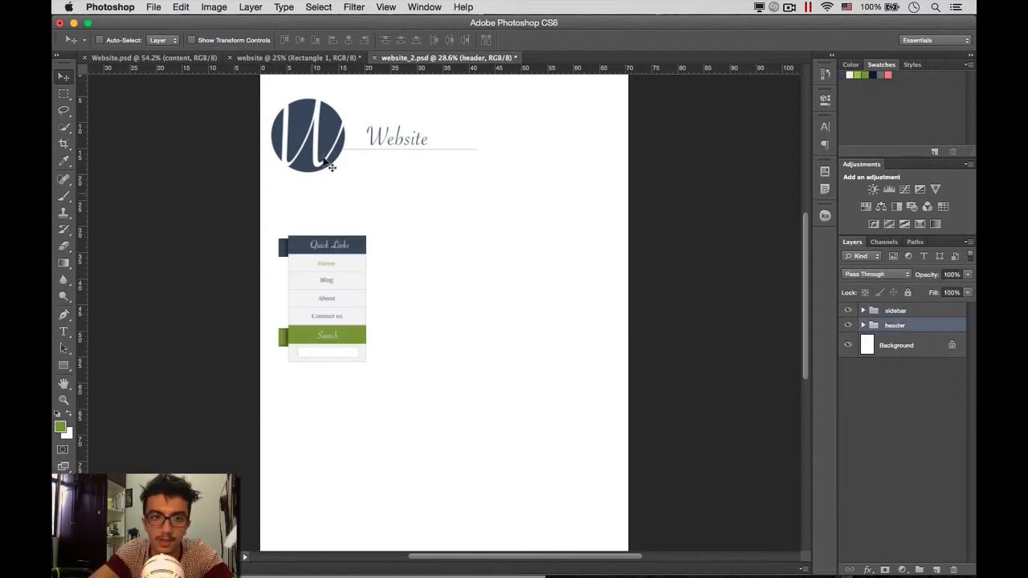
scroll(338, 259, up, 2)
drag(300, 190, 319, 188)
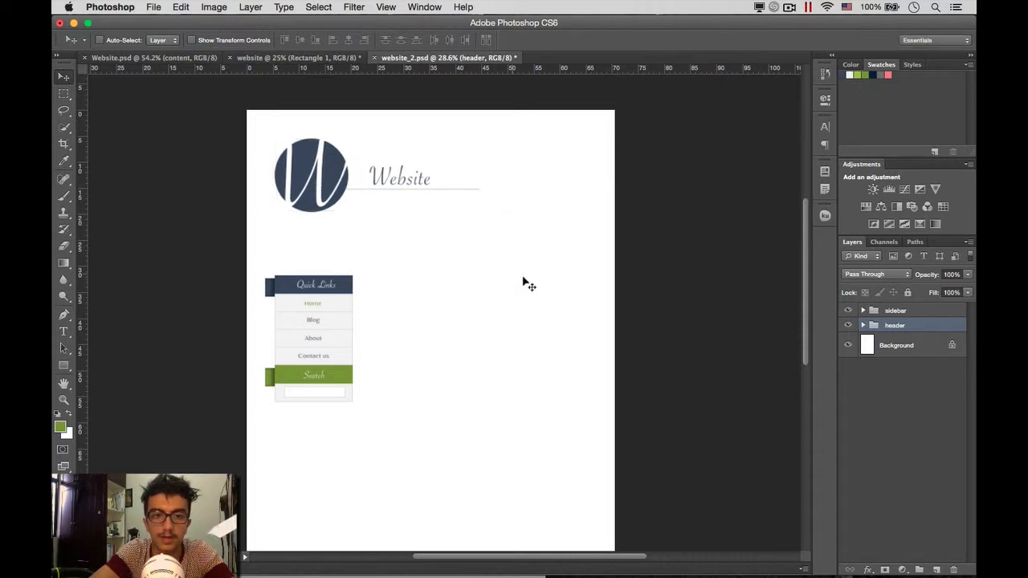
scroll(507, 333, up, 2)
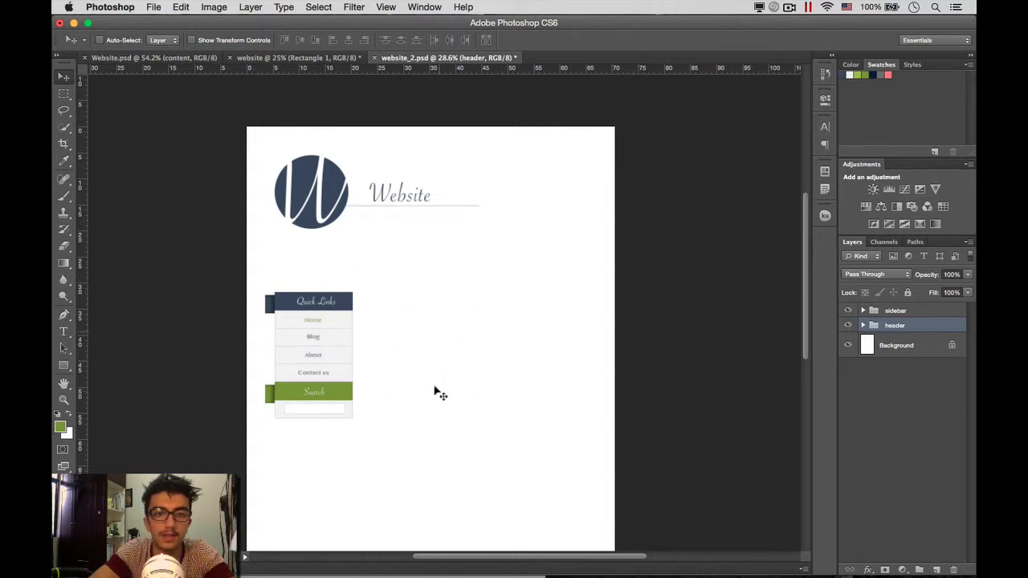
scroll(482, 433, down, 4)
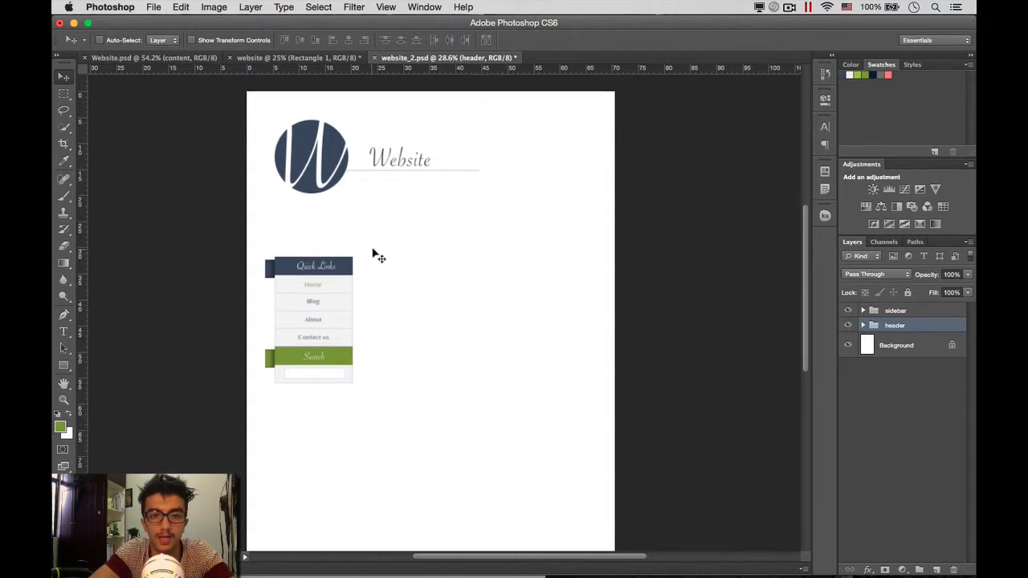
Step: Show the guides and add a vertical guide along the right edge of the sidebar boxes
scroll(384, 253, up, 3)
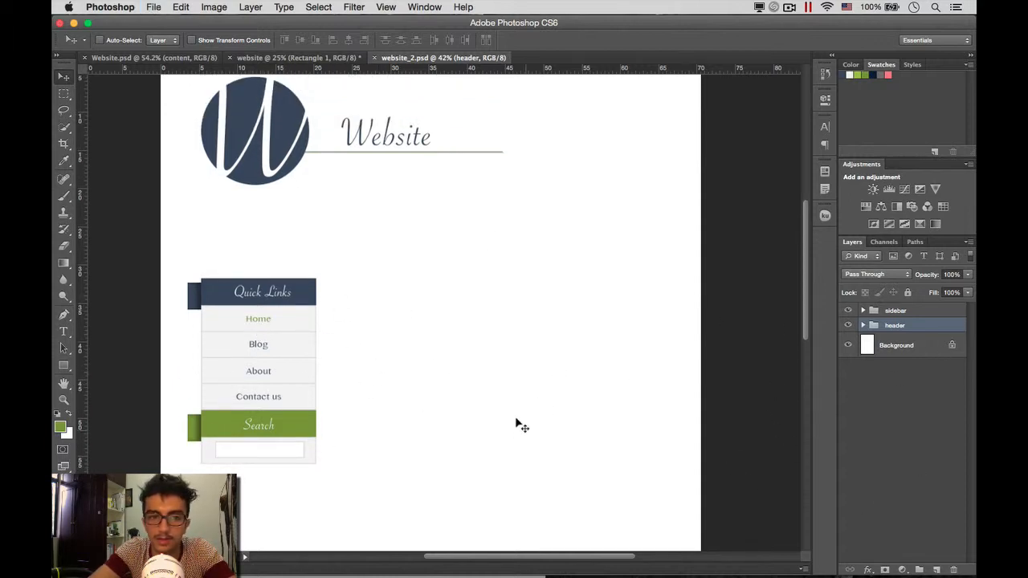
key(super+semicolon)
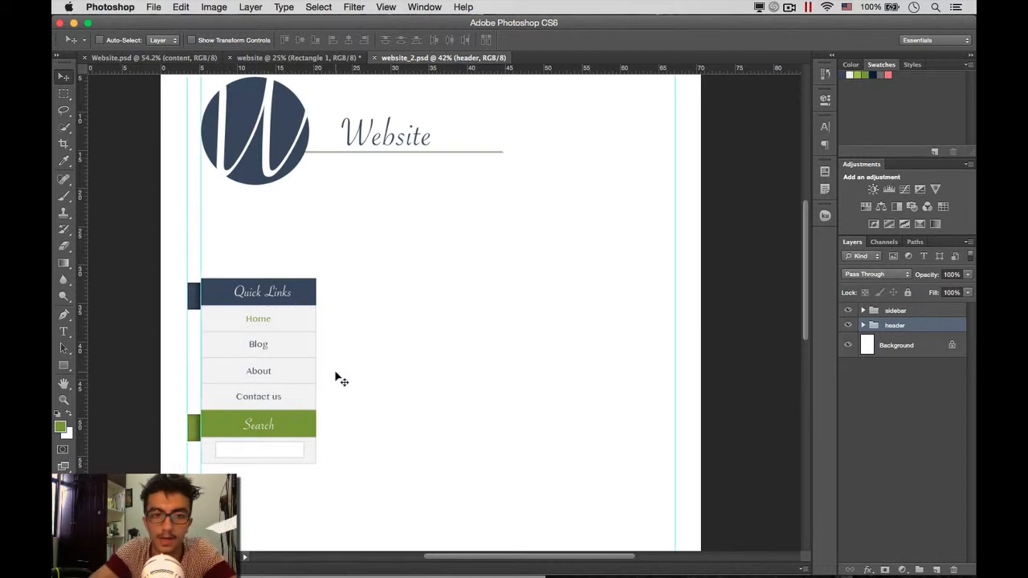
drag(83, 299, 316, 346)
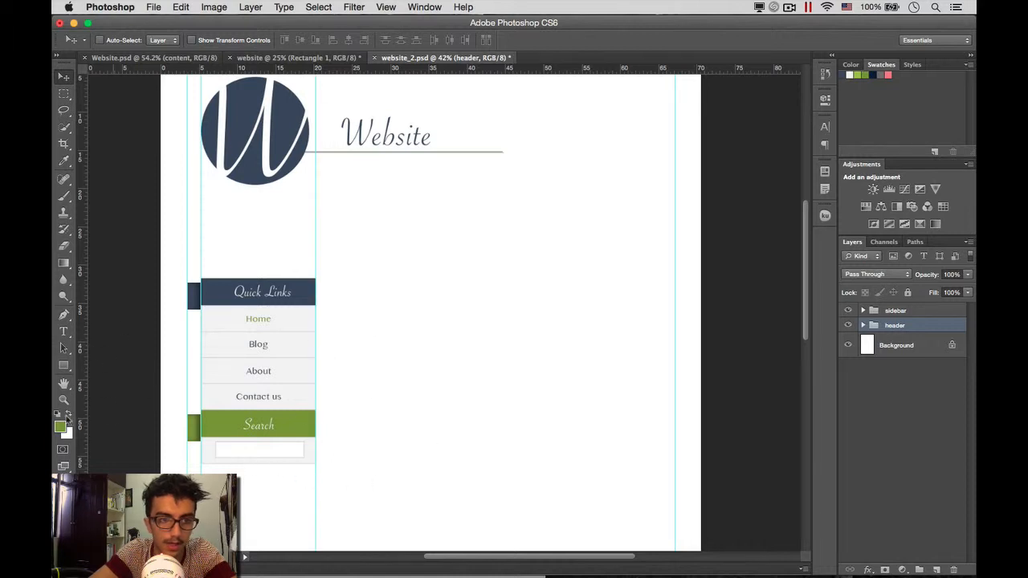
Step: Create a 100 × 100 px green rectangle in the empty content area beside the sidebar
click(64, 365)
click(439, 347)
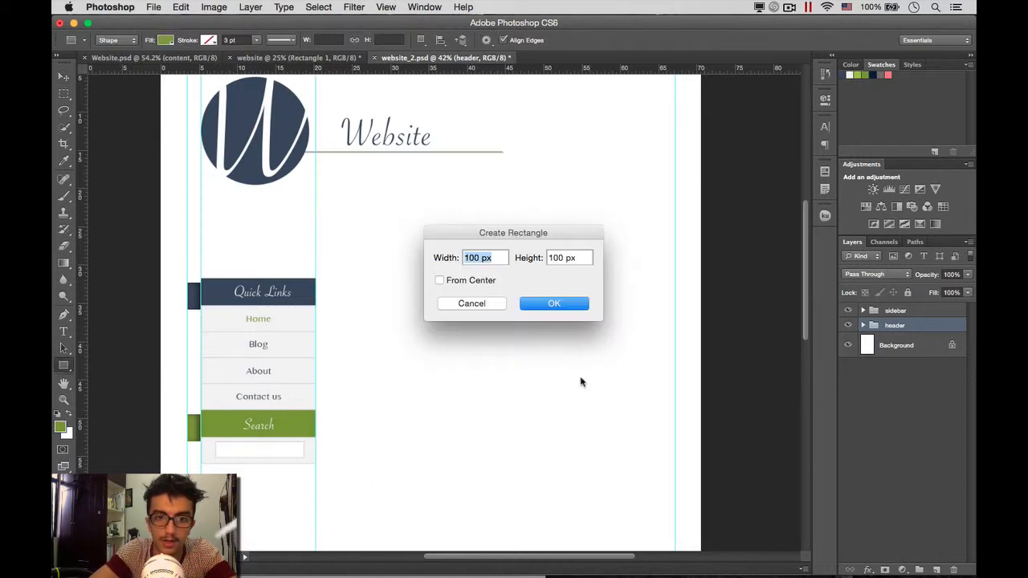
click(551, 302)
key(v)
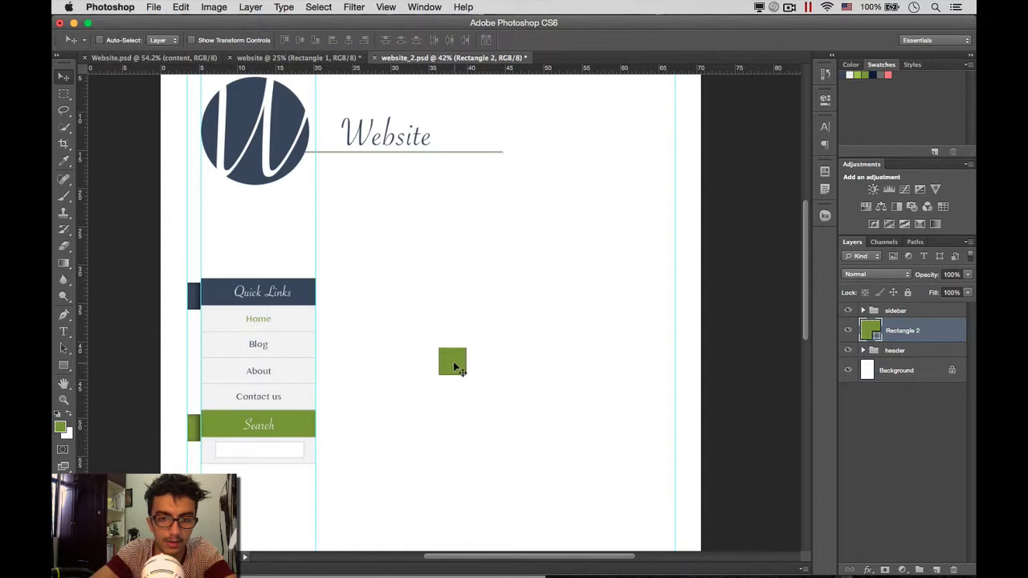
Step: Set the green square against the Quick Links heading's right edge as a spacer, add a vertical guide at its far edge, and delete the square
drag(452, 363, 332, 294)
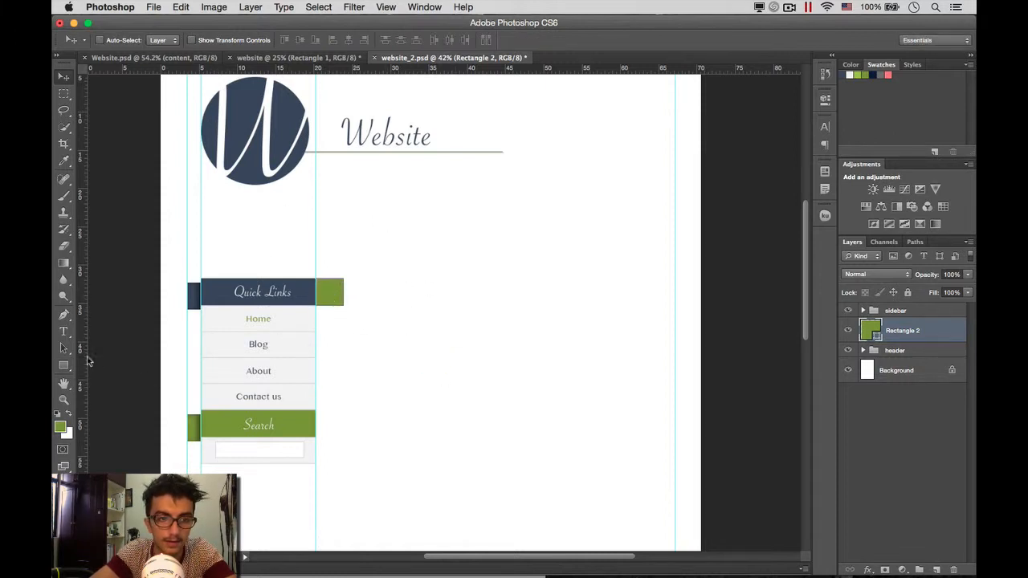
drag(81, 361, 347, 353)
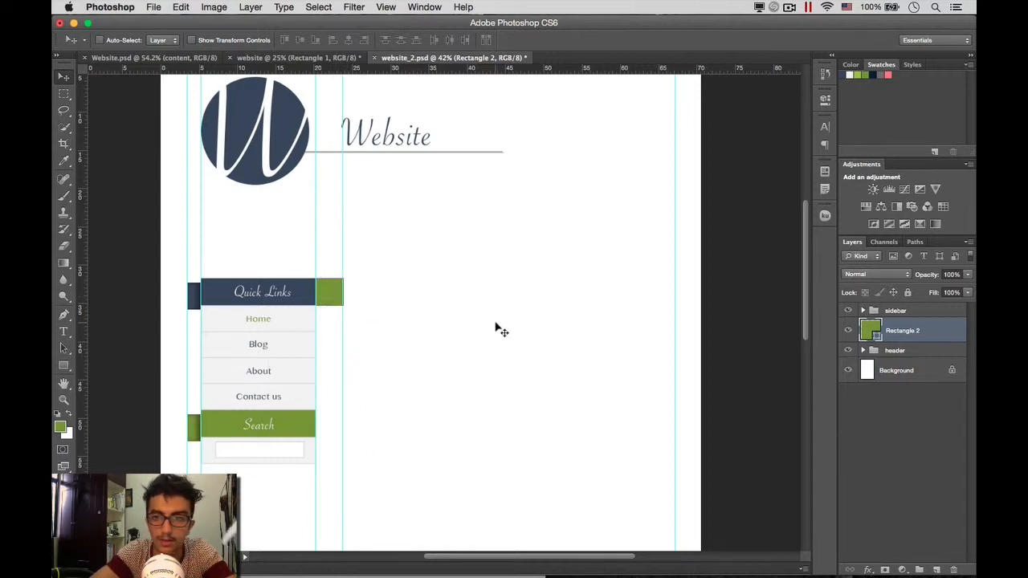
key(Delete)
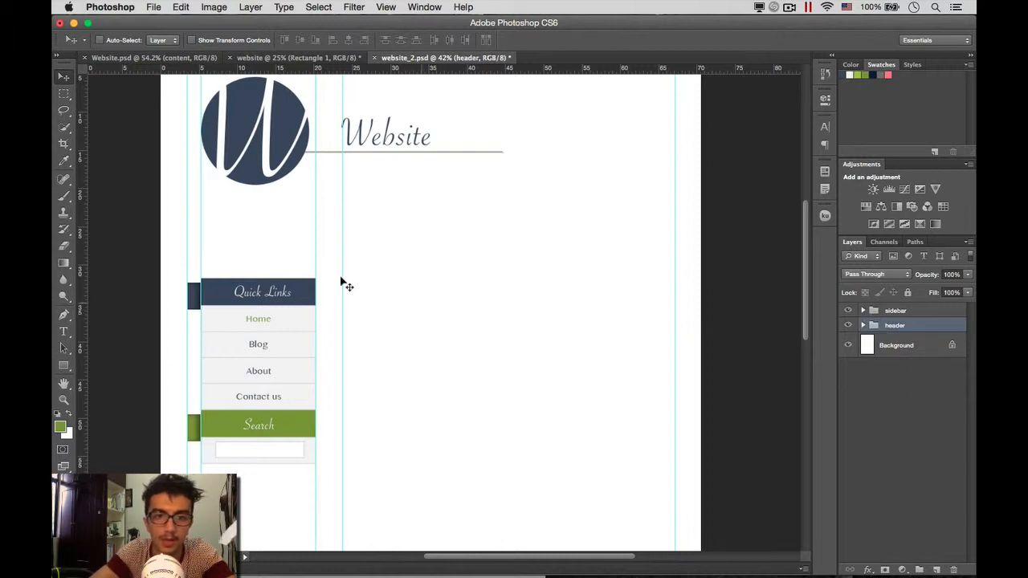
Step: Move the whole sidebar group straight up so it sits closer to the header
drag(471, 70, 455, 278)
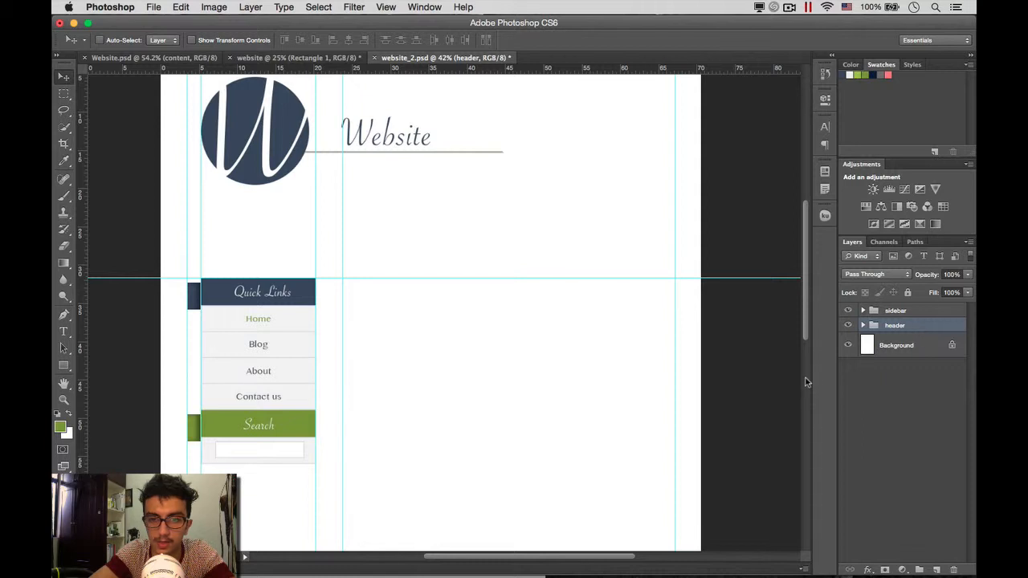
key(ctrl+z)
click(906, 312)
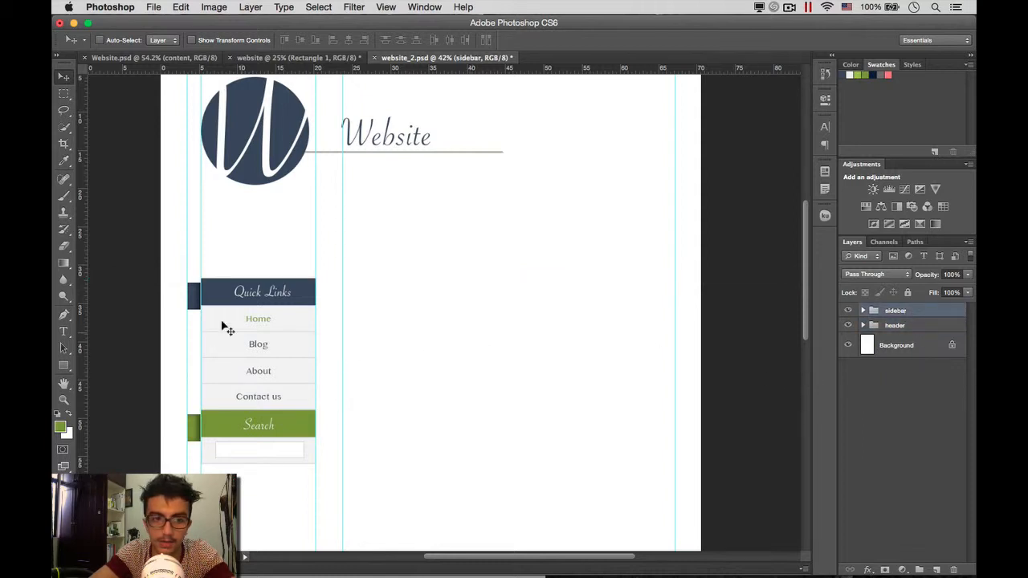
drag(246, 324, 246, 283)
drag(305, 308, 306, 319)
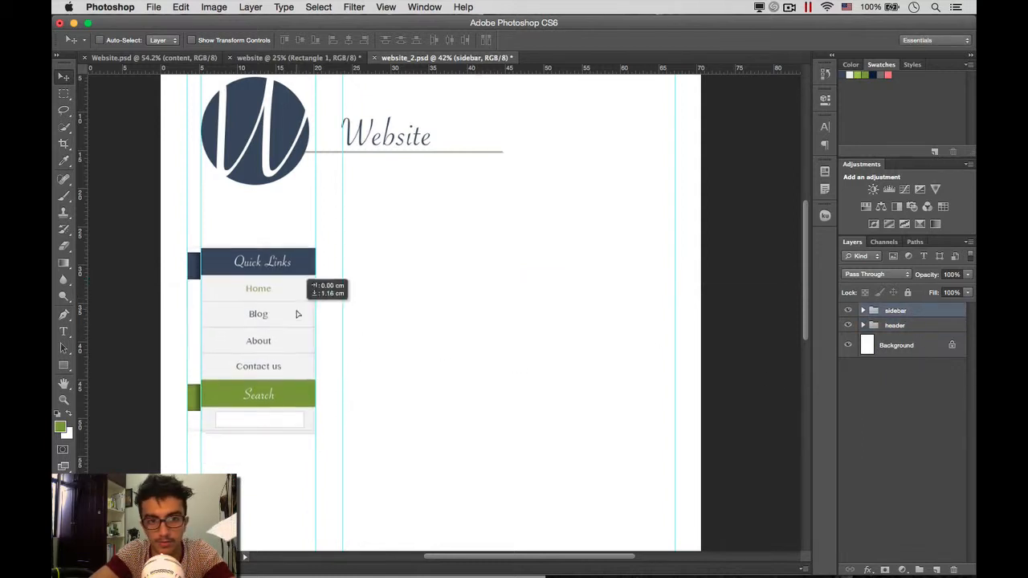
scroll(567, 347, up, 1)
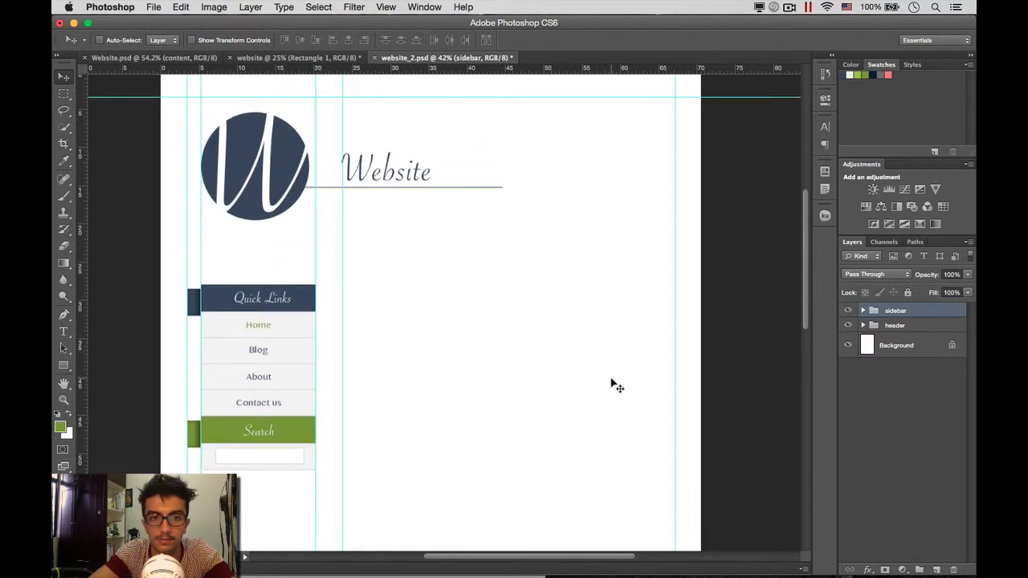
Step: Add a horizontal guide along the top edge of the Quick Links heading box
scroll(613, 383, up, 3)
scroll(613, 383, right, 1)
drag(418, 74, 421, 342)
scroll(728, 429, down, 2)
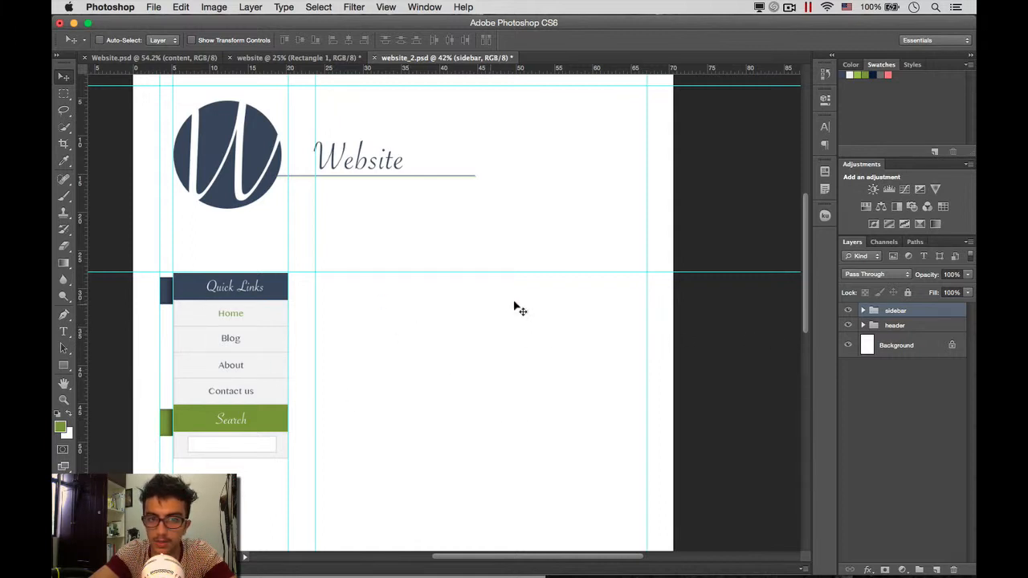
scroll(498, 470, down, 2)
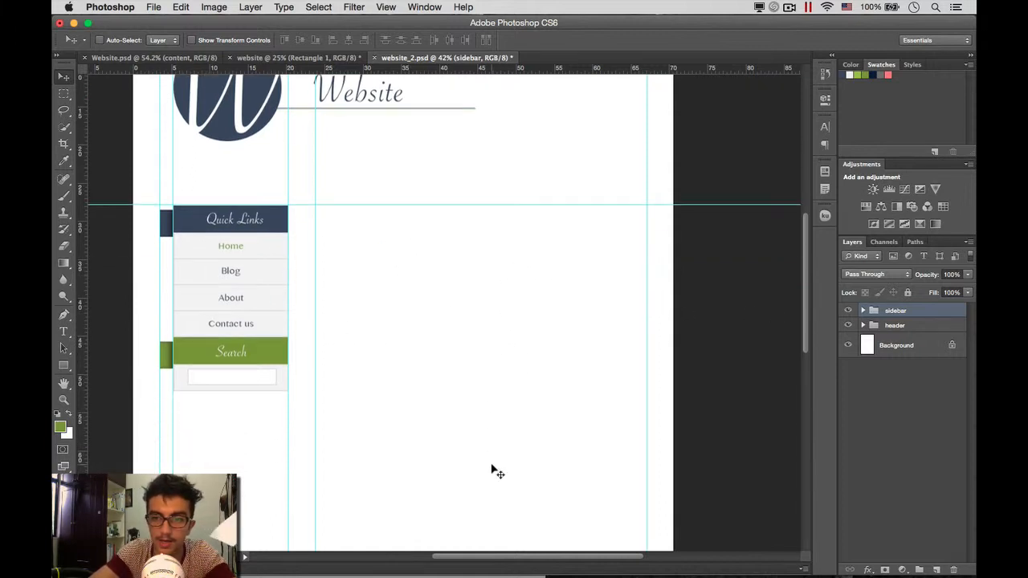
key(u)
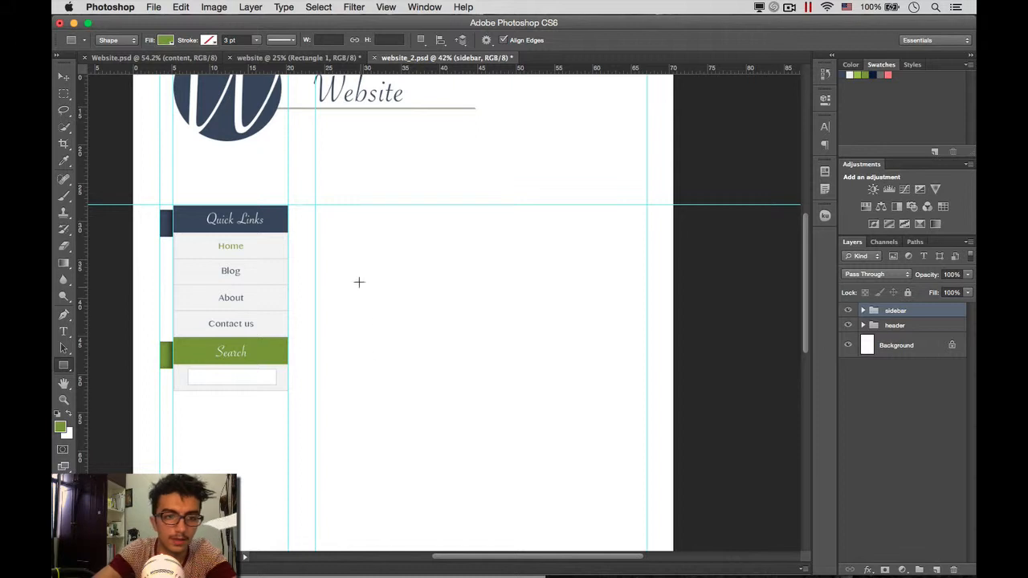
drag(316, 206, 648, 437)
double_click(873, 316)
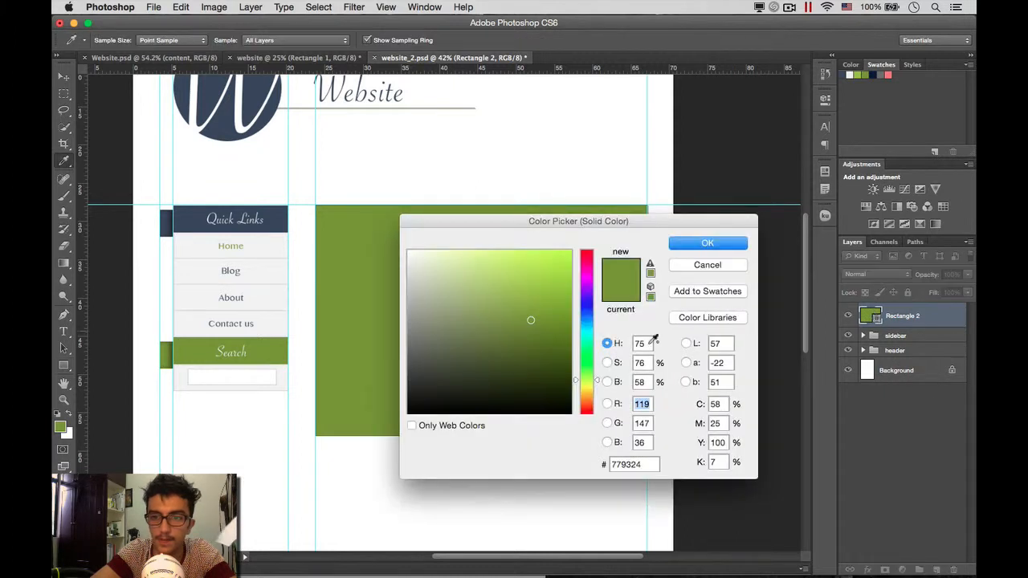
drag(481, 321, 391, 255)
drag(448, 319, 407, 294)
click(708, 242)
click(919, 464)
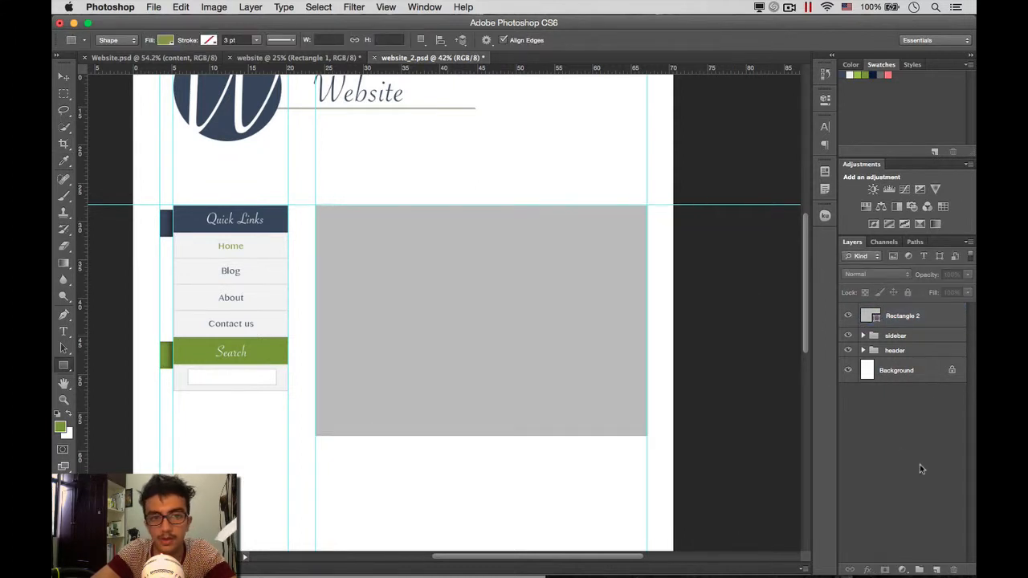
click(937, 318)
key(Delete)
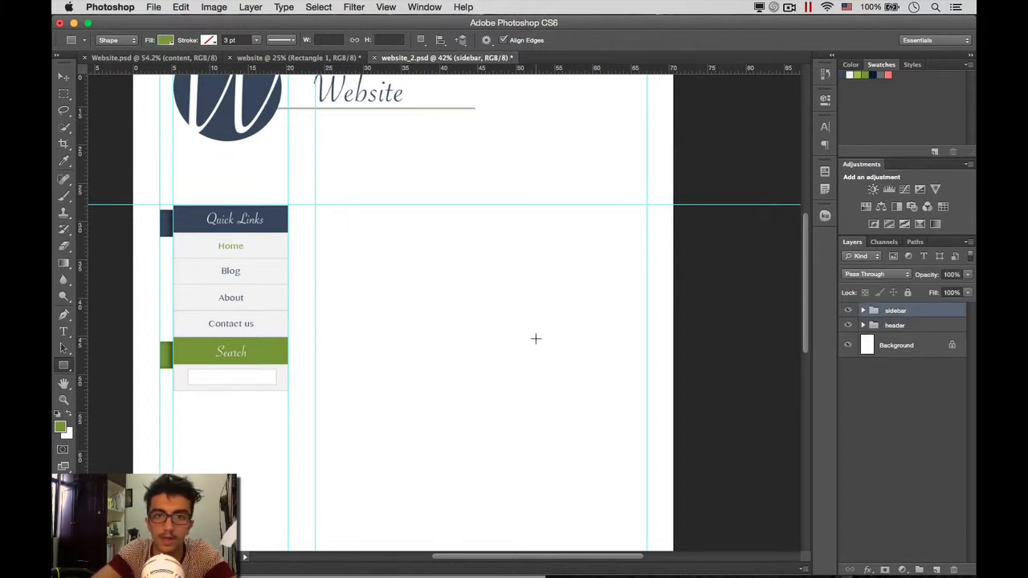
key(super+s)
mouse_move(618, 563)
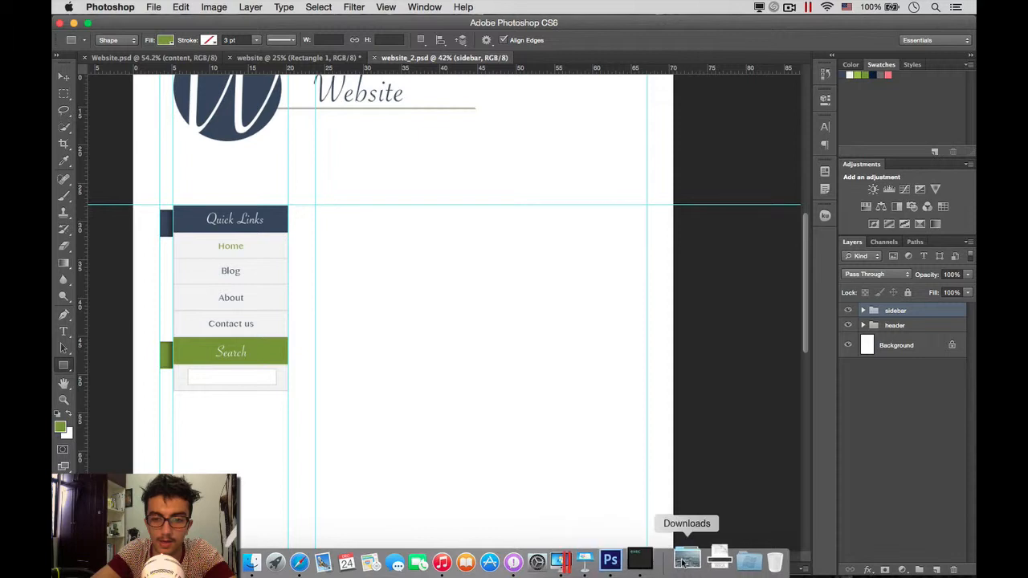
click(684, 562)
Step: Scale the placed sea photo to about 192% so it spans the content area between its two vertical guides
drag(551, 459, 650, 449)
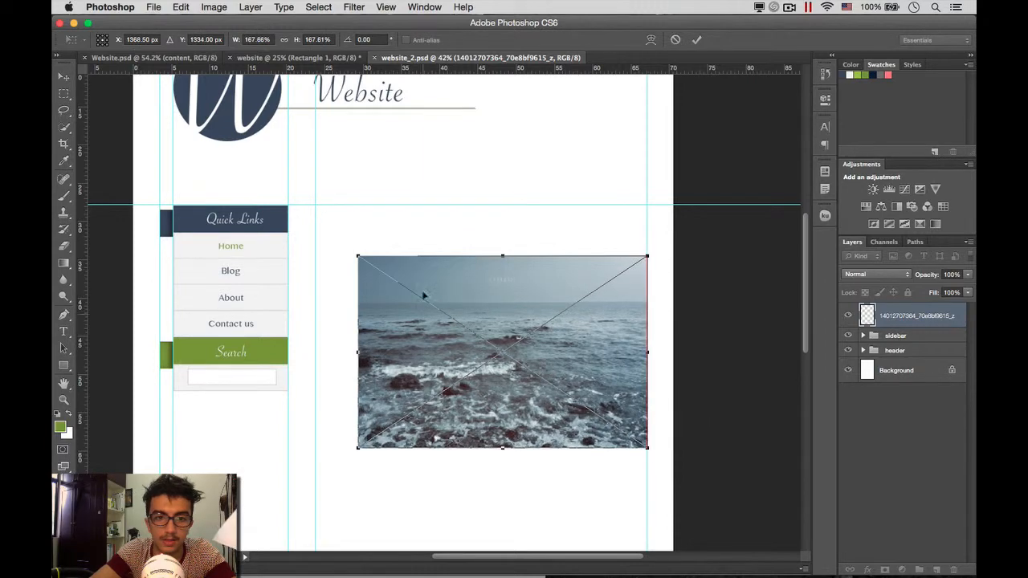
drag(357, 256, 315, 228)
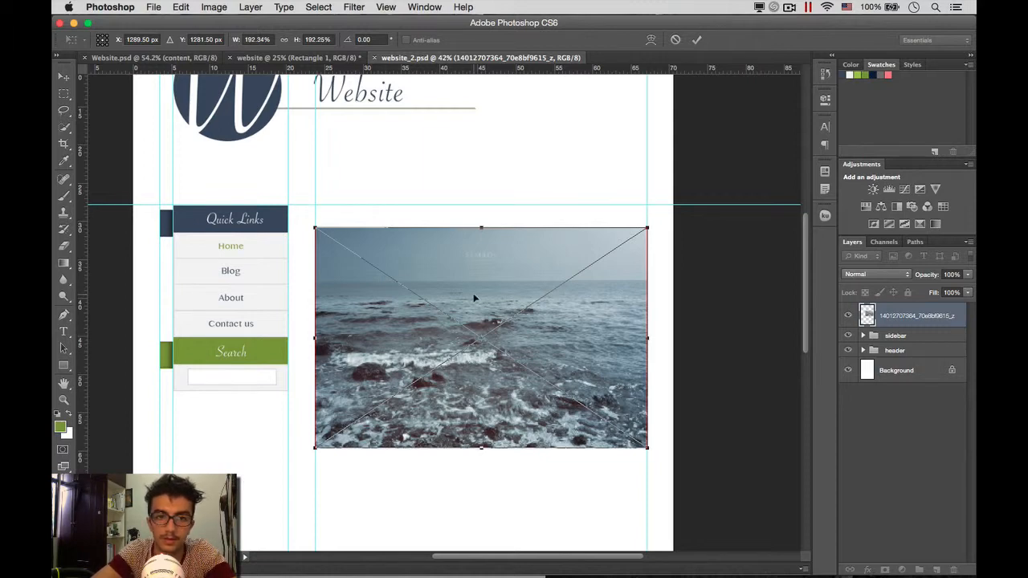
key(Return)
Step: Rename the sea photo's layer as picture
key(u)
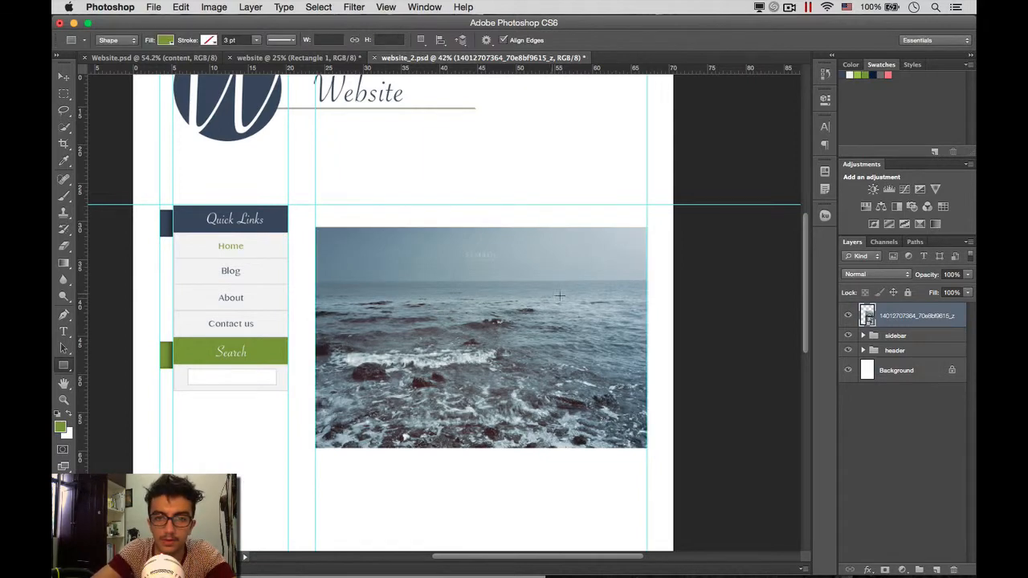
double_click(912, 315)
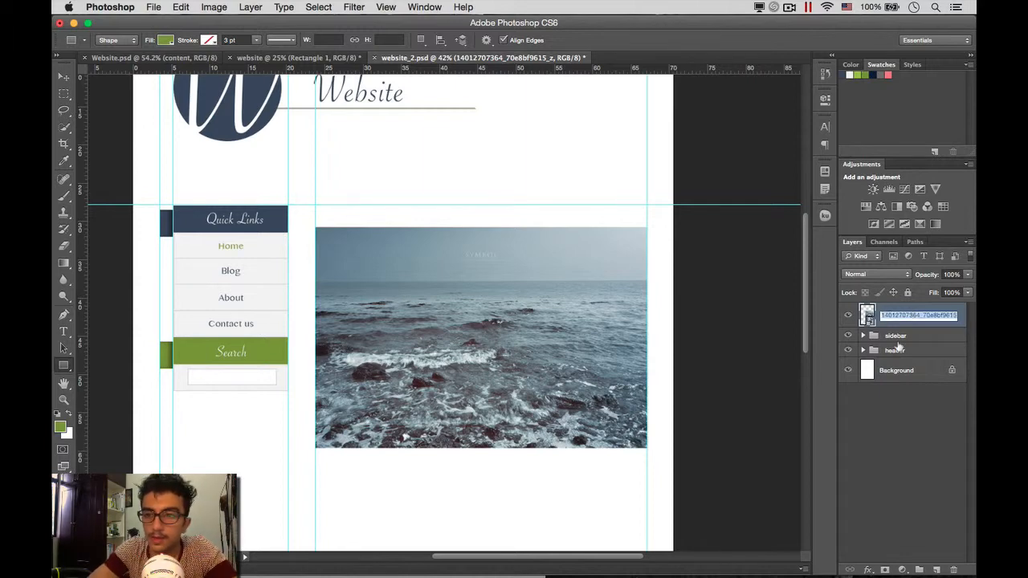
text(p)
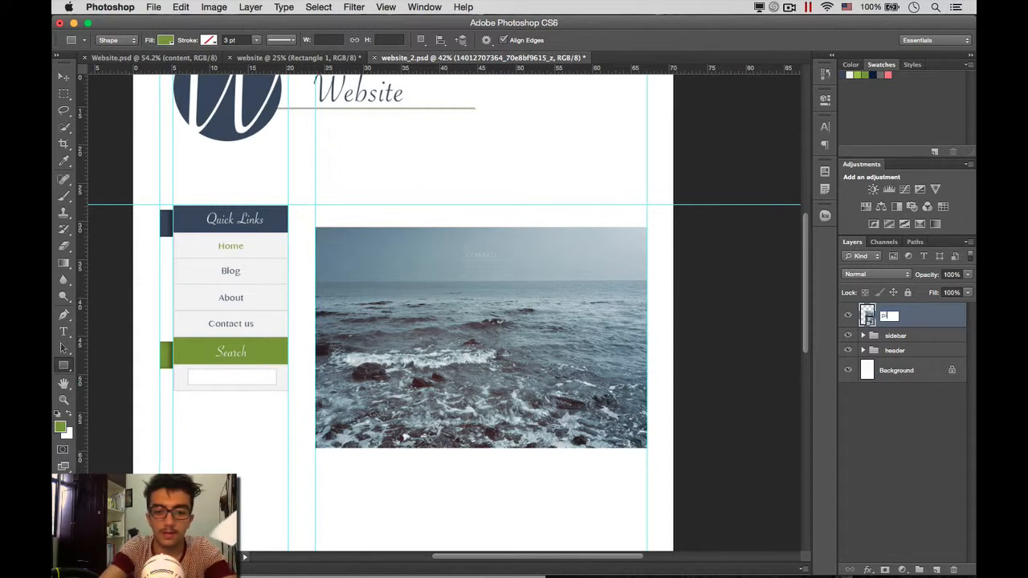
text(icture)
key(Return)
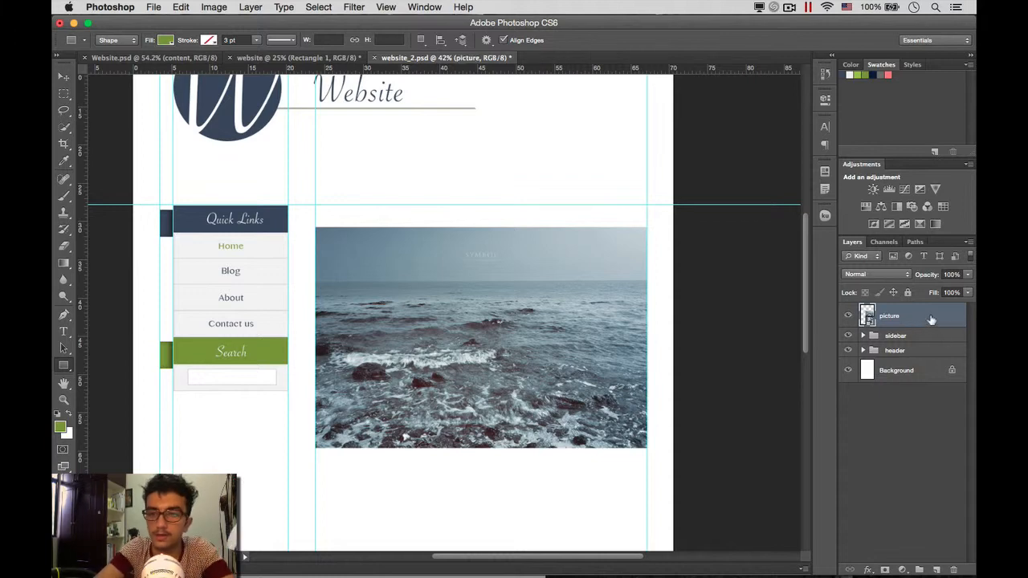
Step: Add a stroke to the picture layer, positioned inside and coloured light grey bfbfbf
double_click(934, 319)
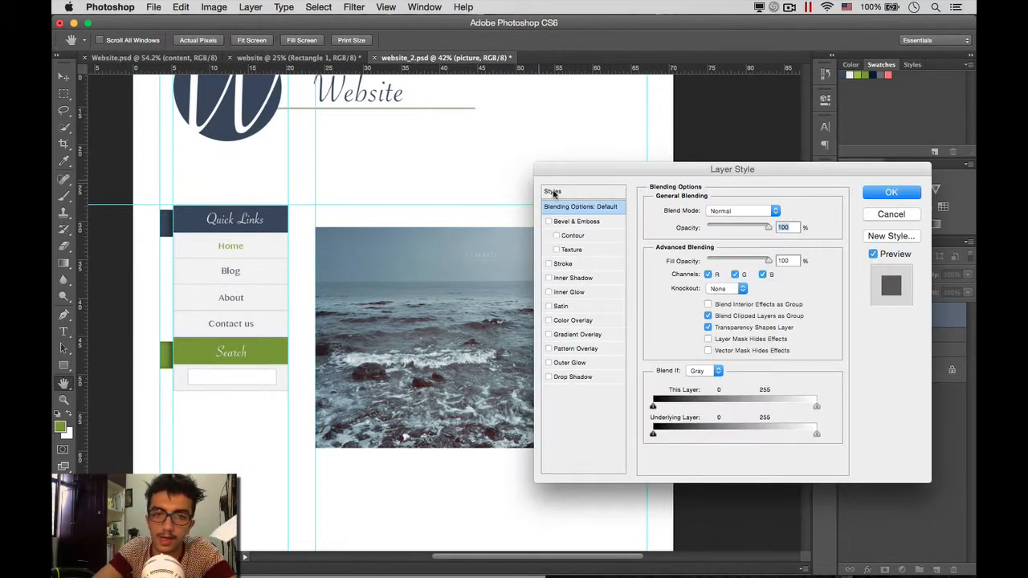
click(550, 265)
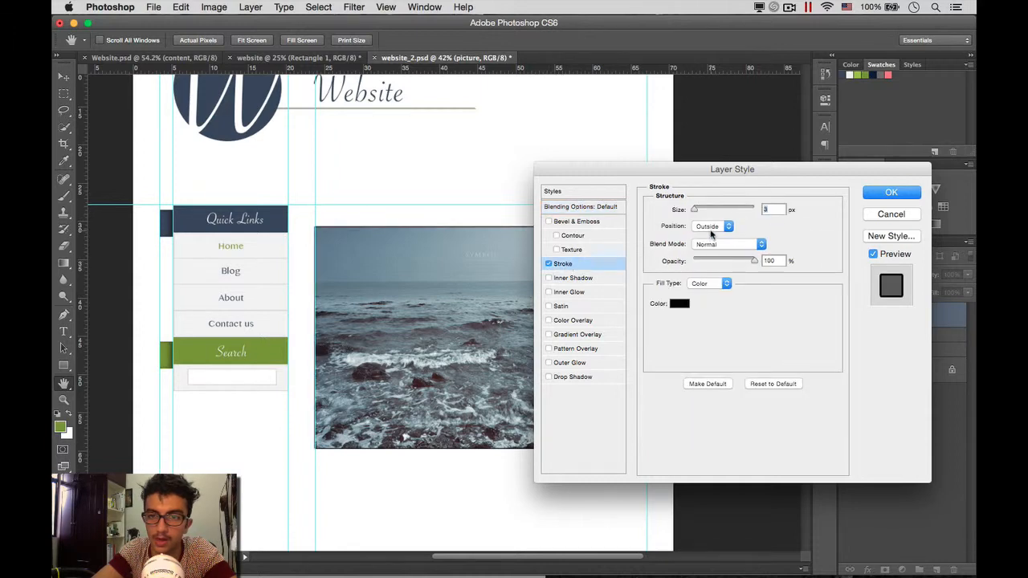
click(711, 231)
click(711, 238)
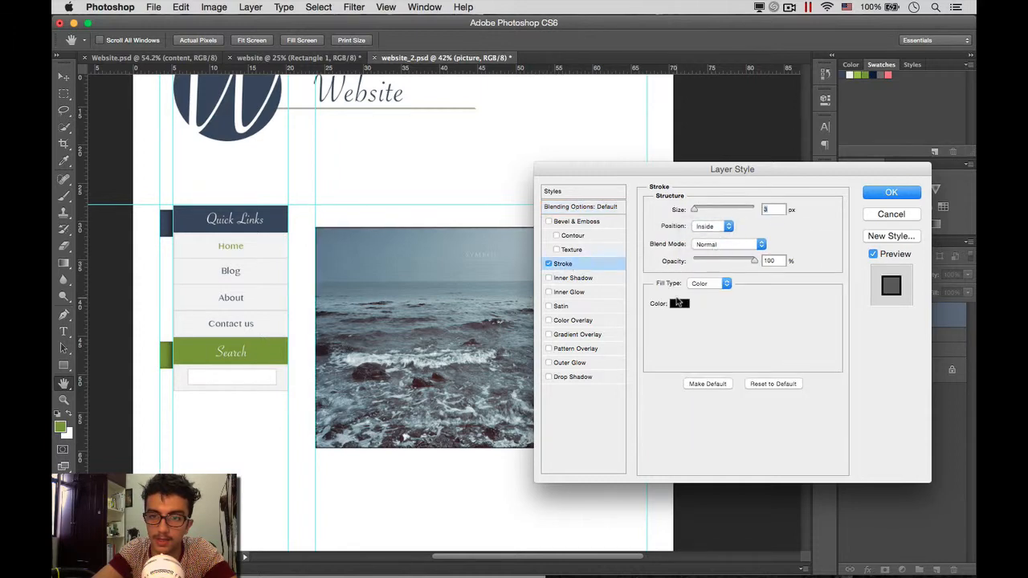
click(679, 306)
mouse_move(398, 294)
mouse_down()
mouse_move(570, 267)
mouse_move(506, 319)
mouse_move(408, 300)
mouse_move(403, 290)
mouse_up()
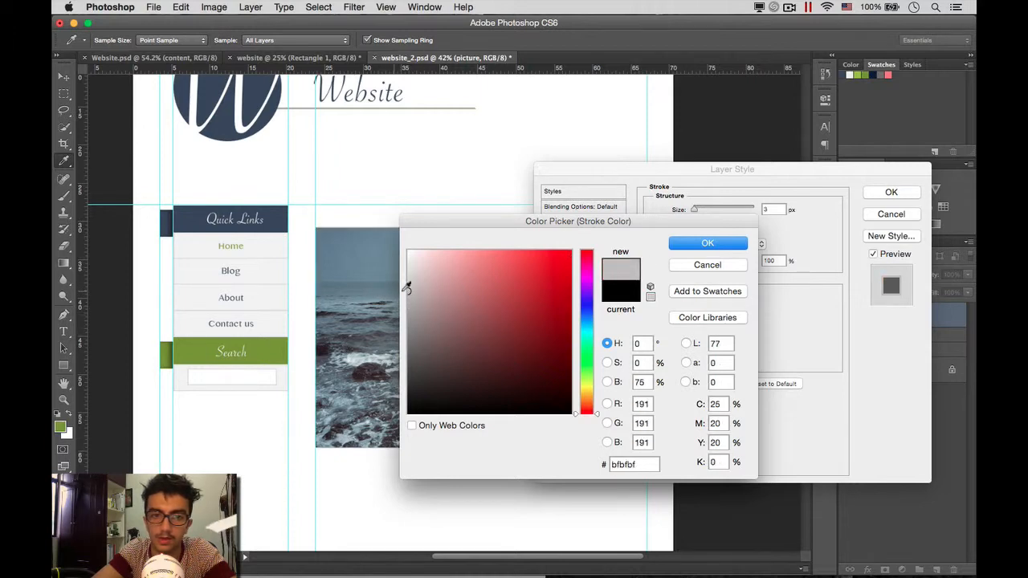
click(697, 253)
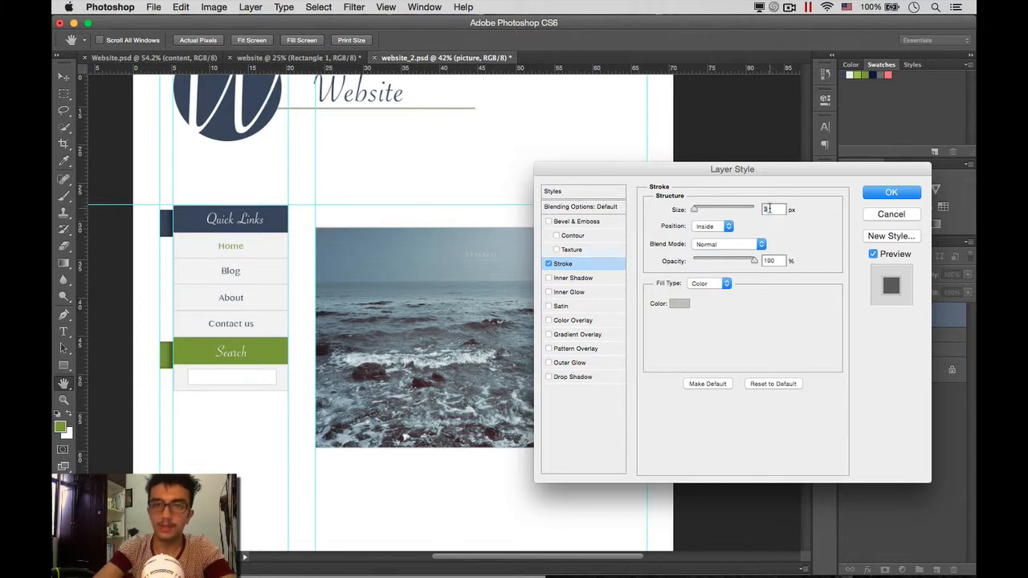
Step: Set the picture's stroke size to 8 px, apply the layer style and collapse the layer's effects list
text(8)
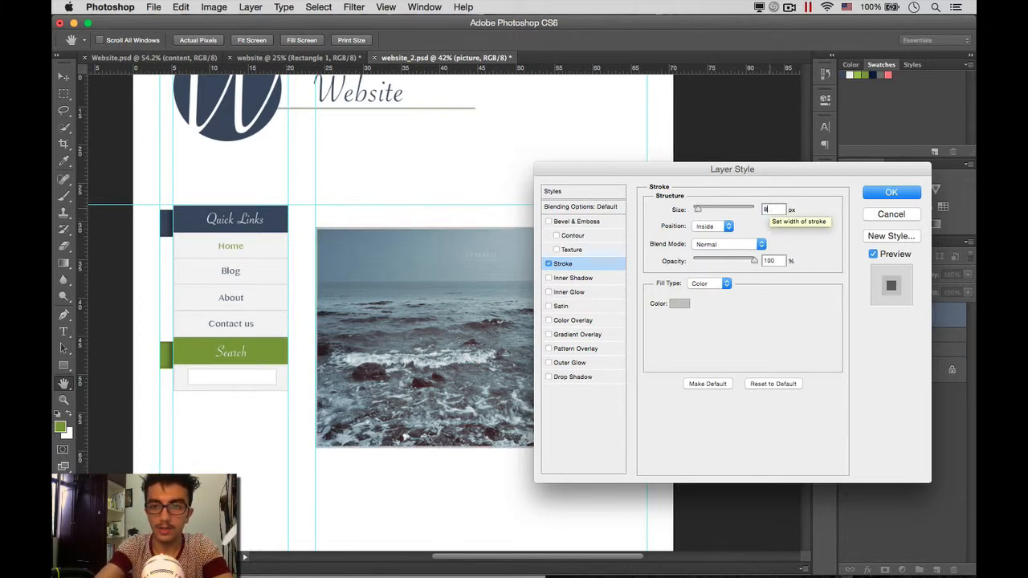
click(884, 195)
click(885, 196)
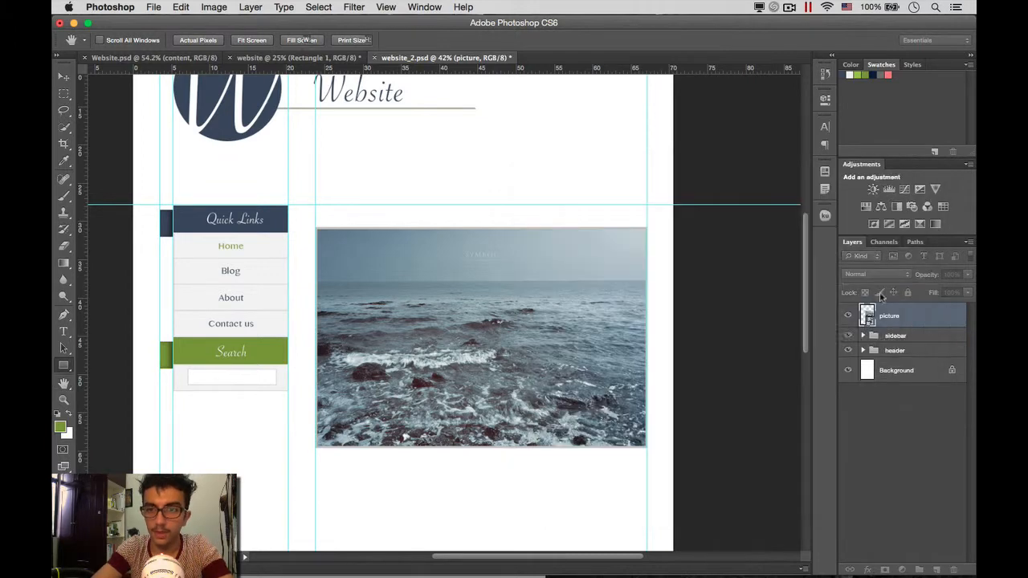
click(874, 458)
click(963, 317)
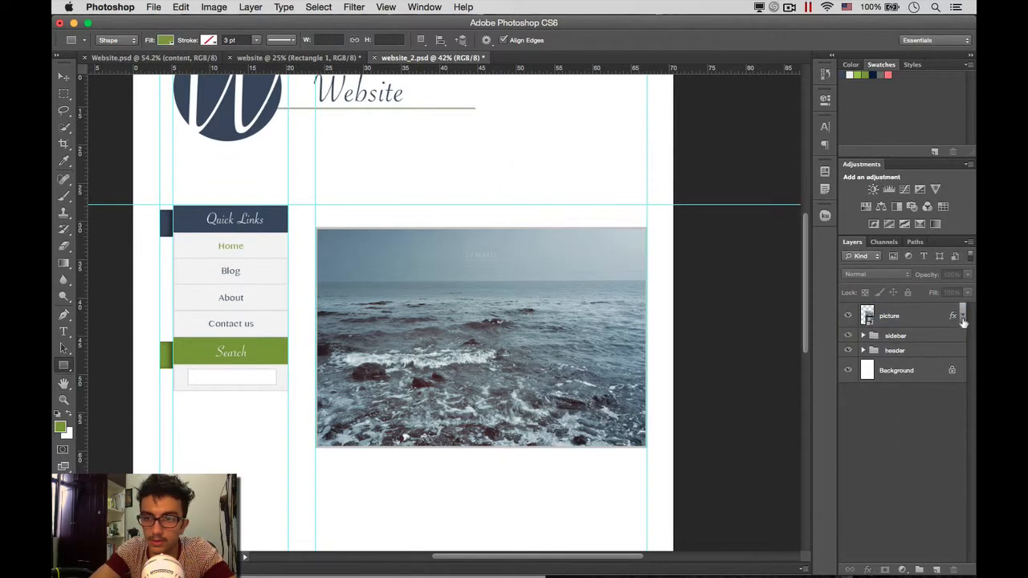
Step: Select the picture layer and move the photo straight down, leaving empty space between it and the horizontal guide
scroll(703, 403, down, 3)
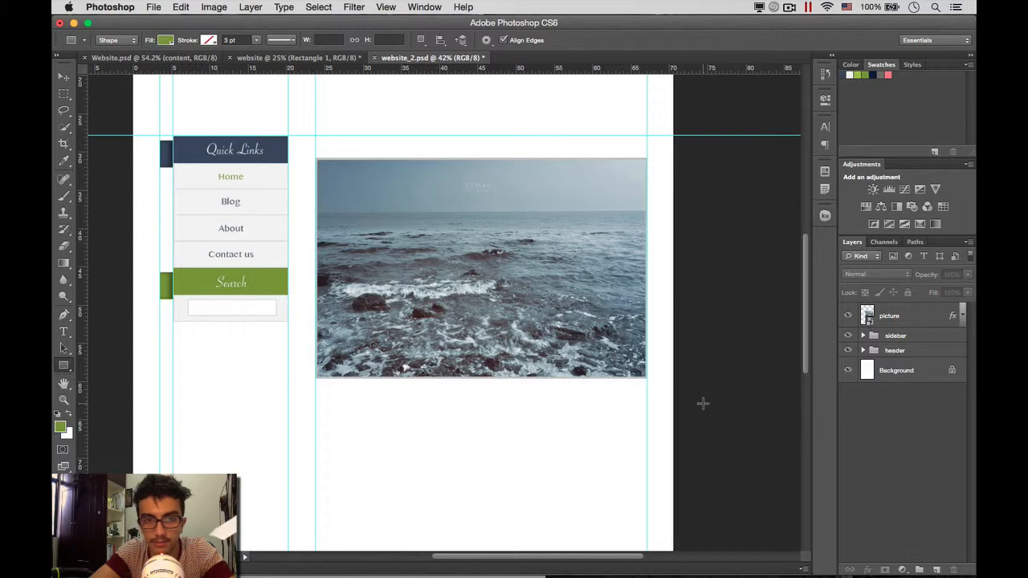
scroll(712, 371, up, 4)
scroll(712, 371, down, 2)
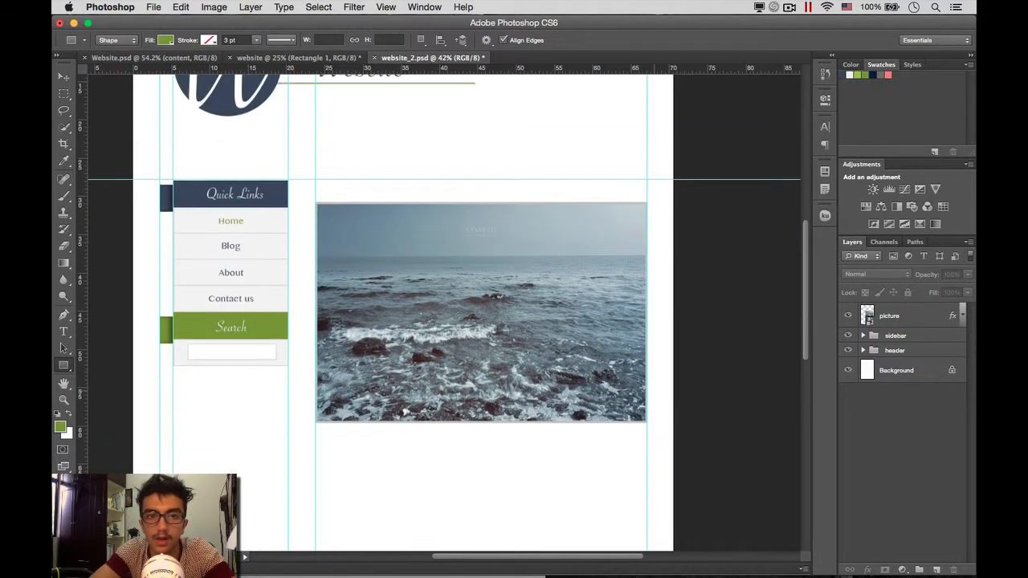
key(v)
click(488, 326)
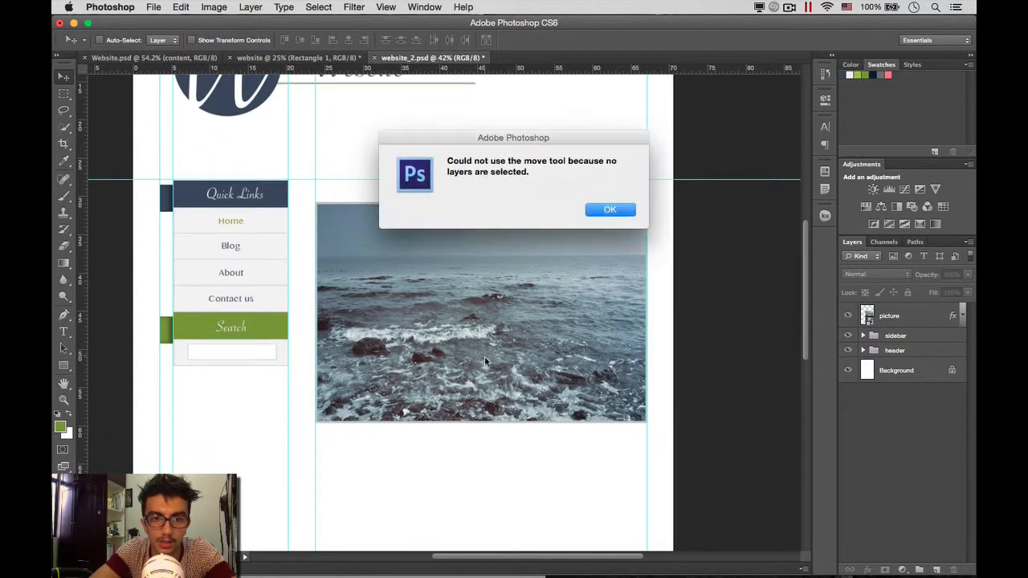
click(589, 213)
click(920, 319)
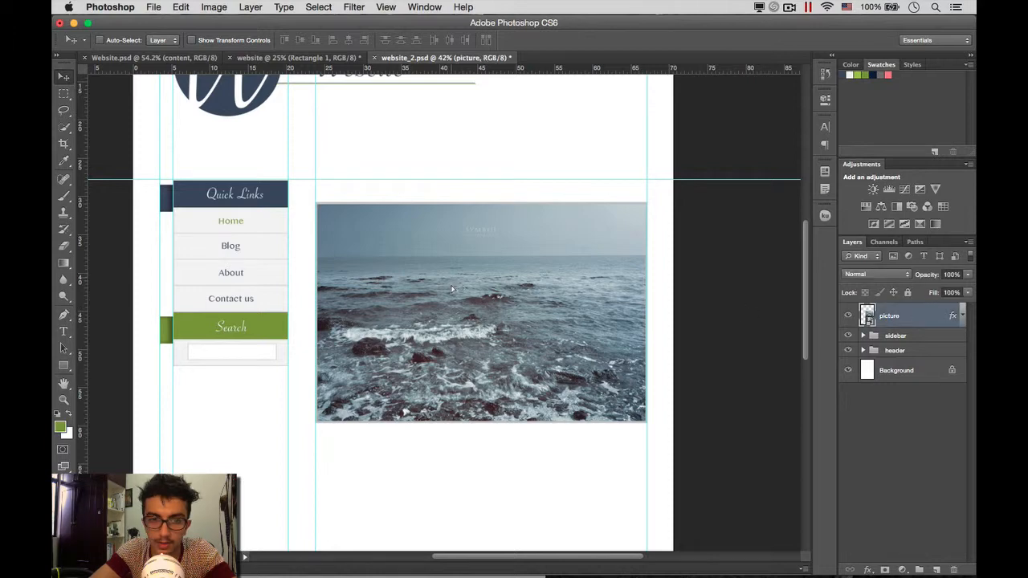
drag(452, 289, 452, 342)
Step: Create an empty paragraph text box directly above the sea photo, spanning the two vertical content guides, and commit its layer
scroll(473, 269, up, 3)
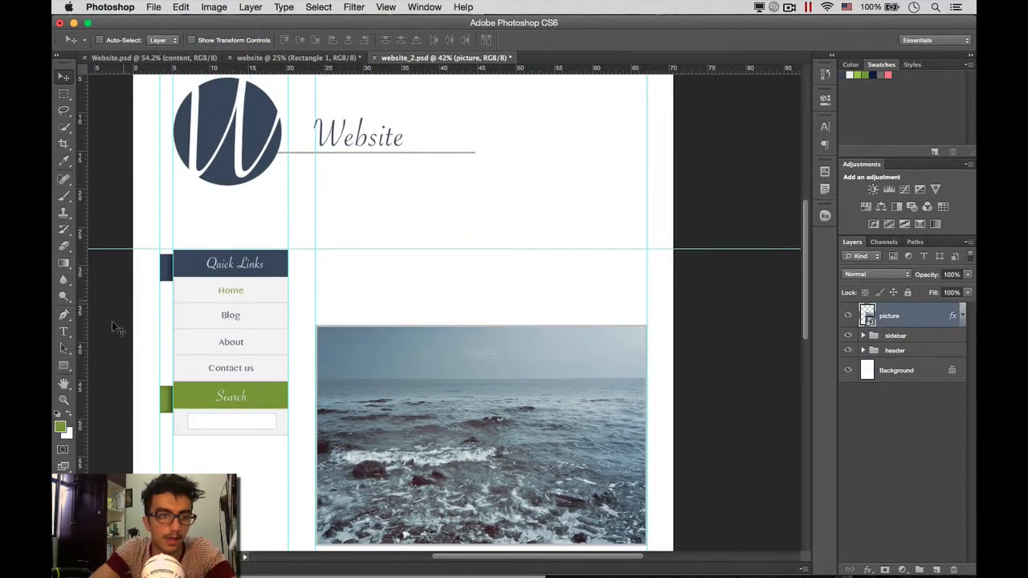
click(63, 332)
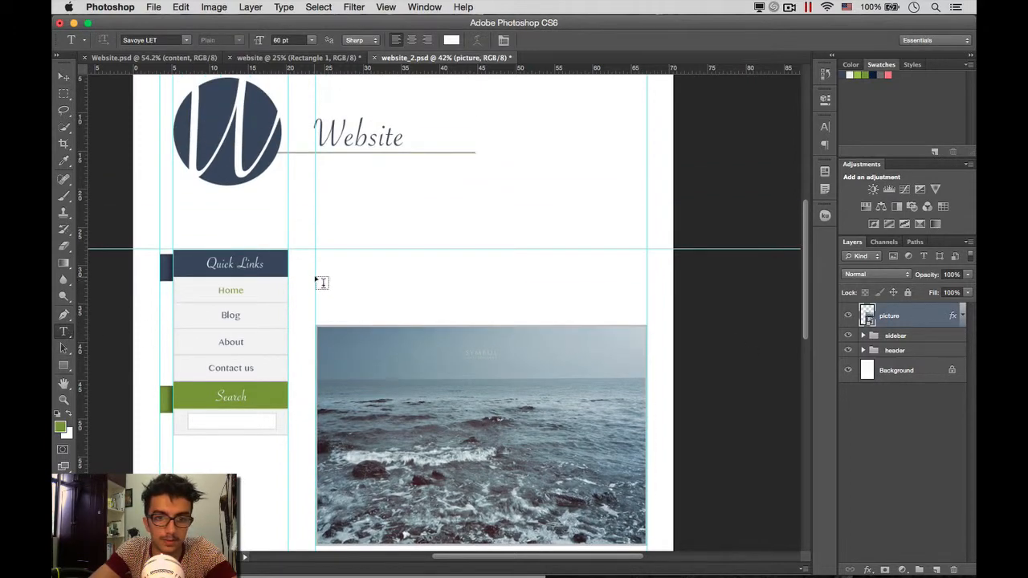
drag(316, 278, 648, 317)
scroll(630, 368, down, 3)
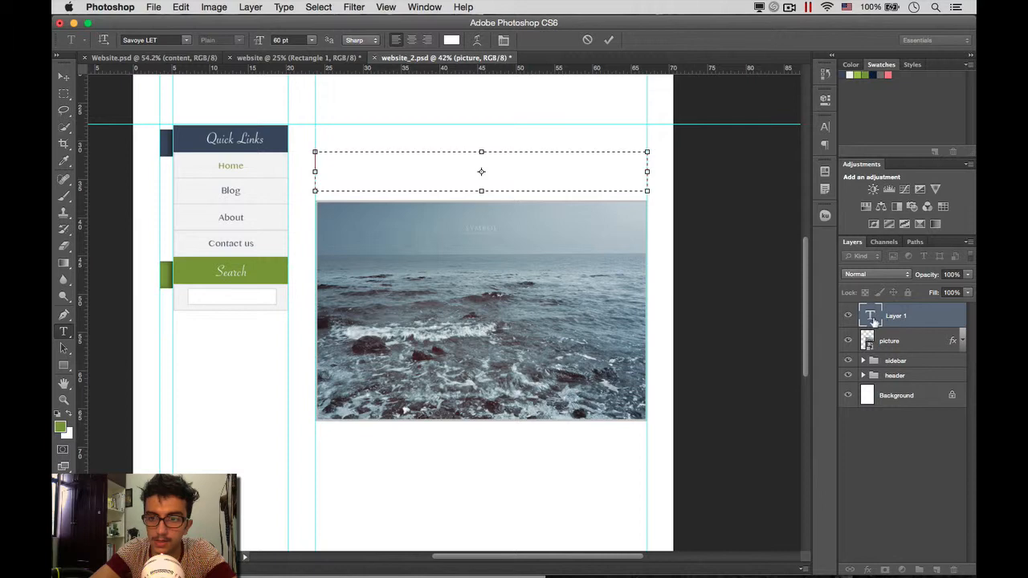
click(916, 317)
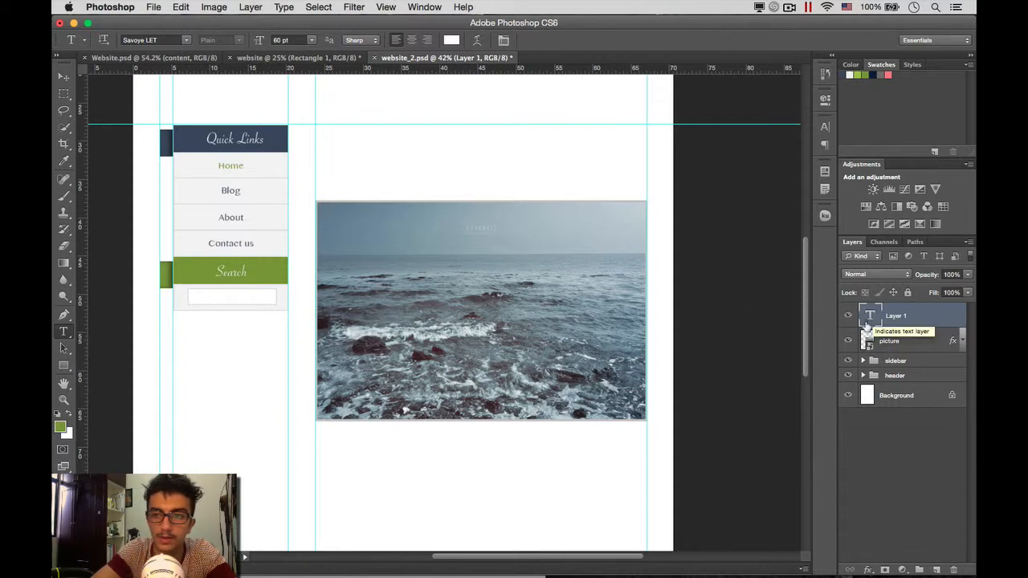
Step: Switch to the Website.psd document and copy all the Lorem ipsum text of the paragraph layer below its photo
click(167, 60)
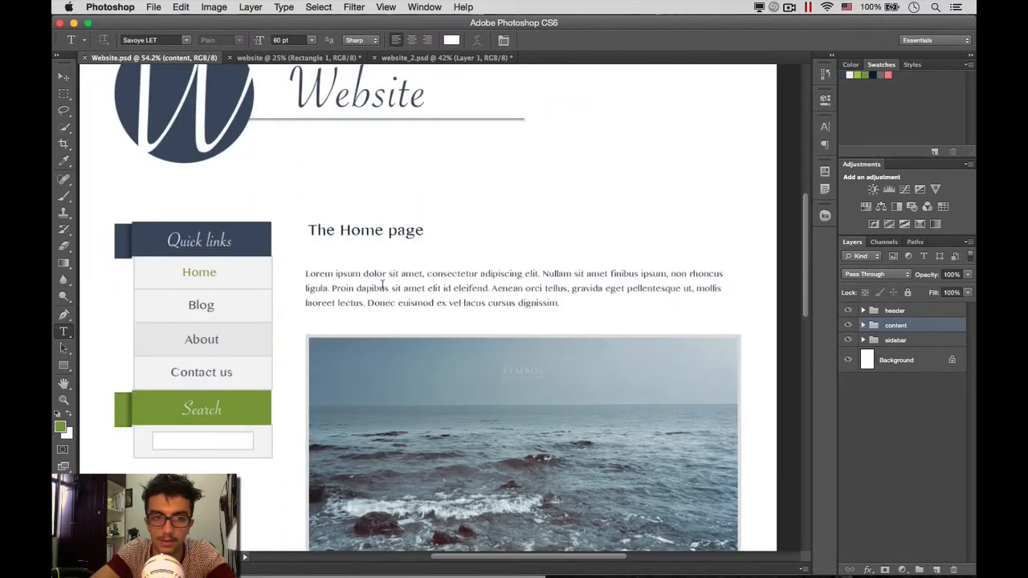
click(64, 76)
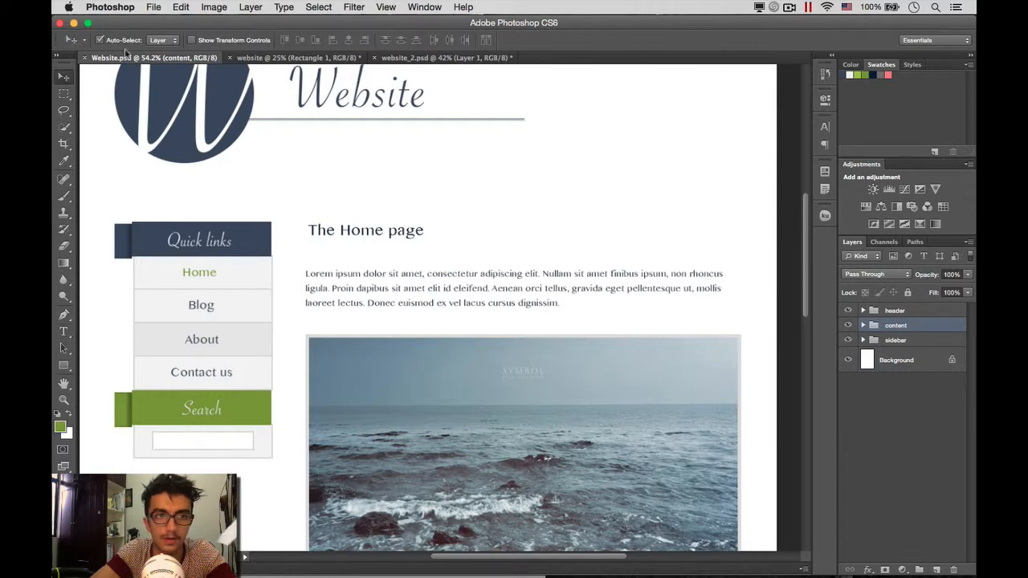
click(425, 308)
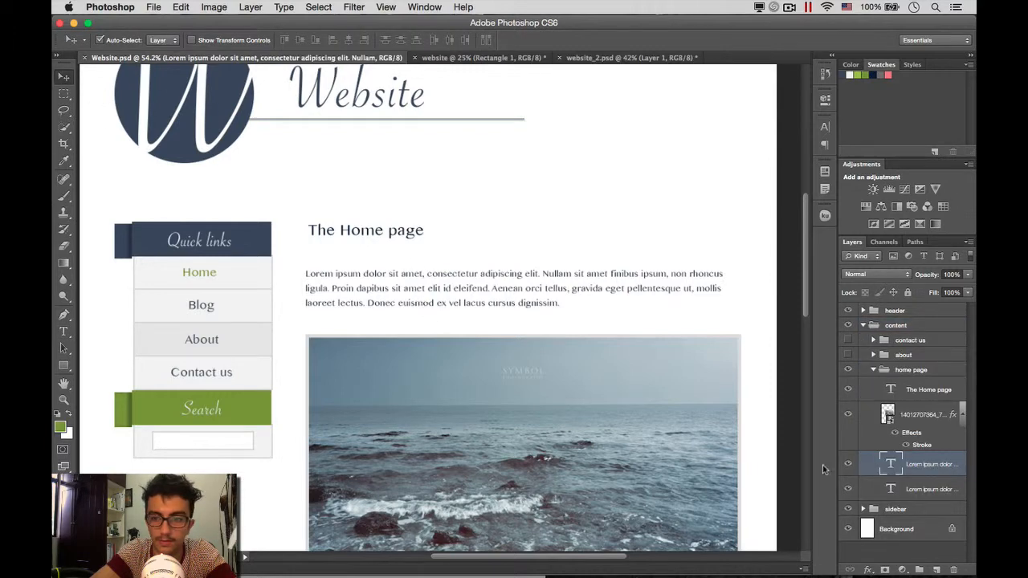
double_click(889, 463)
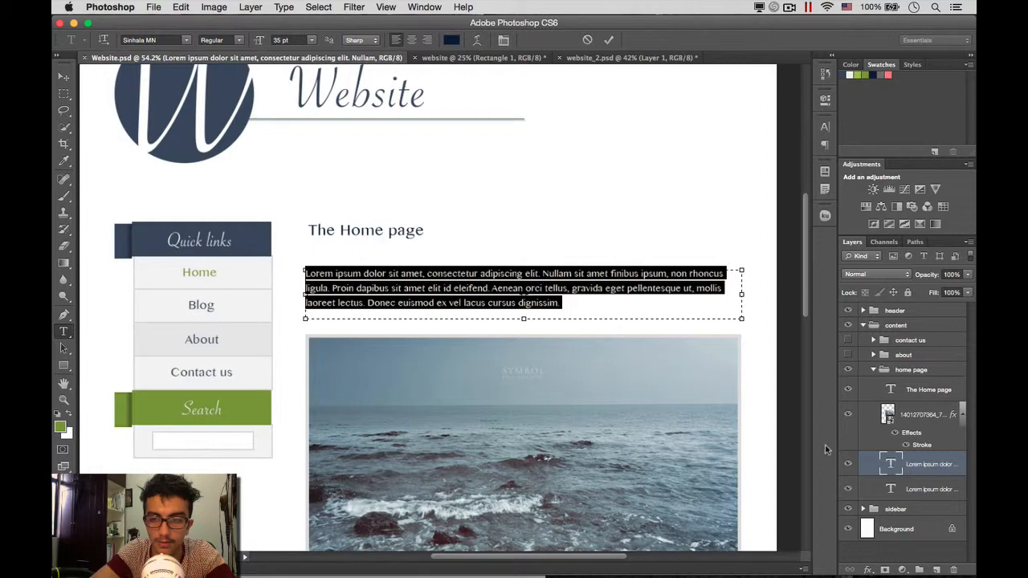
double_click(893, 488)
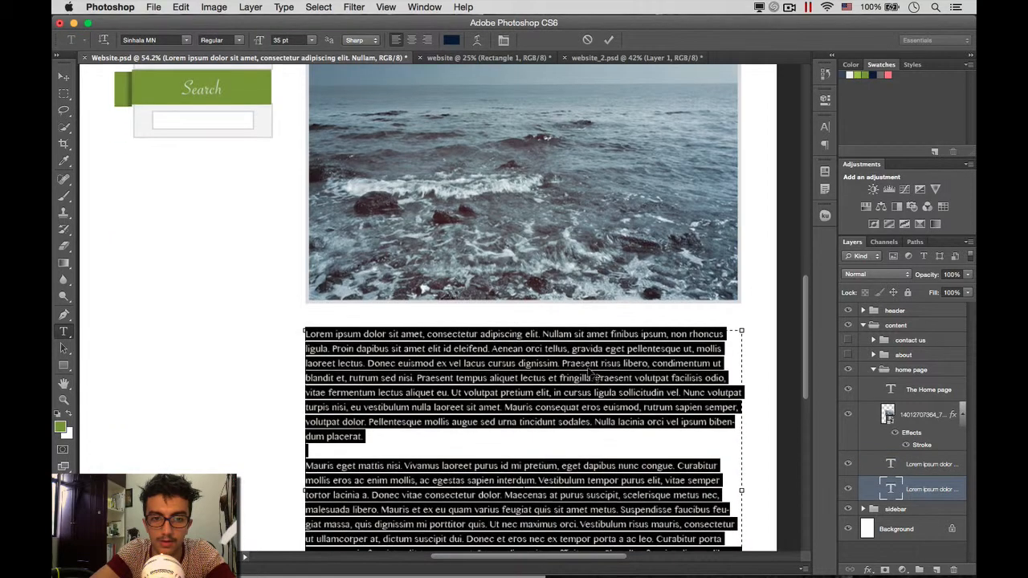
scroll(591, 371, up, 5)
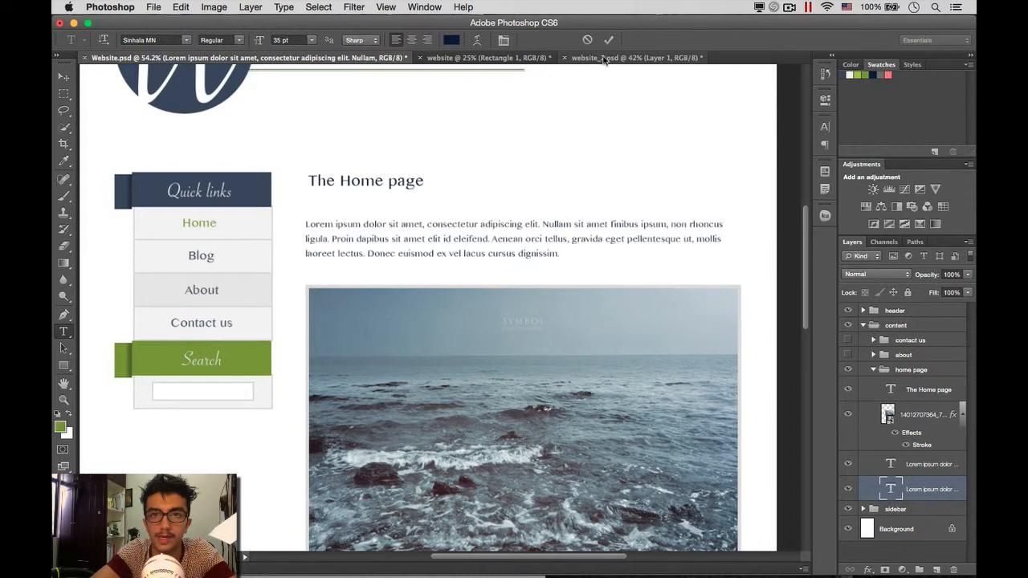
Step: Return to website_2.psd and paste the copied Lorem ipsum text into the empty text layer above the photo
click(635, 58)
key(v)
scroll(396, 244, up, 2)
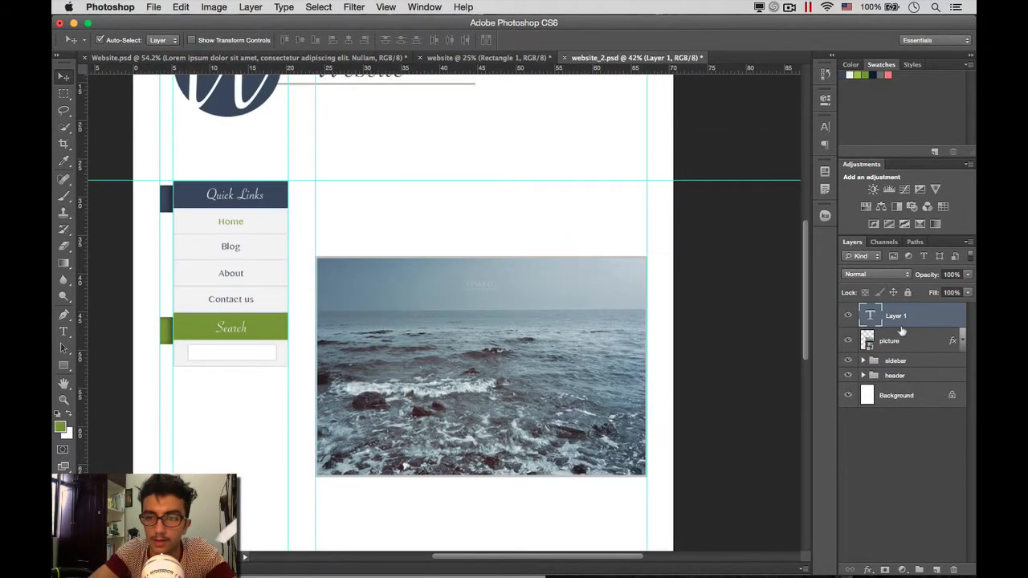
double_click(882, 320)
click(889, 211)
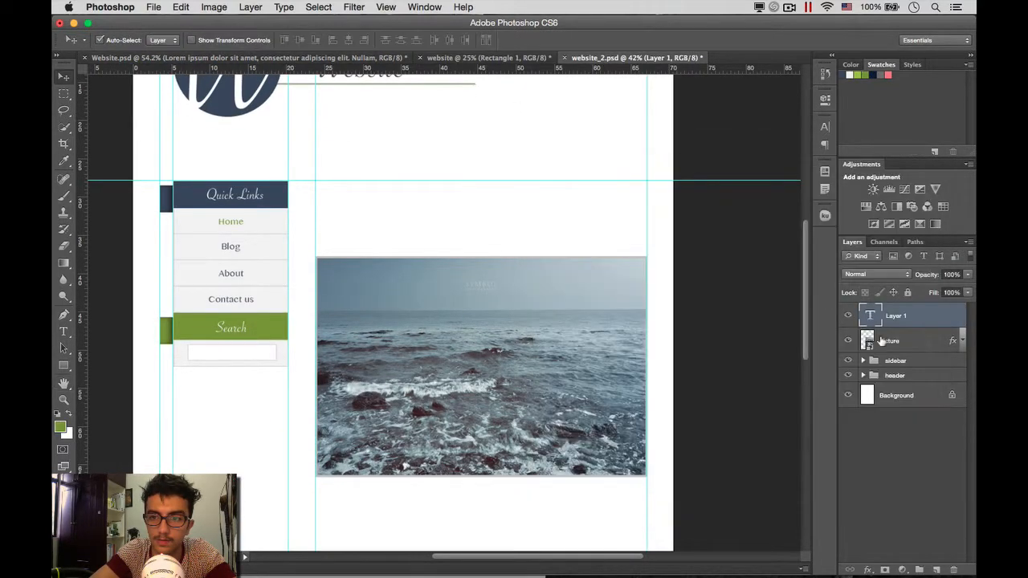
double_click(870, 317)
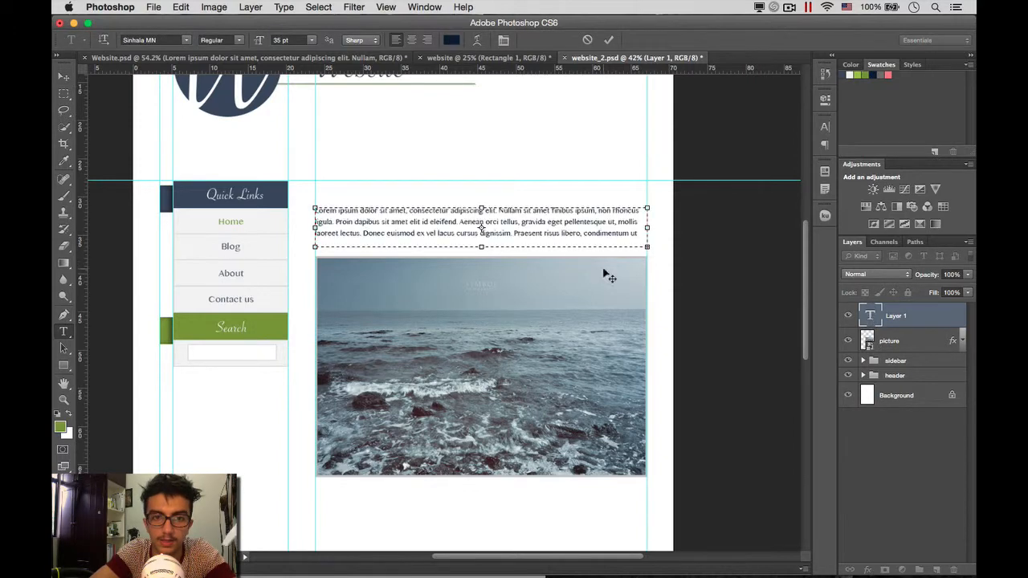
Step: Extend the text box downward to reach the overflowing text and delete everything after "Praesent risus libero"
double_click(614, 234)
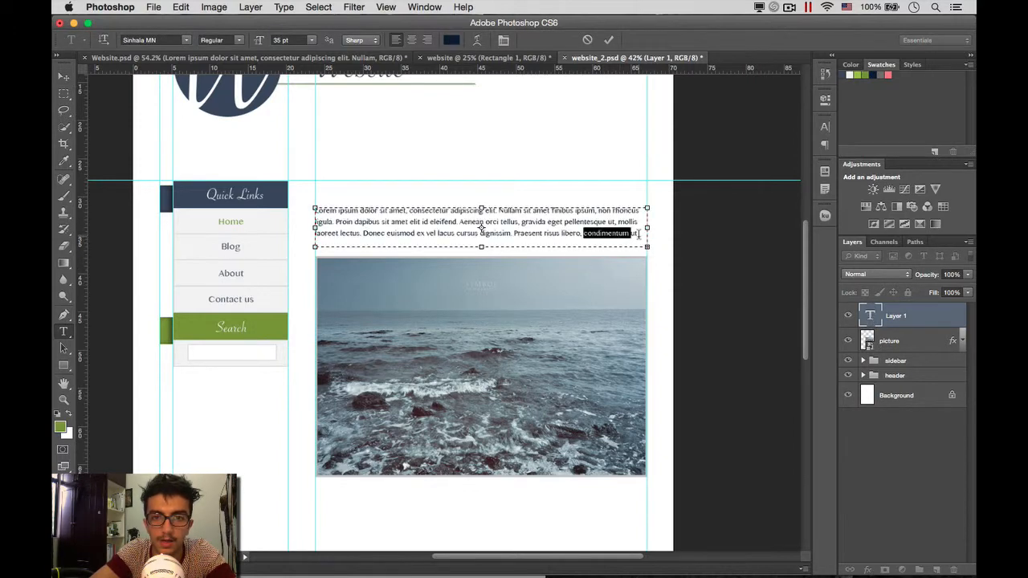
click(623, 233)
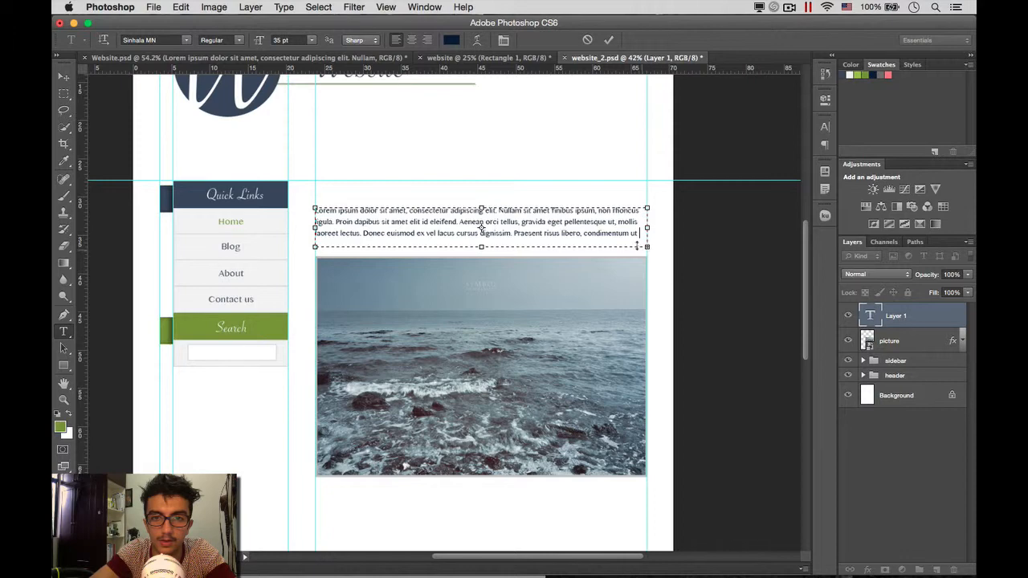
drag(580, 231, 677, 562)
key(BackSpace)
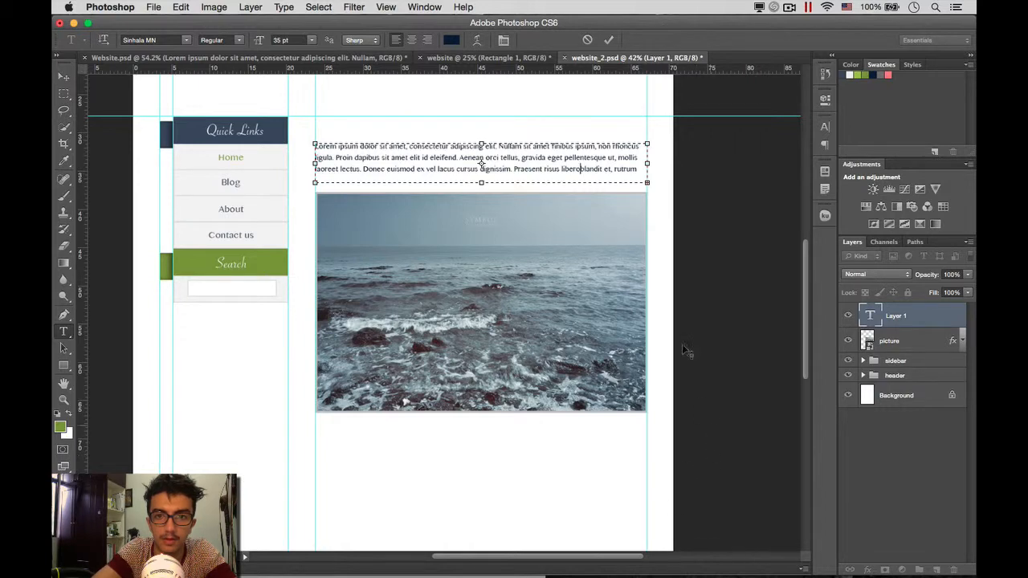
drag(647, 183, 642, 383)
drag(582, 168, 621, 387)
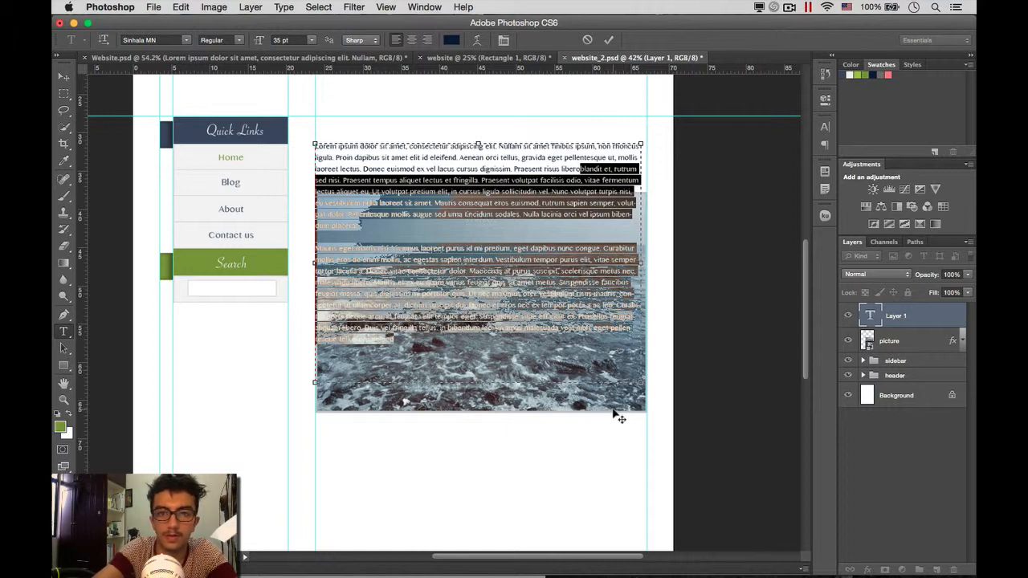
key(BackSpace)
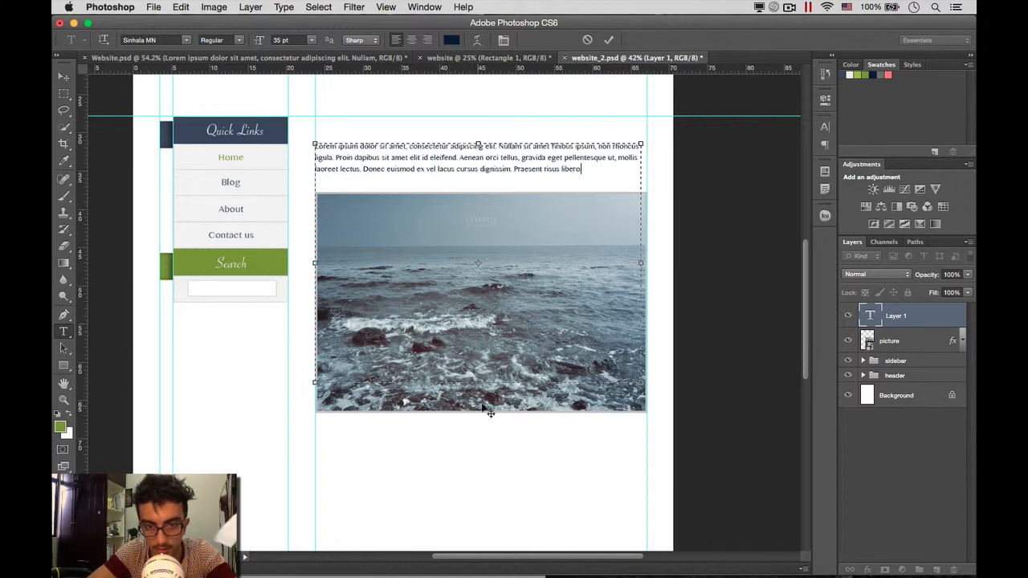
Step: Shrink the text box back to the space above the photo, end the paragraph with a full stop and move it slightly down
drag(480, 383, 489, 183)
scroll(488, 184, up, 5)
click(64, 77)
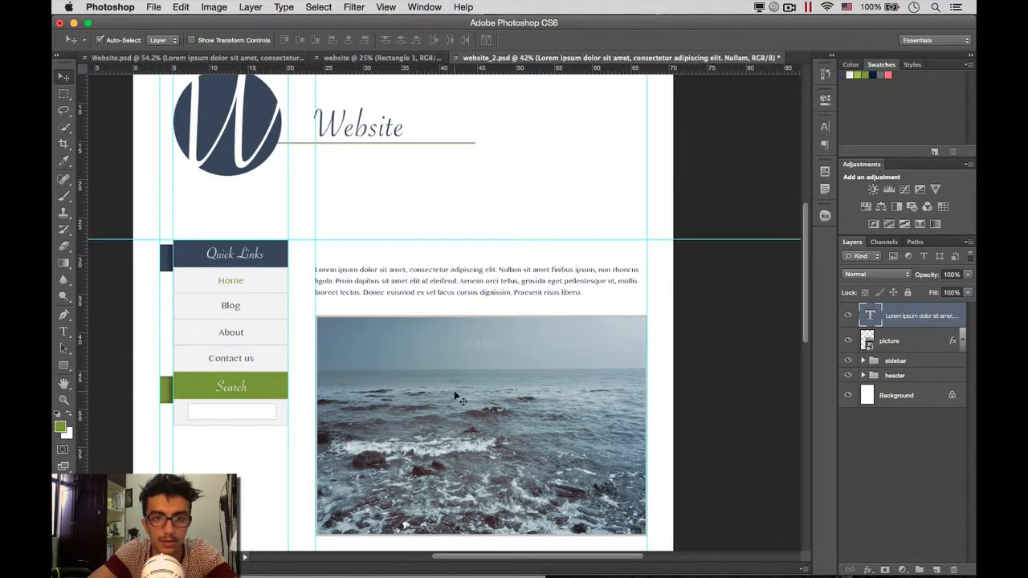
drag(505, 288, 506, 294)
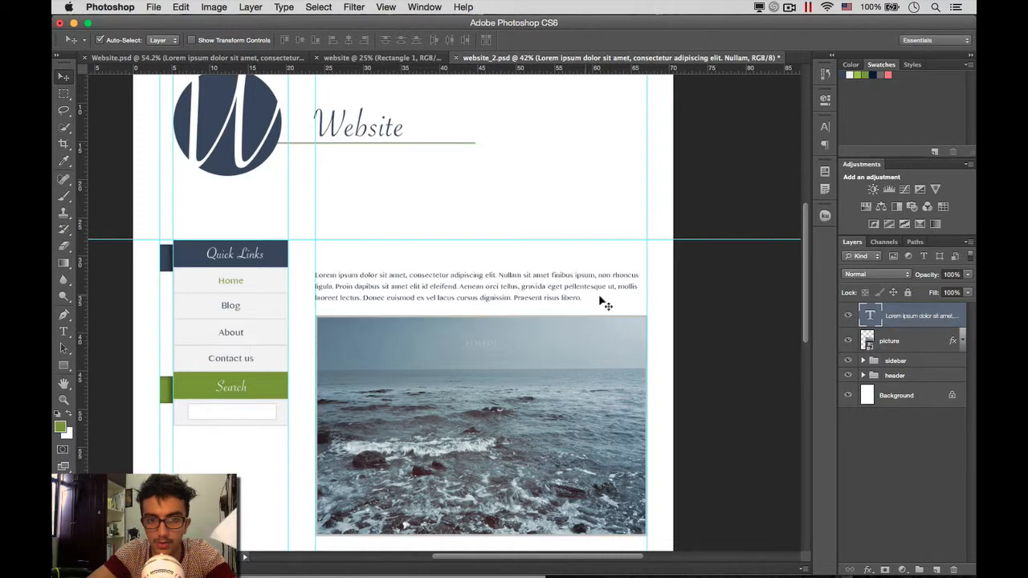
Step: Add a new text line reading "The Home Page" between the horizontal guide and the intro paragraph
scroll(600, 298, up, 2)
scroll(600, 298, down, 6)
scroll(604, 303, left, 2)
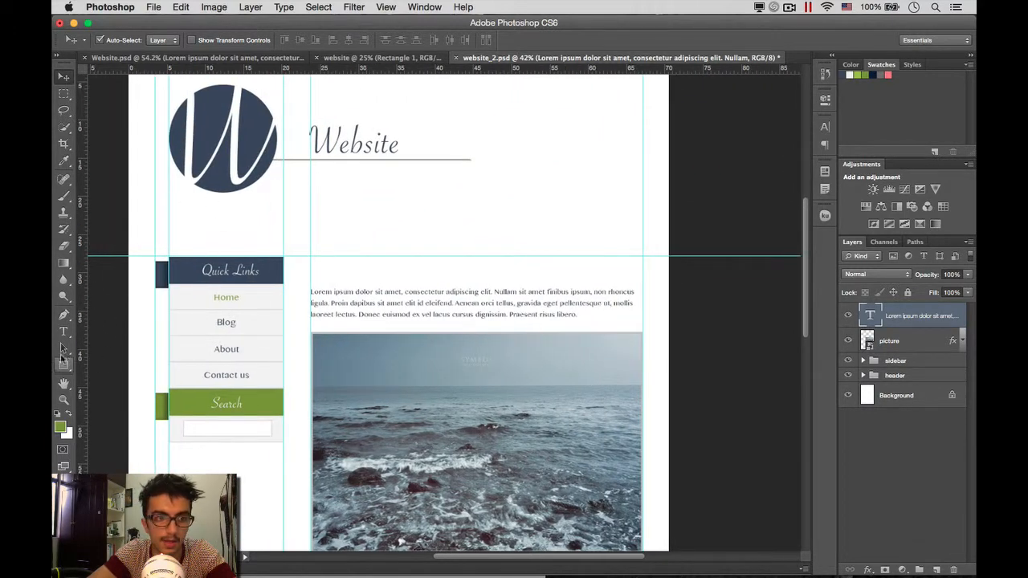
click(63, 332)
click(330, 277)
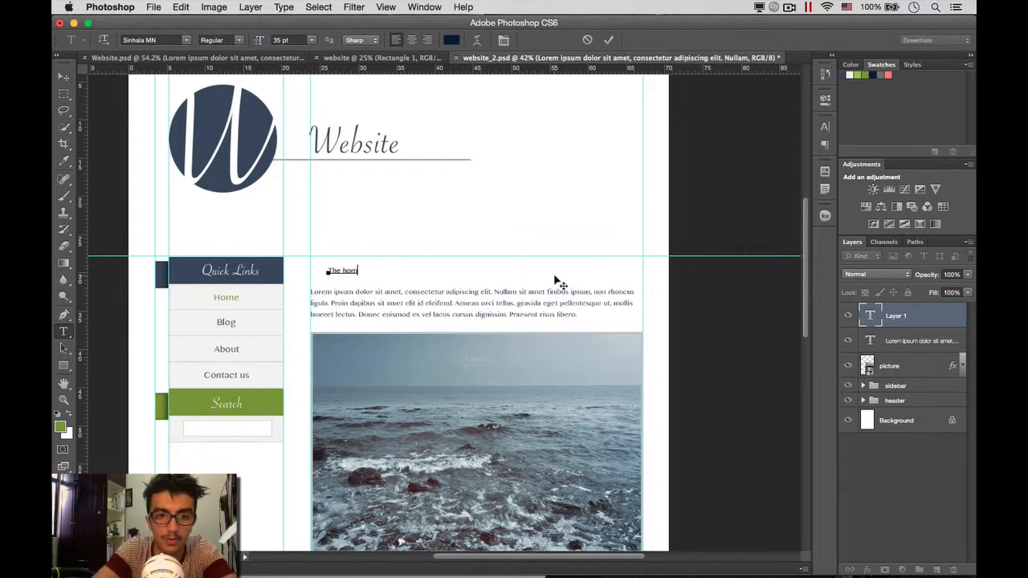
text(The )
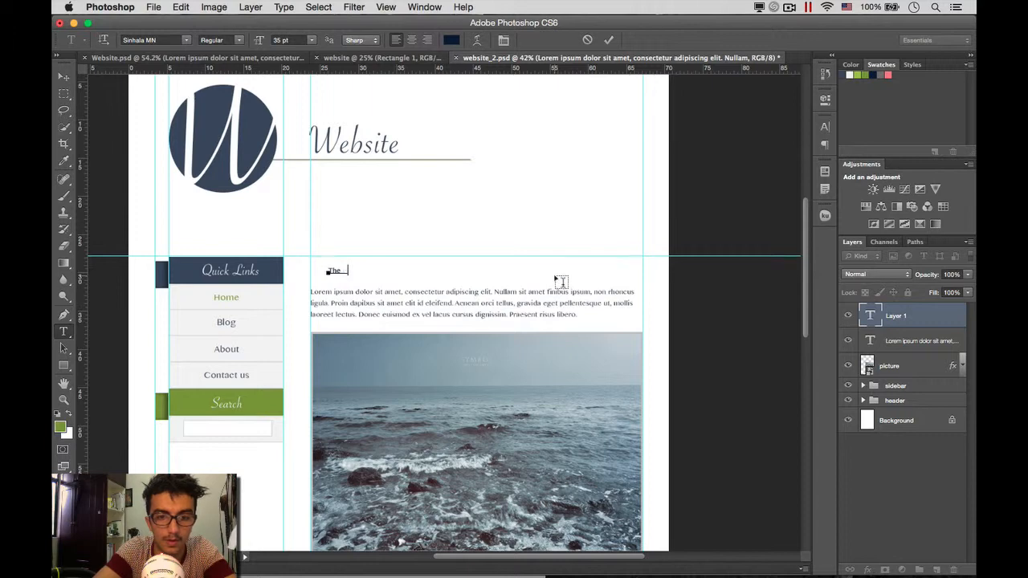
text(HOme Page)
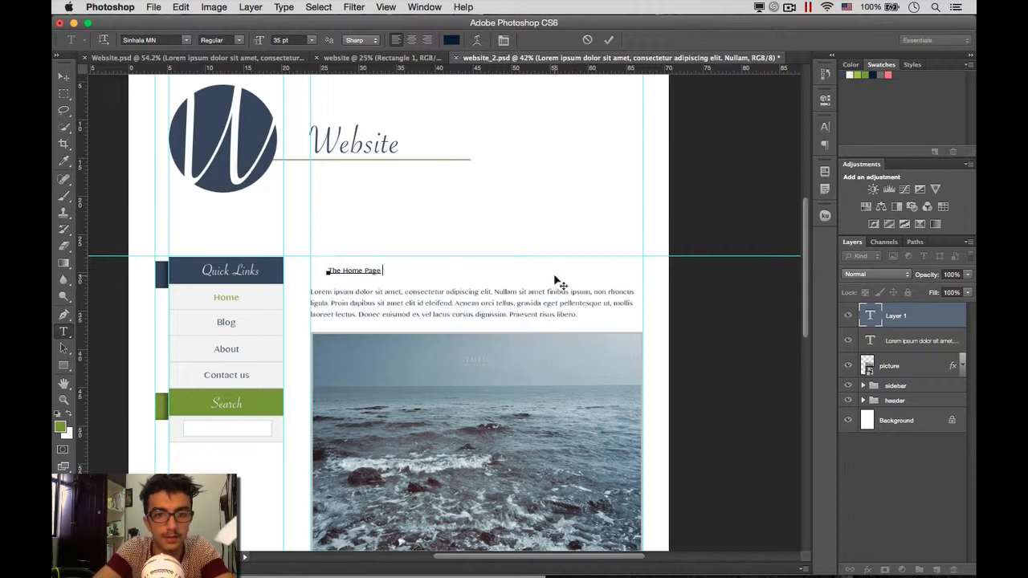
Step: Increase the font size of the "The Home Page" heading and align it with the content area's left guide
key(ctrl+a)
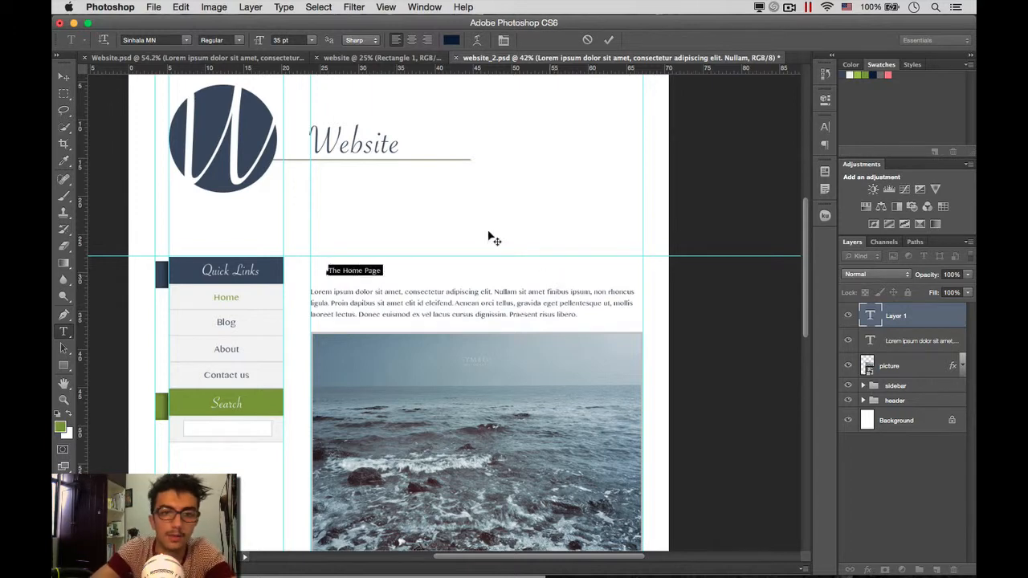
click(273, 40)
text(9)
key(Return)
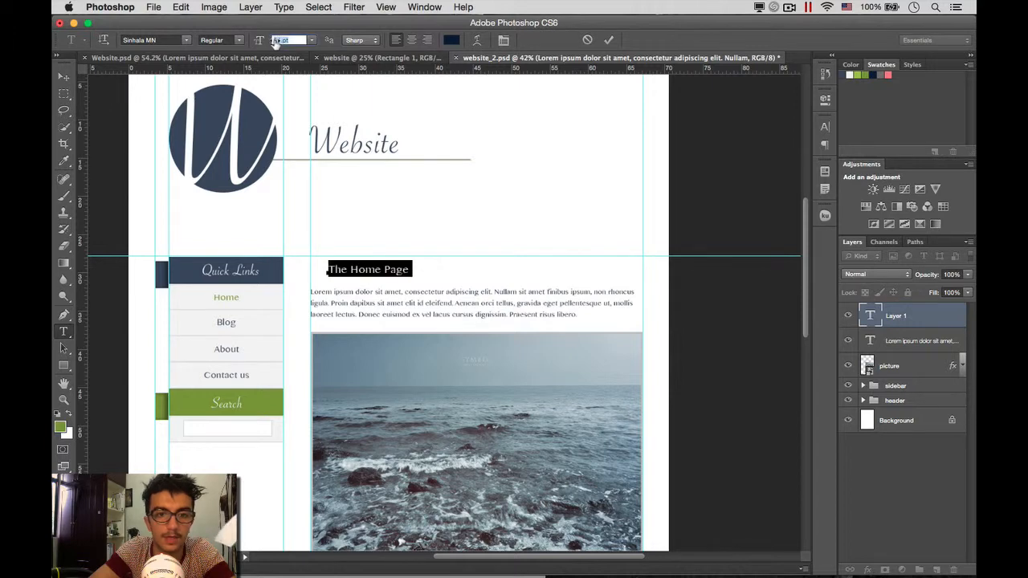
click(63, 76)
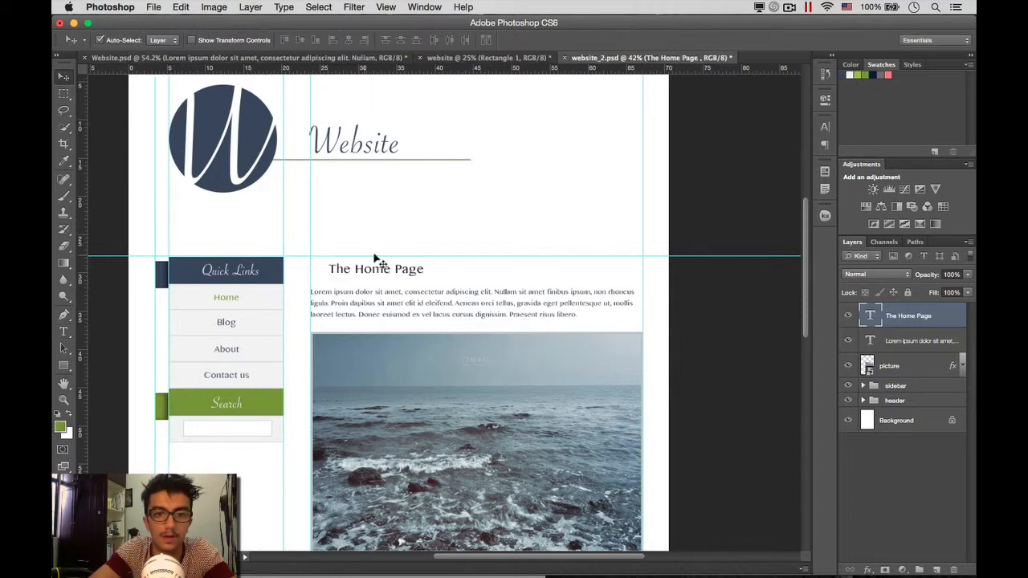
drag(364, 272, 347, 268)
Step: Draw a paragraph text box below the sea photo, spanning the content width, using the intro paragraph's text settings
scroll(471, 328, down, 5)
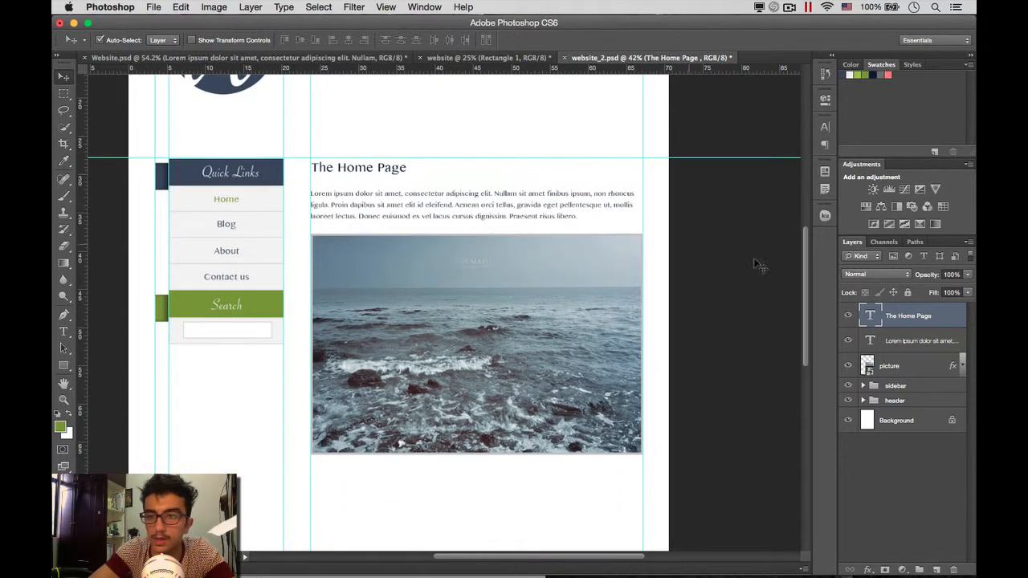
click(872, 343)
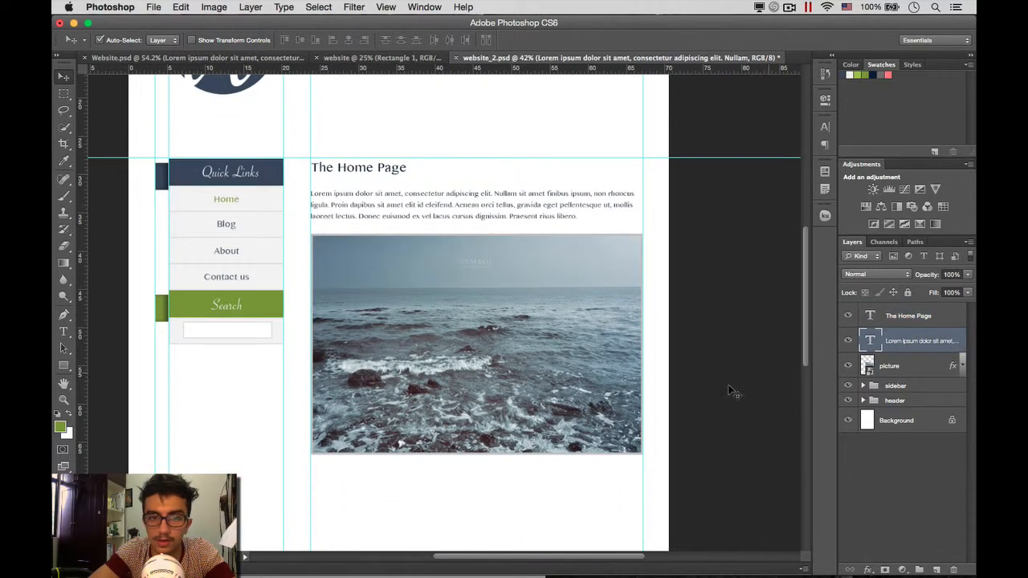
scroll(475, 419, down, 10)
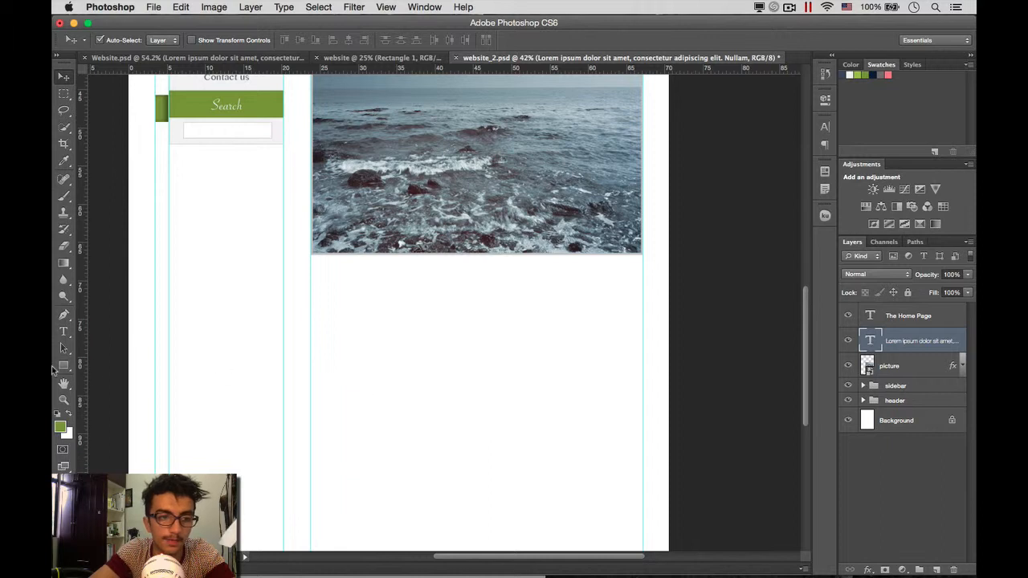
click(64, 332)
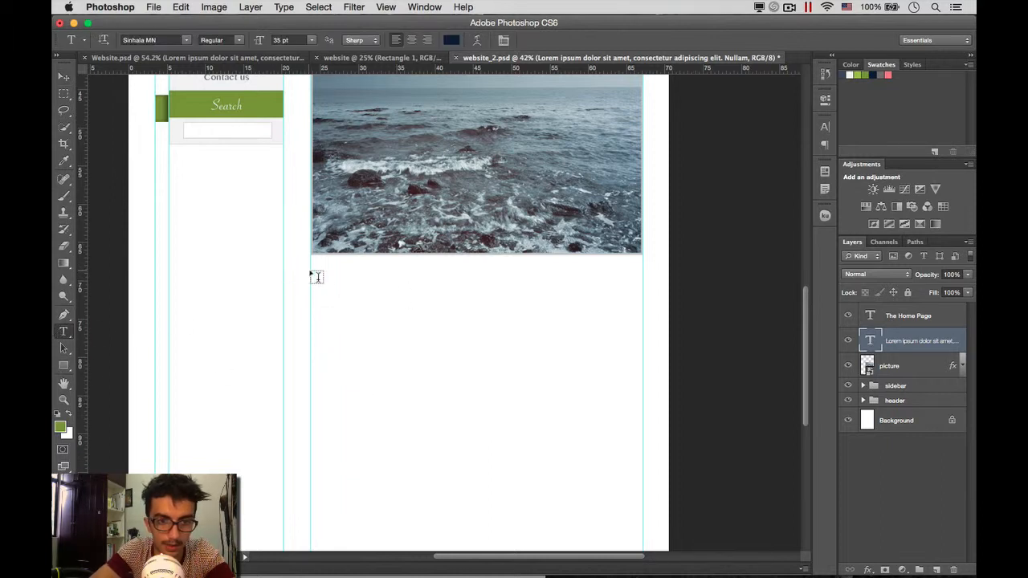
drag(310, 272, 643, 456)
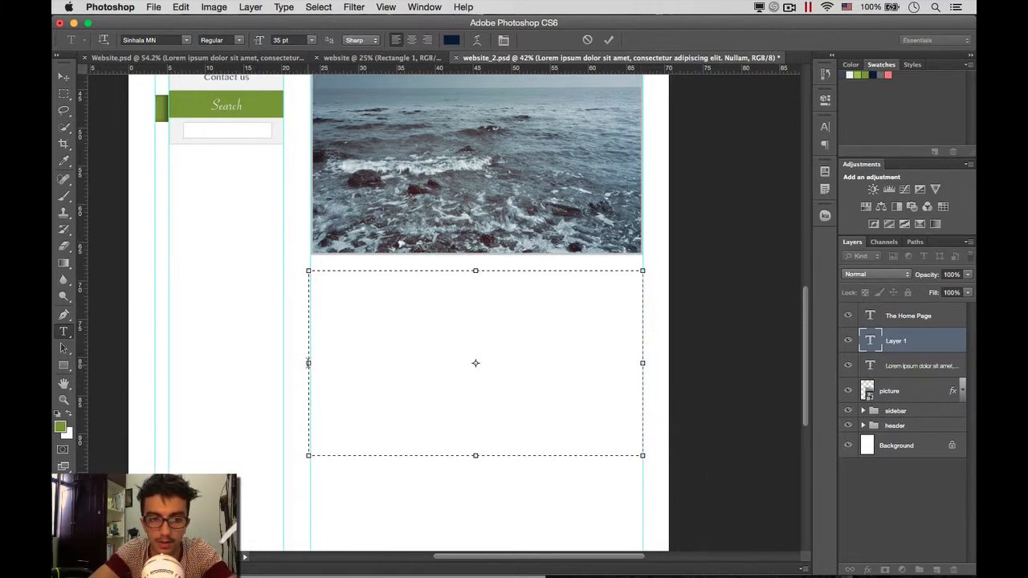
Step: Snap the new text box's left edge to the content guide and extend its bottom edge slightly downward
scroll(313, 363, down, 3)
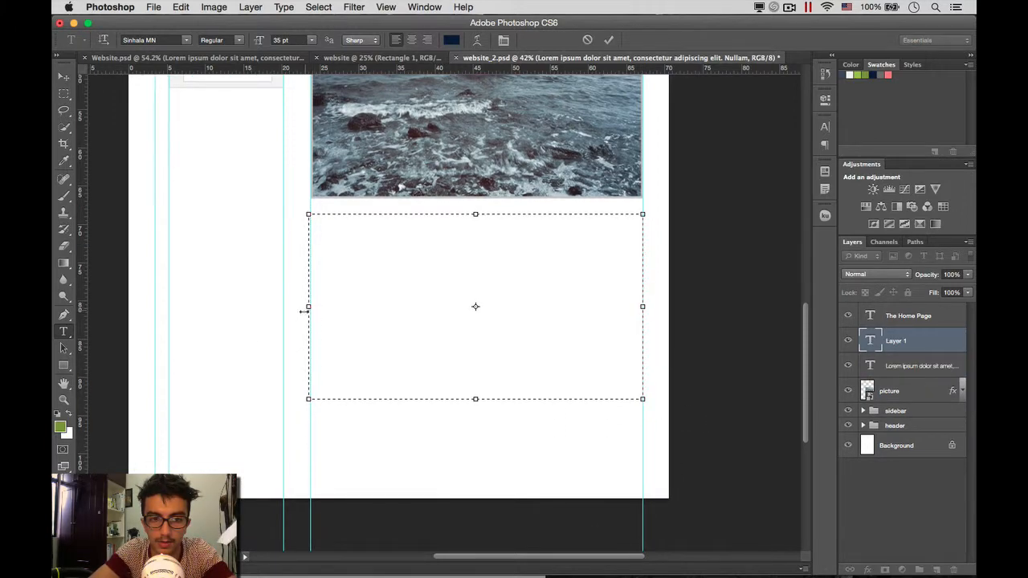
drag(303, 311, 311, 308)
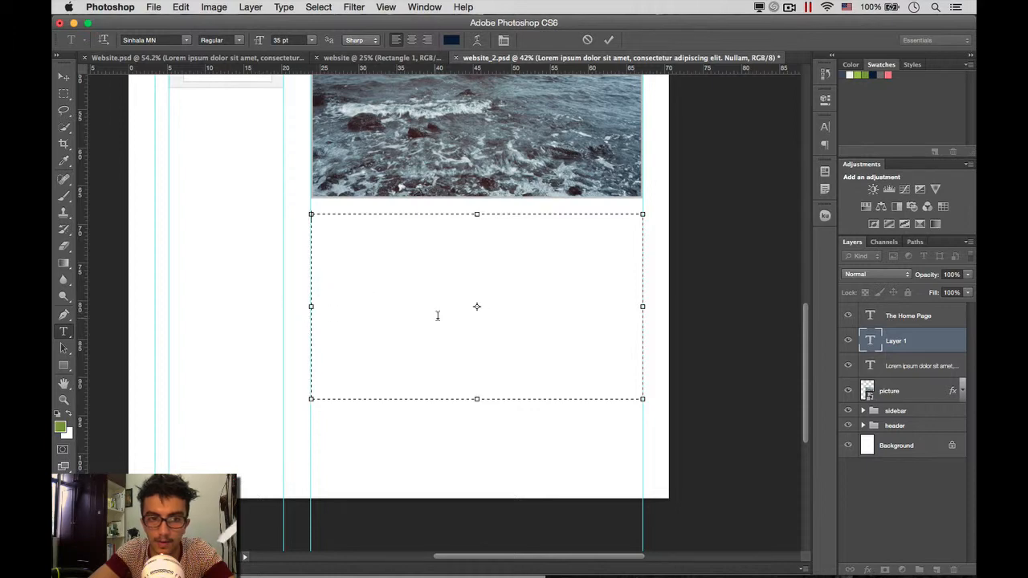
drag(477, 400, 477, 418)
scroll(495, 368, up, 4)
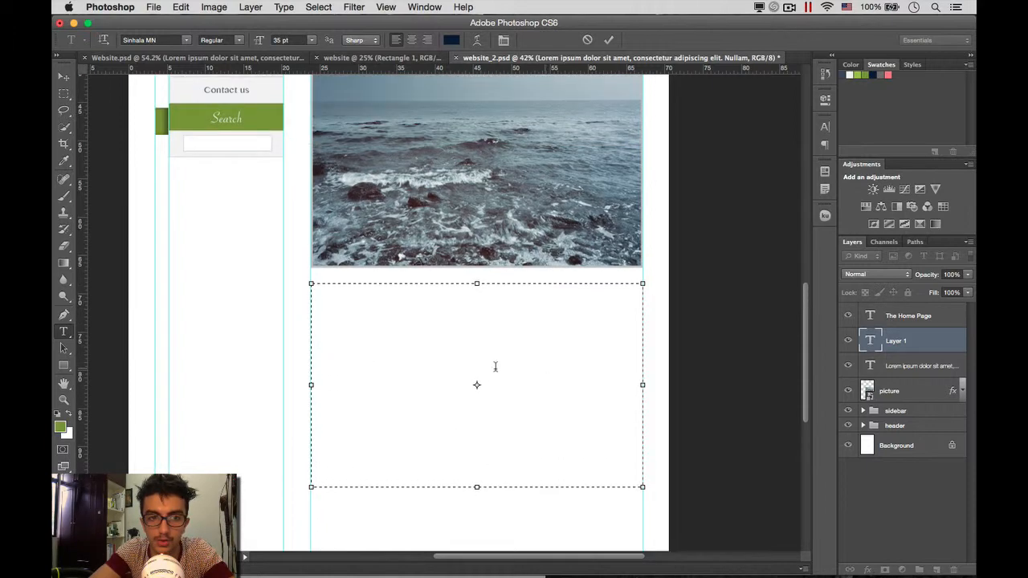
Step: Paste the two lorem ipsum body paragraphs into the text box below the photo, extend its bottom edge downward and commit the text
key(super+v)
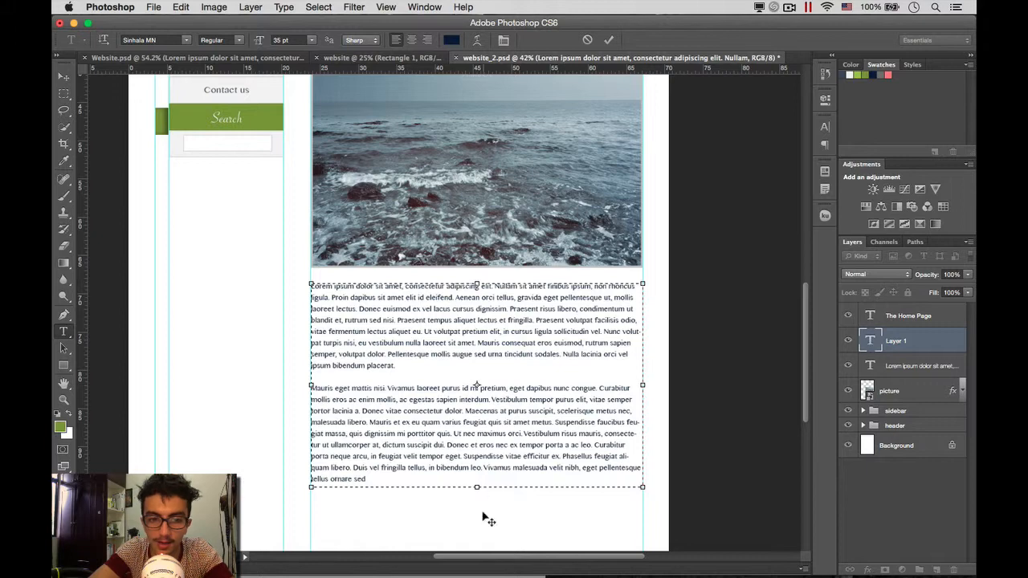
drag(478, 488, 478, 542)
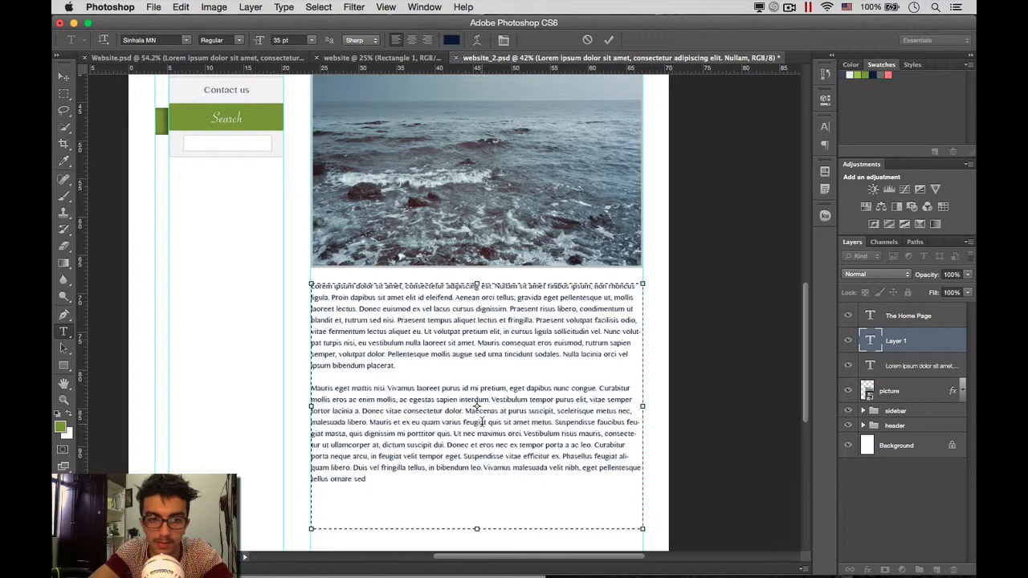
scroll(482, 421, up, 8)
scroll(440, 261, down, 10)
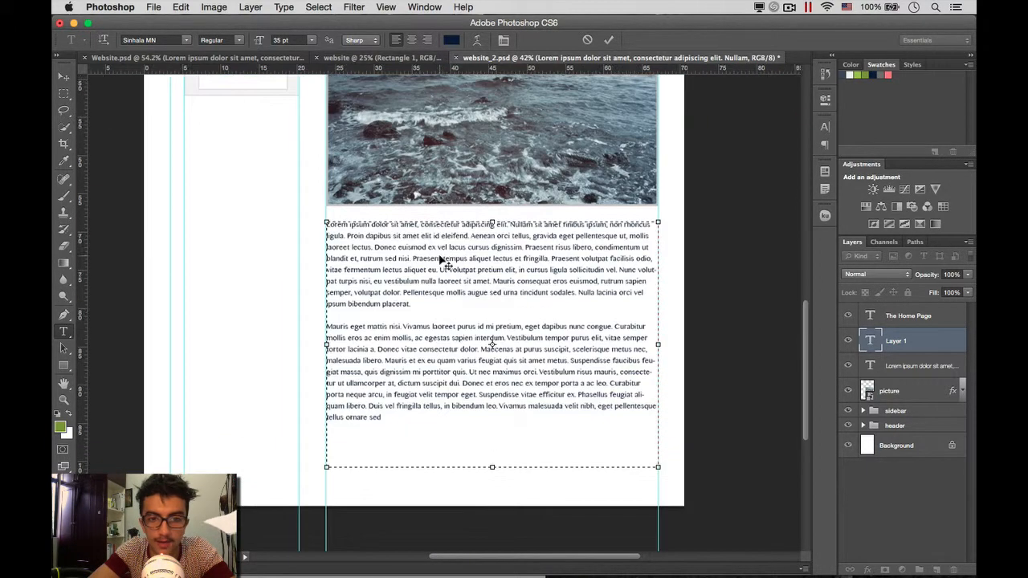
scroll(441, 261, up, 10)
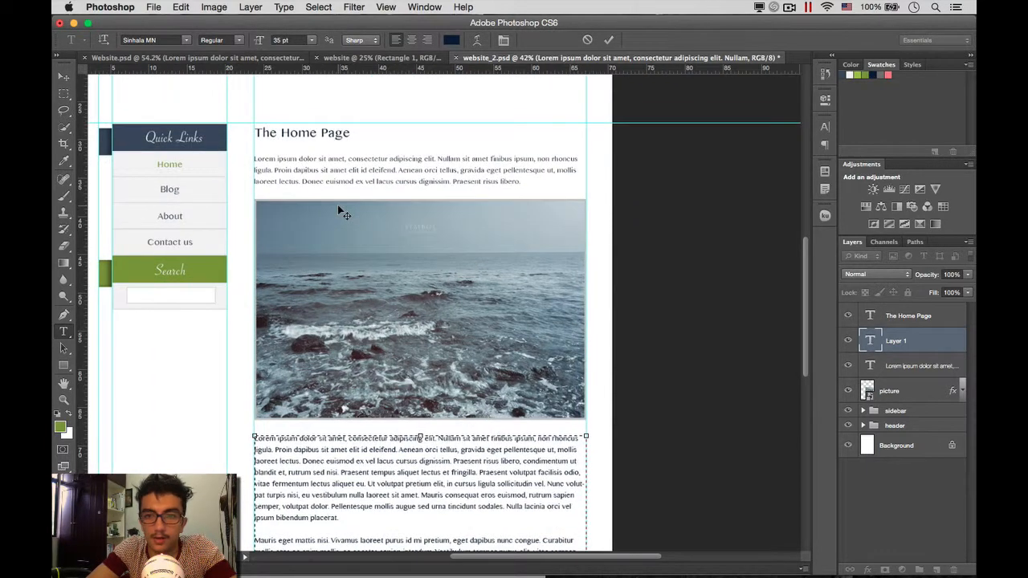
scroll(416, 312, down, 6)
scroll(415, 312, up, 5)
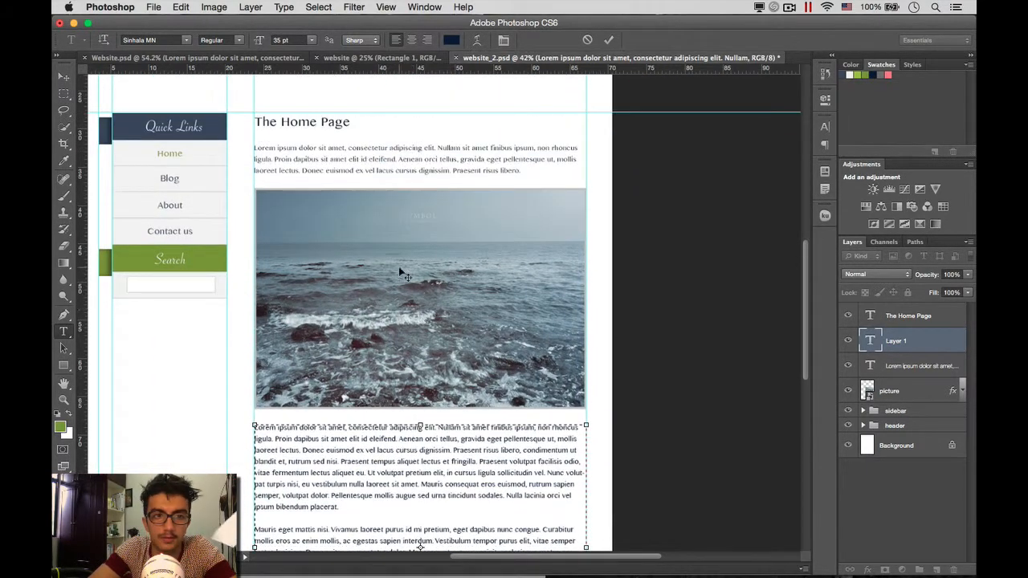
scroll(402, 275, up, 4)
key(ctrl+Return)
Step: Group the photo layer and the three text layers above it into a layer group named "home"
scroll(362, 241, down, 10)
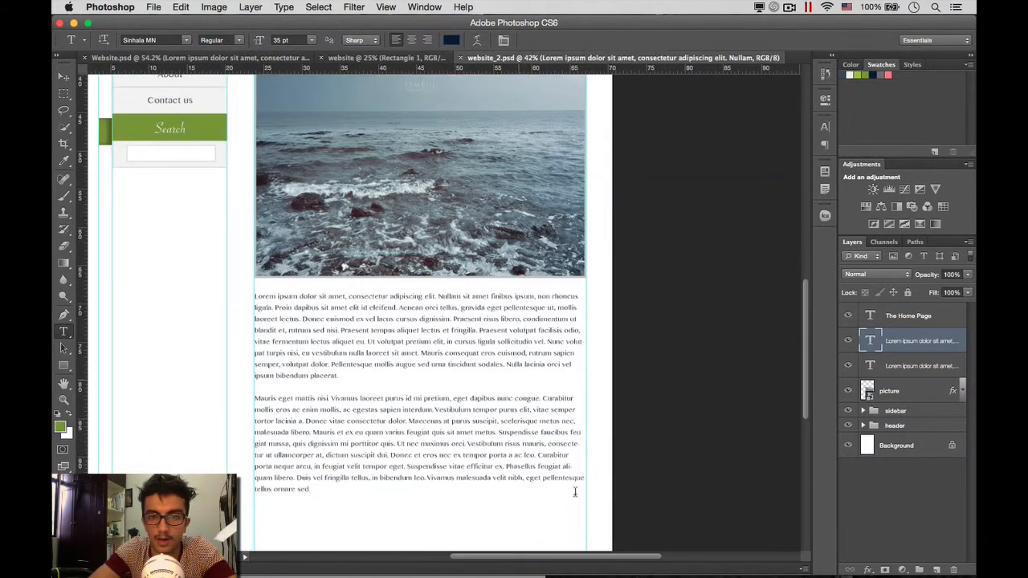
scroll(575, 493, up, 10)
scroll(530, 417, left, 3)
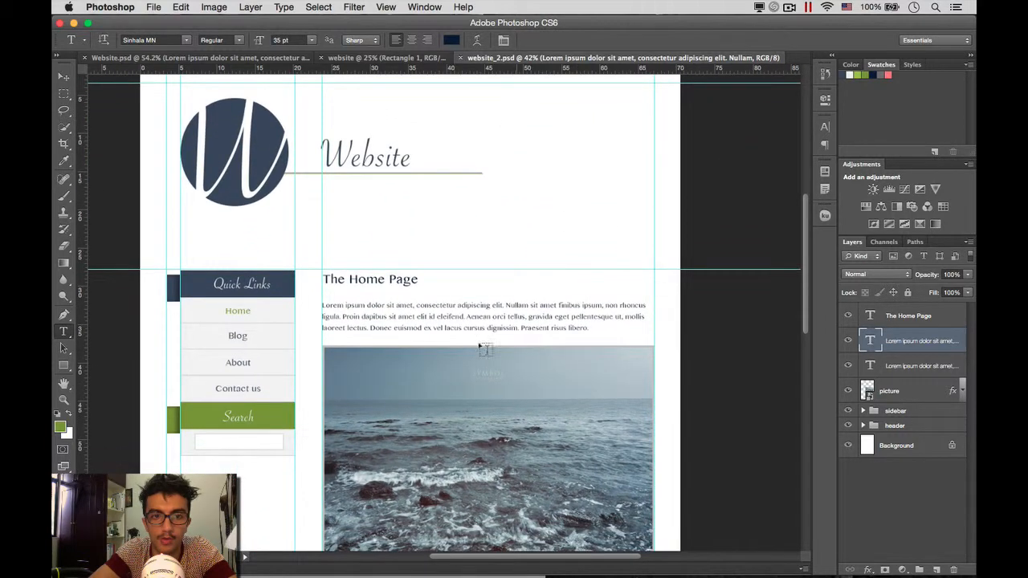
scroll(482, 349, down, 5)
scroll(482, 349, right, 1)
click(900, 391)
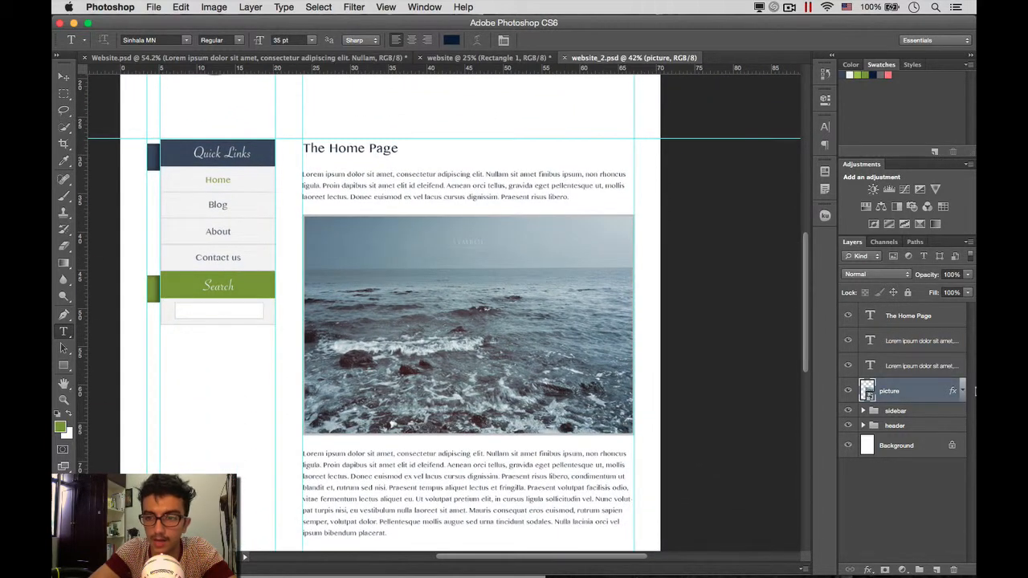
shift+click(908, 321)
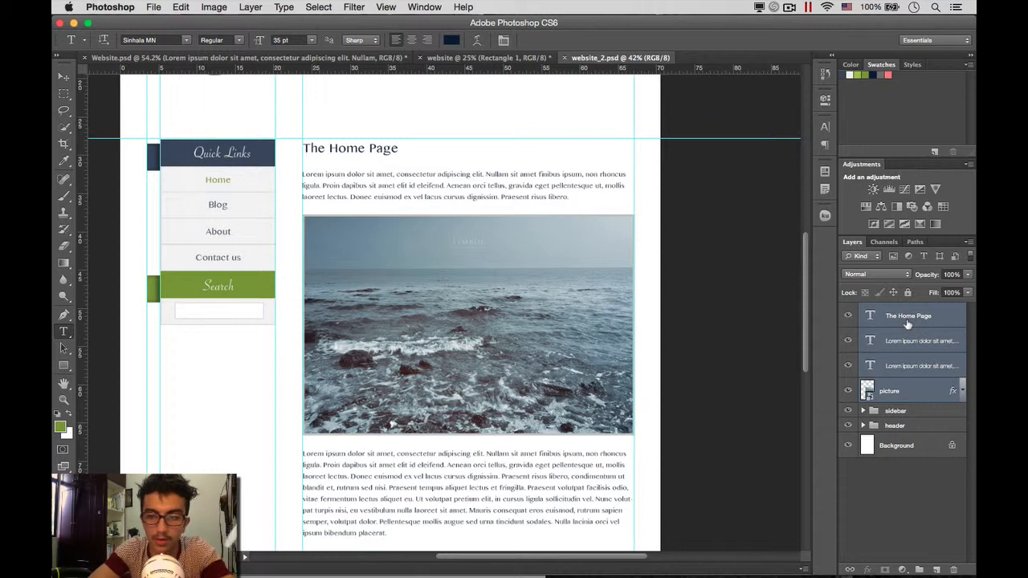
key(super+g)
double_click(897, 311)
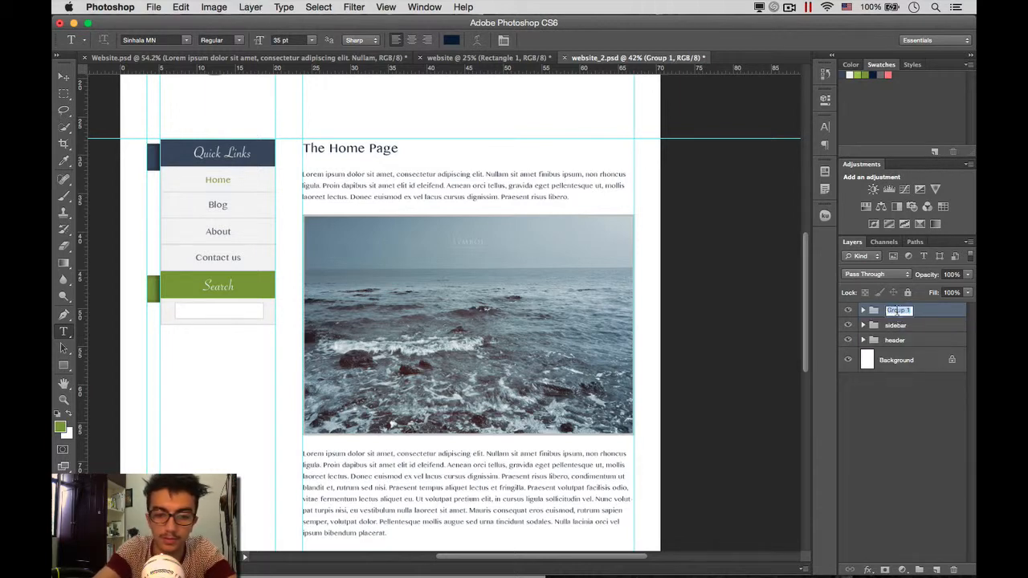
text(home)
key(Return)
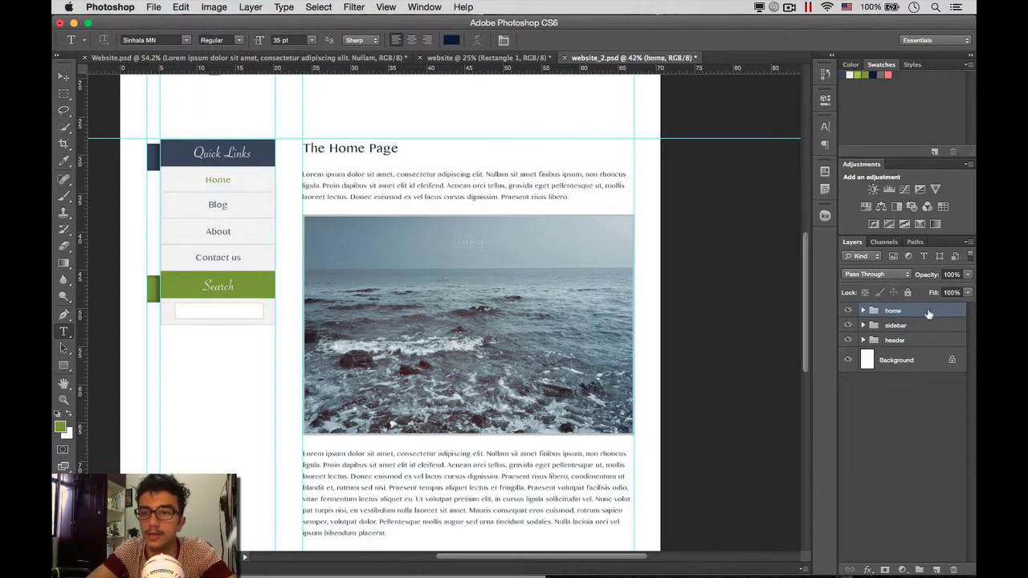
Step: Nest the home group inside a parent group named "content" and place that collapsed group between the sidebar and header groups
key(super+g)
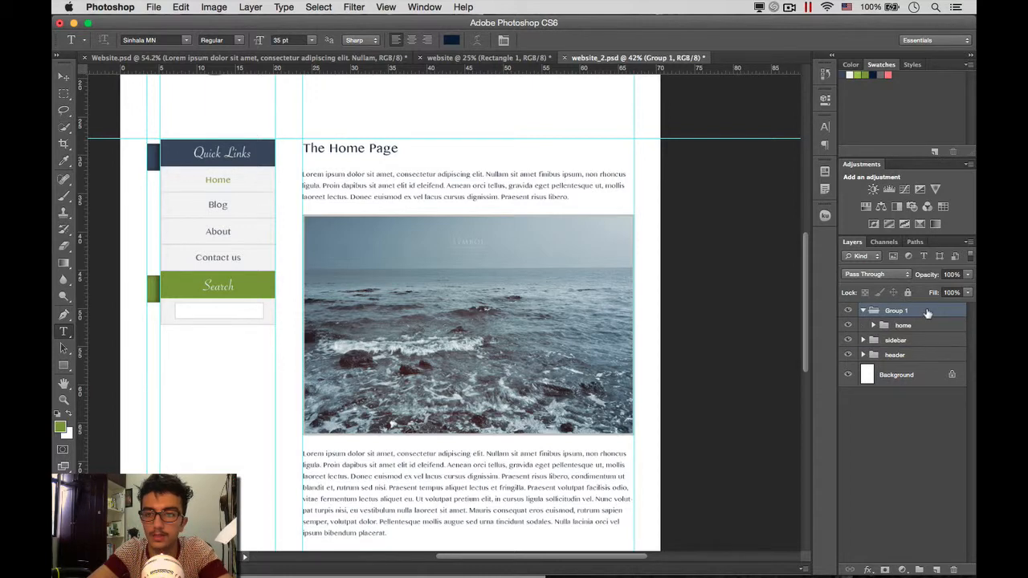
double_click(896, 310)
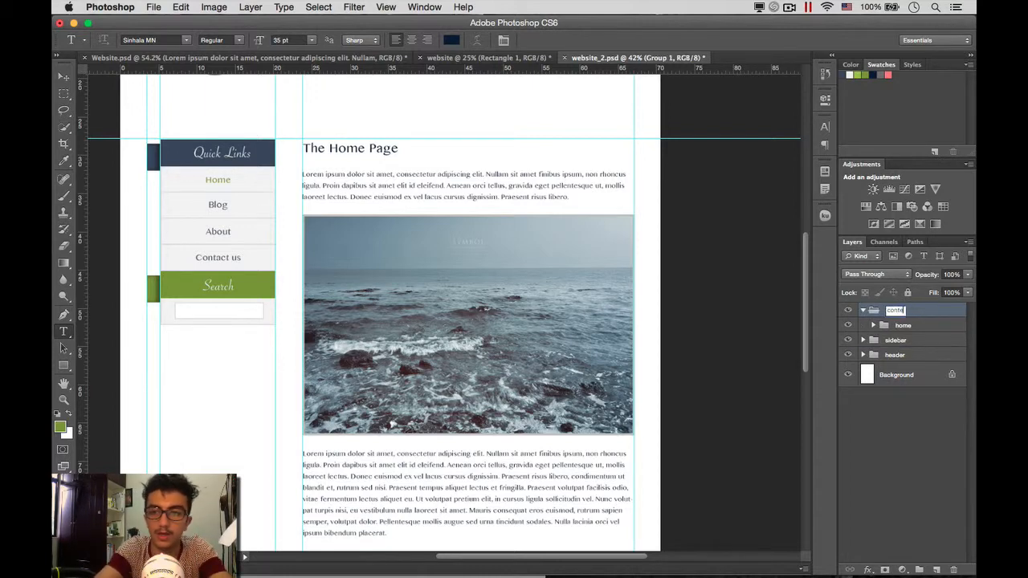
key(Return)
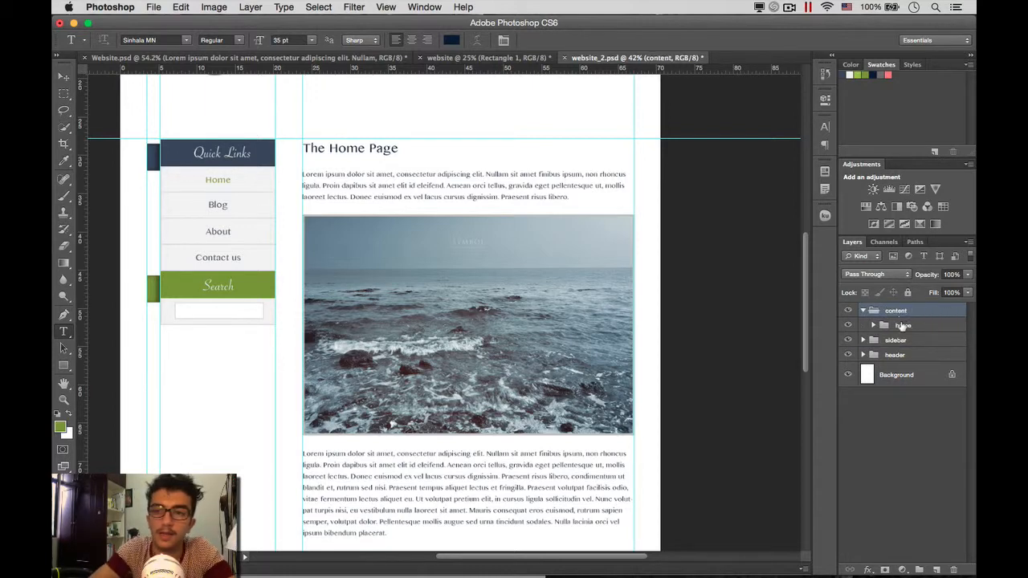
click(863, 311)
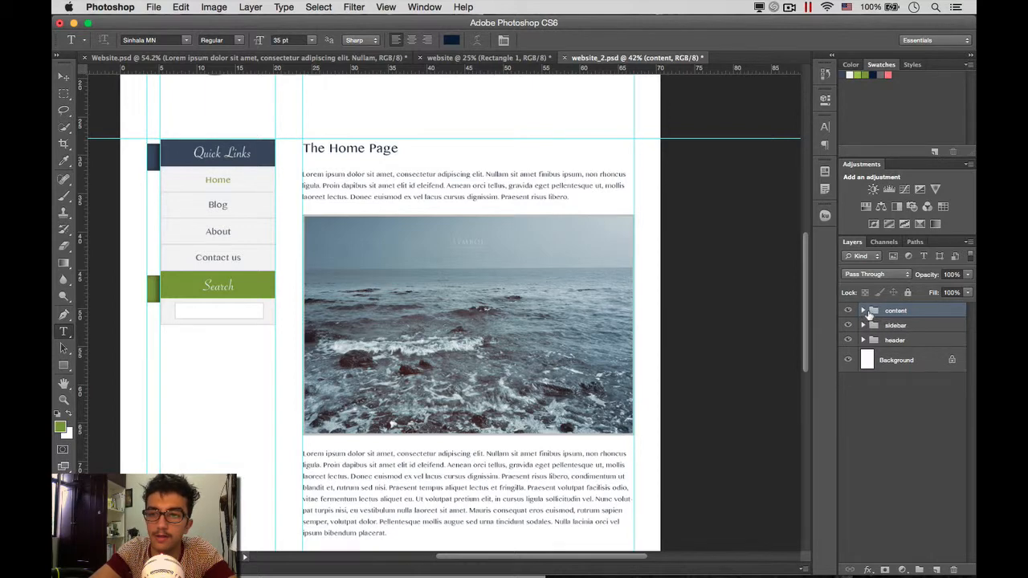
drag(868, 314, 883, 329)
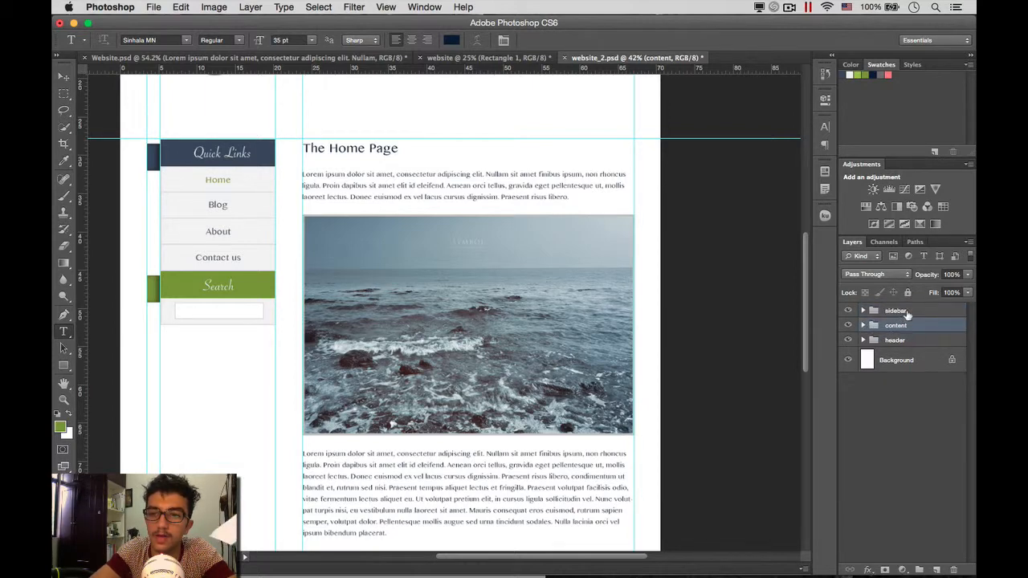
Step: Hide the guides and look over the page layout from the header to the body text
click(894, 340)
scroll(536, 336, up, 3)
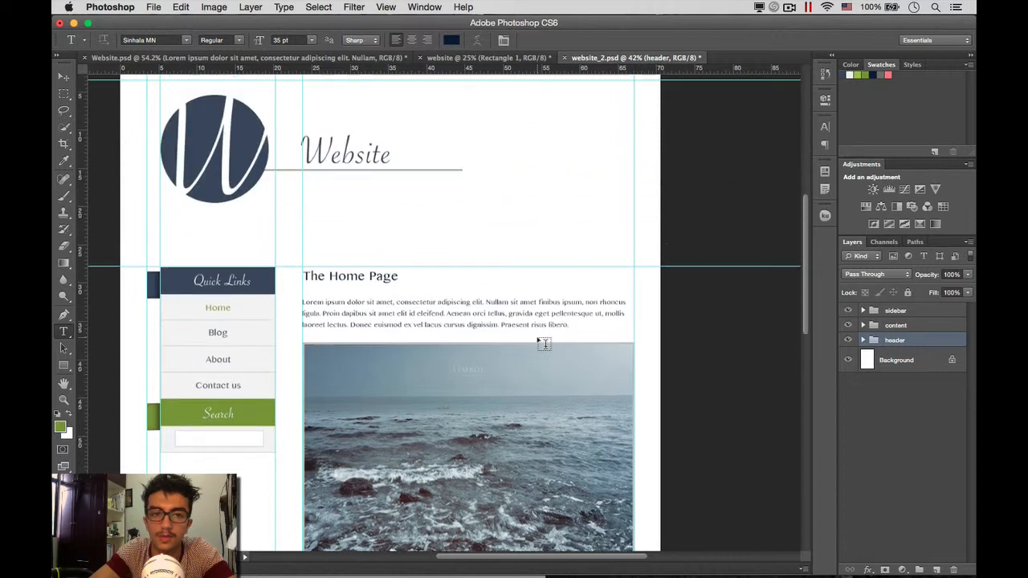
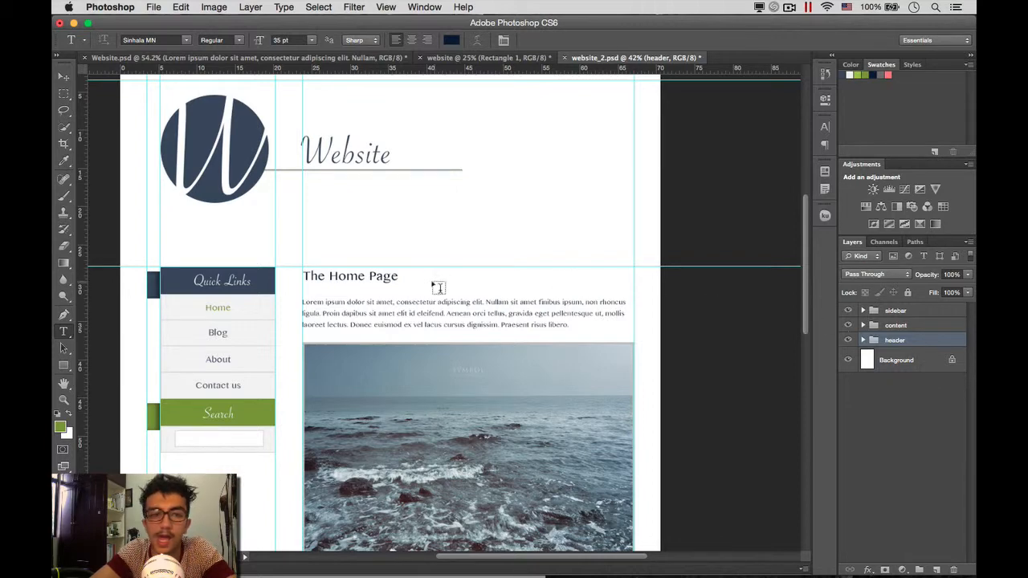
scroll(463, 255, down, 3)
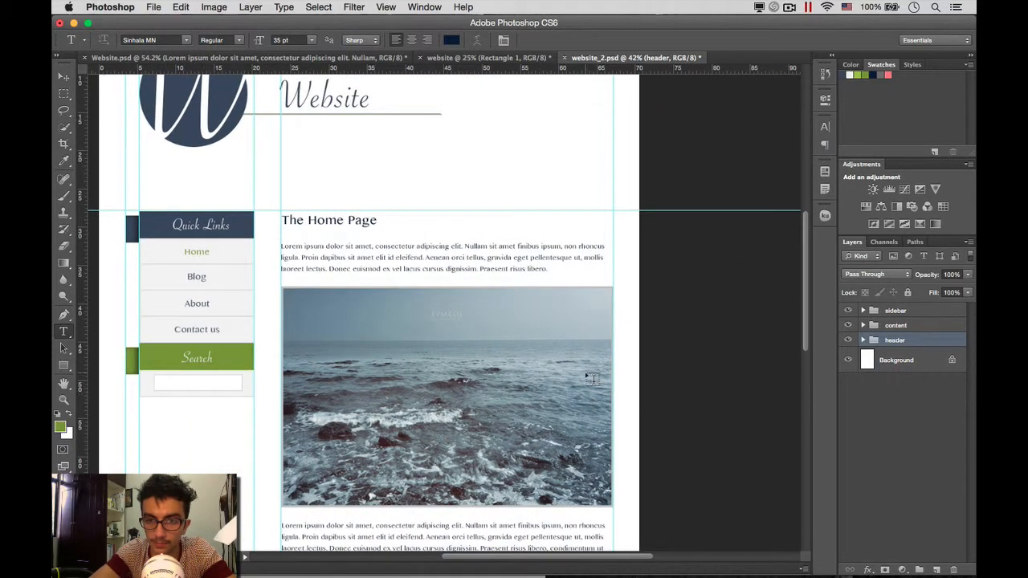
scroll(592, 380, up, 3)
scroll(592, 380, left, 2)
scroll(550, 259, down, 7)
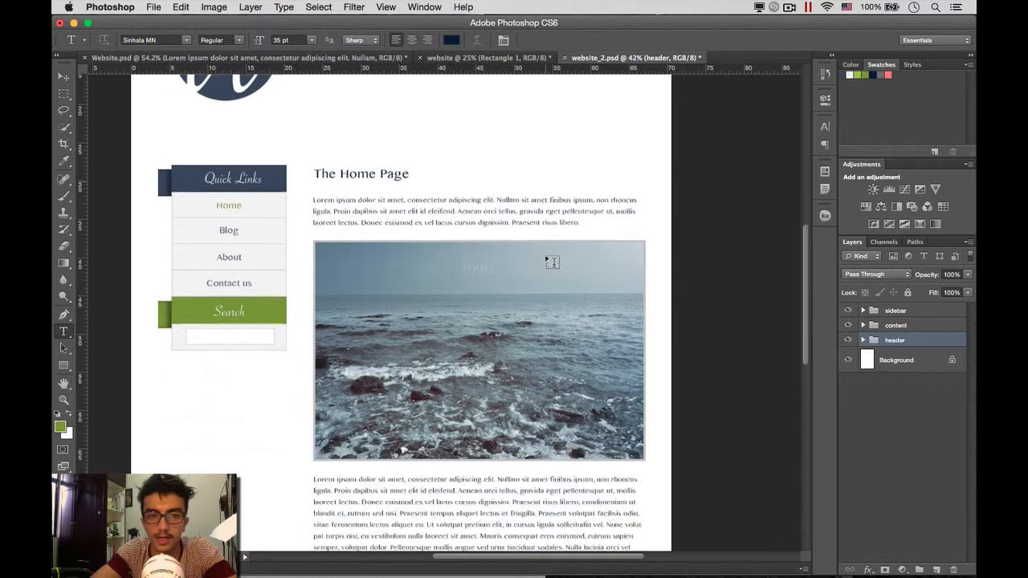
scroll(551, 260, up, 7)
scroll(551, 260, left, 2)
scroll(552, 262, up, 4)
scroll(552, 262, left, 1)
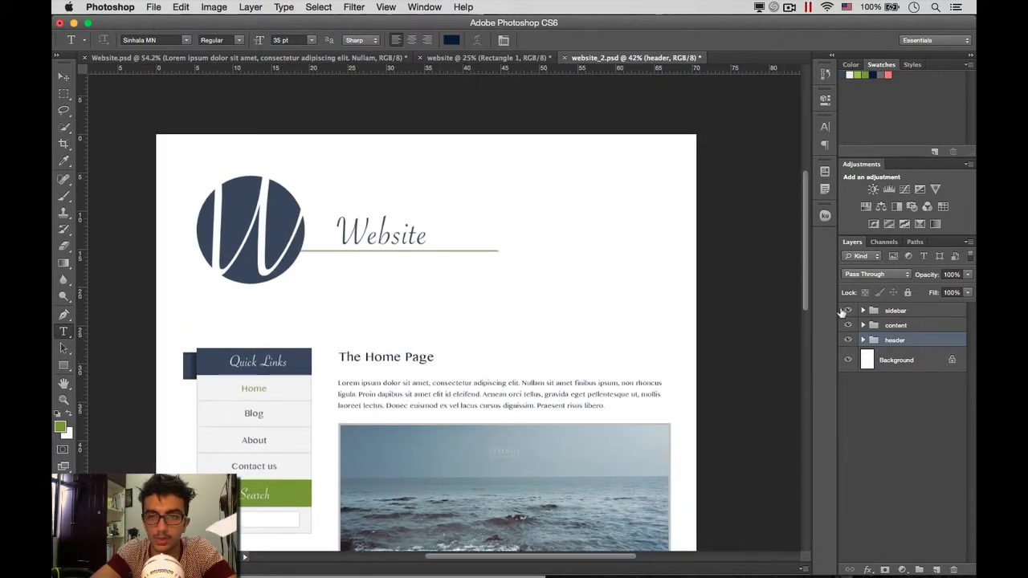
click(884, 311)
click(902, 341)
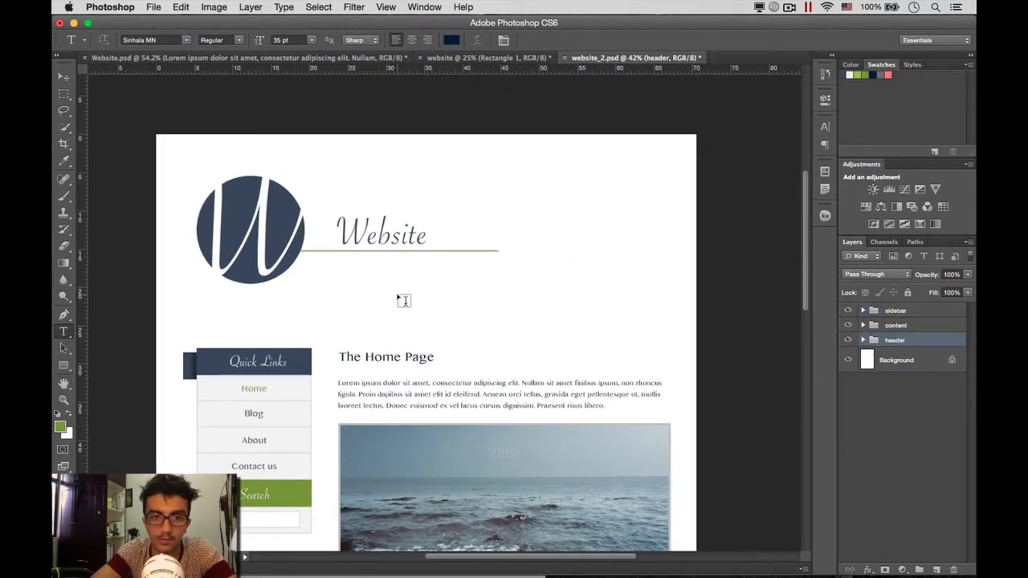
key(v)
drag(274, 248, 263, 249)
key(super+z)
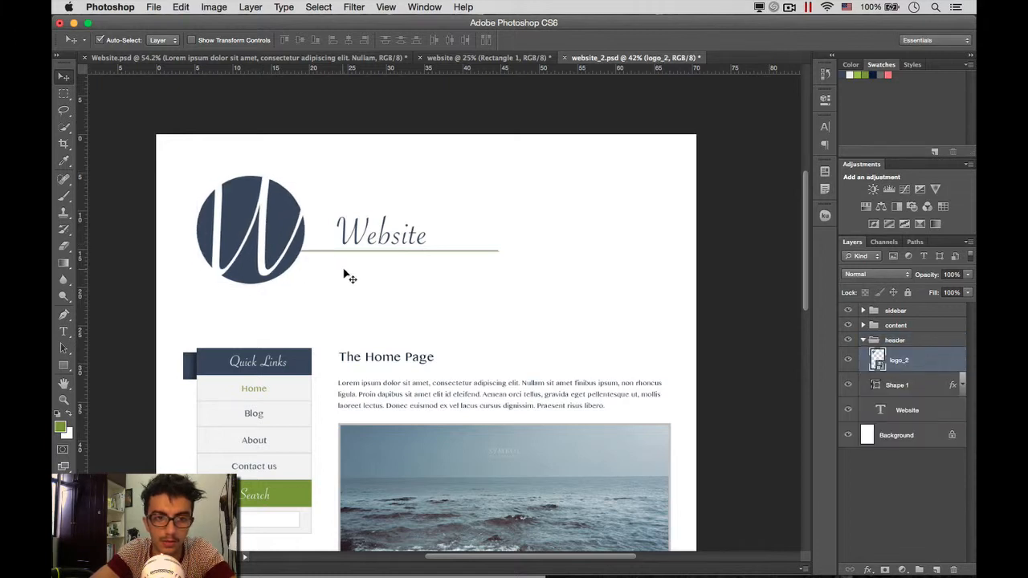
Step: With Auto-Select off, shift the whole header group left to the sidebar ribbon's outer edge and move the "Website" title closer to the logo
click(864, 341)
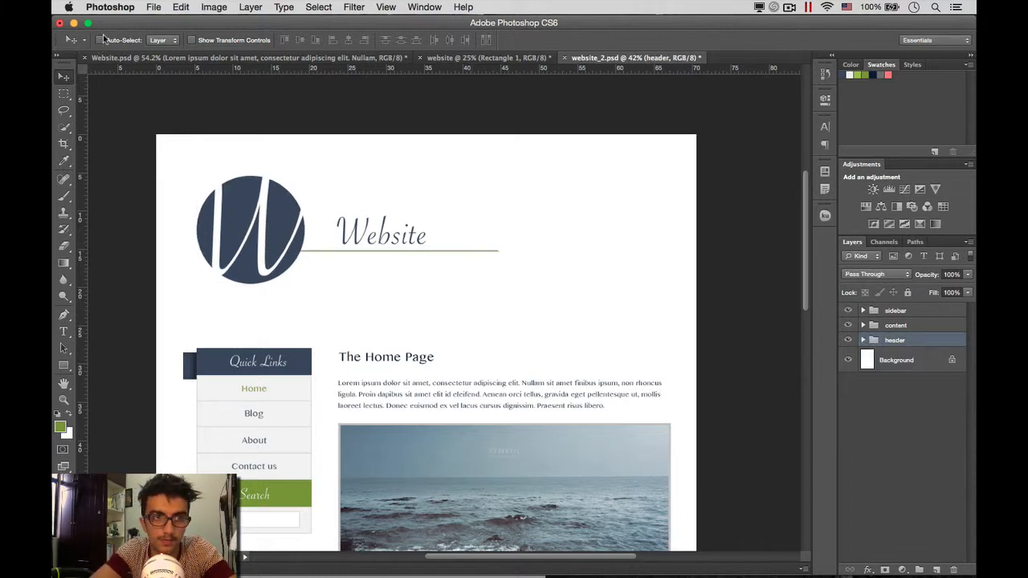
drag(361, 248, 349, 246)
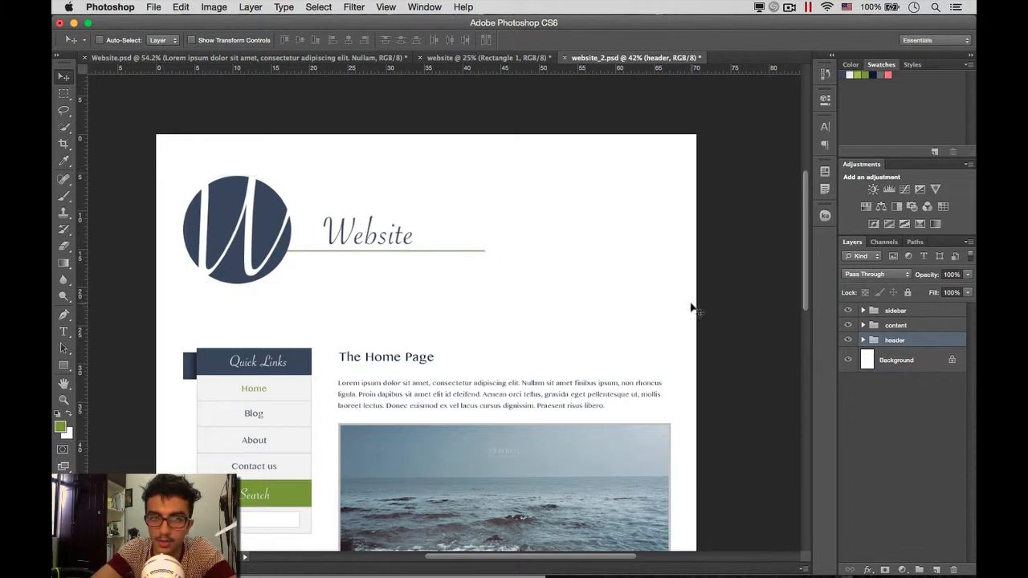
click(345, 233)
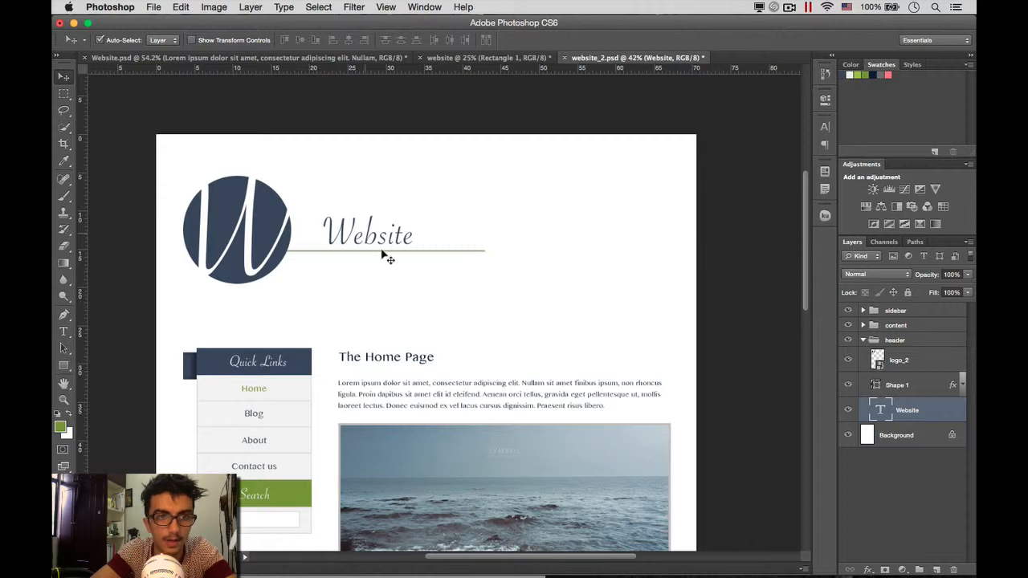
click(101, 40)
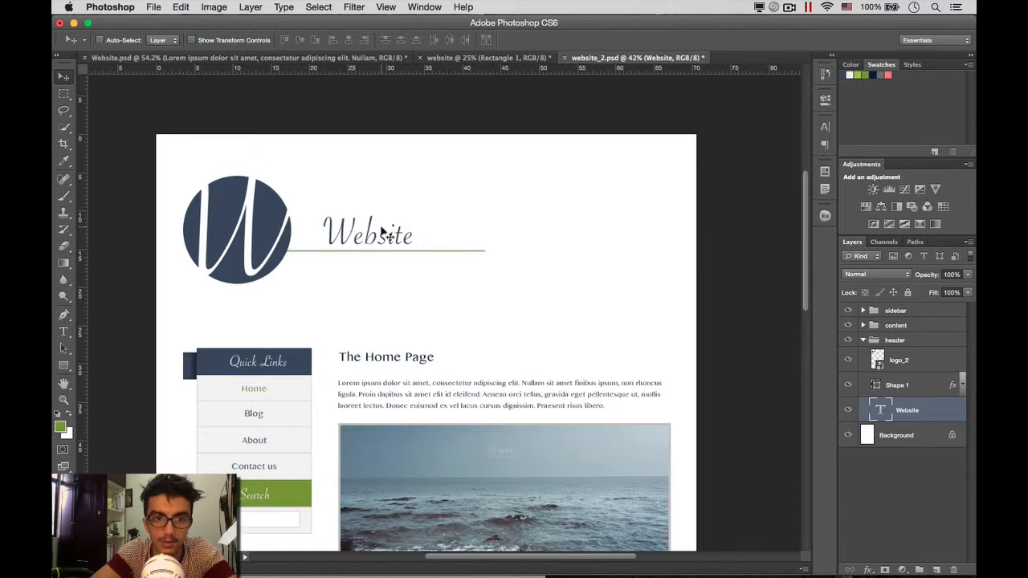
drag(392, 232, 381, 231)
scroll(560, 311, down, 6)
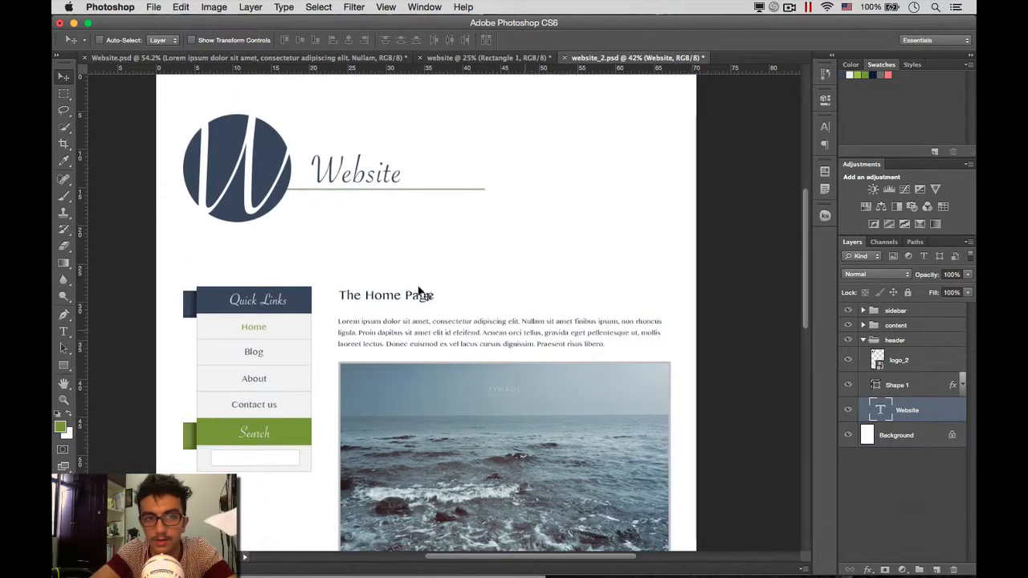
scroll(490, 271, up, 5)
scroll(489, 271, down, 4)
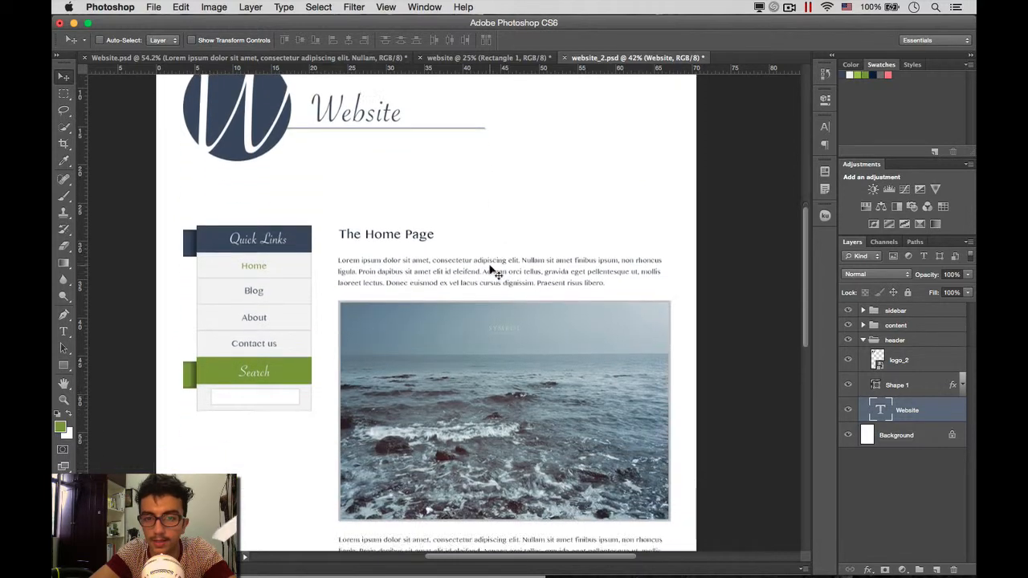
Step: Save the document, then collapse the header group with no layer selected
key(super+s)
scroll(463, 269, down, 5)
scroll(464, 270, down, 5)
scroll(450, 277, up, 9)
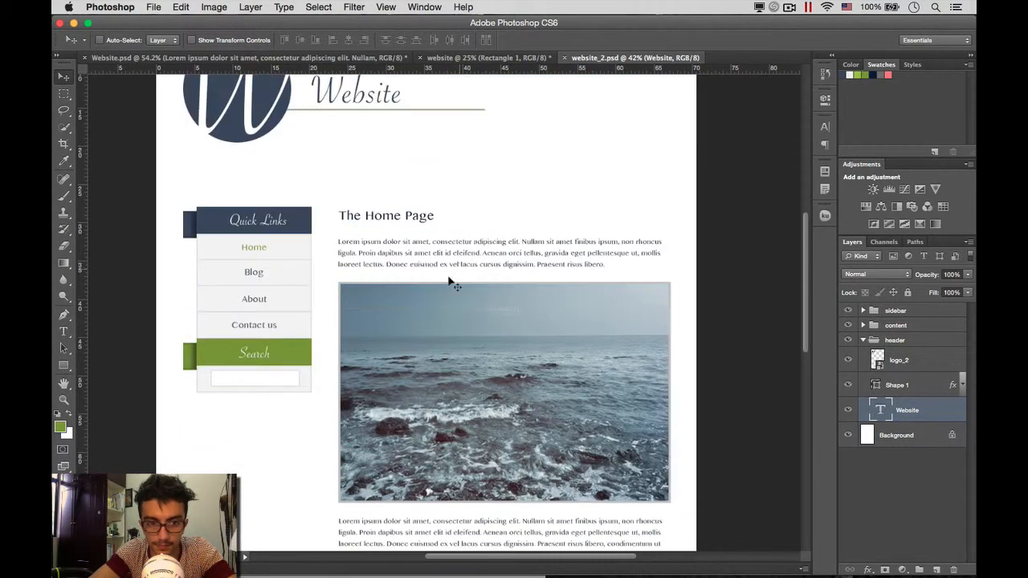
click(900, 454)
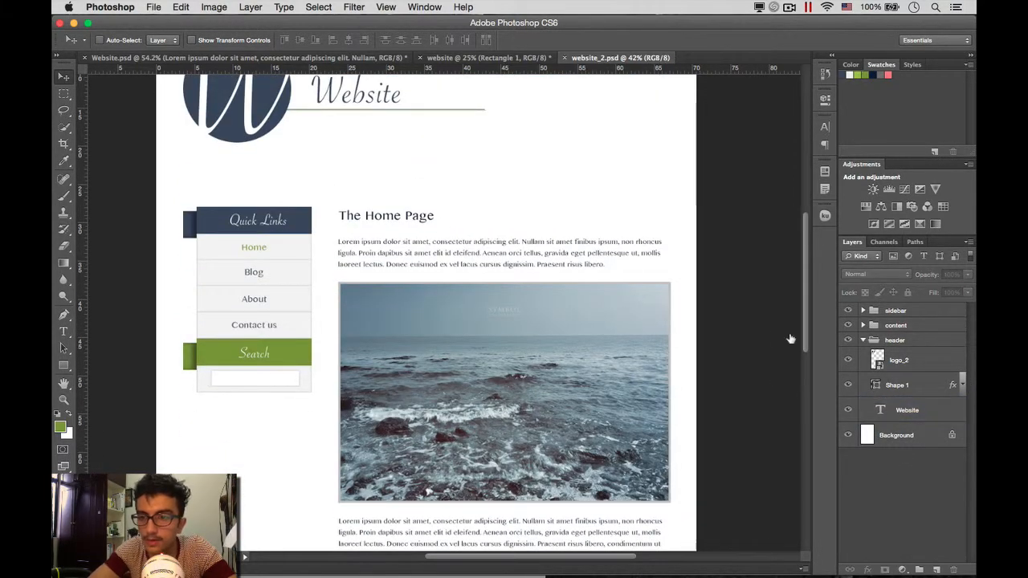
click(864, 340)
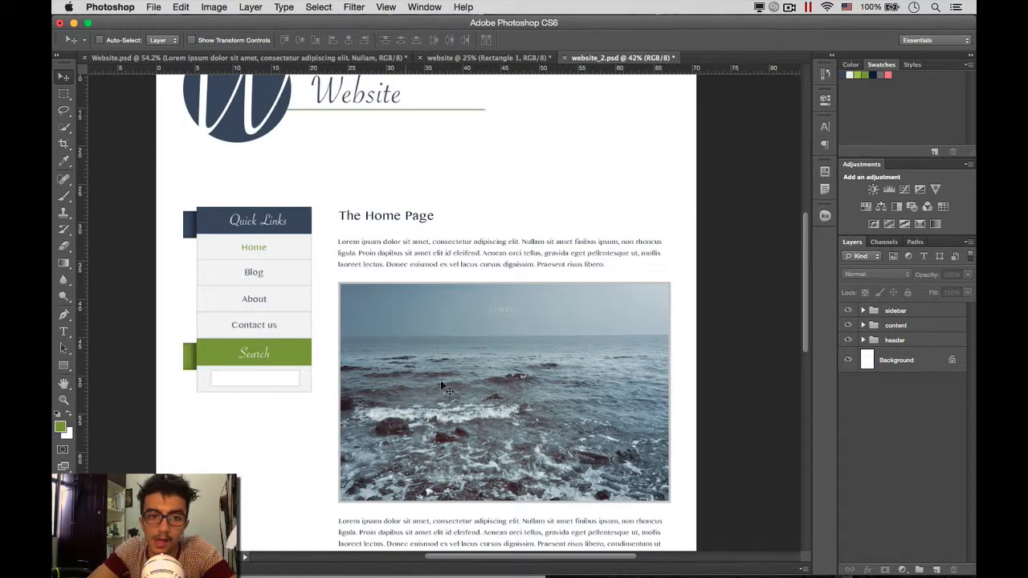
Step: Review the home page mockup from the header to the last paragraph and save the document again
scroll(440, 360, down, 3)
scroll(440, 360, up, 7)
scroll(440, 360, down, 12)
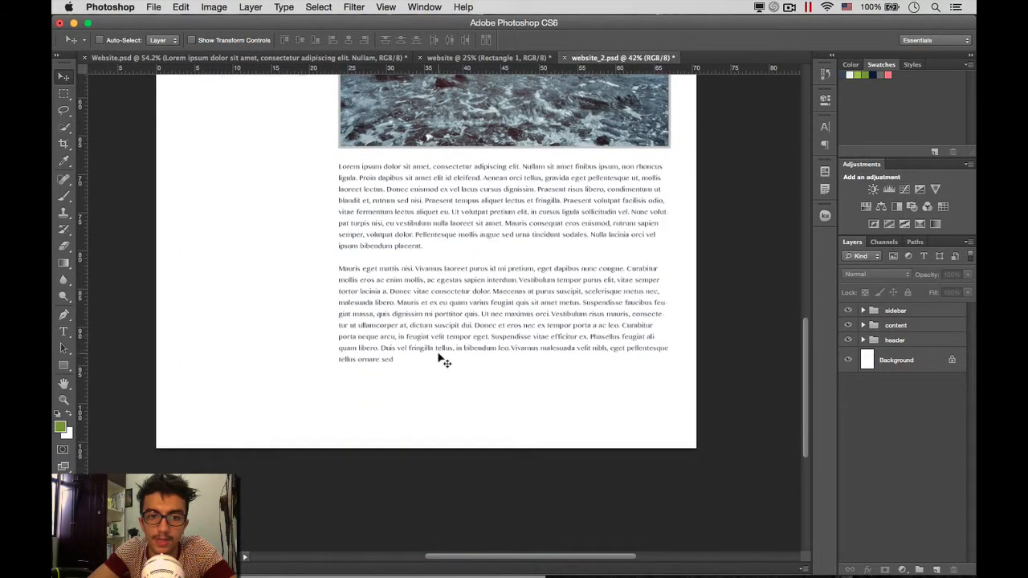
scroll(440, 360, up, 9)
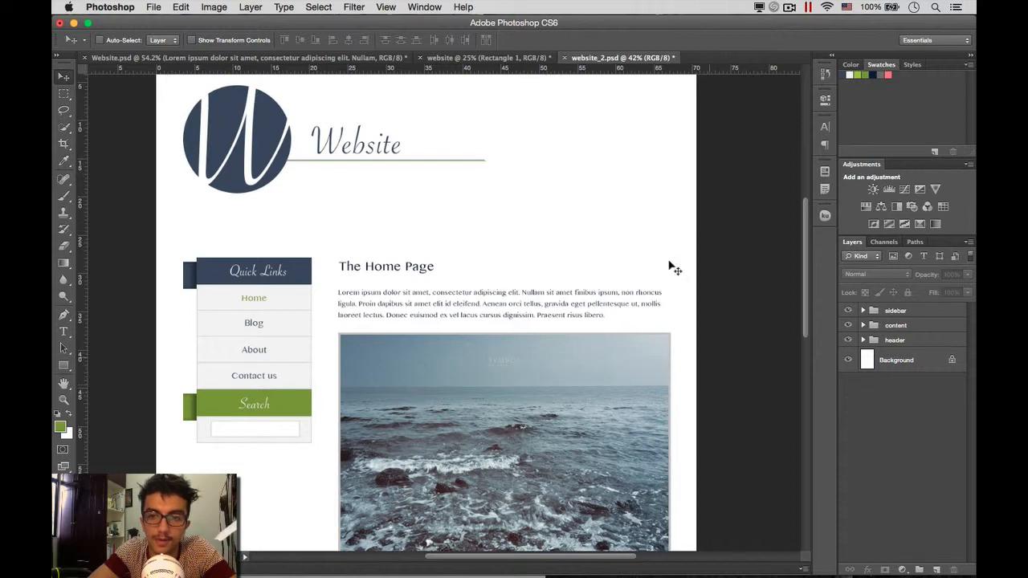
scroll(462, 354, down, 4)
scroll(436, 184, up, 3)
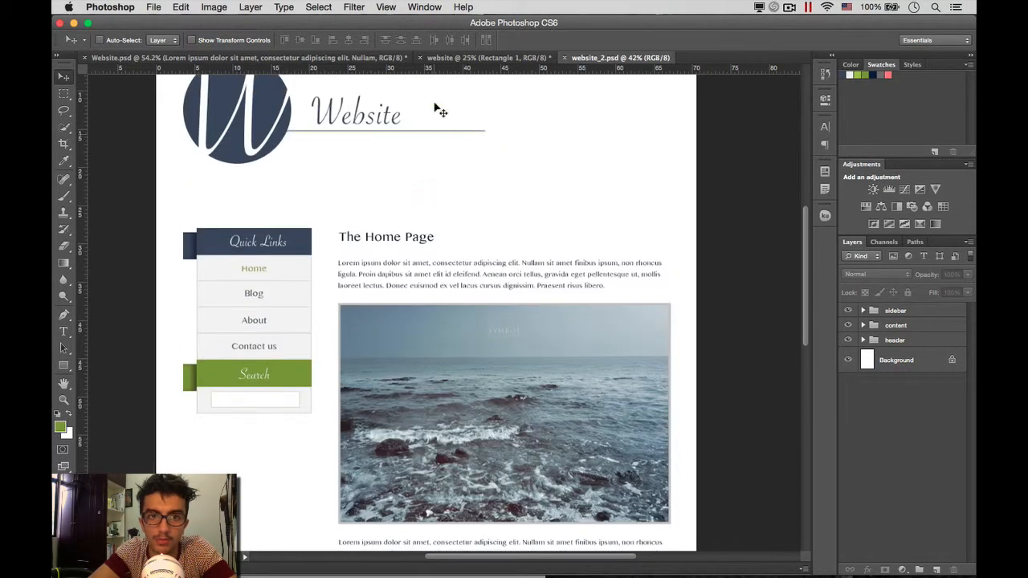
Step: Bring up the document's layer comps list to look at it, then collapse it again
click(424, 8)
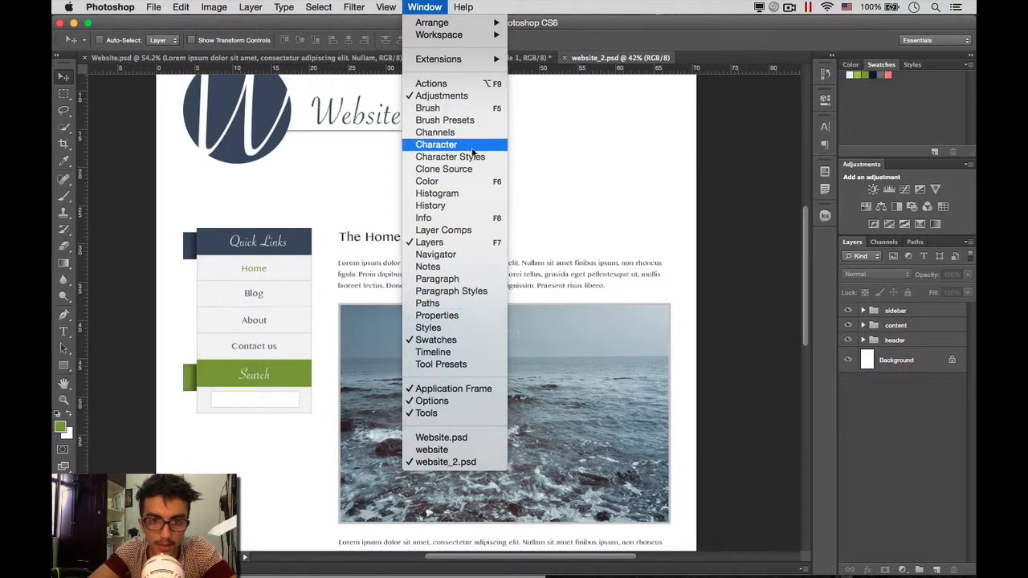
click(471, 232)
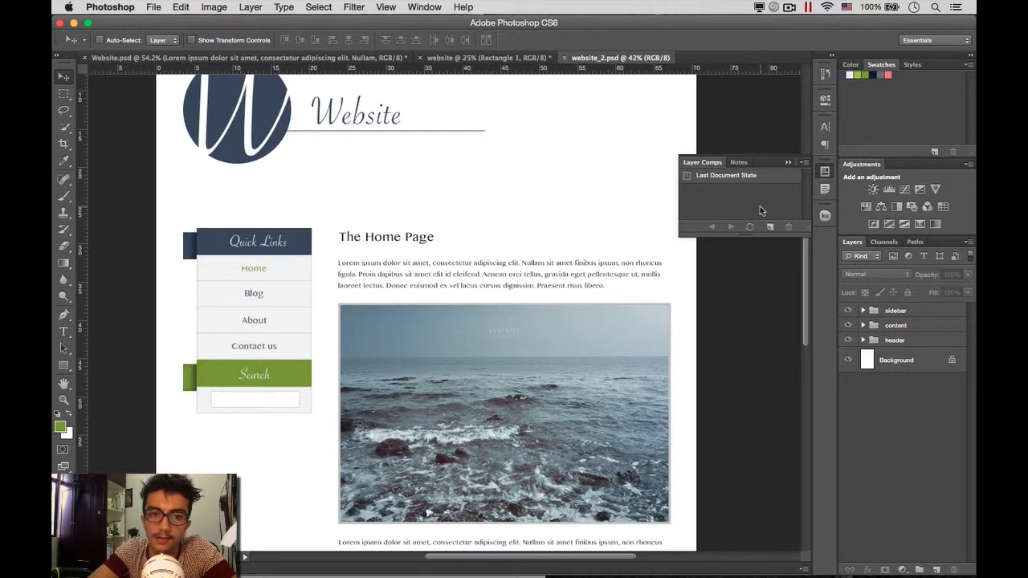
click(826, 172)
click(826, 172)
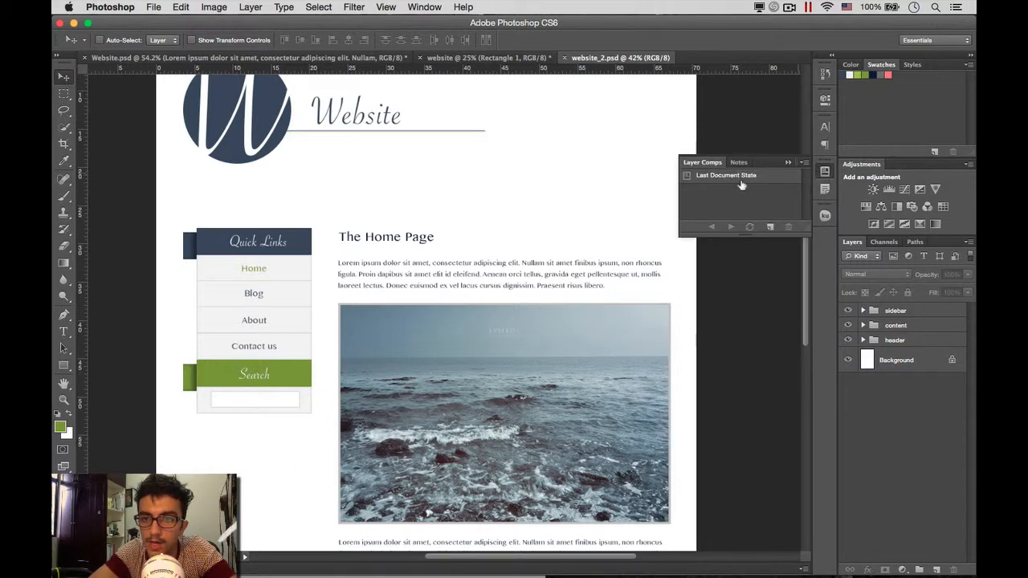
click(825, 172)
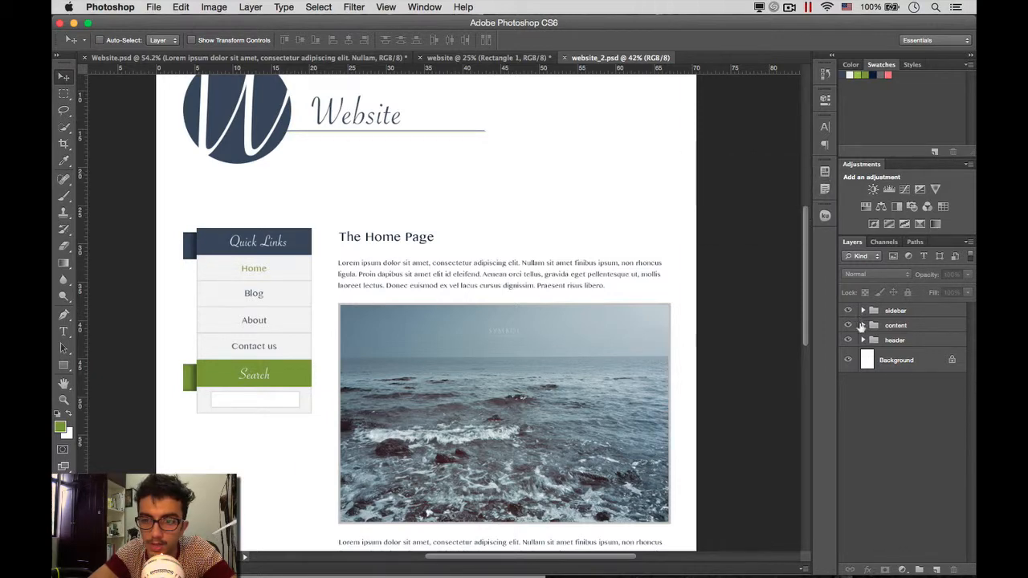
Step: Expand the content group and create a layer comp named "Home" that records visibility, position and appearance
click(863, 327)
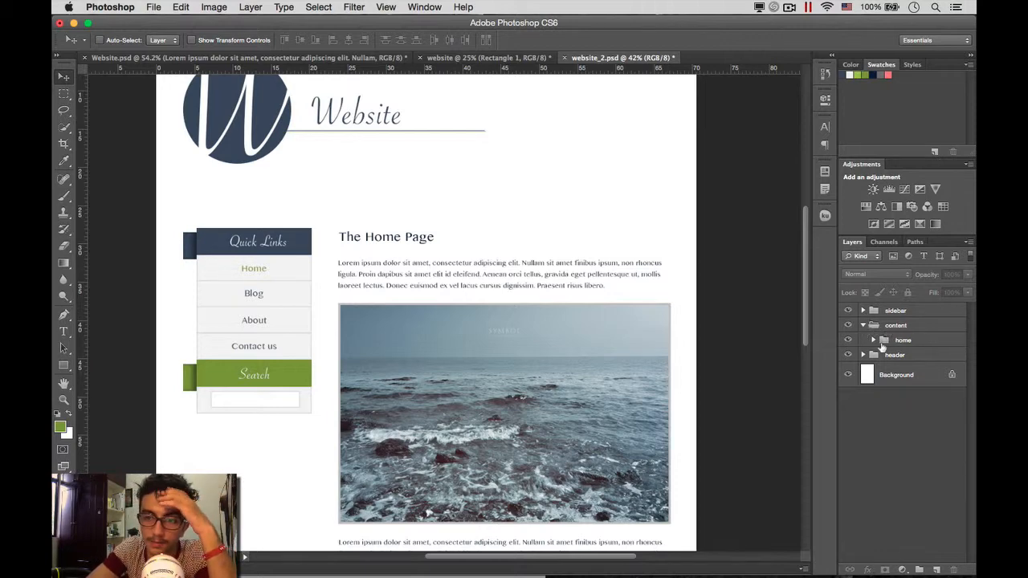
click(825, 171)
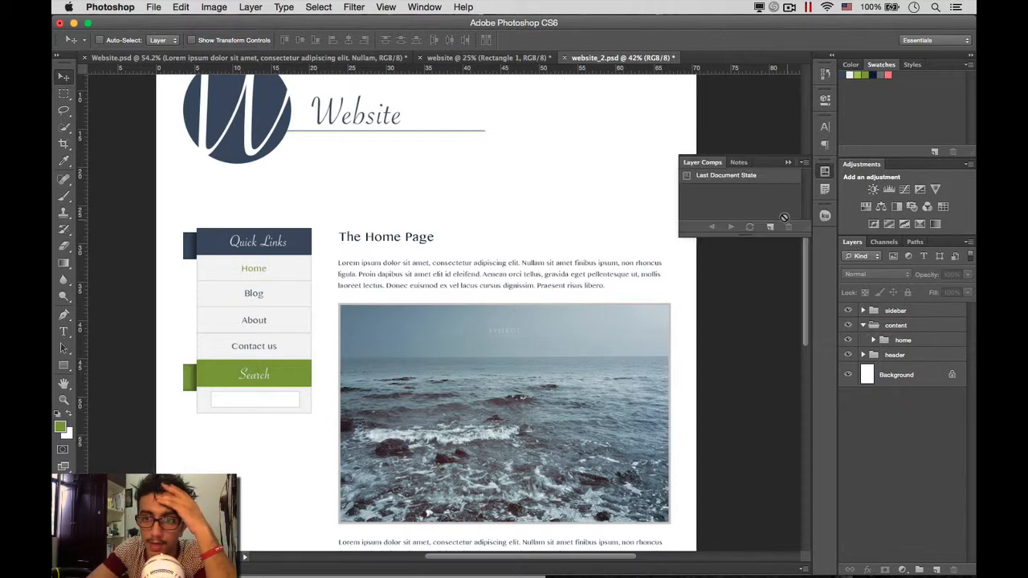
click(771, 227)
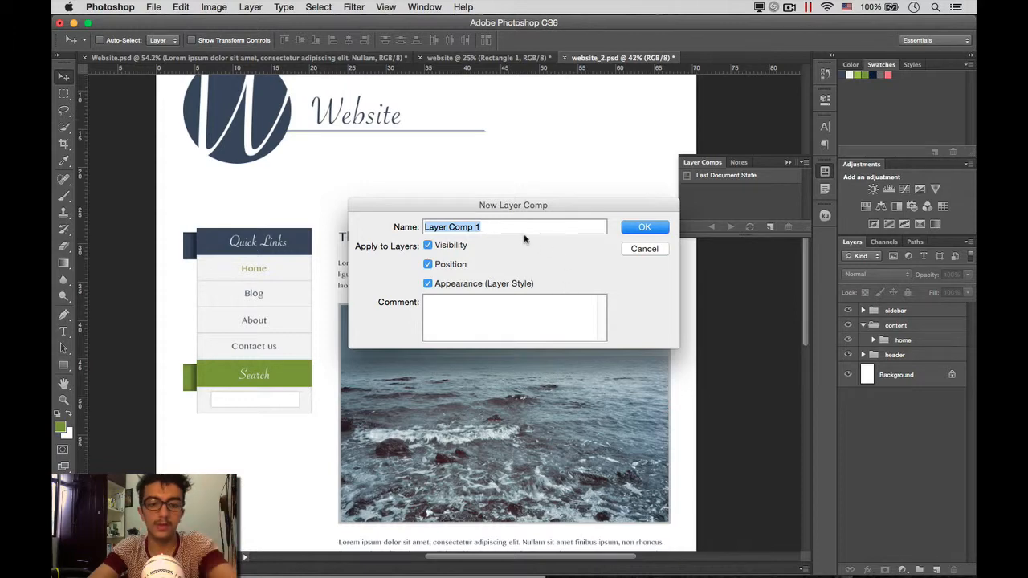
text(Home)
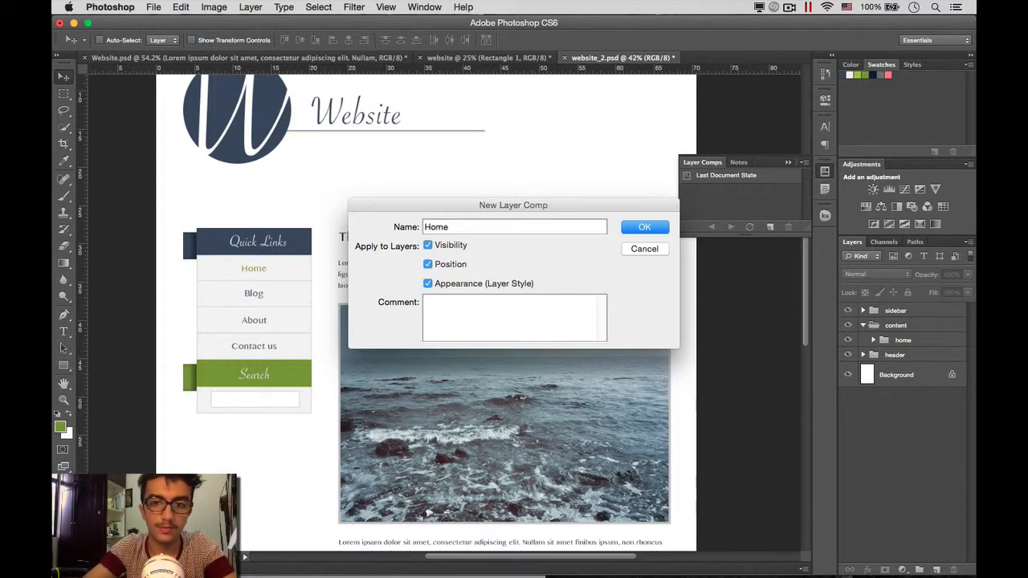
key(Return)
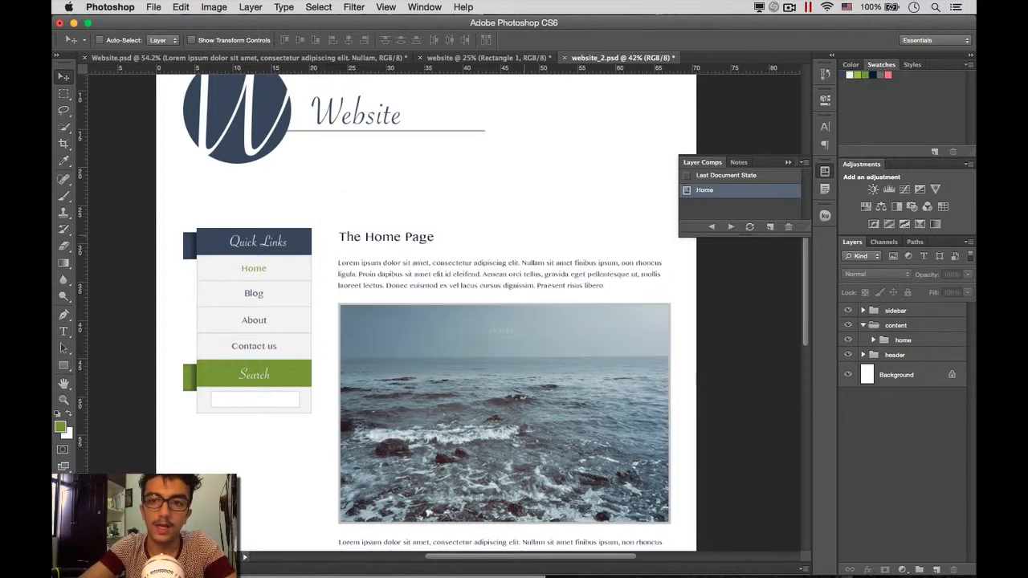
click(825, 173)
Step: Toggle the home group's visibility to check its effect, then show the guides and leave the home group hidden
click(905, 341)
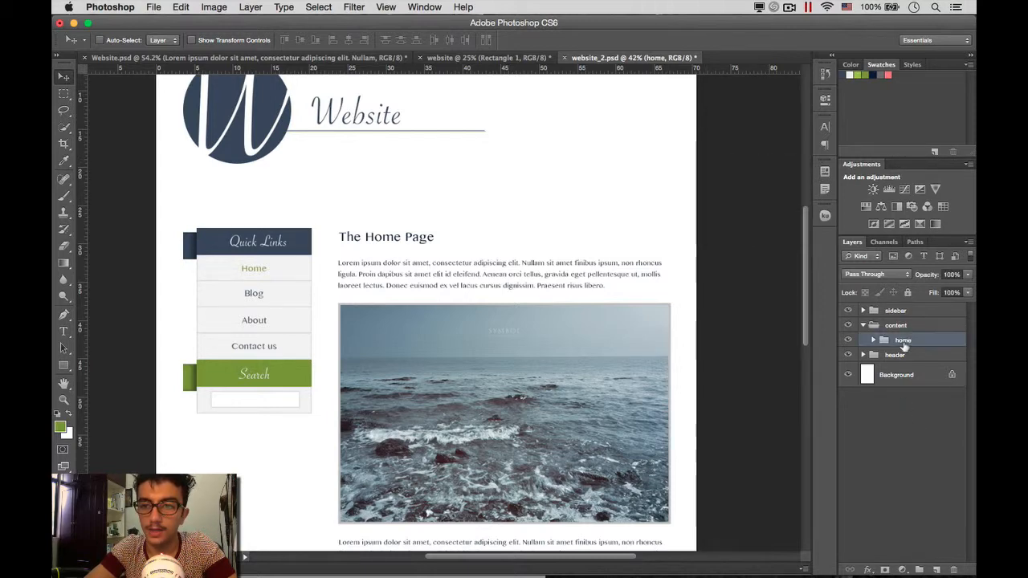
click(849, 339)
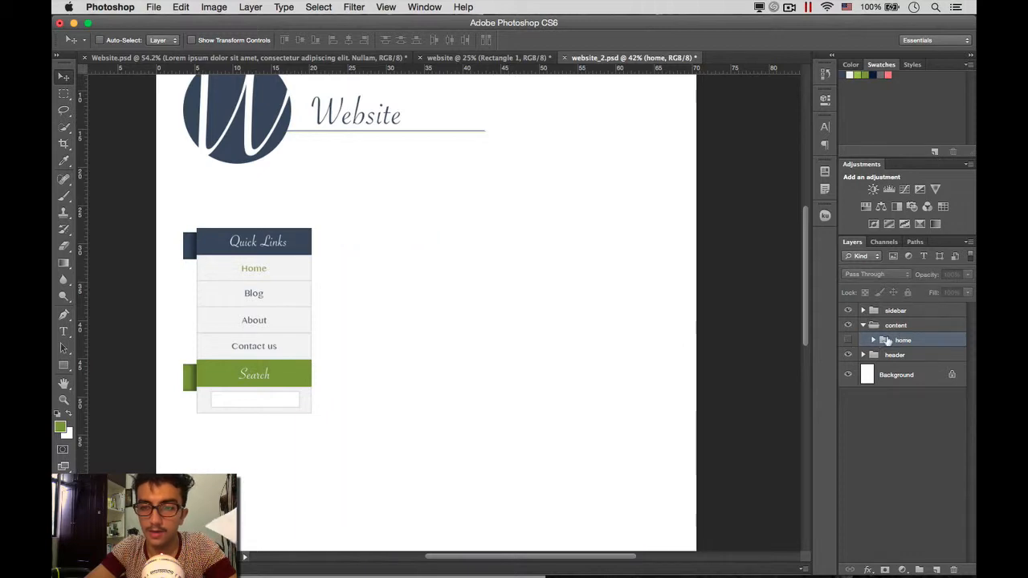
click(849, 340)
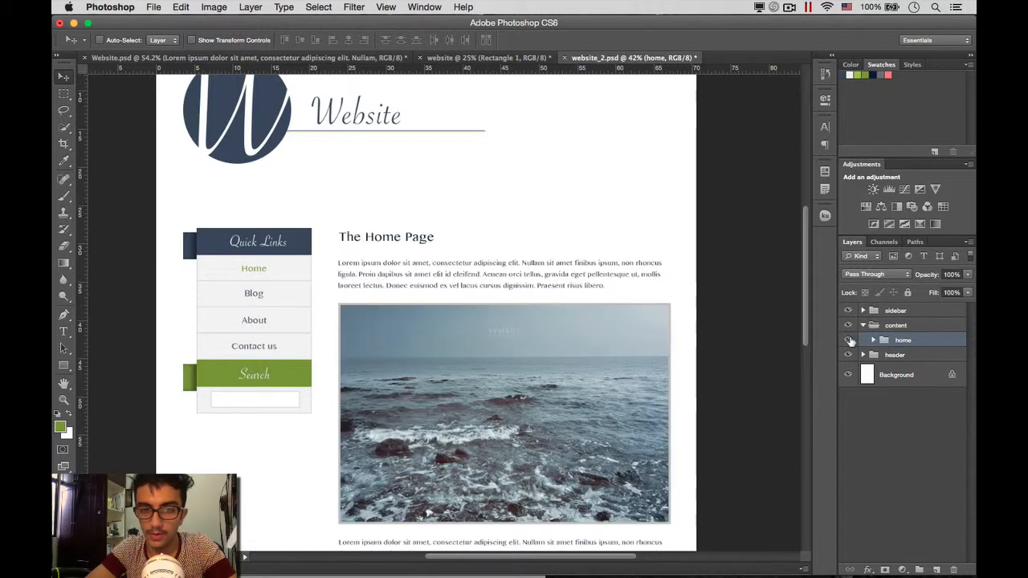
click(849, 339)
click(849, 339)
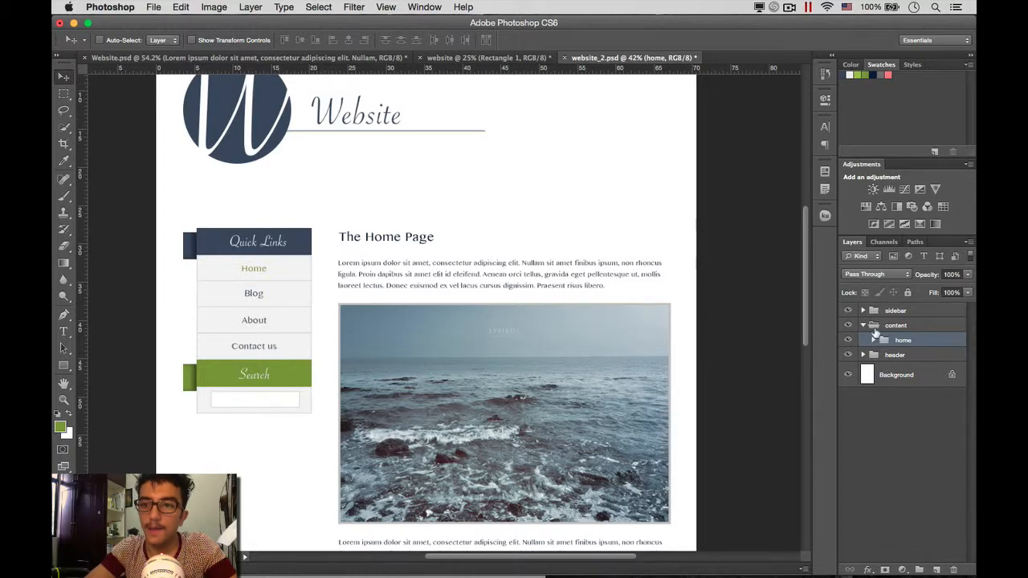
key(super+semicolon)
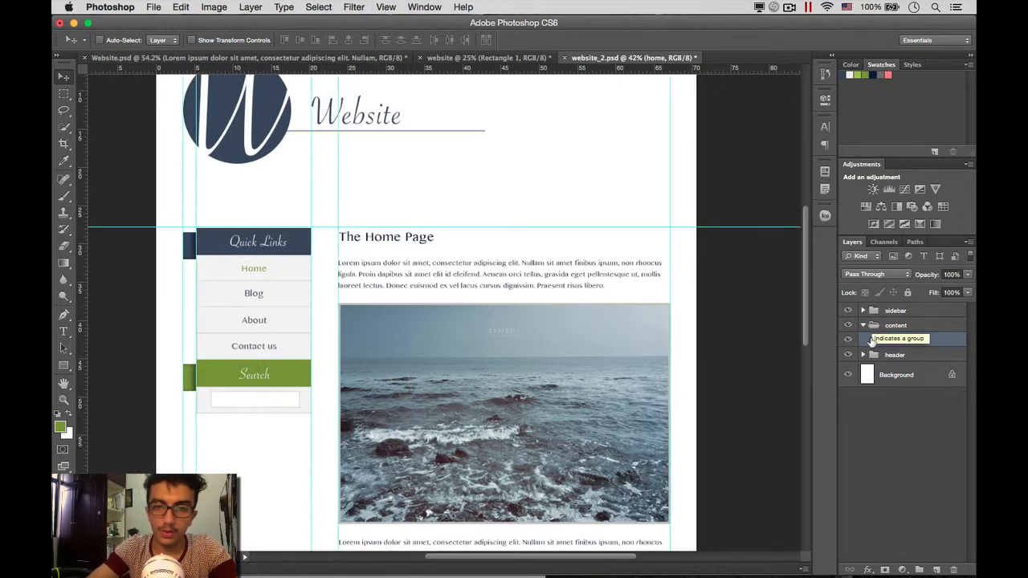
click(846, 341)
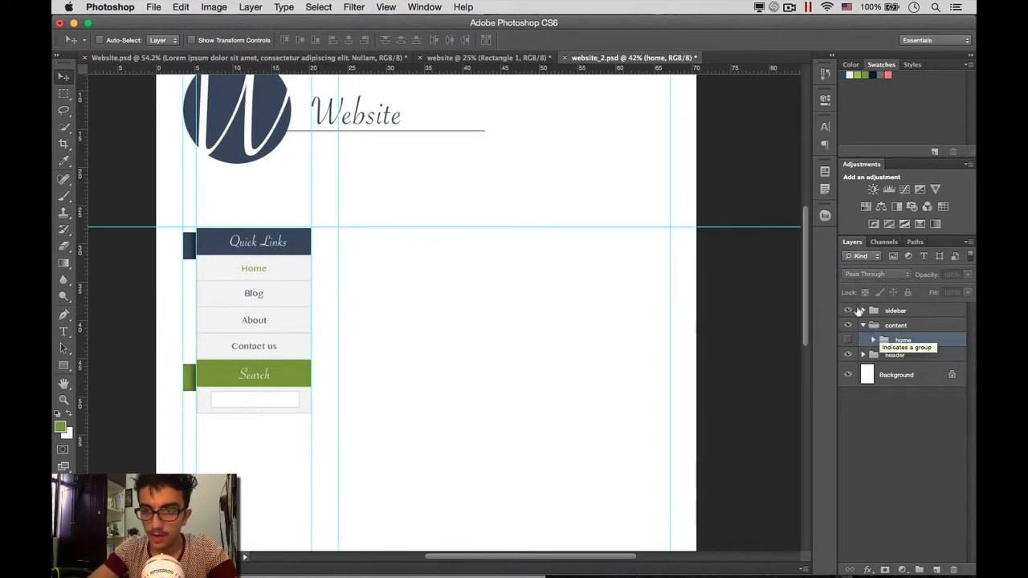
Step: Preview the "Home" layer comp, return to Last Document State and collapse the layer comps list
click(825, 171)
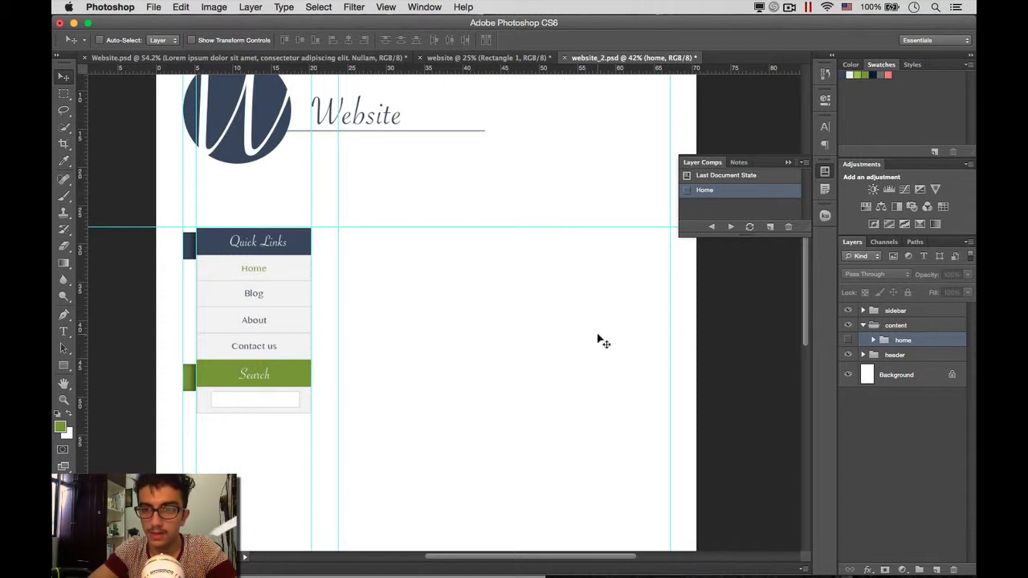
click(687, 190)
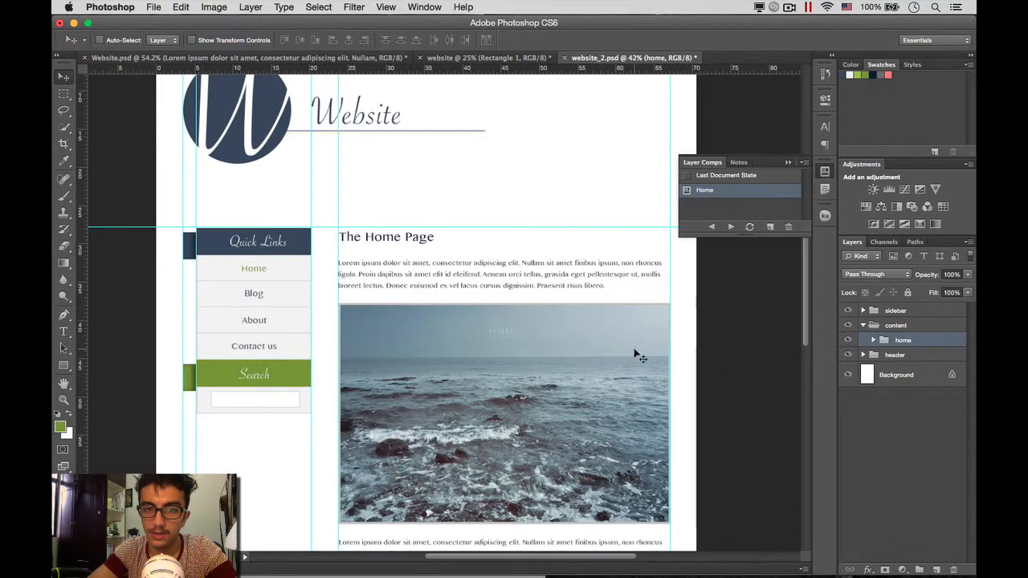
click(686, 176)
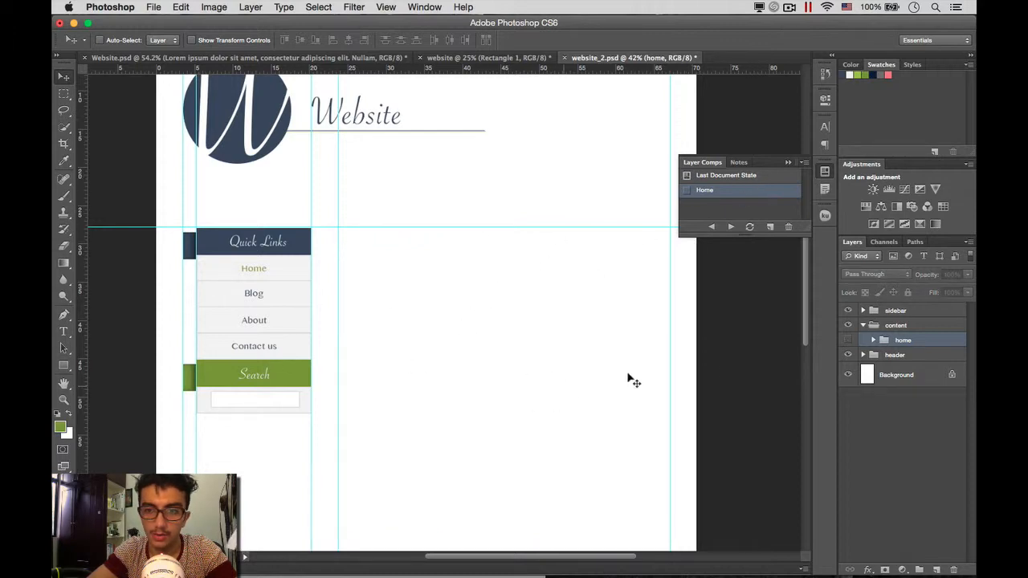
click(826, 171)
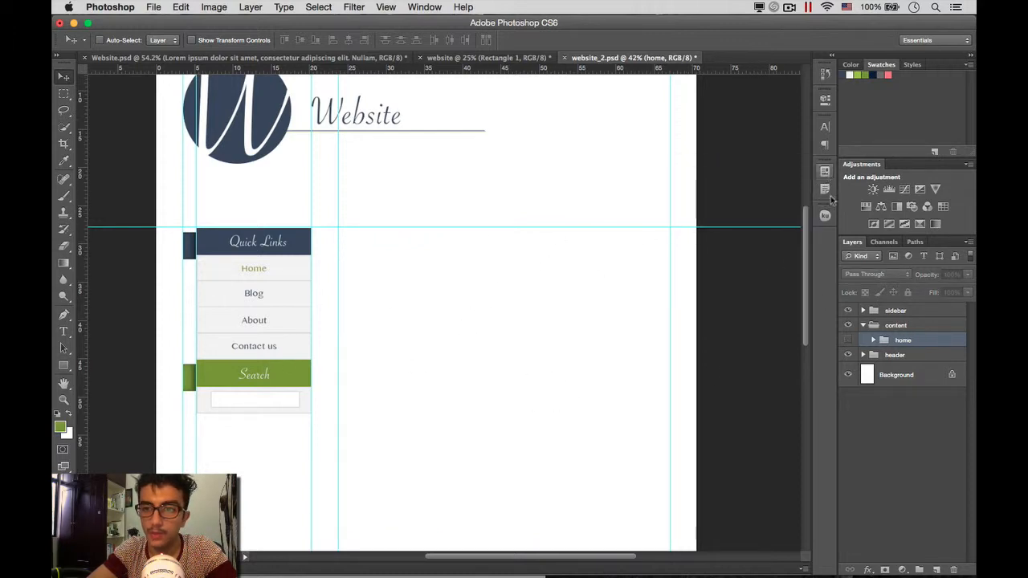
Step: Add a new empty layer group directly above the content group
click(877, 326)
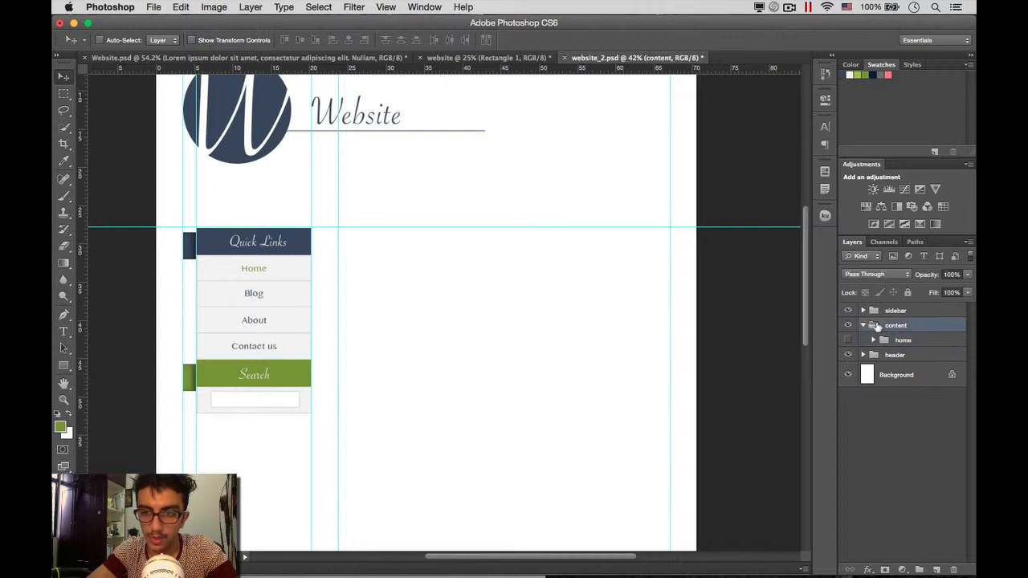
click(919, 569)
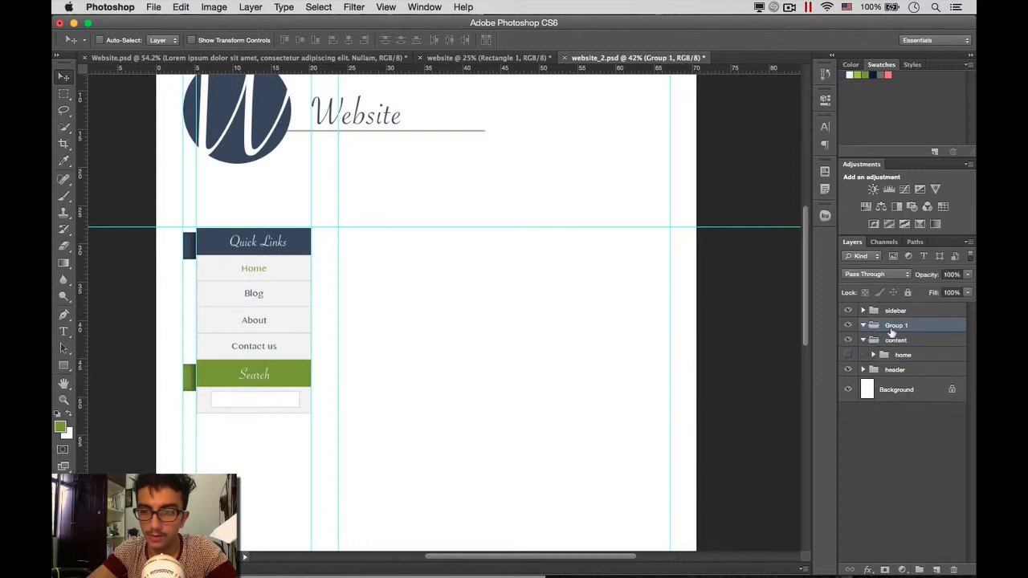
Step: Move the new empty group into the content group below home and rename it about
drag(893, 334, 925, 371)
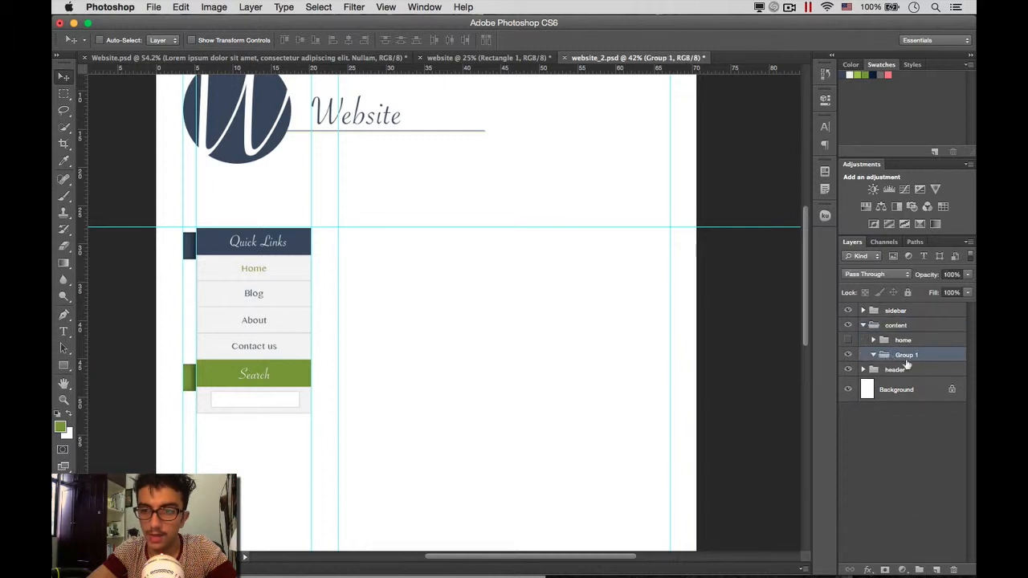
double_click(908, 357)
text(b)
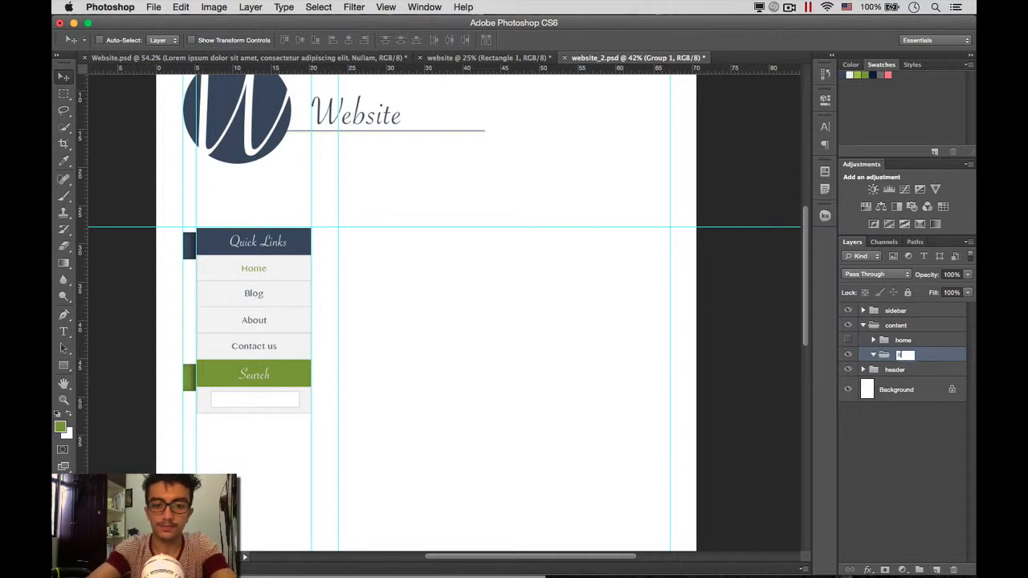
text(bout)
key(Return)
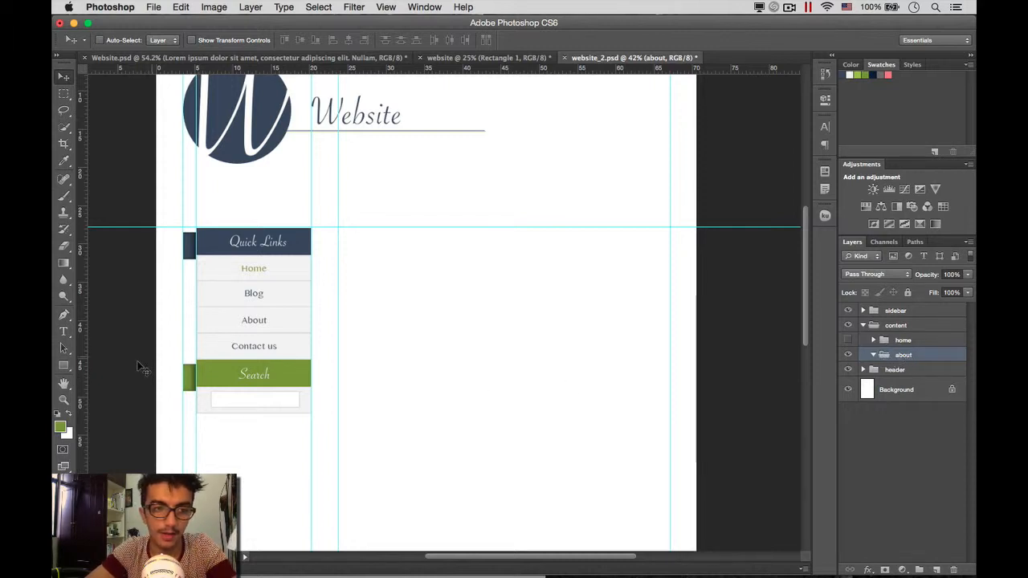
Step: Create a 400 × 400 px rectangle shape in the blank content area inside the about group
click(64, 367)
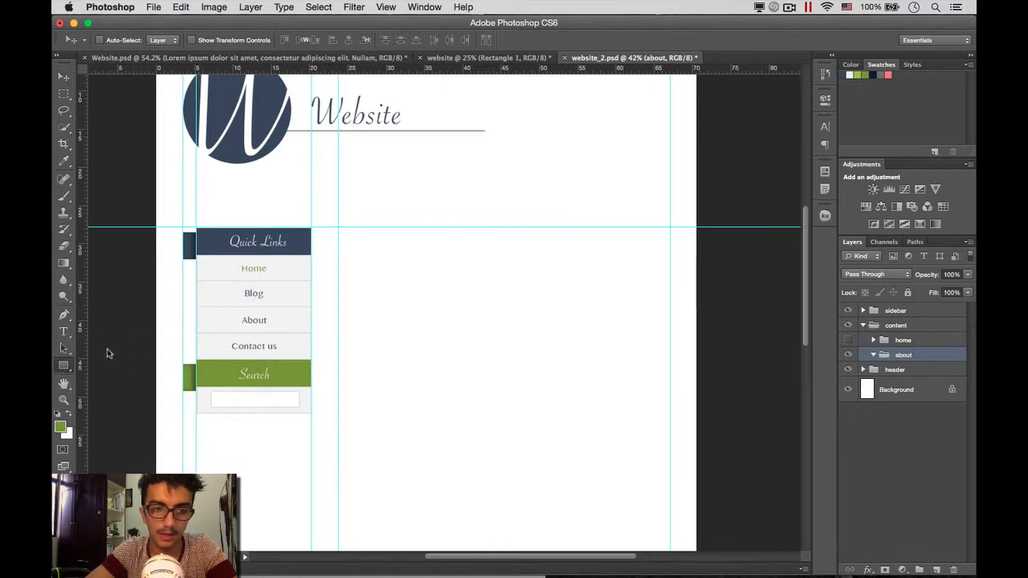
click(437, 294)
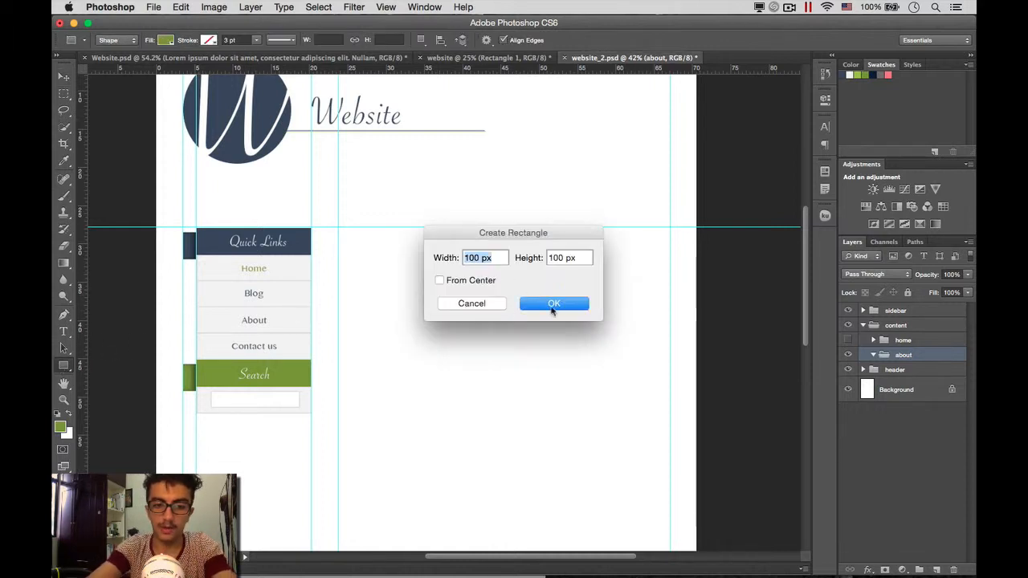
text(400)
key(Tab)
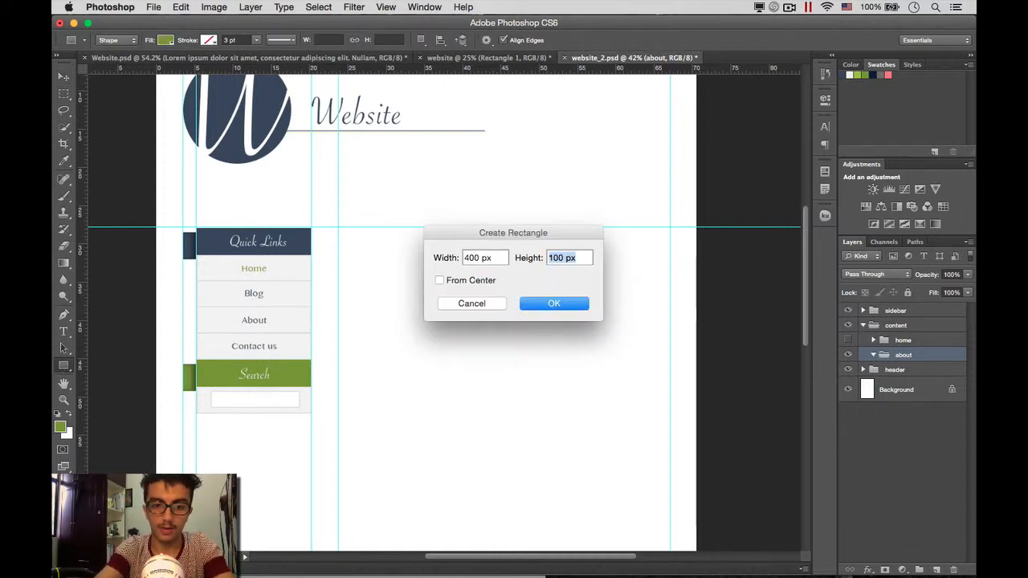
text(400)
key(Return)
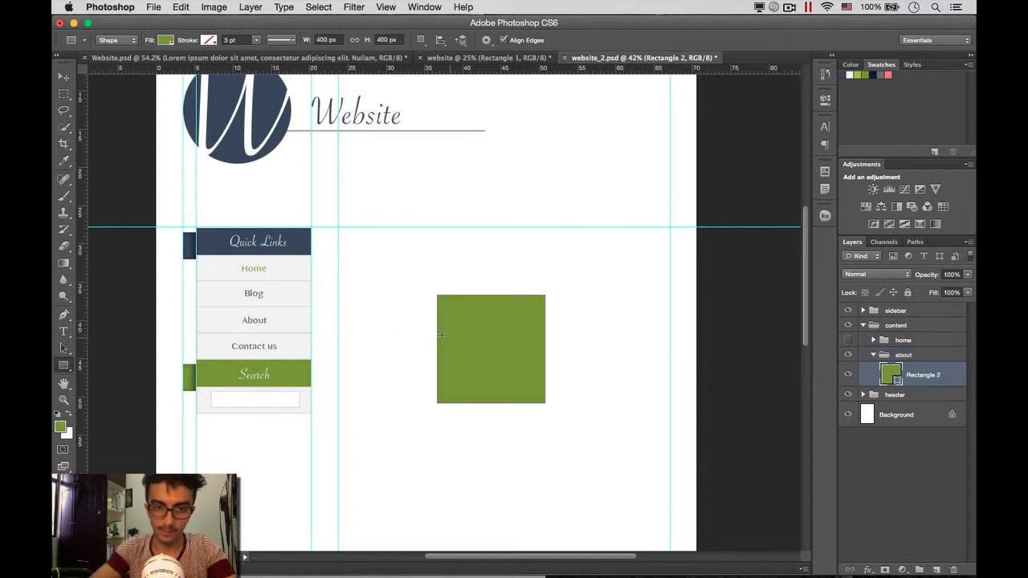
Step: Change the square's fill colour from green to the very light grey swatch
double_click(887, 375)
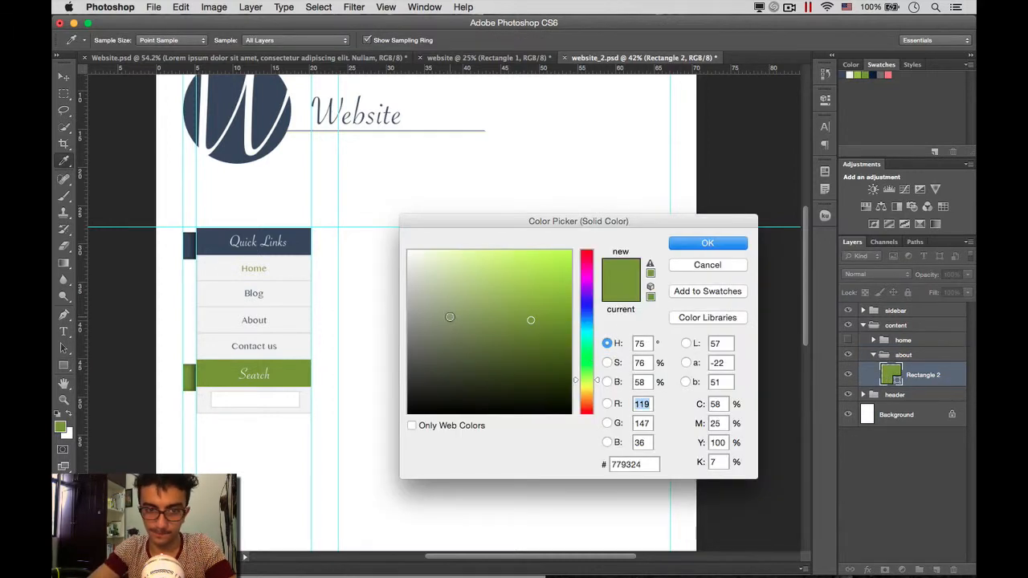
click(855, 68)
click(699, 244)
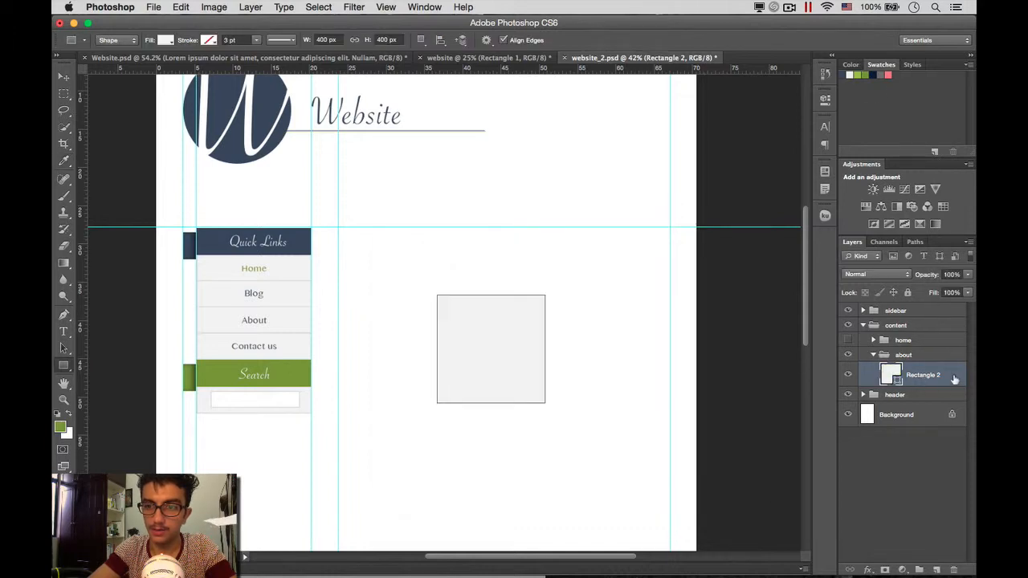
Step: Add a 3 px grey stroke layer style to the square, positioned inside its edge
double_click(957, 377)
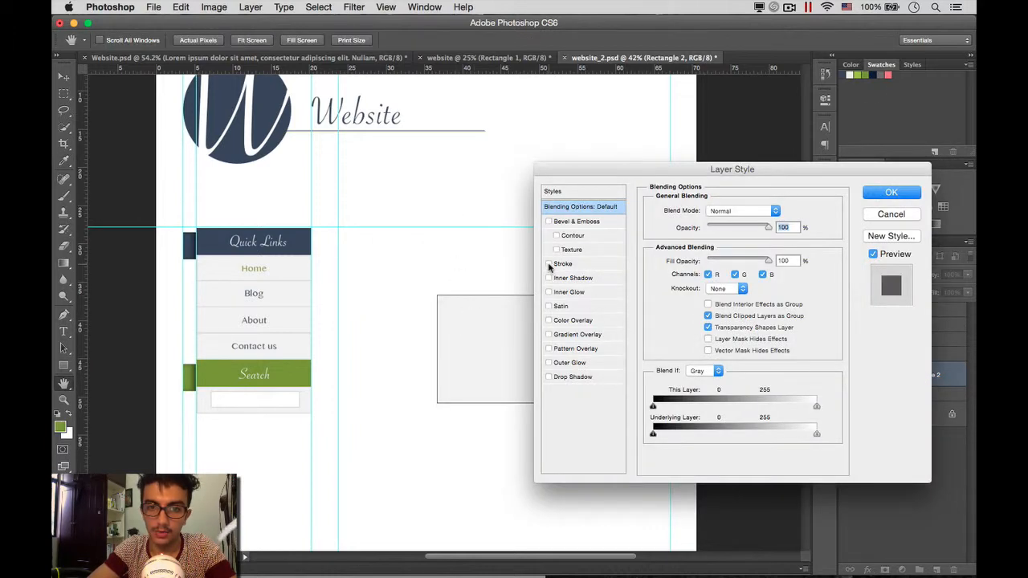
click(567, 264)
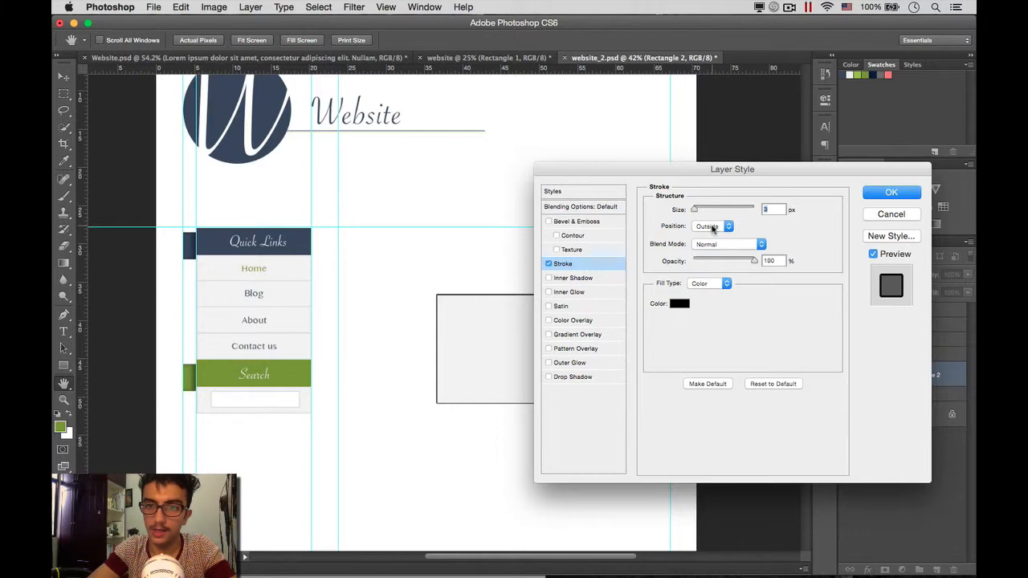
click(713, 227)
click(707, 237)
click(680, 304)
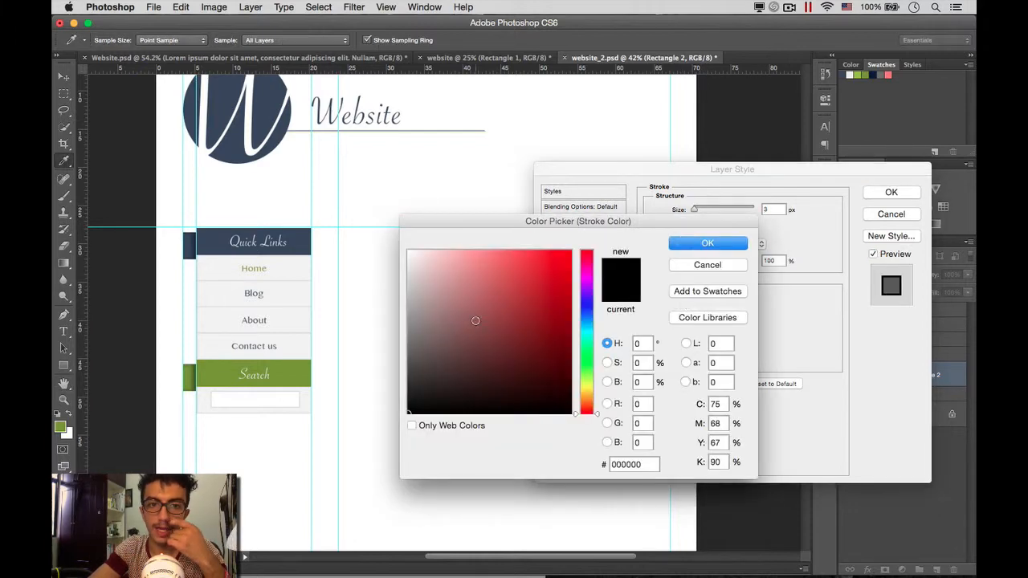
drag(476, 320, 386, 289)
click(732, 244)
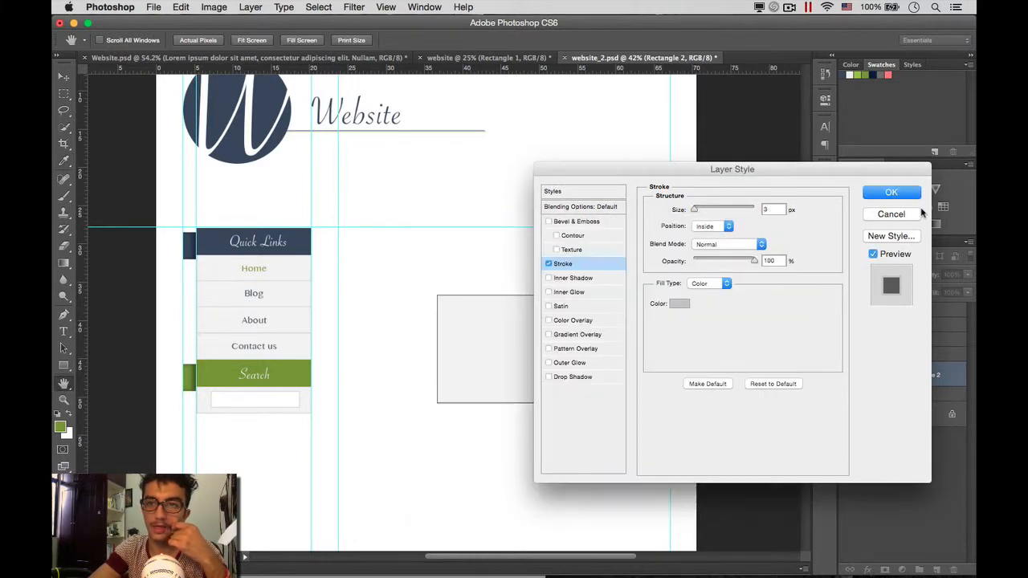
click(906, 196)
click(916, 491)
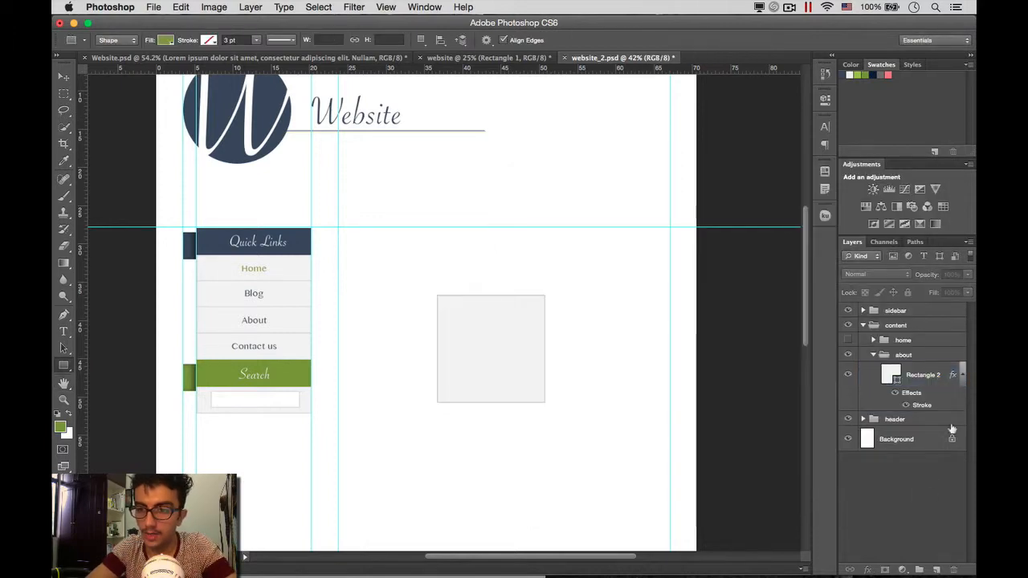
Step: Collapse the square's layer effects and snap the square to the guide intersection just right of the Quick Links sidebar
click(964, 377)
click(875, 370)
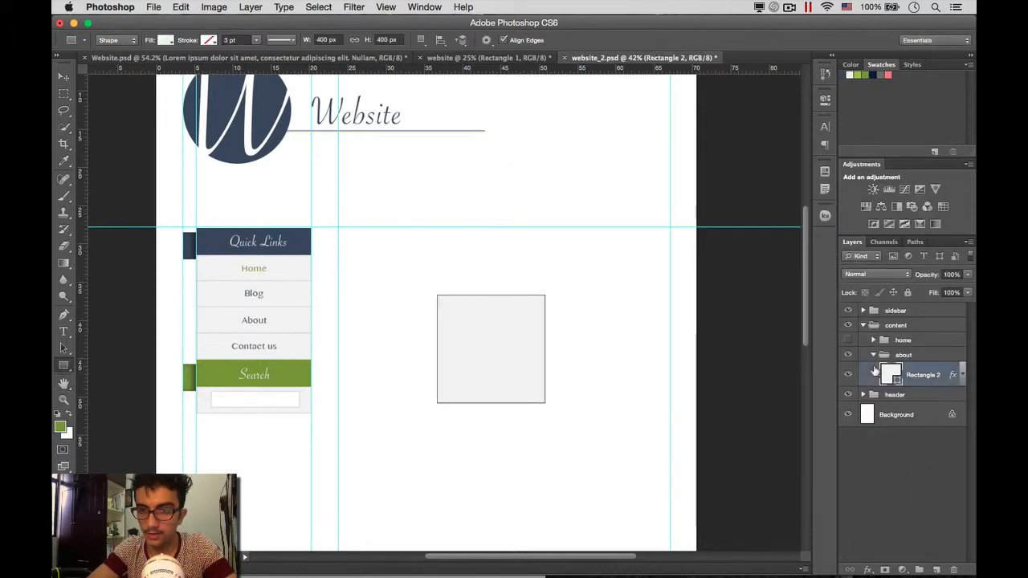
key(v)
drag(509, 344, 413, 278)
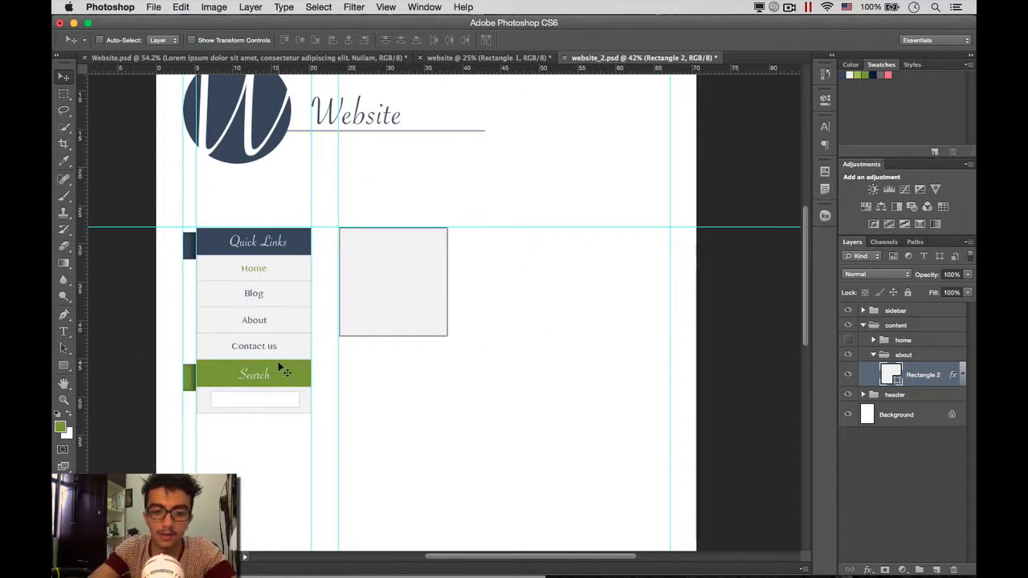
key(u)
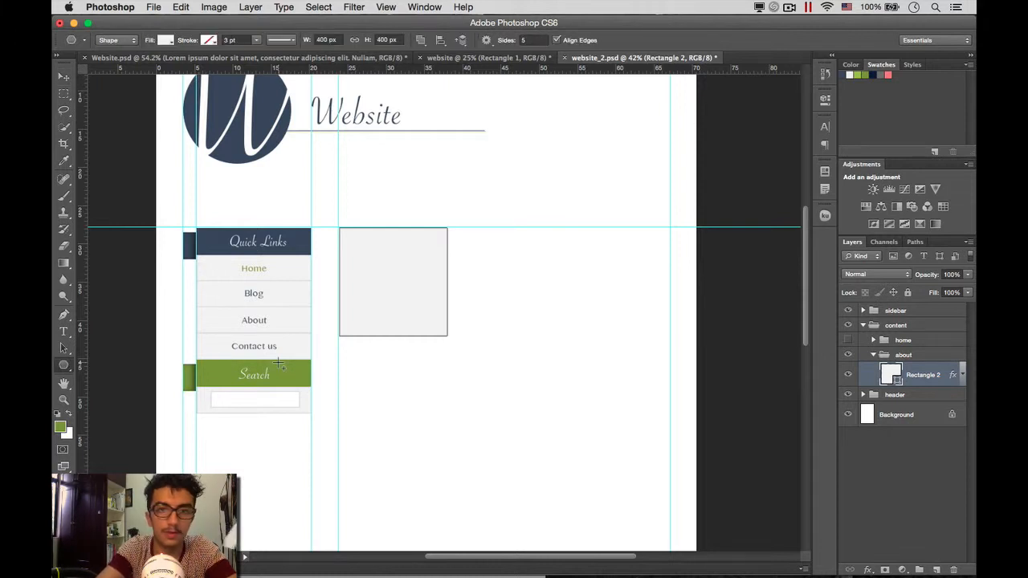
key(shift+u)
key(shift+u)
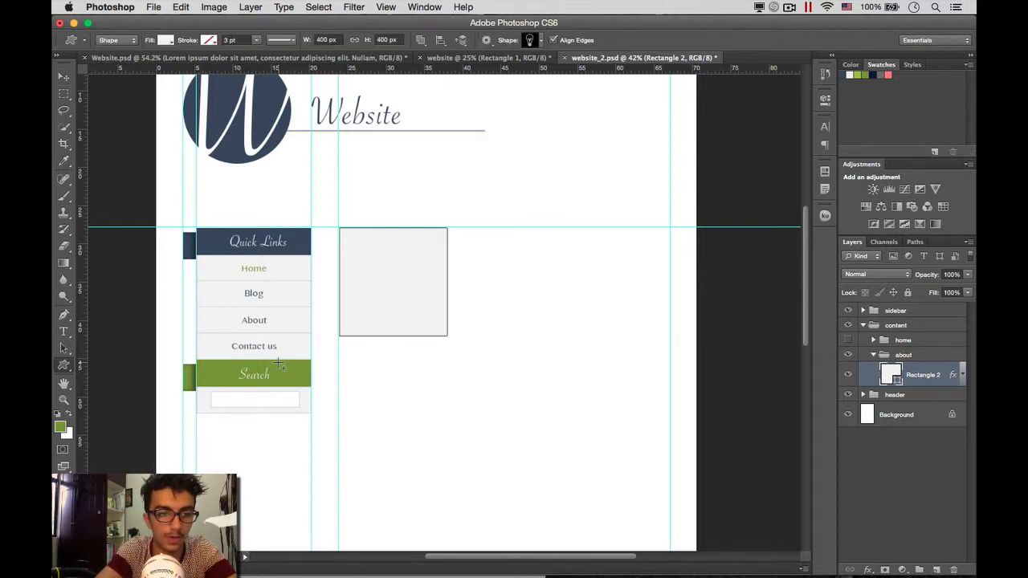
drag(549, 312, 595, 368)
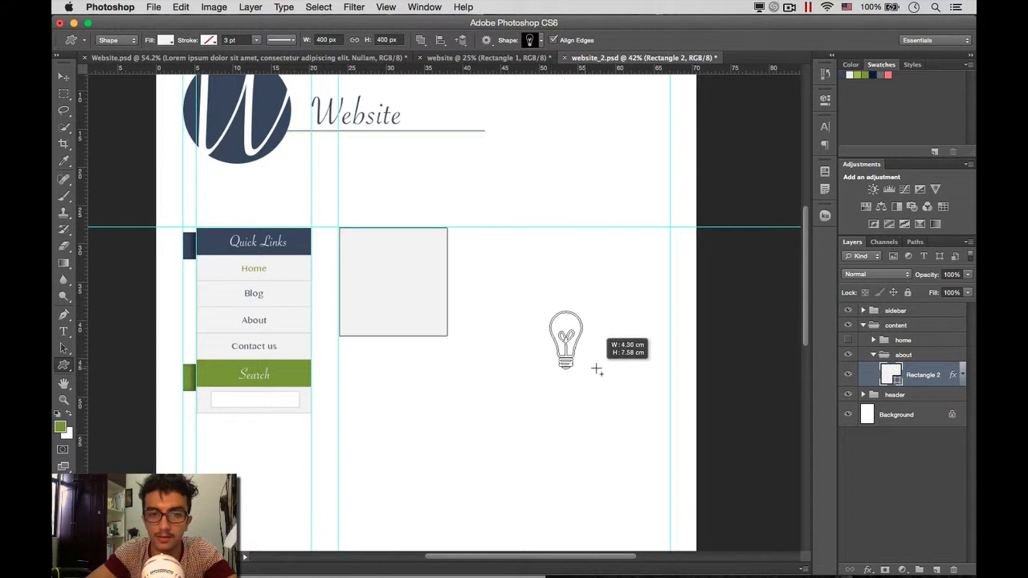
key(v)
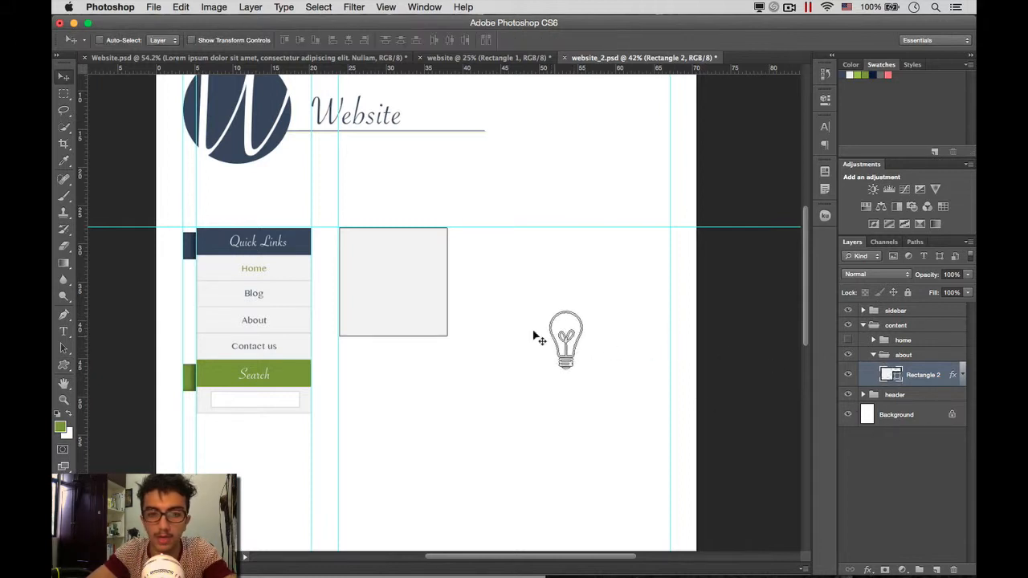
drag(566, 333, 409, 276)
key(super+z)
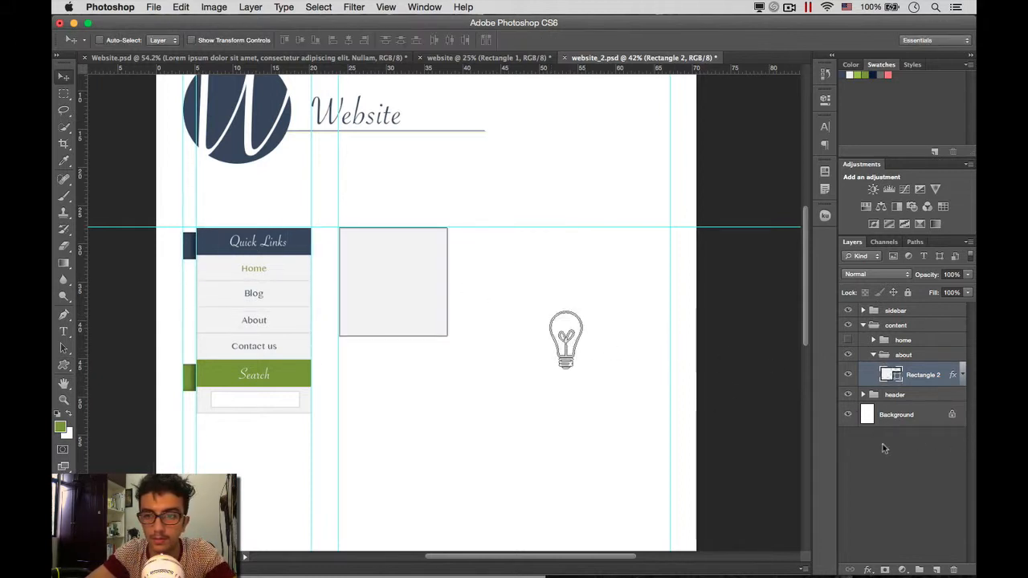
key(alt+super+z)
Step: Draw a light bulb custom shape about 118 × 208 px on its own layer and place it above the square in the about group
click(896, 472)
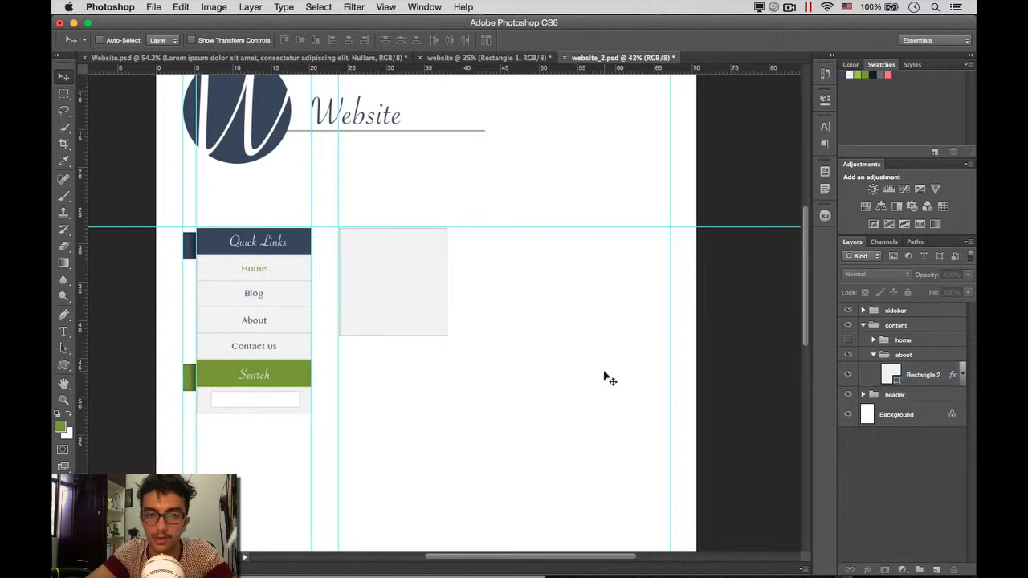
click(476, 298)
click(619, 212)
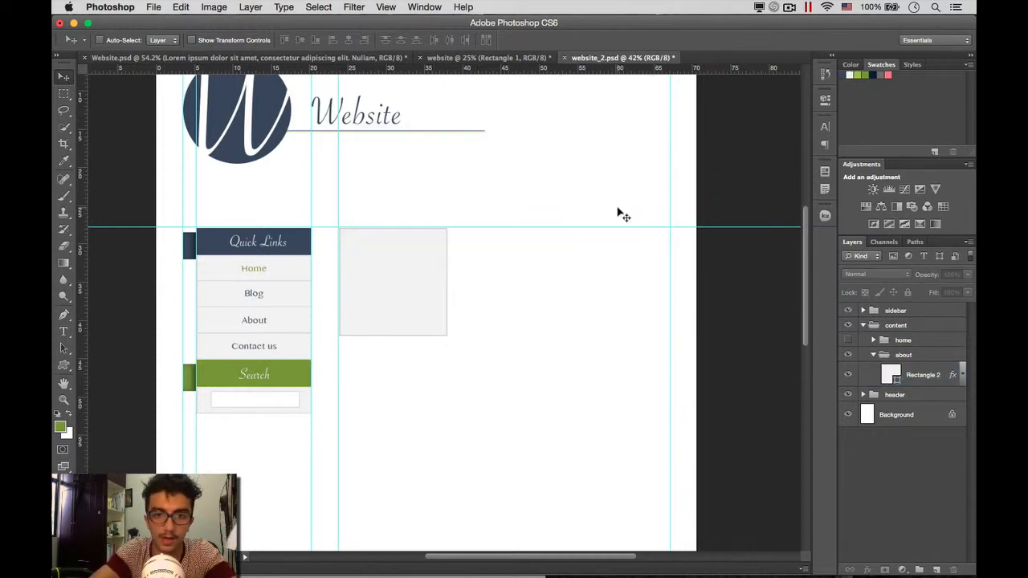
key(u)
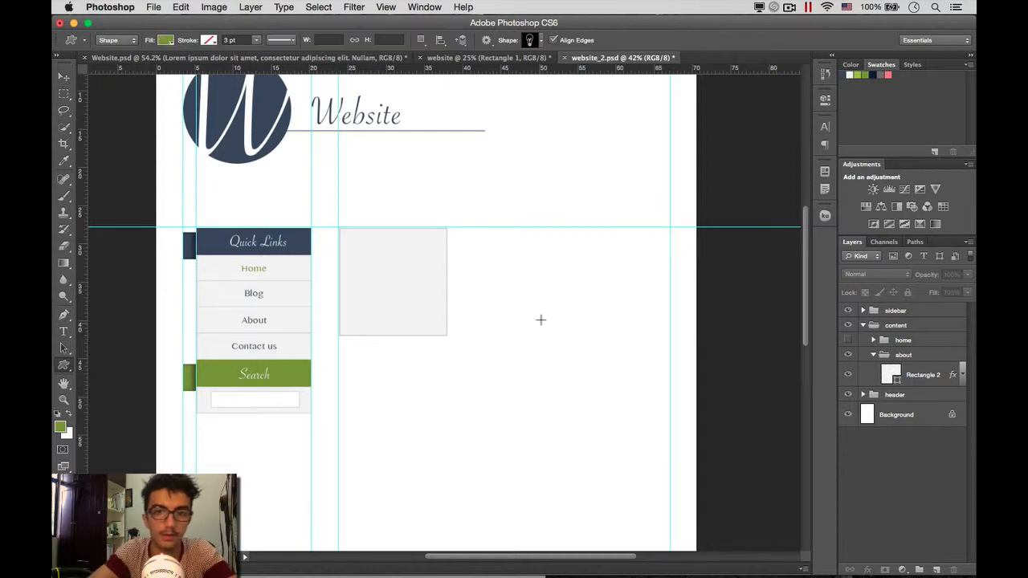
drag(506, 306, 564, 359)
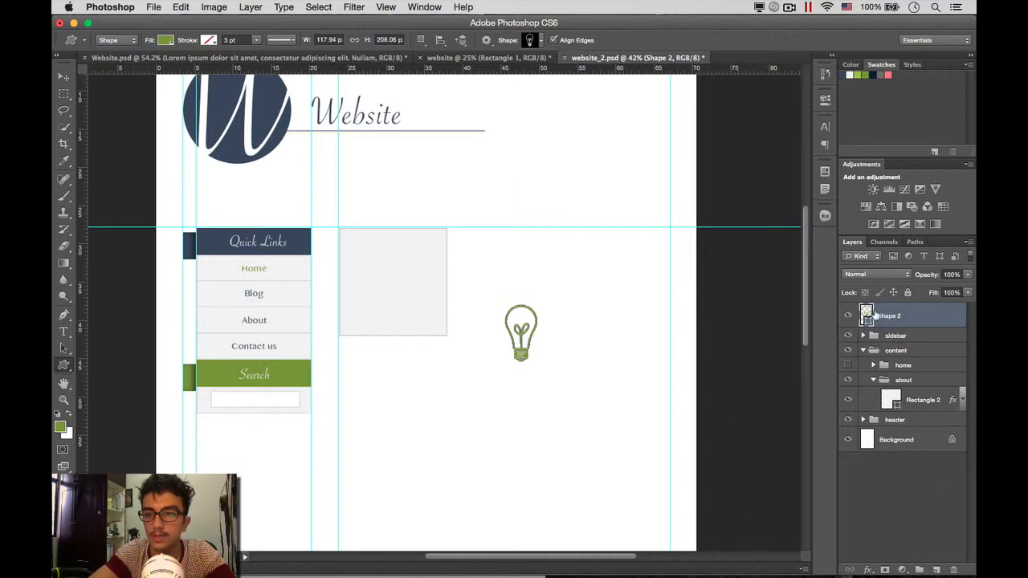
drag(941, 314, 934, 386)
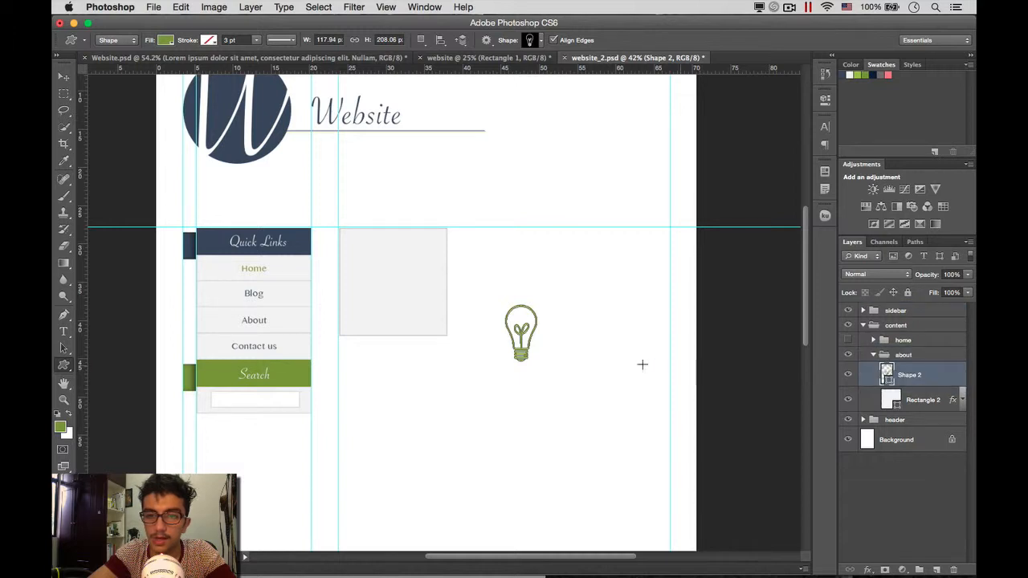
Step: Centre the light bulb on the grey square and change its fill colour to light grey
key(v)
drag(522, 328, 393, 277)
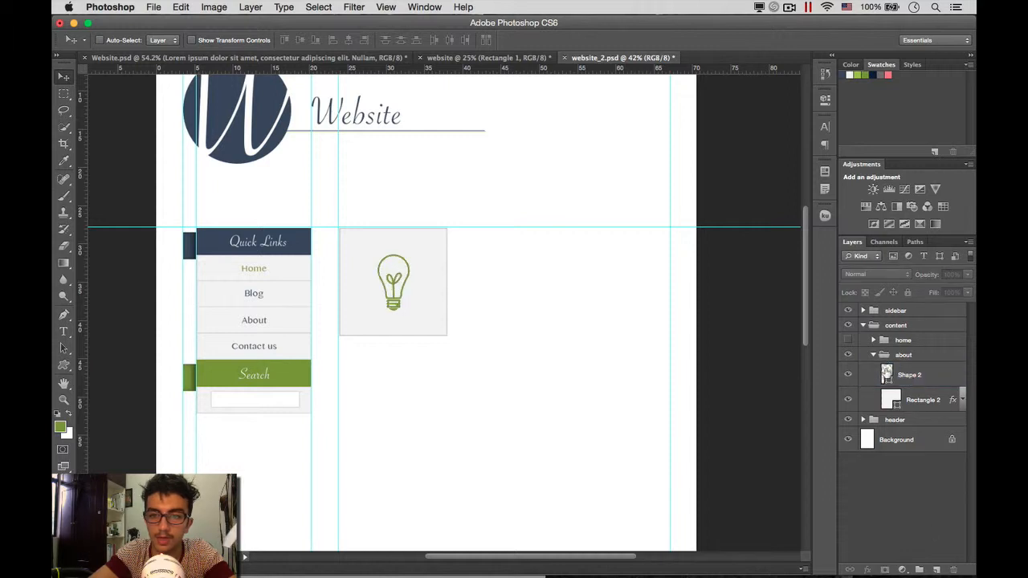
double_click(887, 374)
drag(404, 303, 409, 279)
click(695, 244)
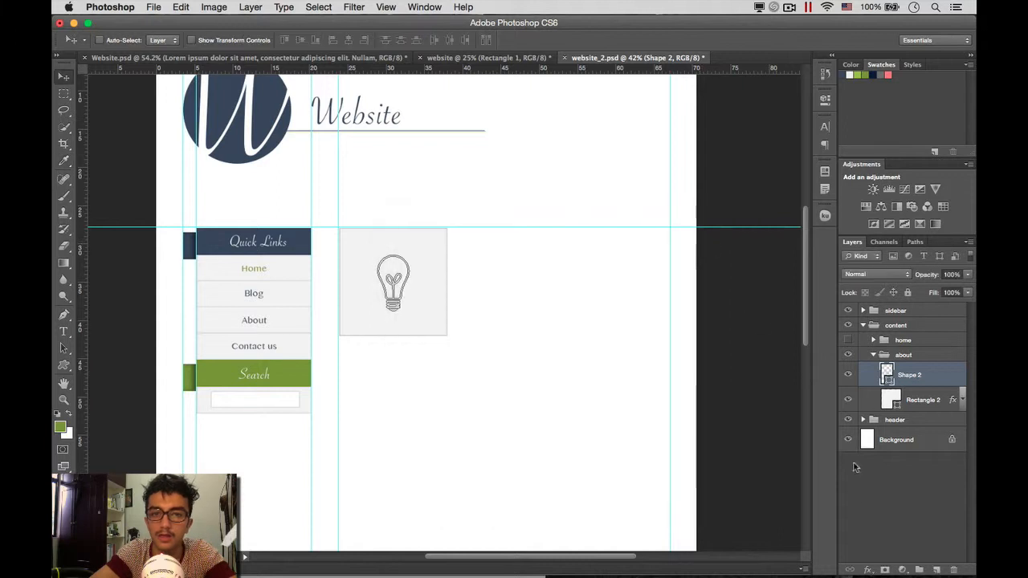
click(878, 511)
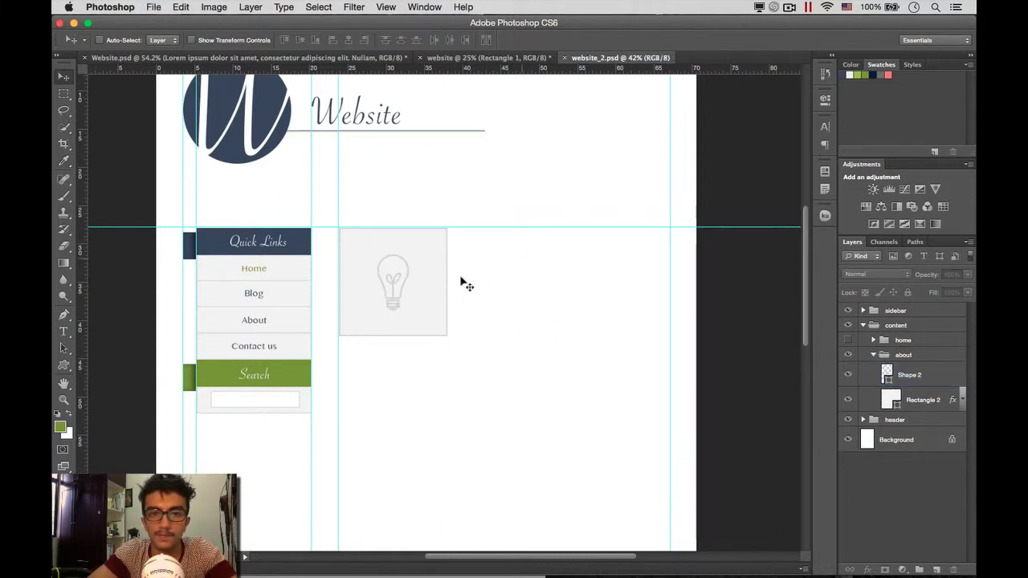
Step: Add a paragraph text box from just right of the square to the content area's right guide and paste the Lorem ipsum text
scroll(452, 281, up, 3)
scroll(448, 281, down, 1)
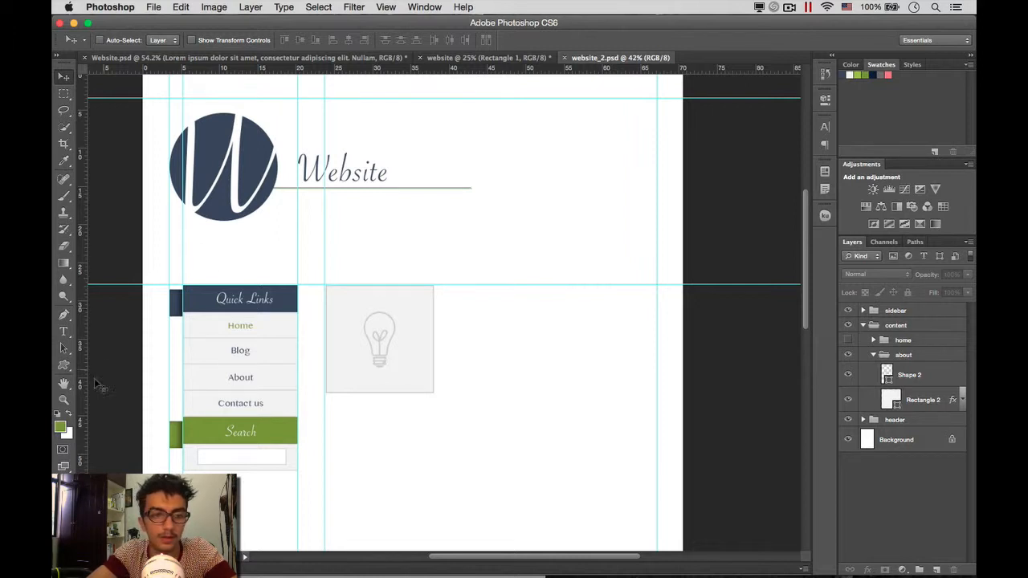
click(69, 331)
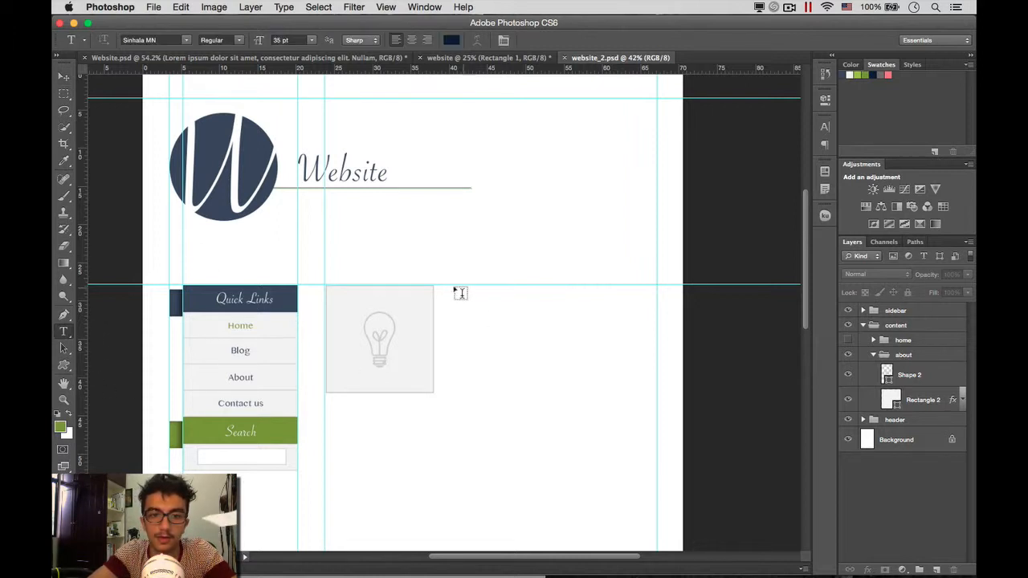
drag(435, 285, 659, 391)
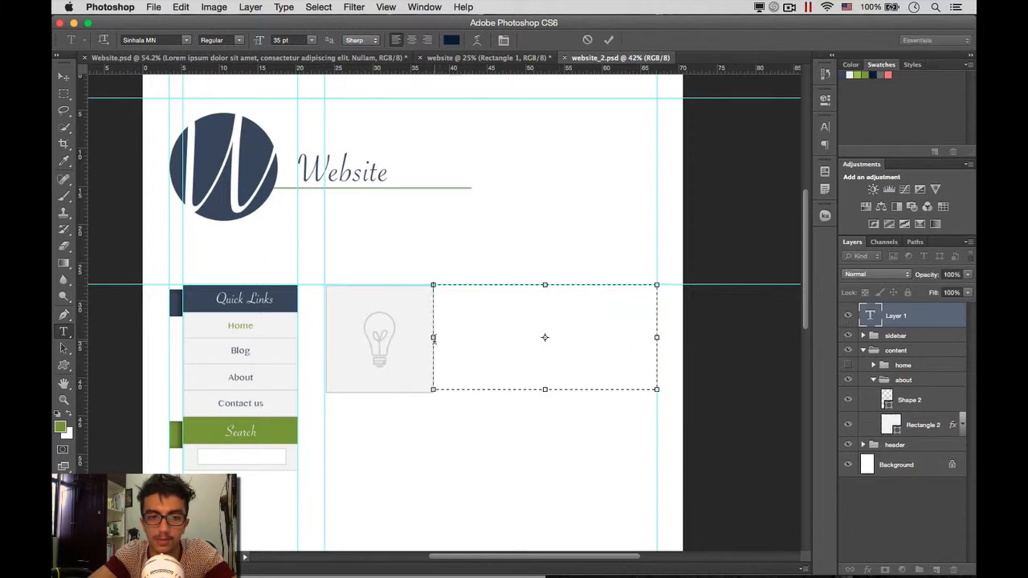
drag(433, 337, 447, 337)
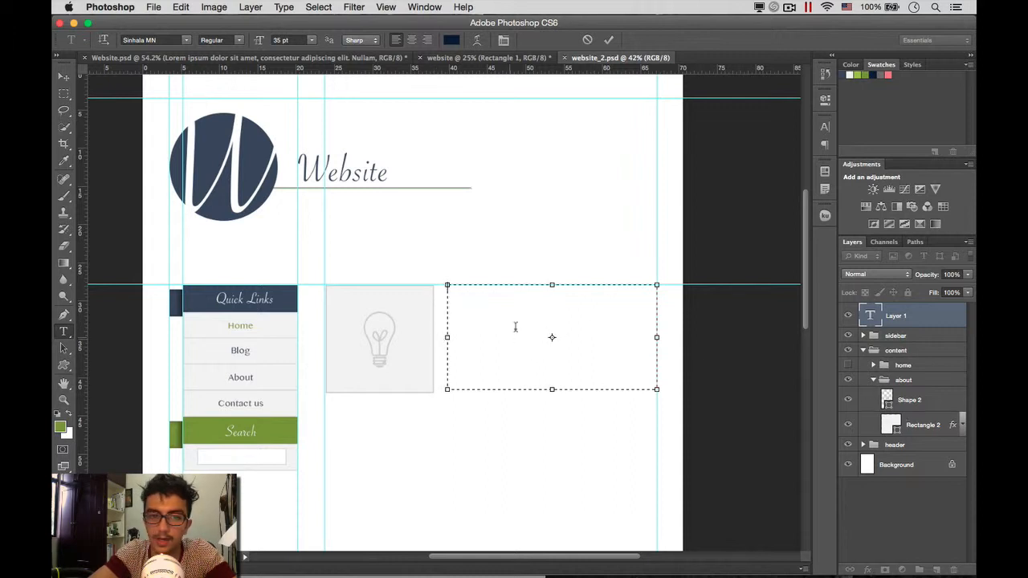
key(super+v)
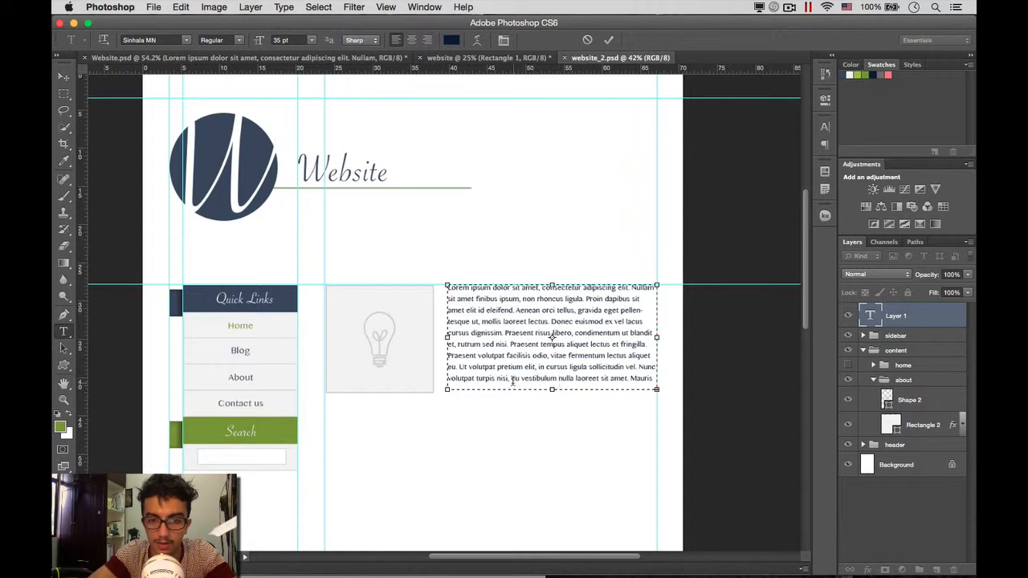
drag(512, 380, 447, 254)
key(super+c)
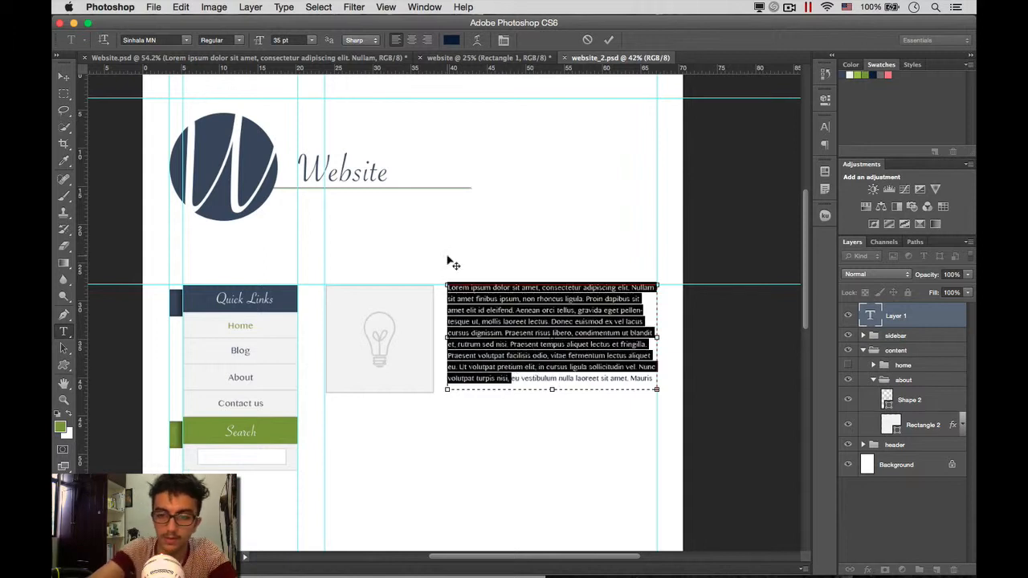
key(BackSpace)
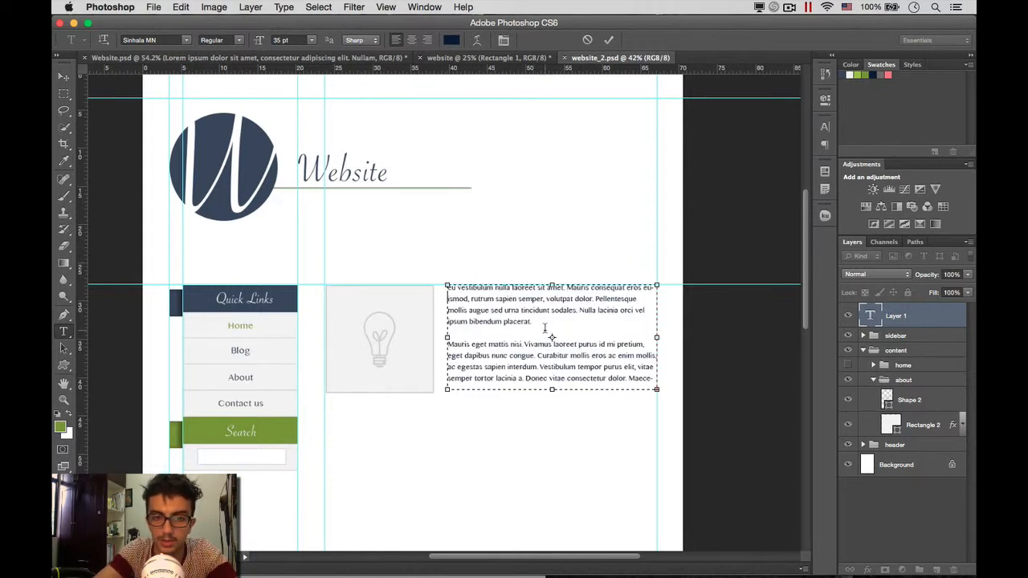
drag(545, 328, 429, 278)
key(Right)
key(Delete)
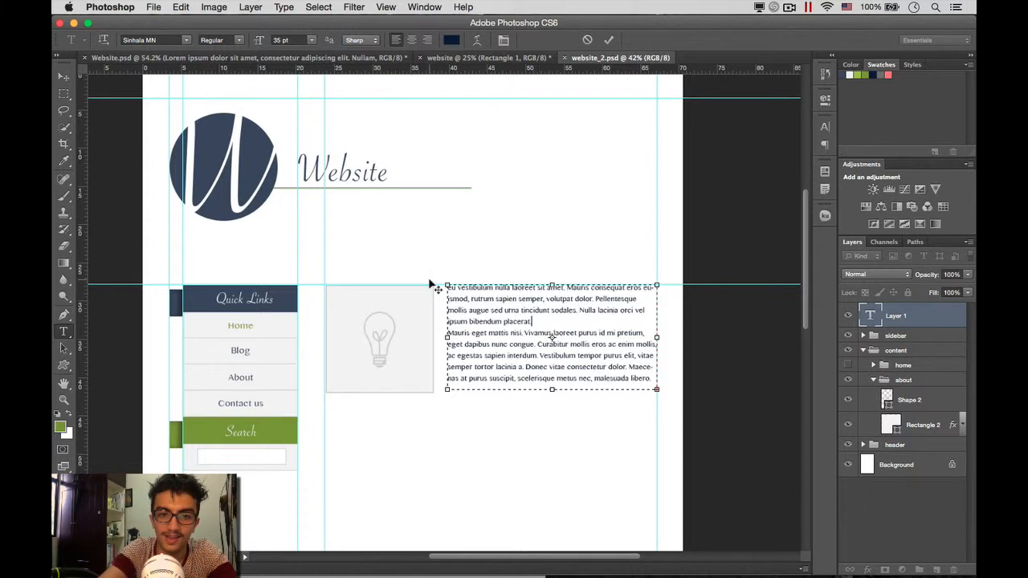
drag(537, 321, 422, 284)
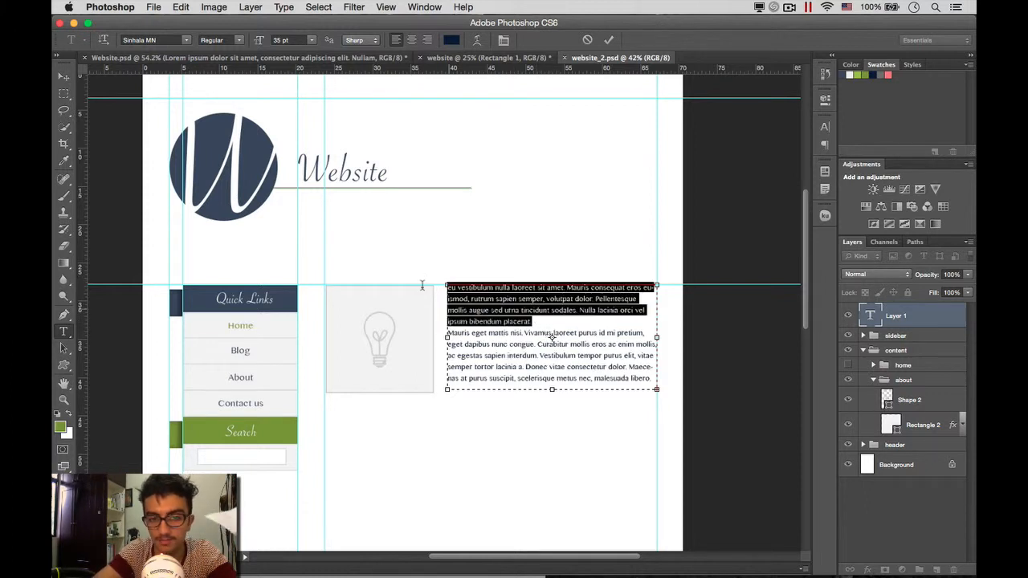
key(Delete)
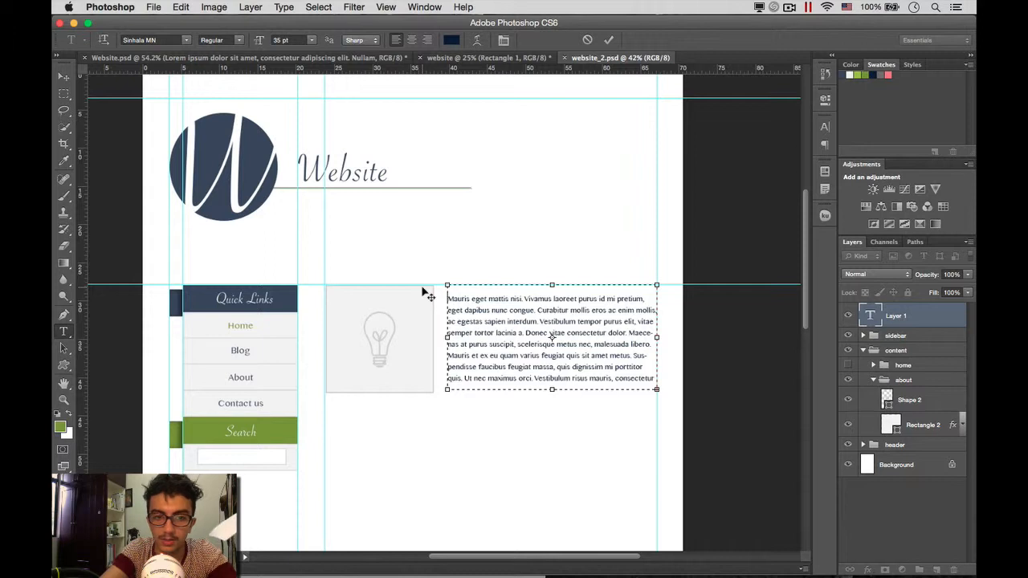
key(Delete)
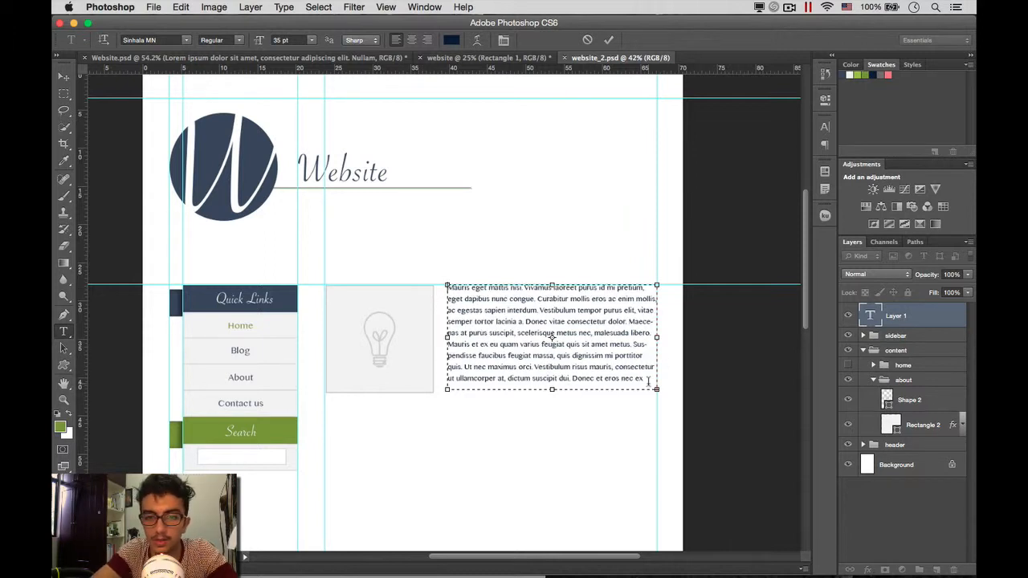
drag(648, 381, 434, 277)
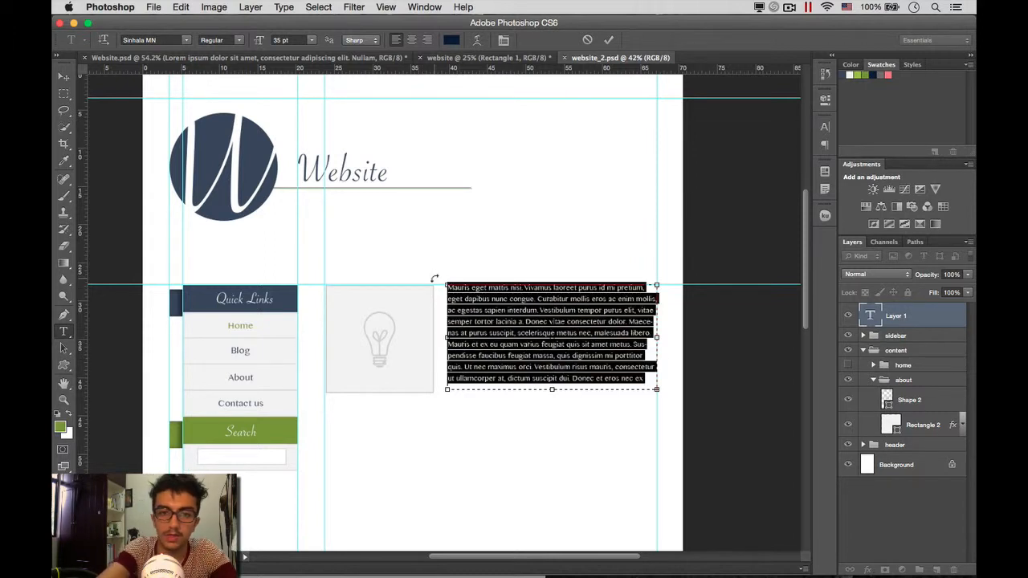
key(Delete)
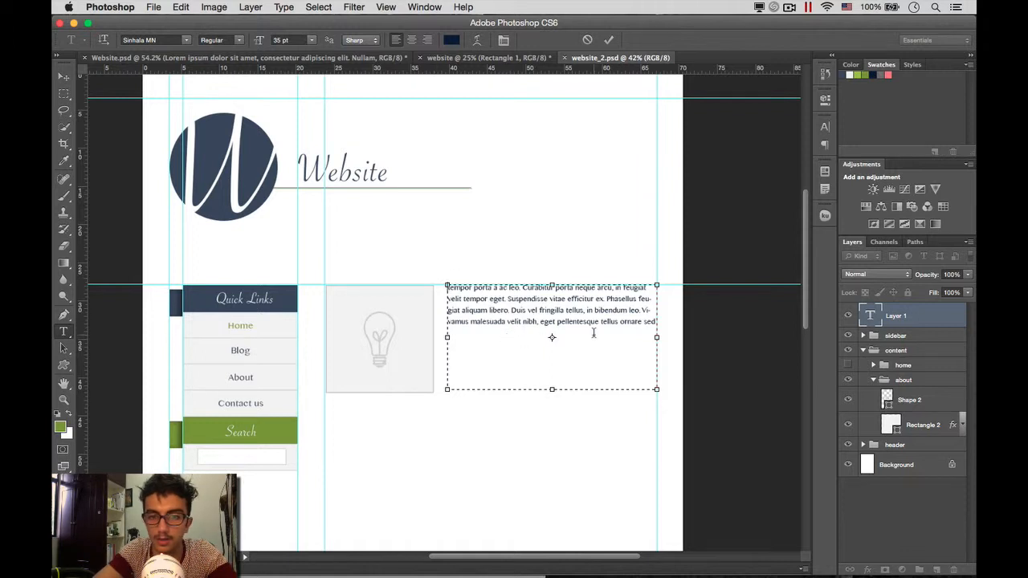
drag(644, 328, 662, 347)
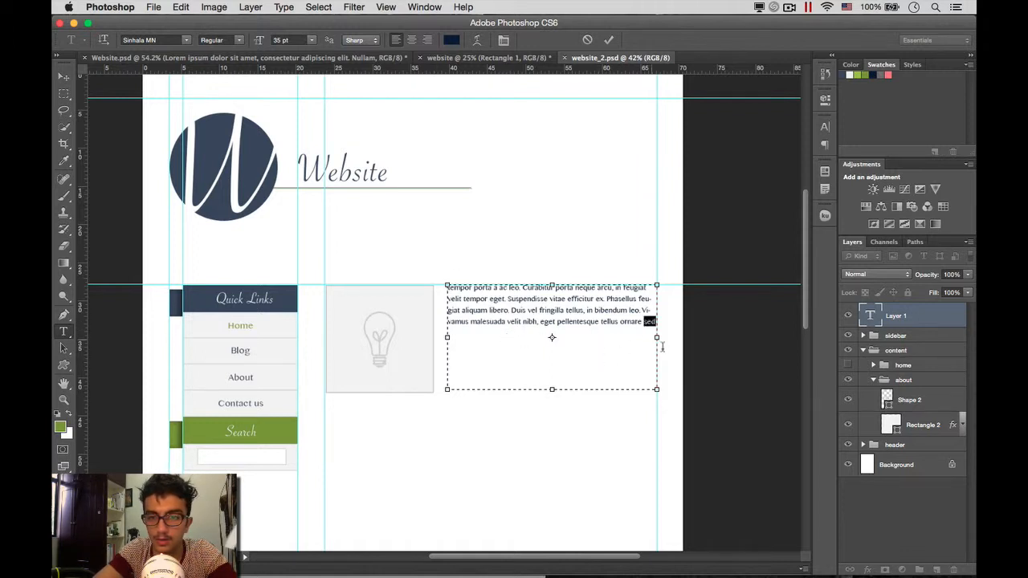
click(536, 323)
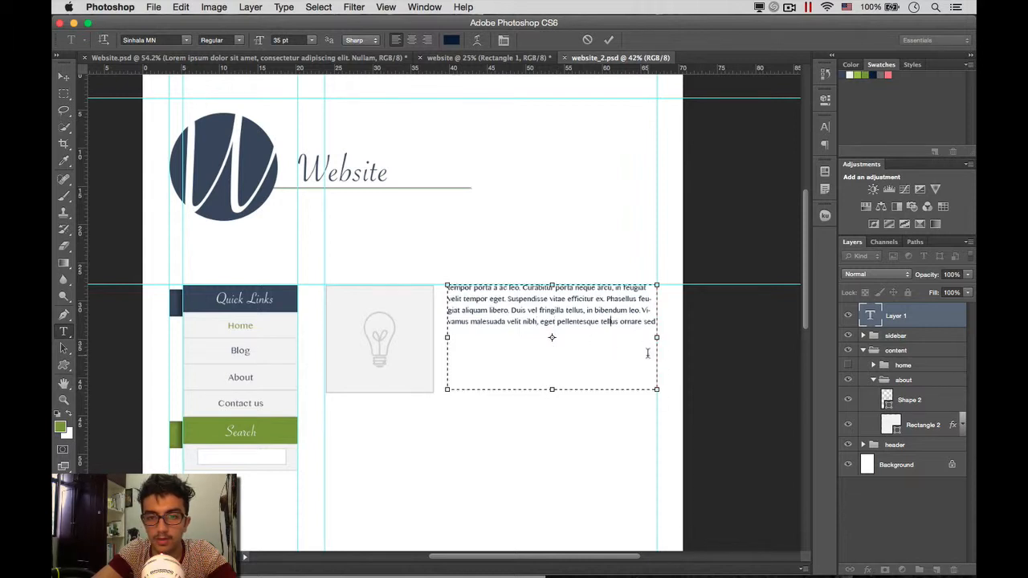
key(super+a)
key(super+v)
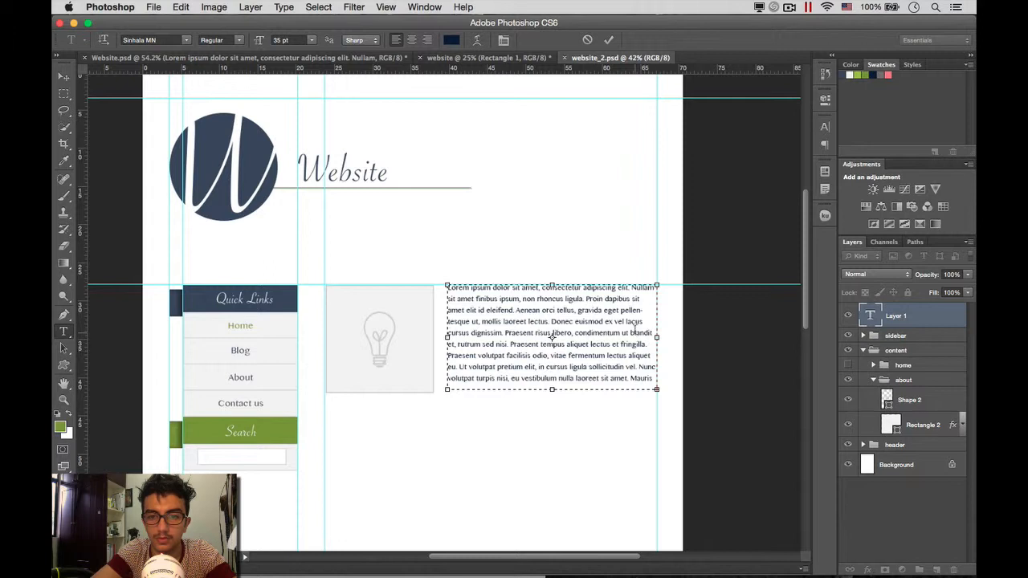
Step: Enlarge the text box beyond the canvas's right edge and delete the second Lorem ipsum paragraph
drag(657, 391, 804, 526)
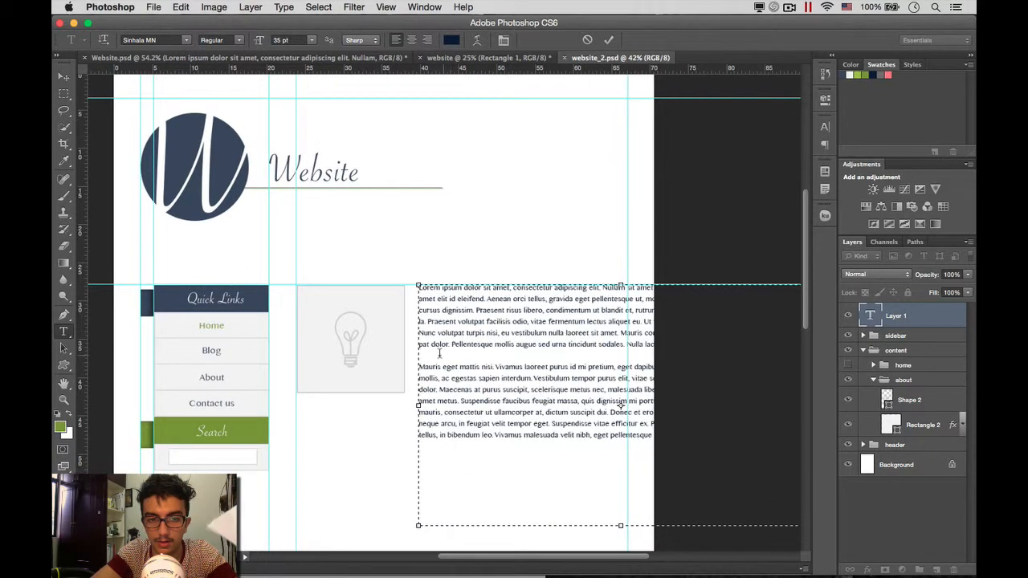
drag(440, 354, 806, 471)
key(BackSpace)
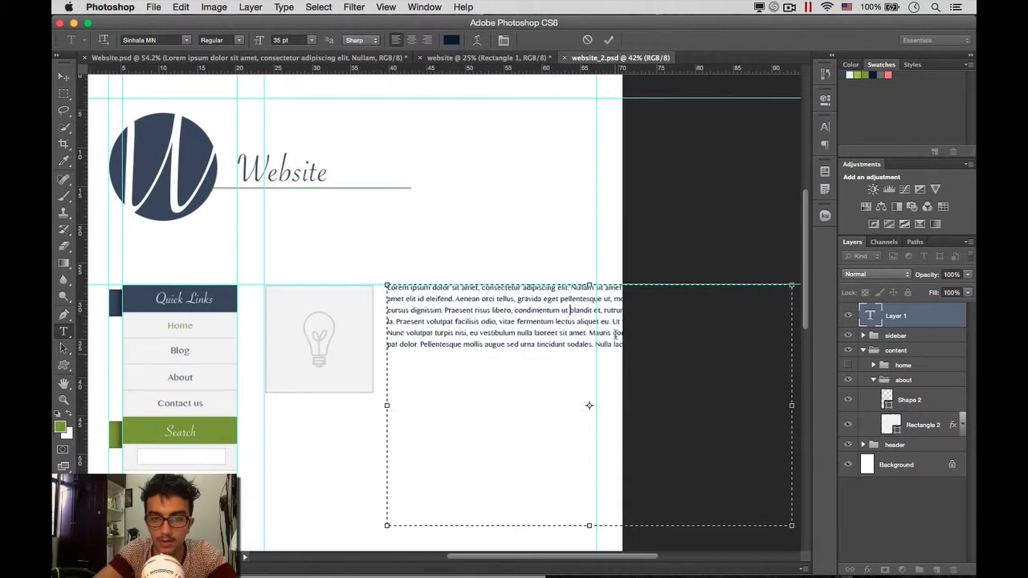
Step: Split the remaining Lorem ipsum paragraph after "blandit et," with a blank line
click(602, 310)
key(Return)
key(Return)
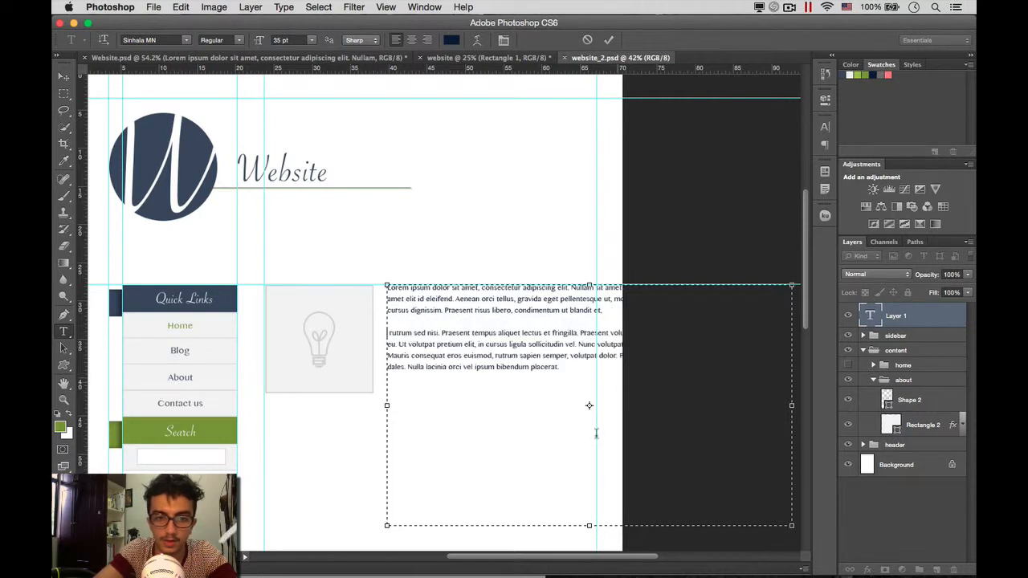
Step: Shrink the text box to about the grey square's height and narrow it to the content area's right guide
drag(591, 523, 591, 389)
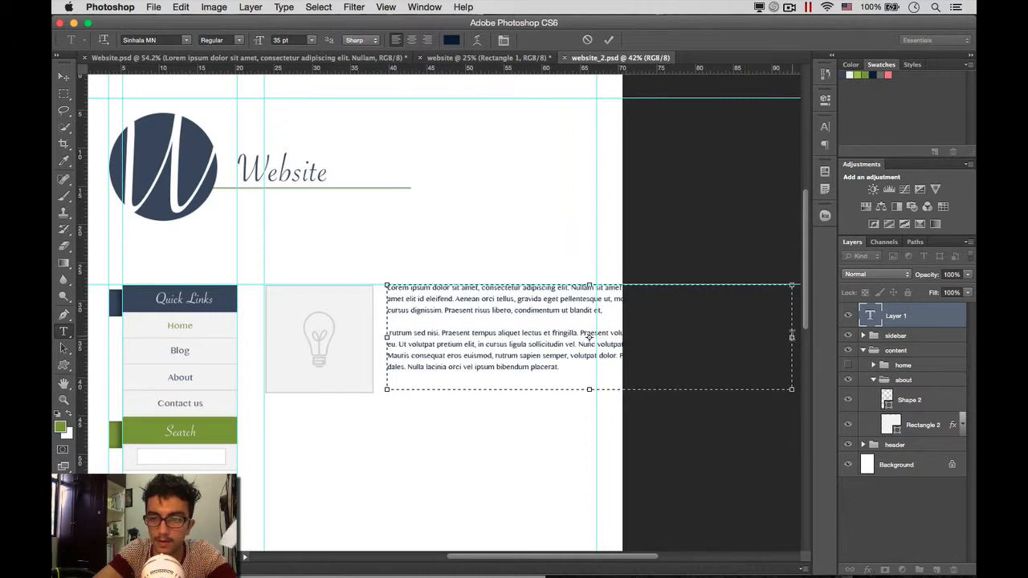
scroll(792, 334, up, 5)
scroll(792, 337, right, 8)
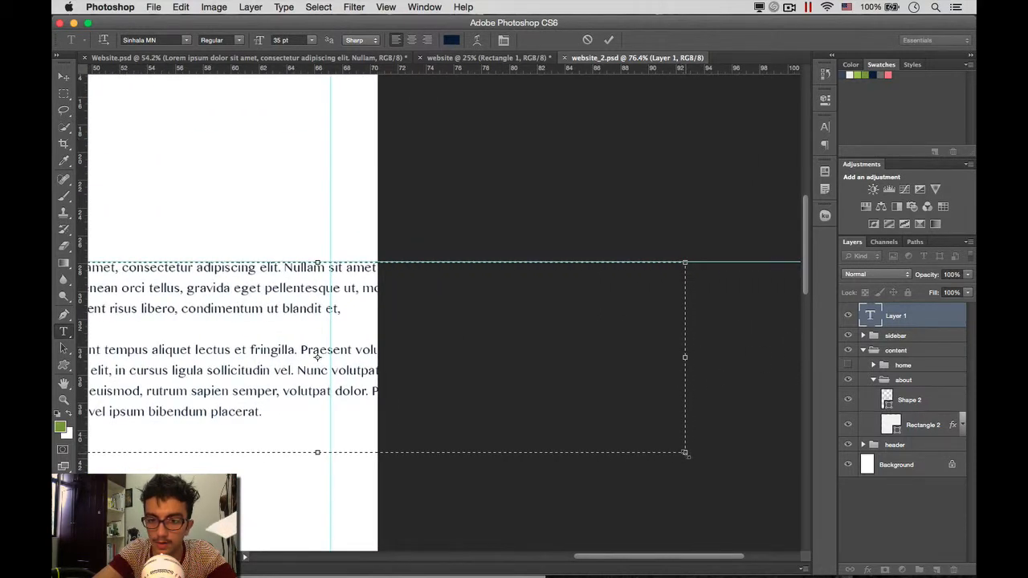
drag(684, 453, 329, 466)
scroll(329, 466, left, 3)
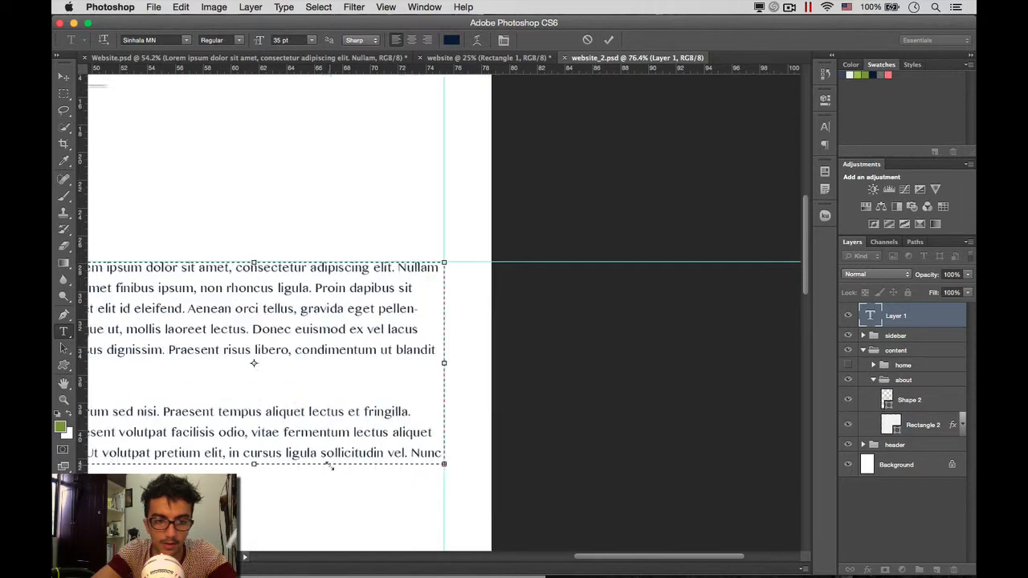
scroll(330, 466, left, 3)
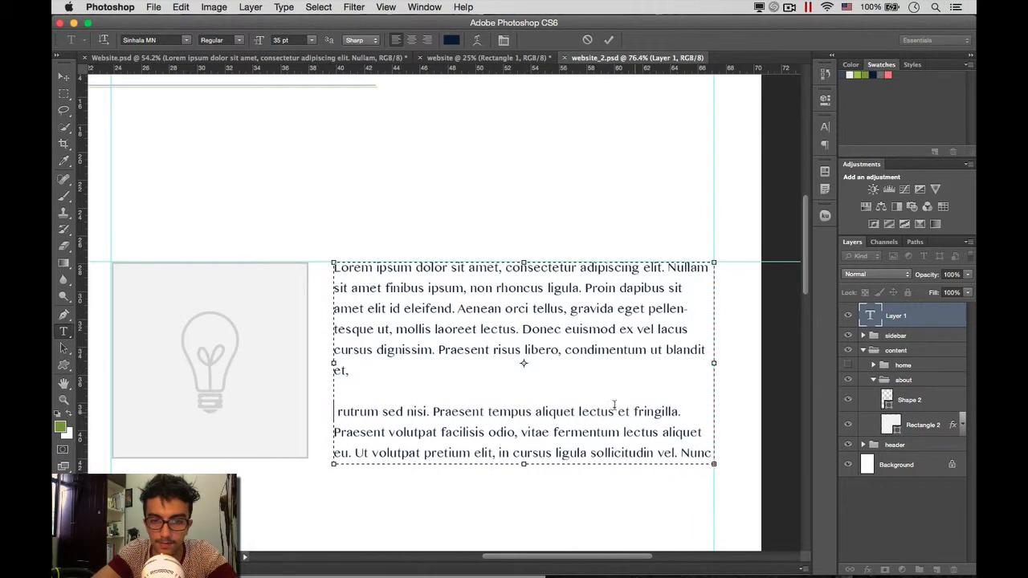
Step: Remove the blank line and delete the text from "rutrum sed nisi" up to "vestibul", so the second paragraph starts with "um nulla laoreet"
key(BackSpace)
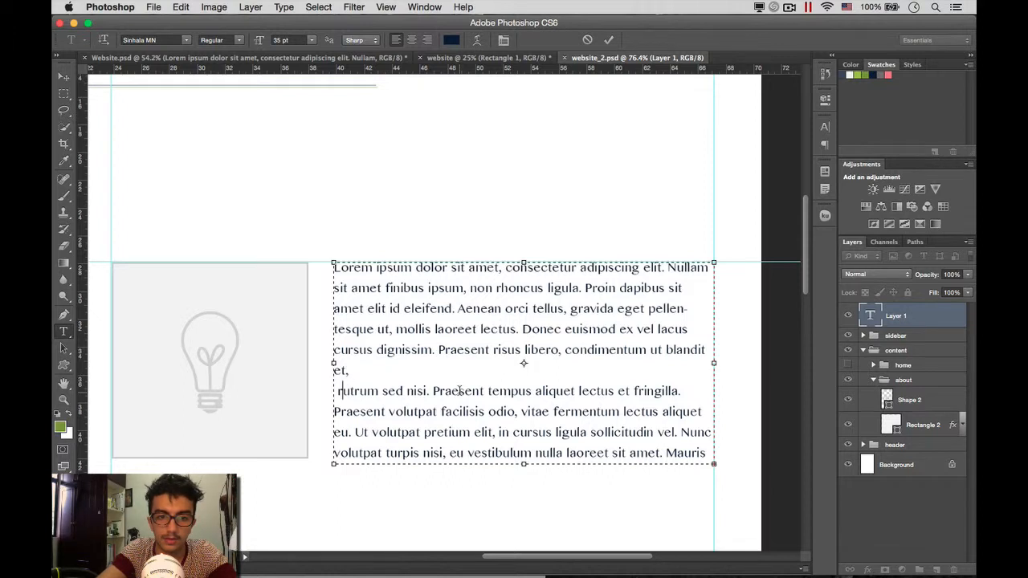
drag(341, 394, 509, 469)
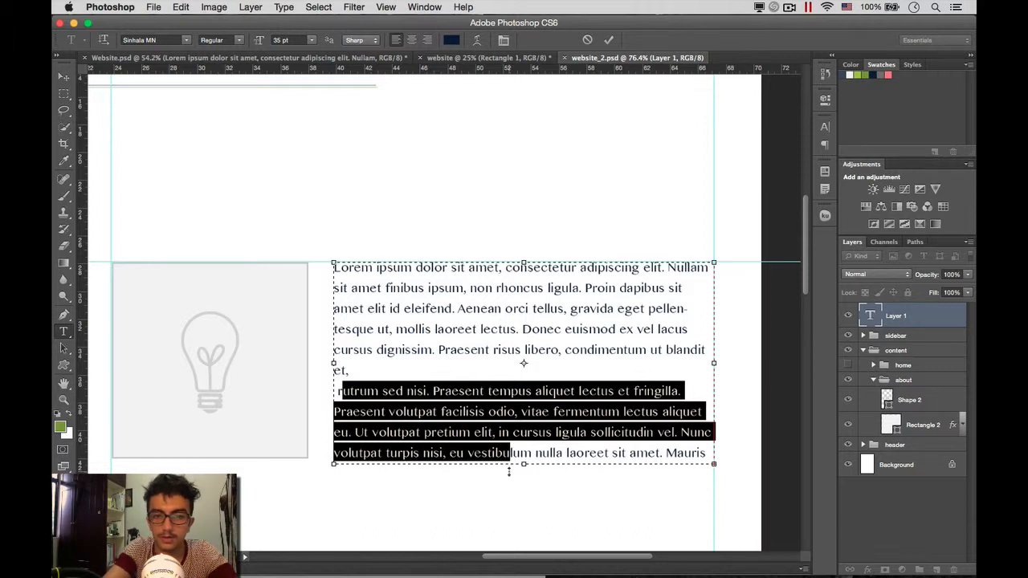
key(BackSpace)
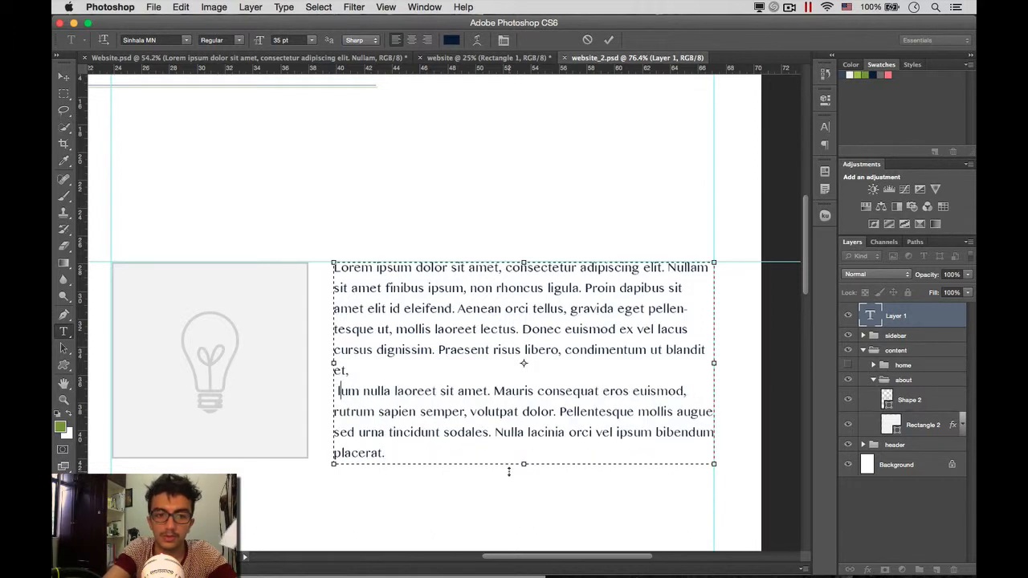
key(BackSpace)
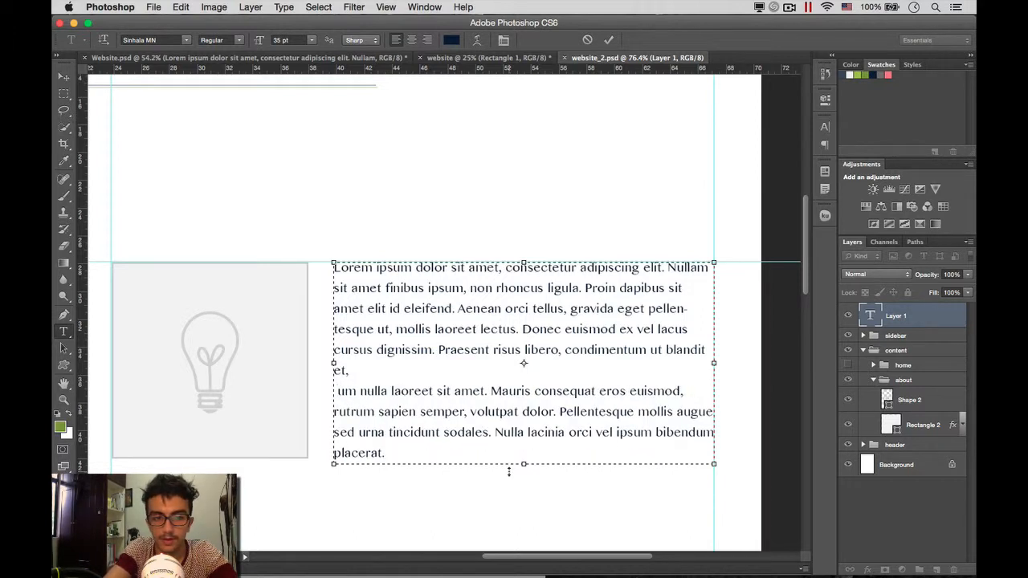
key(BackSpace)
key(BackSpace)
key(Return)
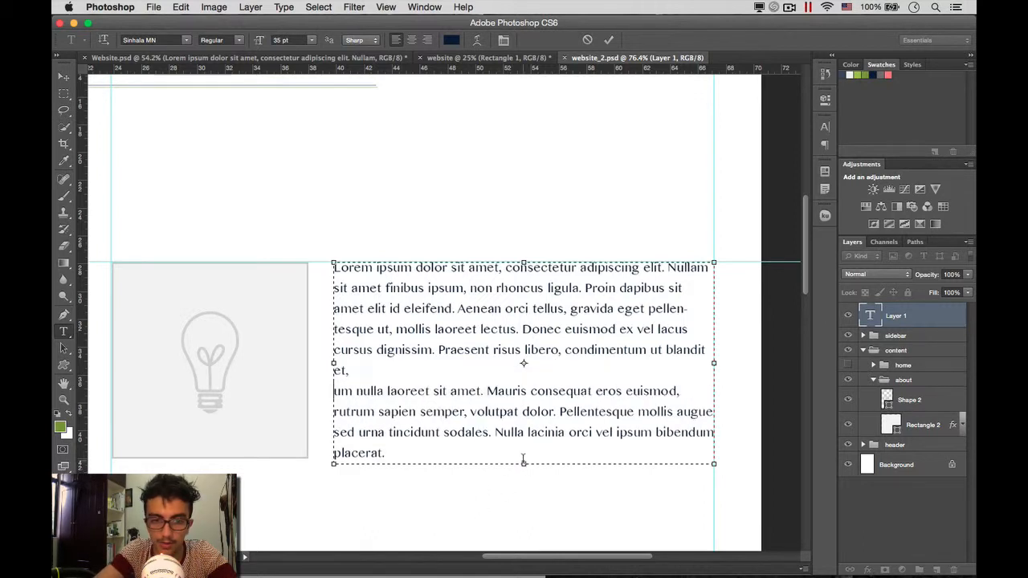
Step: Shorten the text box slightly at its lower edge to hide the last line and commit the text
drag(523, 462, 524, 452)
scroll(468, 499, down, 3)
scroll(469, 499, down, 3)
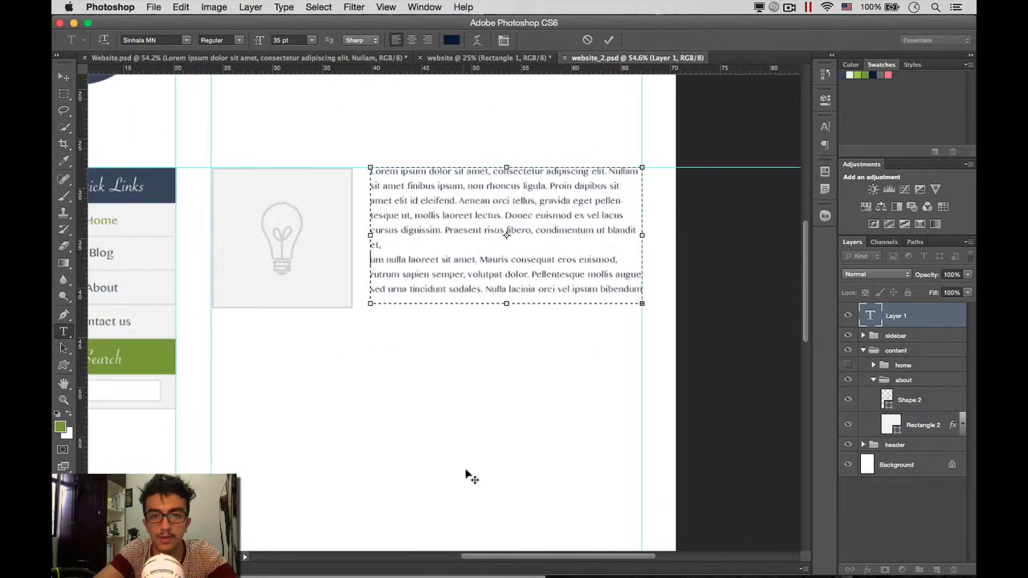
click(901, 508)
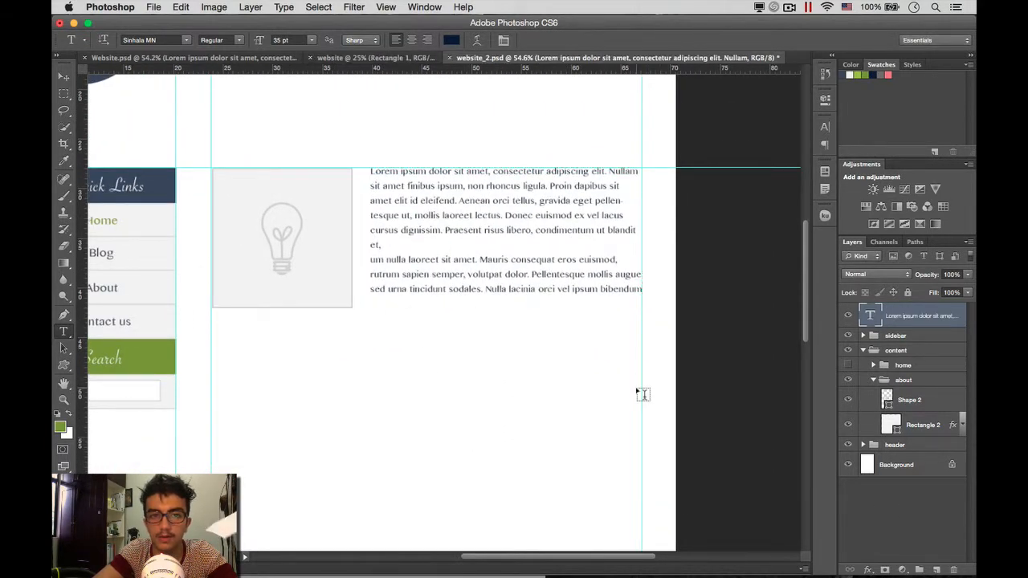
Step: Duplicate the Lorem ipsum text layer and move the copy below the grey square and the first text block
scroll(641, 393, up, 3)
scroll(640, 394, left, 1)
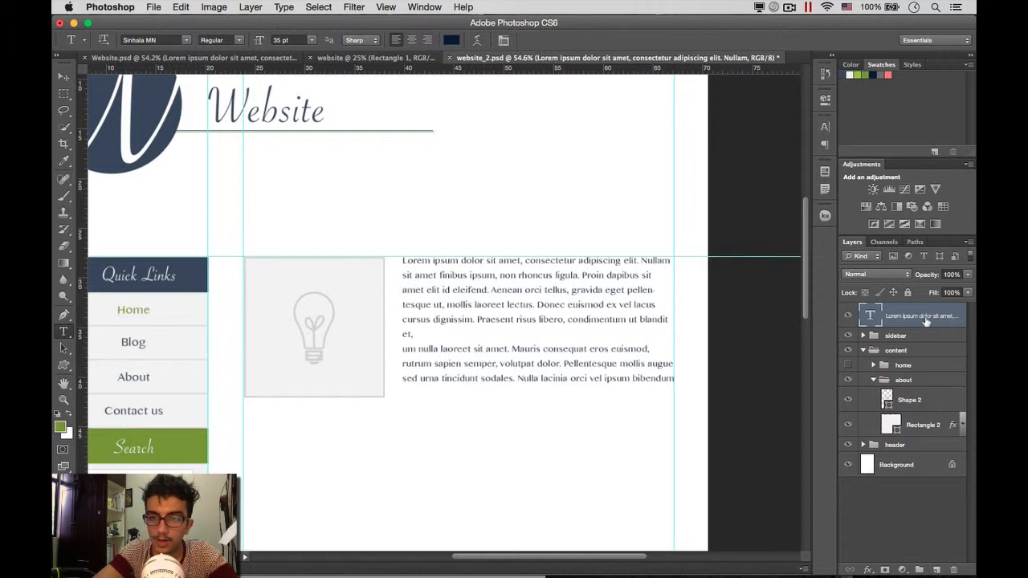
key(super+j)
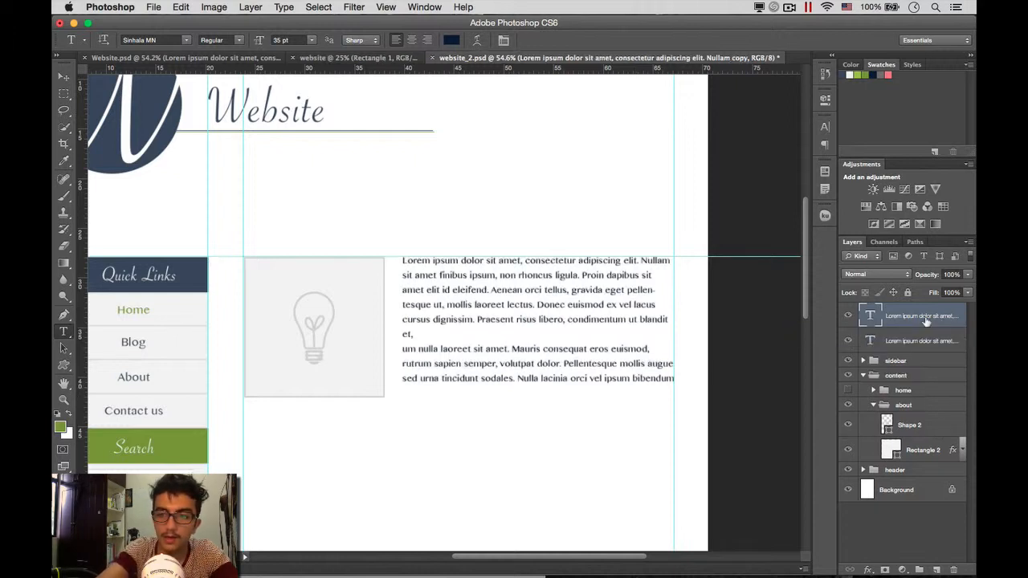
key(v)
drag(500, 347, 357, 503)
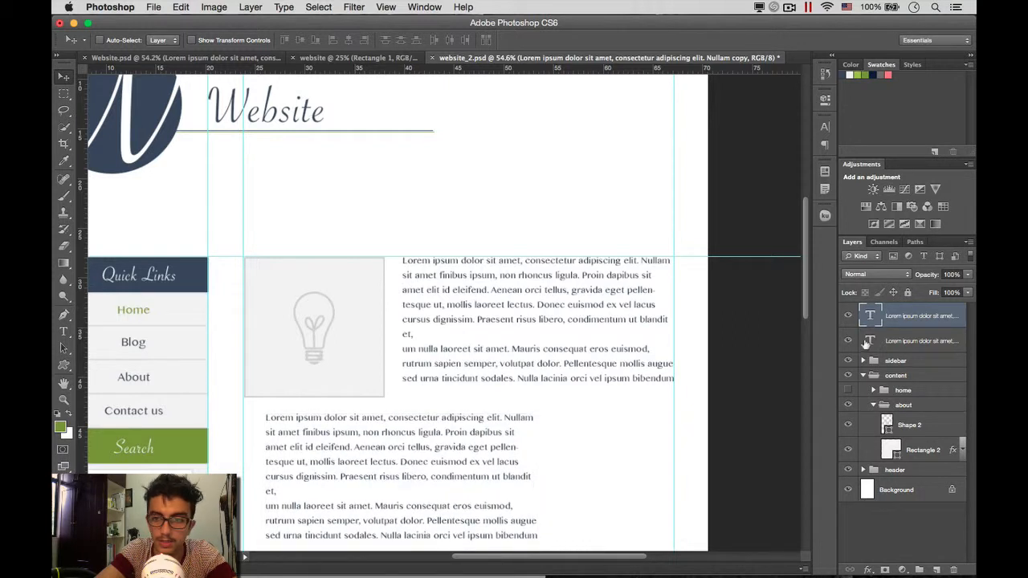
Step: Widen the copied text box to span the content area from its left guide to its right guide, and commit it
key(t)
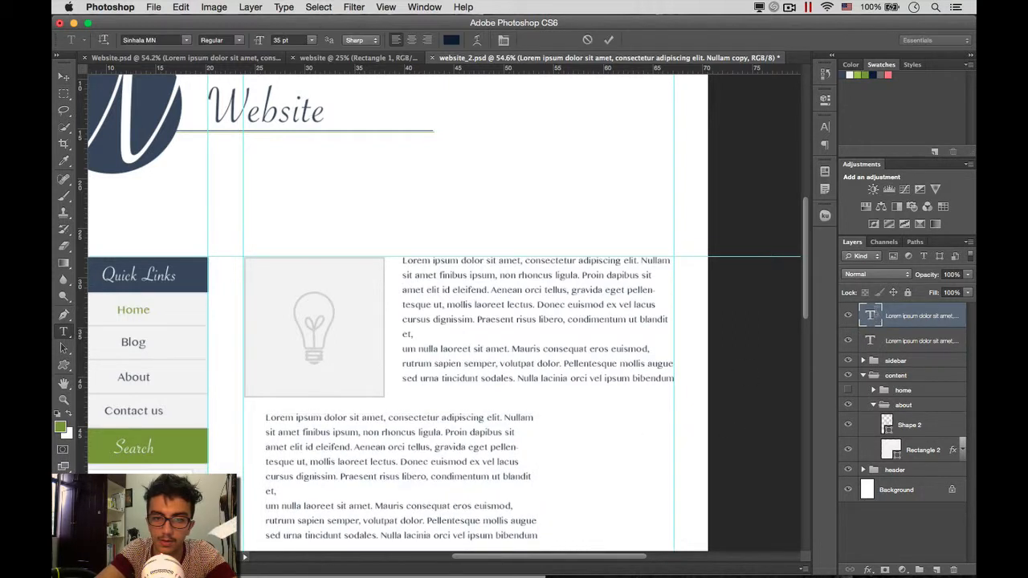
click(522, 480)
scroll(558, 470, down, 3)
drag(536, 466, 674, 484)
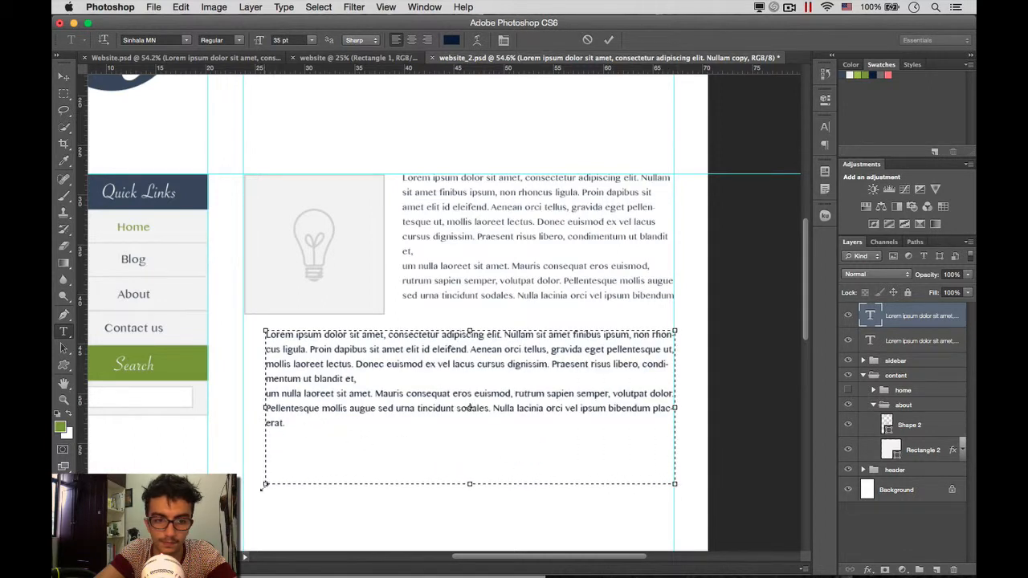
drag(265, 486, 242, 486)
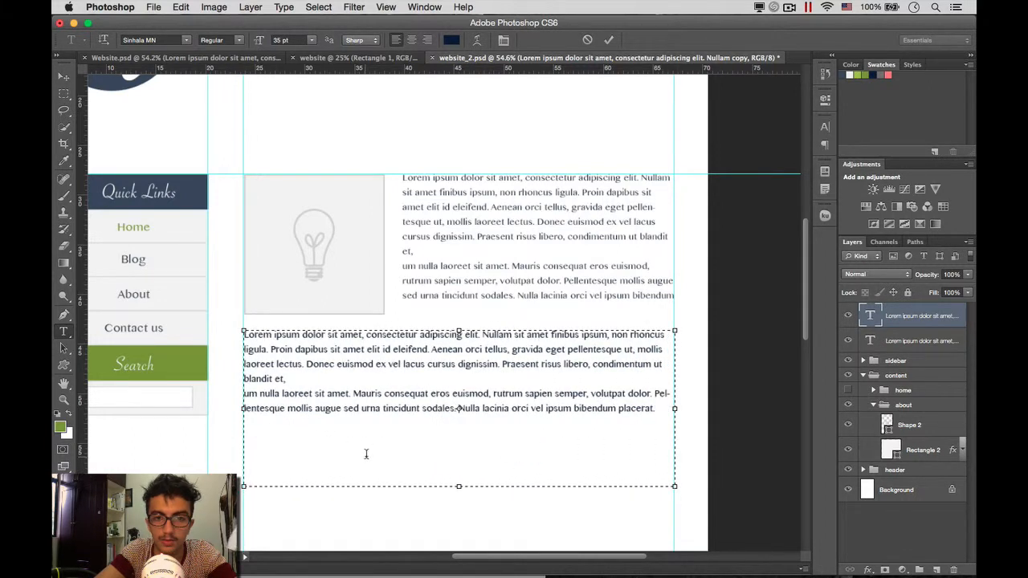
click(885, 522)
Step: Hide the guides and save the document
key(v)
scroll(609, 430, up, 2)
key(super+semicolon)
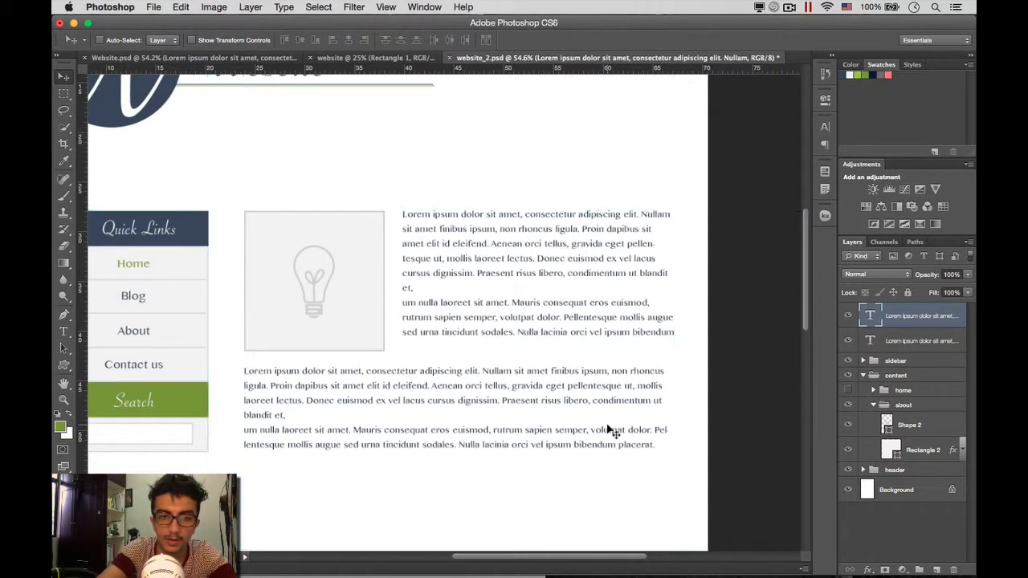
scroll(500, 383, down, 3)
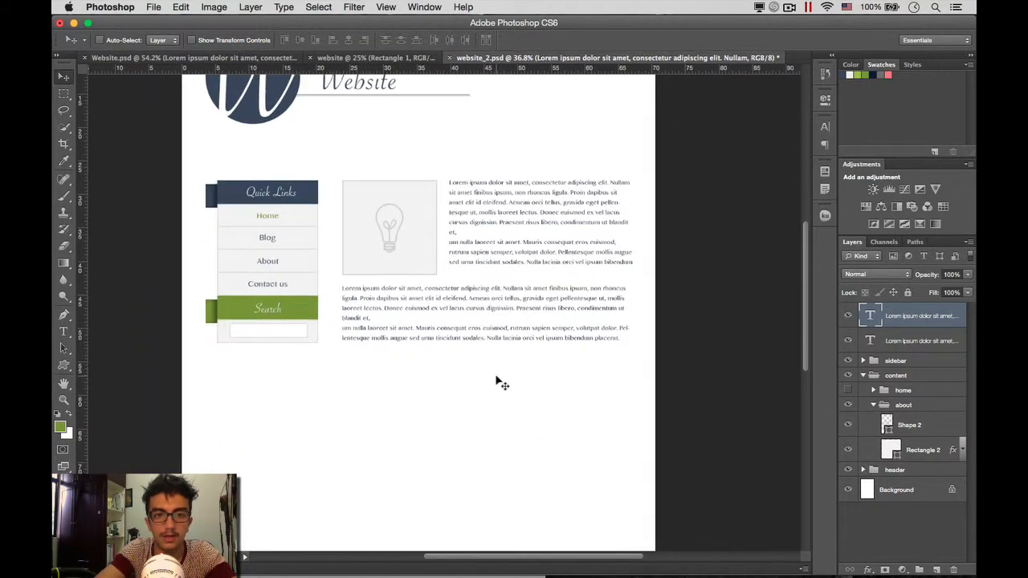
scroll(498, 381, up, 2)
scroll(498, 381, left, 1)
key(super+s)
scroll(482, 299, down, 3)
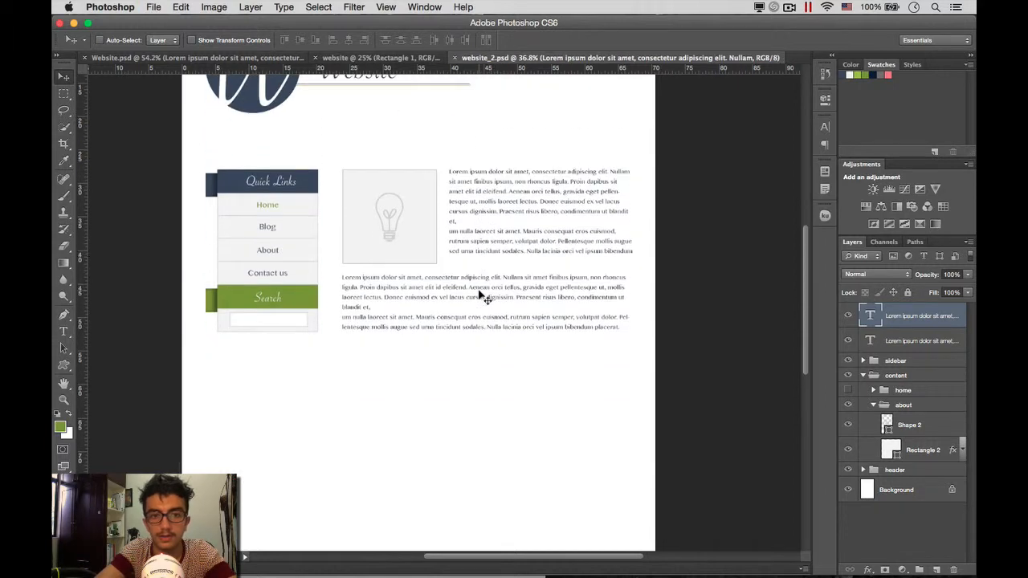
scroll(482, 295, up, 3)
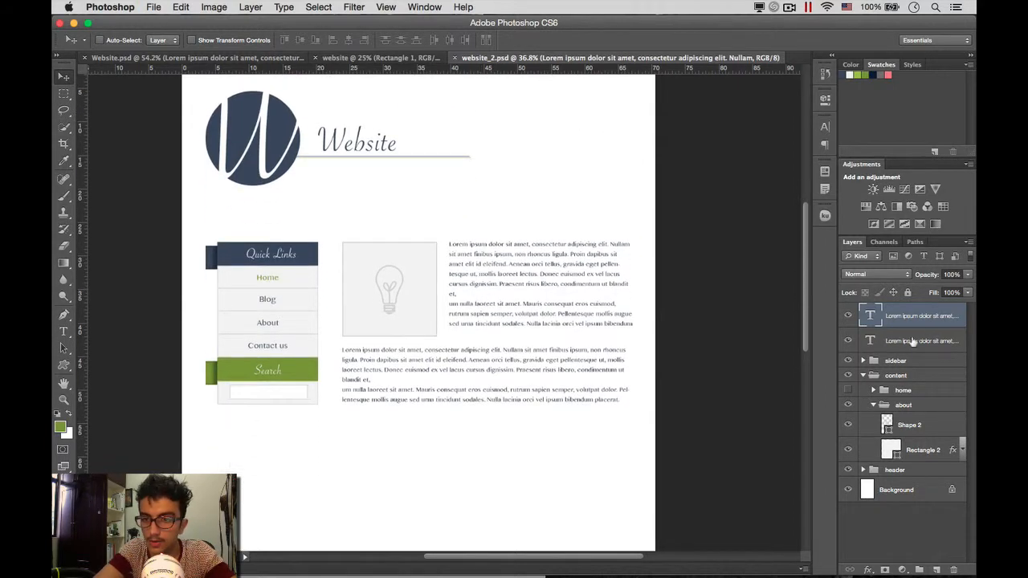
Step: Move both Lorem ipsum text layers into the about group, below the placeholder's shape layers
shift+click(912, 342)
drag(906, 317, 916, 405)
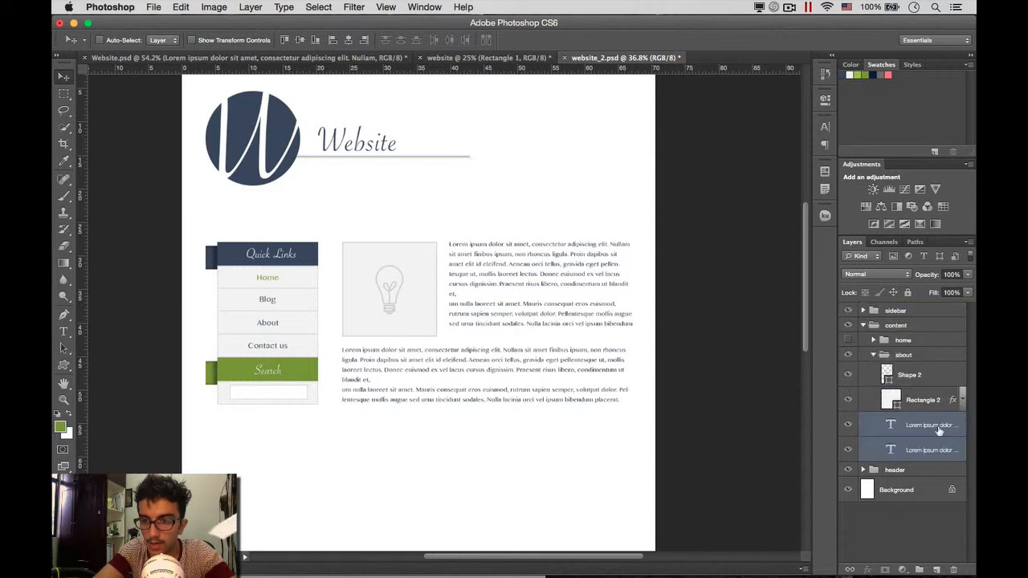
click(911, 426)
Step: Group the placeholder's Shape 2 and Rectangle 2 layers and name the group pic
click(920, 403)
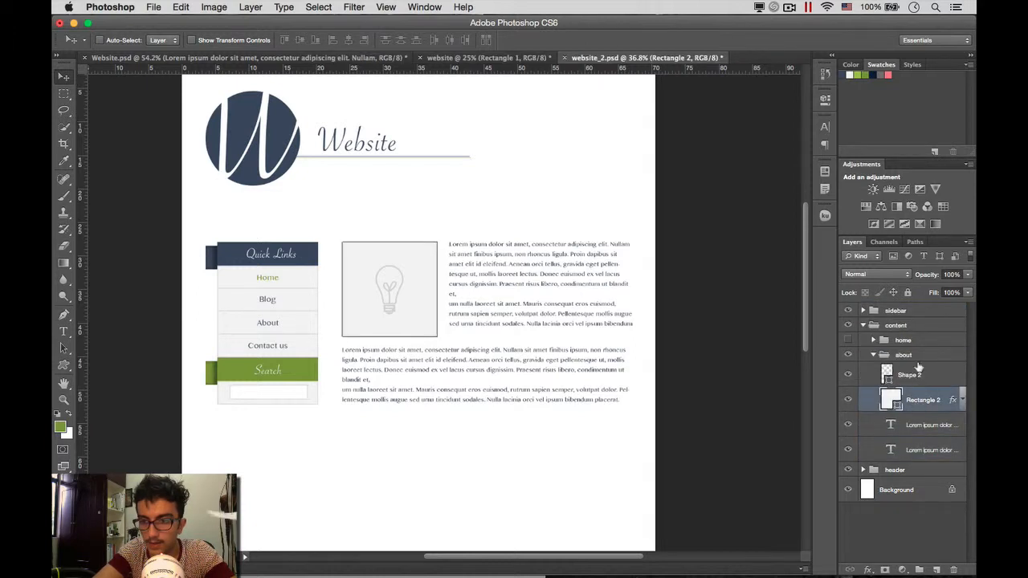
shift+click(917, 372)
key(super+g)
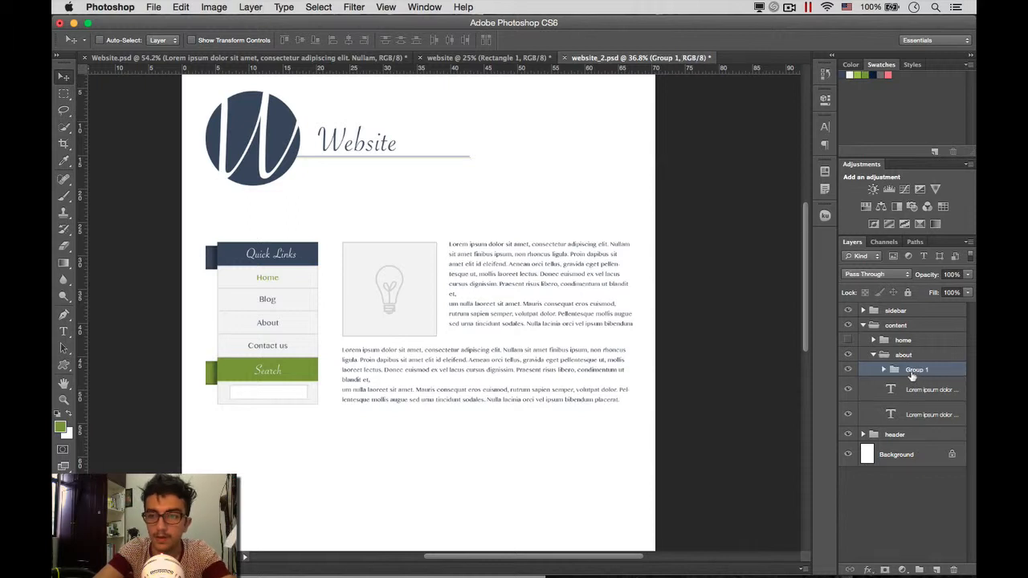
double_click(916, 370)
text(pic)
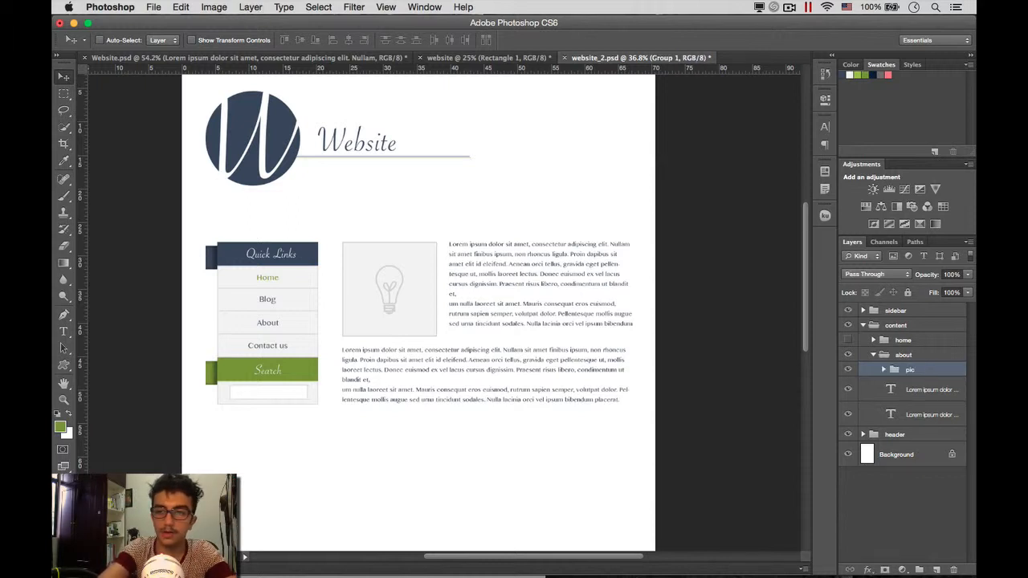
key(Return)
Step: Collapse the about group and clear the layer selection
click(913, 396)
click(907, 360)
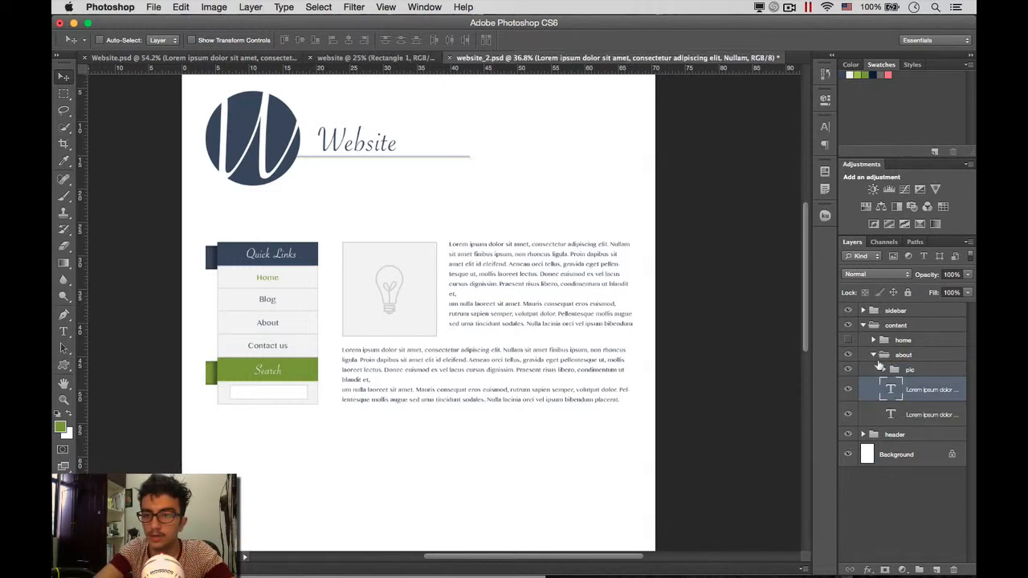
click(873, 354)
click(908, 447)
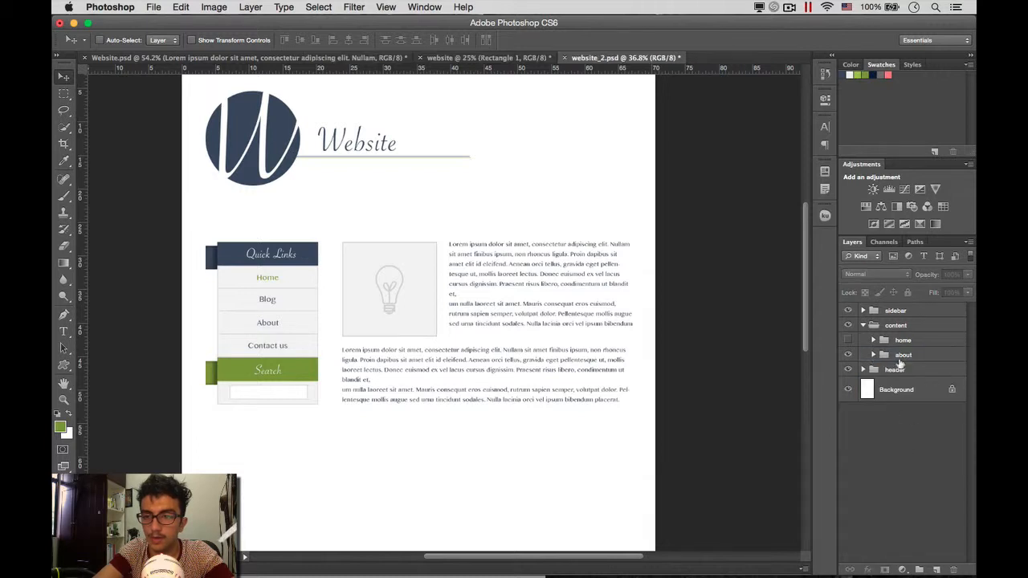
Step: Create a layer comp named about that stores visibility, position and appearance
click(822, 176)
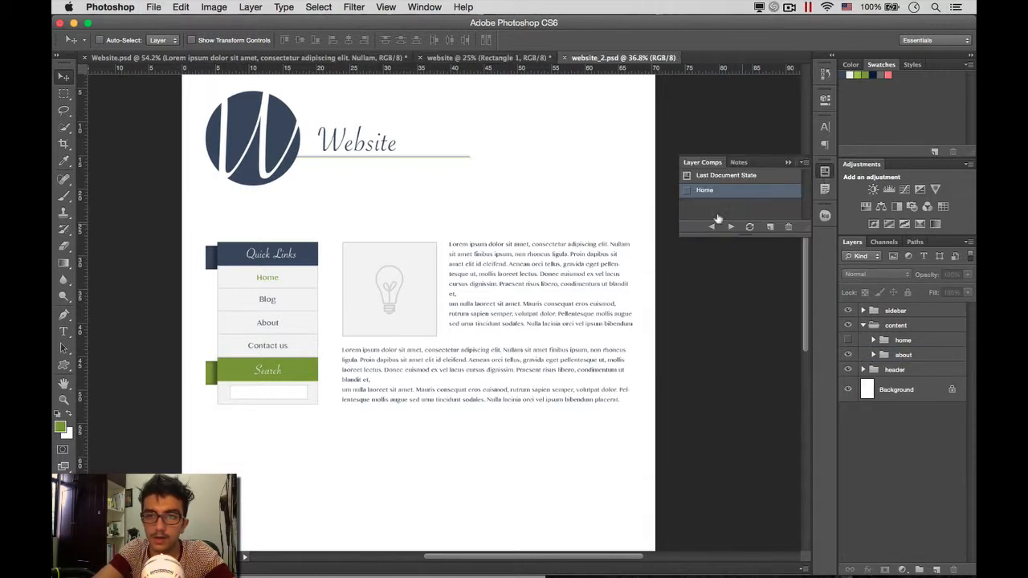
click(770, 228)
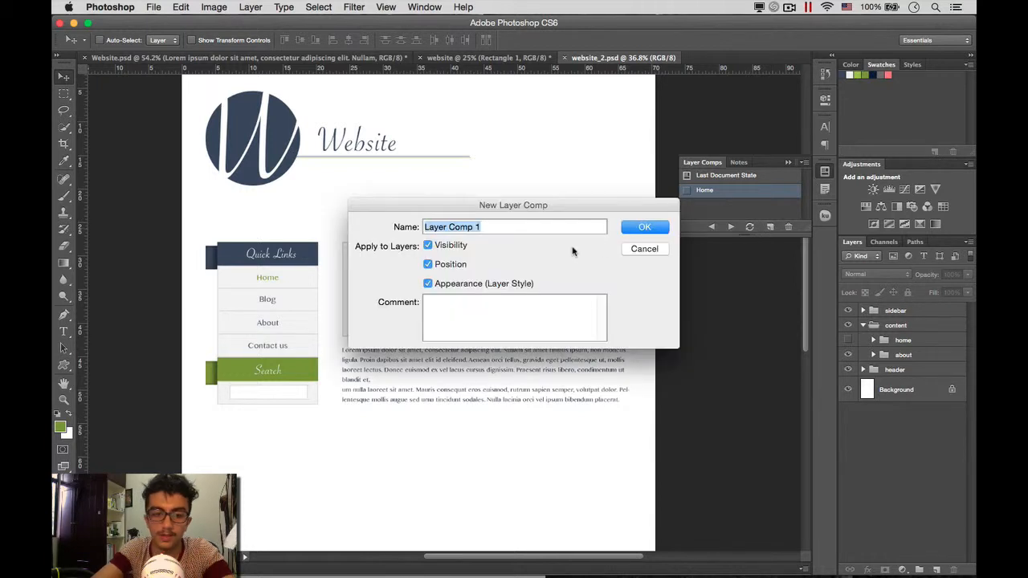
text(about)
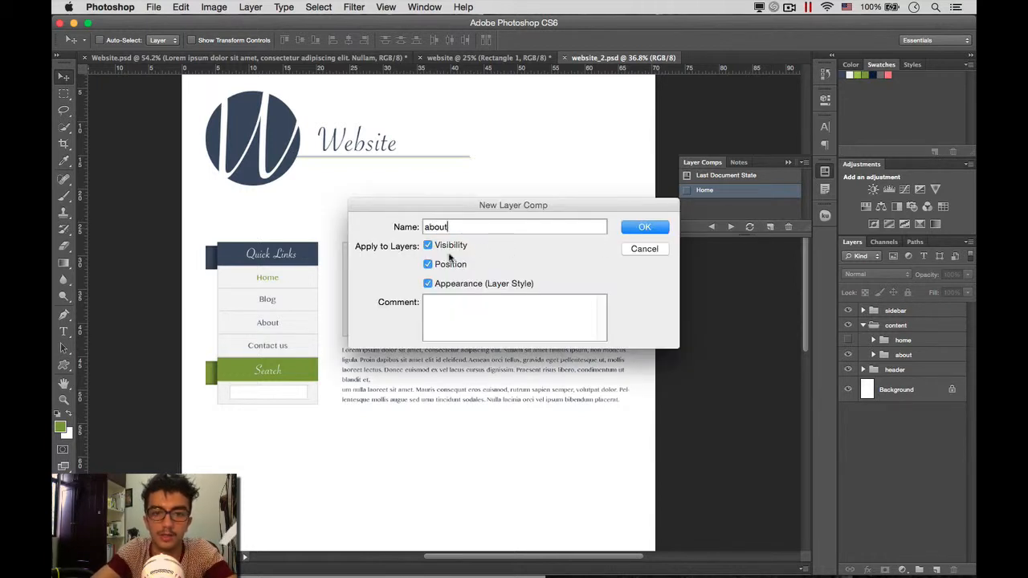
click(645, 232)
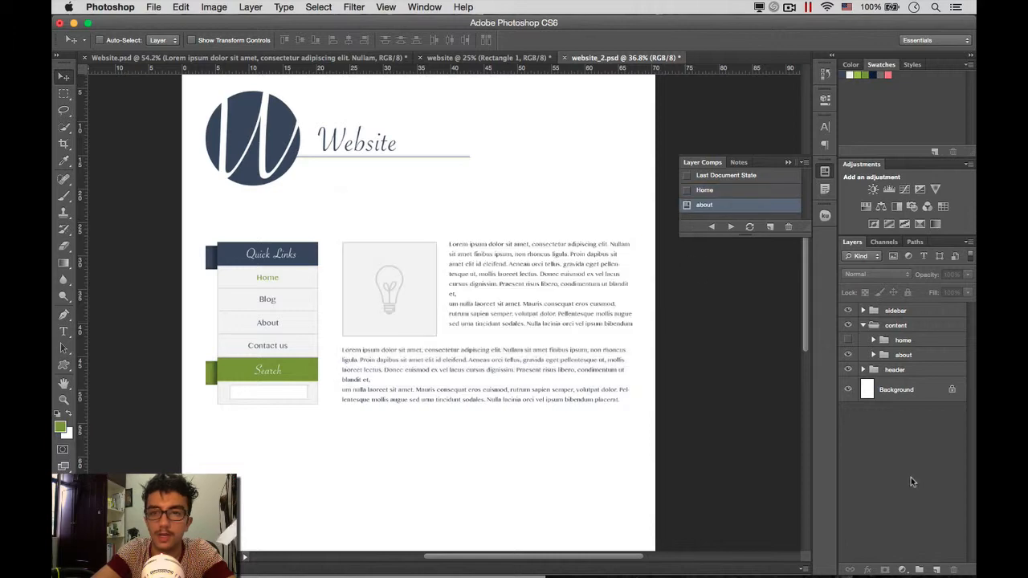
Step: Switch between the Home and about layer comps to compare both pages, ending on about
click(689, 191)
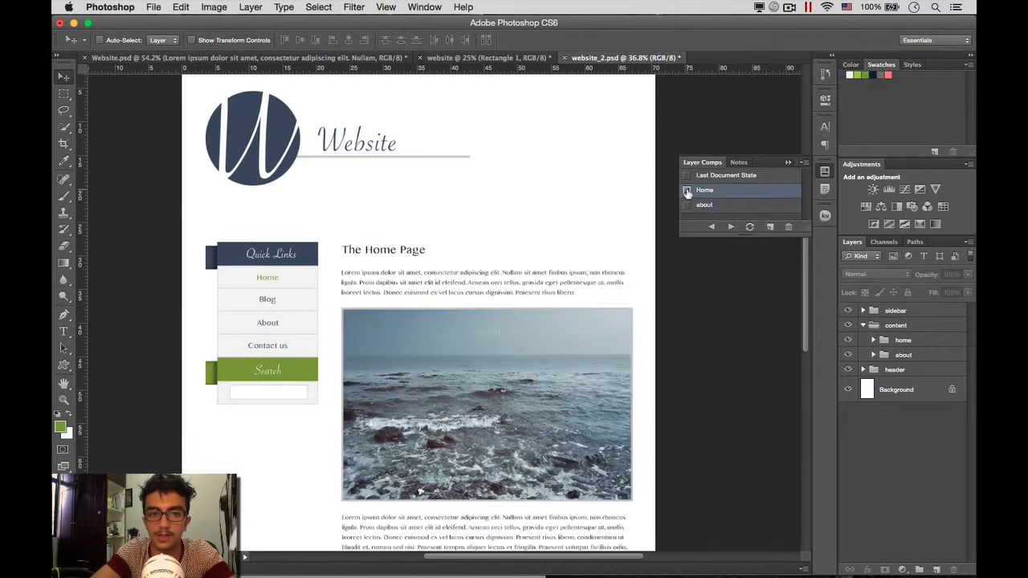
click(687, 205)
click(687, 191)
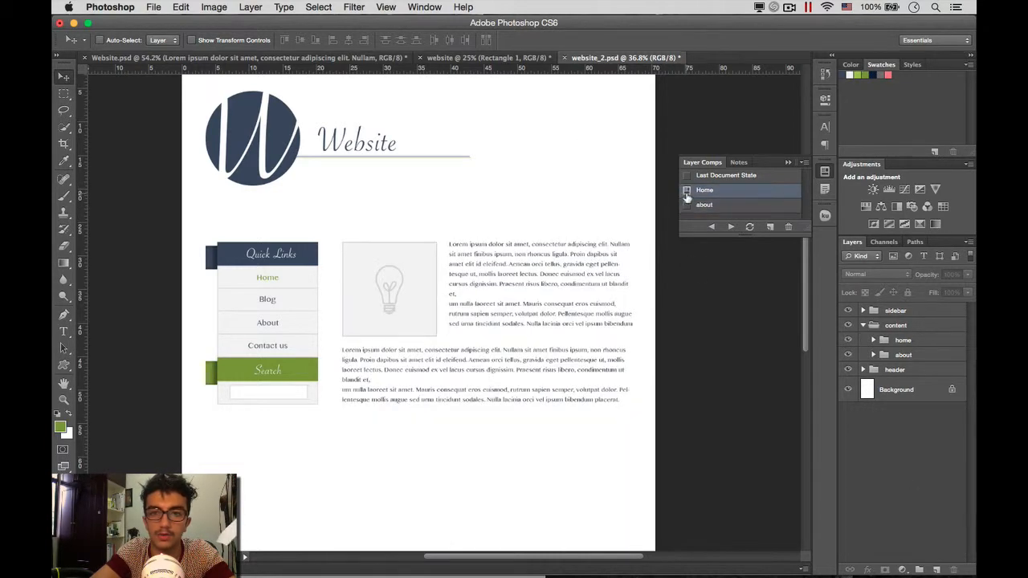
click(687, 205)
scroll(471, 268, down, 1)
scroll(472, 267, right, 2)
scroll(472, 268, up, 1)
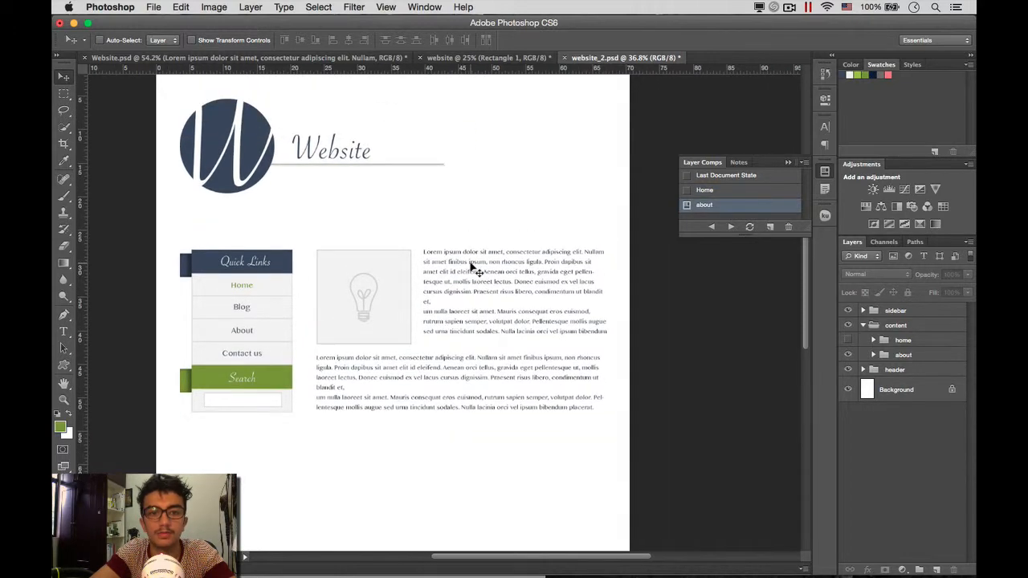
scroll(472, 268, down, 1)
click(687, 190)
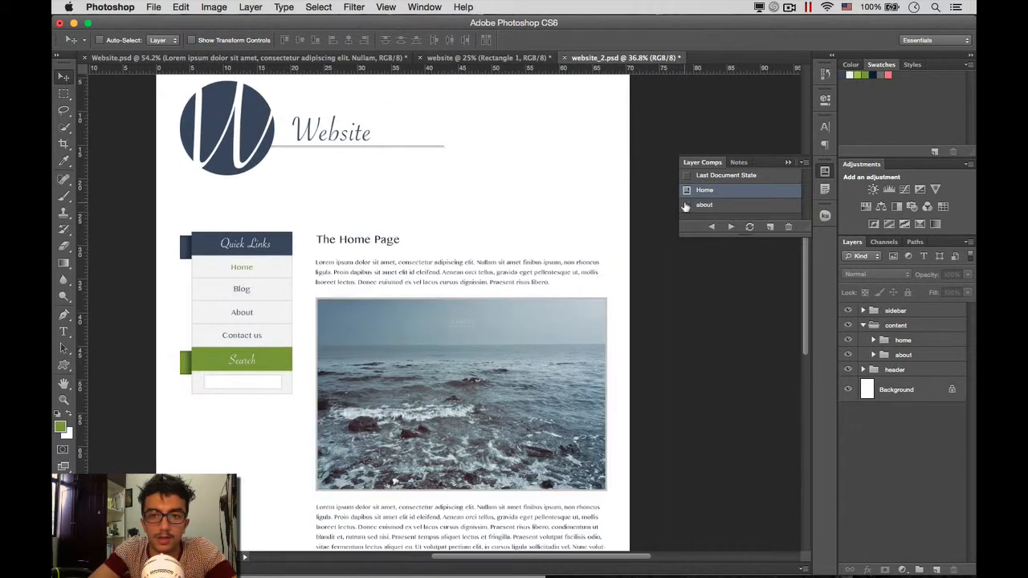
click(687, 205)
click(825, 174)
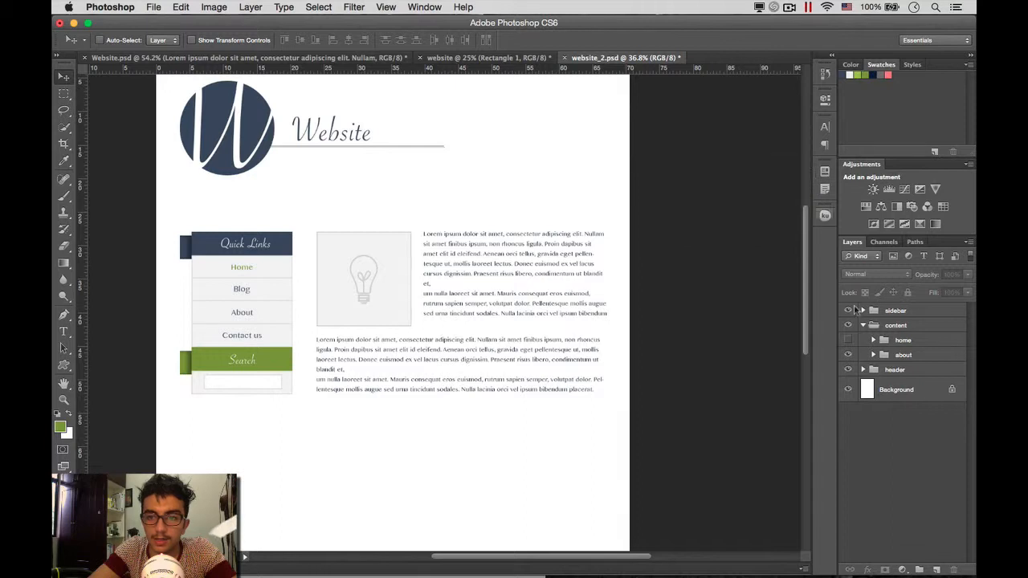
Step: Create a group named Contact us inside the content group, below the about group
click(863, 325)
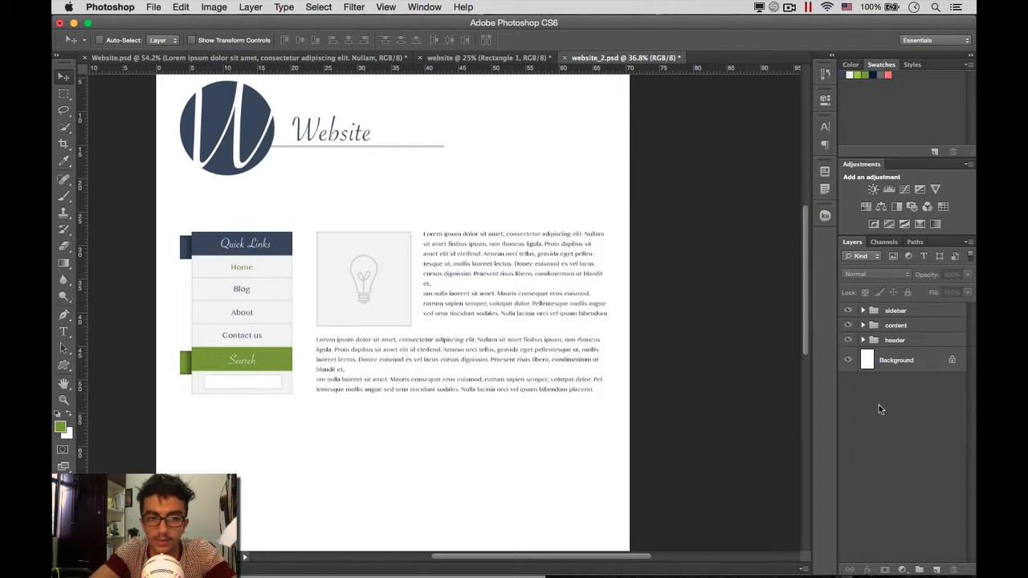
click(872, 327)
click(863, 325)
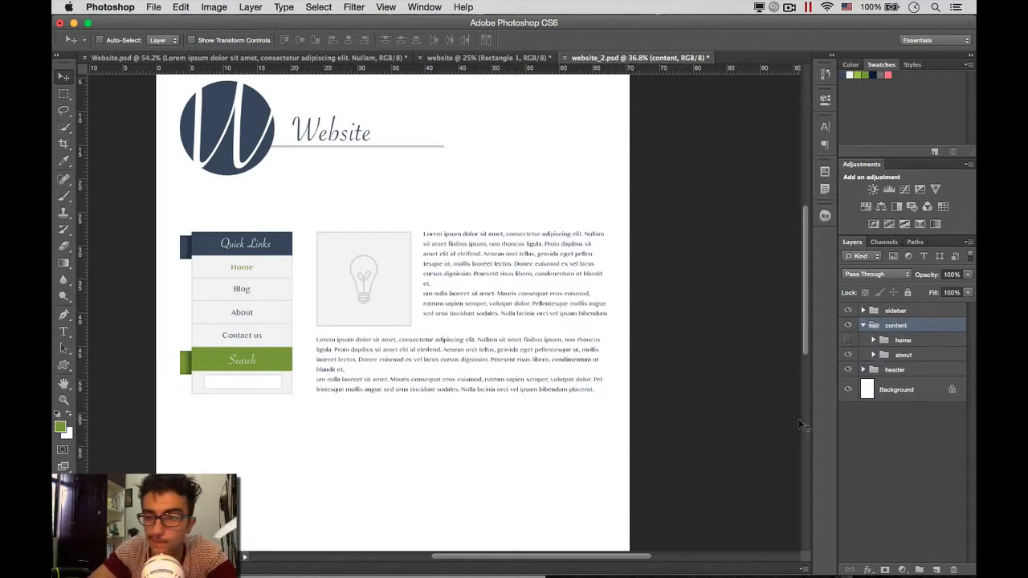
click(919, 570)
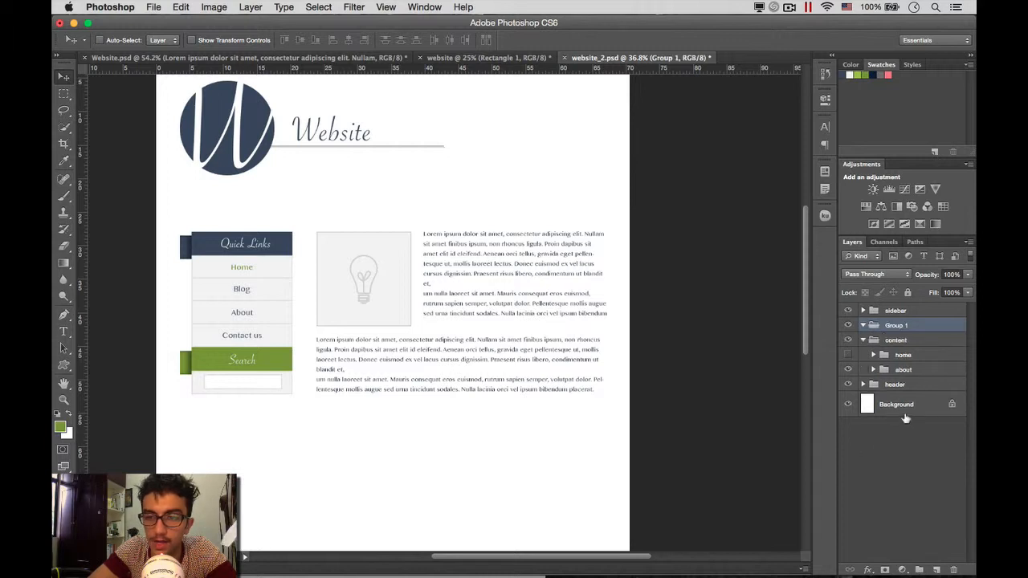
drag(882, 332, 907, 366)
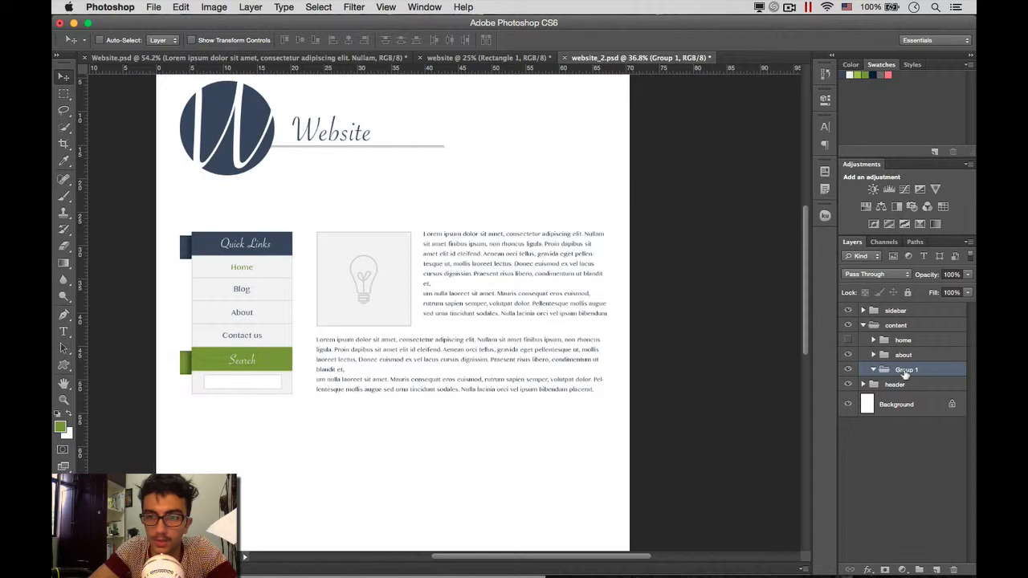
double_click(907, 371)
text(co)
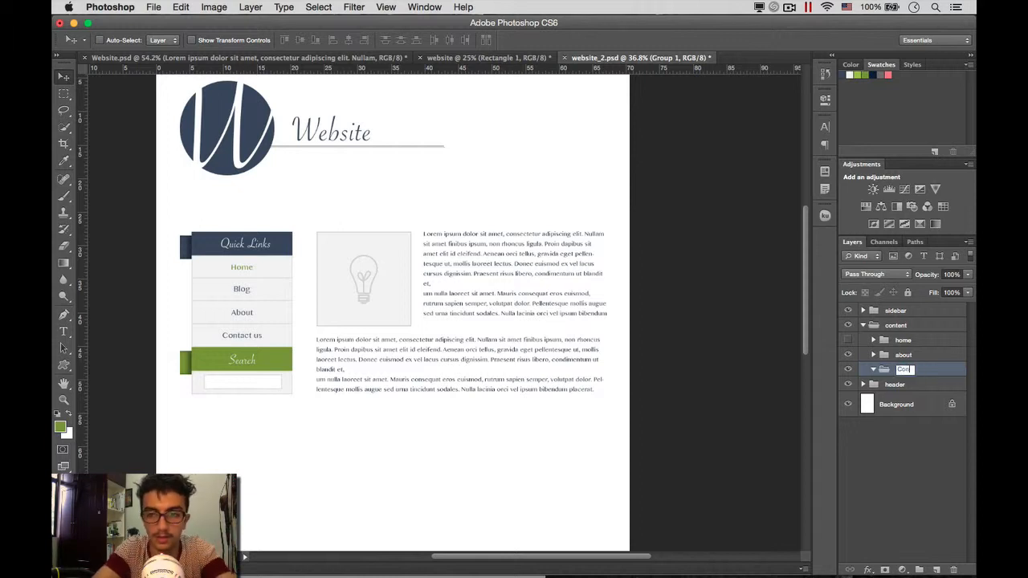
text(ntact us)
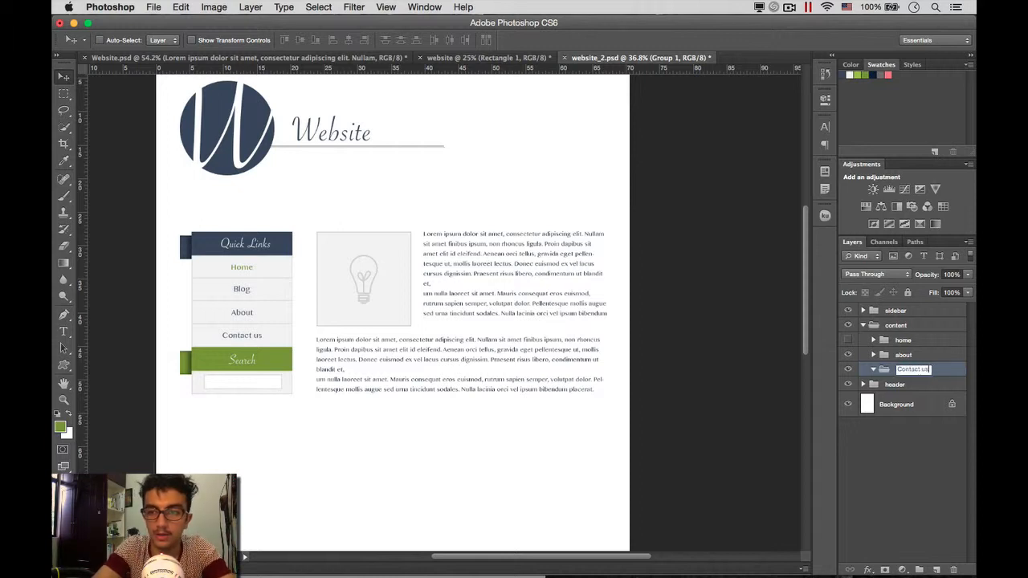
key(Return)
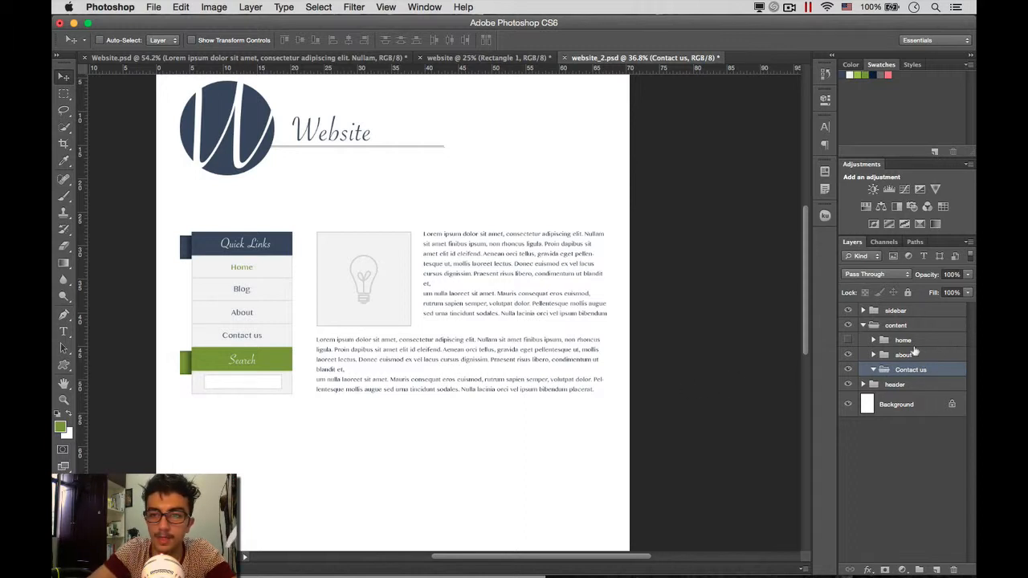
Step: Hide the about group, show the guides, and draw a rectangle about 1229 × 1246 px across the content area in the Contact us group
click(848, 354)
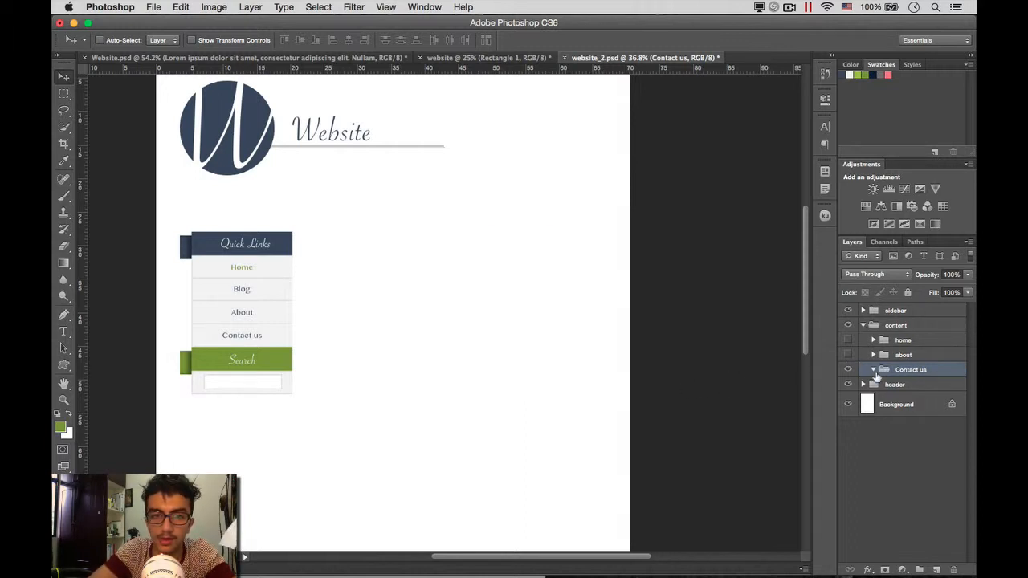
key(super+semicolon)
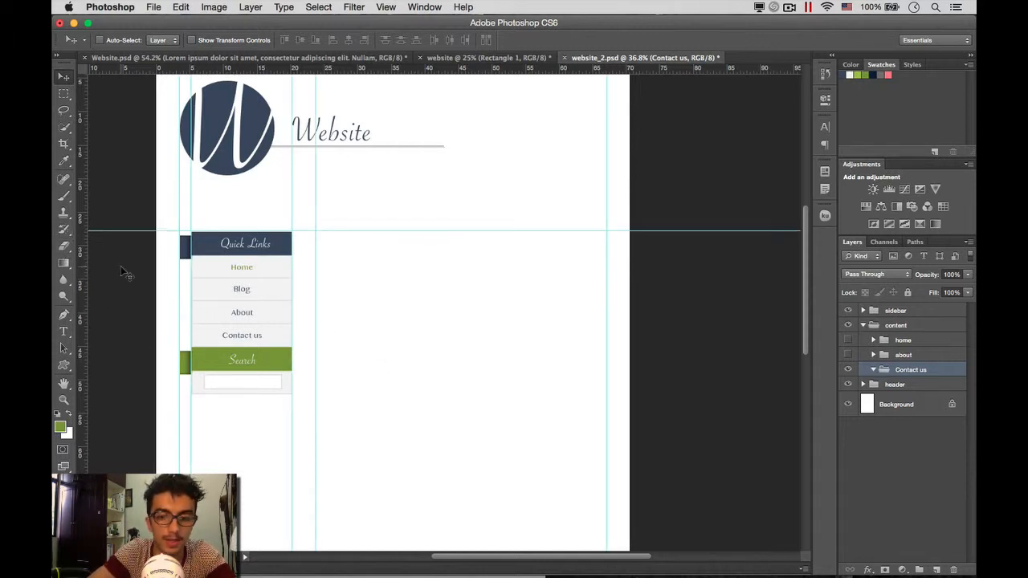
key(u)
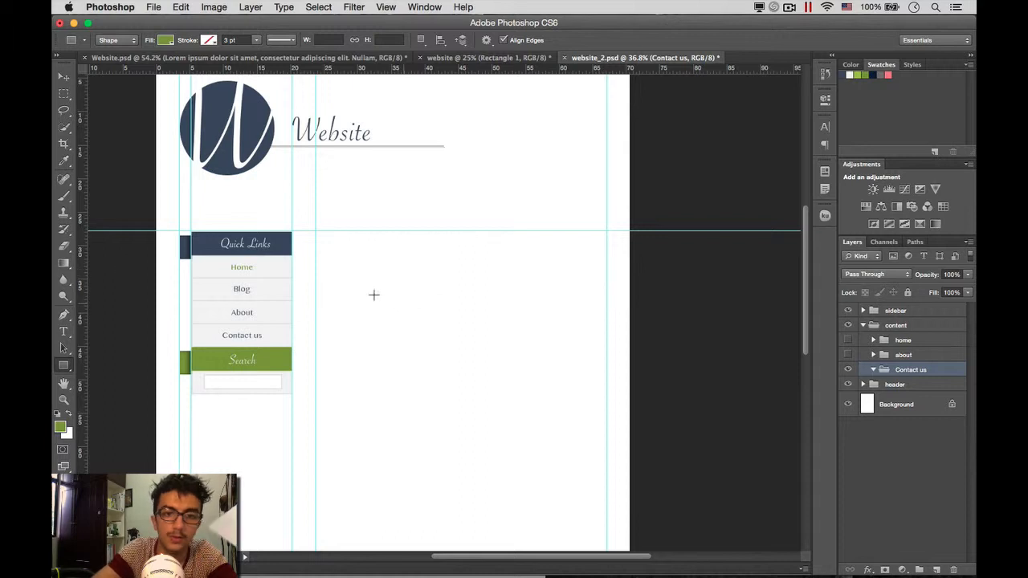
drag(314, 231, 605, 527)
Step: Change the new rectangle's fill to the light grey swatch and deselect its layer
double_click(885, 394)
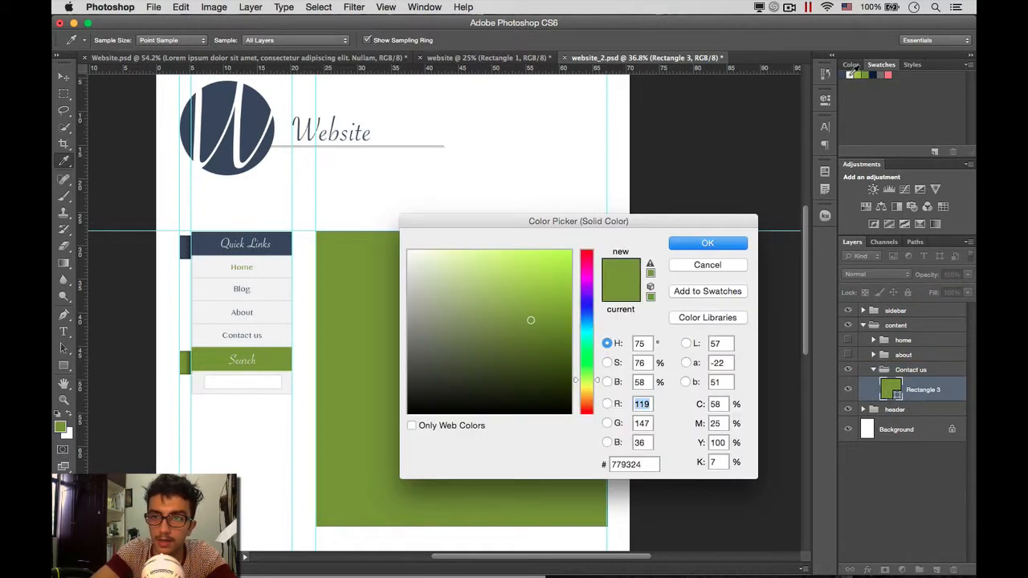
click(851, 74)
click(710, 245)
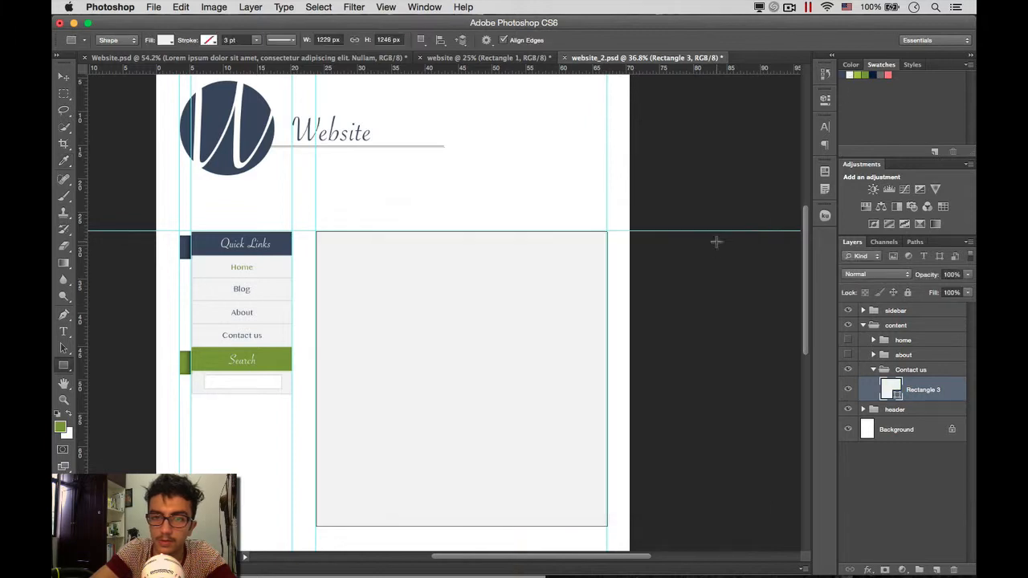
click(922, 480)
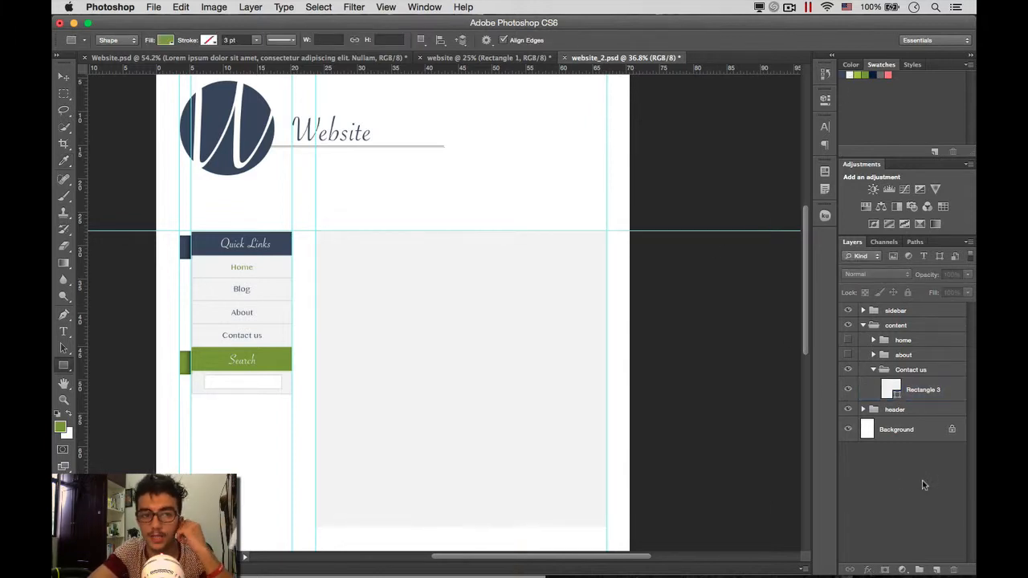
Step: Add an inside Stroke effect in grey c5c5c5 to the Contact us rectangle and collapse its effects list
double_click(947, 391)
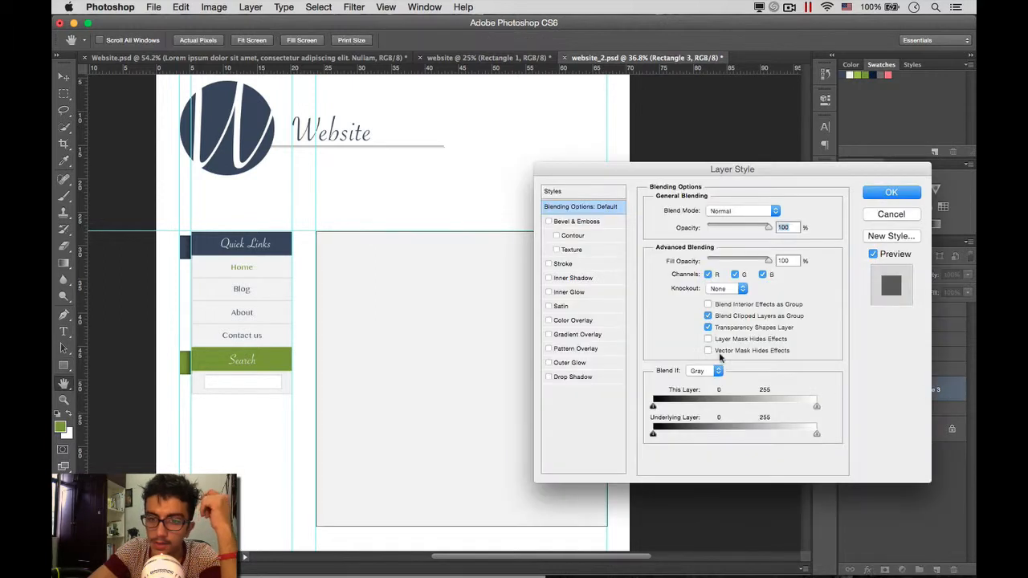
click(548, 264)
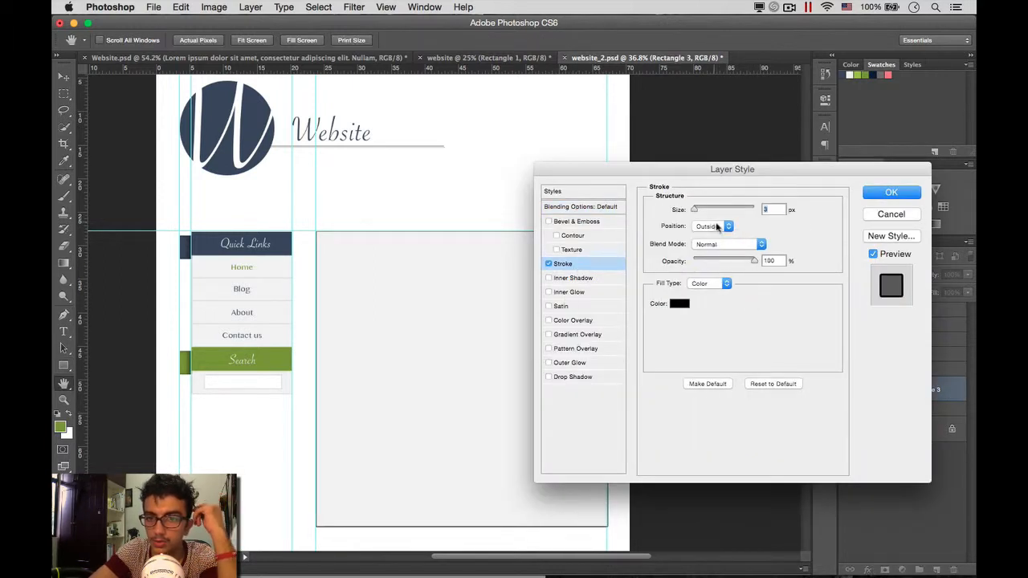
click(718, 227)
click(710, 237)
click(680, 304)
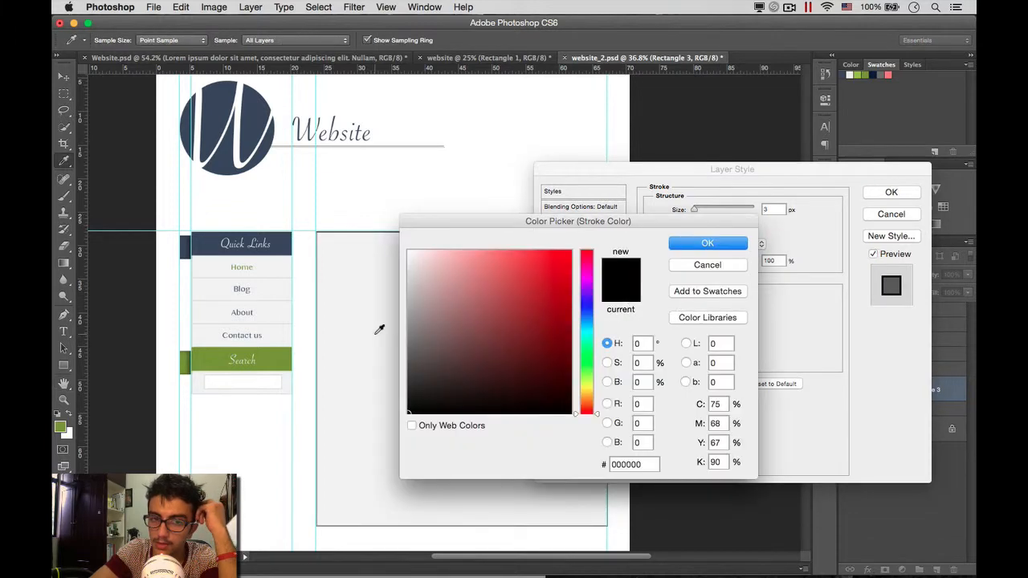
drag(411, 259, 388, 287)
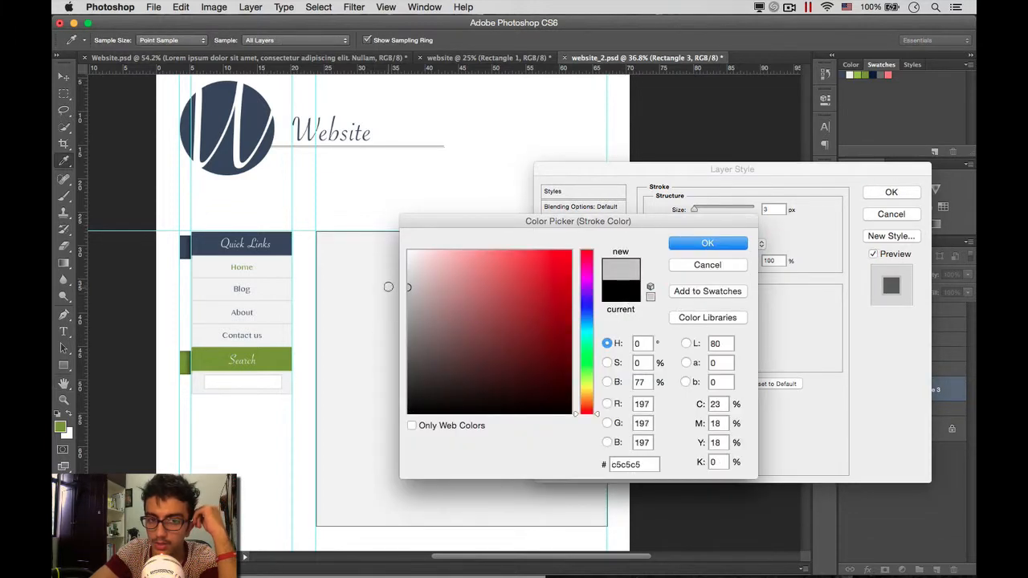
click(728, 244)
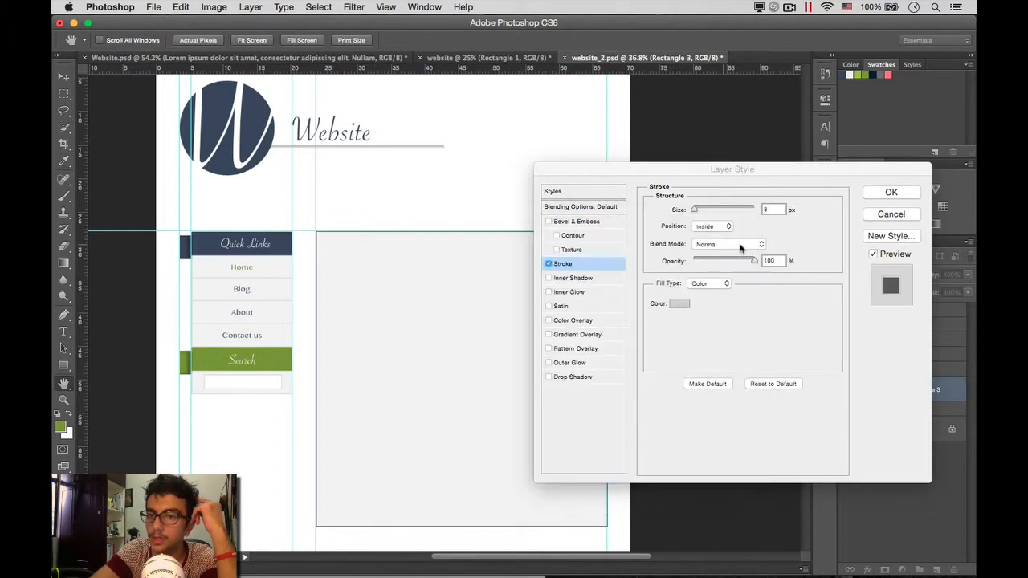
click(890, 192)
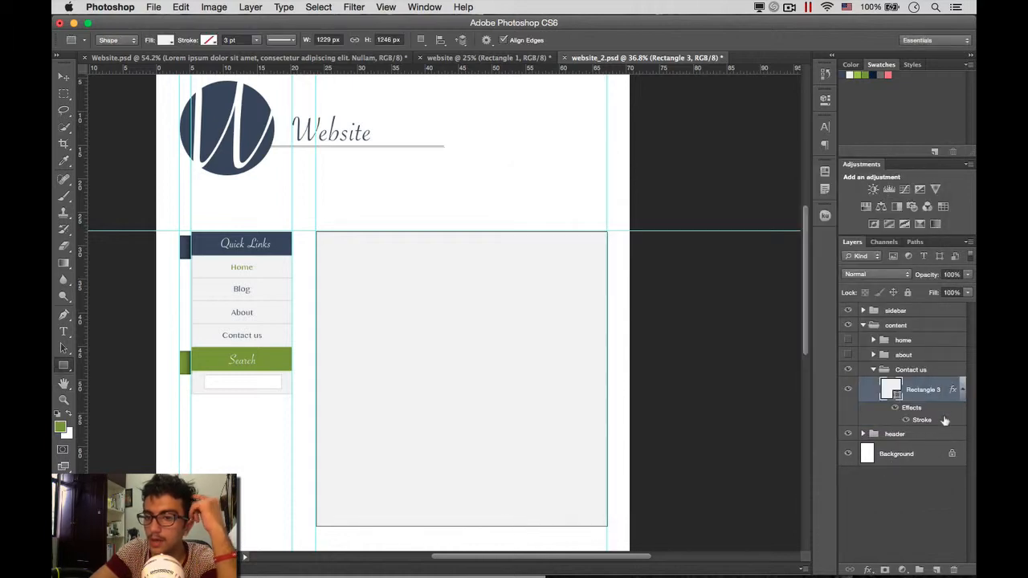
click(962, 389)
Step: Rename the Contact us rectangle's layer as form background and deselect it
double_click(923, 389)
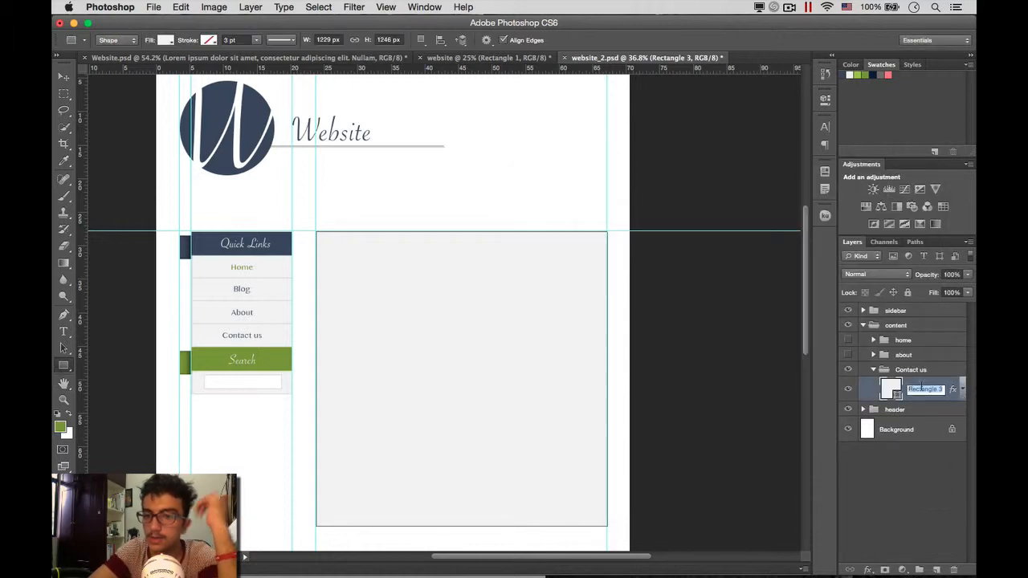
text(for)
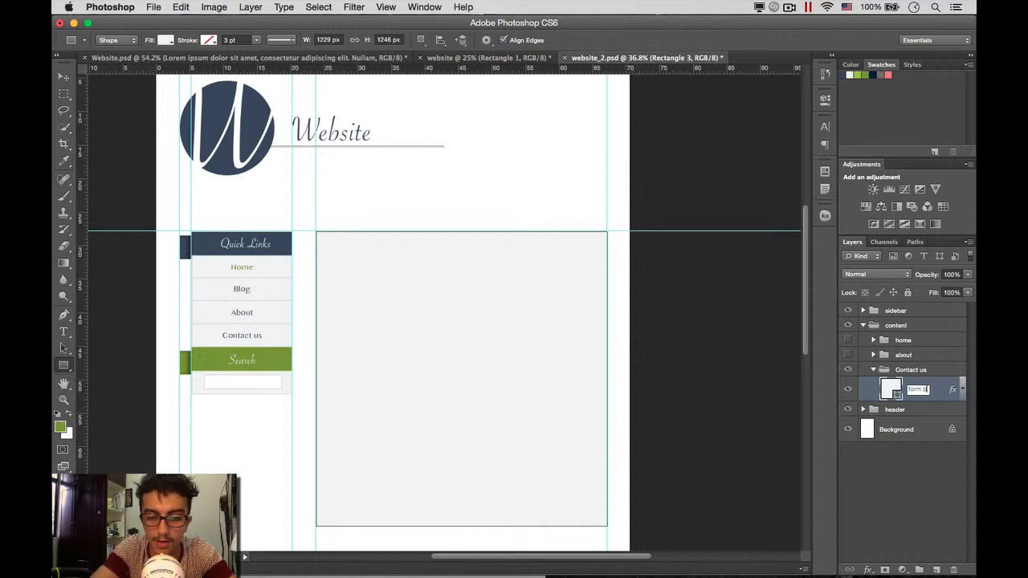
text(m background)
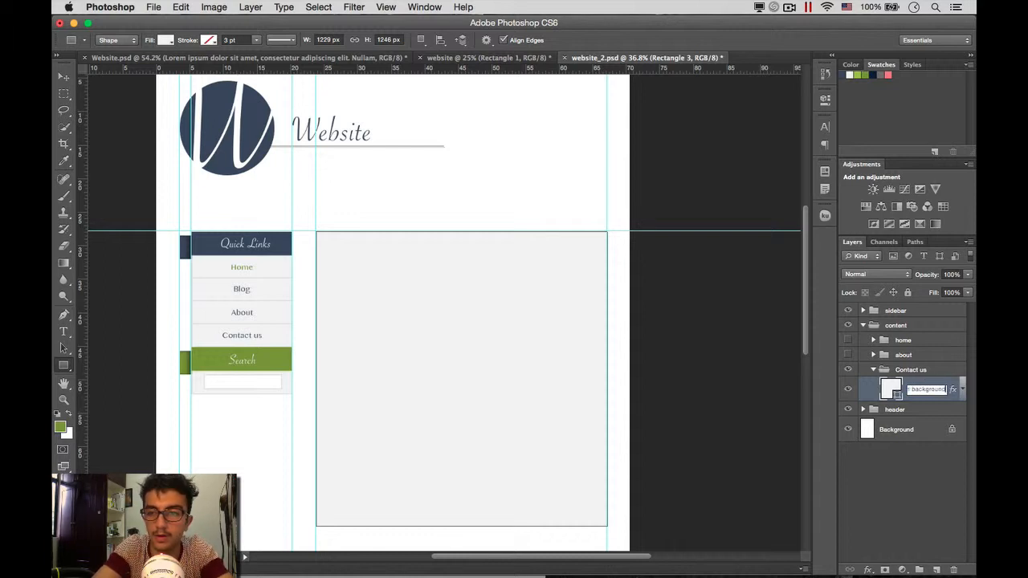
key(Return)
click(911, 504)
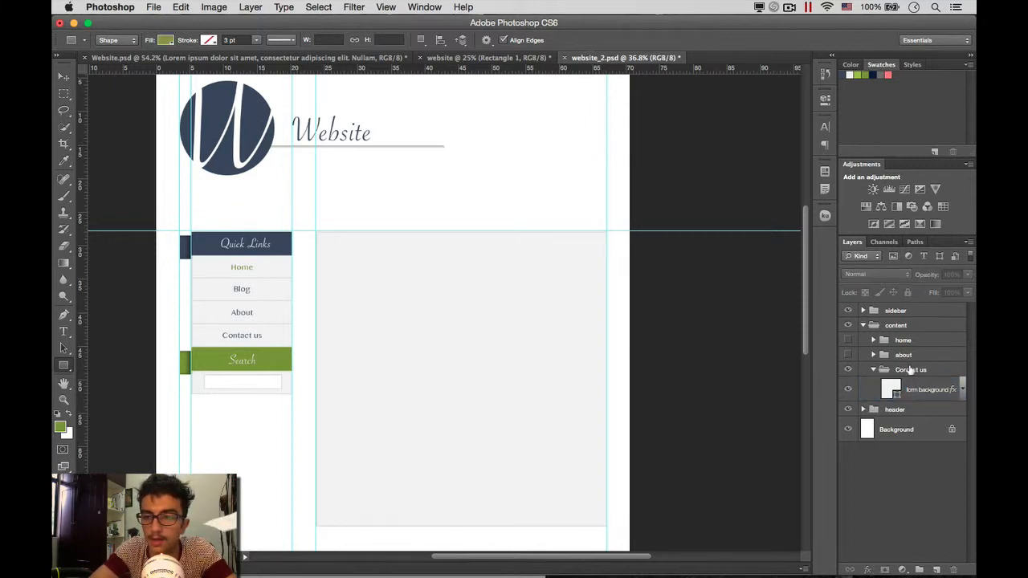
Step: Create a 100 × 100 px rectangle in the Contact us group, just below the form background, and set its fill to white ffffff
scroll(298, 359, down, 5)
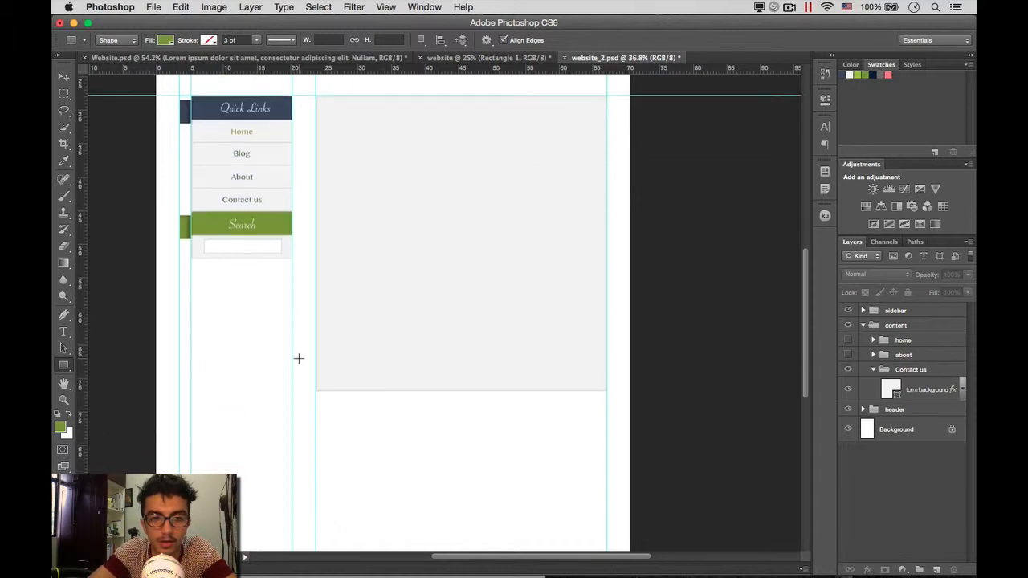
scroll(298, 359, up, 3)
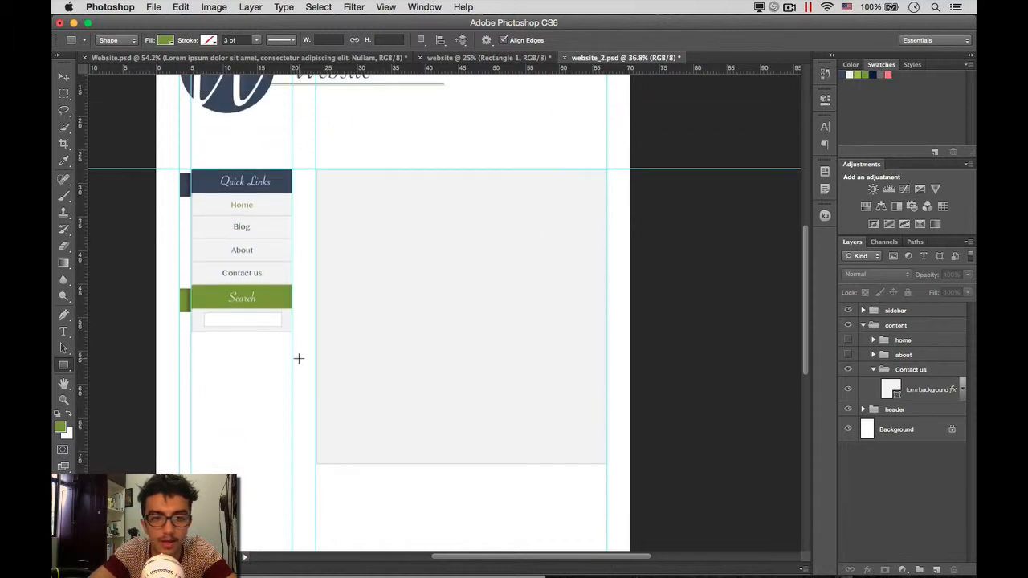
click(883, 371)
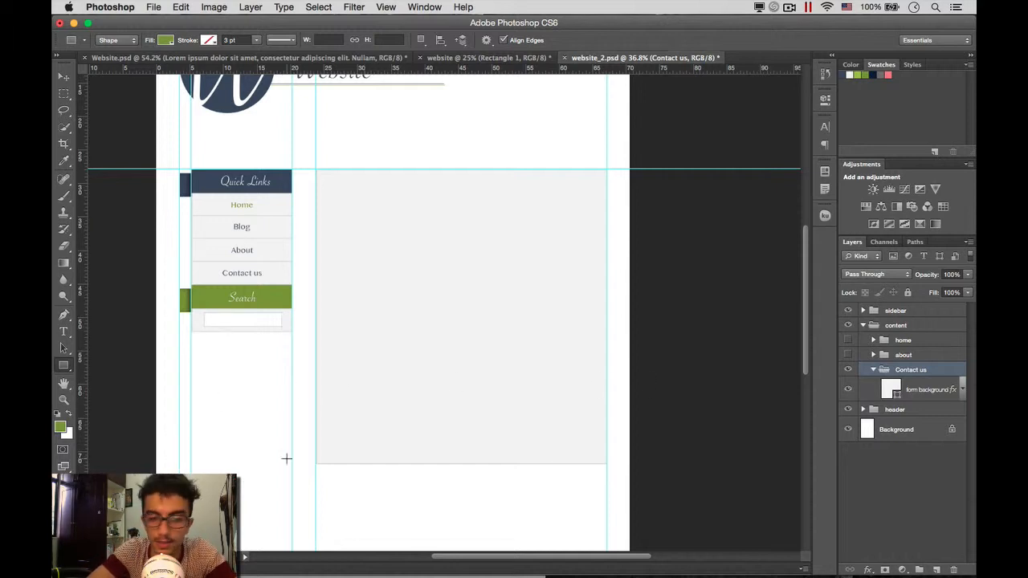
click(394, 480)
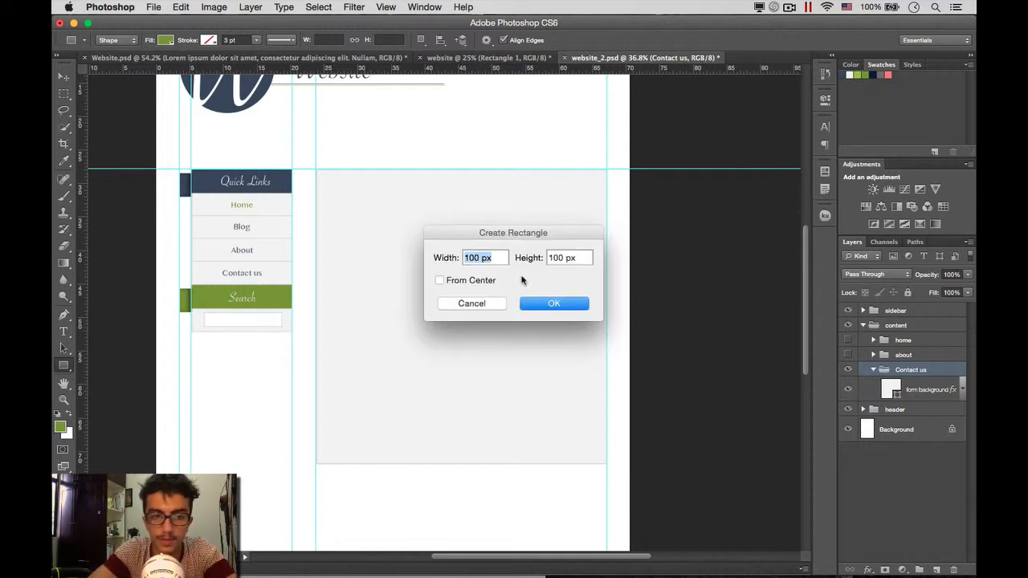
click(534, 304)
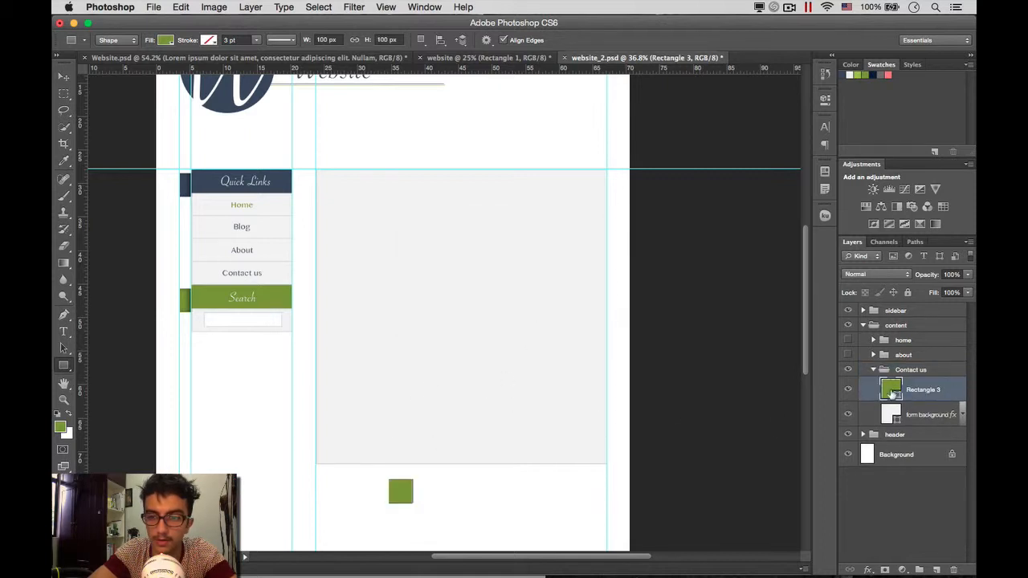
double_click(891, 391)
click(409, 253)
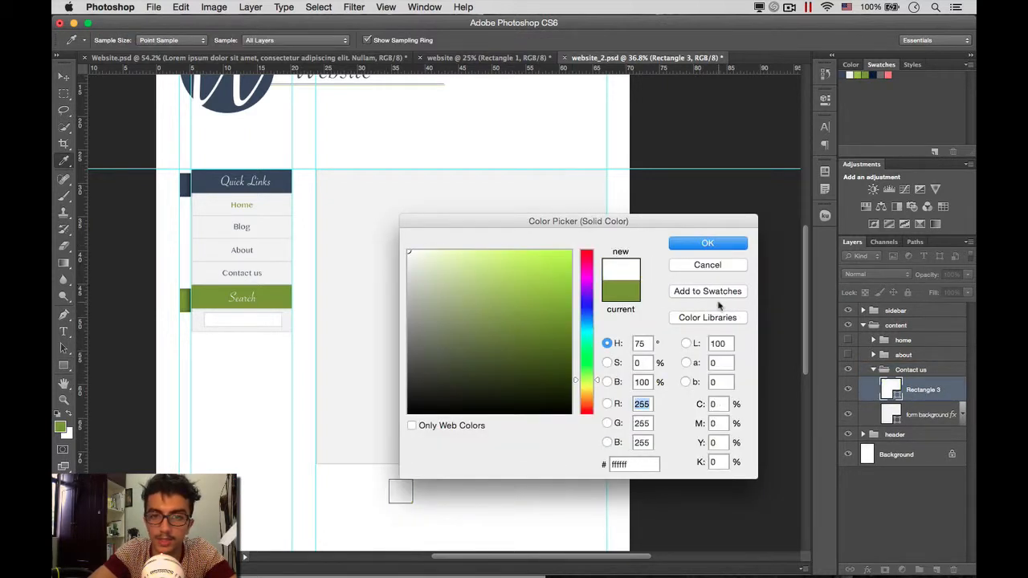
click(727, 245)
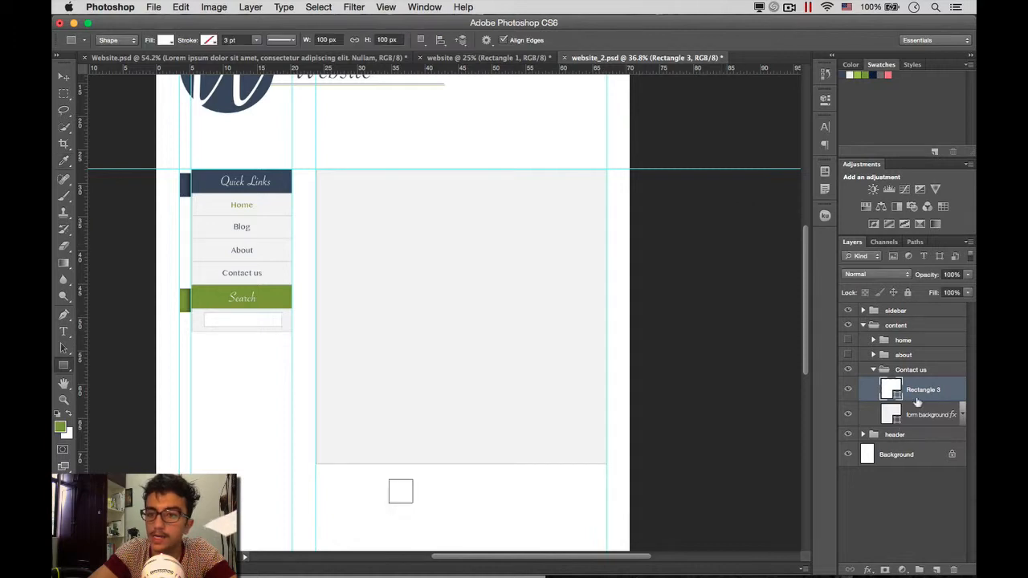
Step: Save the form background's layer effects as a new style named borderd
click(953, 418)
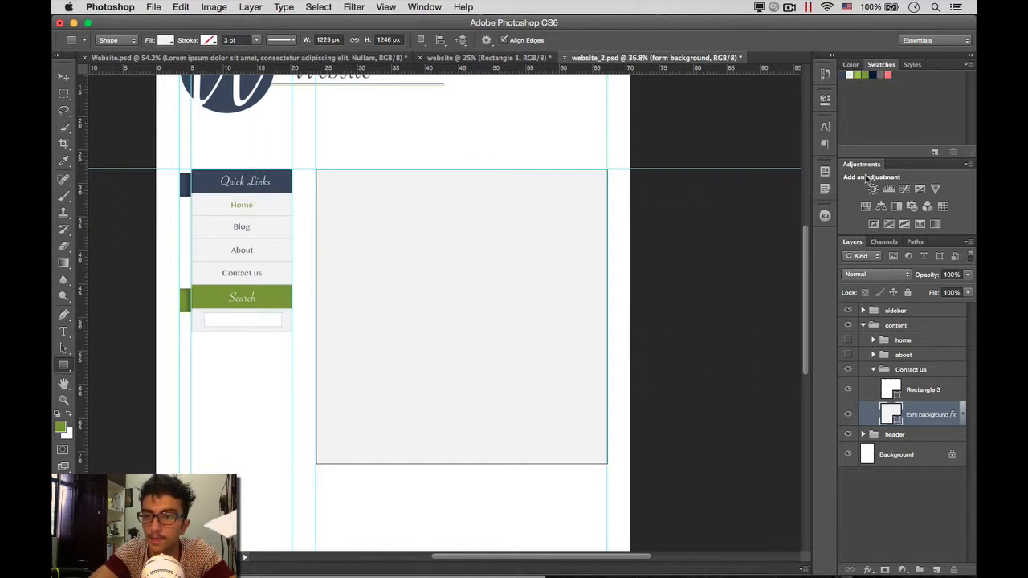
click(912, 65)
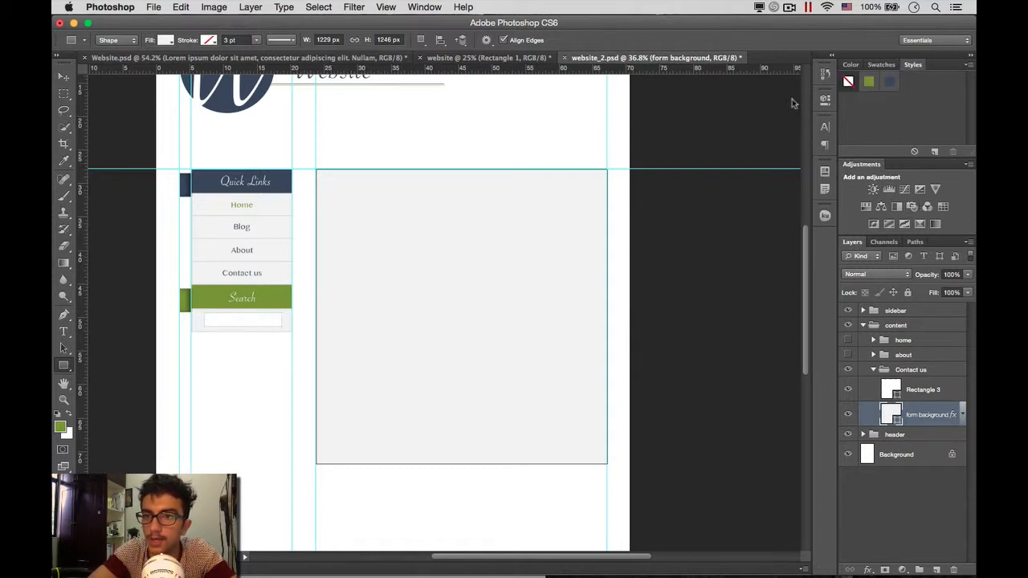
click(935, 153)
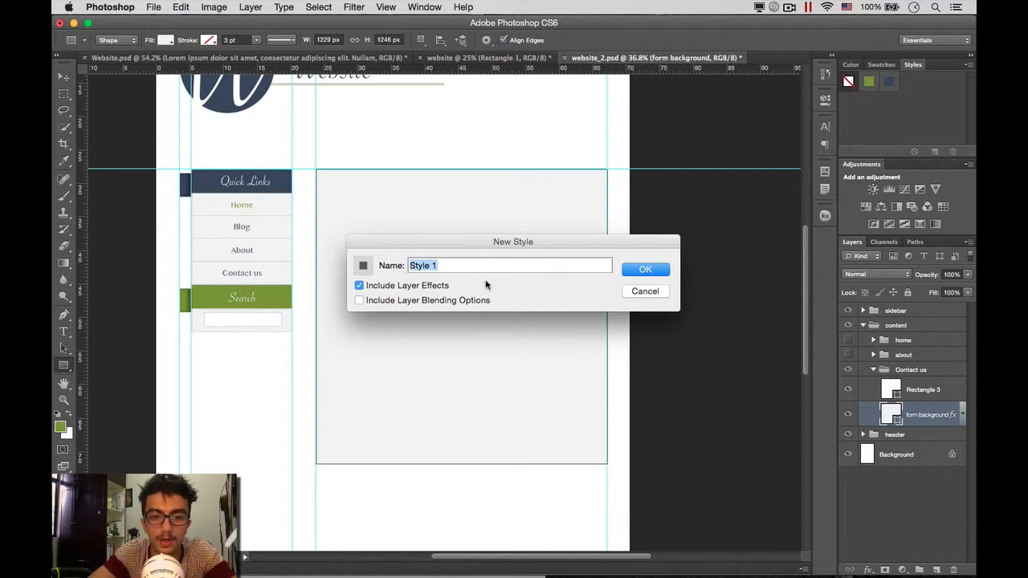
text(nor)
key(BackSpace)
key(BackSpace)
key(BackSpace)
key(BackSpace)
key(BackSpace)
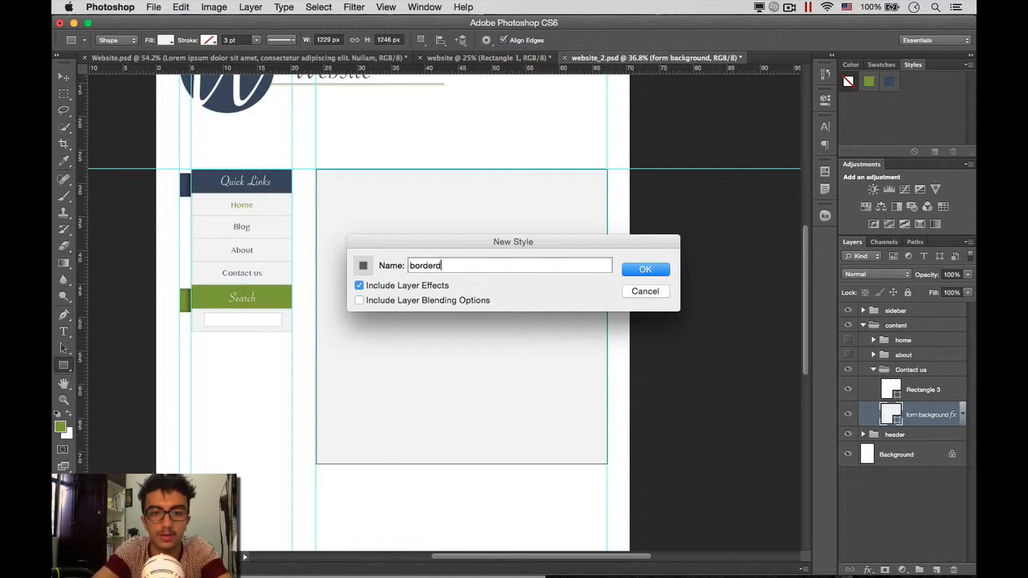
key(Return)
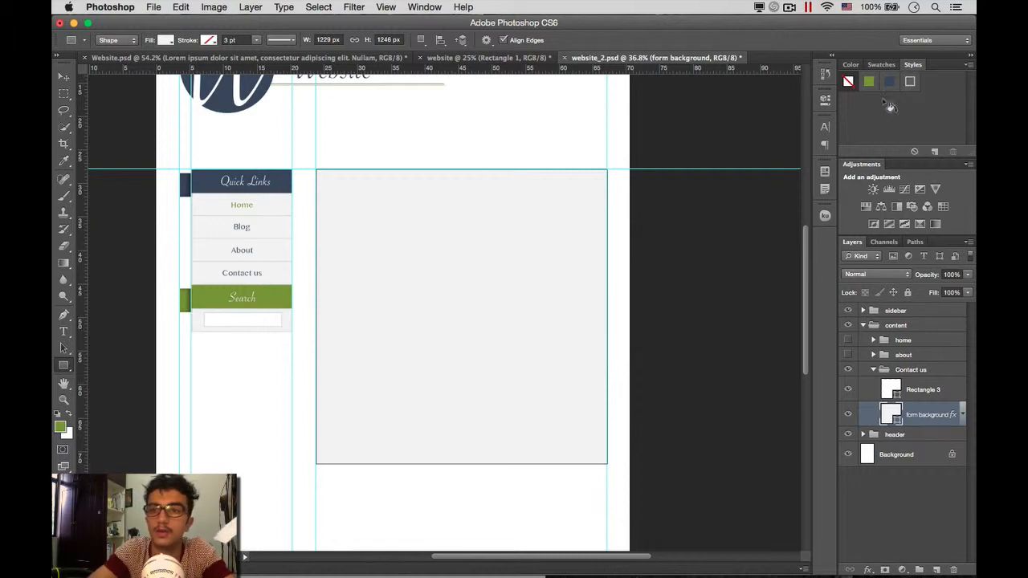
Step: Apply the borderd style to the small white rectangle and stretch it rightward to a width of about 645 px
click(948, 392)
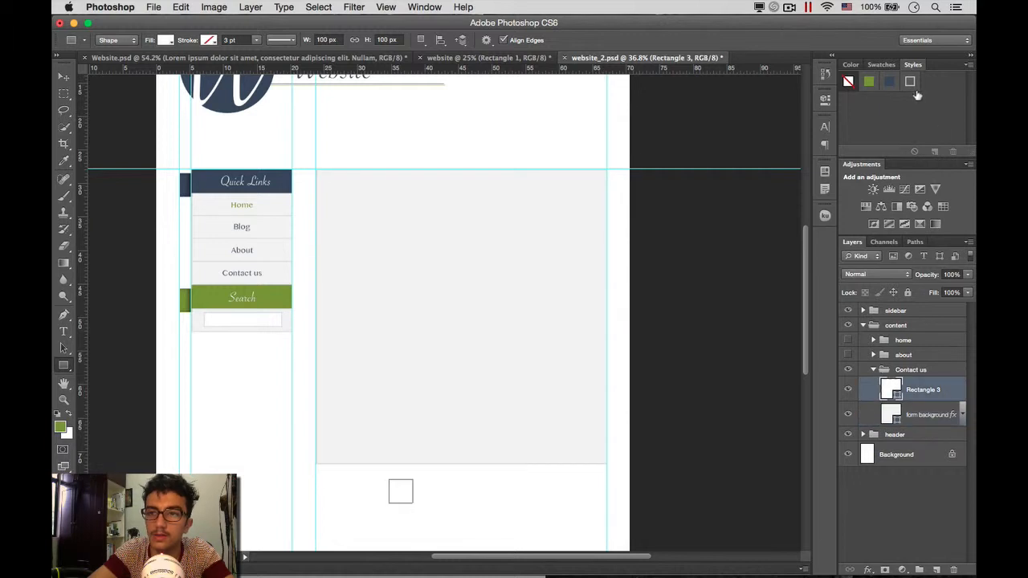
click(910, 81)
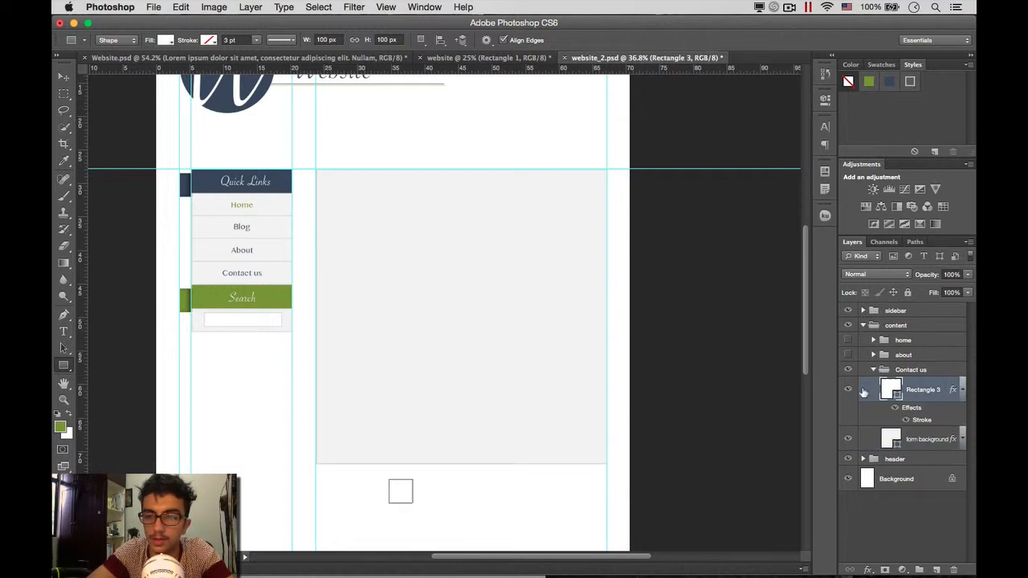
key(super+t)
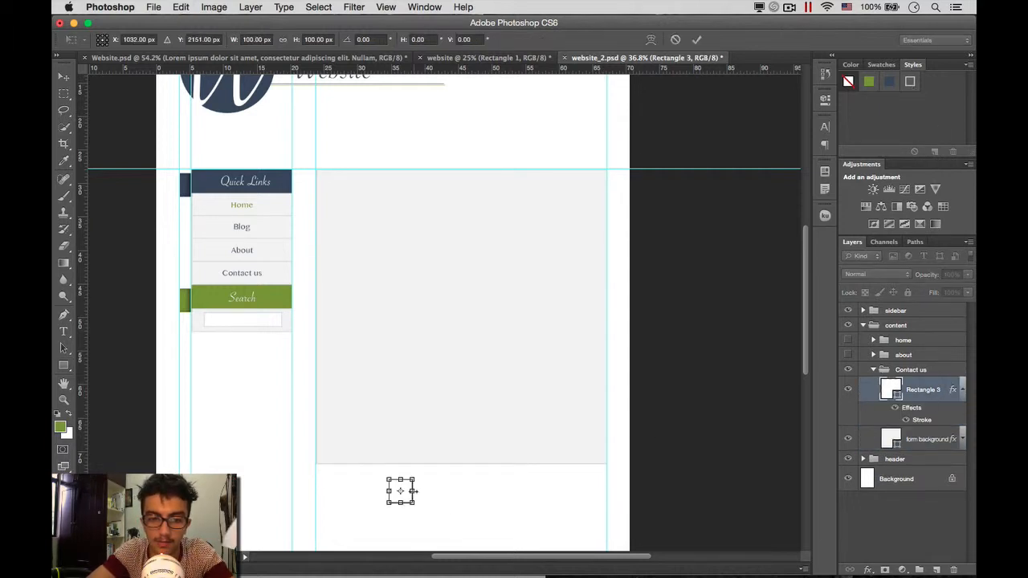
drag(415, 491, 541, 491)
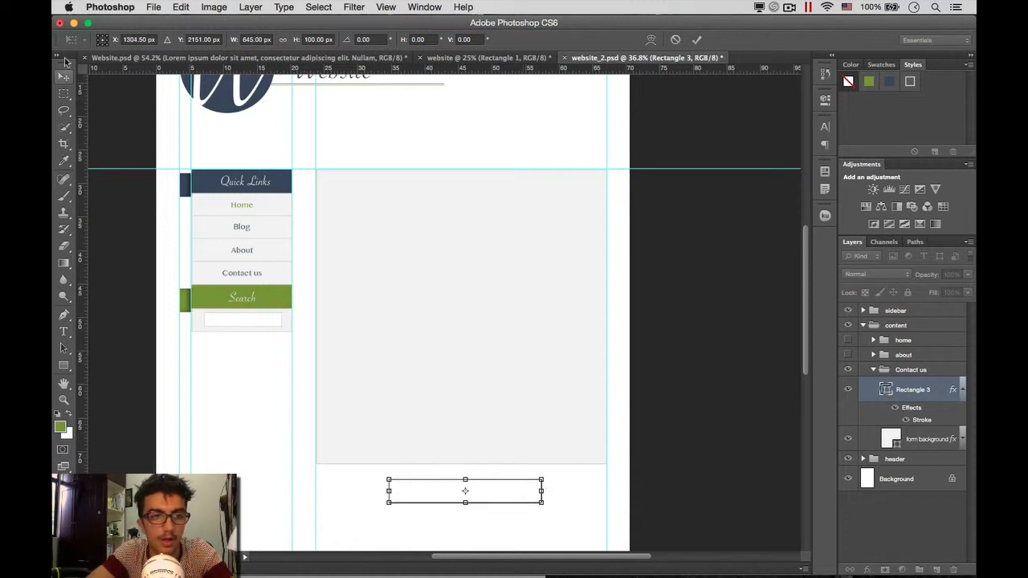
click(65, 82)
click(622, 211)
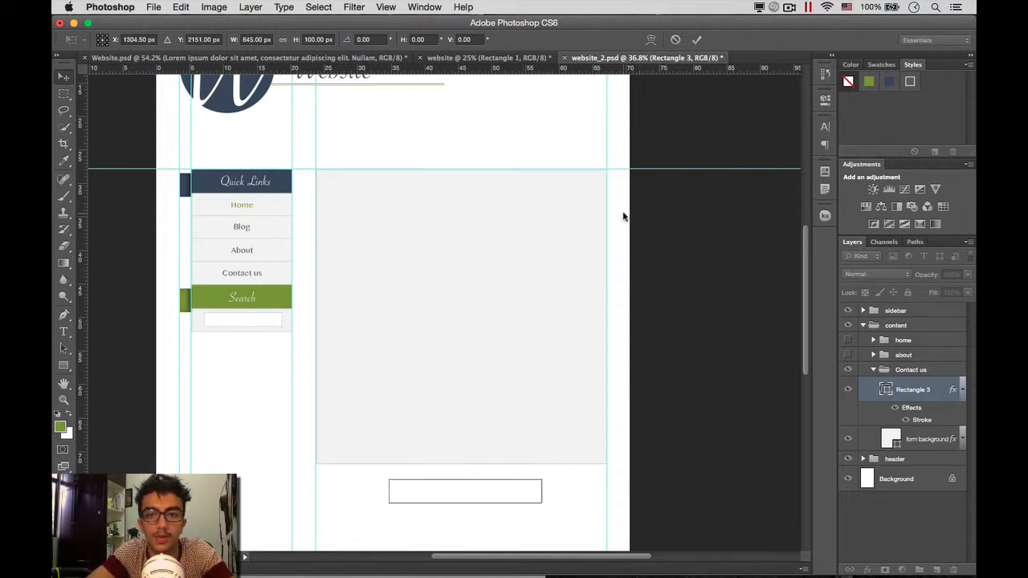
Step: Move the white rectangle onto the form background, near its upper edge, and deselect its layer
drag(486, 493, 507, 249)
drag(474, 198, 475, 192)
click(918, 529)
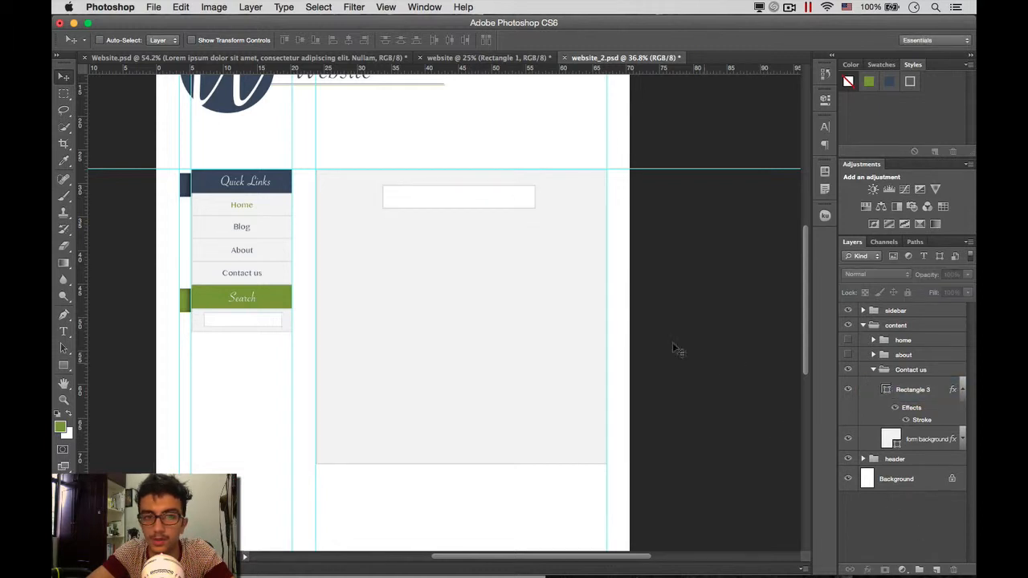
click(461, 196)
click(610, 209)
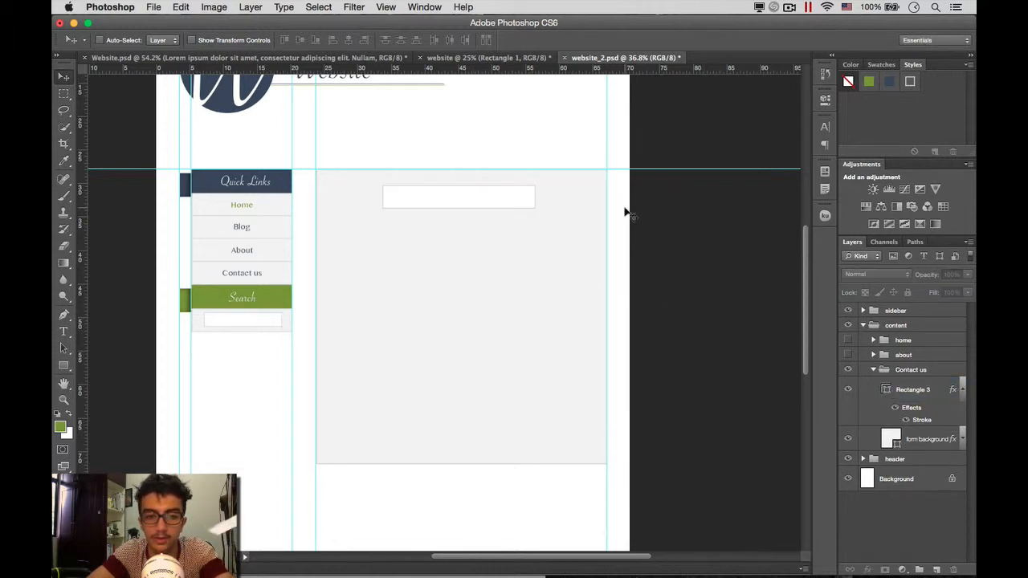
Step: Collapse the white rectangle's effects list and stretch its right side close to the form background's right edge
click(884, 438)
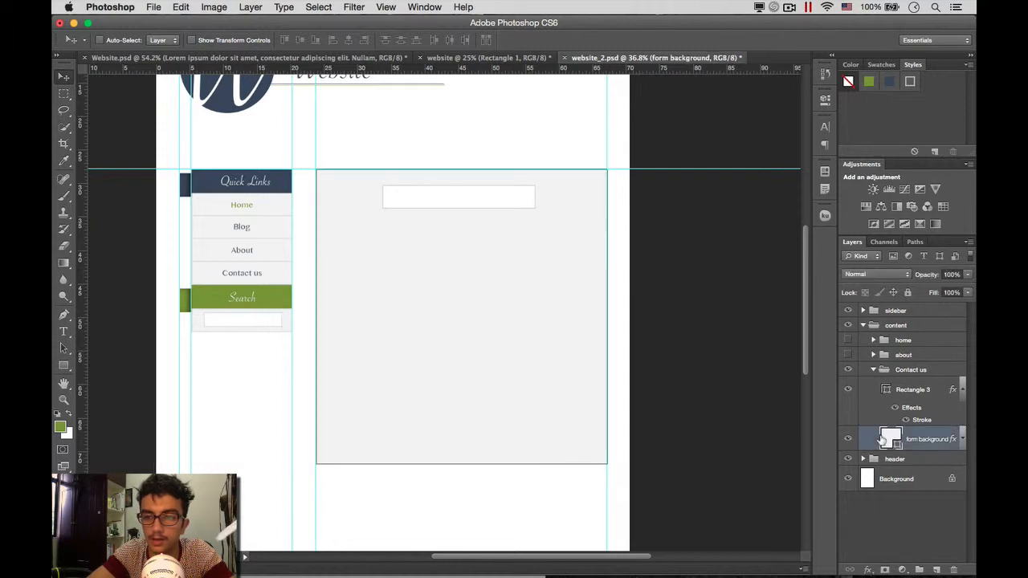
click(883, 390)
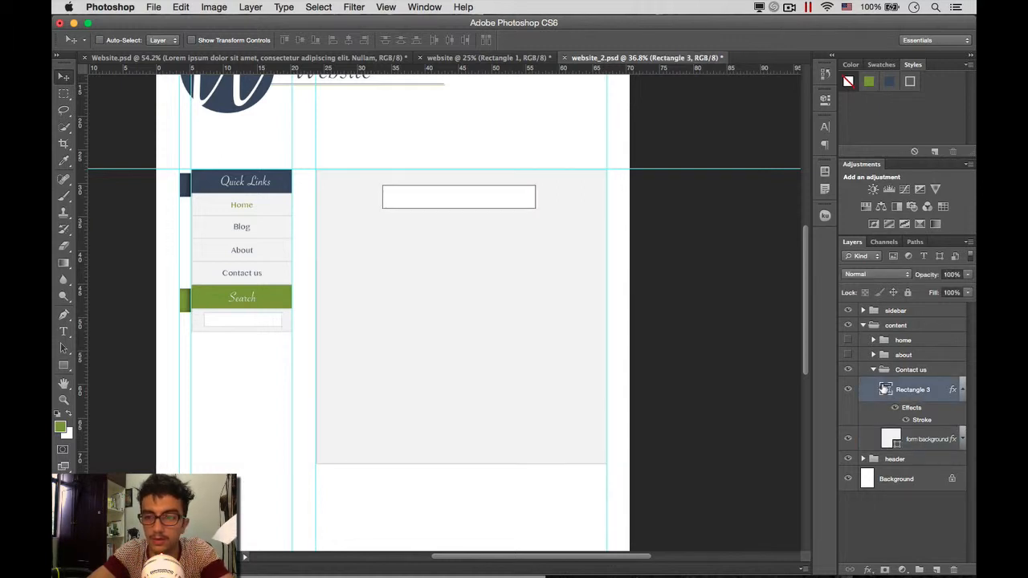
click(962, 390)
key(super+t)
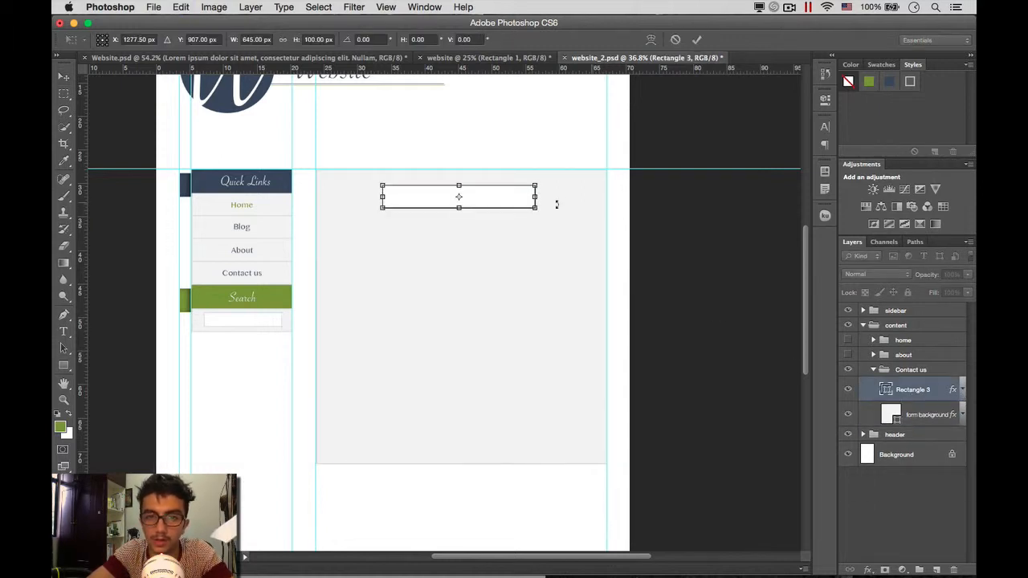
drag(534, 197, 592, 197)
key(Return)
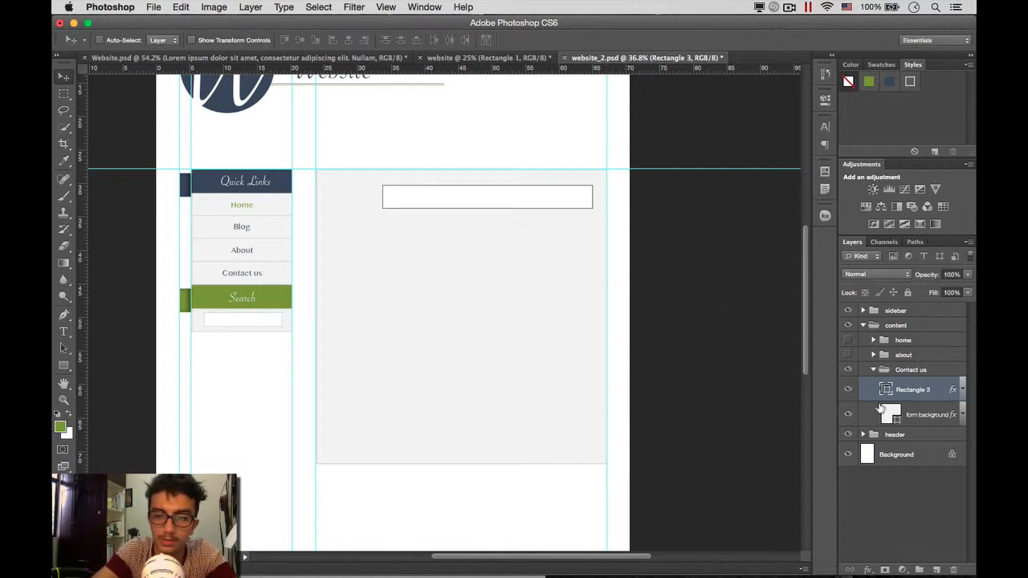
Step: Duplicate the white field rectangle four times and check through the stacked copies' layers
key(super+j)
key(super+j)
key(super+j)
key(super+j)
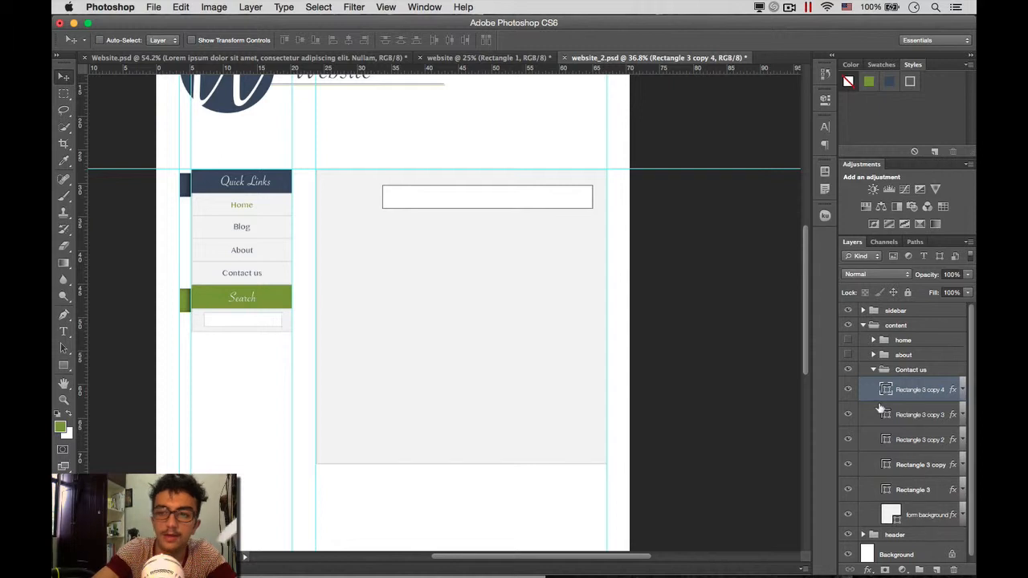
click(896, 491)
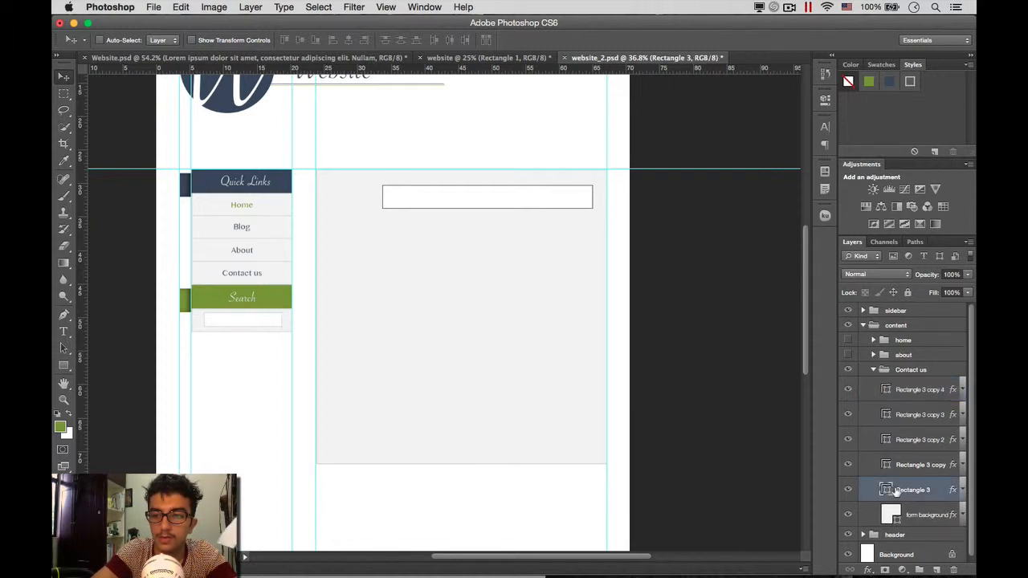
click(898, 469)
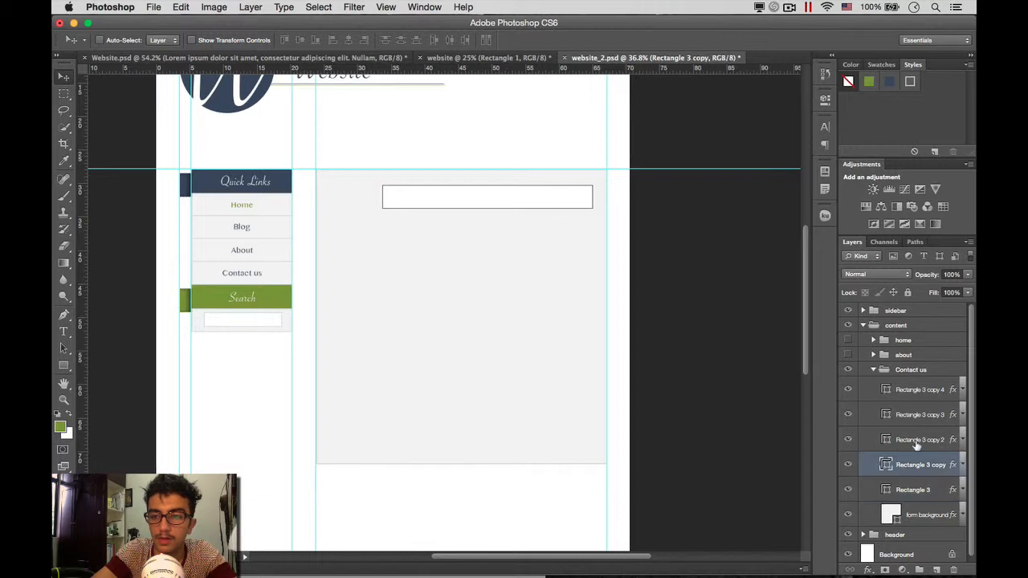
click(917, 441)
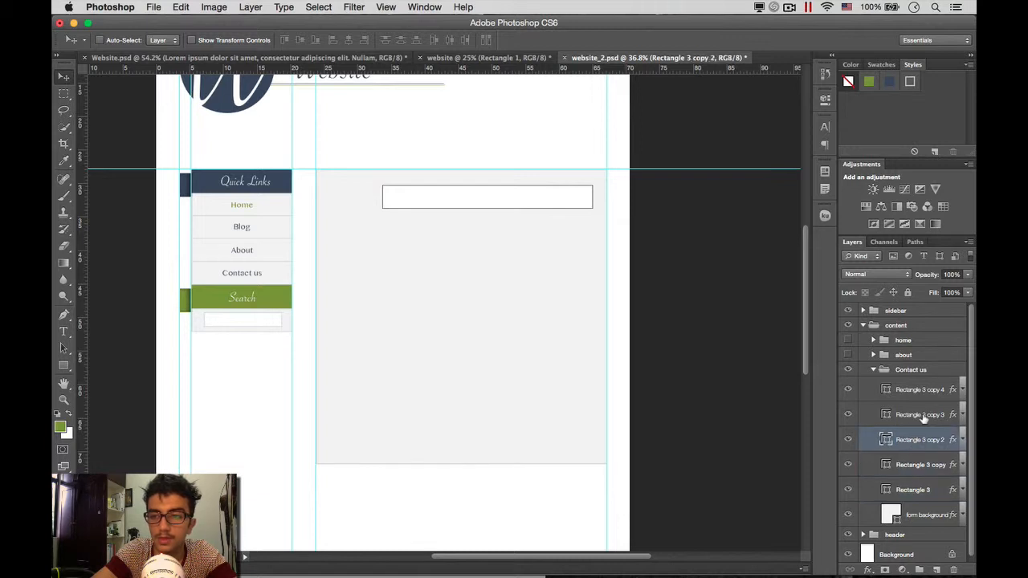
click(924, 417)
click(931, 397)
Step: Move the uppermost copy of the field straight down to just below the middle of the form background
click(925, 493)
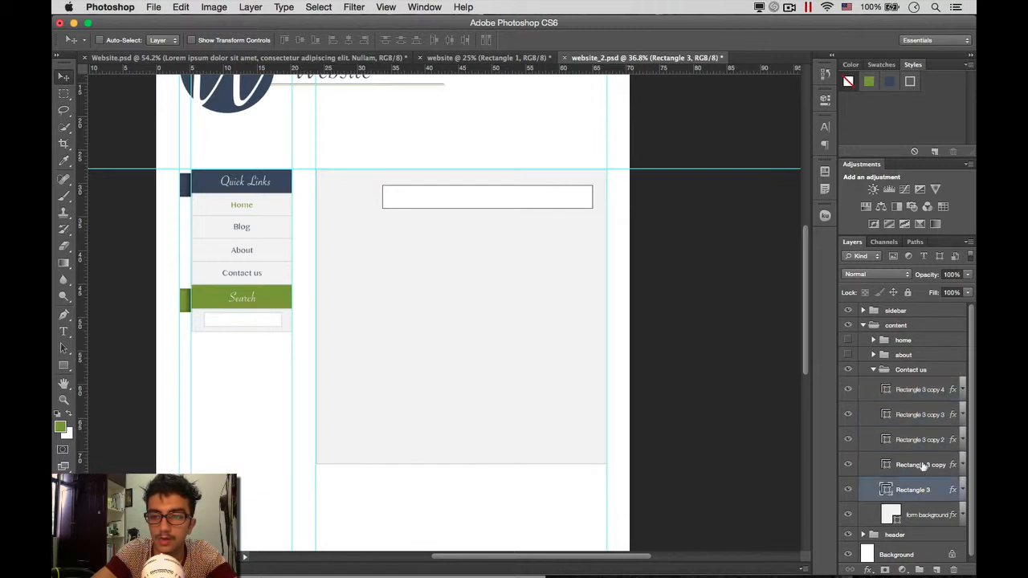
shift+click(920, 390)
click(918, 389)
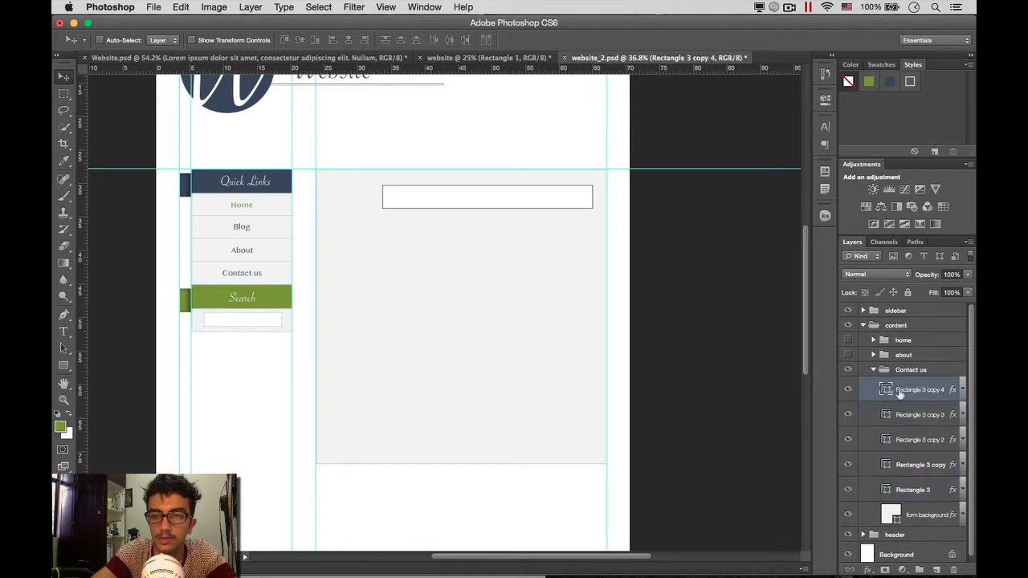
drag(532, 203, 530, 347)
Step: Distribute the five white field rectangles evenly by their vertical centers between the first field and the lowest one
click(910, 491)
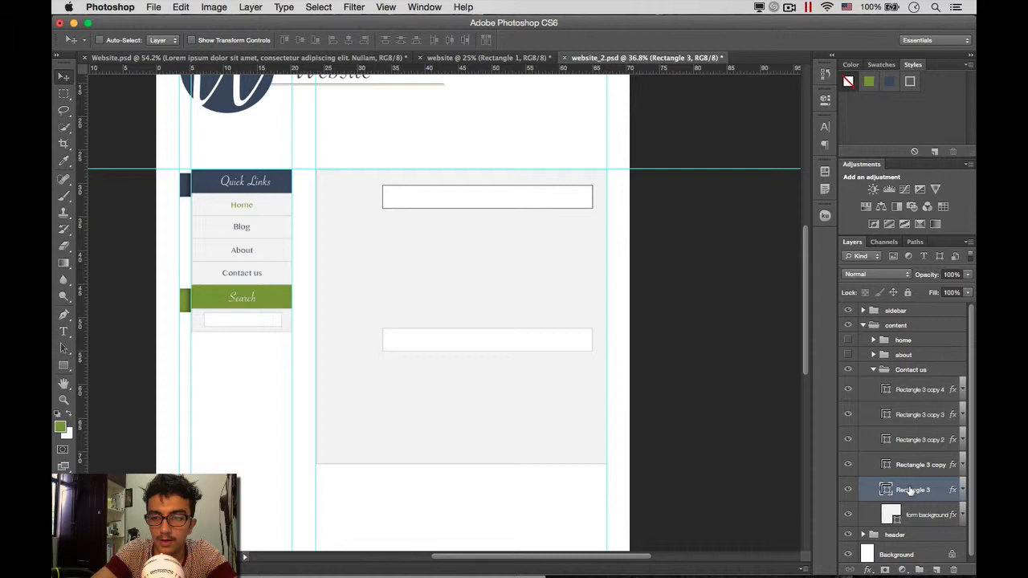
shift+click(893, 392)
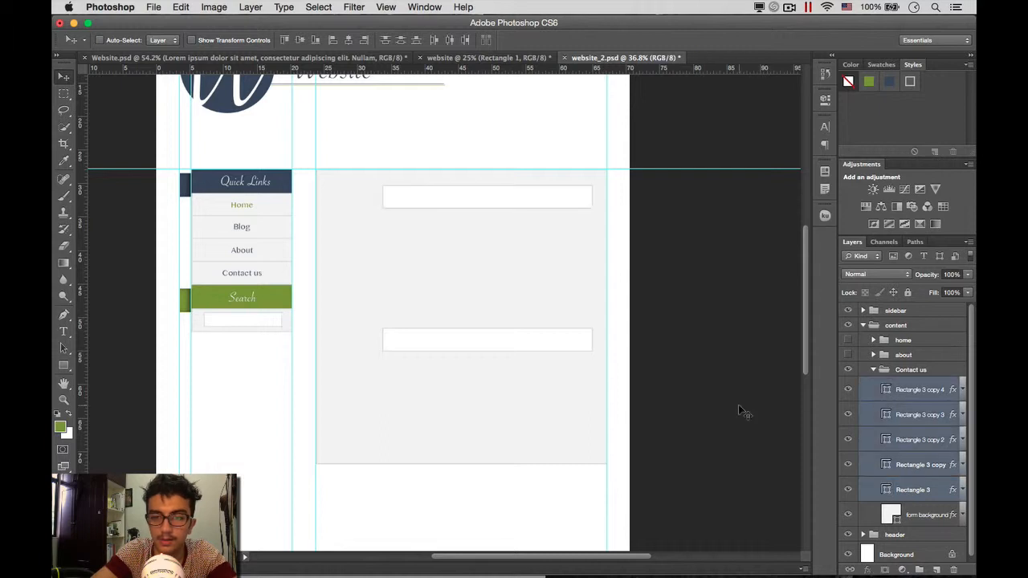
click(401, 40)
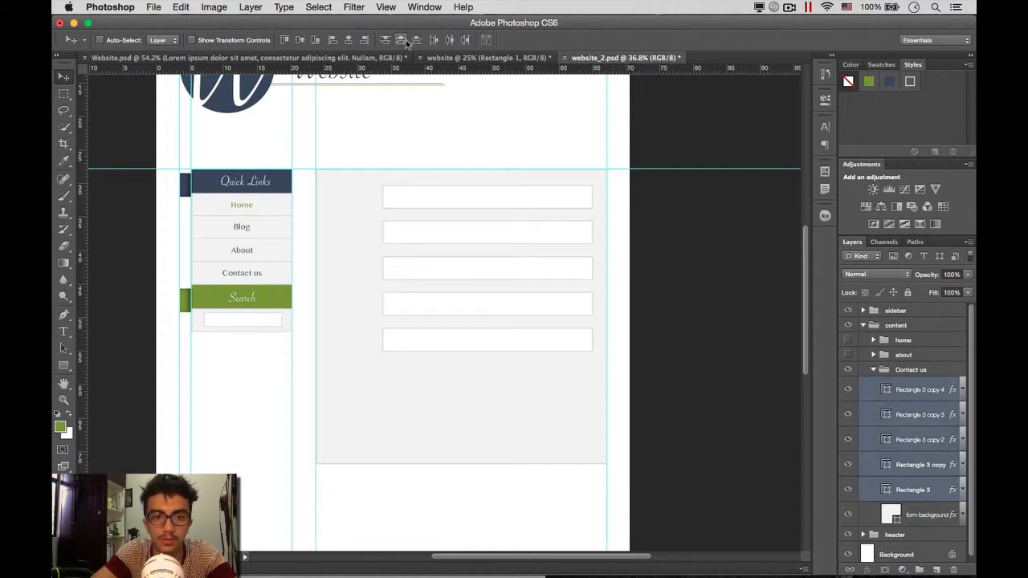
Step: Stretch the lowest field's lower edge down near the form background's bottom, making a message box about 505 px tall
click(887, 393)
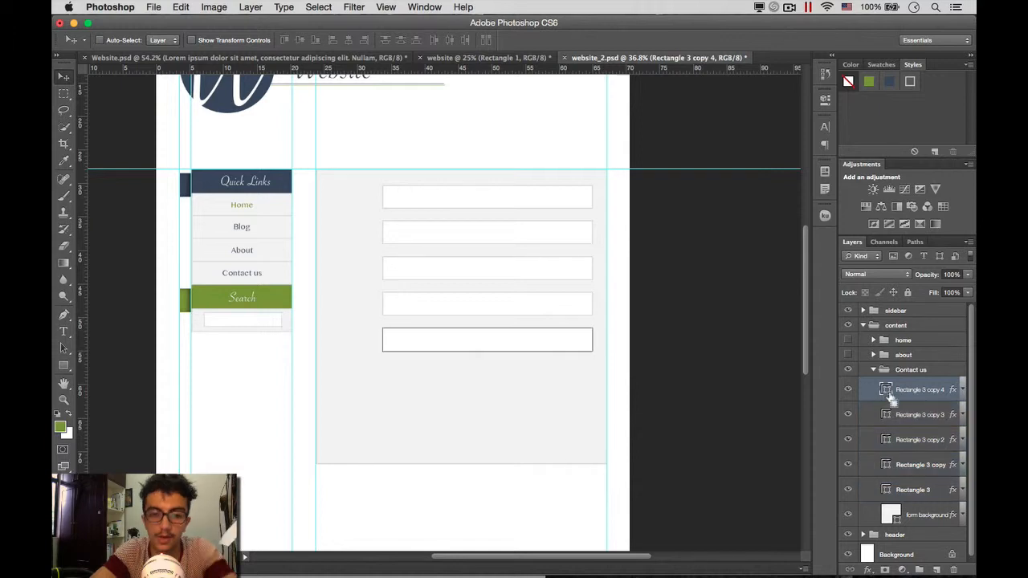
key(super+t)
drag(487, 352, 474, 448)
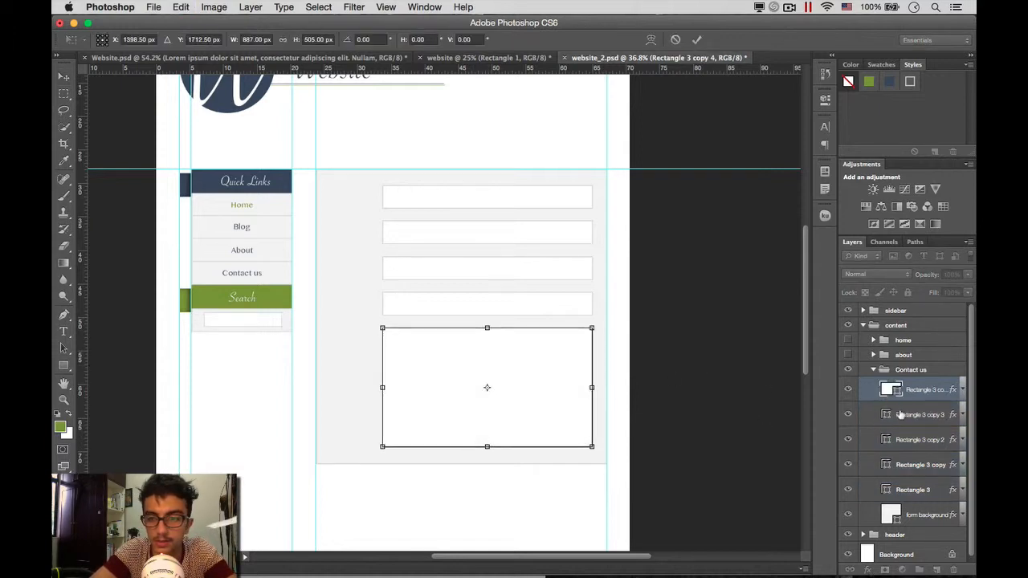
key(Return)
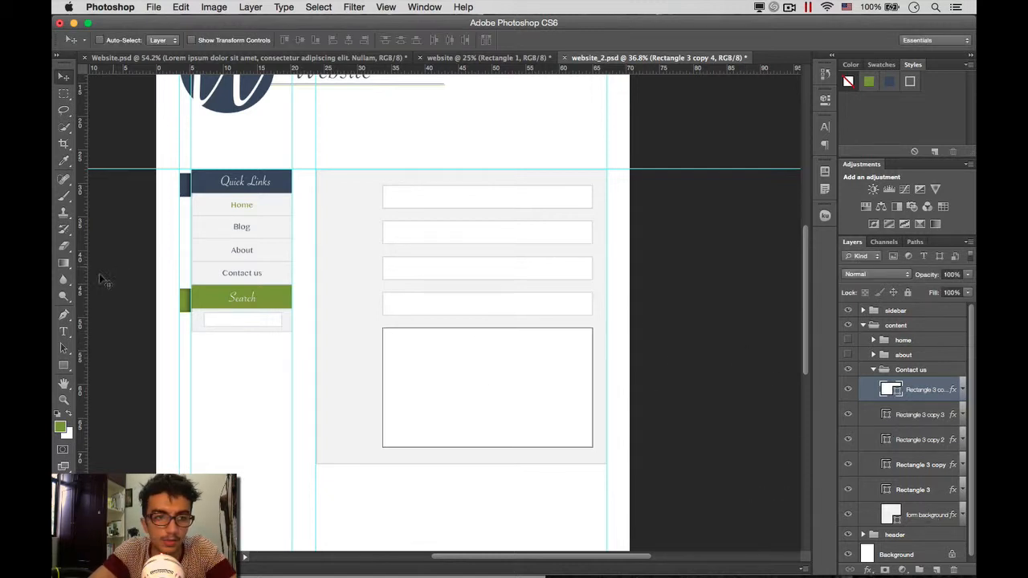
Step: Add the text label "Name" on the form background beside the first field
click(65, 331)
click(337, 199)
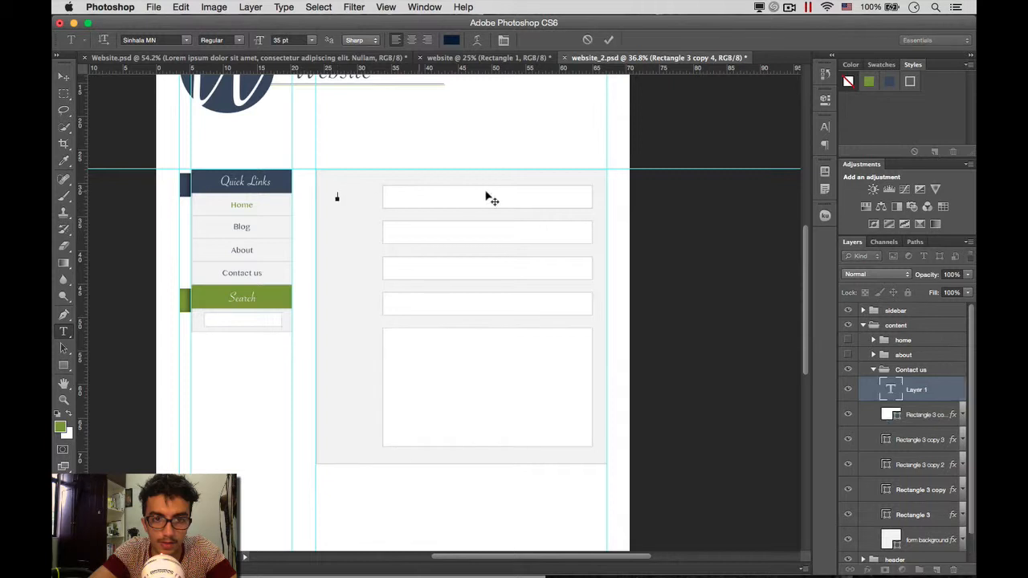
text(Name)
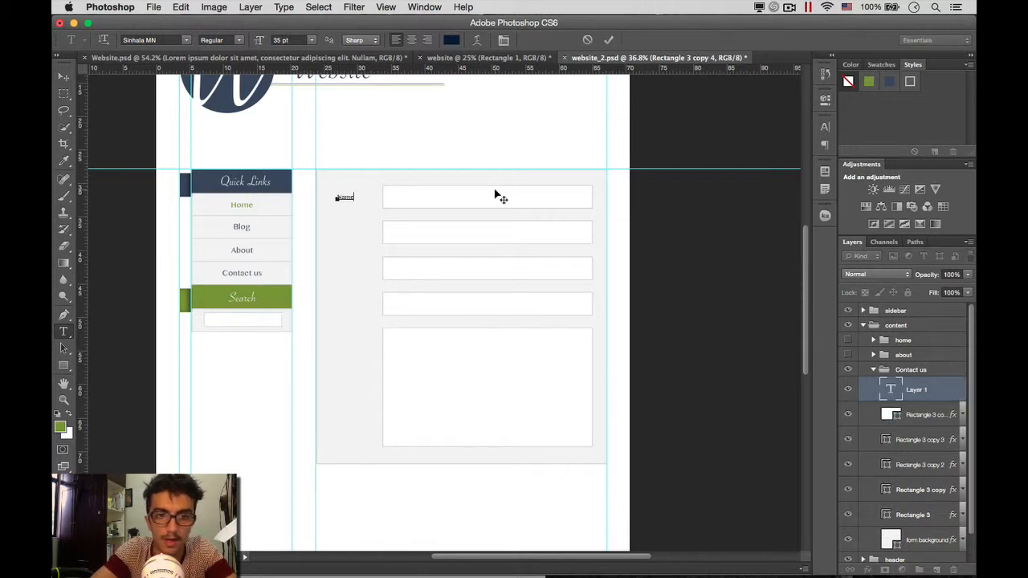
click(906, 392)
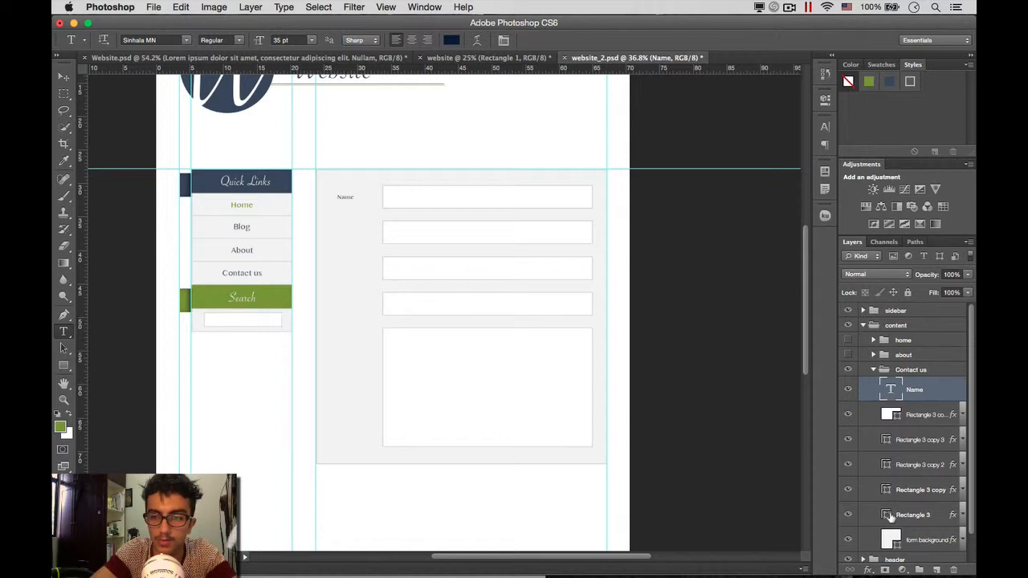
Step: Duplicate the Name text layer four times
click(884, 438)
click(893, 390)
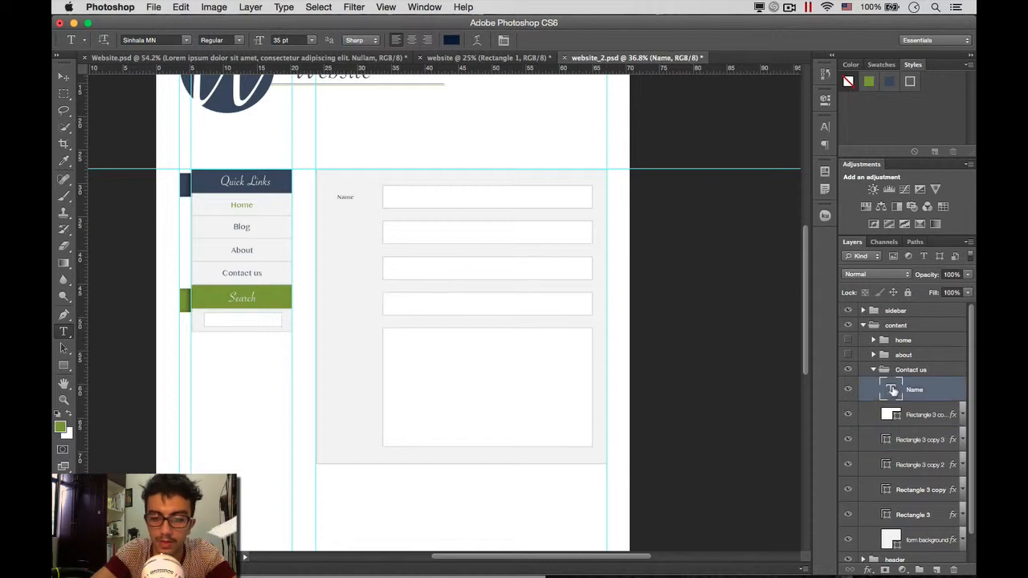
key(super+j)
key(super+j)
key(super+j)
key(super+j)
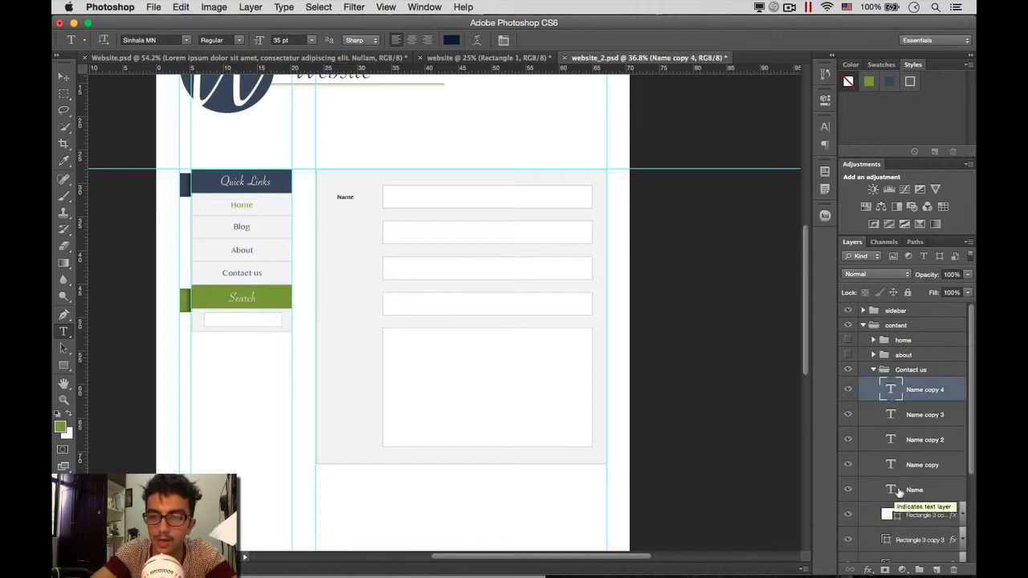
Step: Replace the text of the first Name copy with "E-mail"
double_click(890, 389)
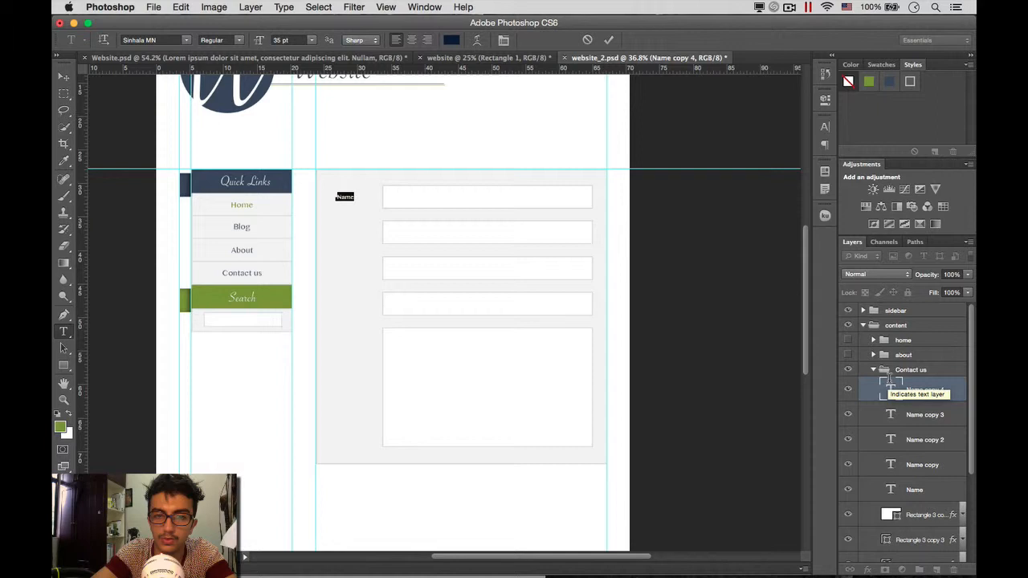
click(892, 463)
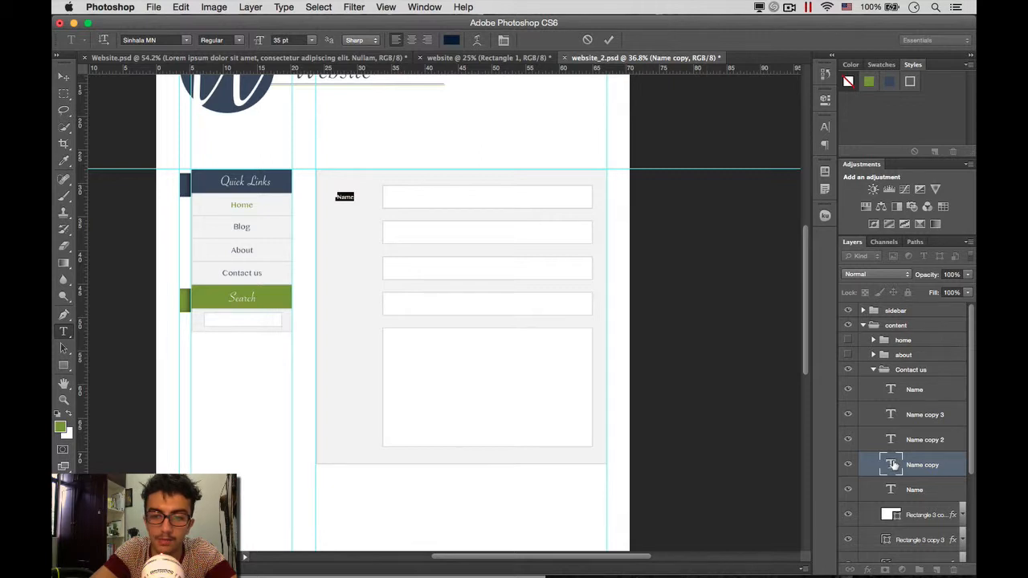
text(E-mail)
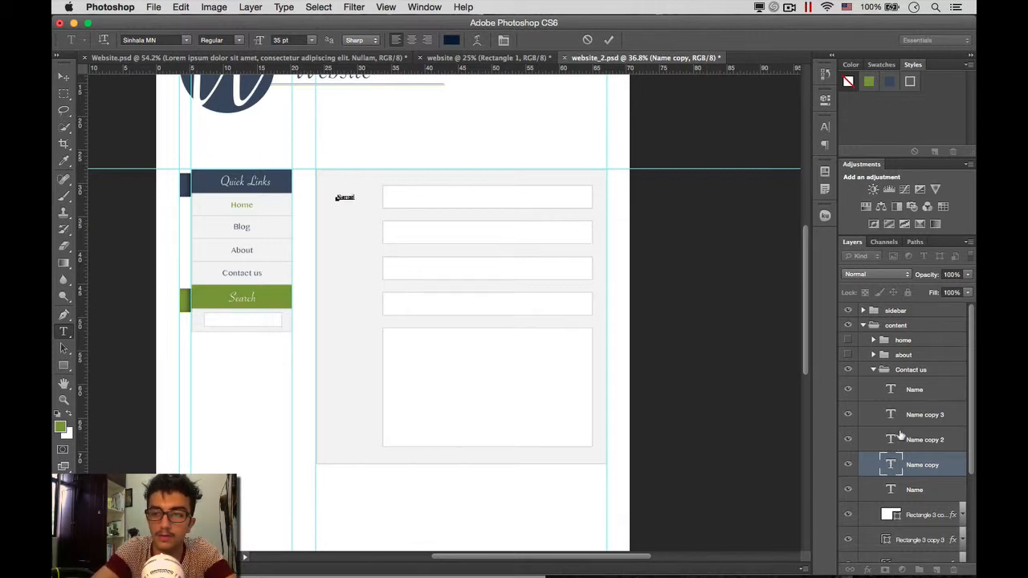
Step: Replace the text of the second Name copy with "Website", starting with a capital W
double_click(890, 439)
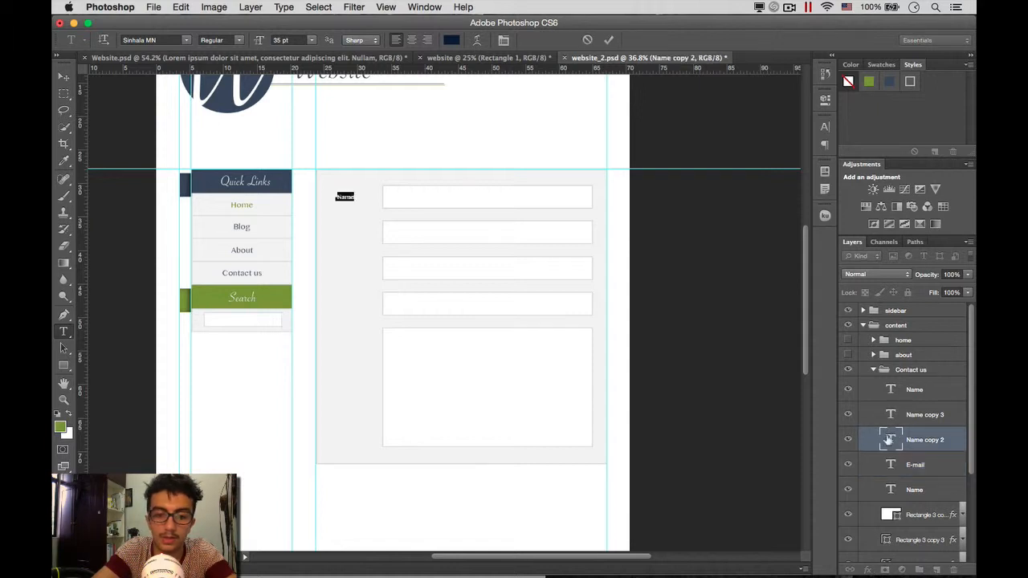
text(Sub)
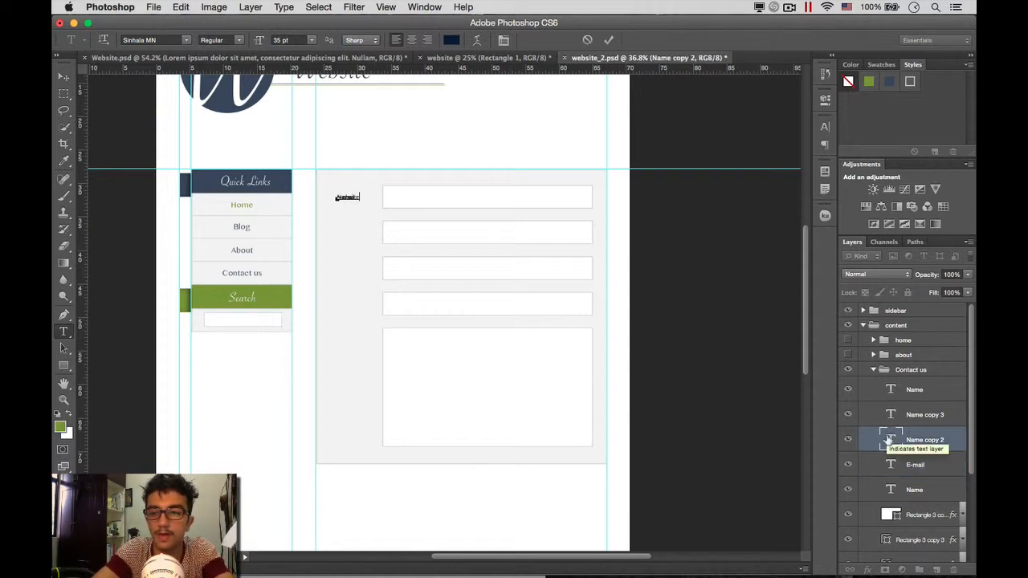
click(888, 440)
double_click(891, 438)
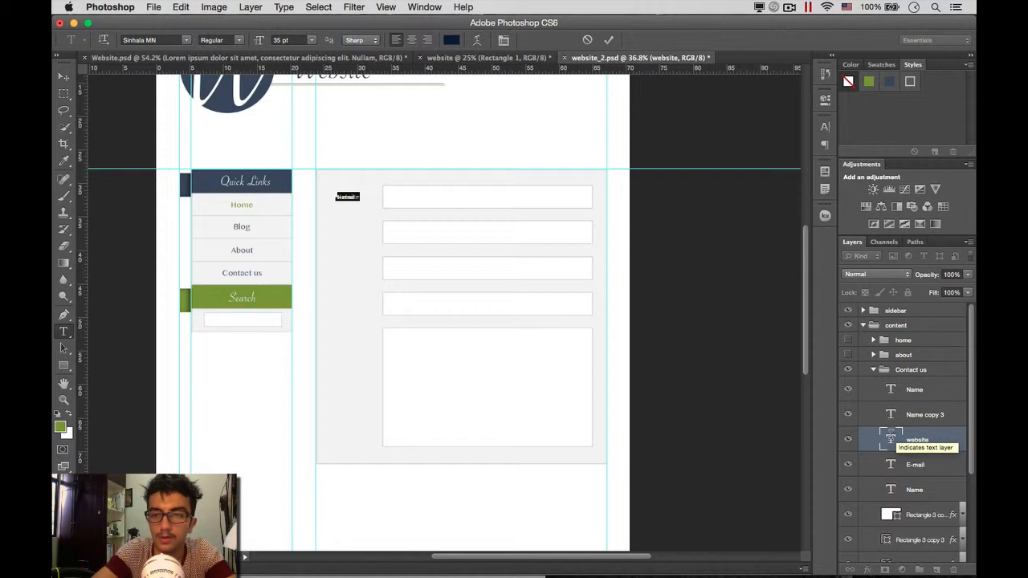
key(Left)
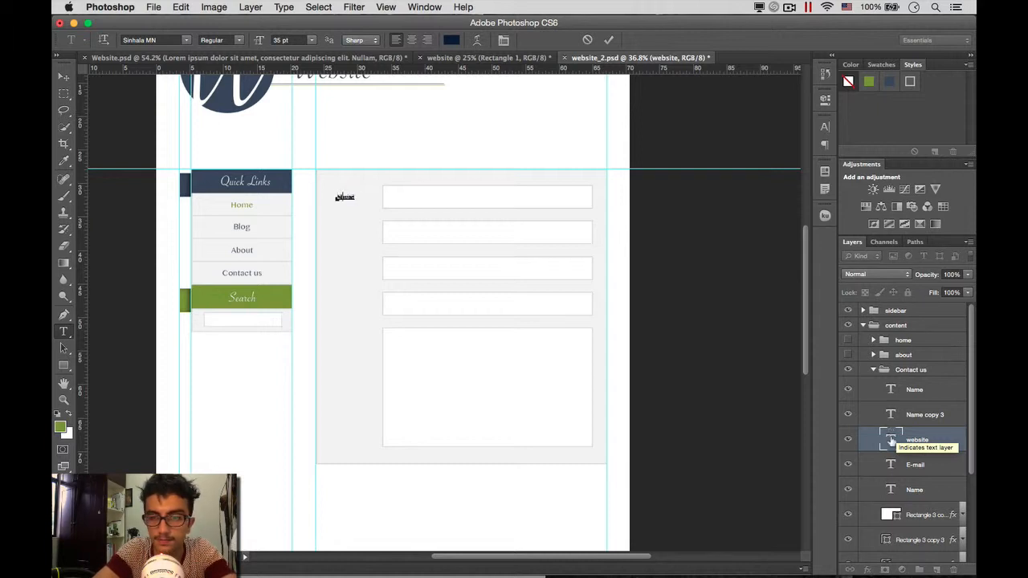
text(W)
key(Delete)
Step: Replace the third Name copy's text with "Subject" and the uppermost copy's text with "Content"
click(888, 417)
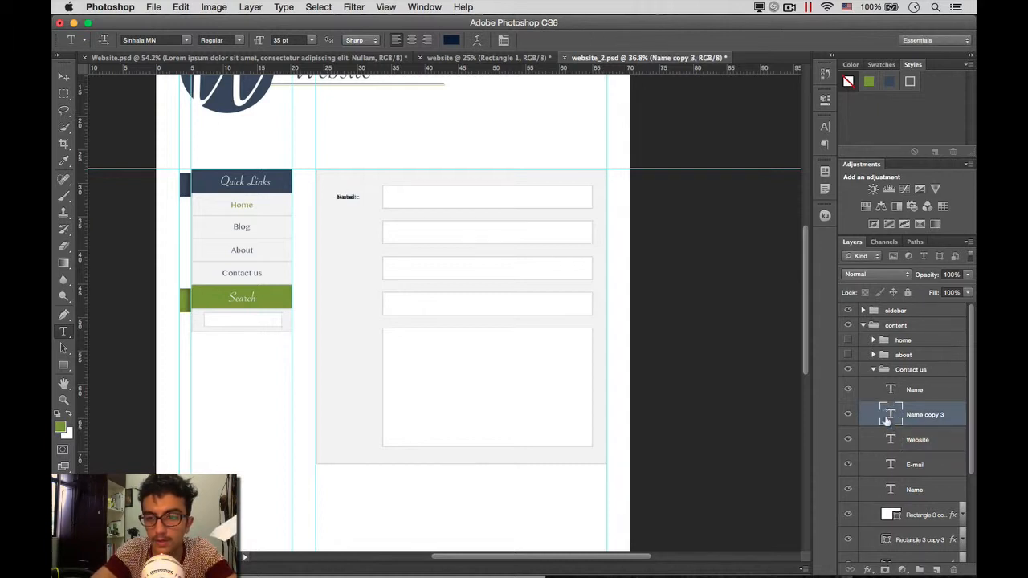
double_click(888, 417)
text(Subject)
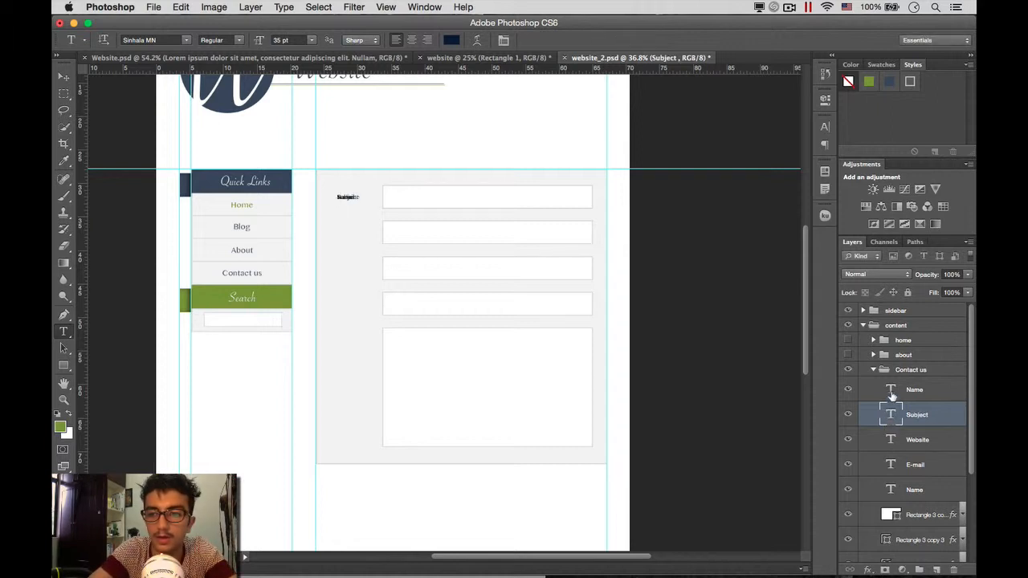
click(889, 393)
double_click(890, 391)
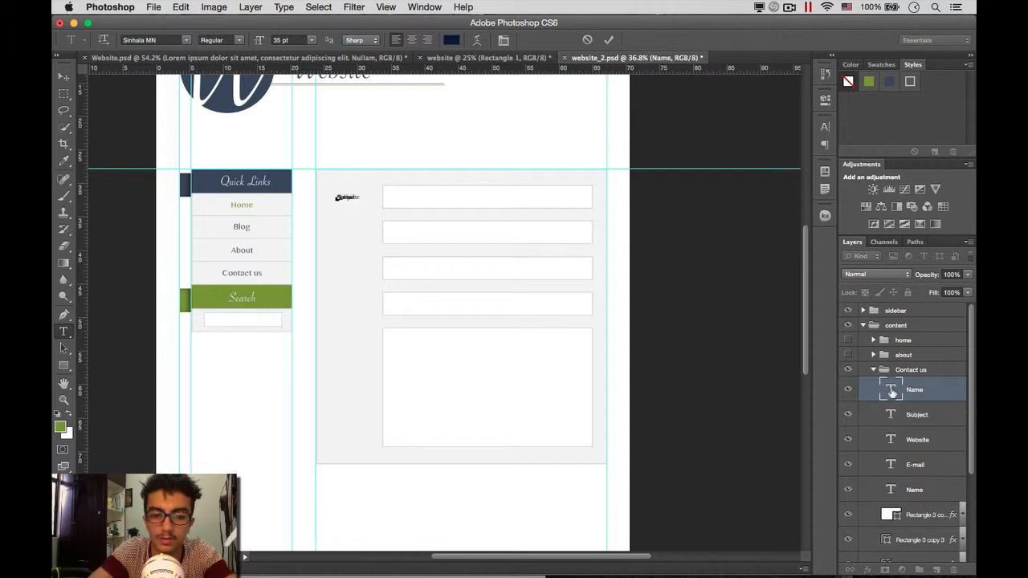
text(Message)
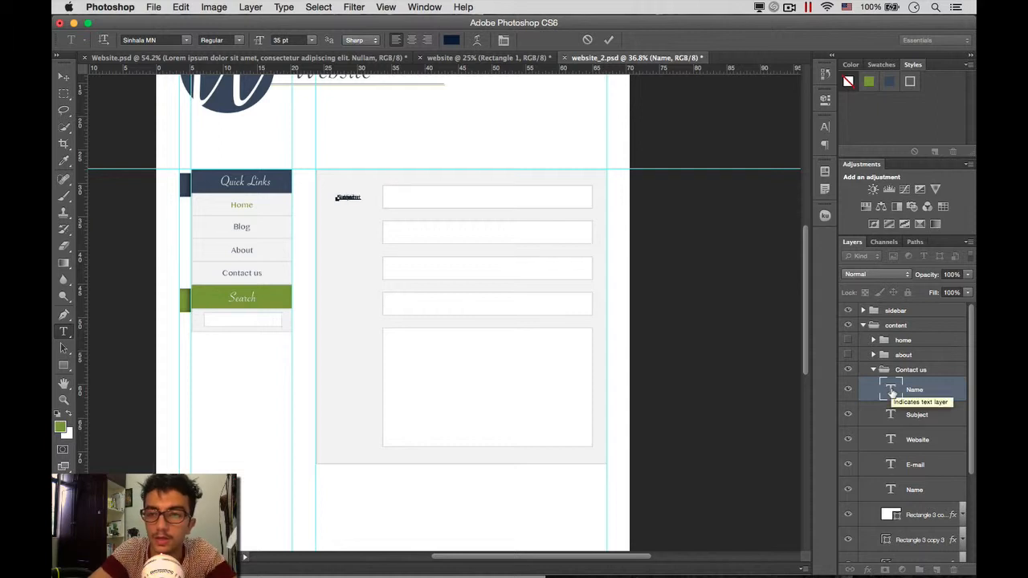
click(893, 414)
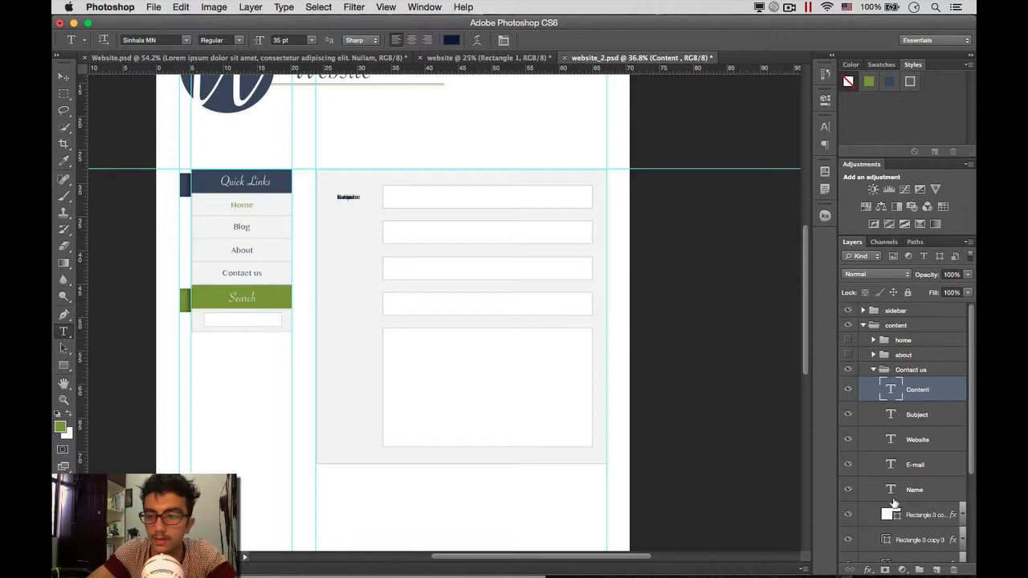
Step: Try moving the Content label straight down beside the large message box, and undo the move
click(892, 490)
shift+click(891, 398)
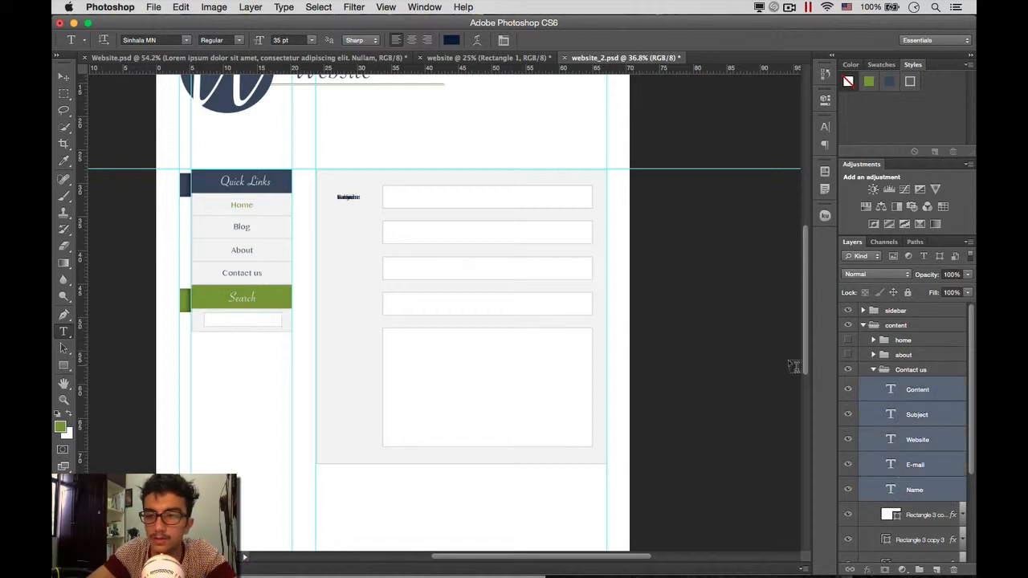
click(878, 399)
key(v)
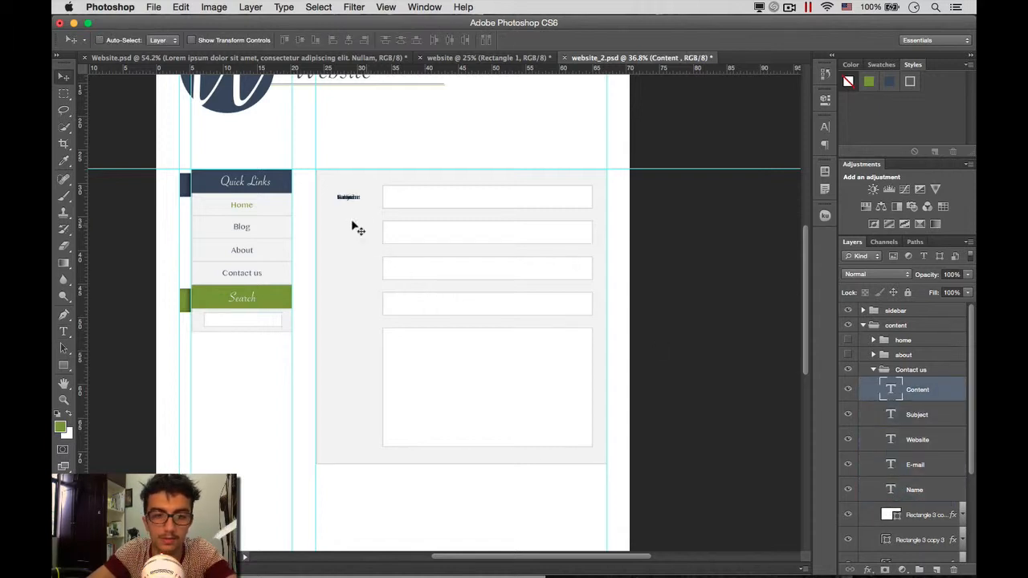
drag(346, 201, 345, 344)
key(super+z)
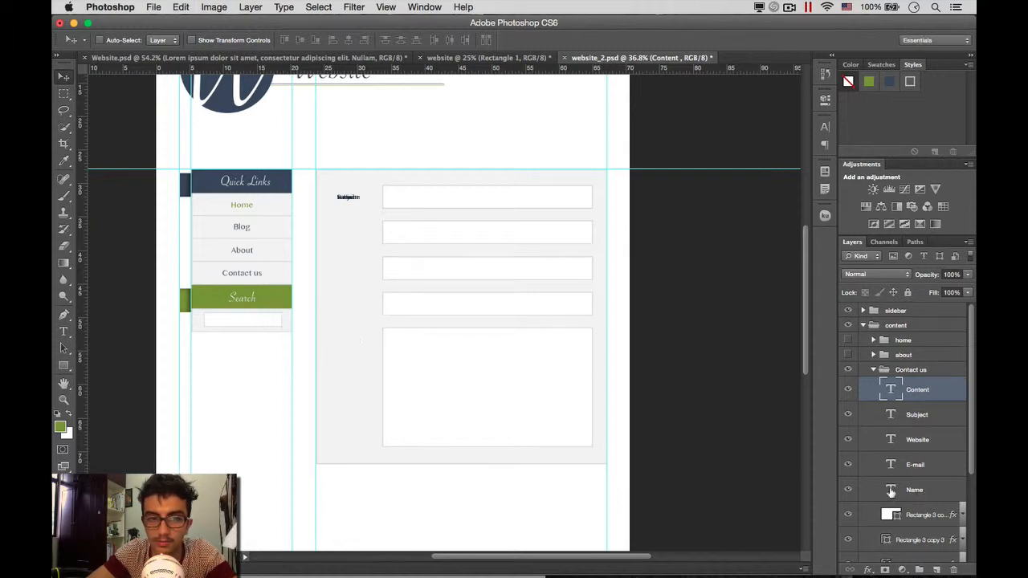
Step: Select all five stacked text labels and scale them up together to roughly twice their size beside the first field
click(893, 487)
shift+click(896, 395)
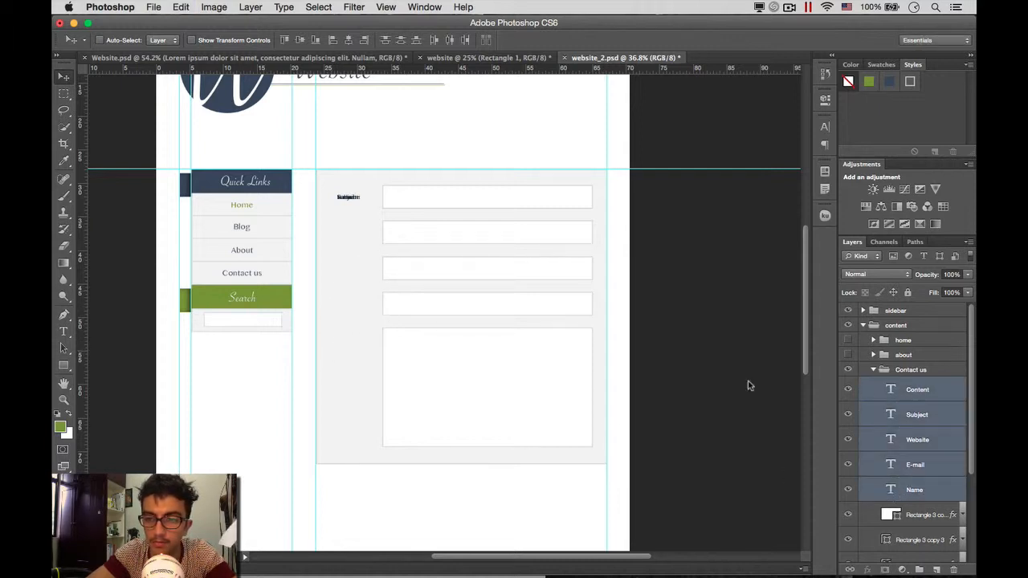
key(super+space)
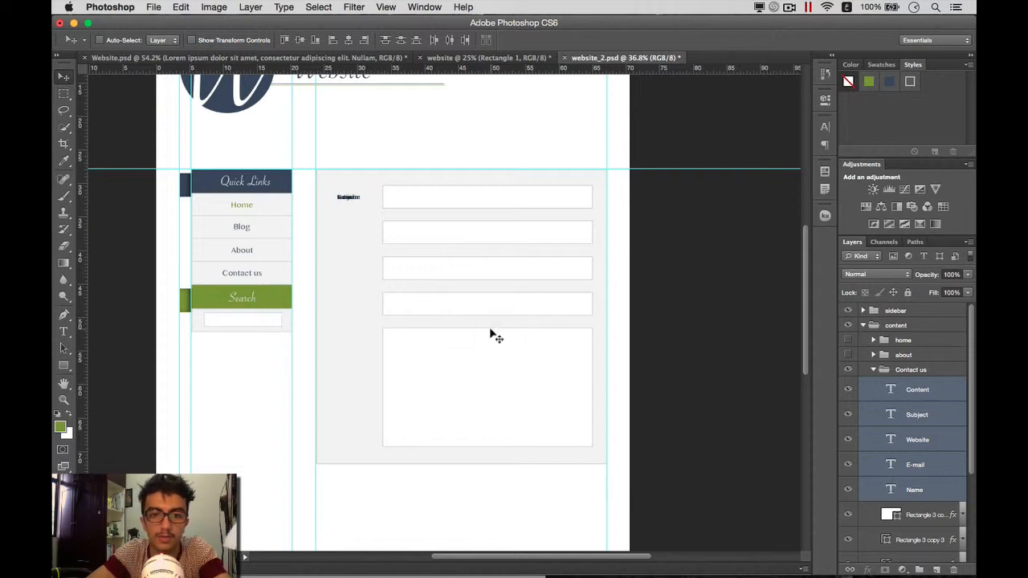
key(super+t)
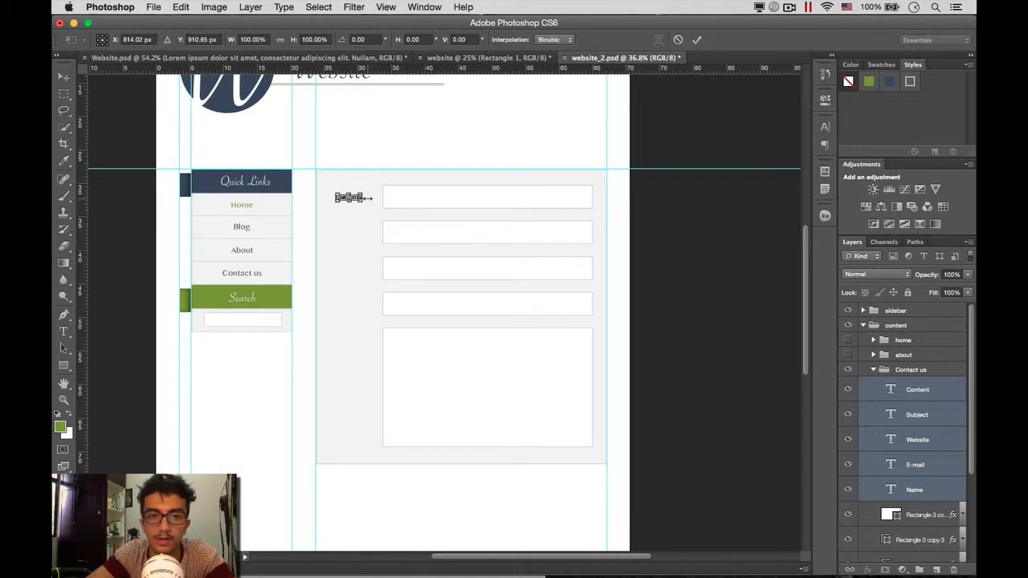
mouse_move(371, 202)
mouse_down()
mouse_move(387, 207)
mouse_move(359, 202)
mouse_up()
key(Return)
Step: Move the Content label down beside the large message box and distribute all five labels evenly by their vertical centers
click(920, 402)
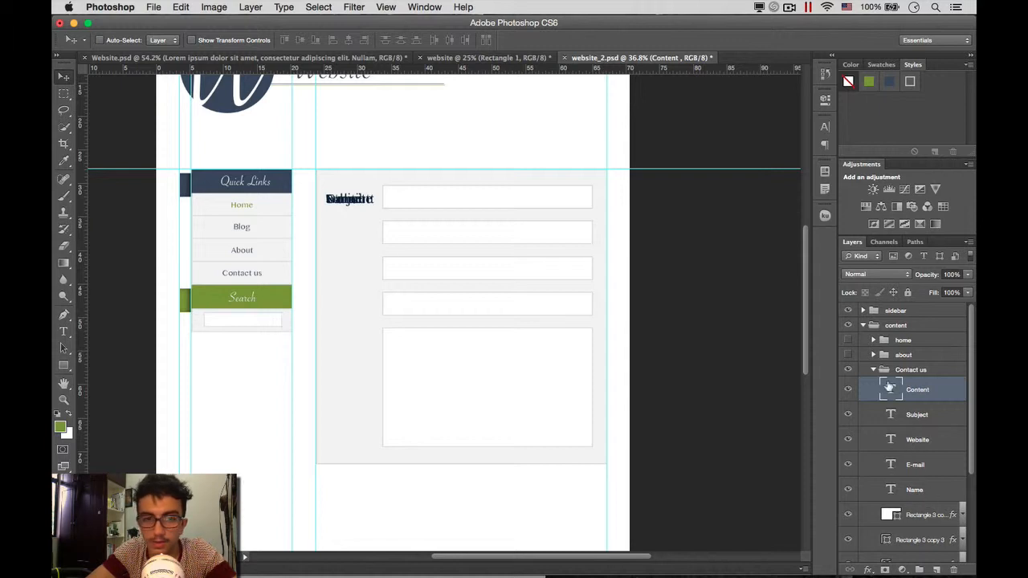
drag(360, 204, 393, 399)
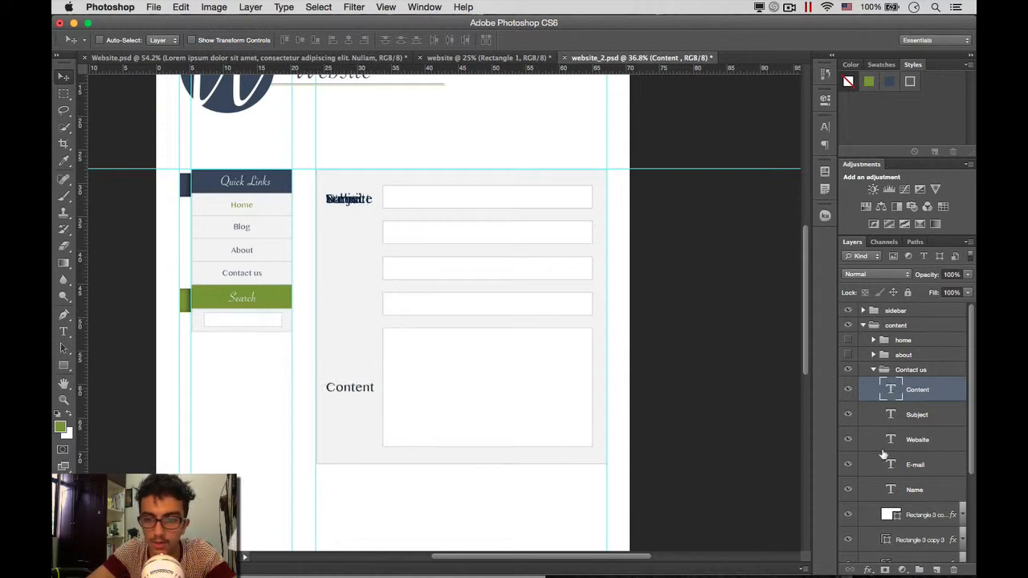
click(914, 491)
shift+click(928, 391)
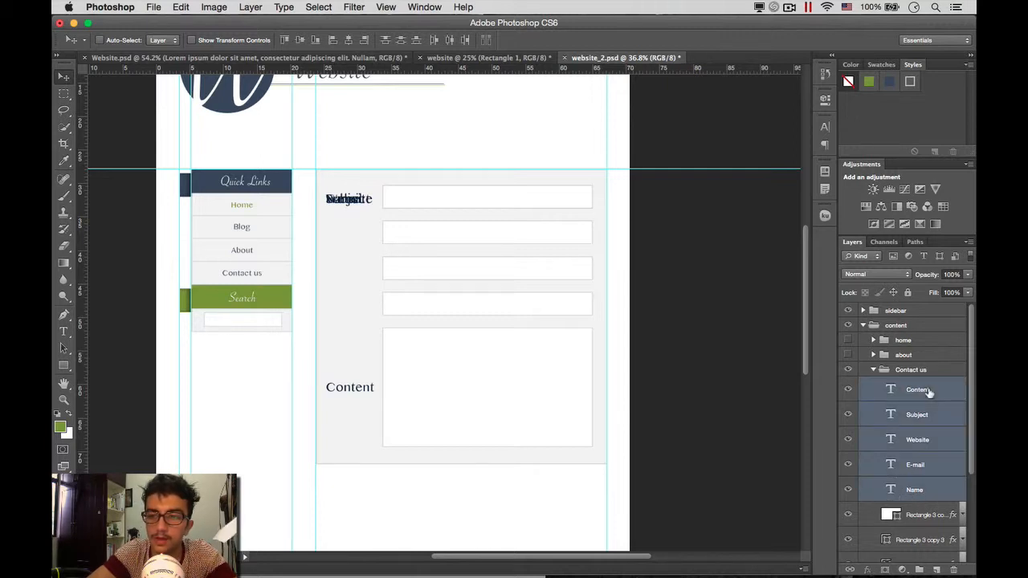
click(400, 40)
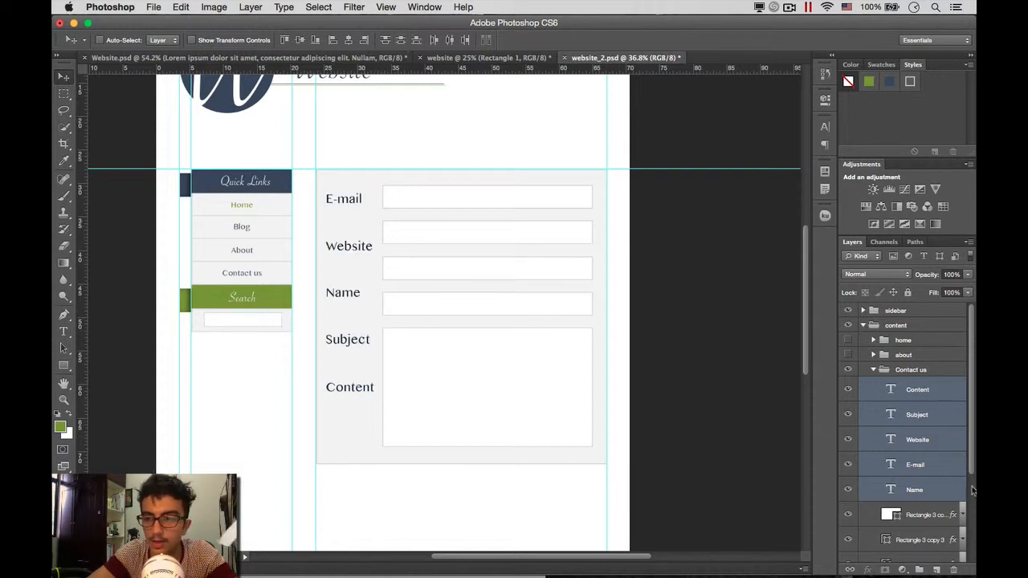
Step: Move the Name label straight up beside the first field, onto the E-mail label's position
click(923, 410)
click(918, 464)
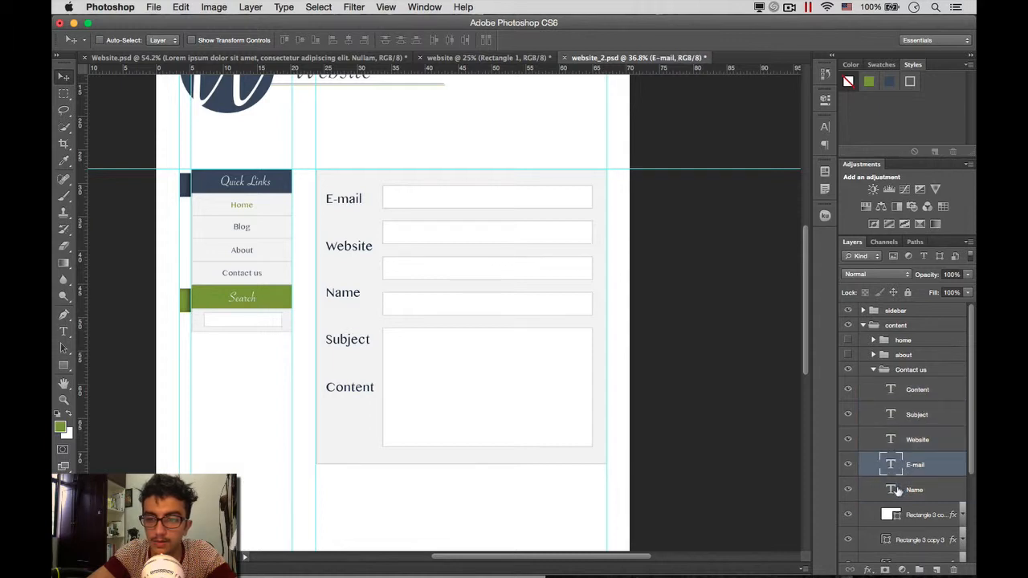
click(899, 491)
drag(342, 284, 342, 191)
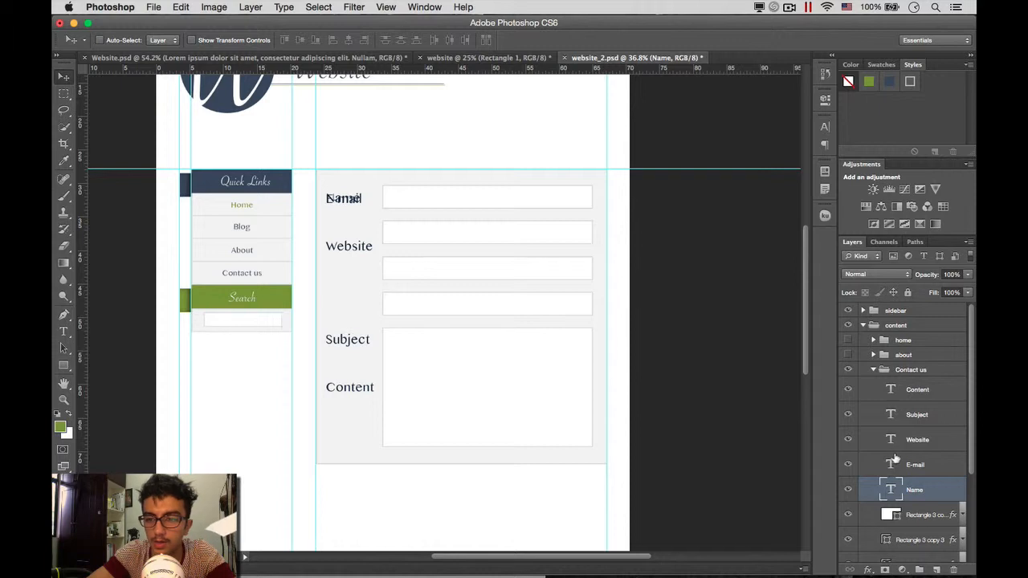
Step: Move the E-mail label down beside the second field and the Website label down beside the third field
click(893, 460)
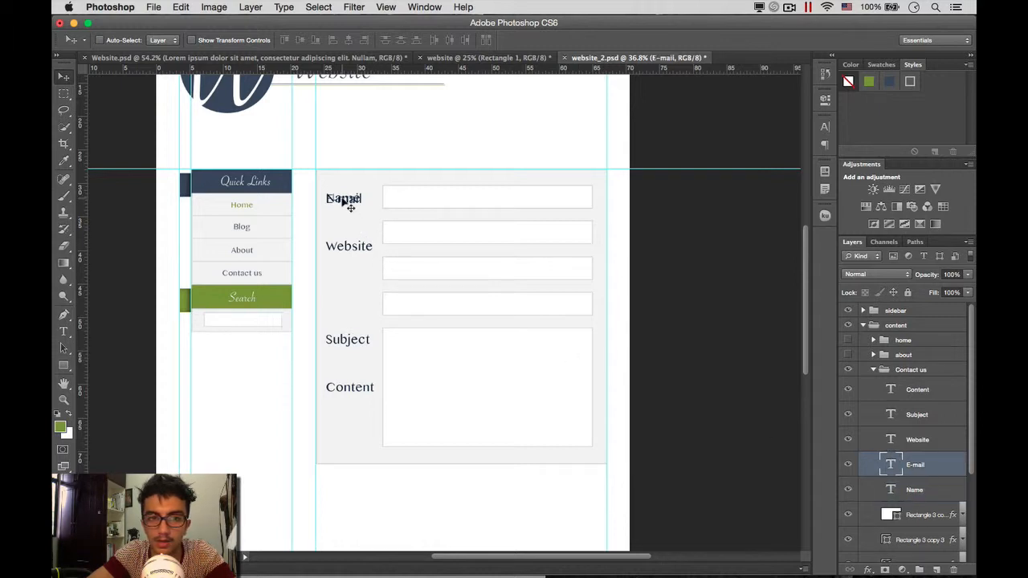
drag(348, 200, 344, 273)
click(918, 440)
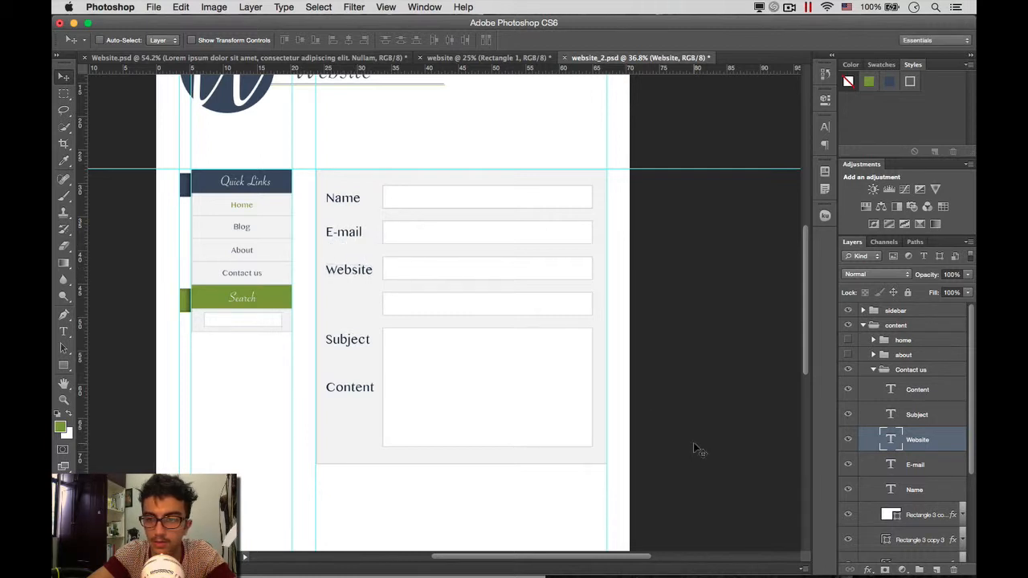
Step: Move the Subject label up beside the fourth field and the Content label up beside the top of the large message box
click(913, 417)
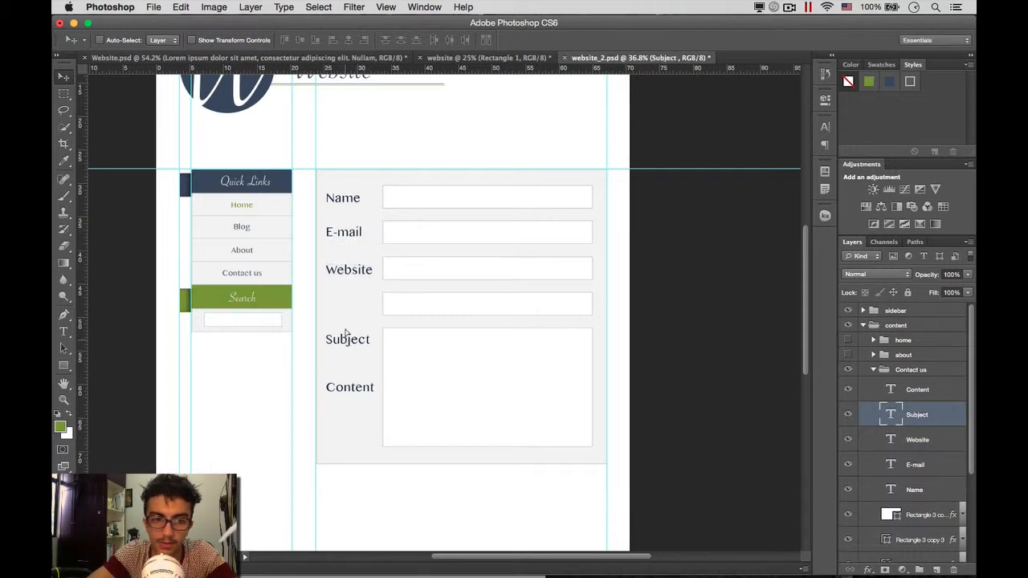
drag(341, 338, 347, 310)
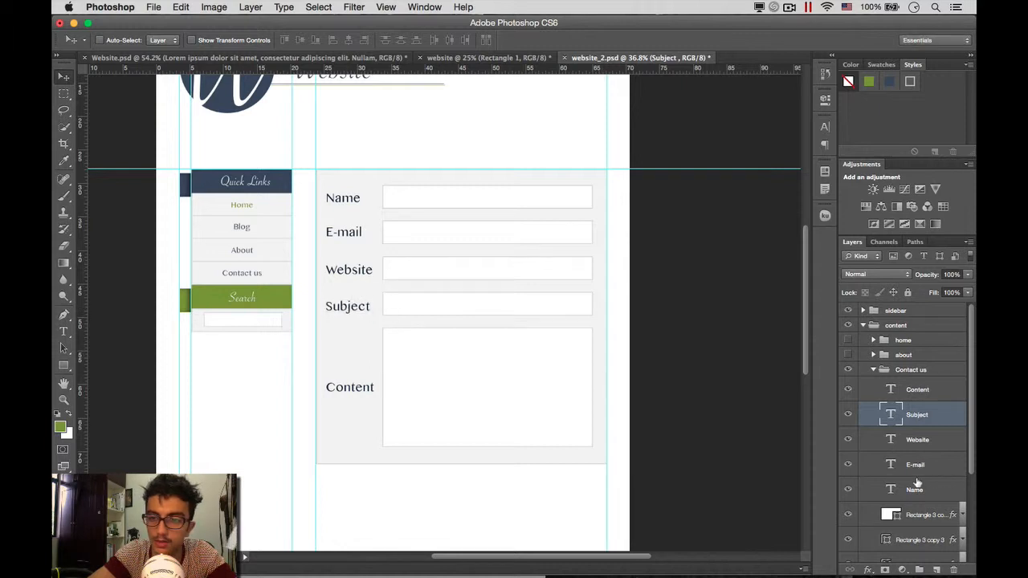
click(901, 391)
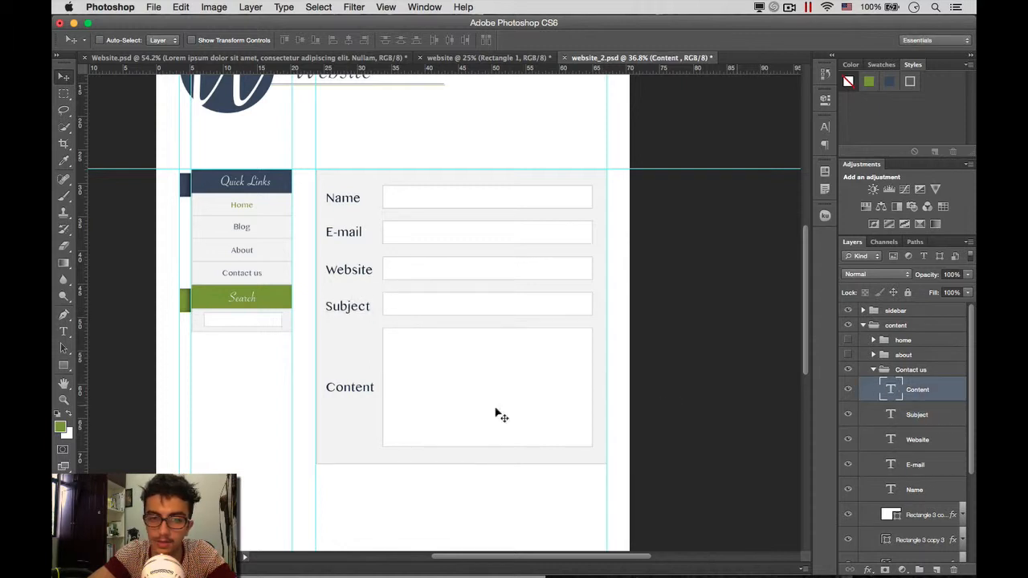
drag(356, 393, 354, 340)
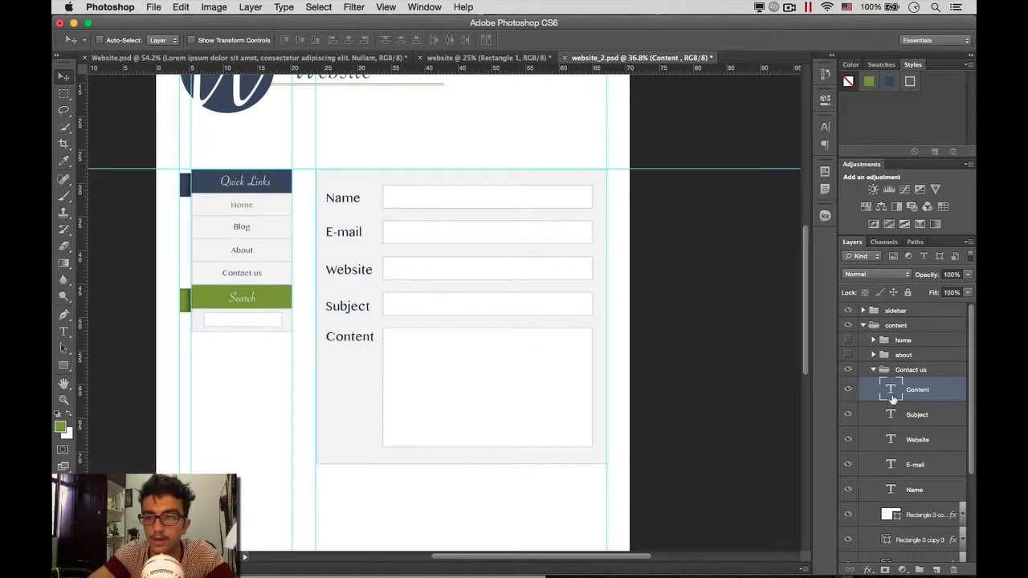
Step: Select all five form labels and scale them down together to about 97%
shift+click(894, 485)
key(super+t)
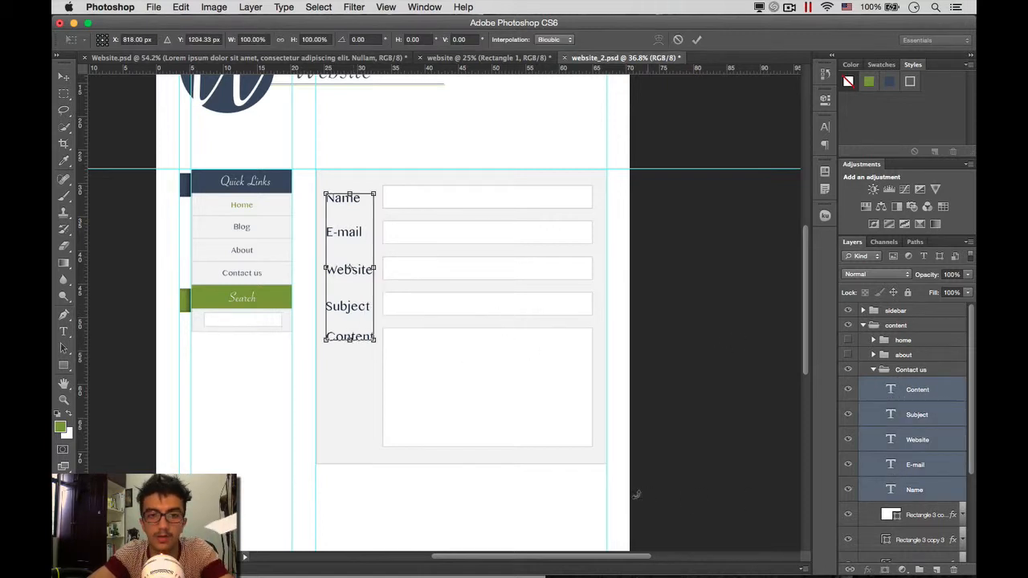
drag(376, 344, 372, 334)
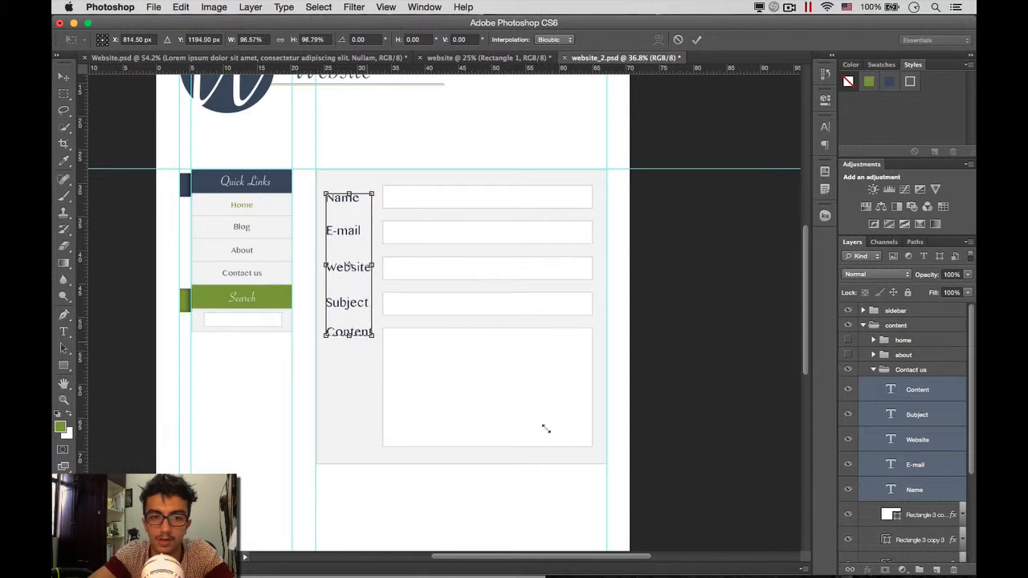
key(Return)
Step: Change the text color of all five form labels to a light gray
click(890, 393)
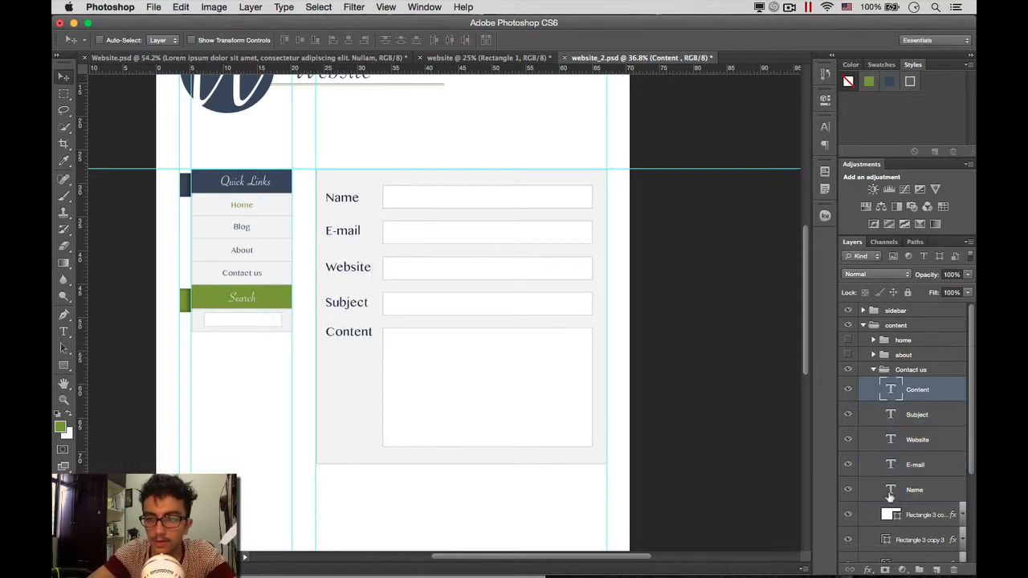
shift+click(890, 493)
click(825, 127)
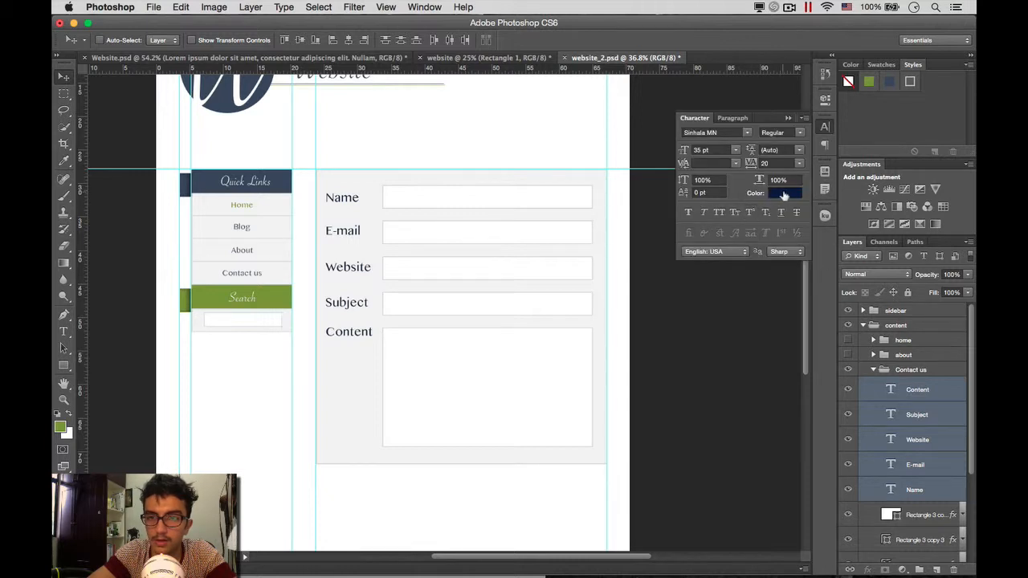
click(785, 195)
click(875, 66)
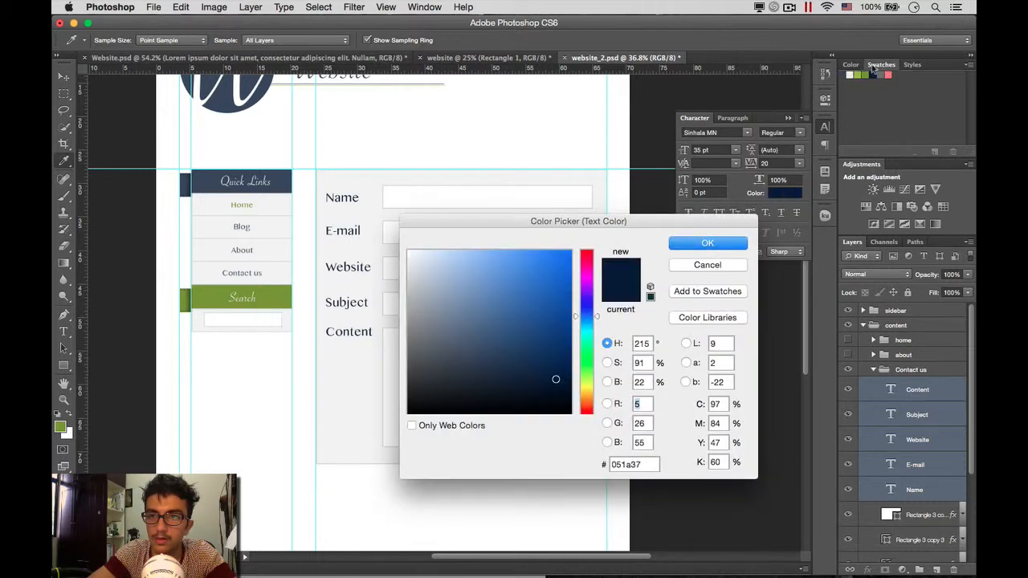
click(851, 66)
click(881, 67)
click(882, 76)
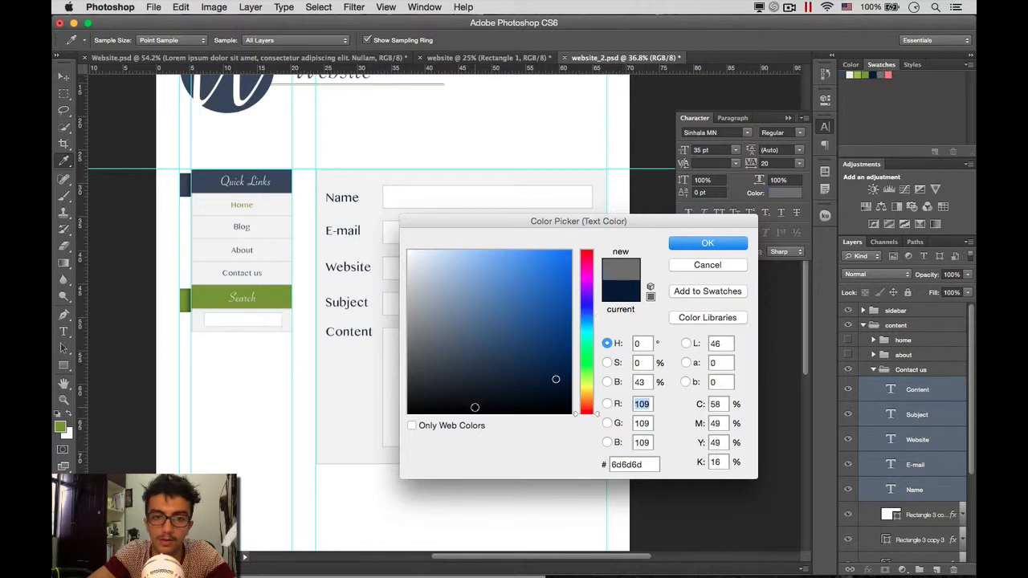
drag(474, 407, 394, 355)
drag(474, 348, 382, 302)
click(697, 245)
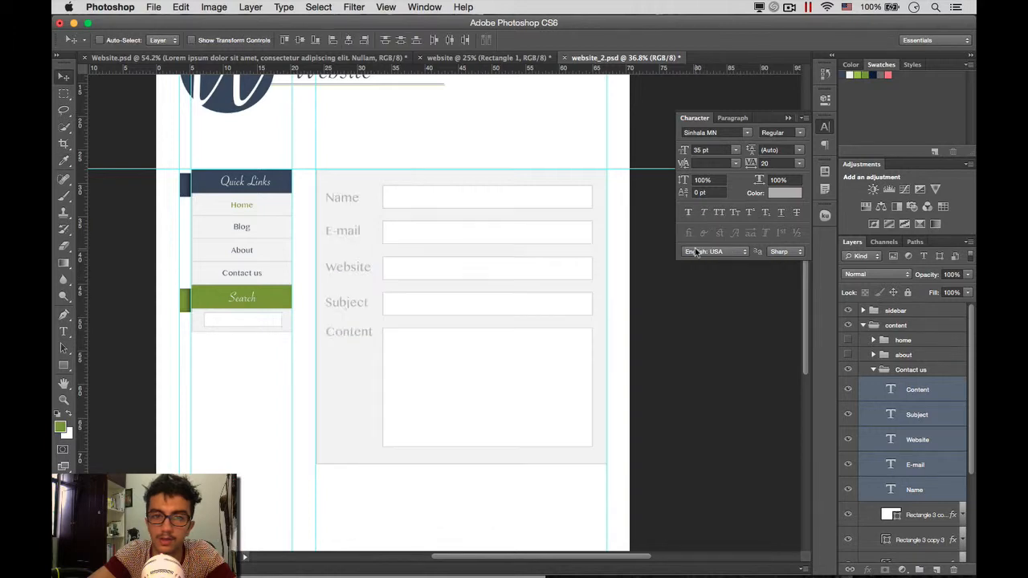
Step: Darken the five labels' text color to gray #919191 and set their font size to 30 pt
click(784, 192)
mouse_move(420, 314)
mouse_down()
mouse_move(394, 322)
mouse_move(405, 320)
mouse_up()
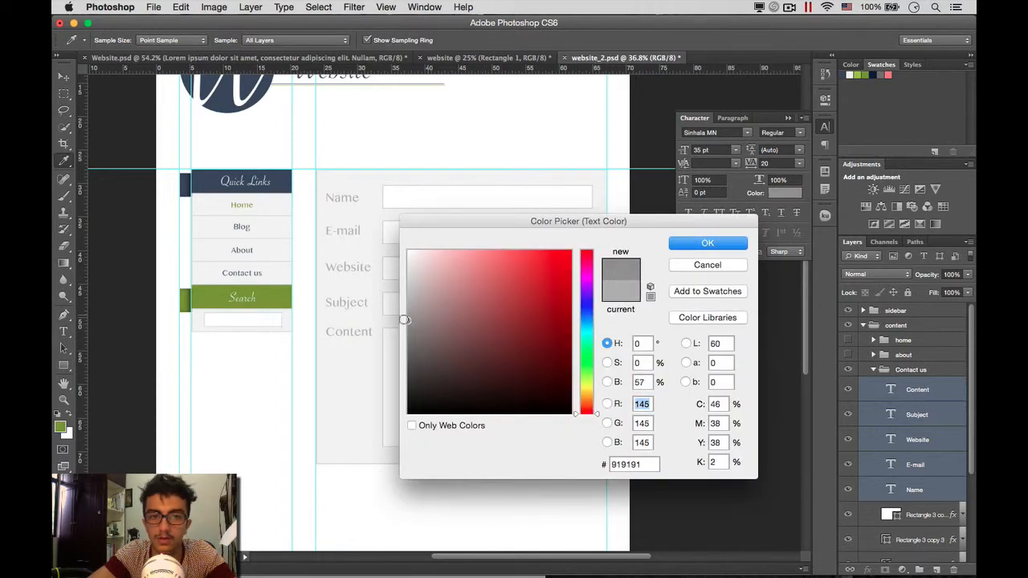
click(696, 246)
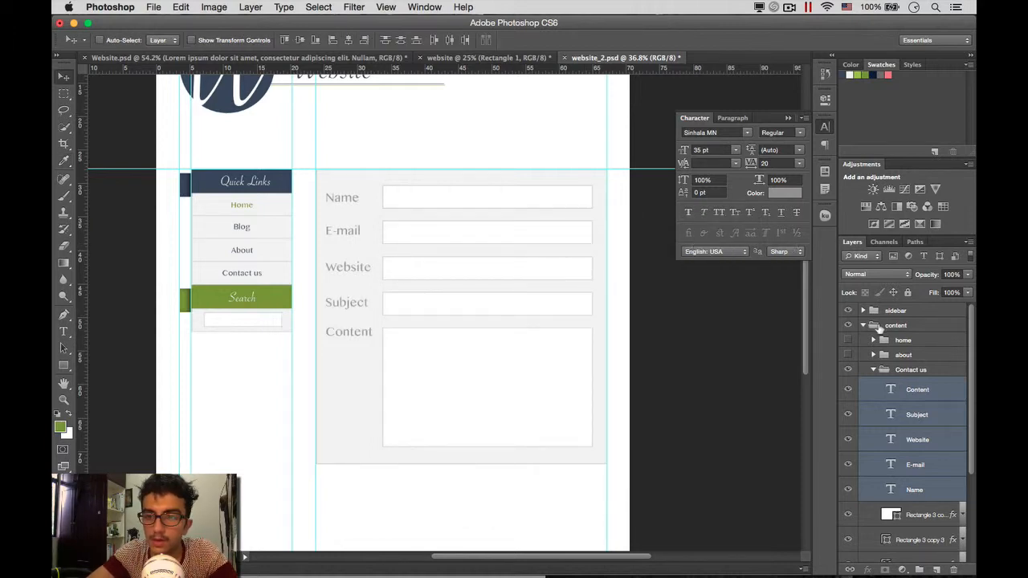
drag(686, 155, 682, 157)
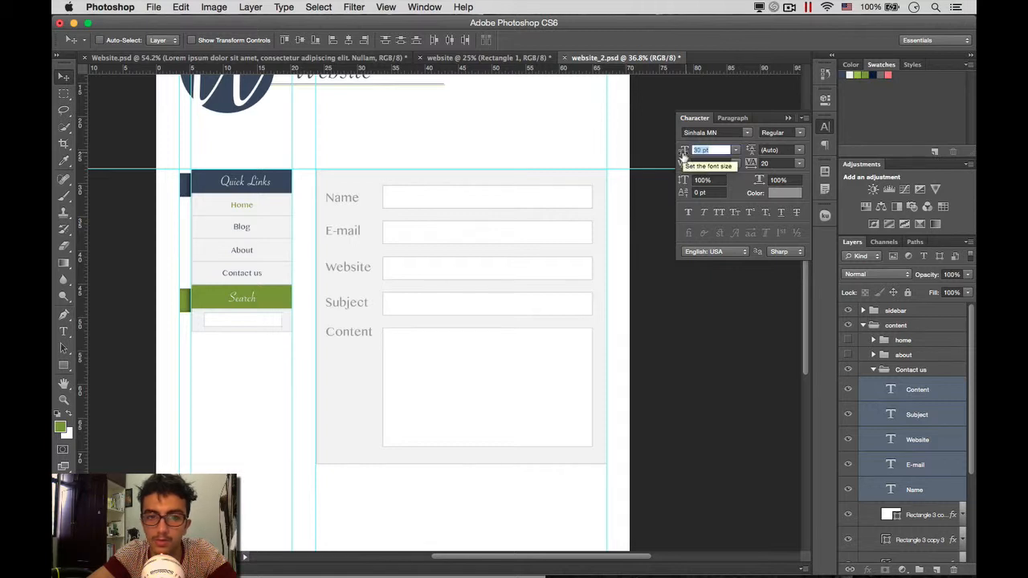
click(826, 128)
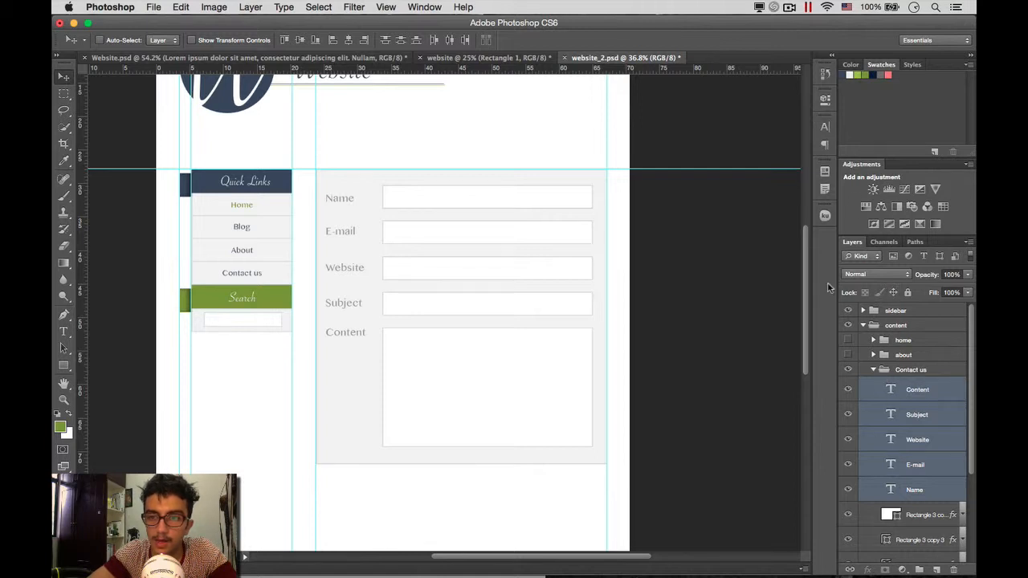
Step: Align the five labels by their left edges and distribute them evenly by their vertical centers
click(333, 40)
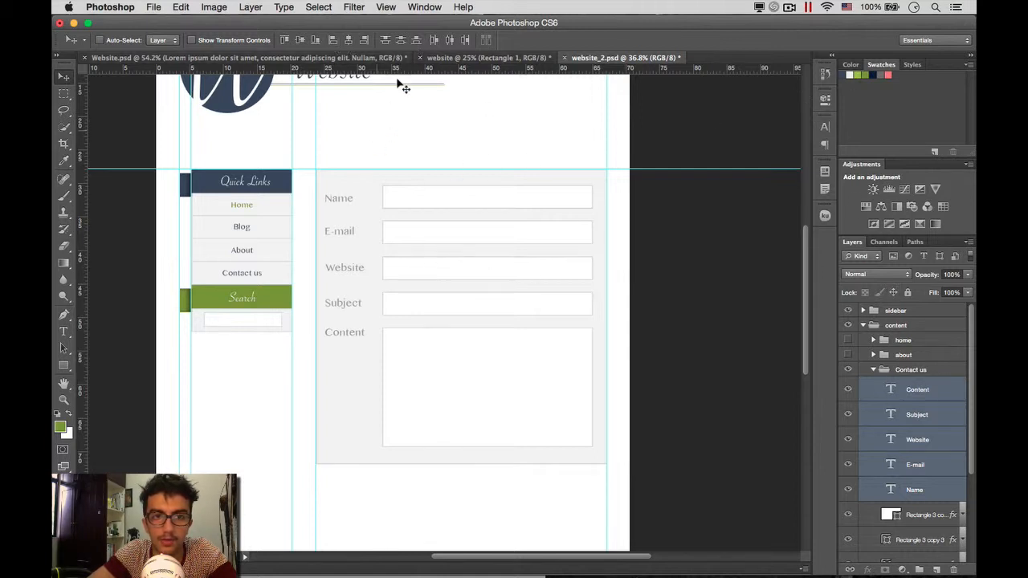
click(400, 40)
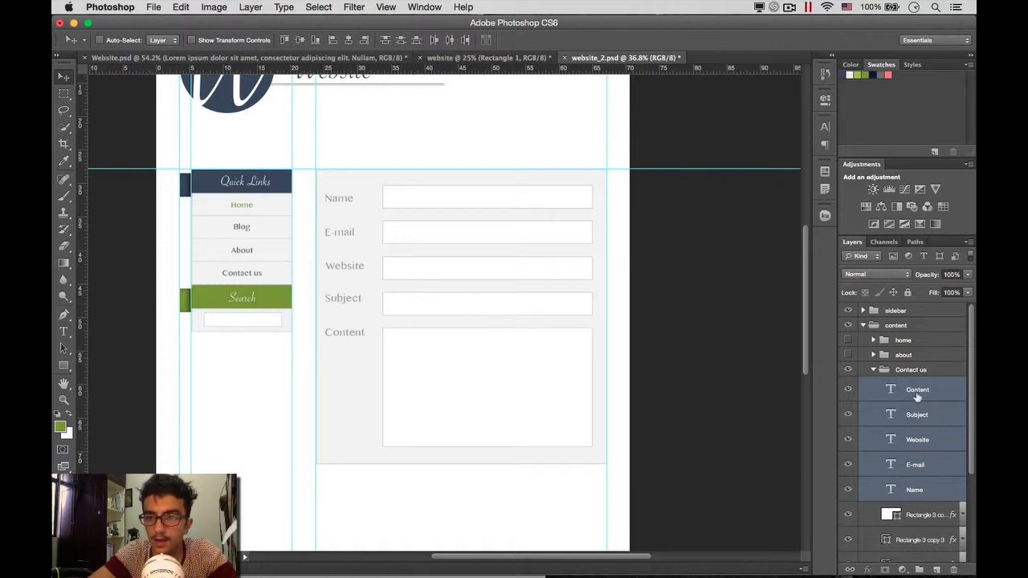
click(907, 424)
Step: Add an asterisk after the Name label and color only the asterisk with the pink-red swatch
double_click(890, 489)
key(Right)
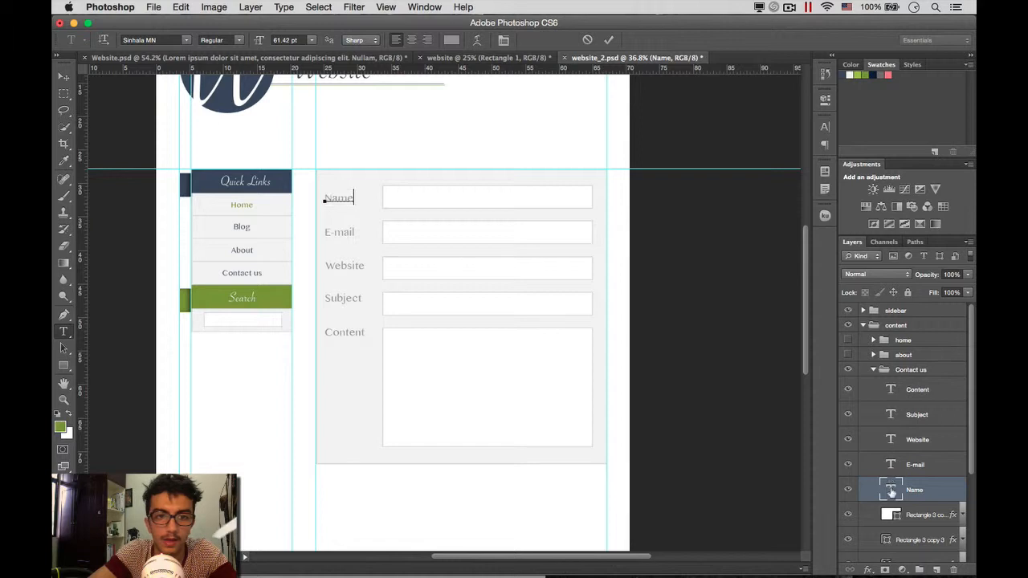
text(*)
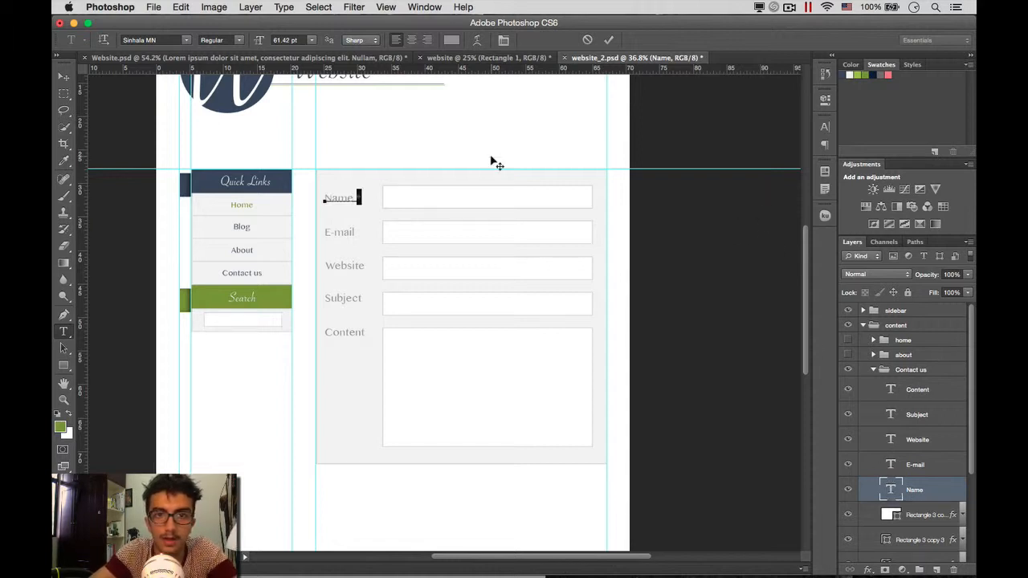
click(453, 40)
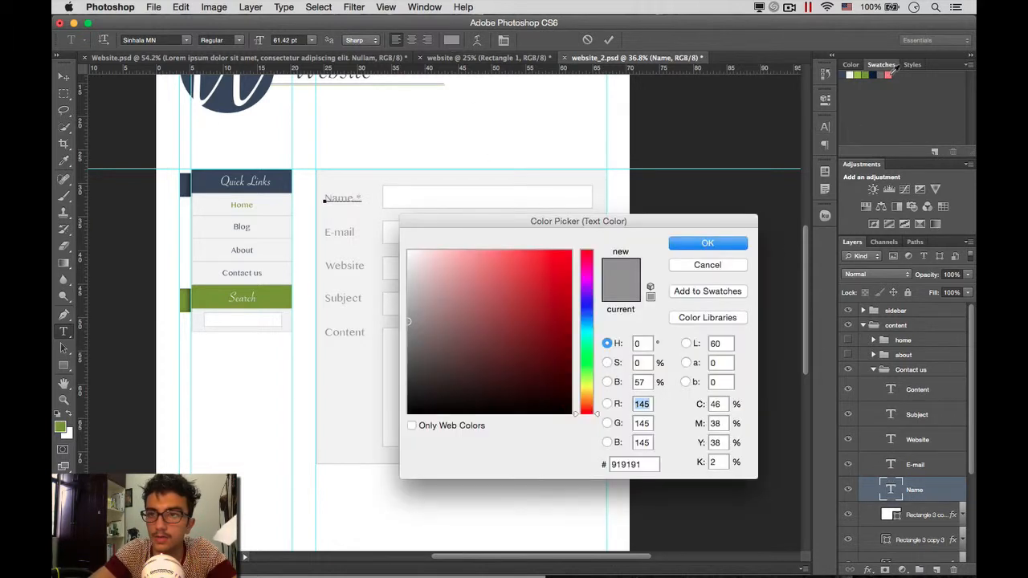
click(888, 74)
click(707, 243)
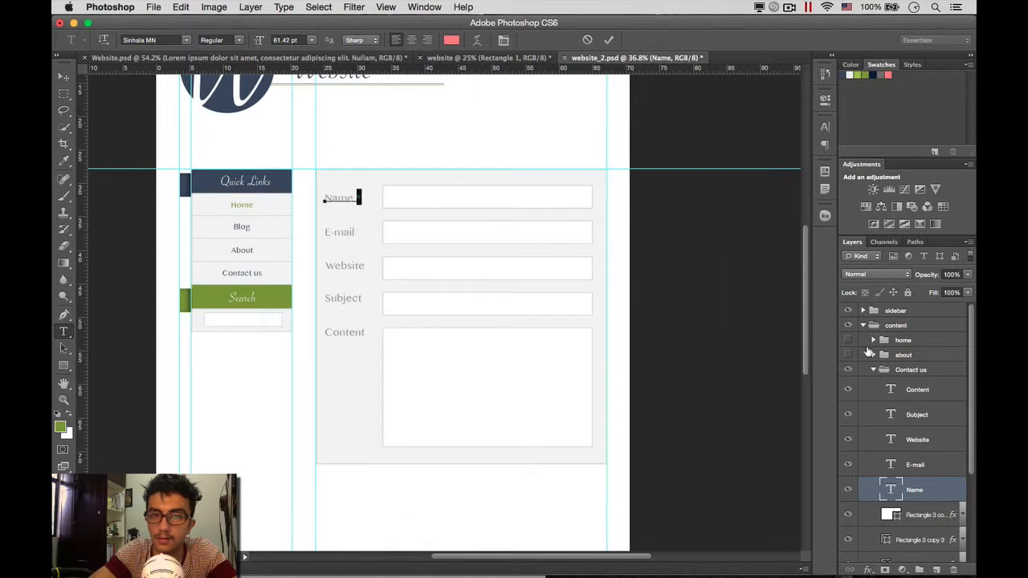
key(ctrl+Return)
key(v)
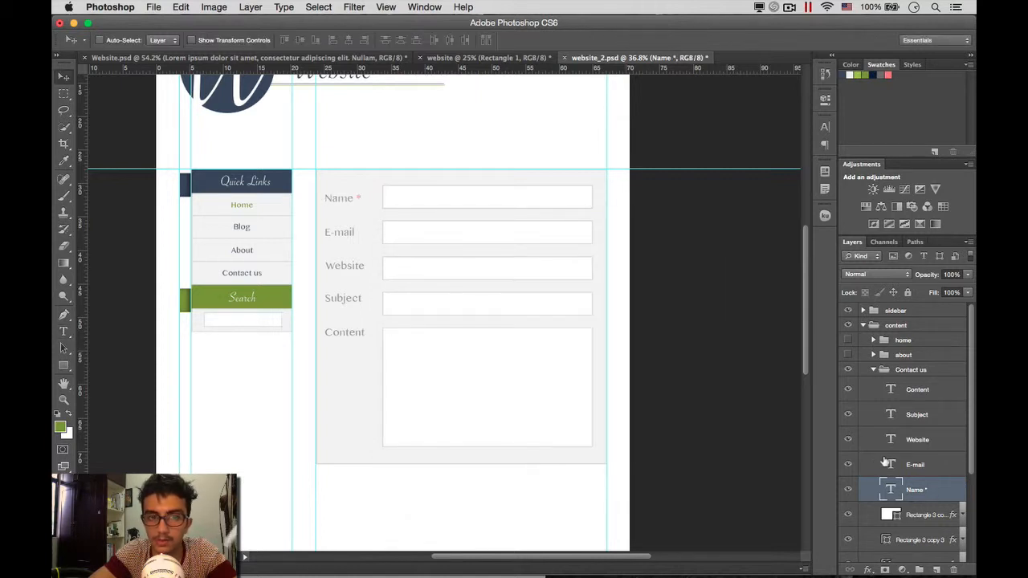
Step: Add an asterisk after the E-mail label and color only the asterisk with the same pink-red swatch
double_click(891, 465)
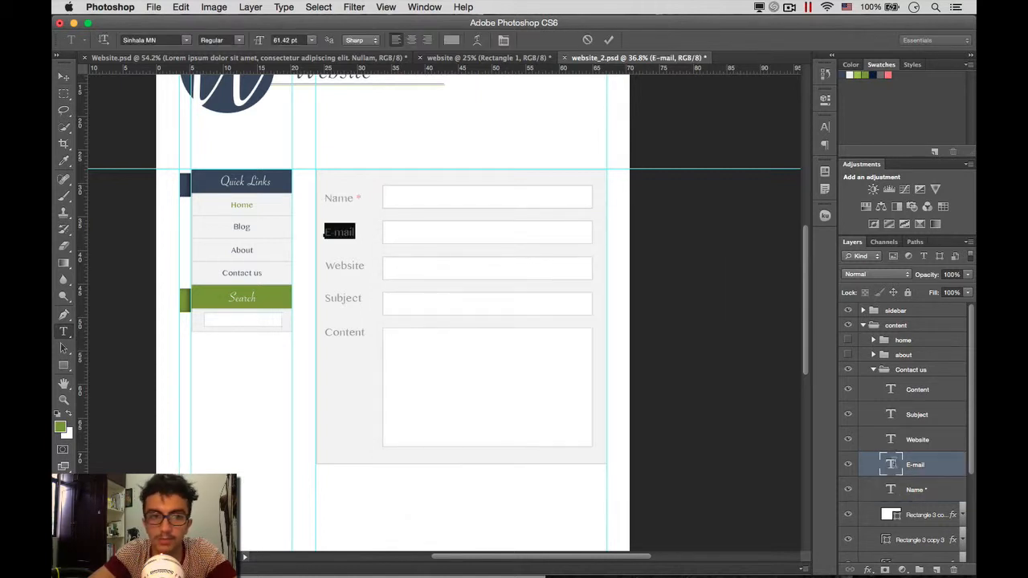
key(Right)
text(*)
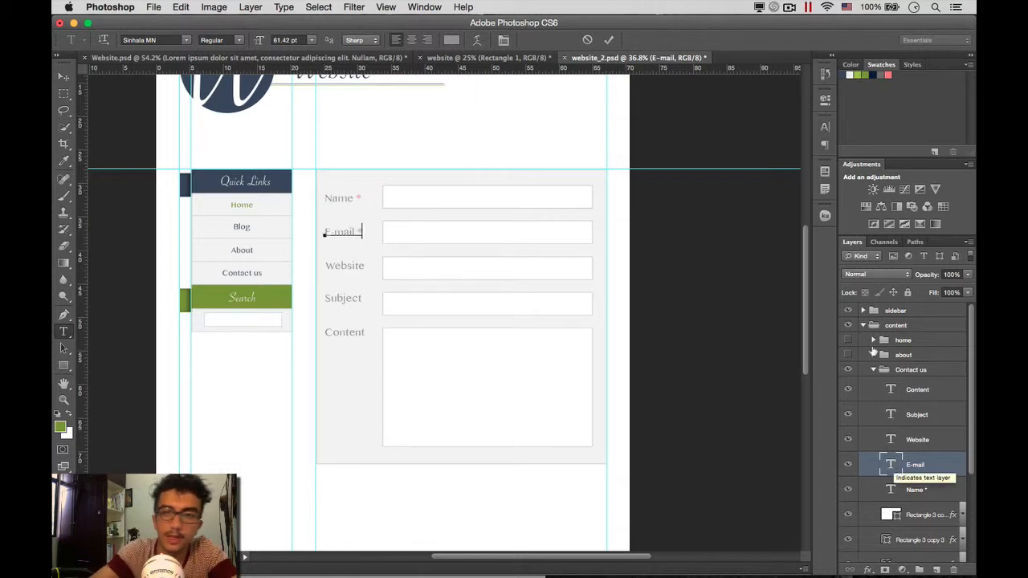
key(shift+Left)
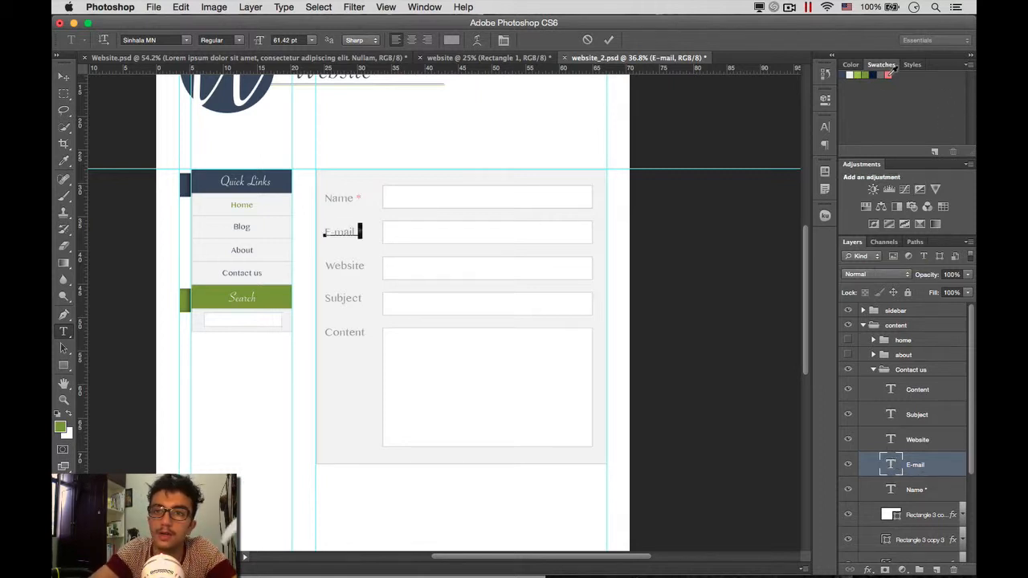
key(super+Return)
key(v)
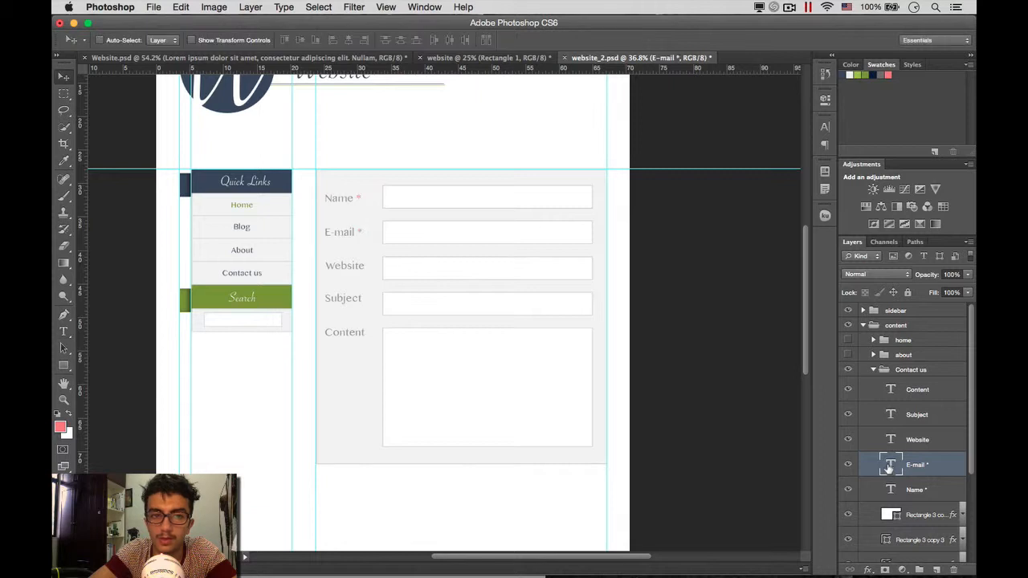
Step: Add an asterisk after the Content label and give it the same pink-red color
double_click(891, 390)
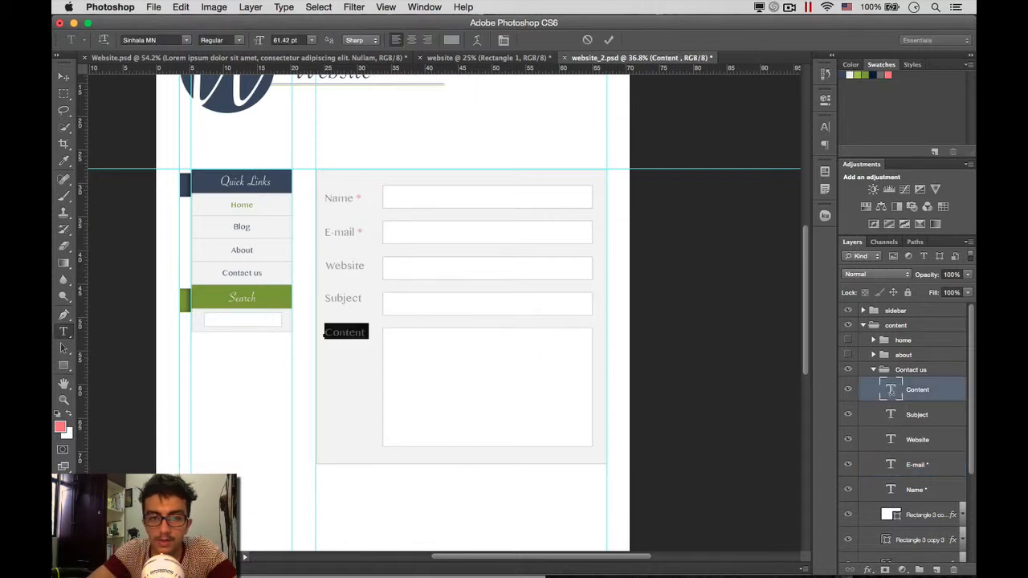
key(Right)
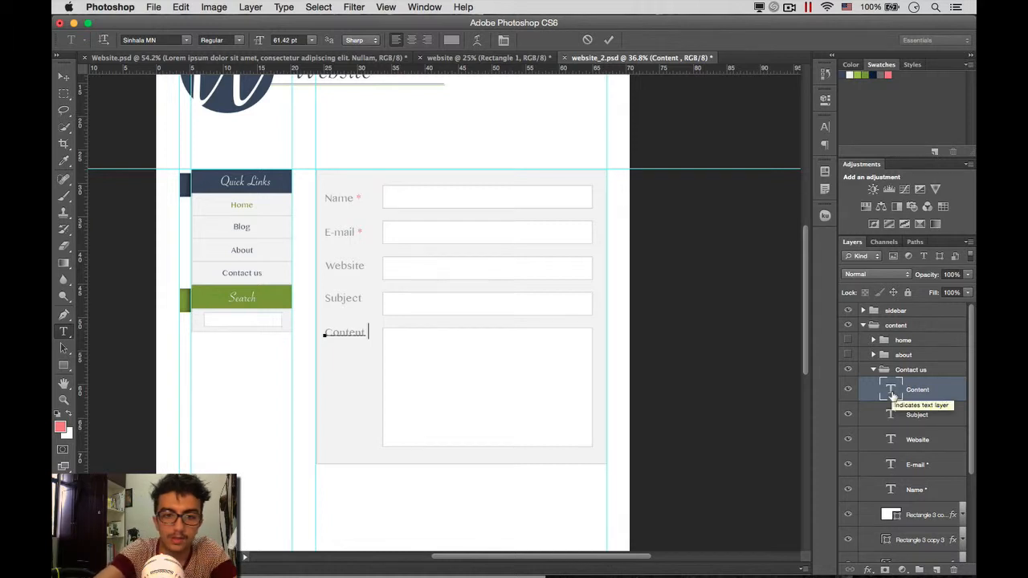
key(BackSpace)
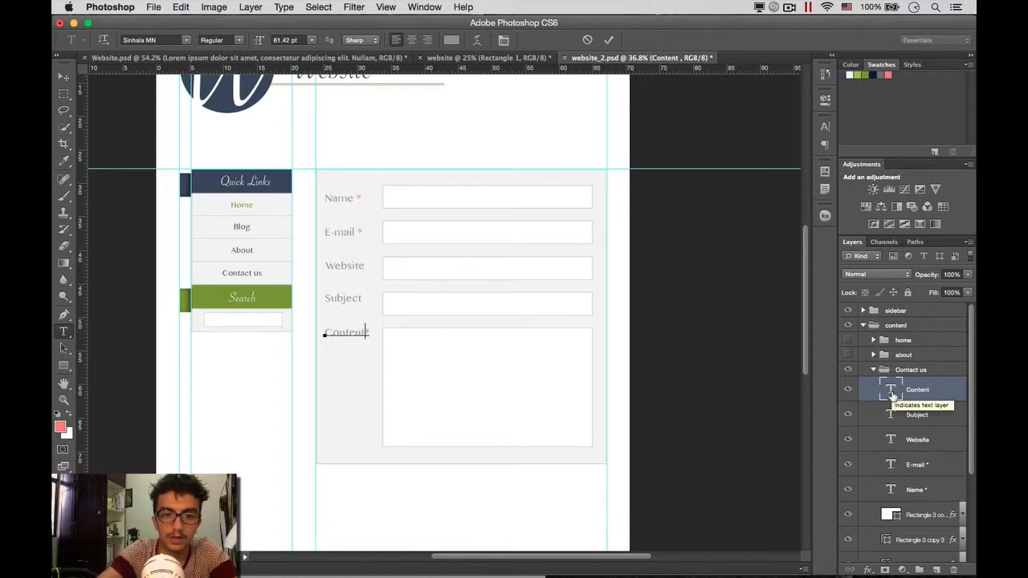
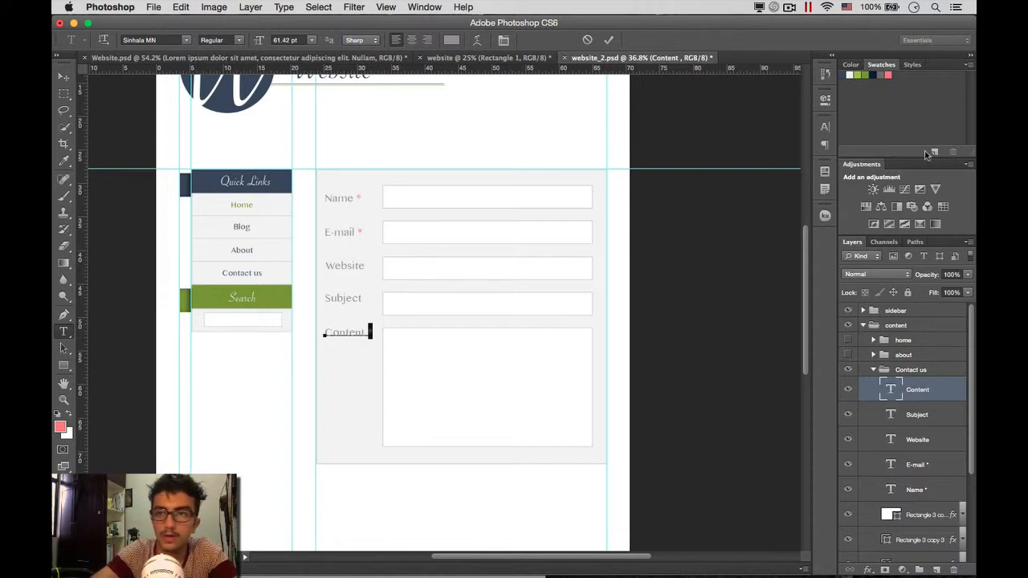
key(super+Return)
key(v)
Step: Add an asterisk after the Subject label, color only the asterisk pink-red, and save the document
double_click(896, 412)
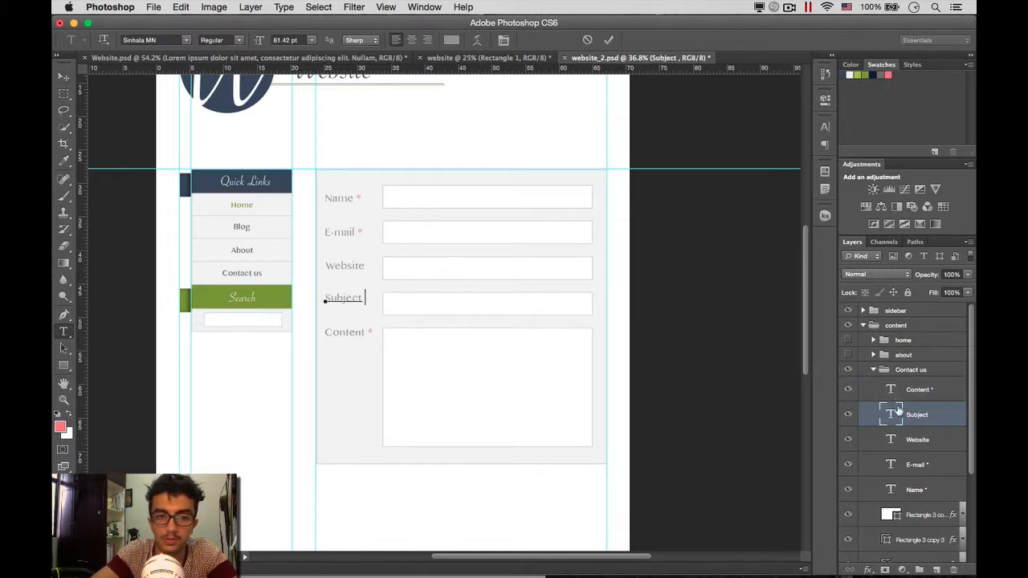
text(*)
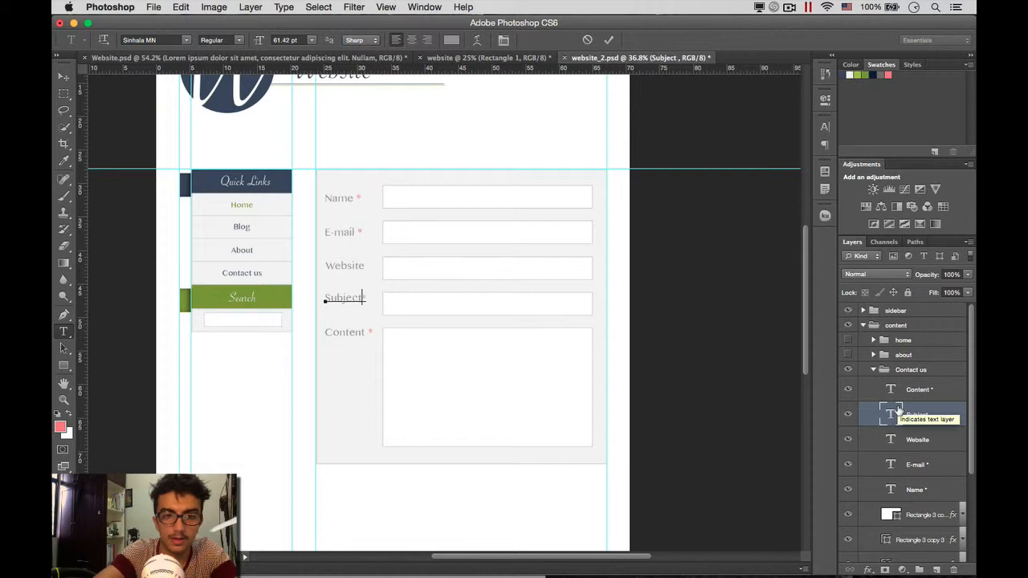
key(shift+Left)
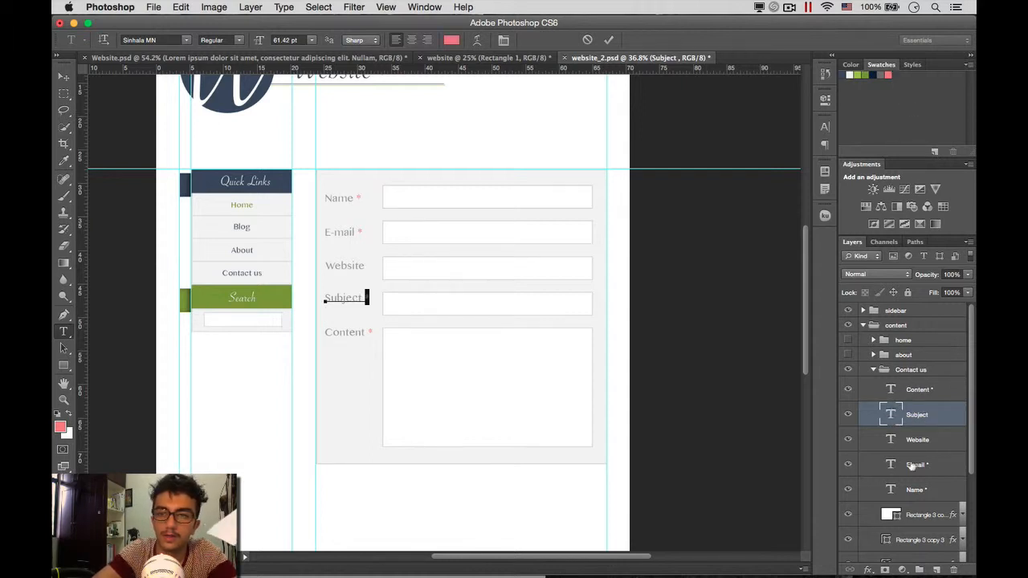
click(895, 421)
key(v)
key(super+s)
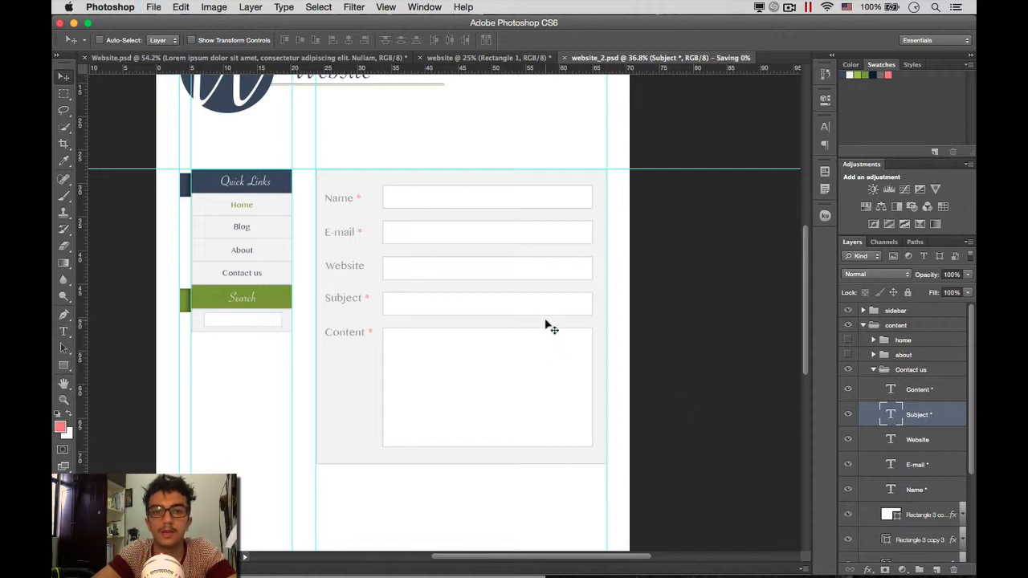
Step: Group all the form's label and input box layers, leaving out the form background, and name the group inputs
scroll(551, 328, up, 3)
scroll(551, 327, down, 3)
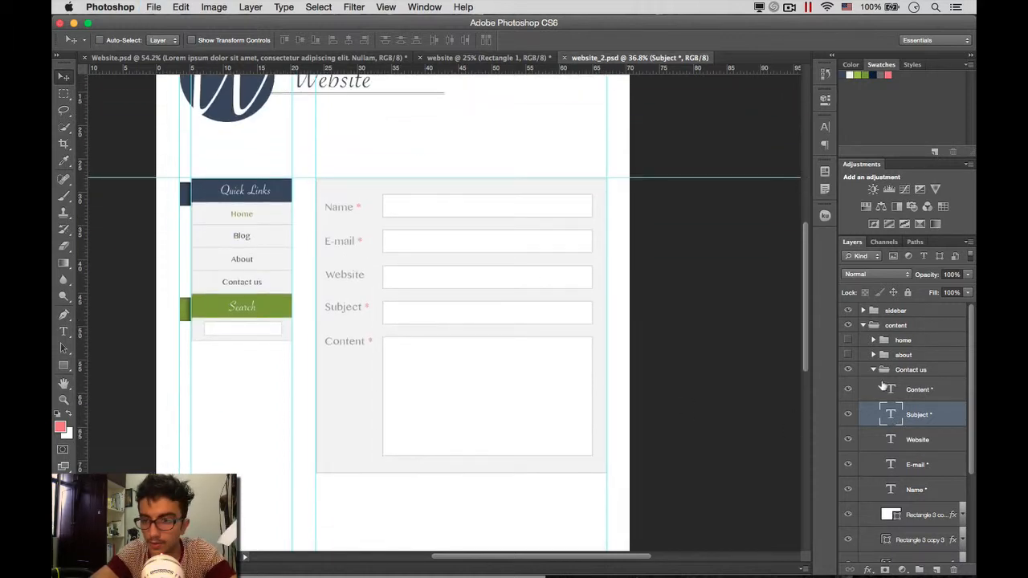
click(919, 392)
scroll(914, 472, down, 3)
scroll(914, 472, down, 3)
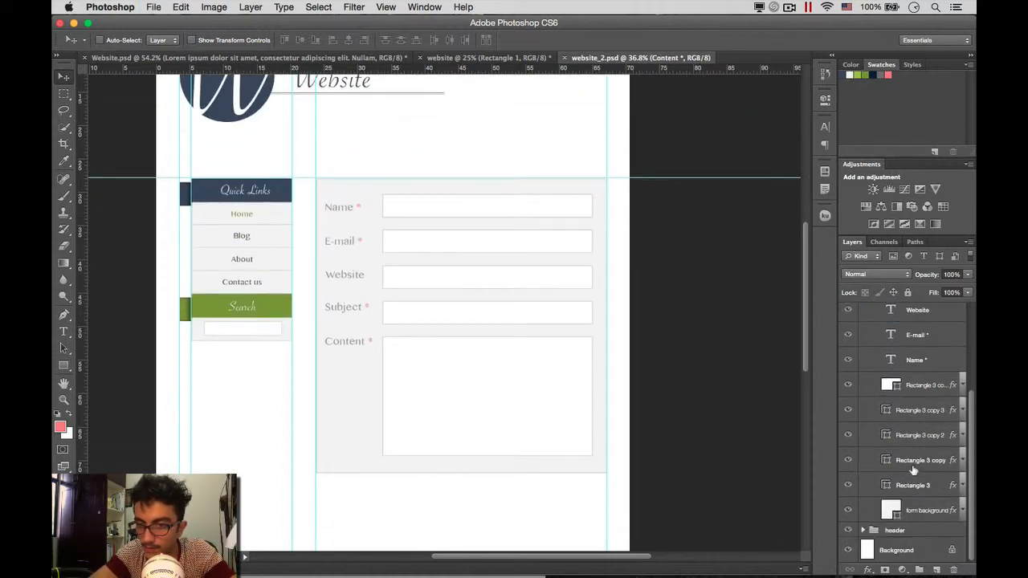
shift+click(926, 483)
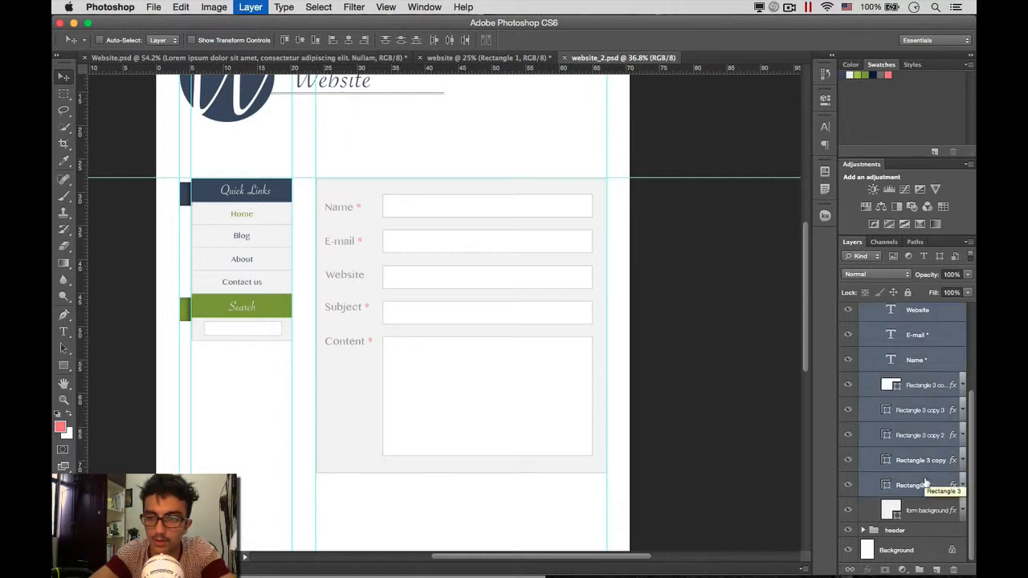
key(super+g)
double_click(915, 384)
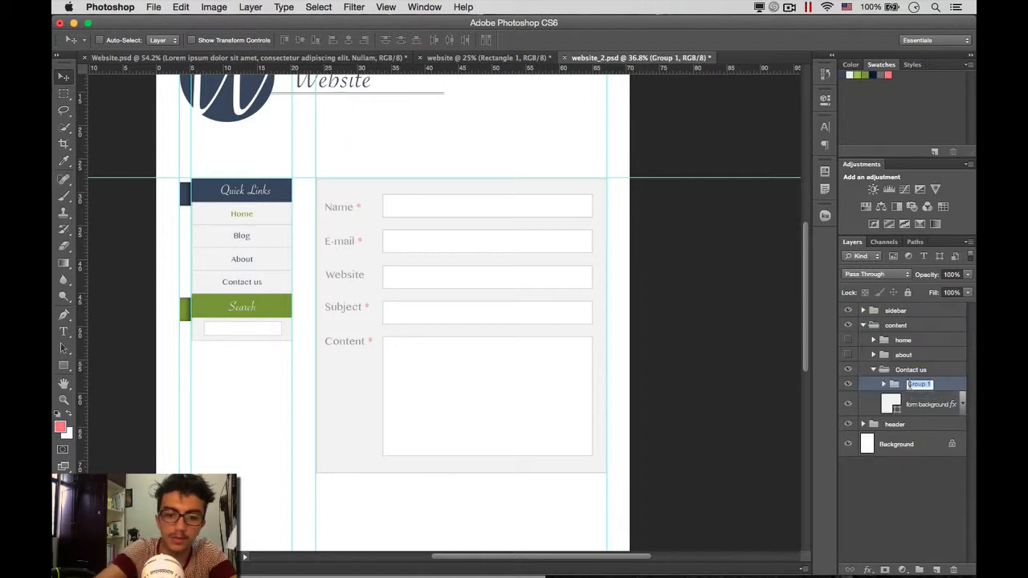
text(inputs)
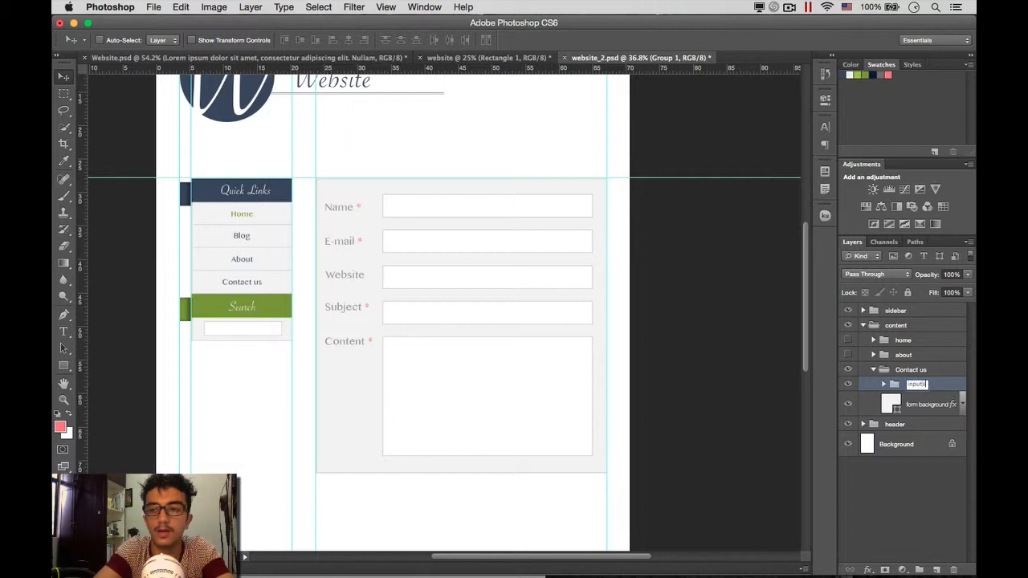
key(Return)
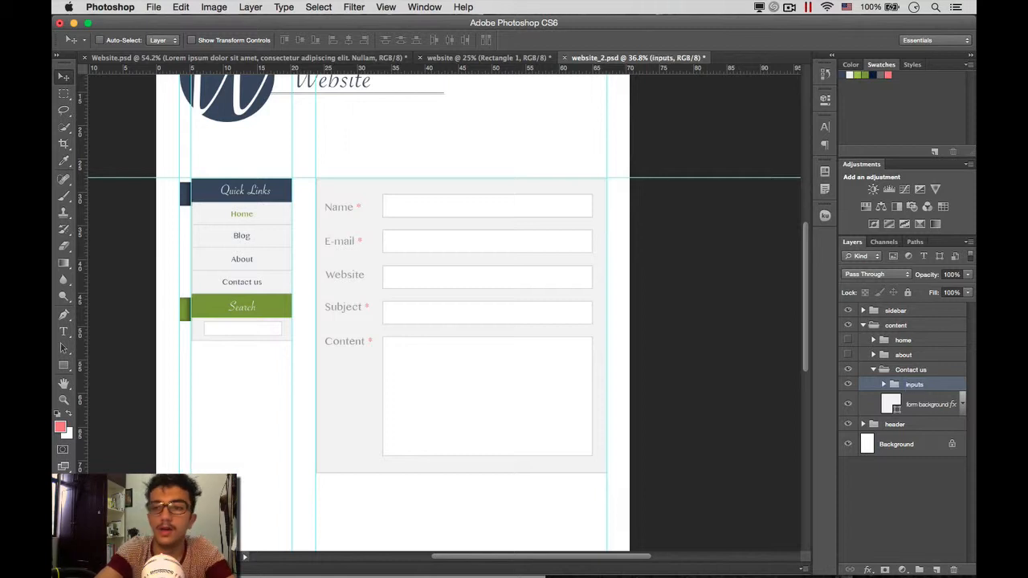
Step: Extend the form background downward below the Content box to a height of about 1342 px
scroll(495, 341, down, 3)
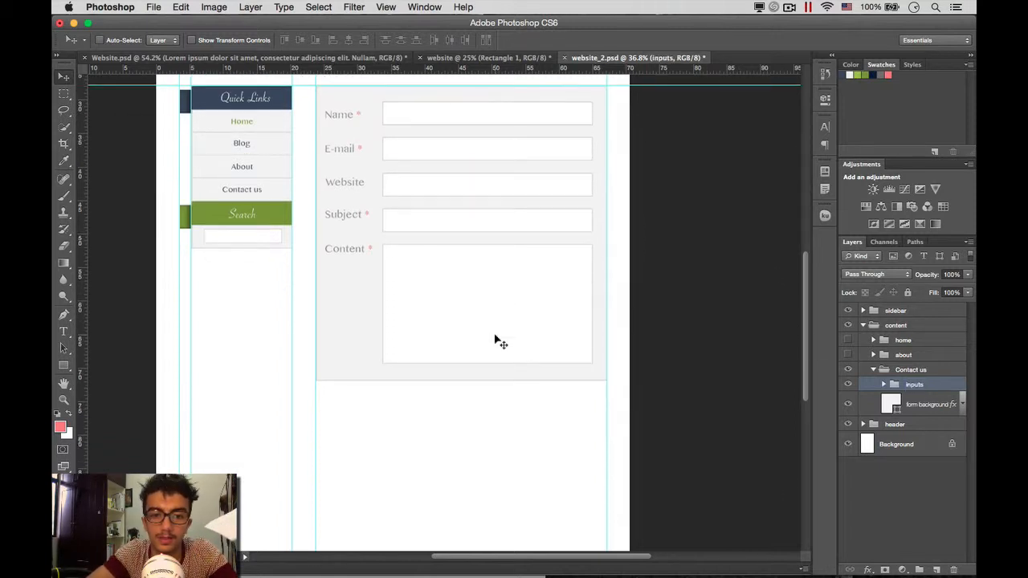
click(921, 409)
key(super+t)
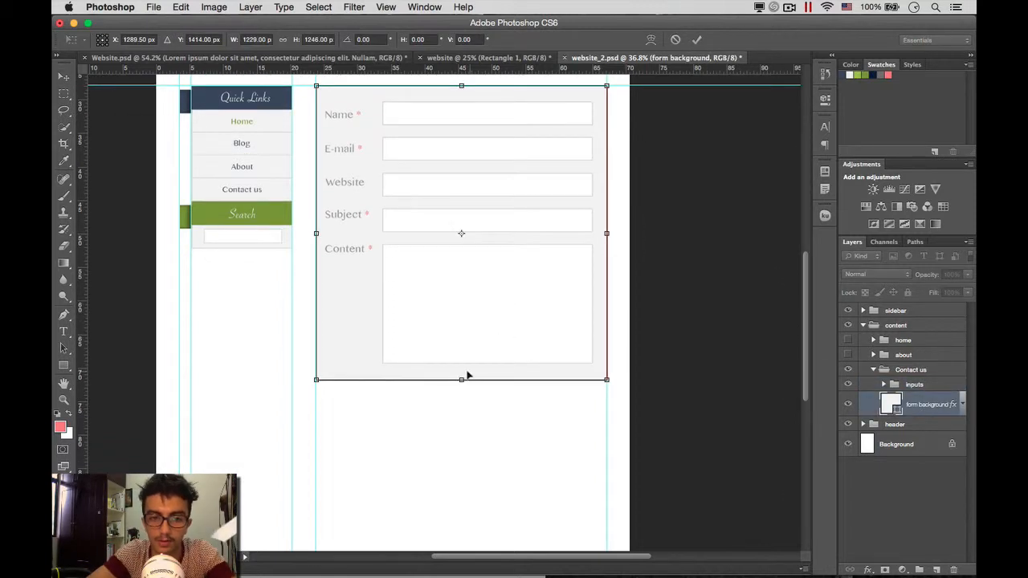
drag(461, 380, 463, 403)
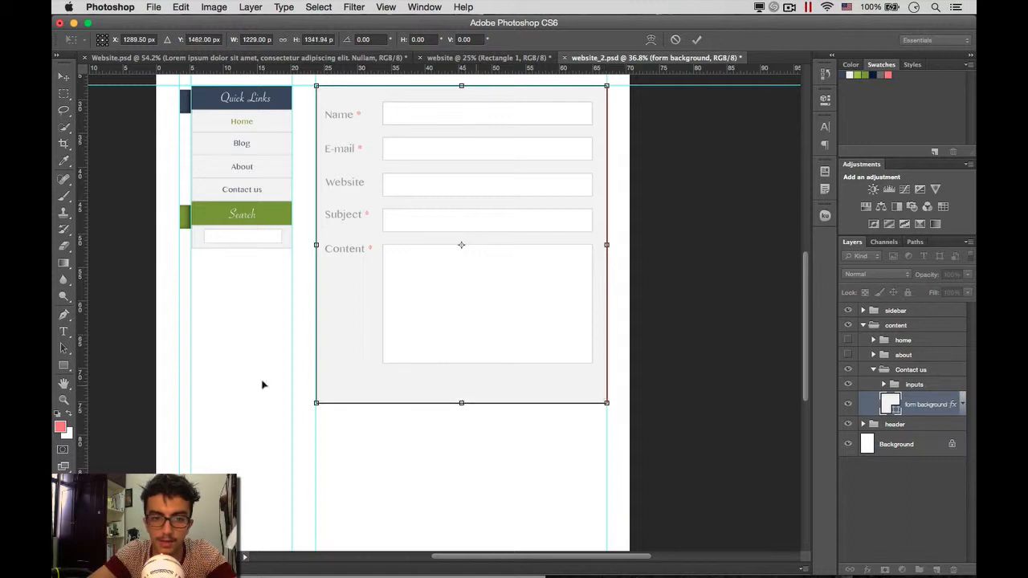
click(66, 367)
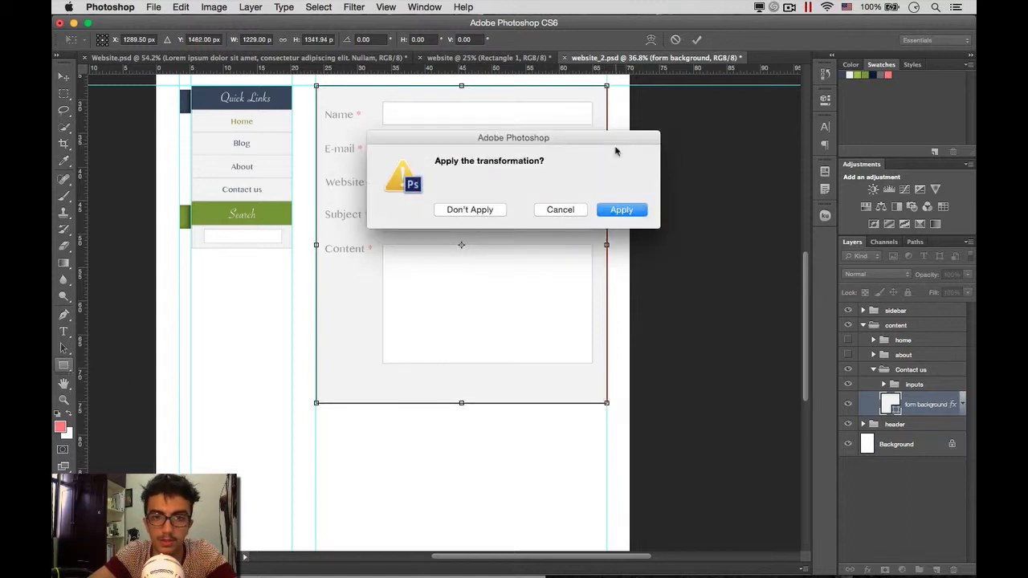
click(623, 210)
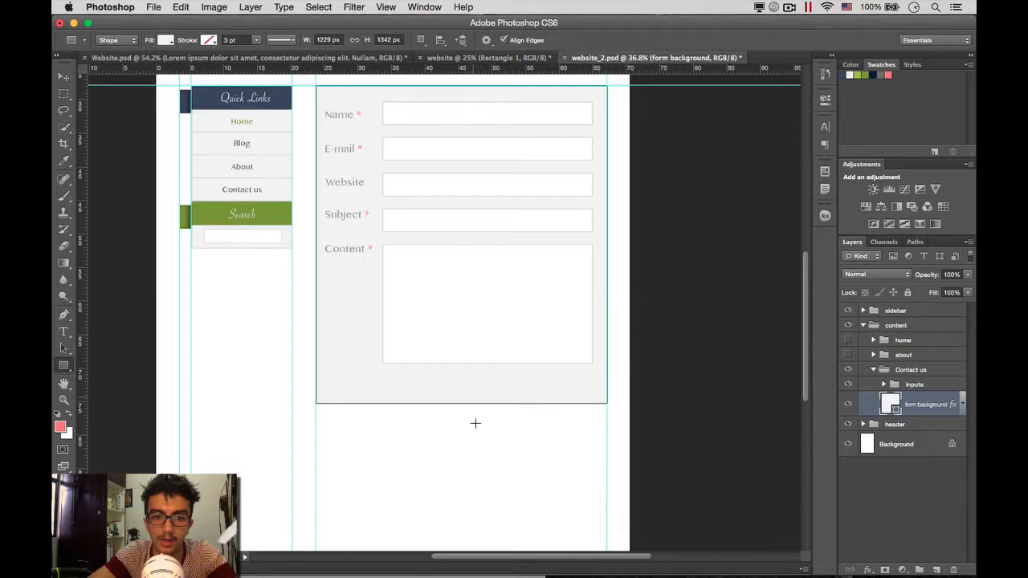
Step: Create a rectangle shape 200 px wide and 100 px high just below the form background
drag(475, 423, 519, 427)
key(super+z)
click(523, 438)
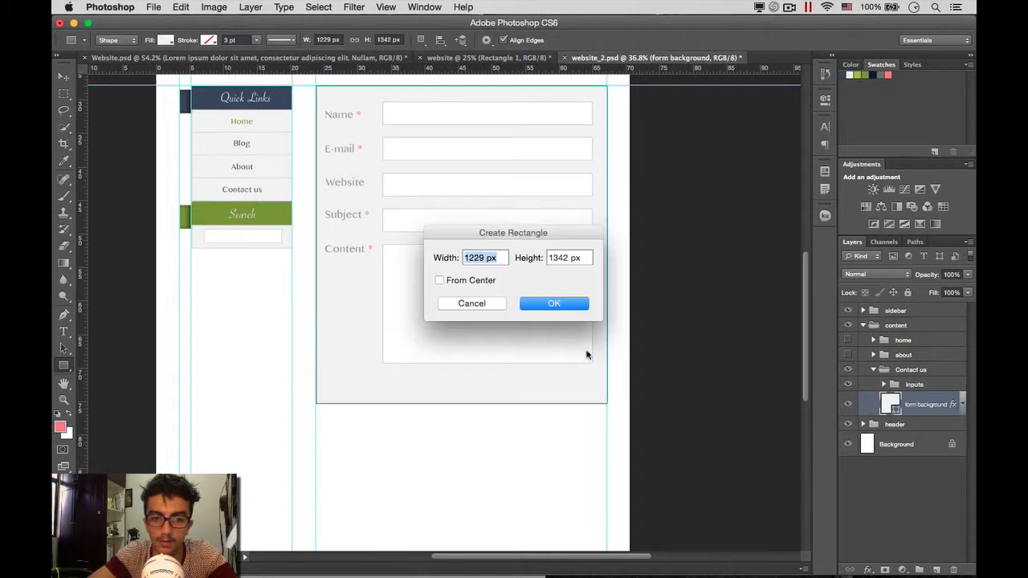
text(100)
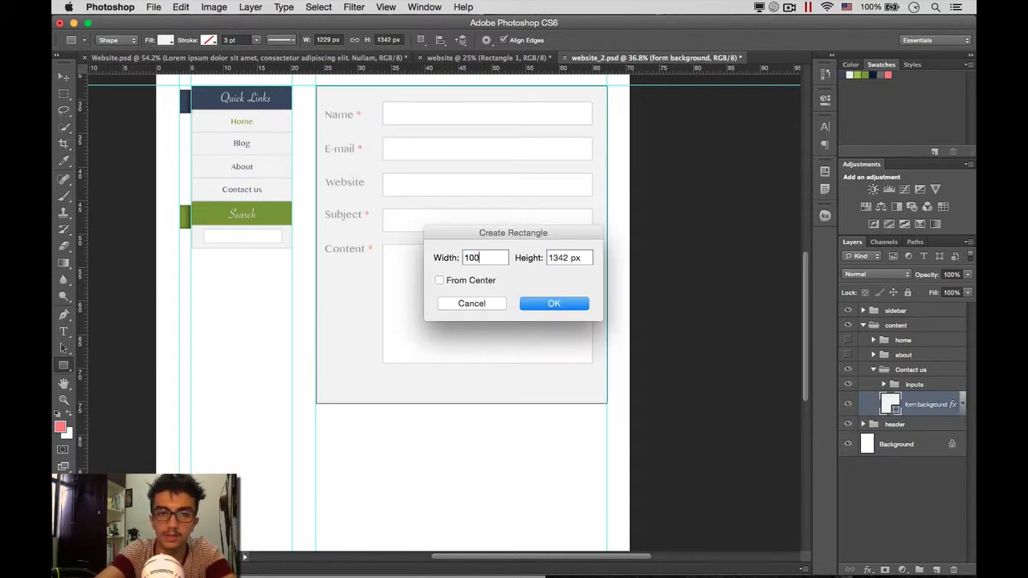
key(Tab)
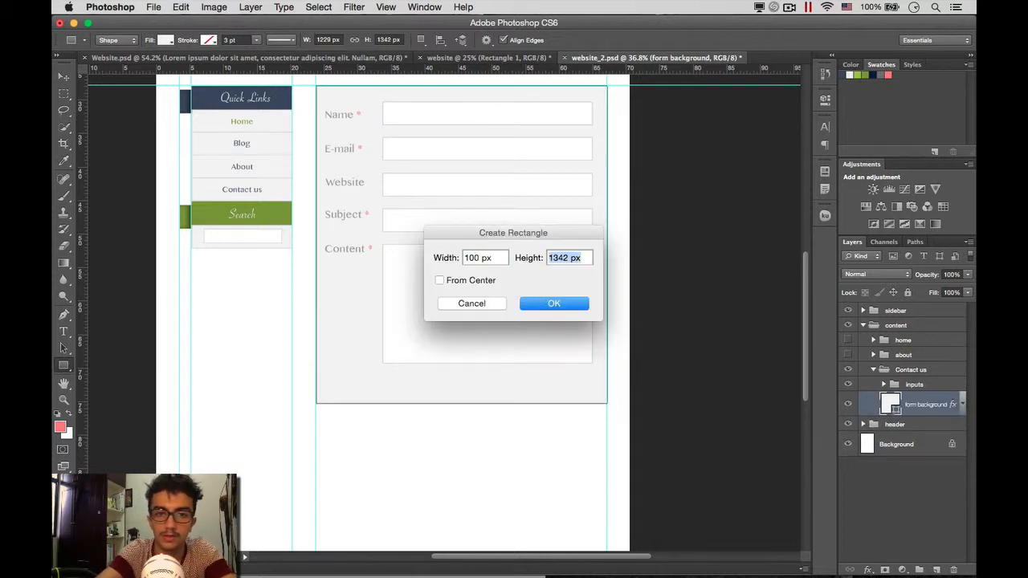
click(470, 254)
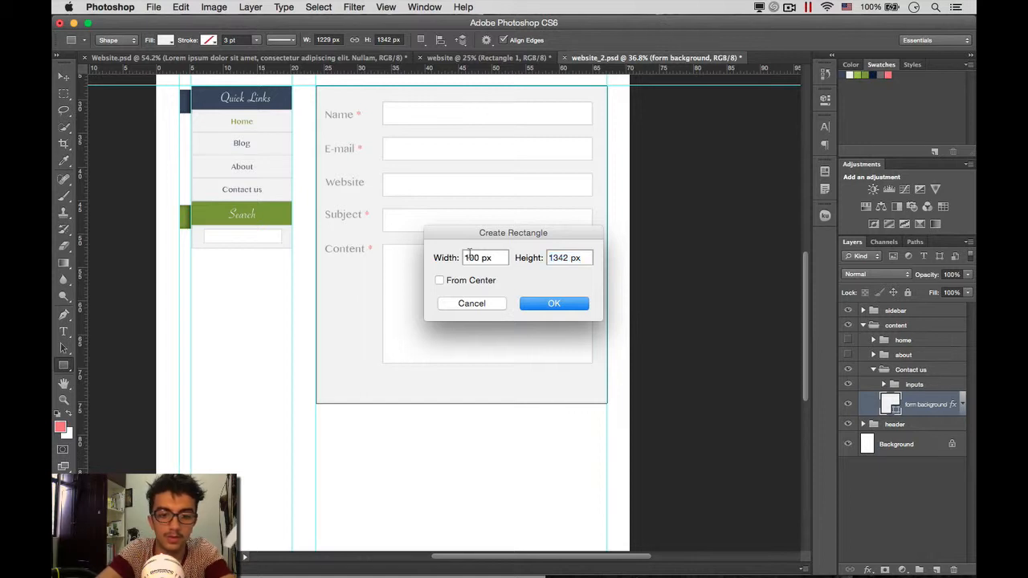
key(BackSpace)
text(2)
key(Tab)
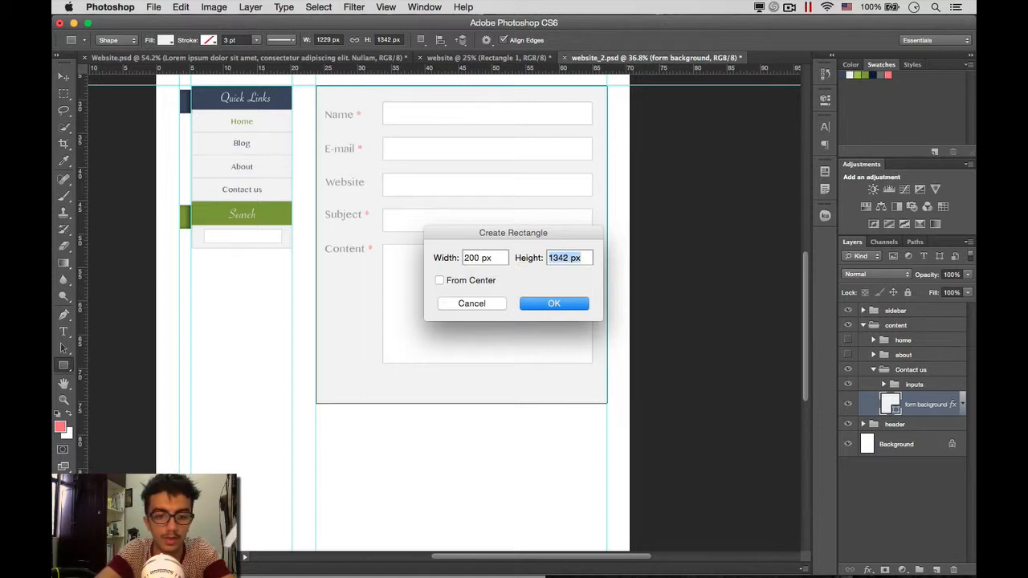
text(100)
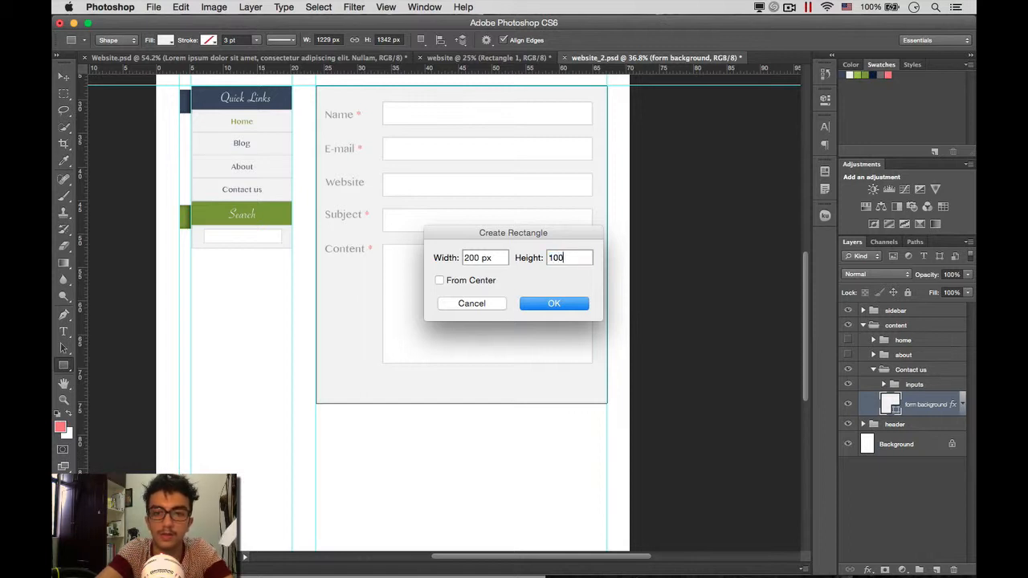
key(Return)
Step: Move the new rectangle into the form, under the right end of the Content box, and fill it with green 779324
click(64, 76)
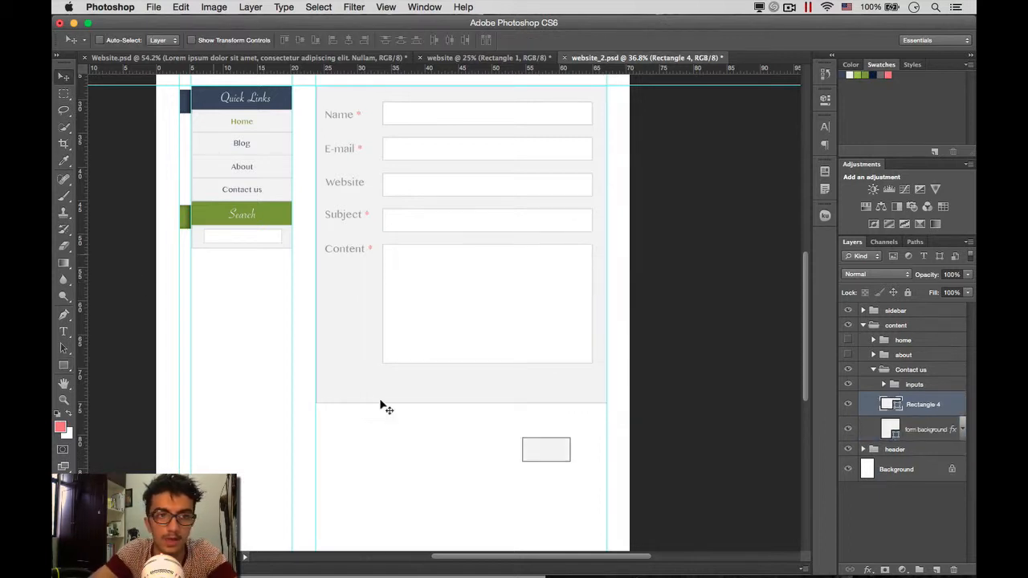
drag(546, 454, 560, 389)
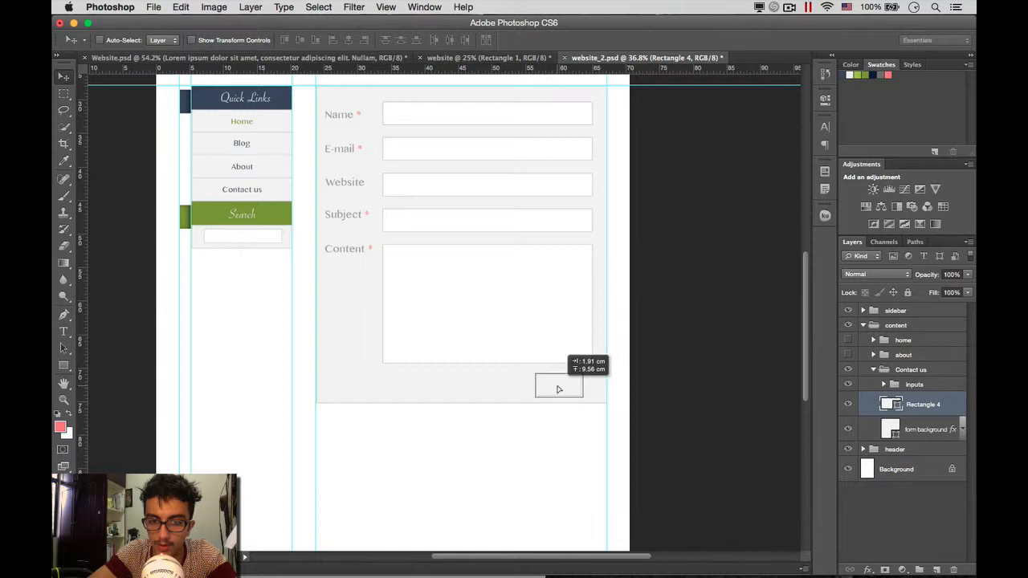
double_click(889, 405)
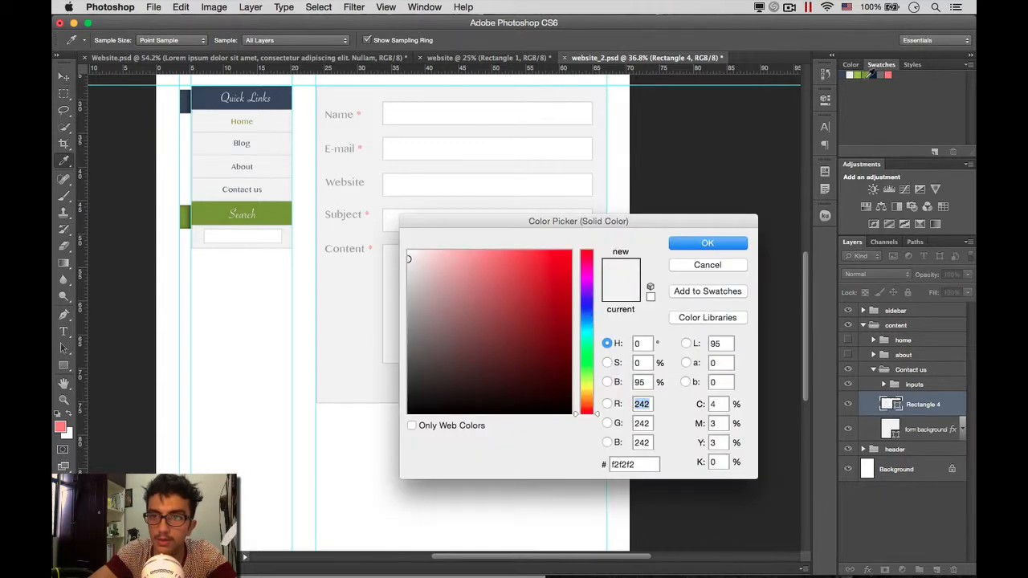
click(864, 74)
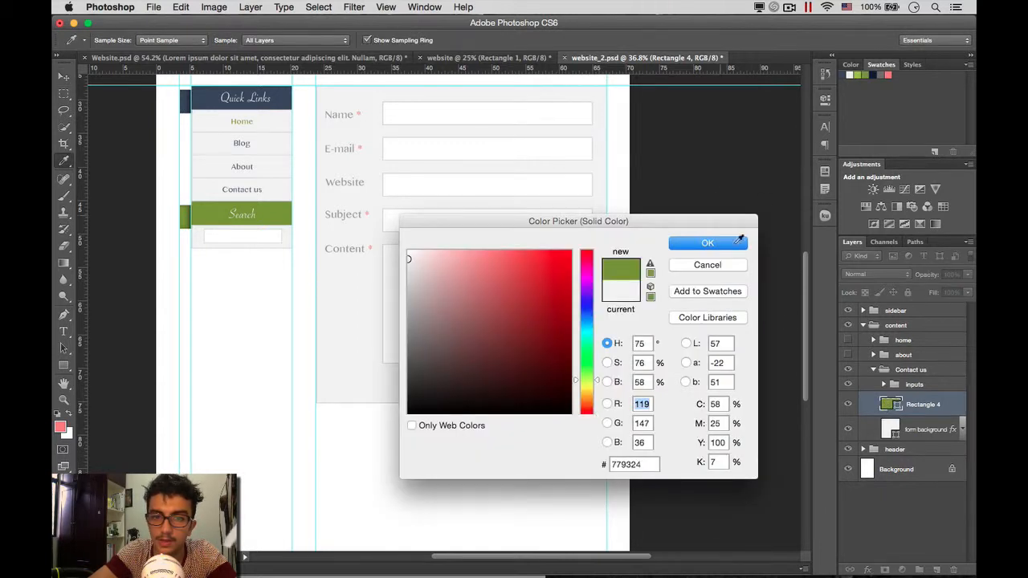
click(707, 243)
click(943, 509)
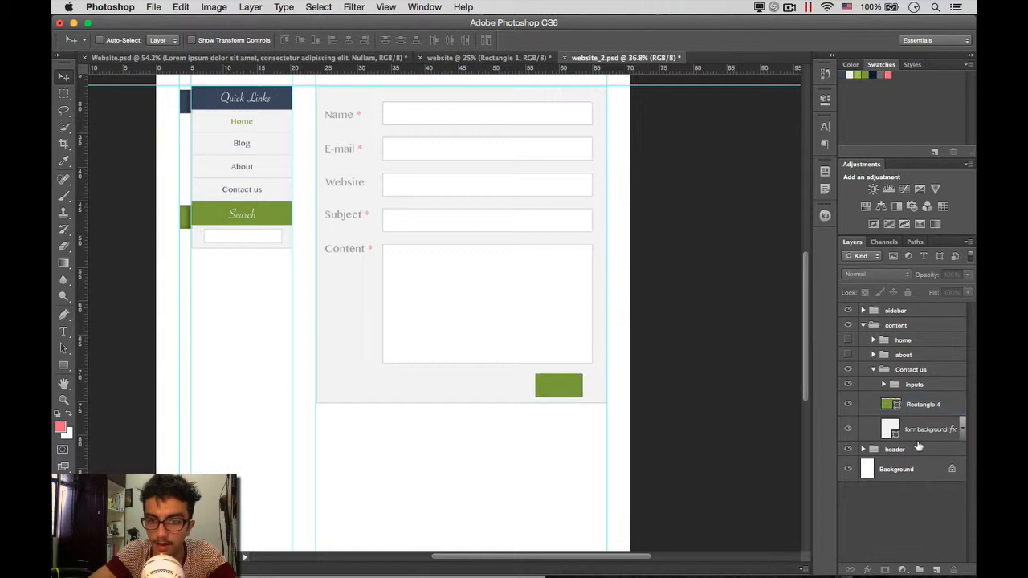
Step: Apply the saved outline layer style with the gray stroke to the green button rectangle
click(950, 405)
click(912, 65)
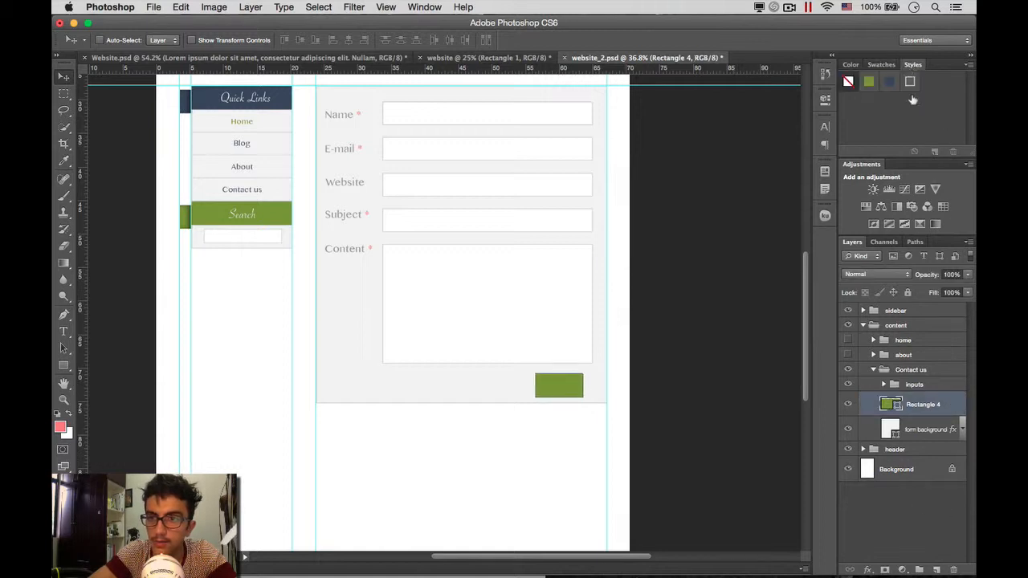
click(910, 81)
click(911, 552)
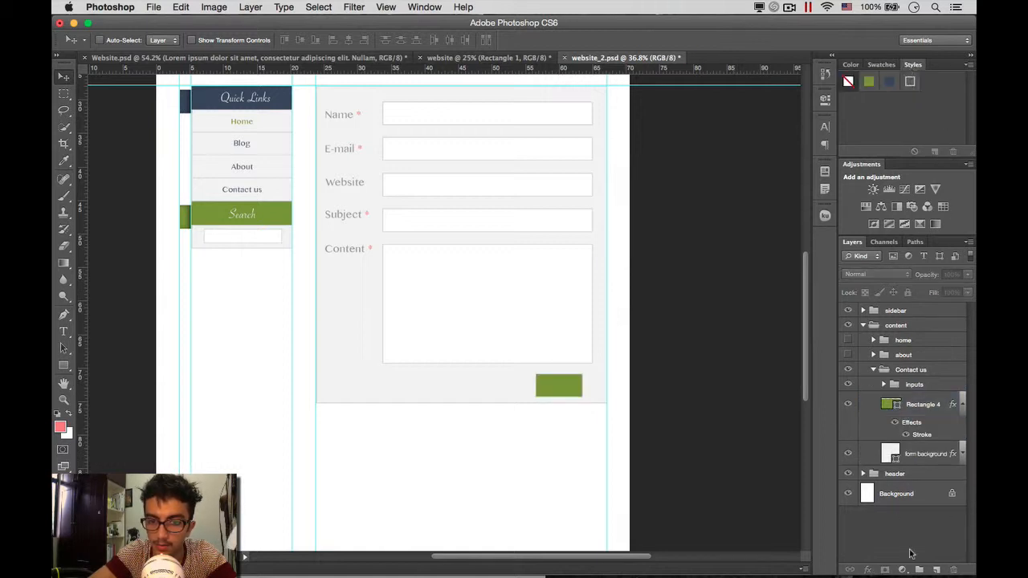
Step: Darken the green button rectangle's stroke color to gray afafaf
double_click(940, 404)
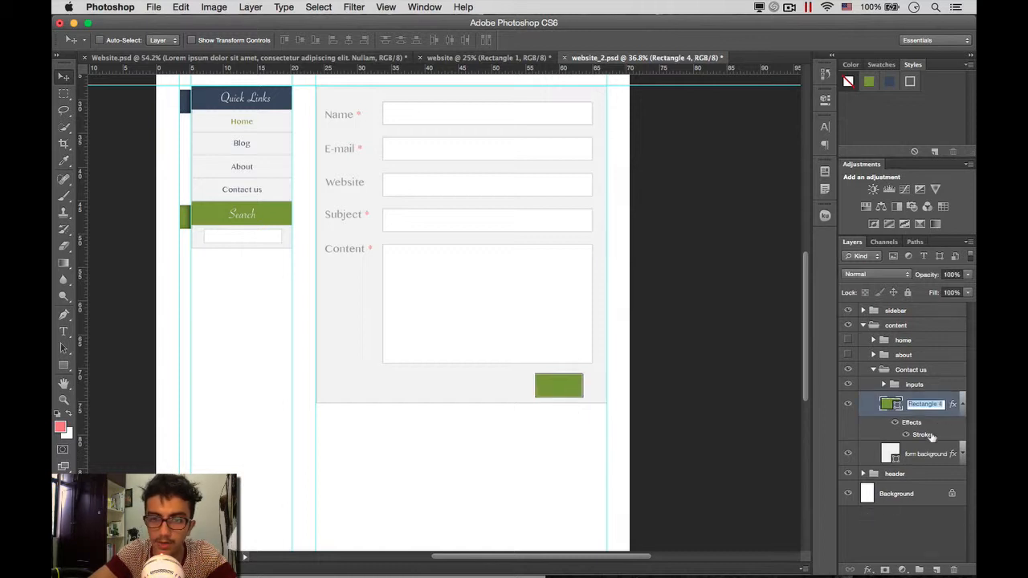
double_click(953, 406)
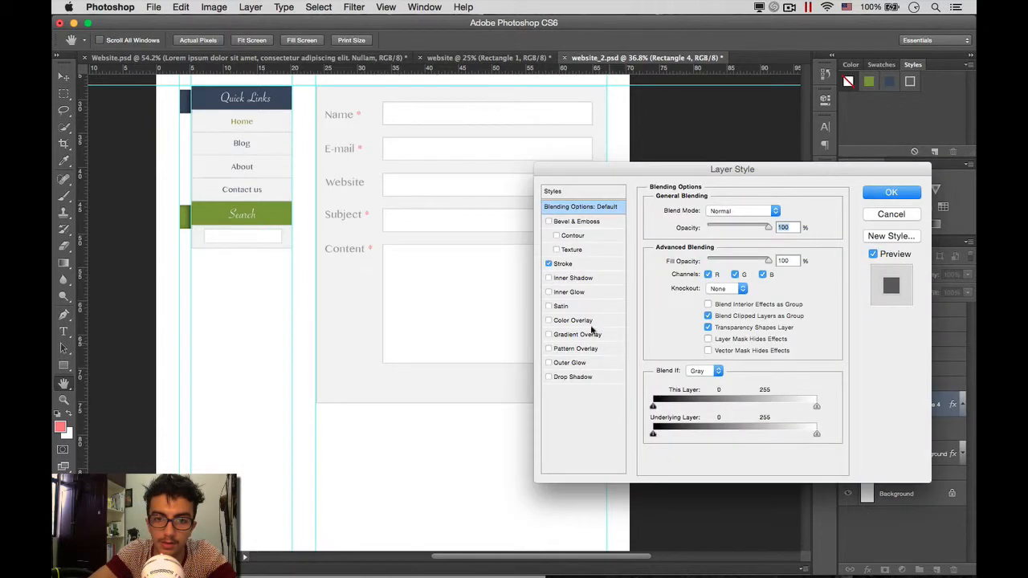
click(572, 265)
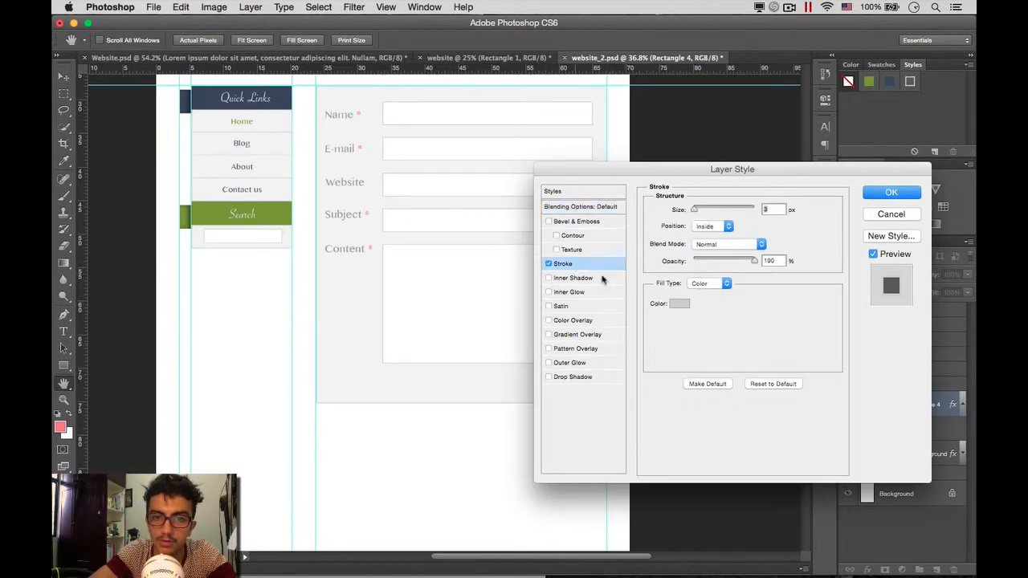
click(679, 305)
drag(418, 285, 394, 301)
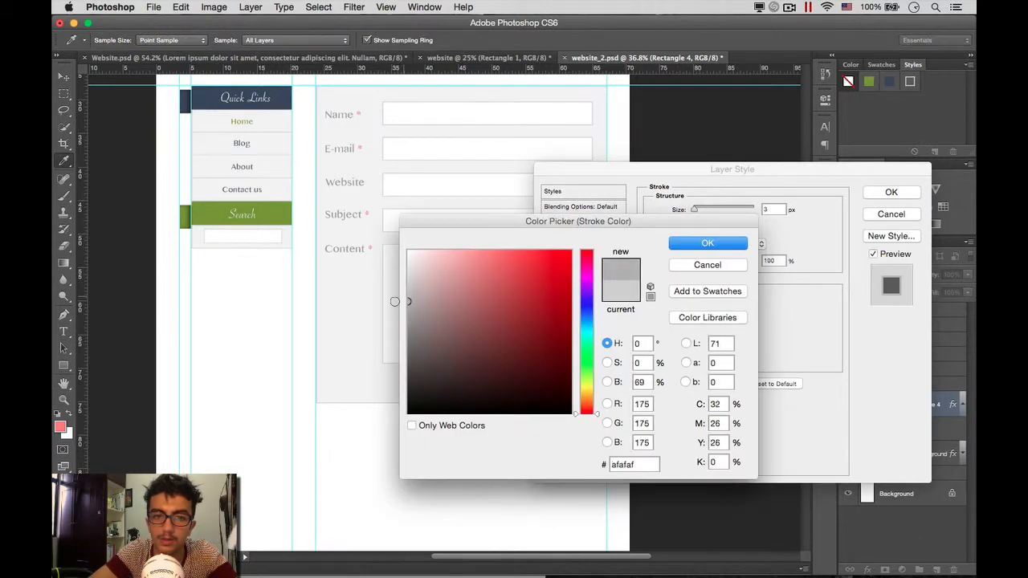
click(707, 243)
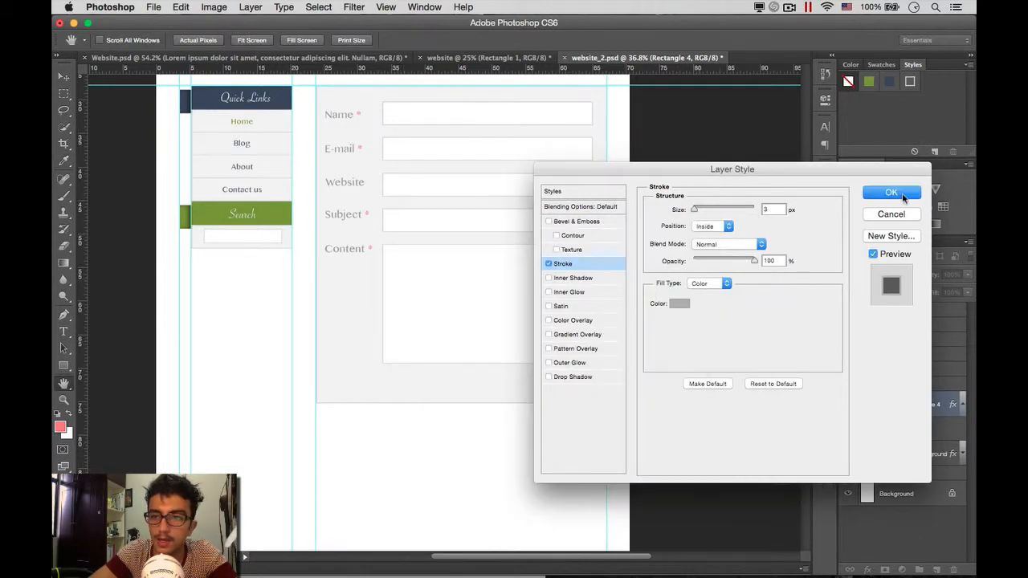
click(892, 192)
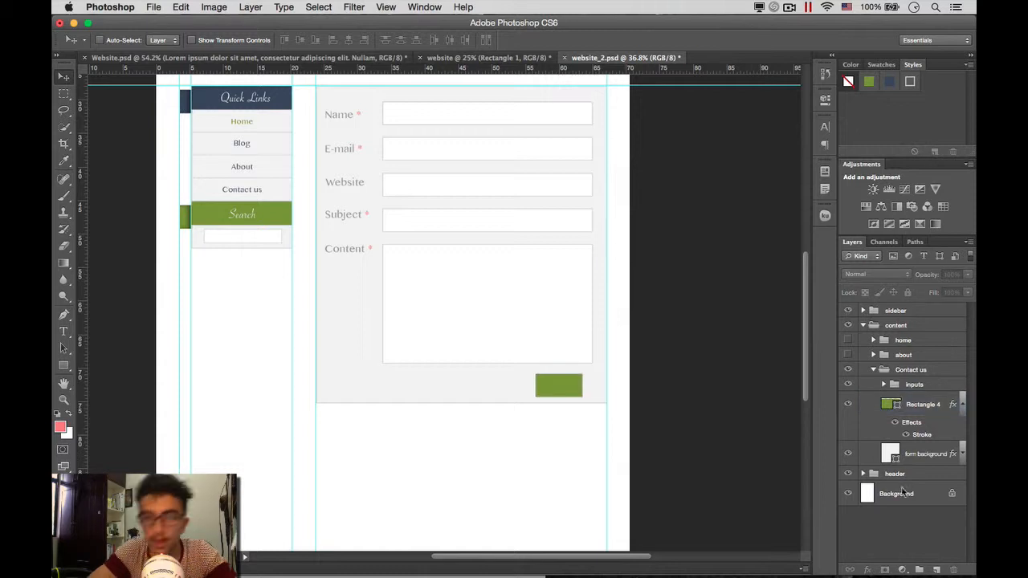
scroll(701, 401, up, 5)
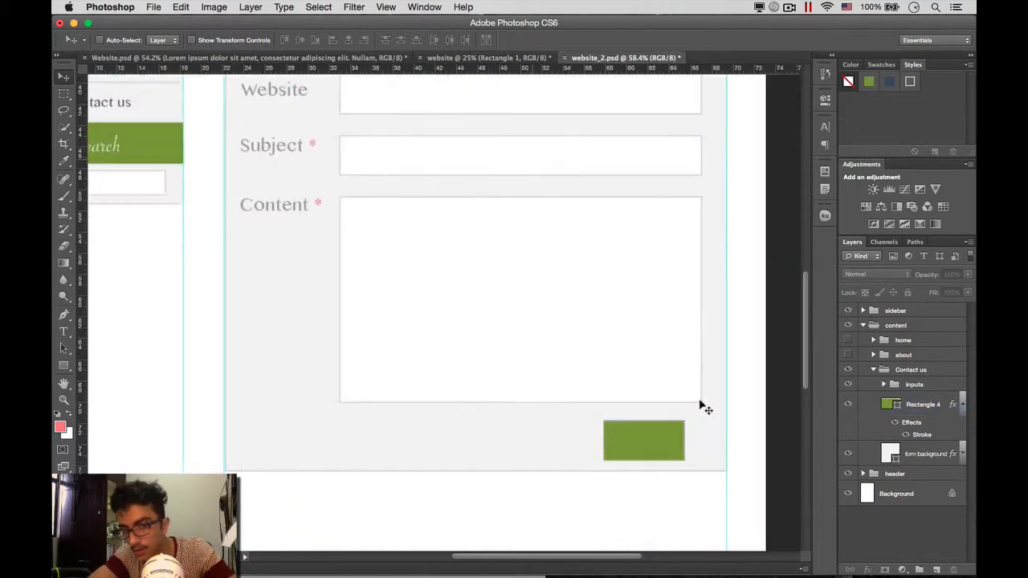
Step: Change the green button rectangle's fill to the lighter green from the saved swatches
scroll(703, 406, down, 5)
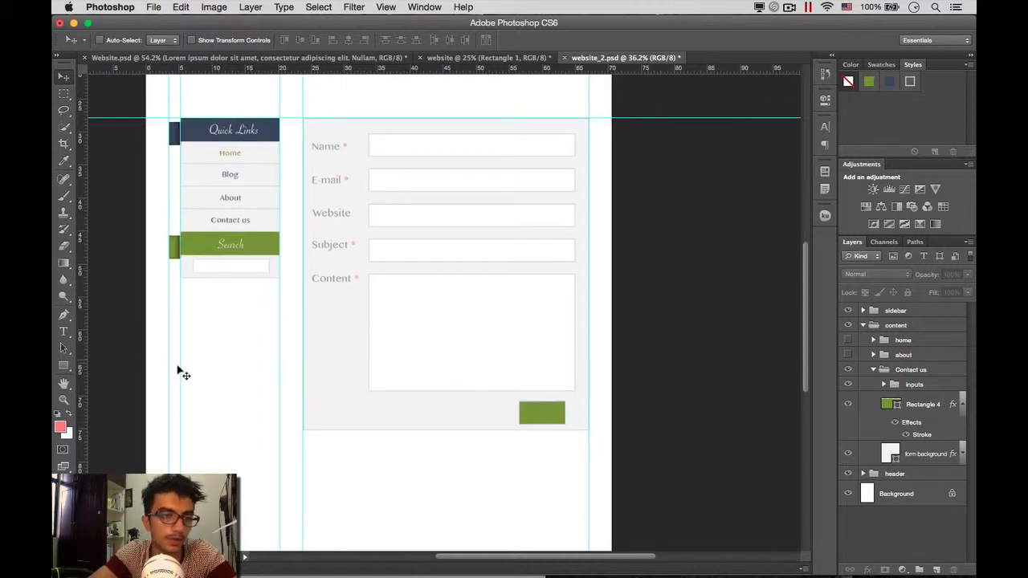
double_click(894, 406)
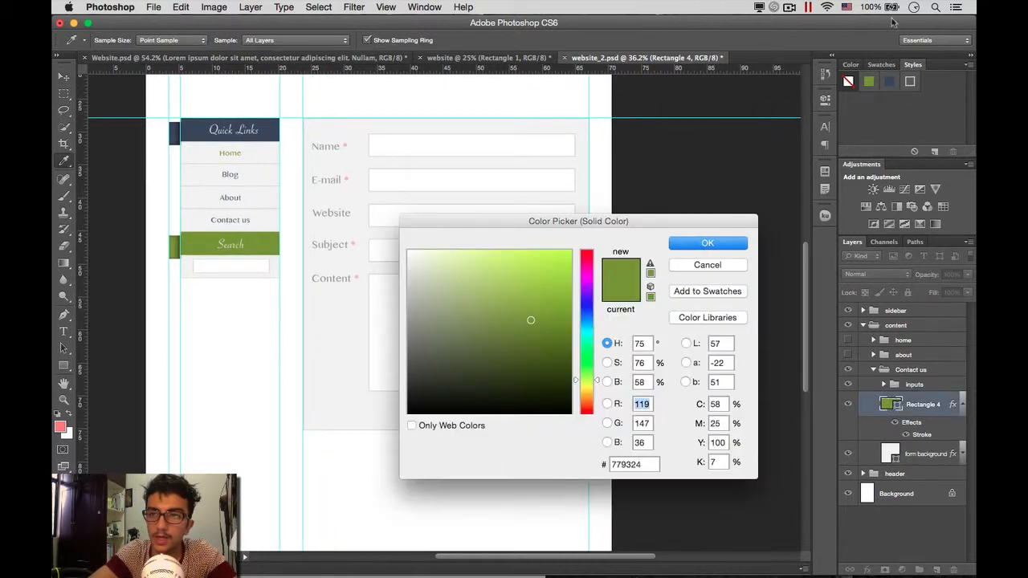
click(875, 64)
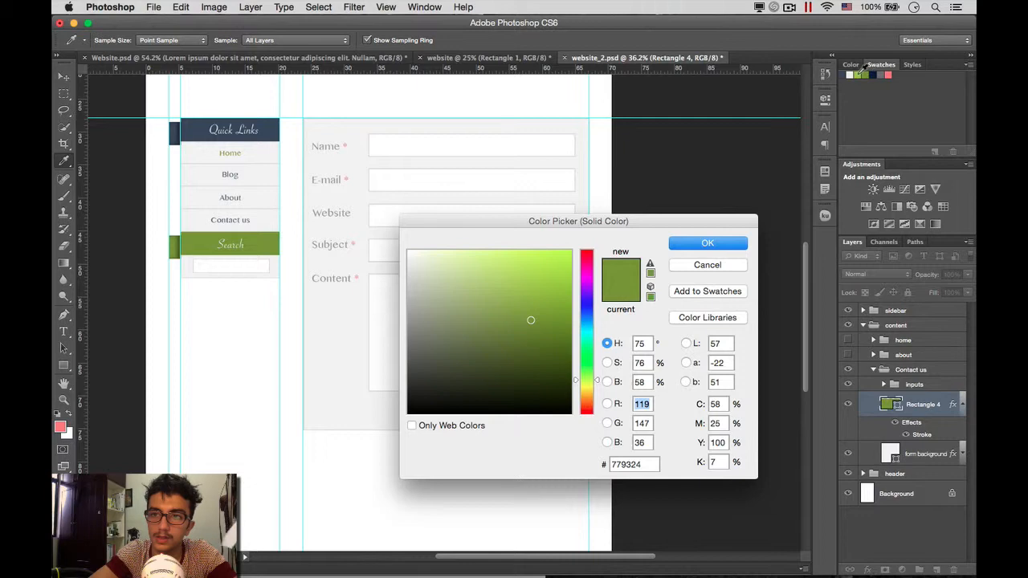
click(861, 75)
click(728, 247)
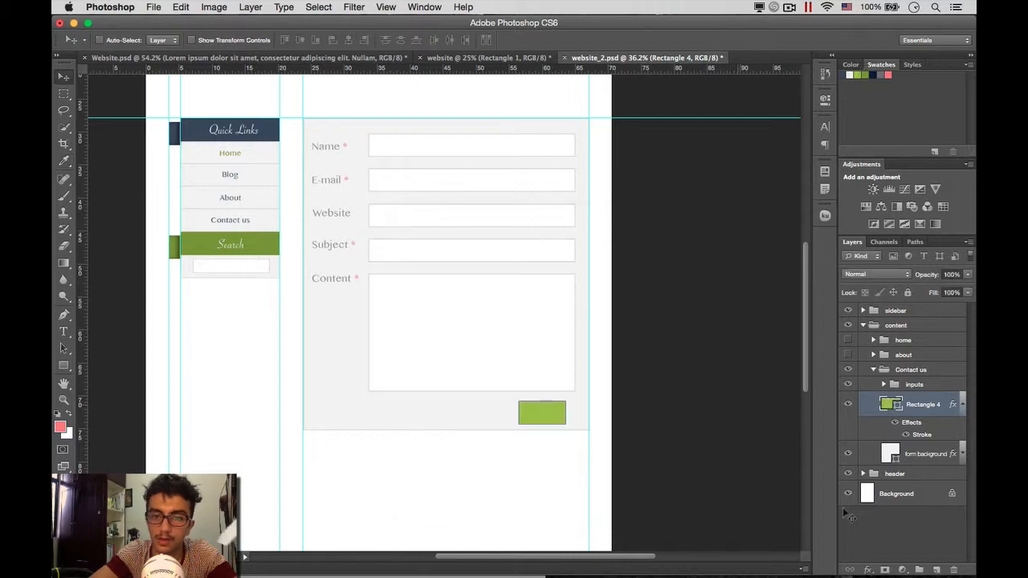
click(914, 516)
Step: Add the text "Submit" in Sinhala MN Regular 30 pt and place it over the green button
scroll(559, 480, left, 3)
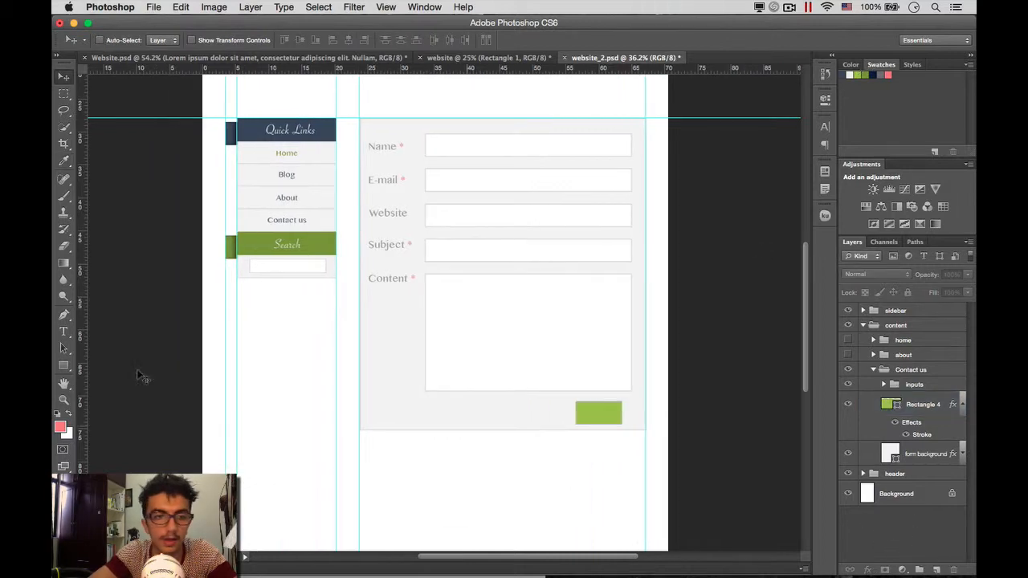
click(64, 331)
click(454, 418)
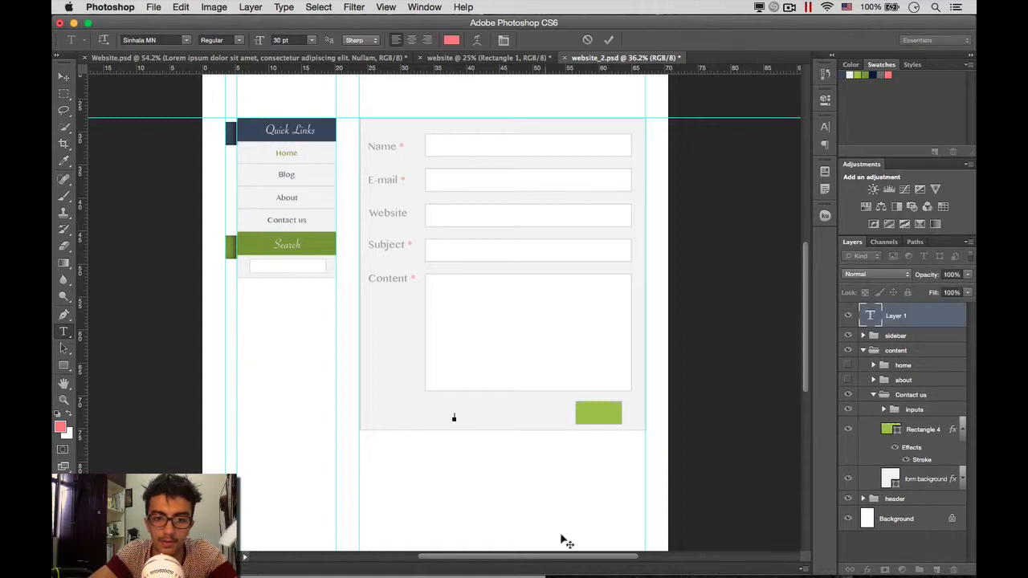
text(Sebmit)
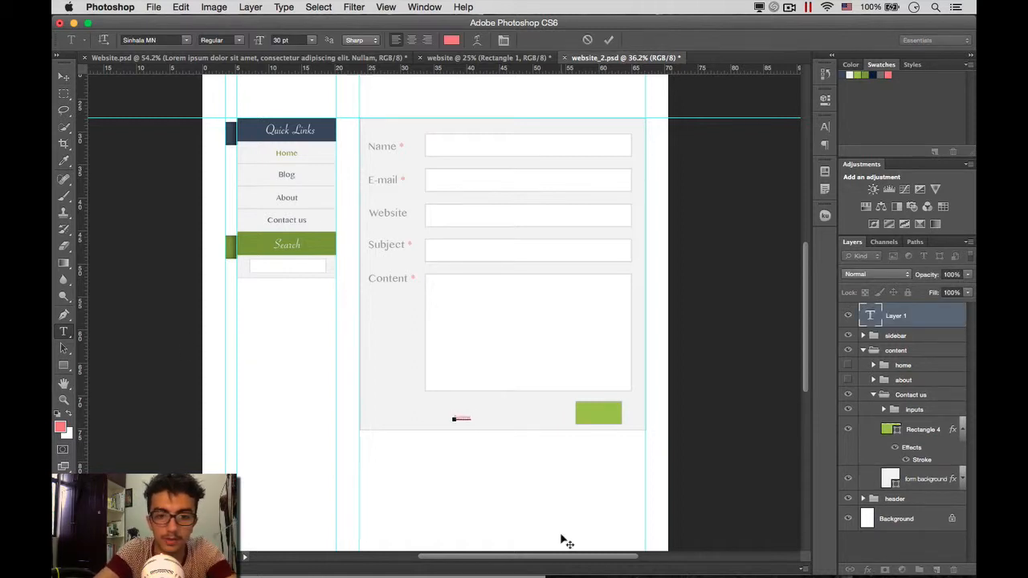
key(super+a)
click(64, 76)
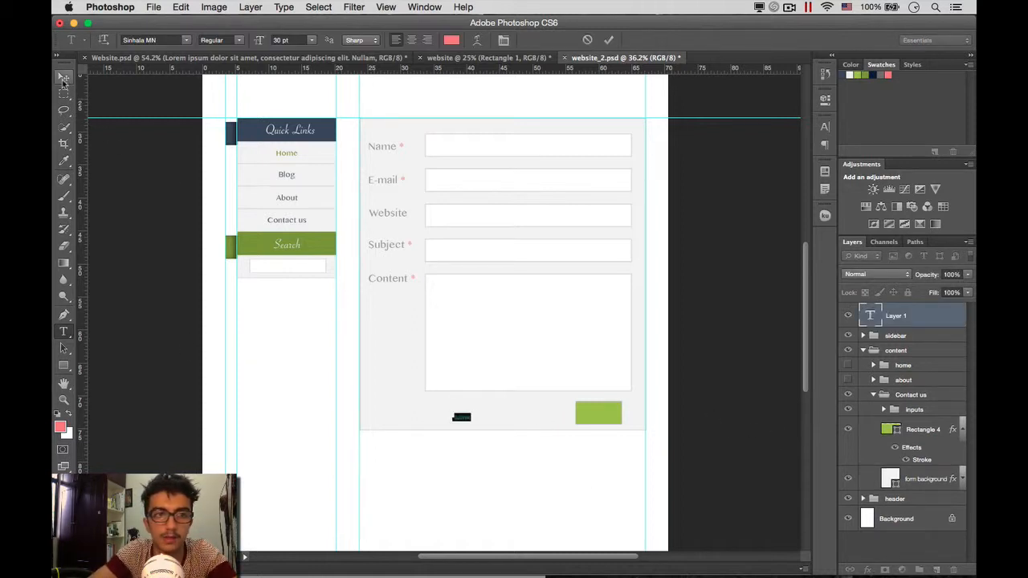
drag(458, 418, 596, 417)
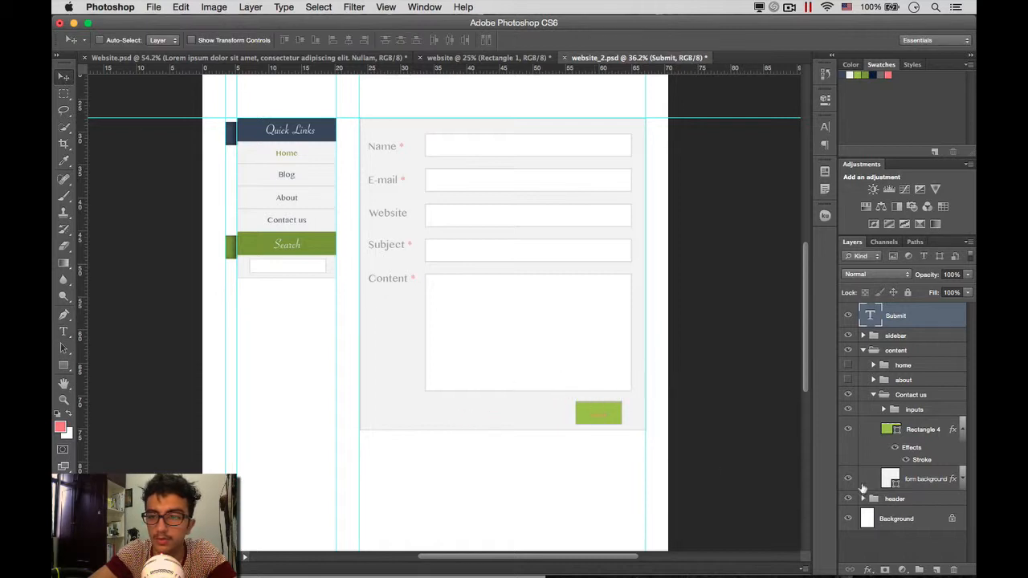
Step: Recolor the Submit text with the white swatch and enlarge it to fit the green button
double_click(869, 314)
click(850, 74)
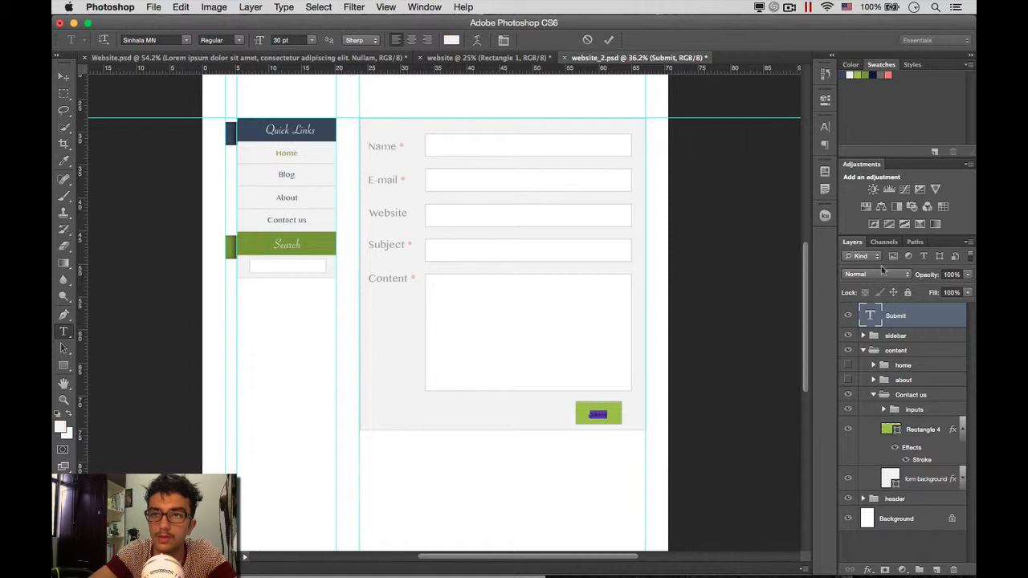
click(875, 320)
key(super+t)
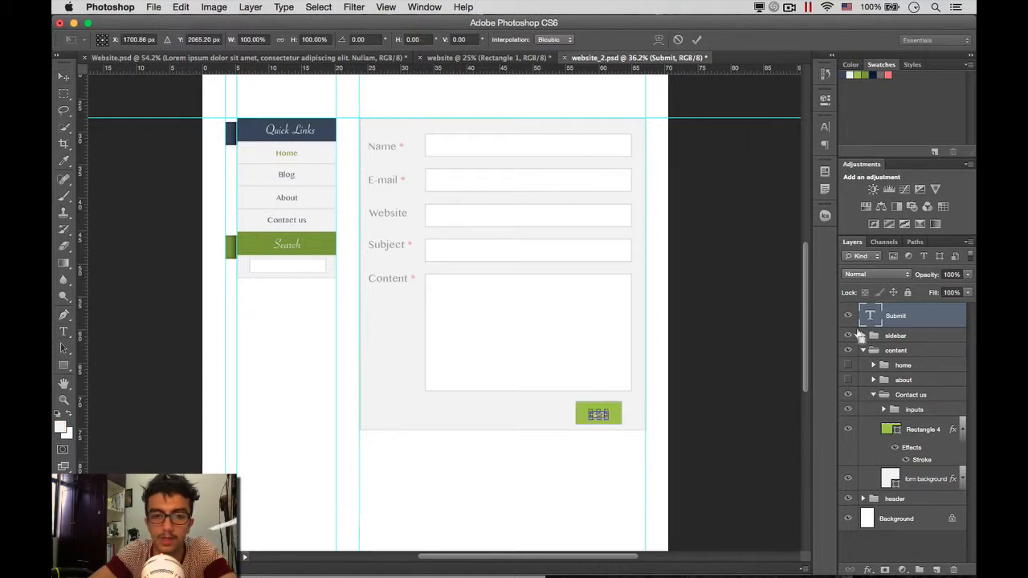
drag(609, 407, 616, 406)
key(Return)
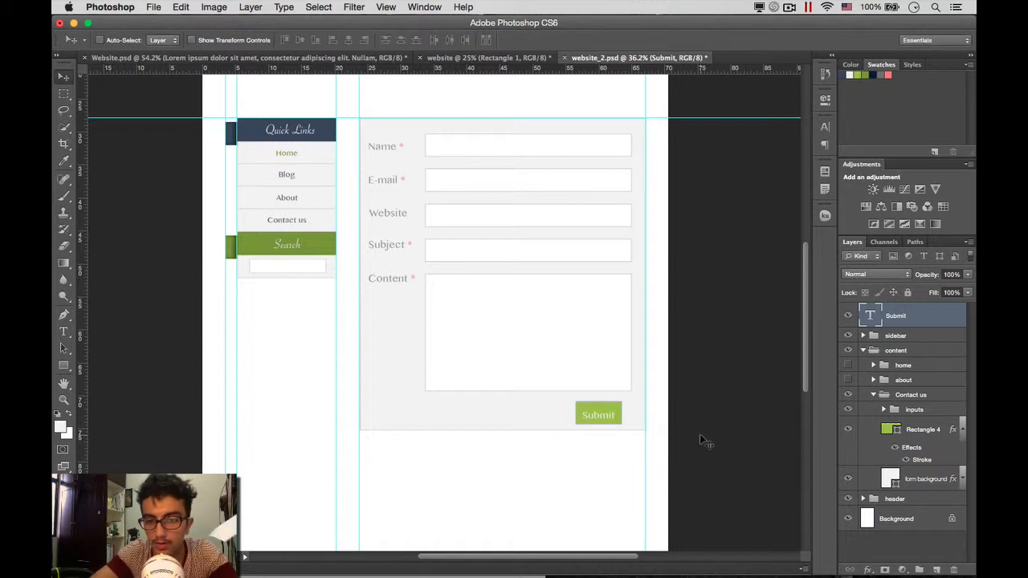
Step: Move the Submit text layer into the Contact us group, directly above the button rectangle's layer
scroll(498, 450, up, 3)
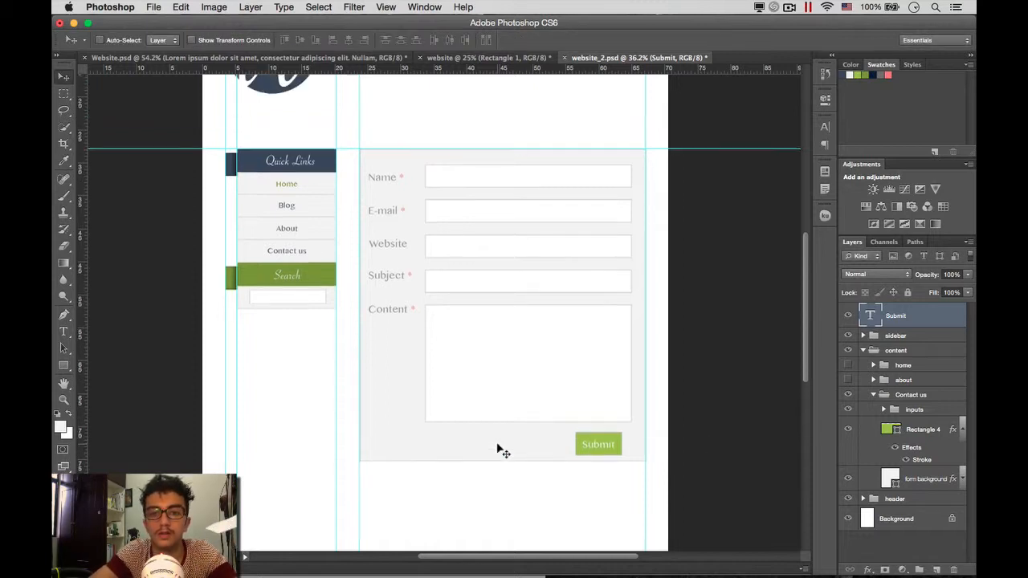
scroll(497, 450, down, 2)
click(897, 433)
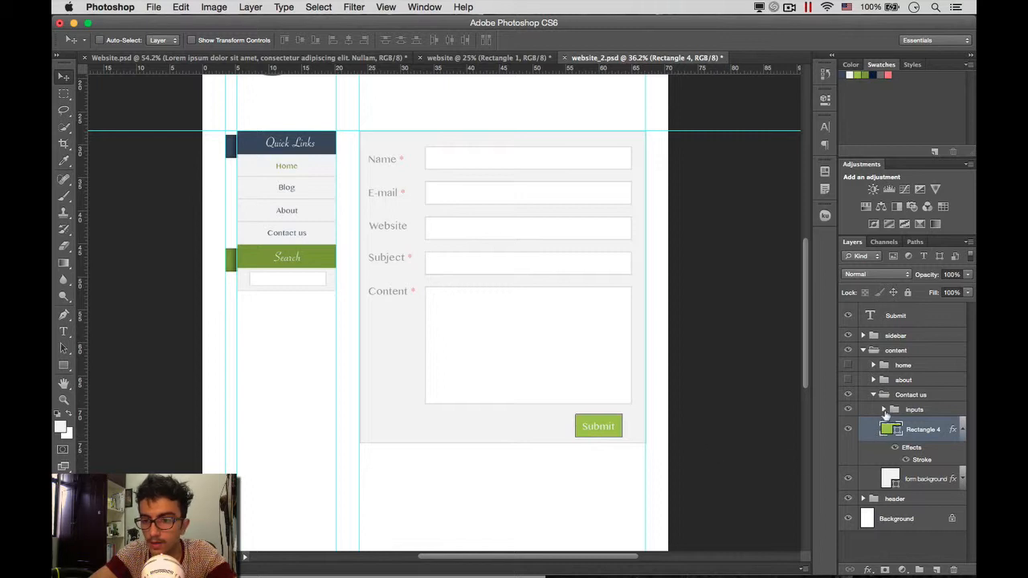
click(963, 431)
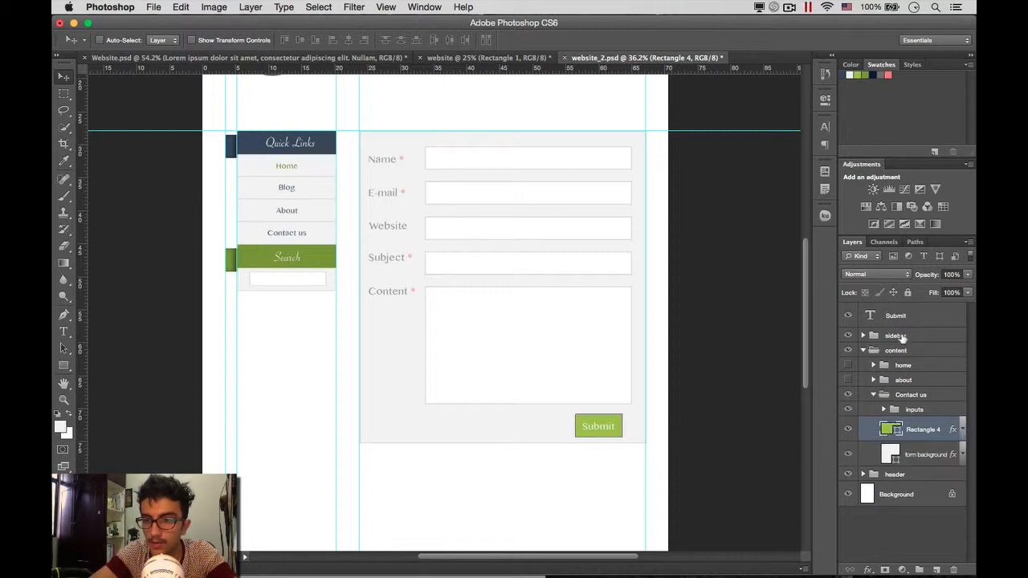
click(876, 319)
drag(876, 335, 880, 420)
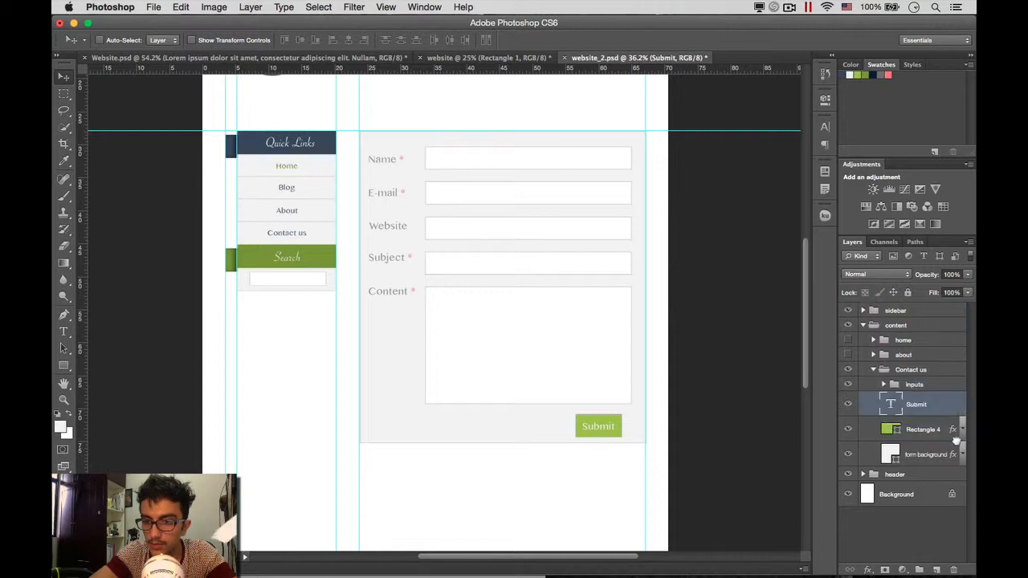
Step: Group the Submit text with its button rectangle and name the group "submit button"
click(885, 430)
shift+click(879, 415)
key(super+g)
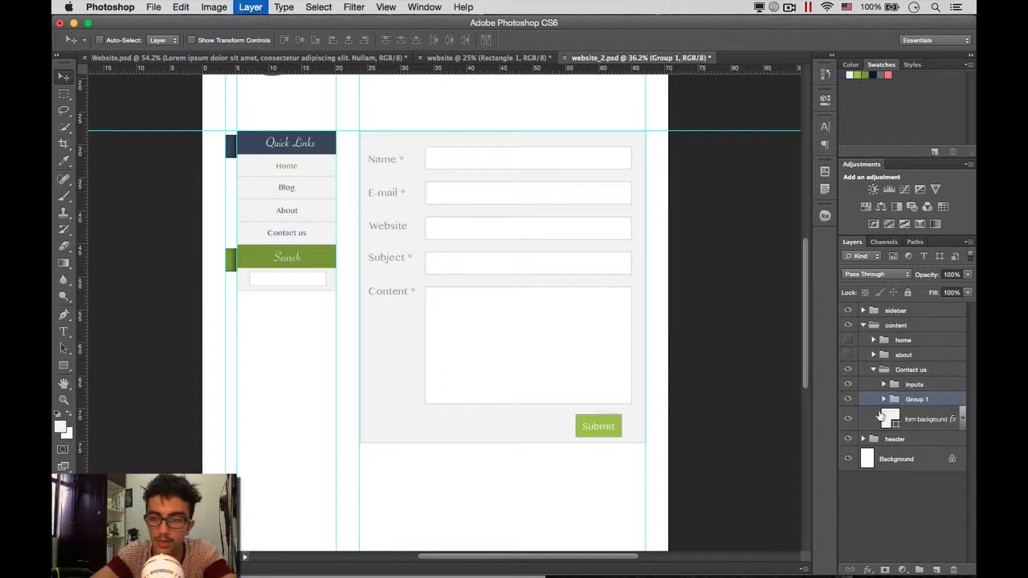
double_click(917, 399)
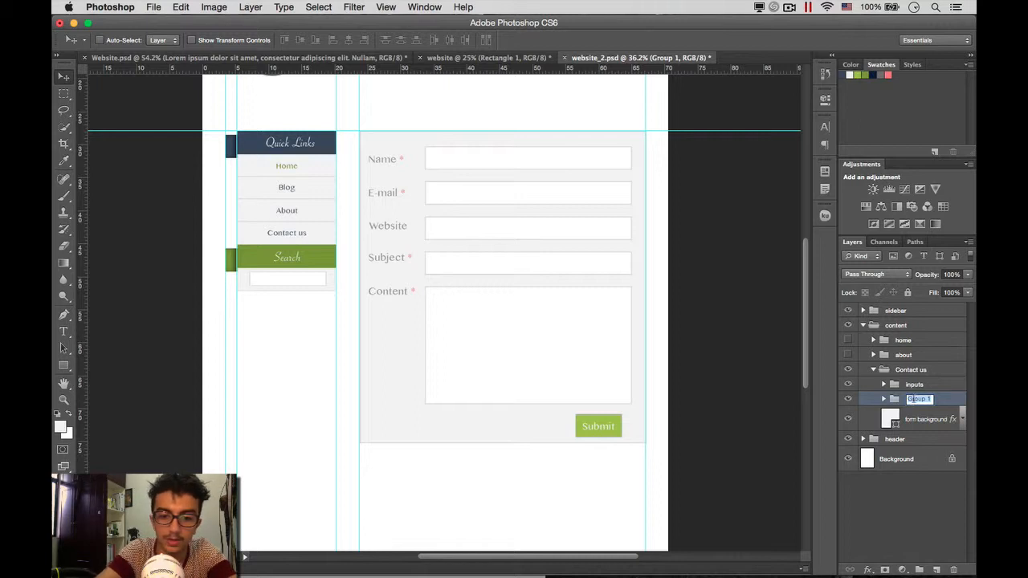
text(submit)
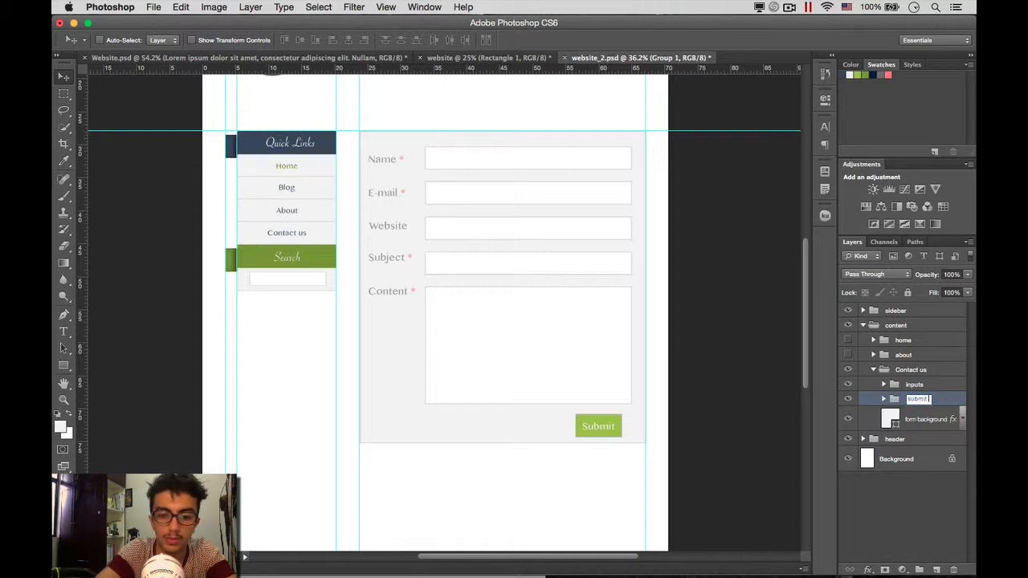
text( button)
key(Return)
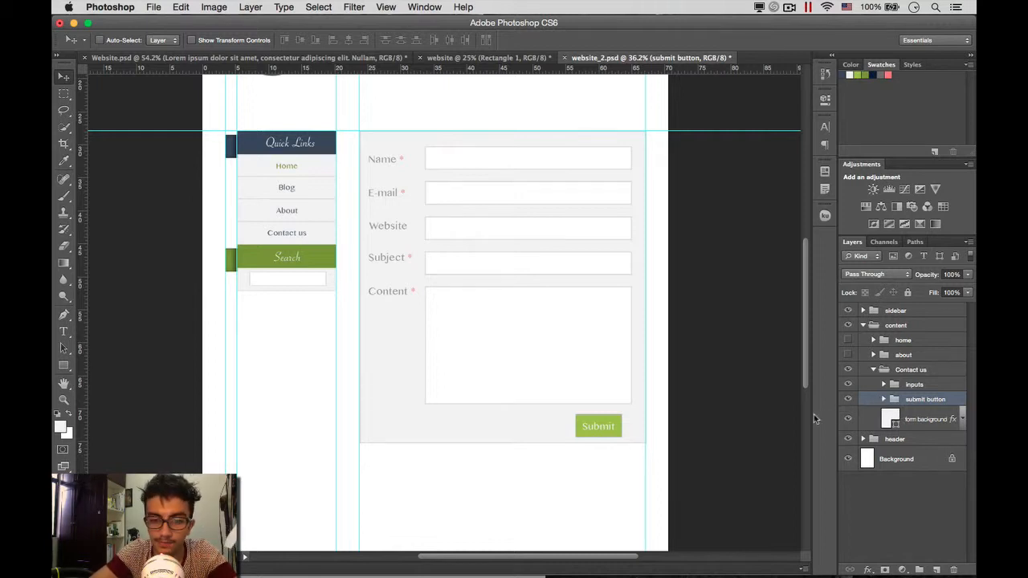
Step: Shift the submit button slightly right and place a vertical guide along the right edge of the form's input boxes
drag(601, 427, 615, 425)
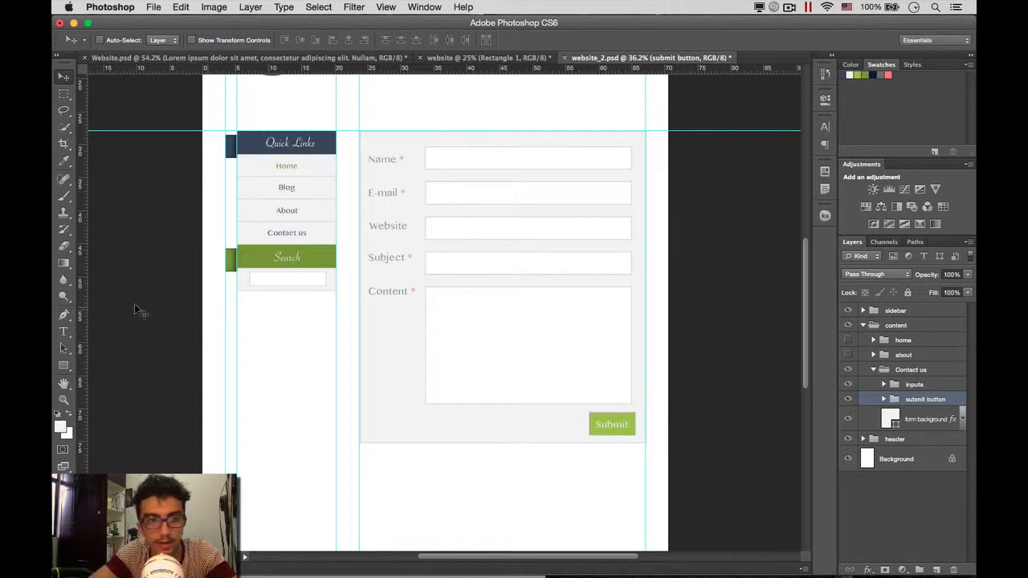
drag(80, 297, 632, 292)
click(921, 556)
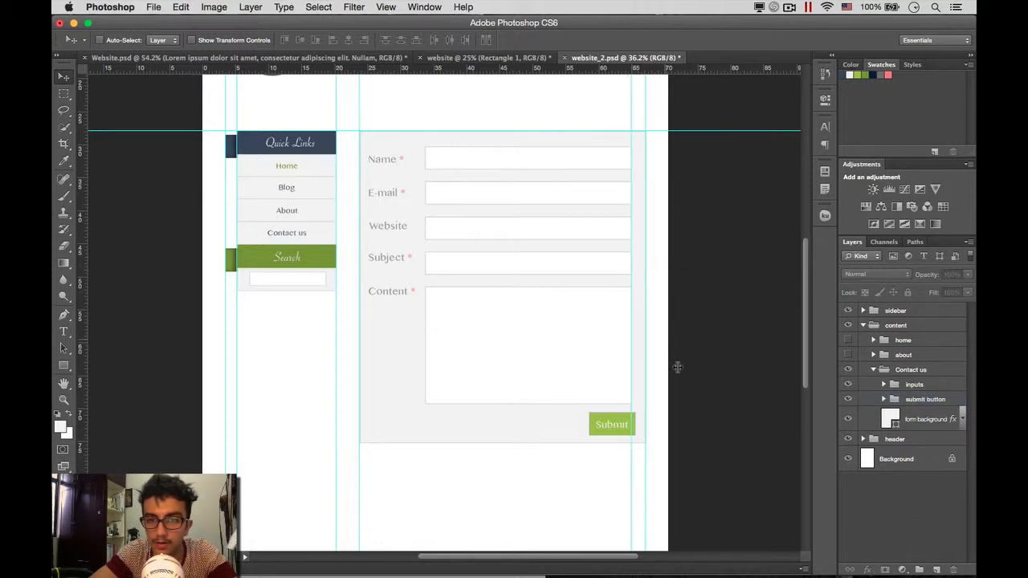
Step: Align the submit button's right edge to the new guide just below the Content box and save the document
click(906, 400)
drag(616, 426, 609, 427)
key(Up)
key(Up)
key(Up)
key(Up)
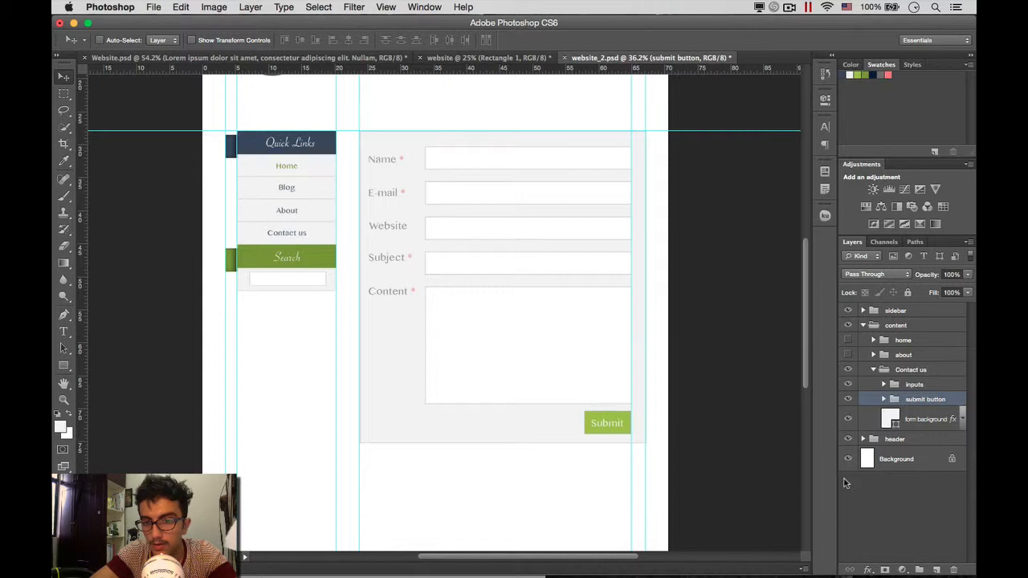
key(Down)
key(Down)
key(Down)
key(Down)
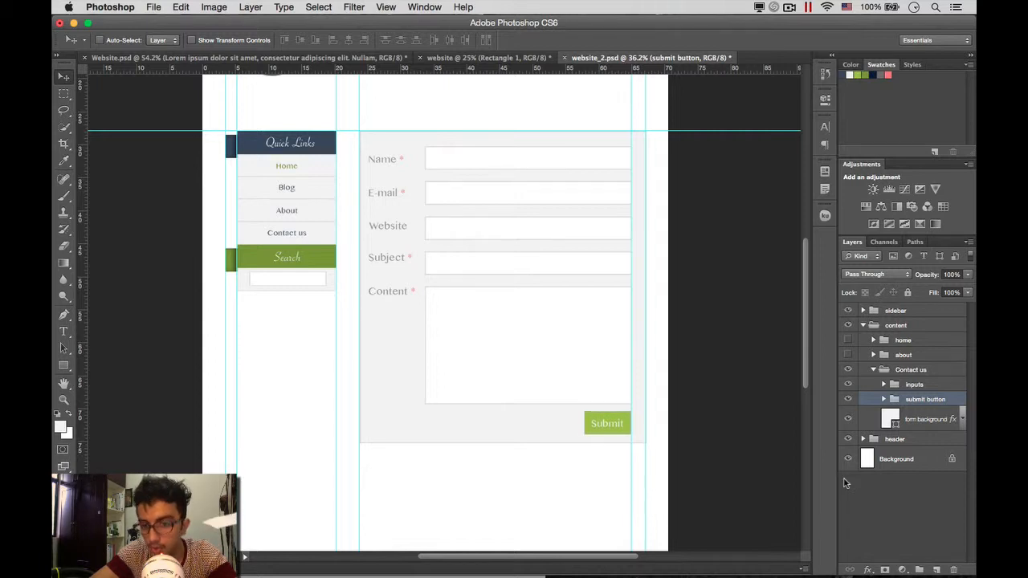
key(super+s)
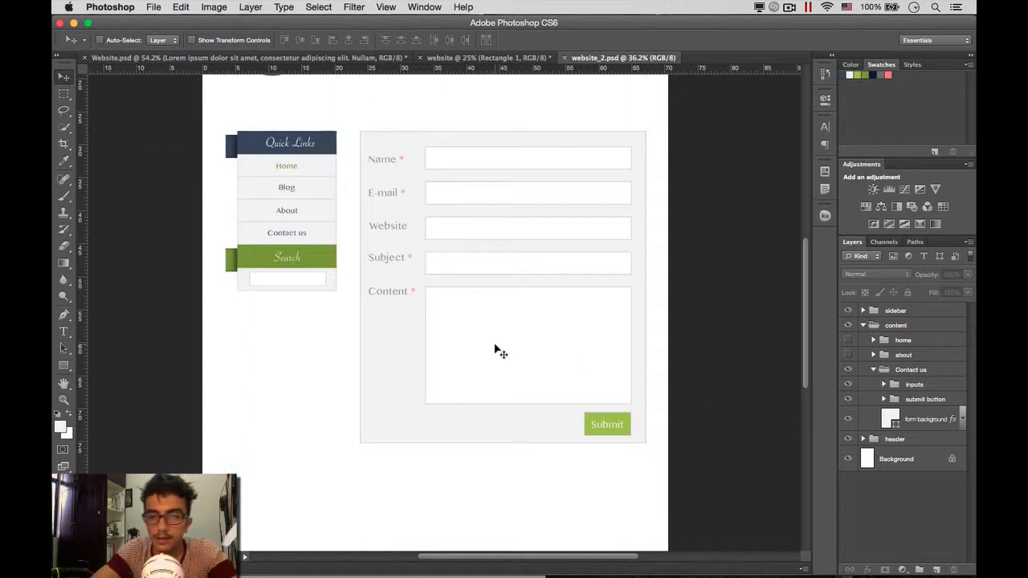
Step: Review the whole Contact us page layout from the header down to the submit button
scroll(498, 351, down, 3)
scroll(496, 351, up, 4)
scroll(670, 240, up, 3)
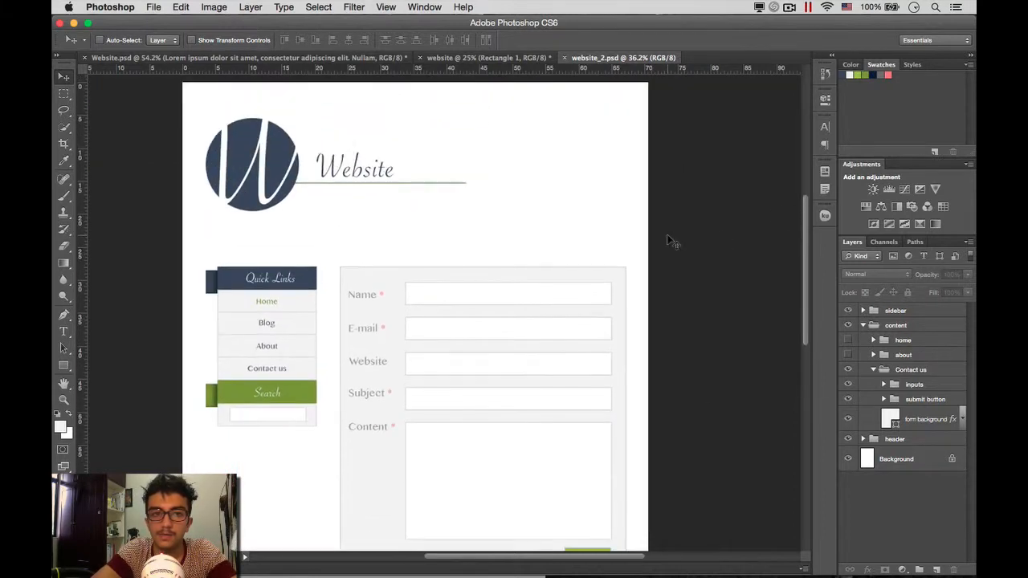
scroll(670, 241, down, 3)
scroll(670, 241, up, 3)
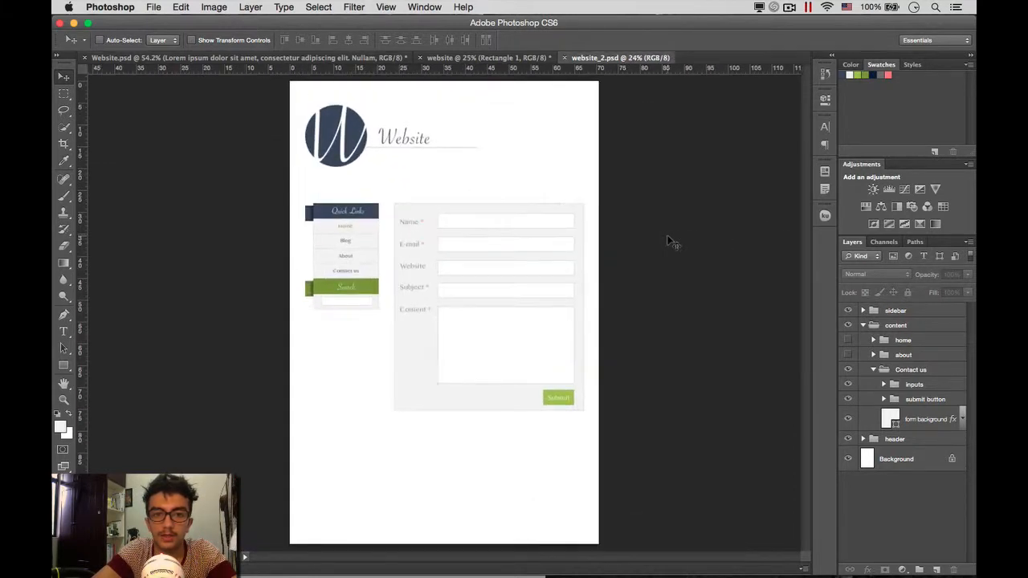
scroll(616, 211, up, 3)
scroll(616, 211, down, 1)
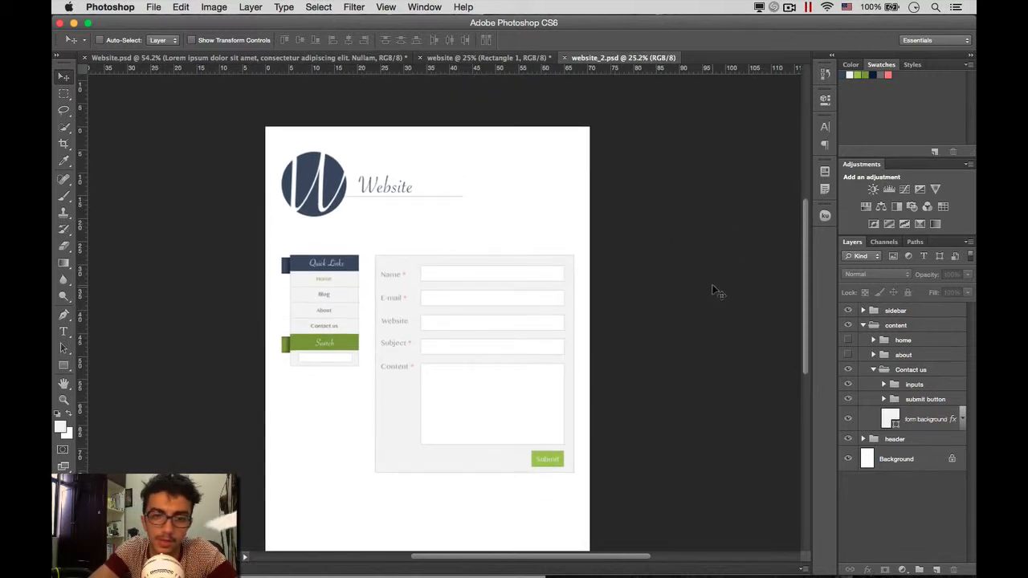
Step: Collapse the Contact us group and create a layer comp named "Contact us" covering visibility, position and appearance
click(879, 369)
click(874, 370)
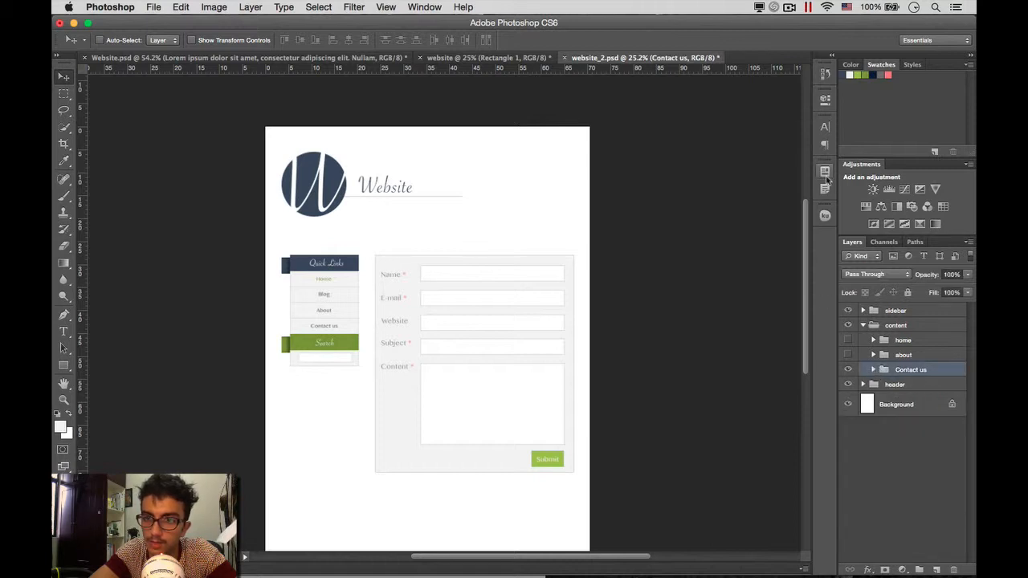
click(825, 171)
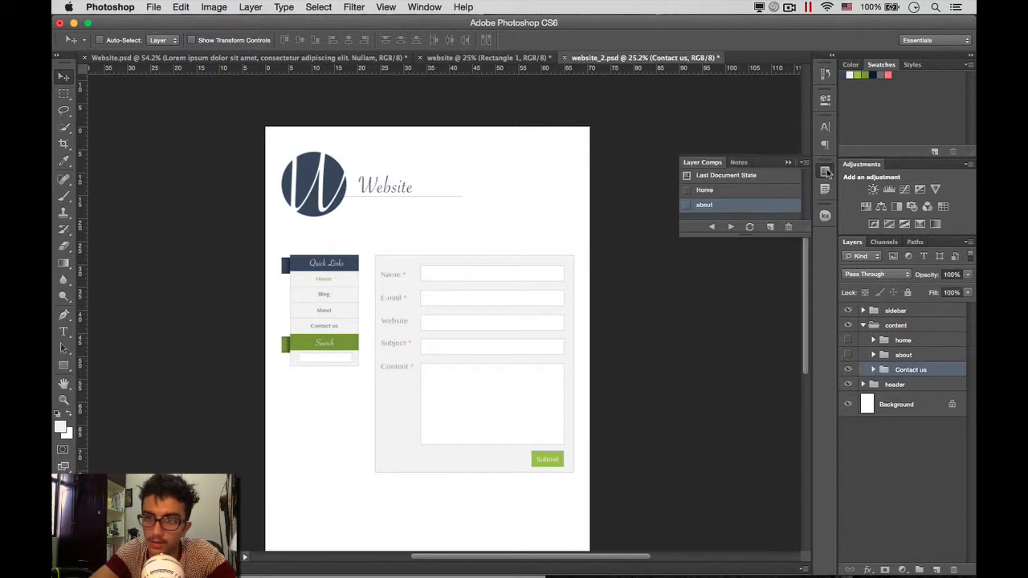
click(769, 228)
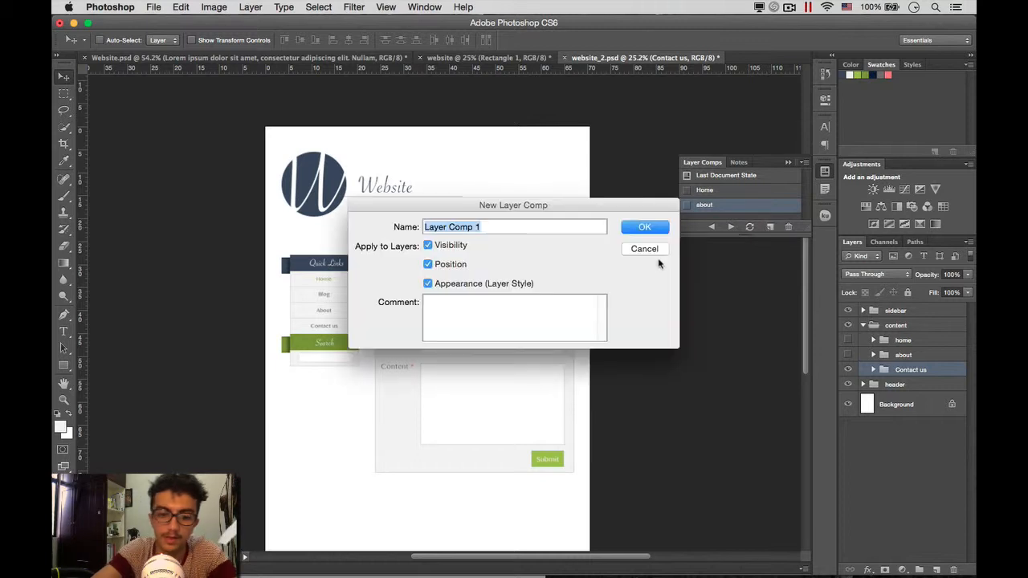
text(Contact us)
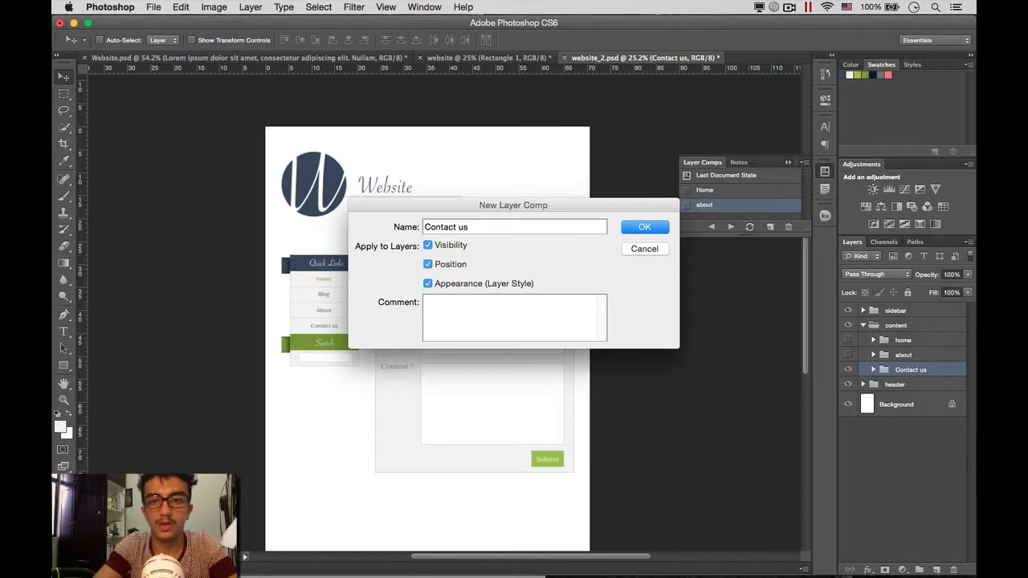
key(Return)
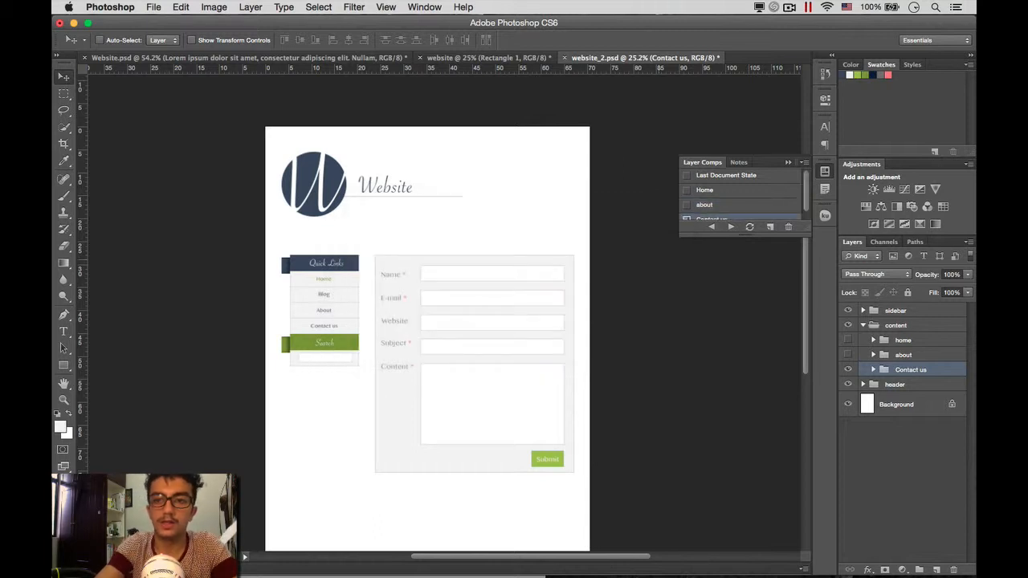
Step: Preview the about, Contact us and Home layer comps in turn and look over the Home page layout
click(688, 204)
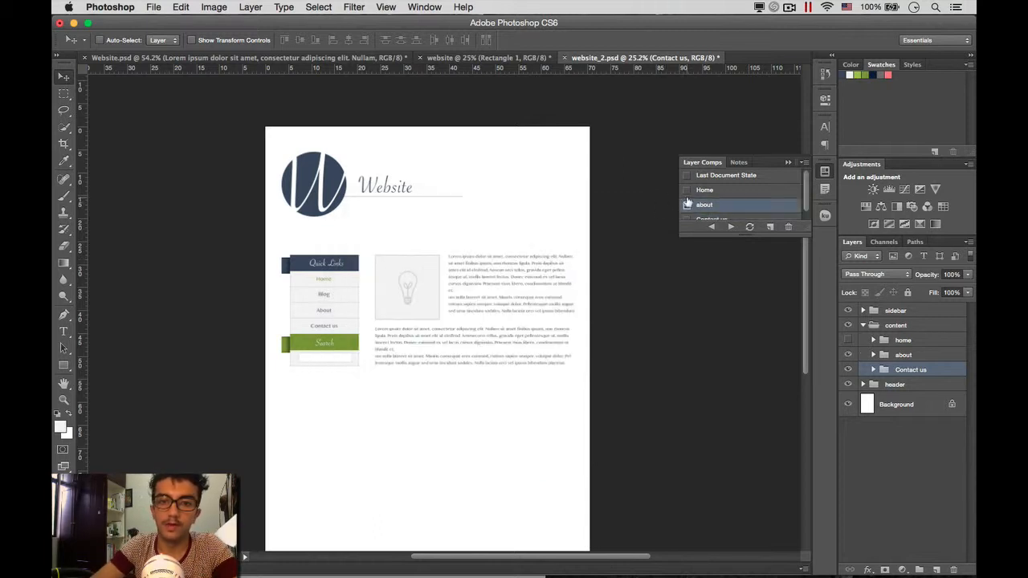
click(687, 190)
click(687, 205)
scroll(688, 208, down, 1)
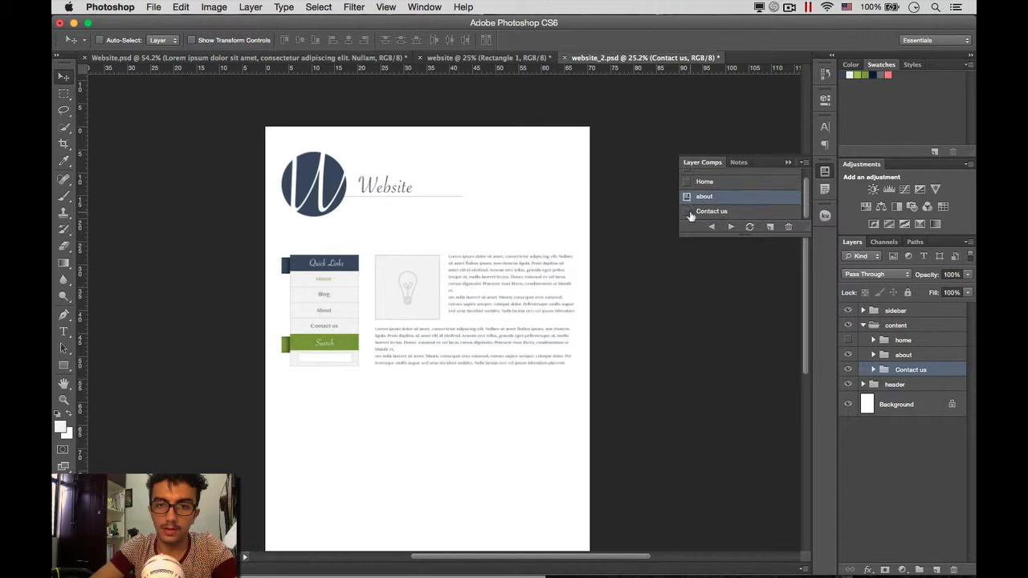
click(689, 213)
click(688, 196)
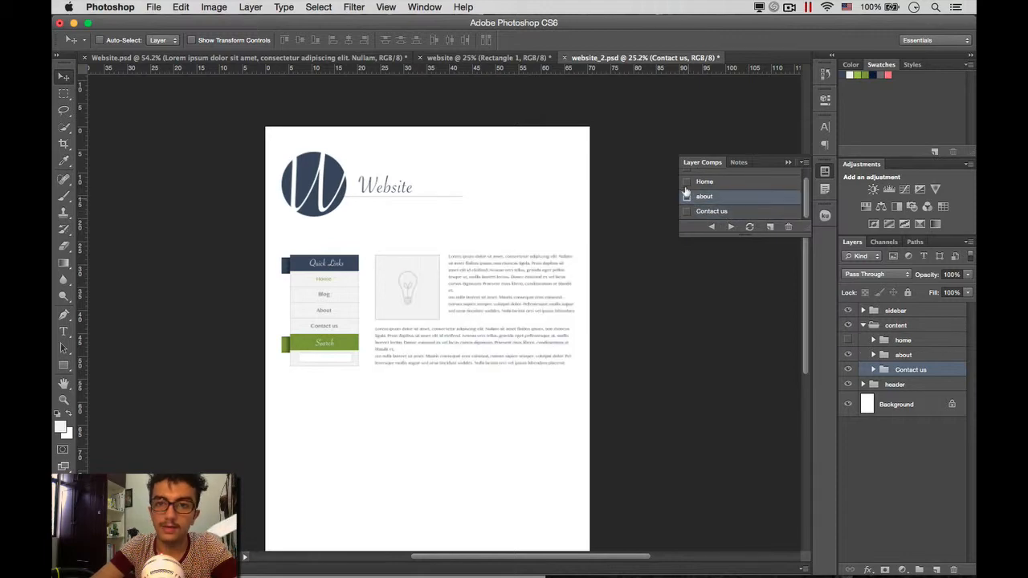
click(687, 182)
scroll(558, 226, up, 3)
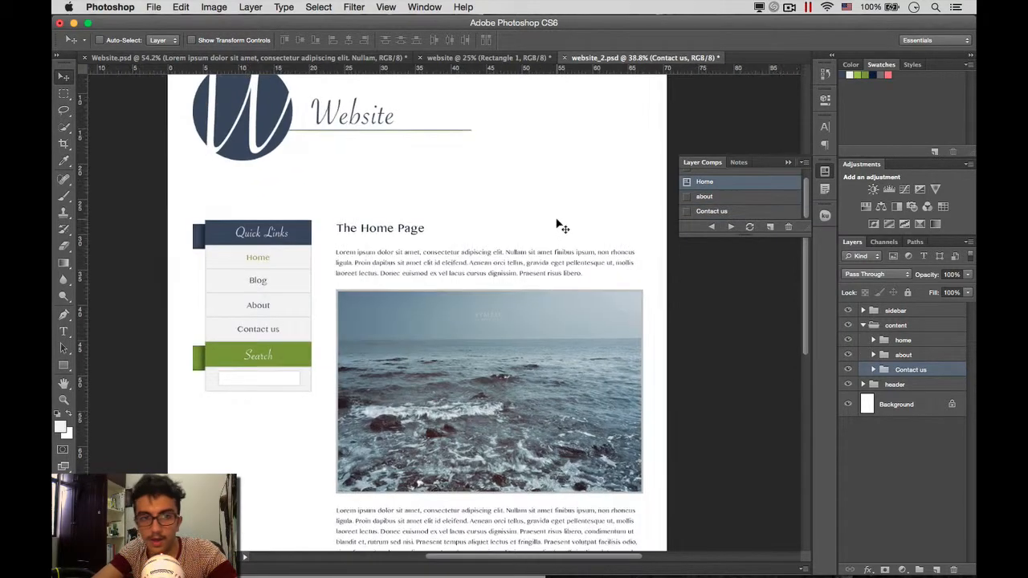
scroll(558, 225, up, 2)
scroll(558, 225, down, 5)
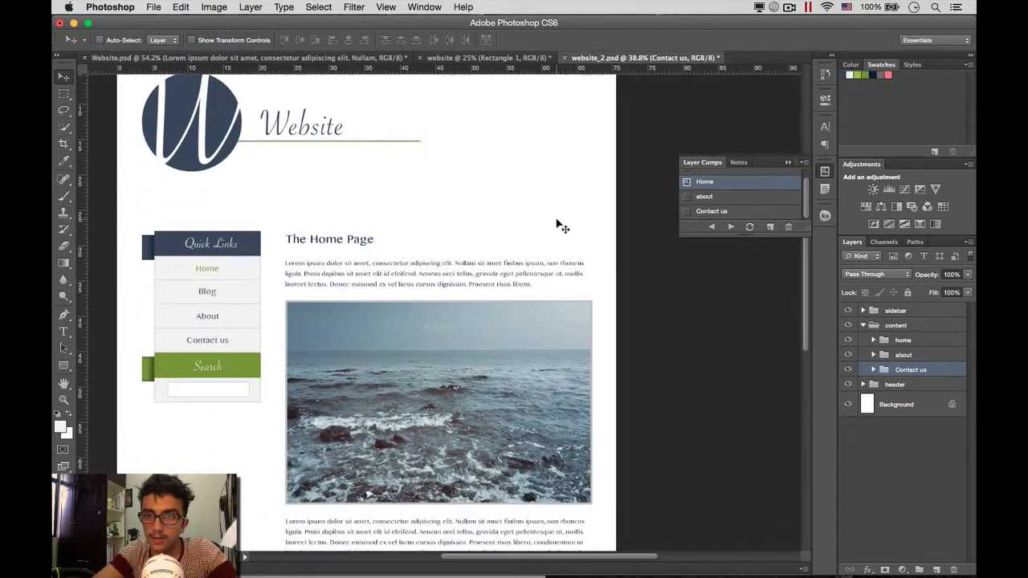
scroll(558, 226, down, 3)
scroll(559, 226, up, 5)
scroll(558, 225, left, 2)
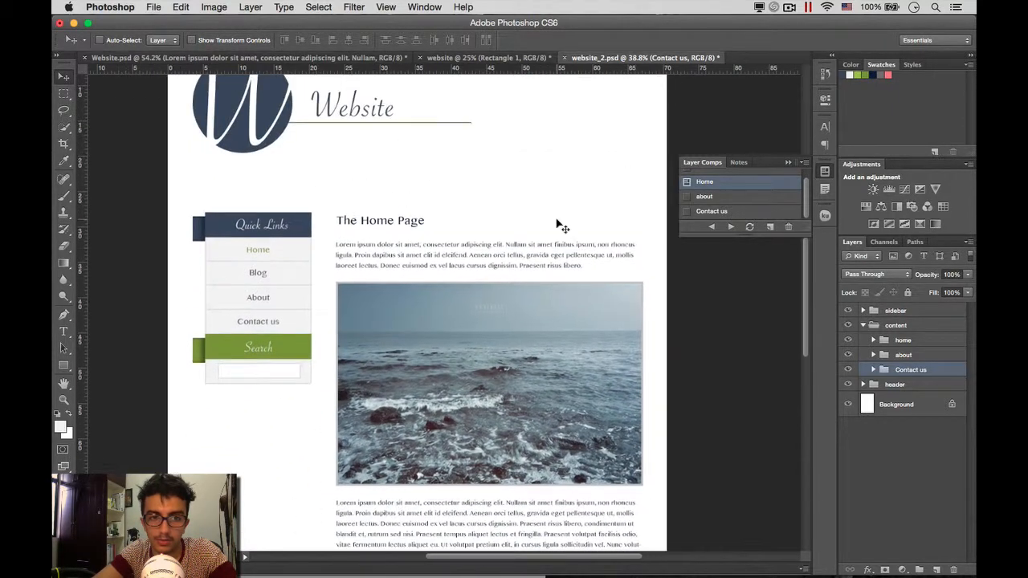
Step: Apply the Contact us layer comp to check the form page, view the about comp, and return to the Home comp
click(686, 196)
click(687, 211)
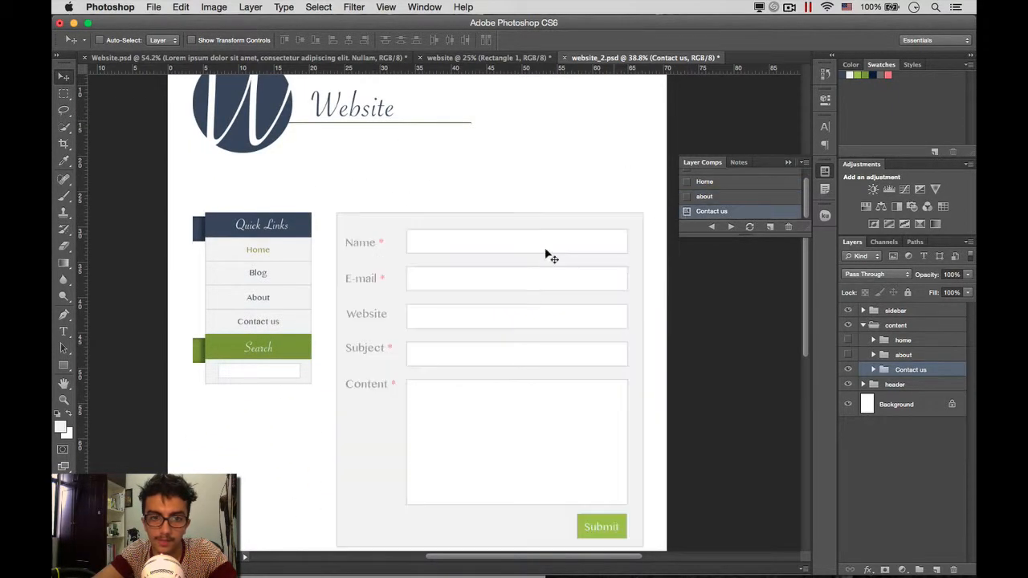
scroll(543, 255, down, 4)
scroll(543, 255, up, 5)
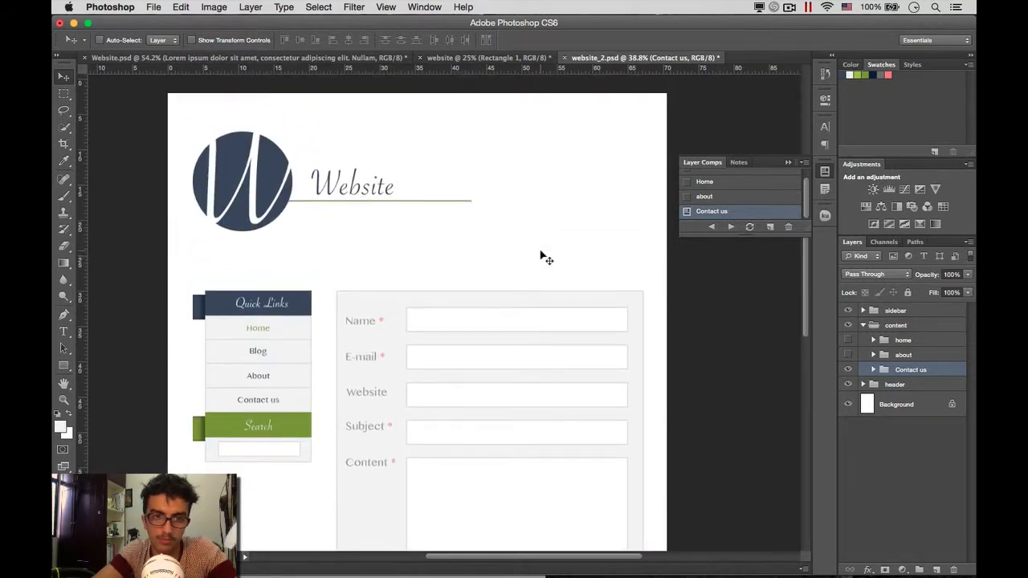
click(686, 197)
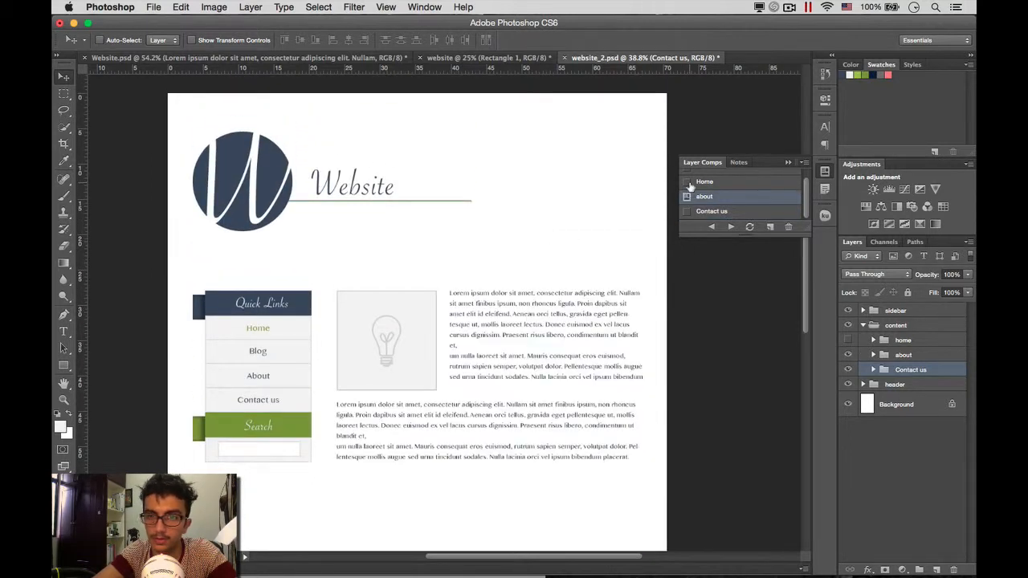
click(687, 182)
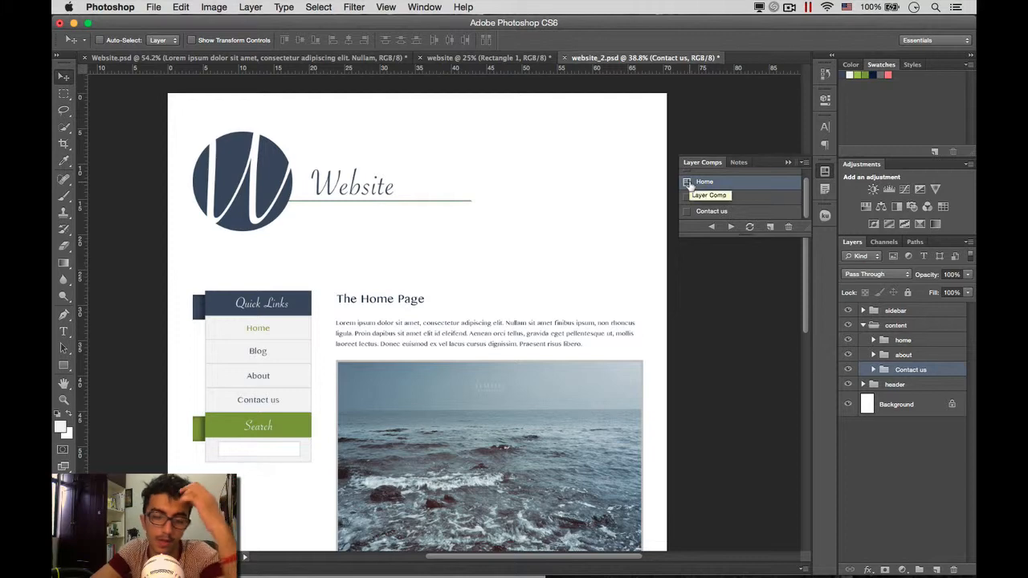
Step: Collapse the content group, deselect all layers and save the document with the Home page displayed
click(823, 172)
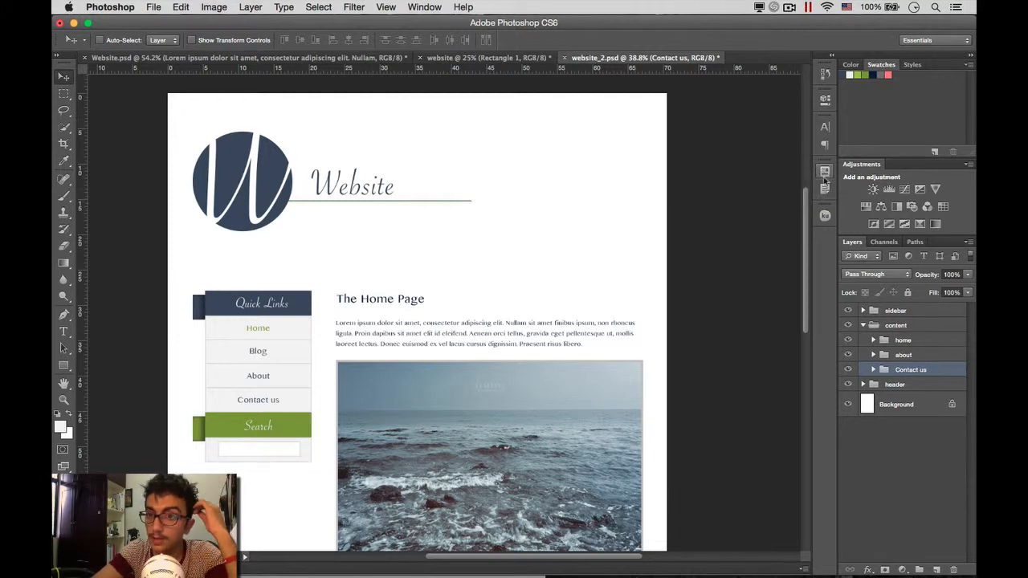
click(864, 326)
click(881, 401)
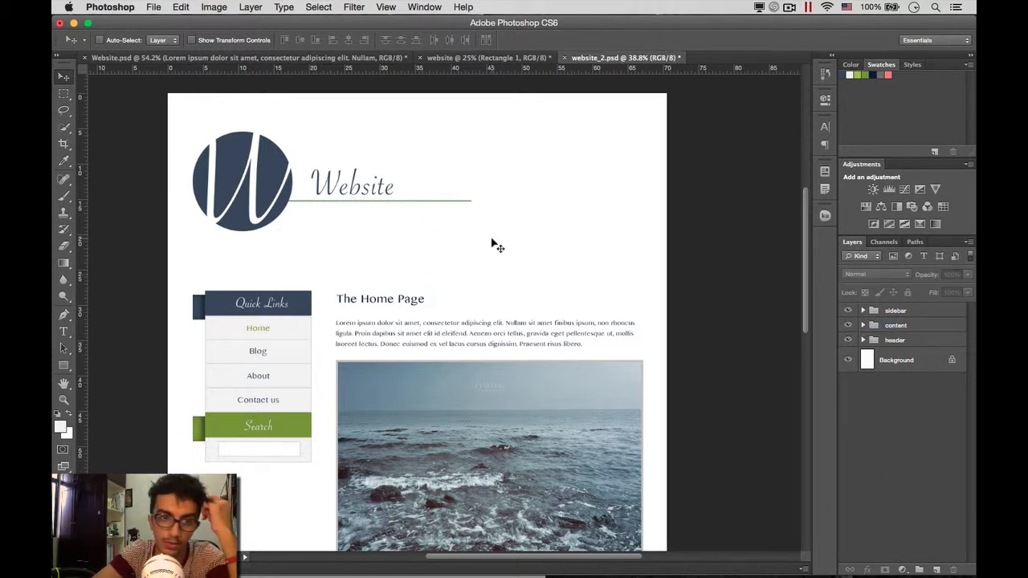
scroll(494, 245, down, 5)
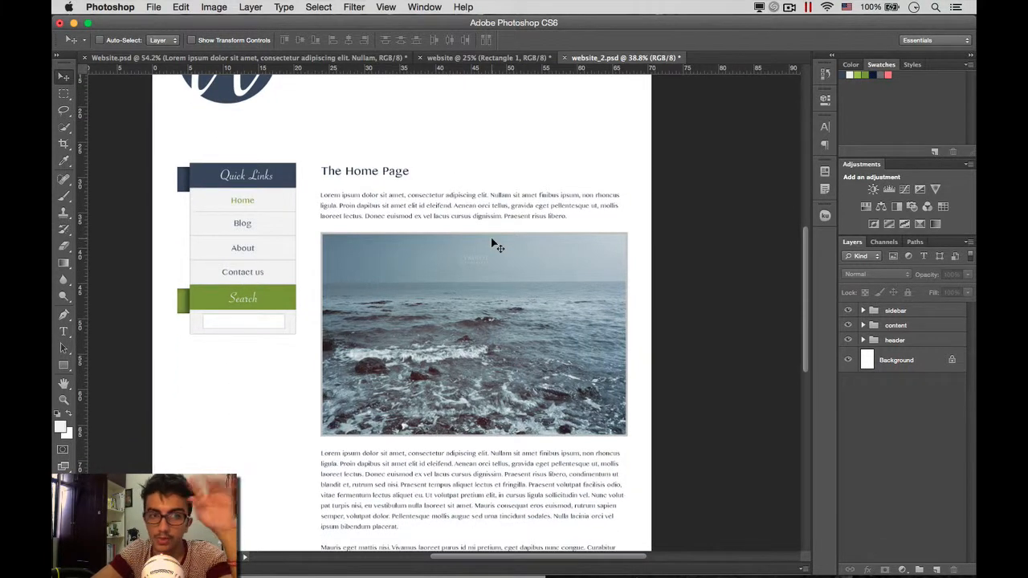
scroll(494, 245, down, 3)
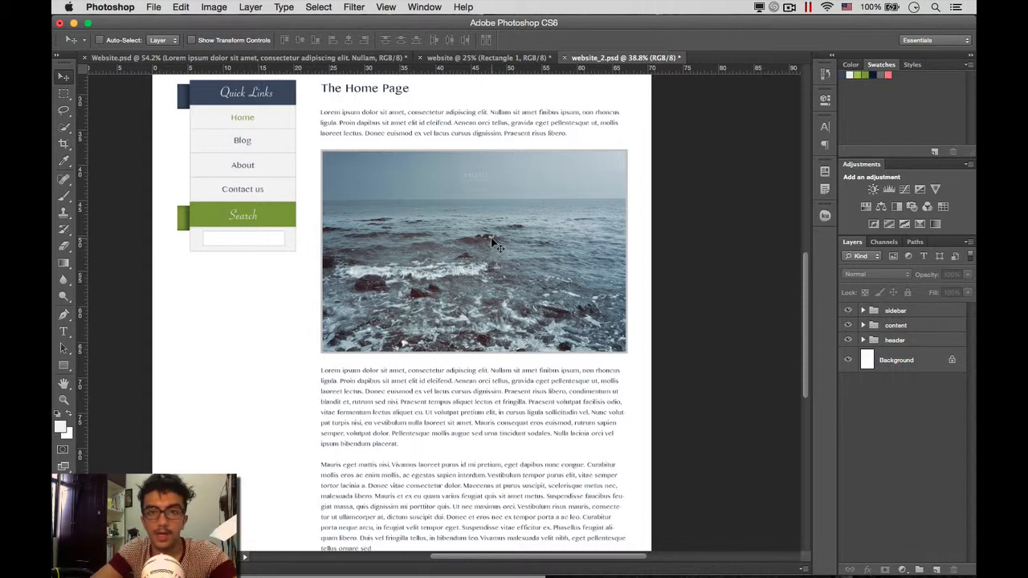
key(super+s)
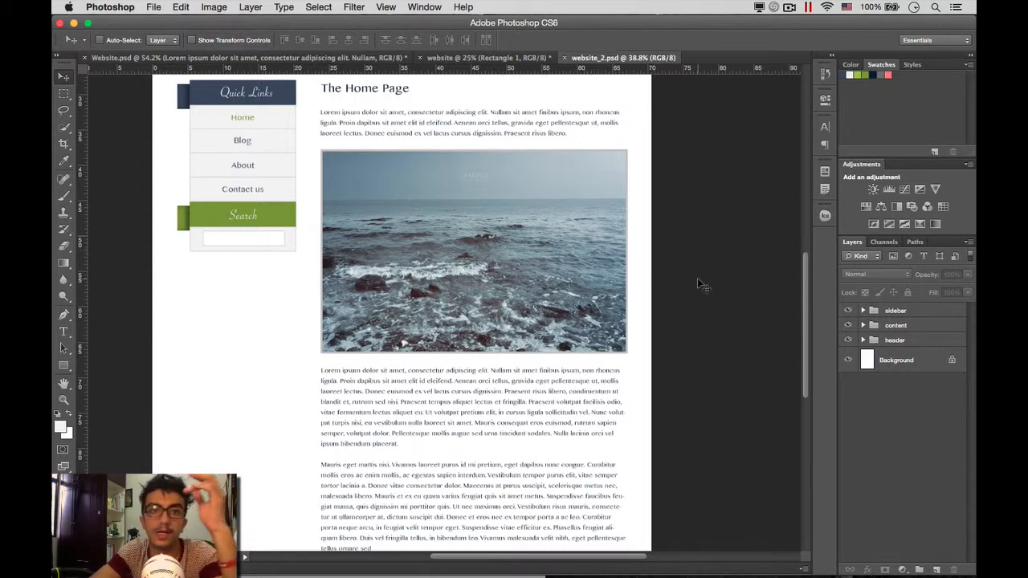
Step: Compare the saved page designs once more through the about and Contact us layer comps, ending on Home
scroll(698, 283, up, 8)
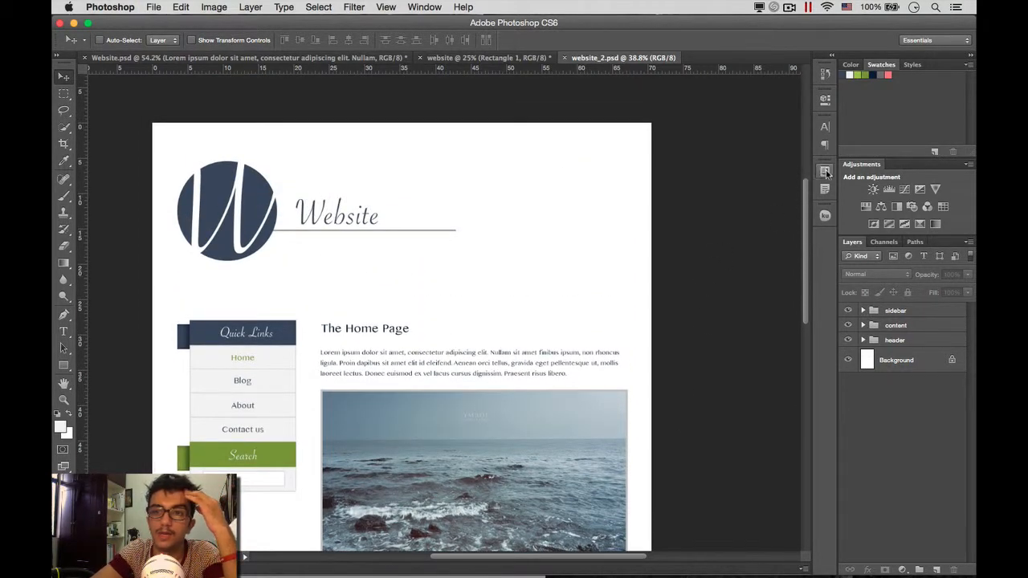
click(825, 171)
click(687, 197)
click(687, 211)
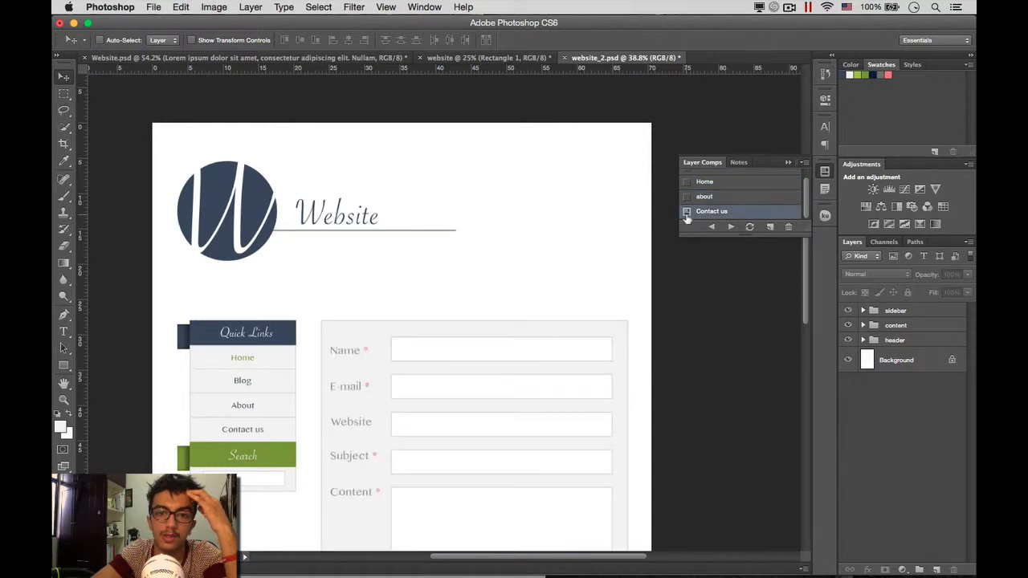
scroll(631, 280, down, 4)
click(687, 197)
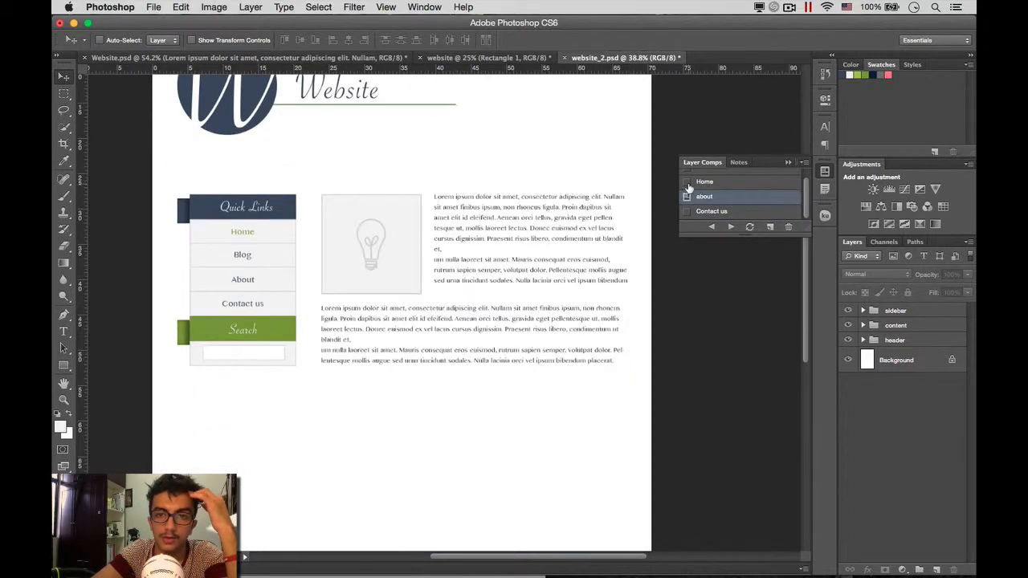
click(687, 182)
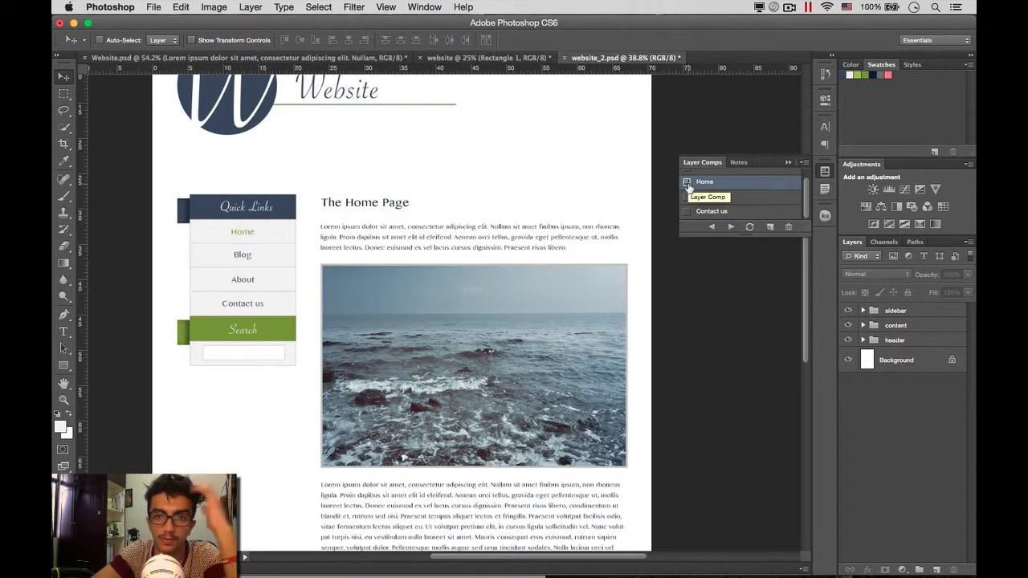
Step: Look over the Home page from its last paragraph up to the header and dismiss the startup disk warning
scroll(598, 213, down, 6)
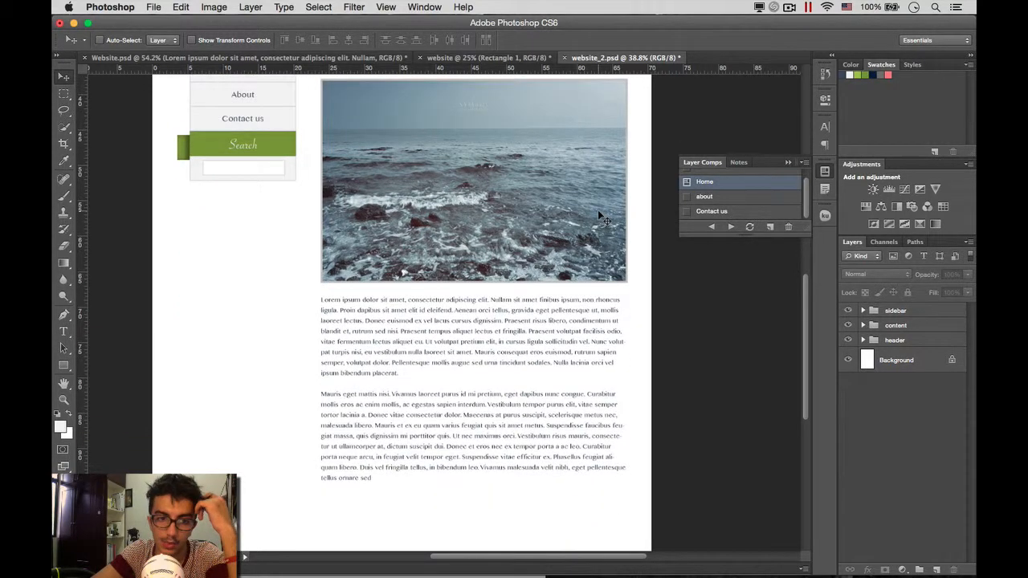
scroll(599, 213, up, 8)
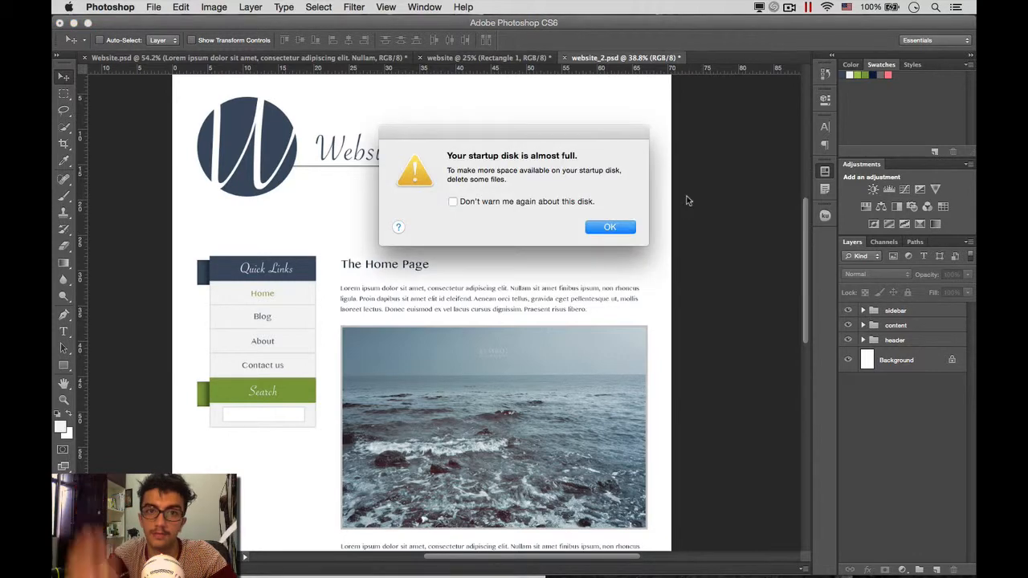
click(608, 228)
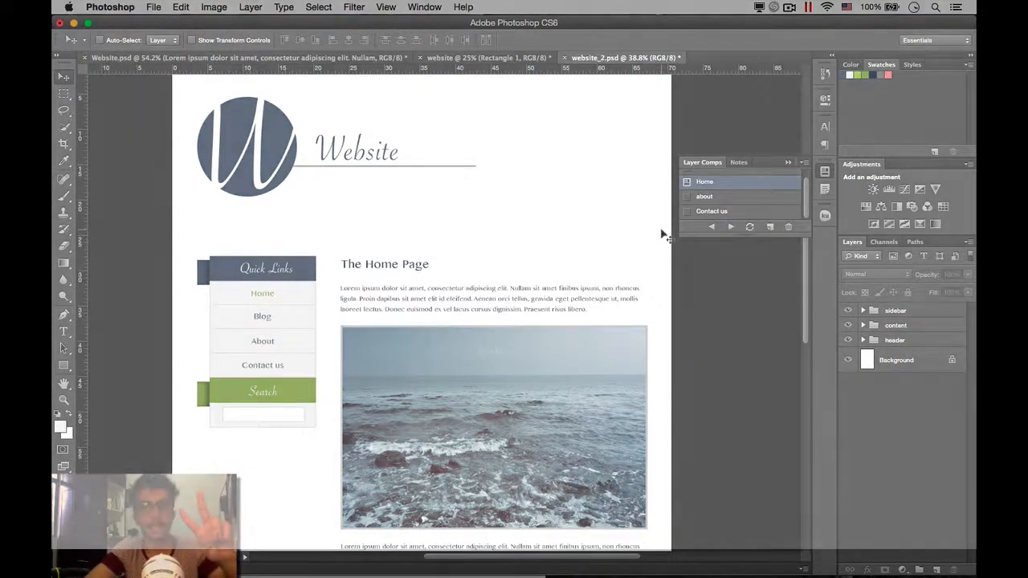